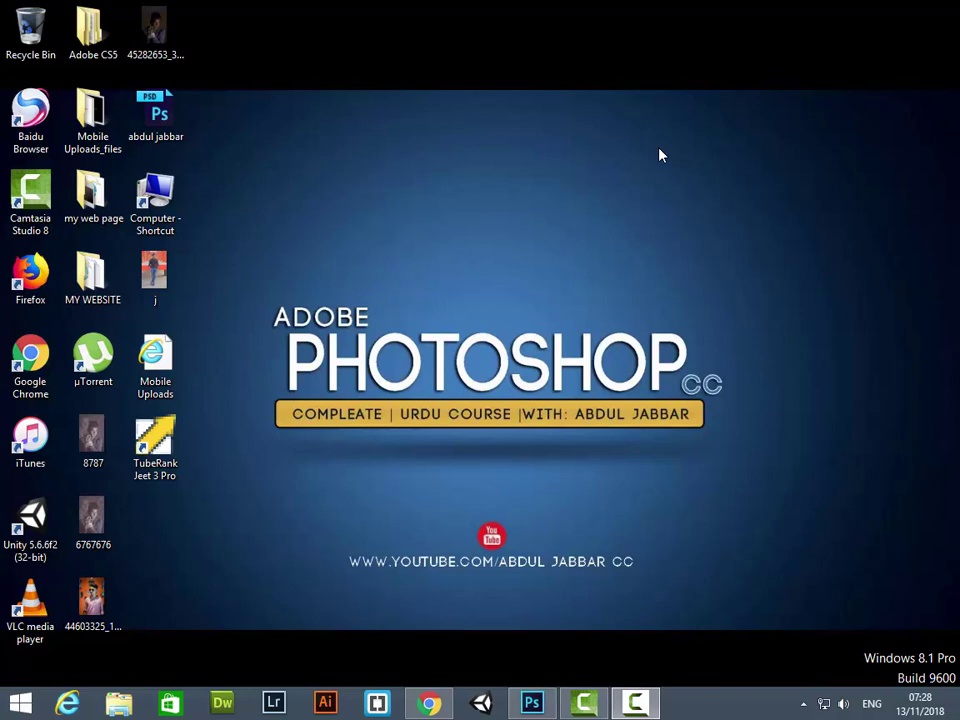
Switch to the empty Adobe Photoshop CC workspace from the taskbar.
{"action": "left_click", "coordinate": [540, 700]}
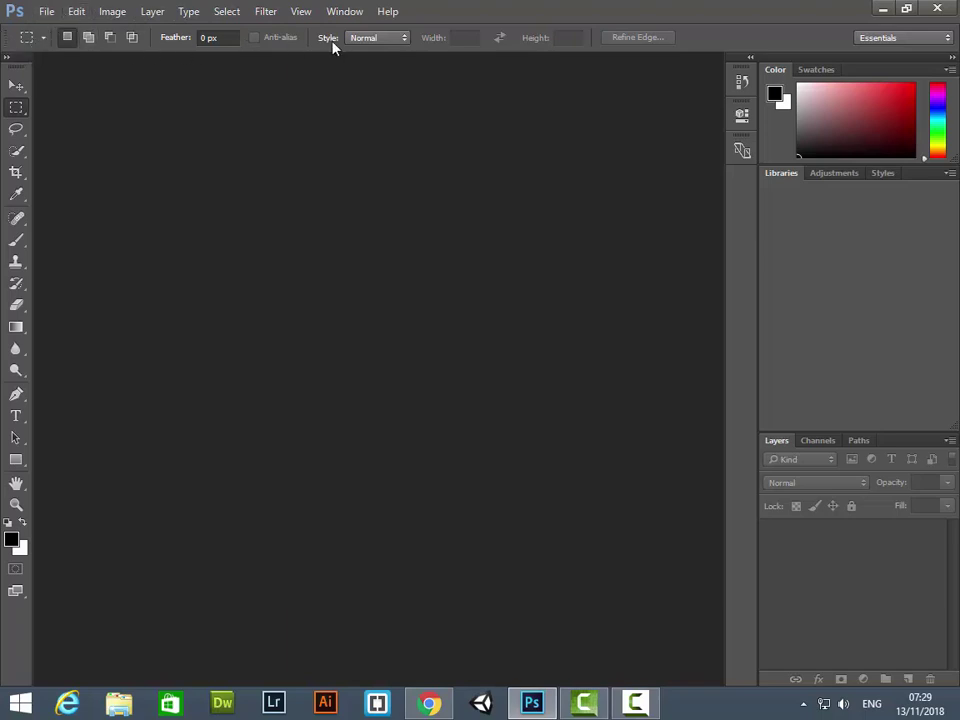
Start a new Untitled-1 document and show the Document Type preset list.
{"action": "left_click", "coordinate": [47, 15]}
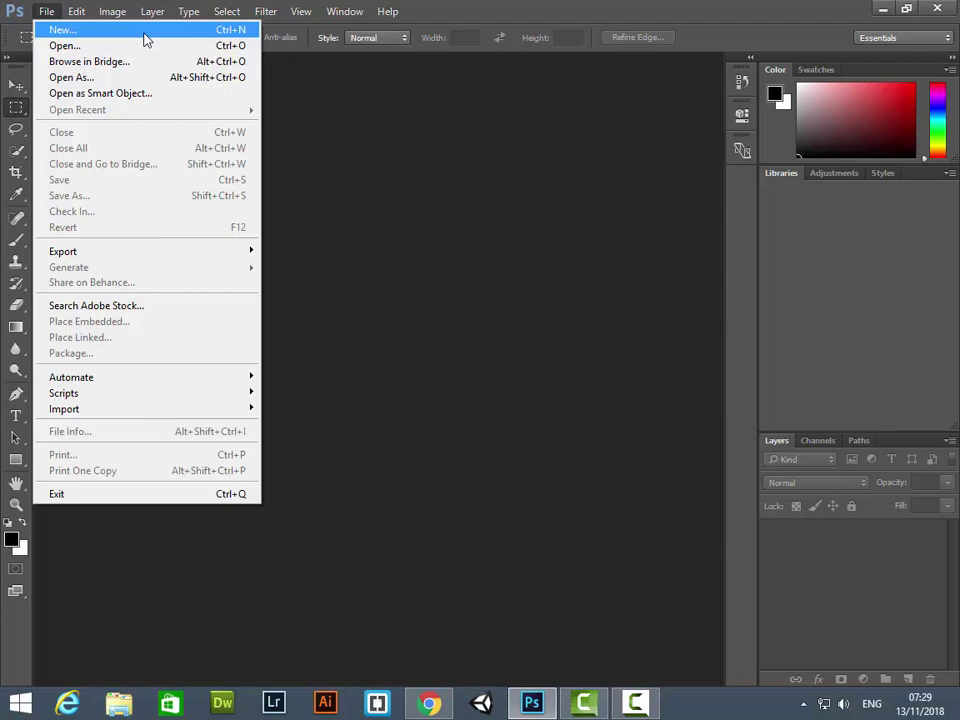
{"action": "left_click", "coordinate": [146, 38]}
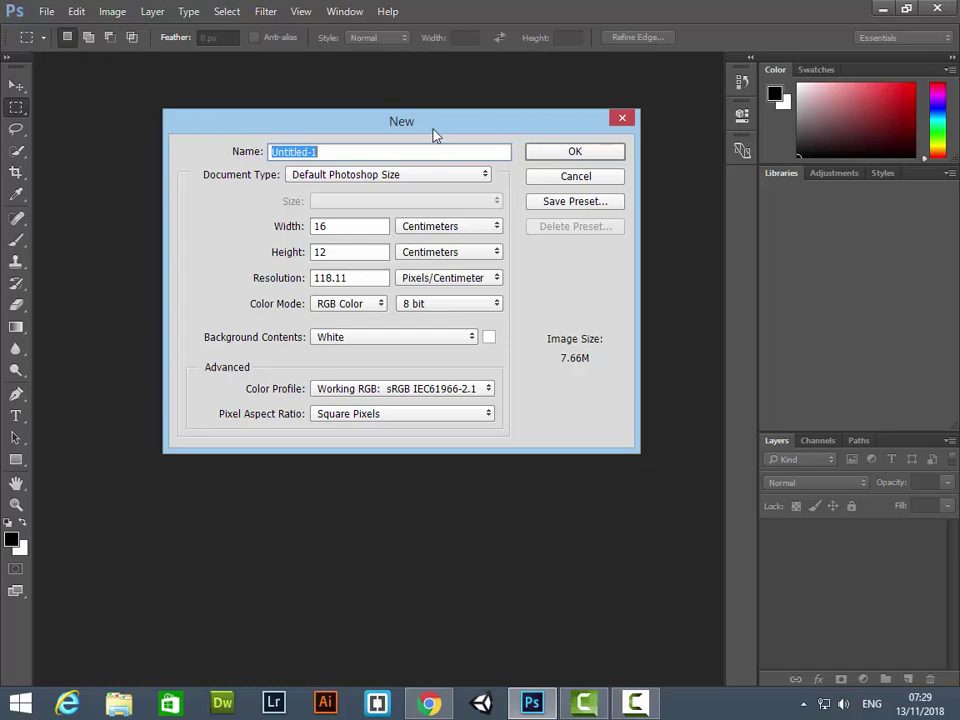
{"action": "mouse_move", "coordinate": [431, 131]}
{"action": "left_mouse_down"}
{"action": "mouse_move", "coordinate": [420, 180]}
{"action": "mouse_move", "coordinate": [443, 184]}
{"action": "left_mouse_up"}
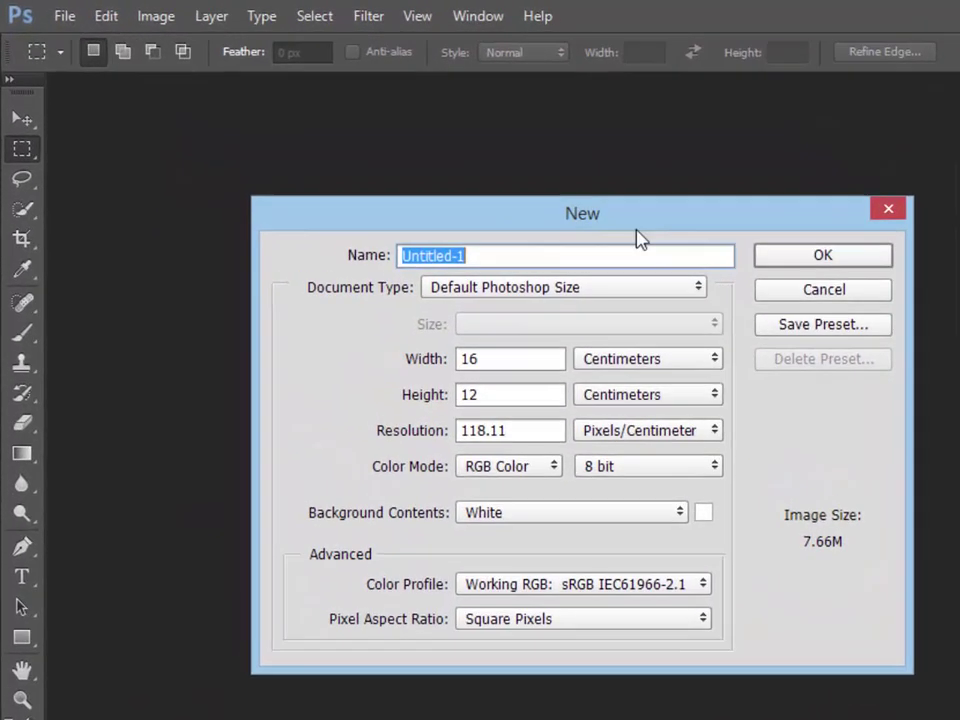
{"action": "left_click_drag", "start_coordinate": [638, 236], "coordinate": [614, 214]}
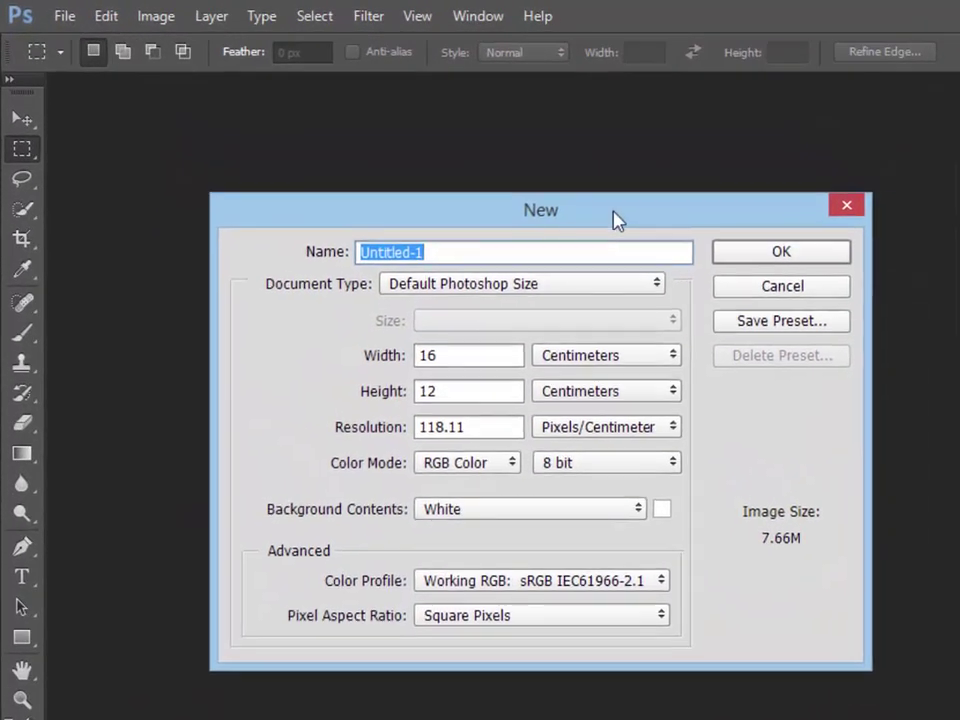
{"action": "left_click", "coordinate": [473, 252]}
{"action": "left_click_drag", "start_coordinate": [473, 252], "coordinate": [366, 252]}
{"action": "left_click_drag", "start_coordinate": [514, 210], "coordinate": [516, 174]}
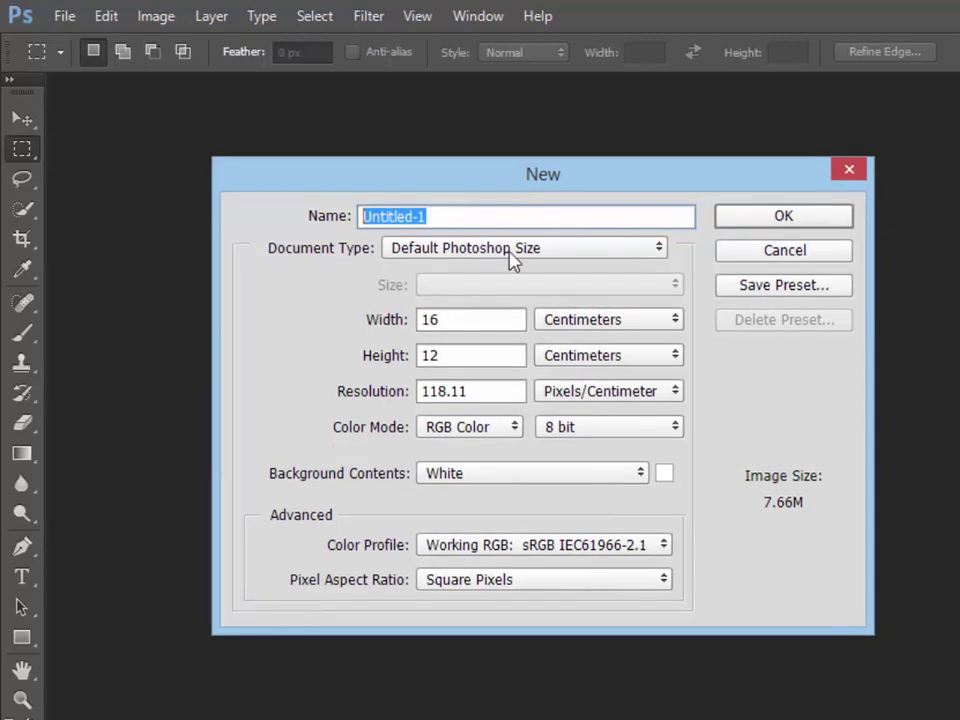
{"action": "left_click", "coordinate": [447, 250]}
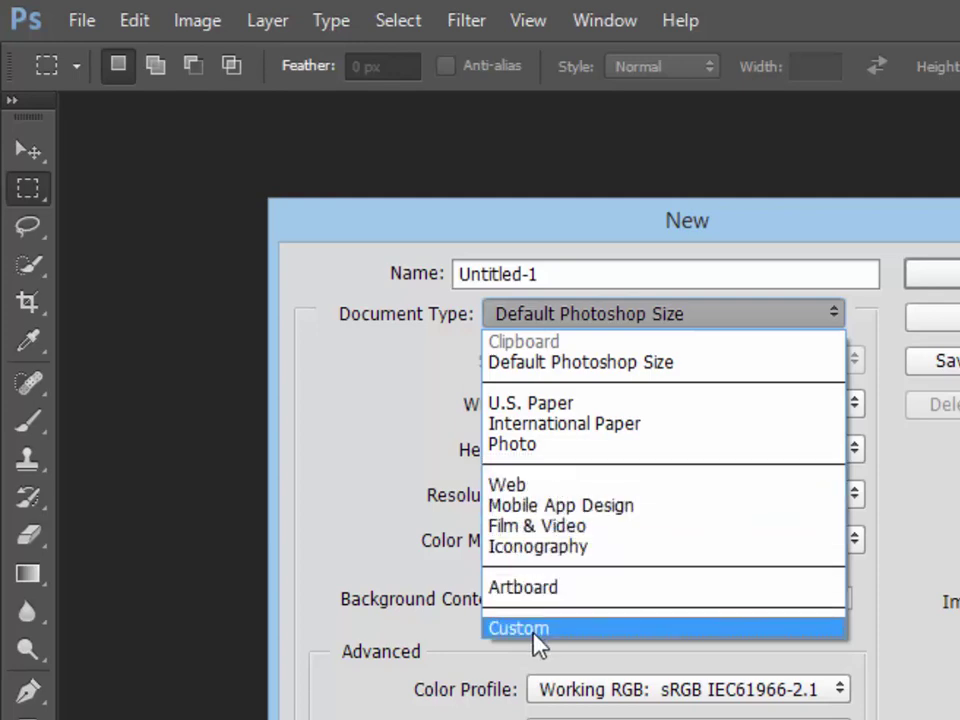
Choose the Custom document type in pixels with width 200 and height 200.
{"action": "left_click", "coordinate": [590, 640]}
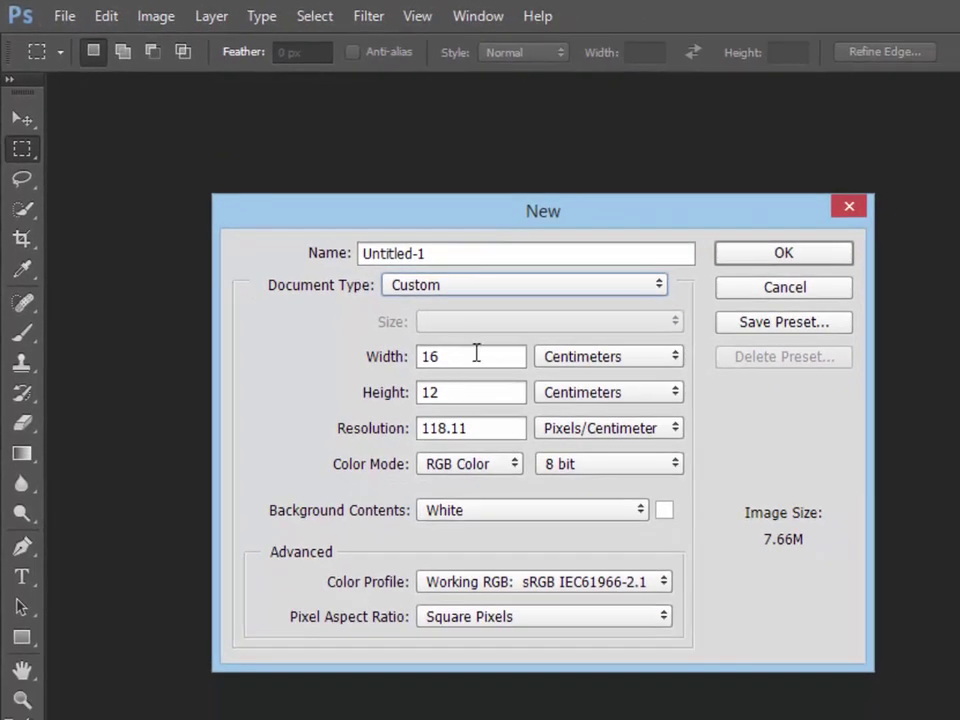
{"action": "left_click", "coordinate": [600, 356]}
{"action": "left_click", "coordinate": [565, 377]}
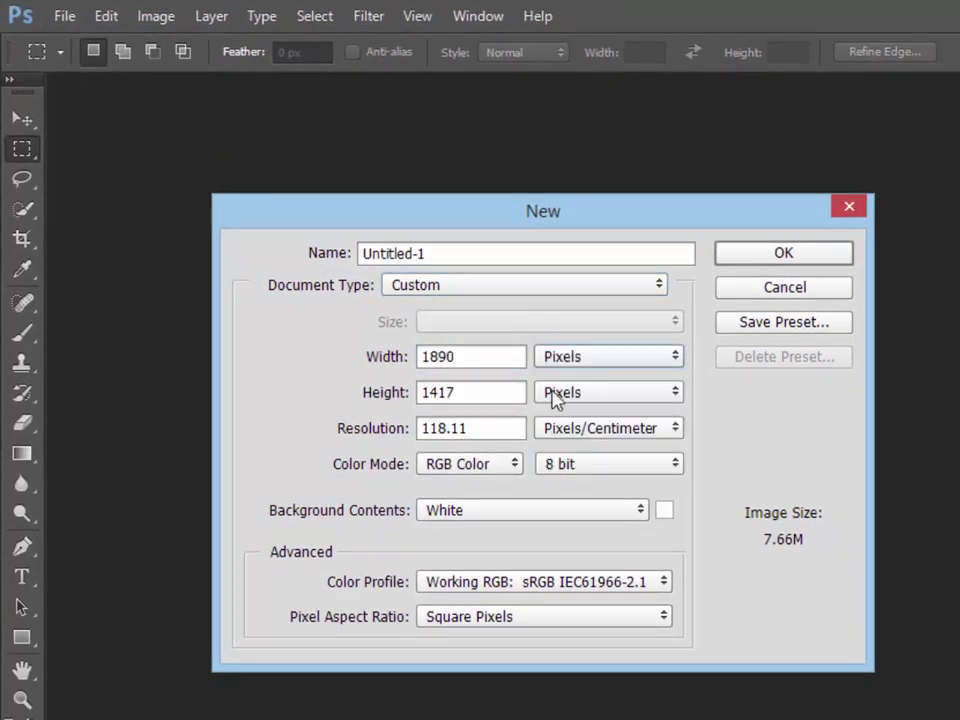
{"action": "left_click_drag", "start_coordinate": [556, 214], "coordinate": [548, 162]}
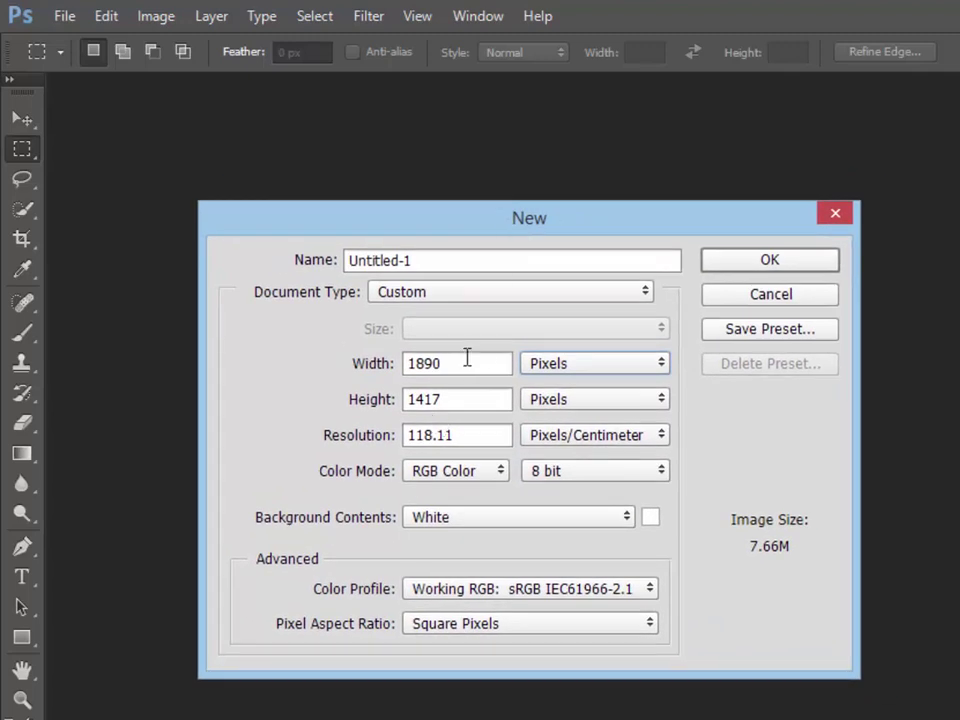
{"action": "left_click_drag", "start_coordinate": [467, 363], "coordinate": [392, 365]}
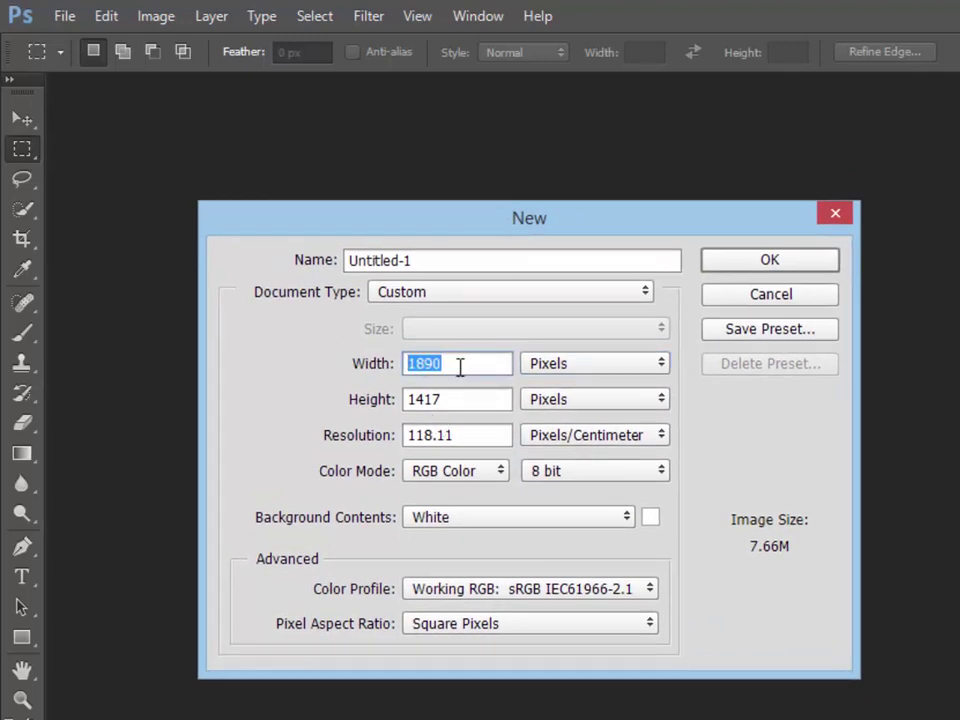
{"action": "type", "text": "1"}
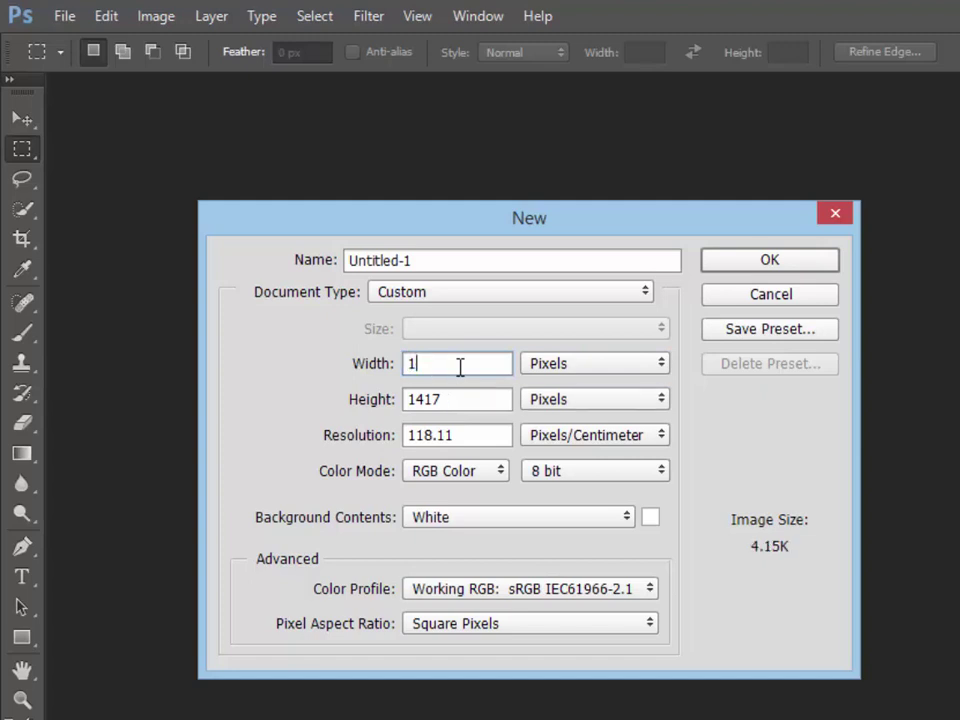
{"action": "key", "text": "BackSpace"}
{"action": "type", "text": "2"}
{"action": "type", "text": "000"}
{"action": "key", "text": "BackSpace"}
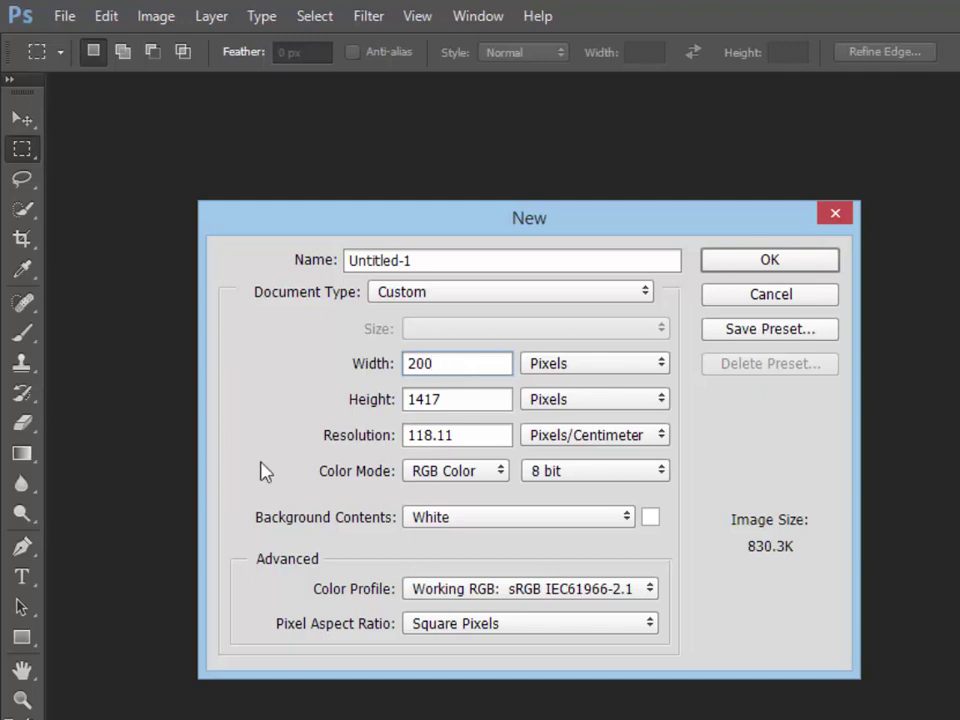
{"action": "key", "text": "Tab"}
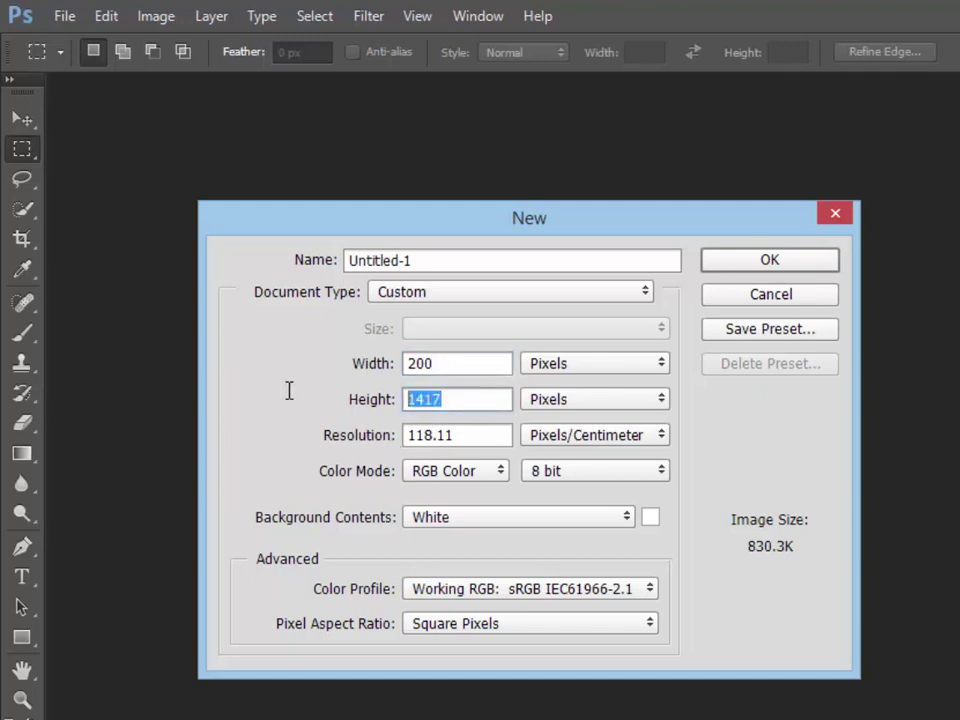
{"action": "type", "text": "200"}
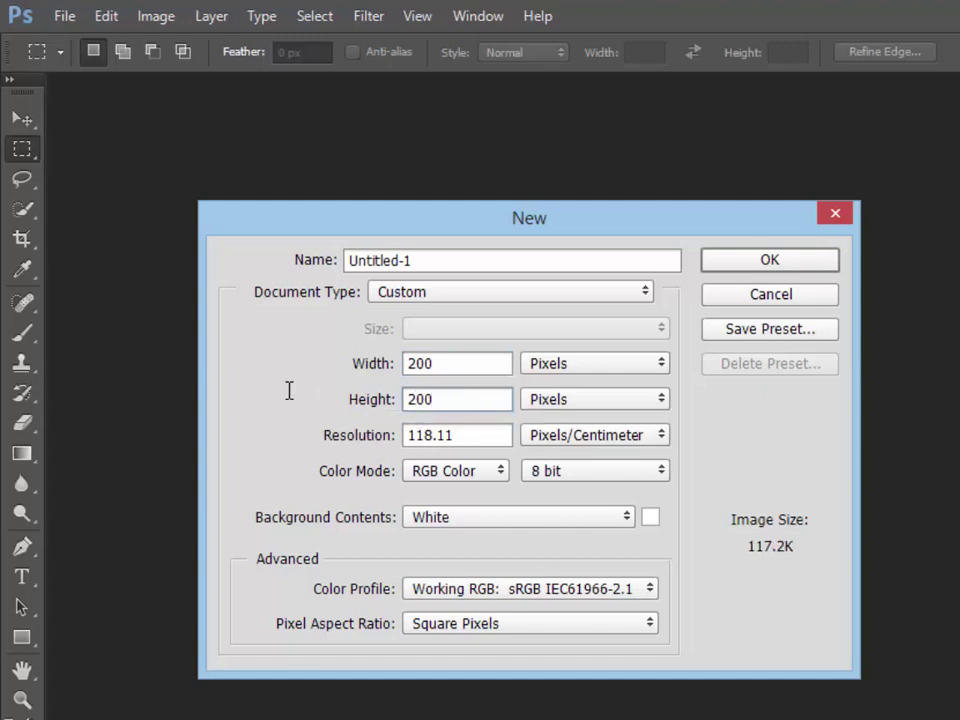
Keep pixels as the width unit and set the resolution to 300.
{"action": "left_click", "coordinate": [583, 366]}
{"action": "left_click", "coordinate": [578, 385]}
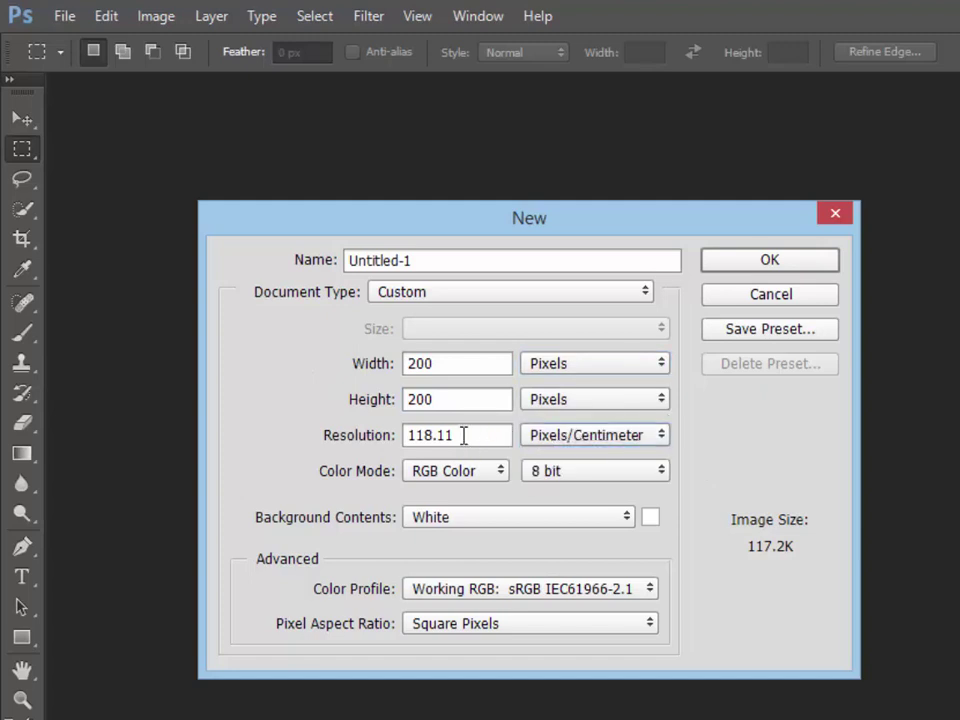
{"action": "left_click", "coordinate": [530, 435]}
{"action": "left_click", "coordinate": [477, 436]}
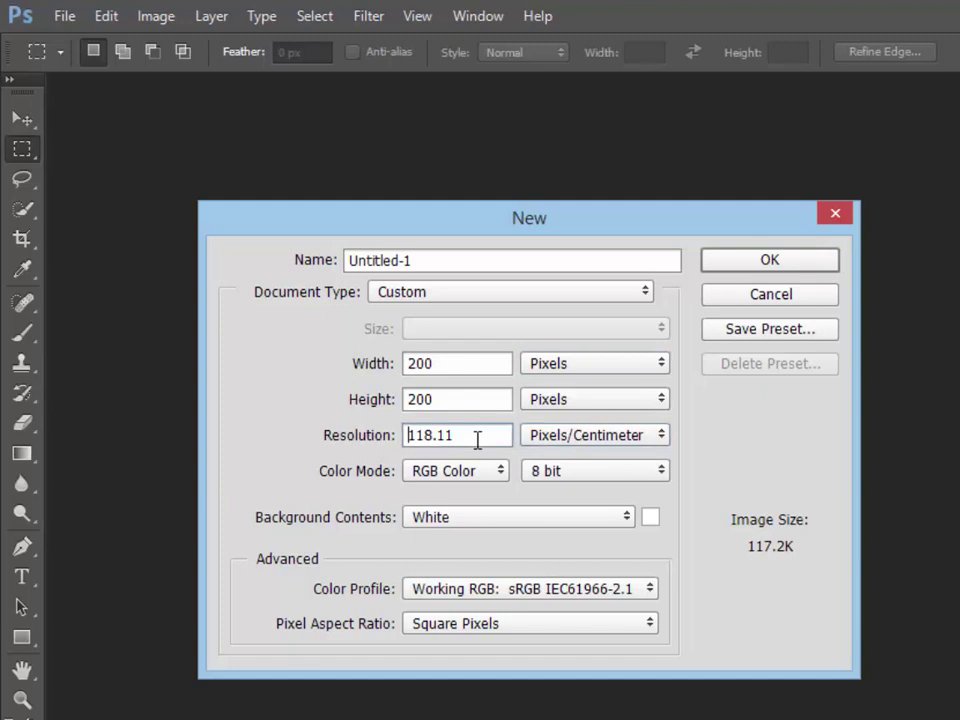
{"action": "left_click_drag", "start_coordinate": [477, 440], "coordinate": [264, 411]}
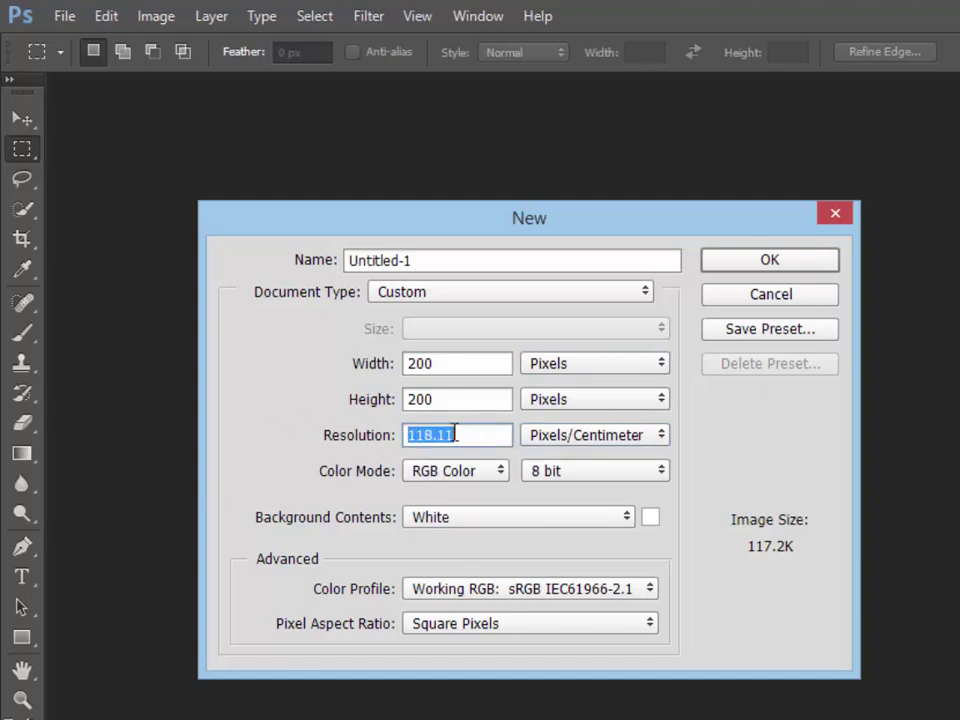
{"action": "type", "text": "3"}
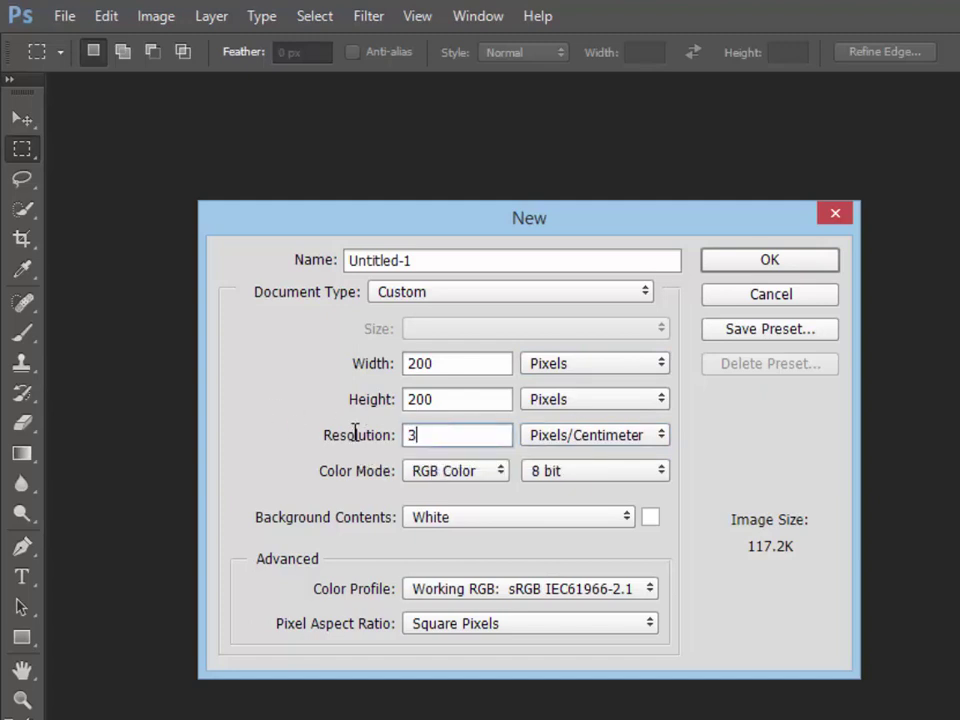
{"action": "type", "text": "00"}
{"action": "left_click_drag", "start_coordinate": [692, 223], "coordinate": [696, 186]}
{"action": "left_click_drag", "start_coordinate": [626, 204], "coordinate": [638, 255]}
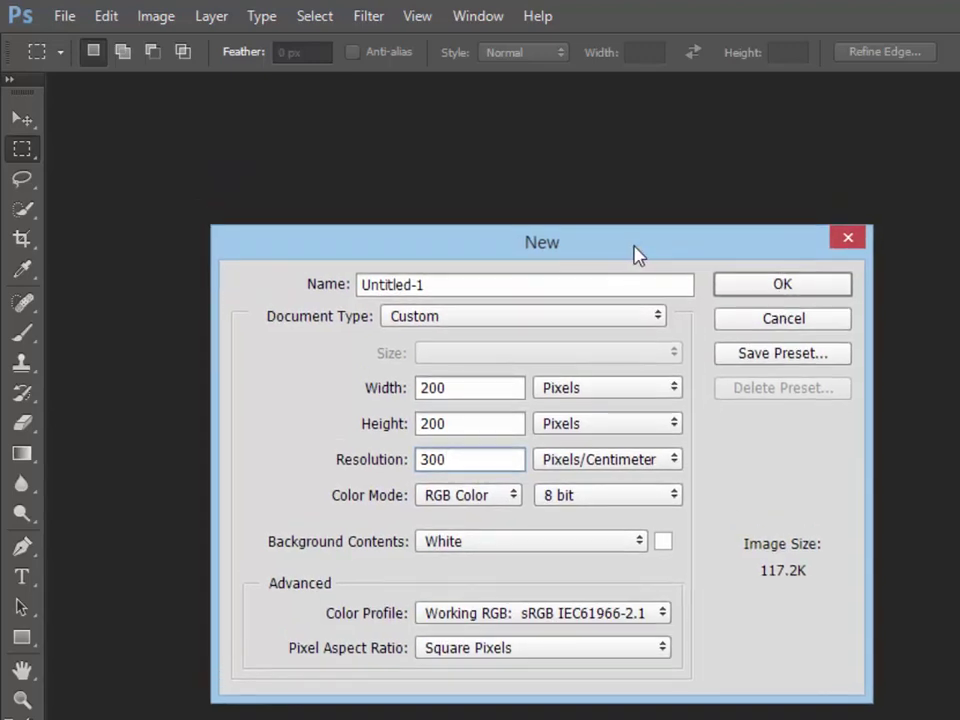
{"action": "mouse_move", "coordinate": [700, 261]}
{"action": "left_mouse_down"}
{"action": "mouse_move", "coordinate": [696, 272]}
{"action": "mouse_move", "coordinate": [658, 260]}
{"action": "left_mouse_up"}
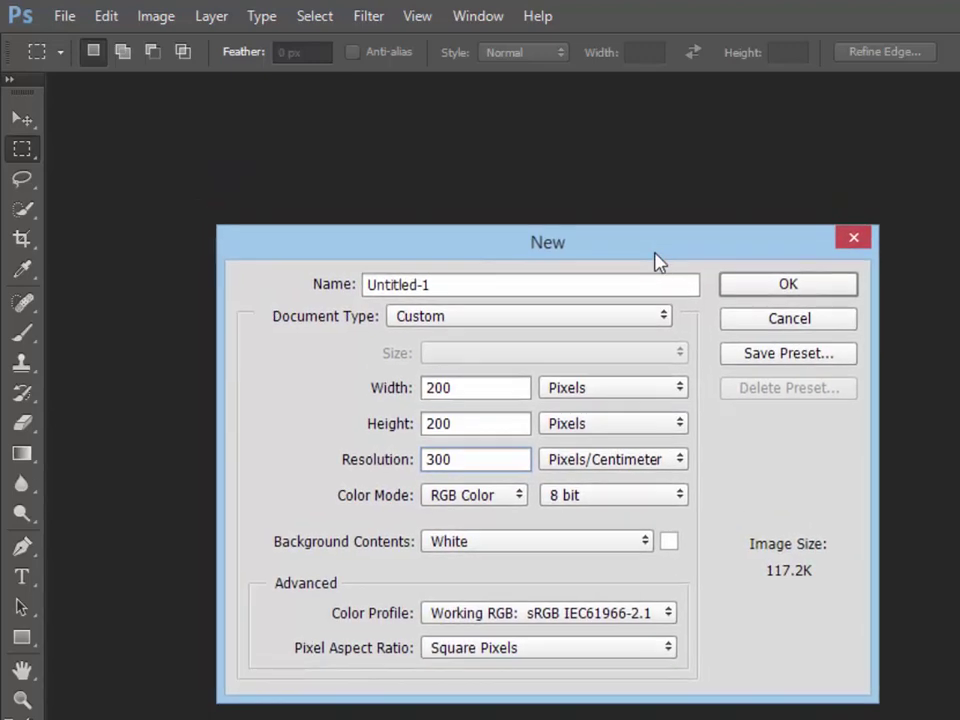
Create the blank white 200 × 200 Untitled-1 document with a single Background layer.
{"action": "left_click", "coordinate": [792, 292]}
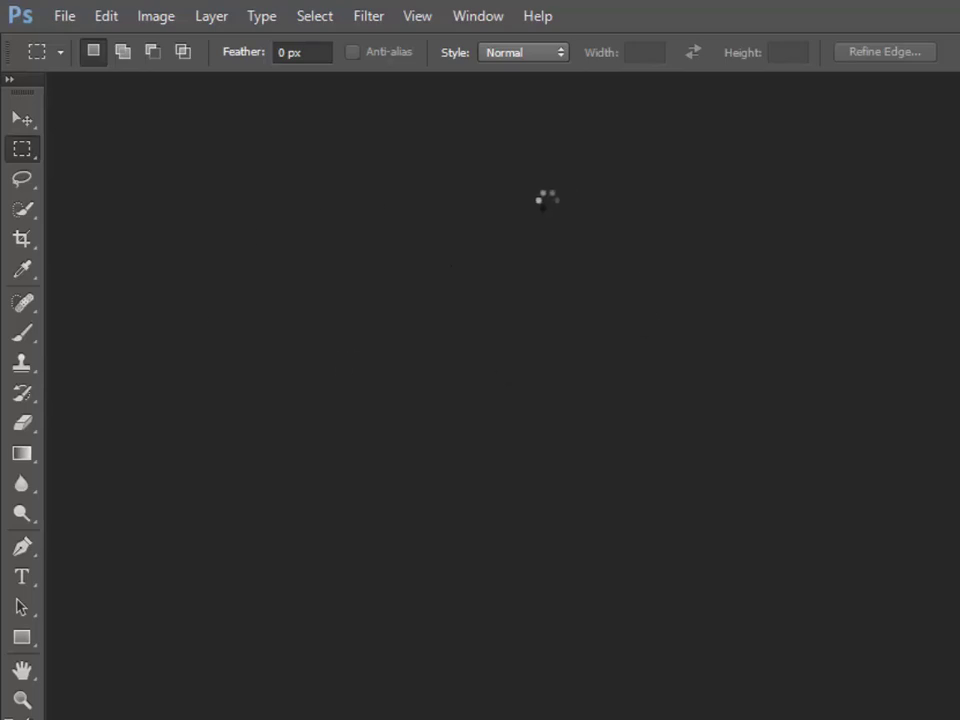
{"action": "left_click", "coordinate": [20, 118]}
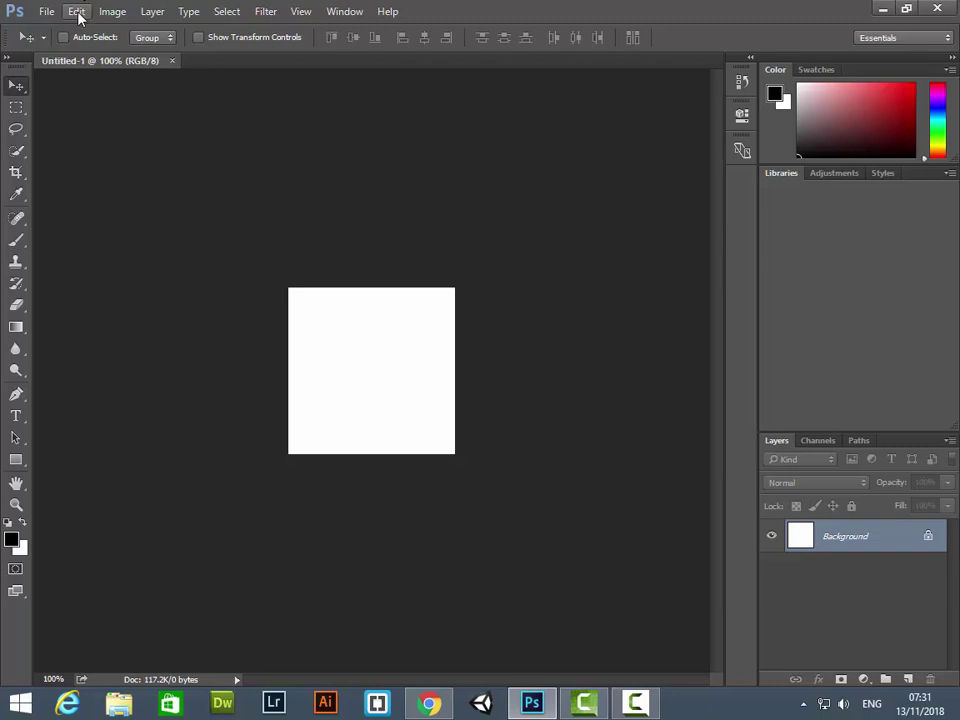
{"action": "left_click", "coordinate": [46, 12]}
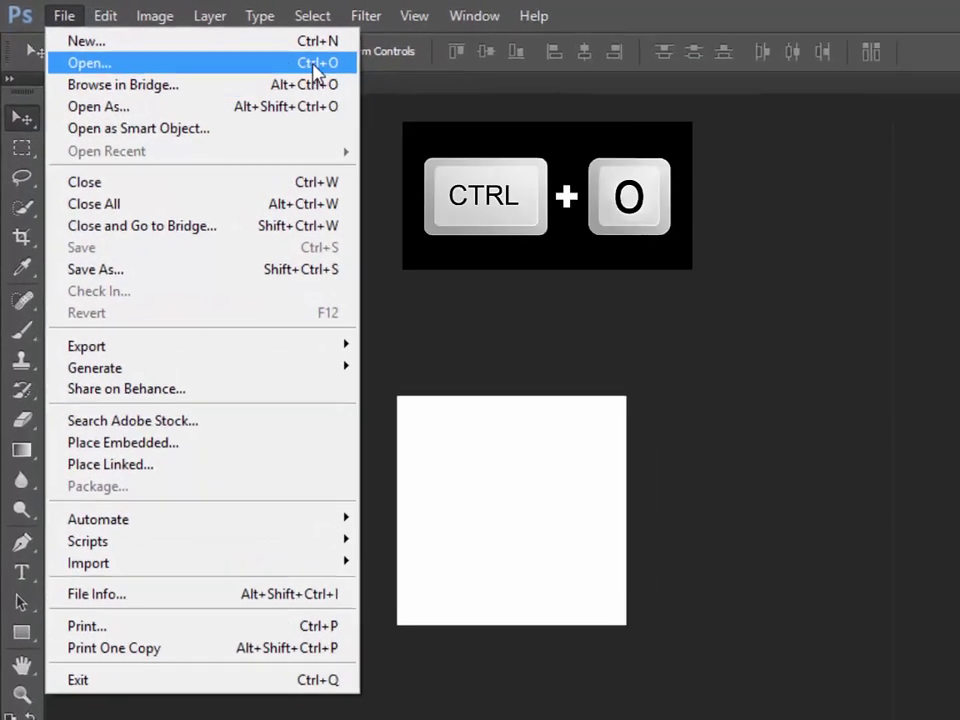
{"action": "left_click", "coordinate": [104, 77]}
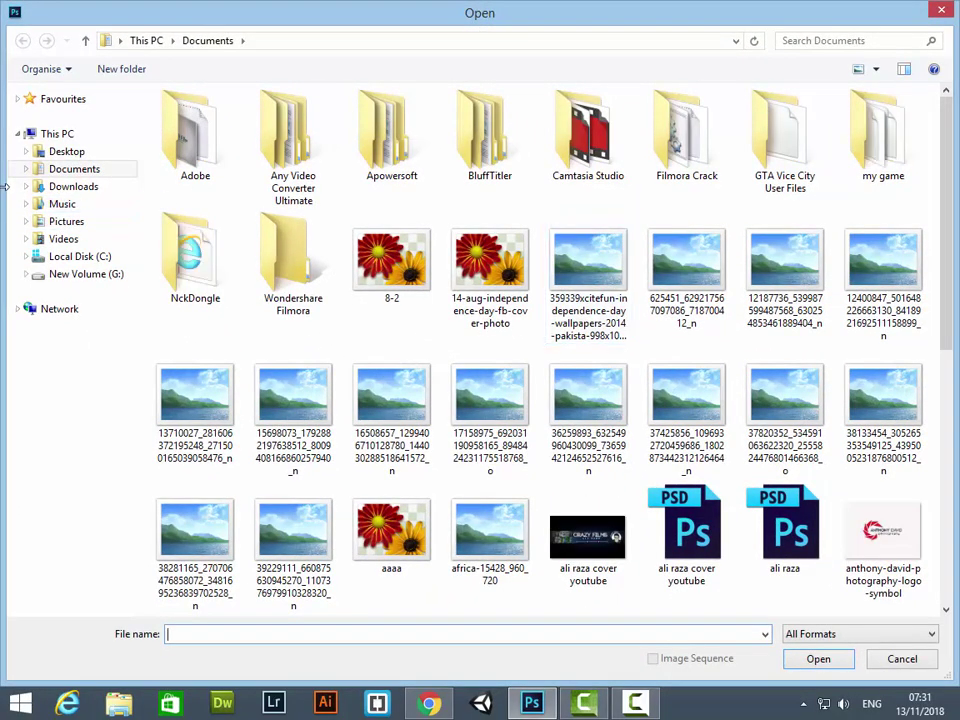
{"action": "left_click", "coordinate": [67, 152]}
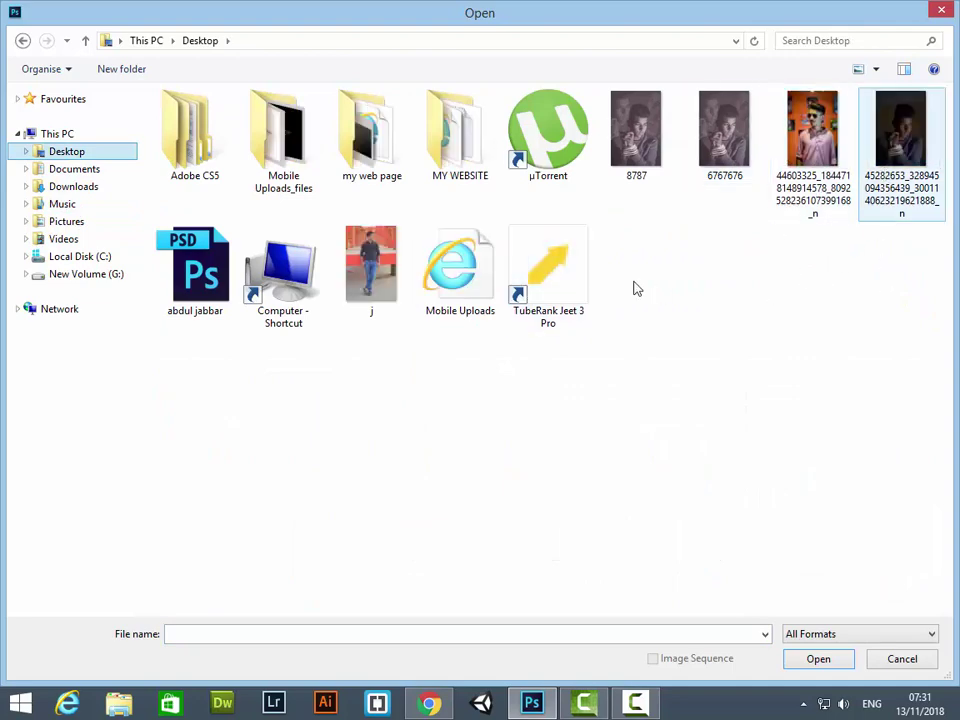
{"action": "left_click", "coordinate": [371, 270]}
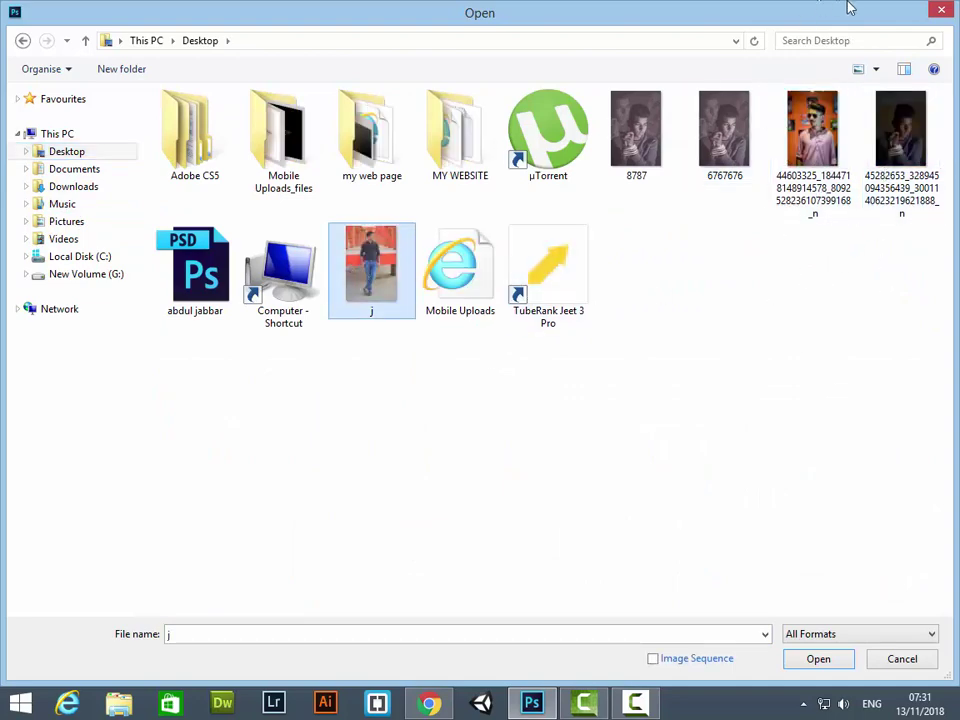
{"action": "left_click", "coordinate": [941, 9]}
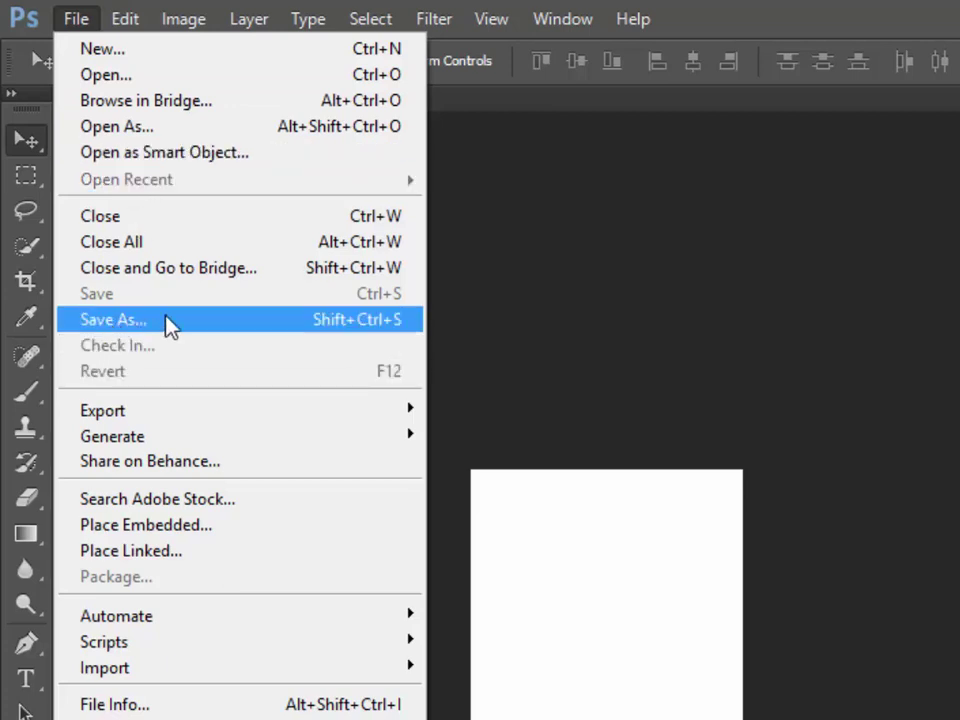
Choose JPEG (*.JPG;*.JPEG;*.JPE) as the Save As format, then leave the dialog.
{"action": "left_click", "coordinate": [655, 600]}
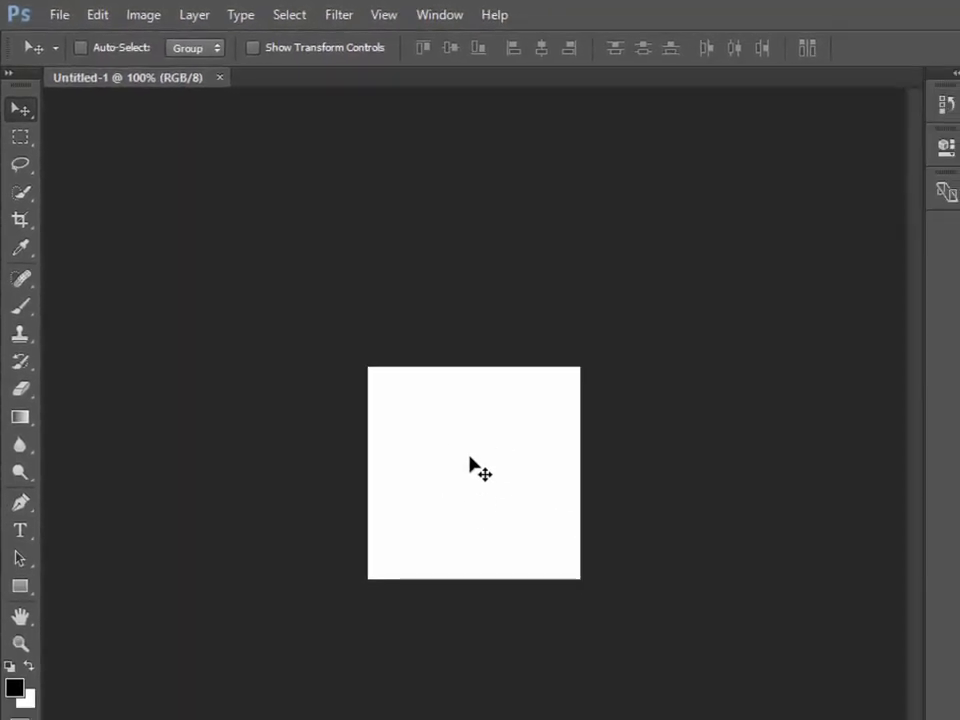
{"action": "left_click", "coordinate": [61, 18]}
{"action": "left_click", "coordinate": [93, 250]}
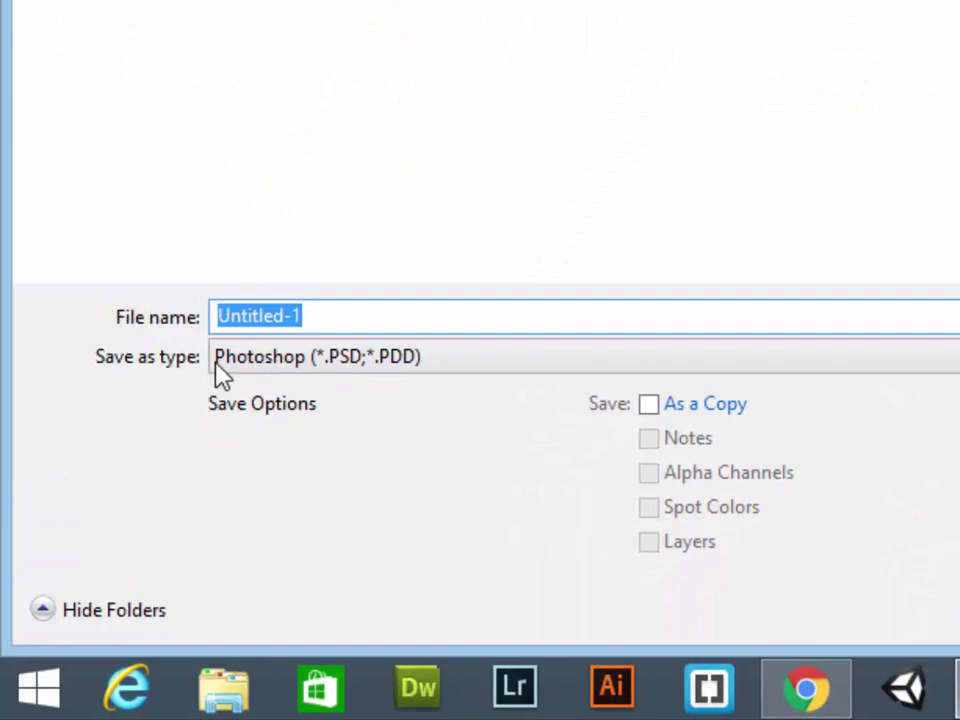
{"action": "left_click", "coordinate": [222, 375]}
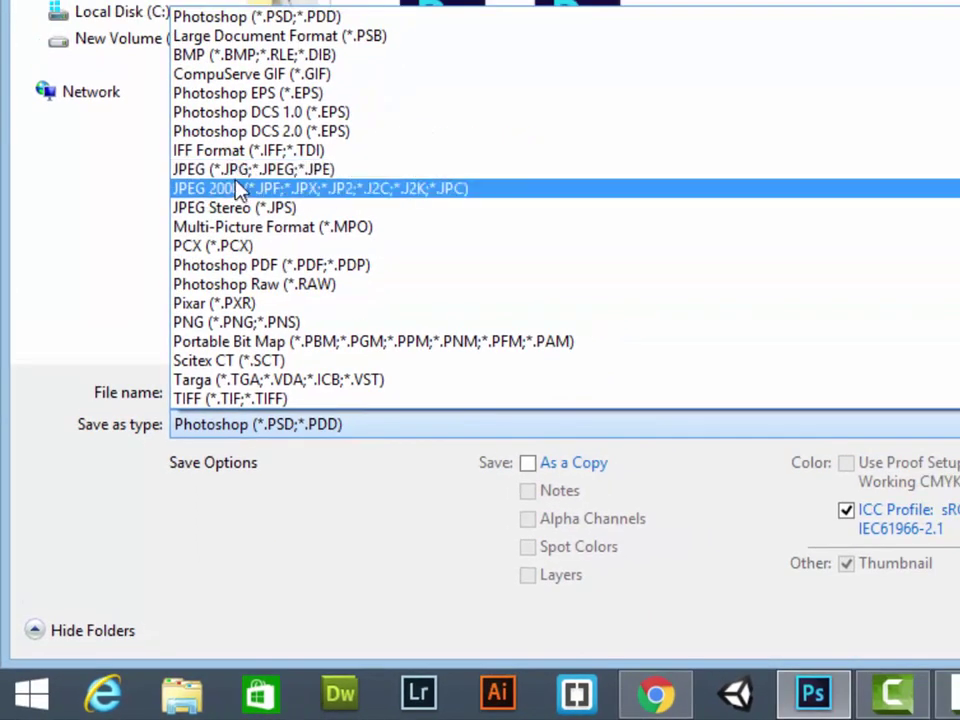
{"action": "left_click", "coordinate": [251, 171]}
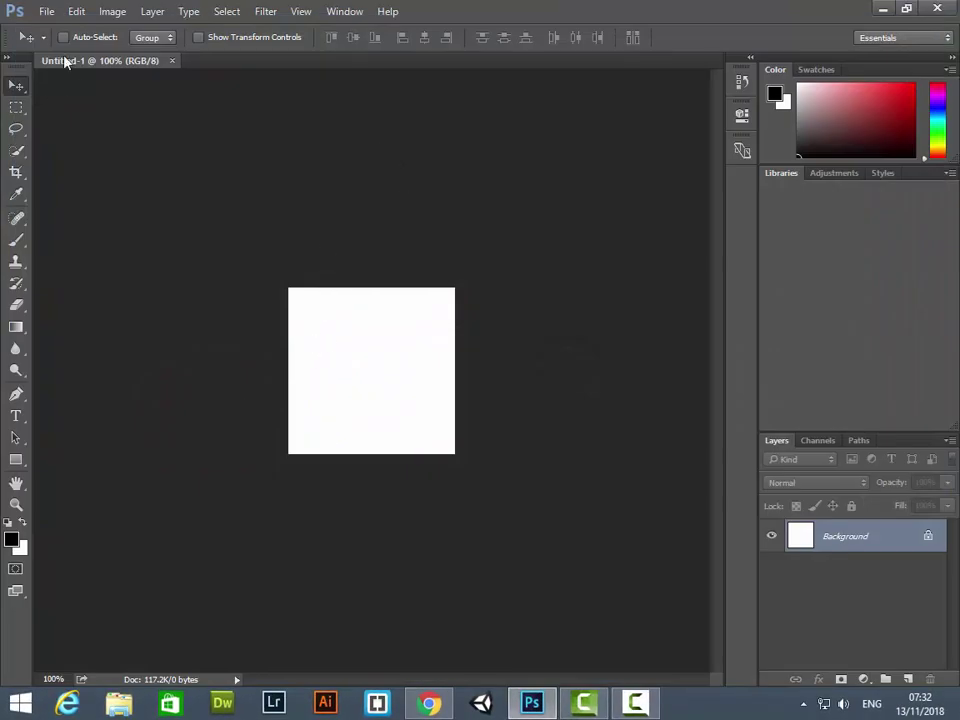
{"action": "left_click", "coordinate": [44, 12]}
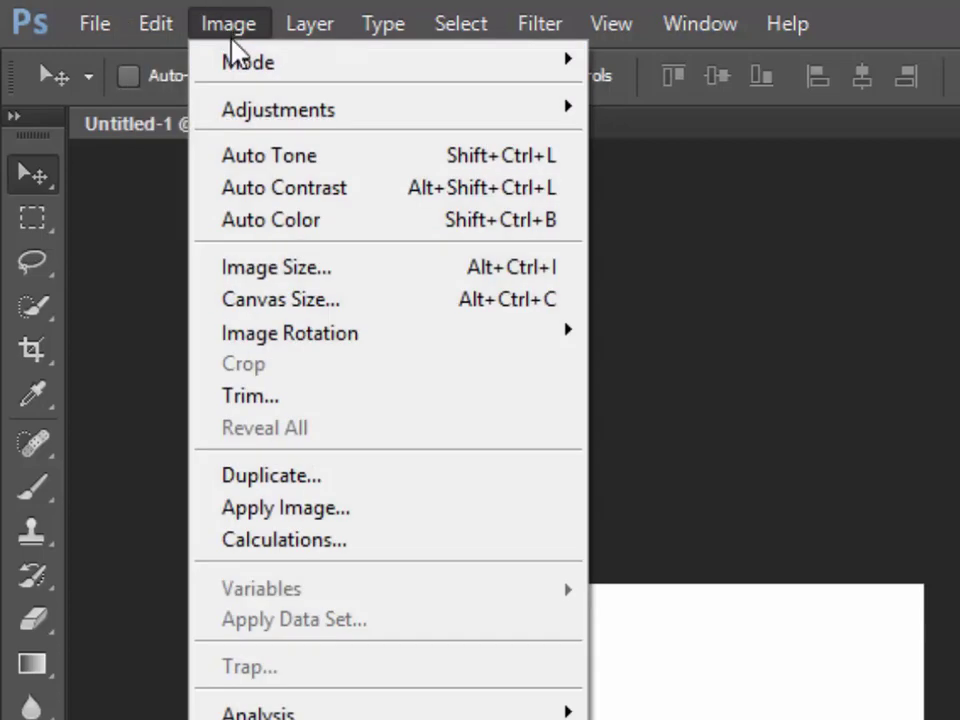
{"action": "mouse_move", "coordinate": [152, 11]}
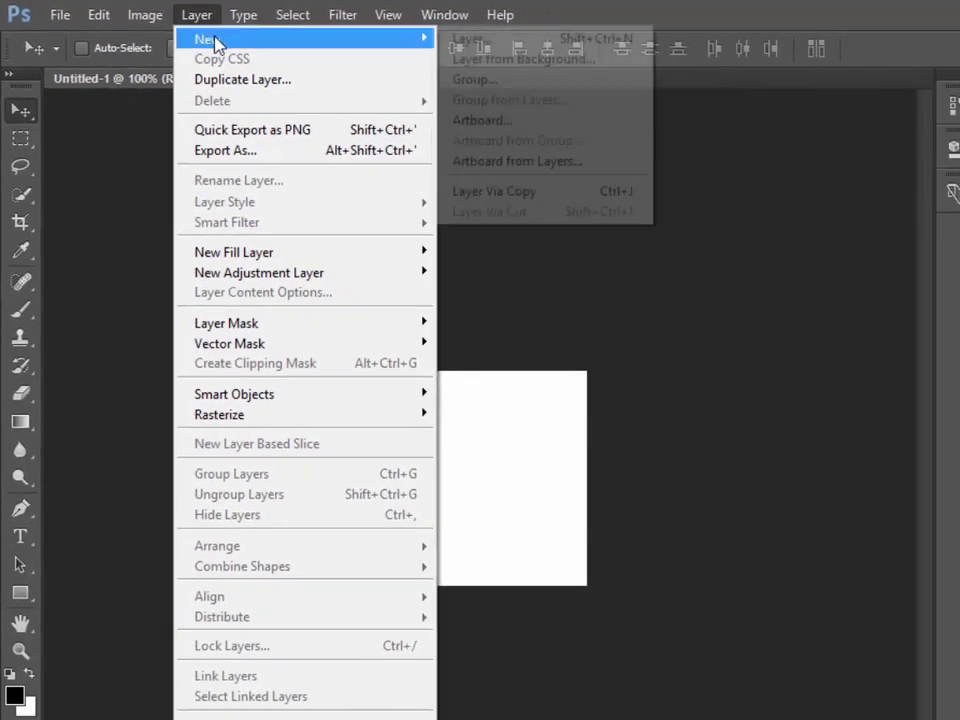
{"action": "mouse_move", "coordinate": [300, 38]}
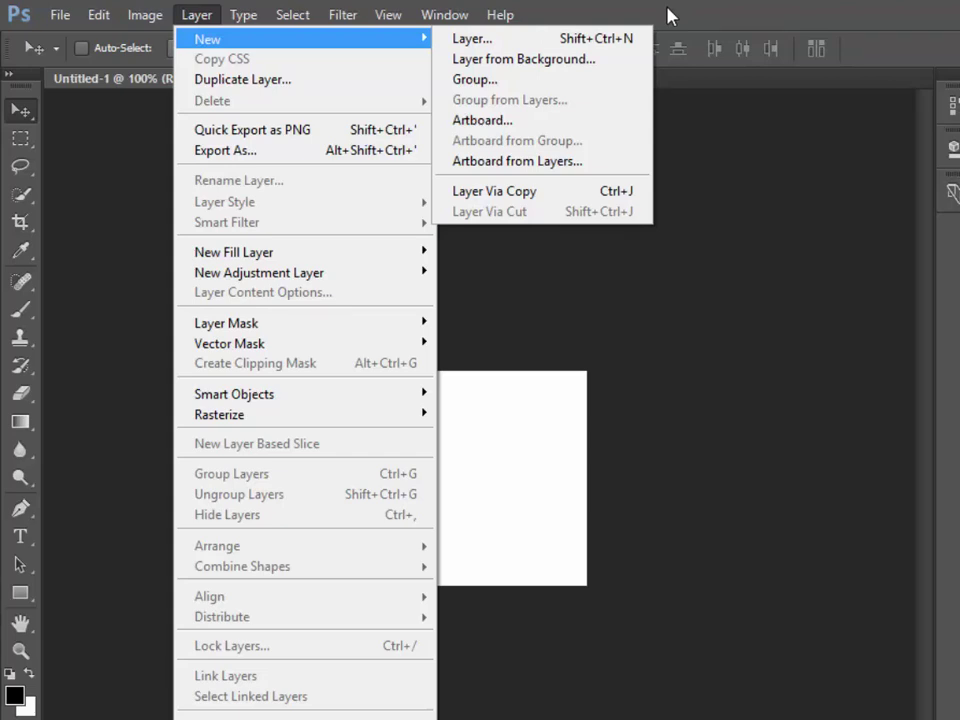
Close the Layer menu and browse the Filter menu's Blur options.
{"action": "left_click", "coordinate": [665, 14]}
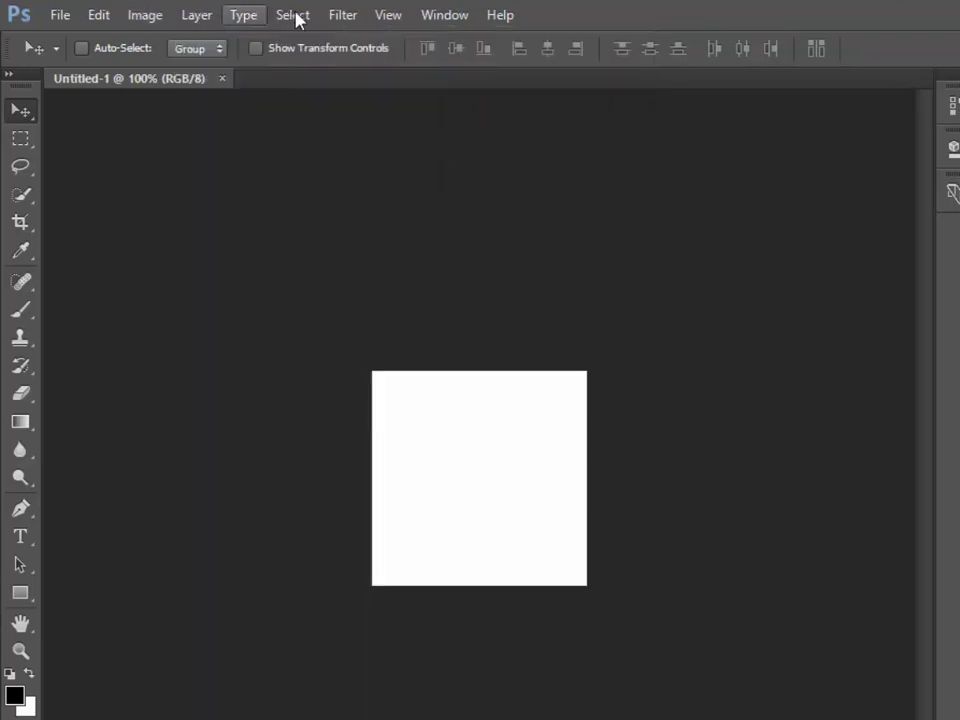
{"action": "left_click", "coordinate": [343, 15]}
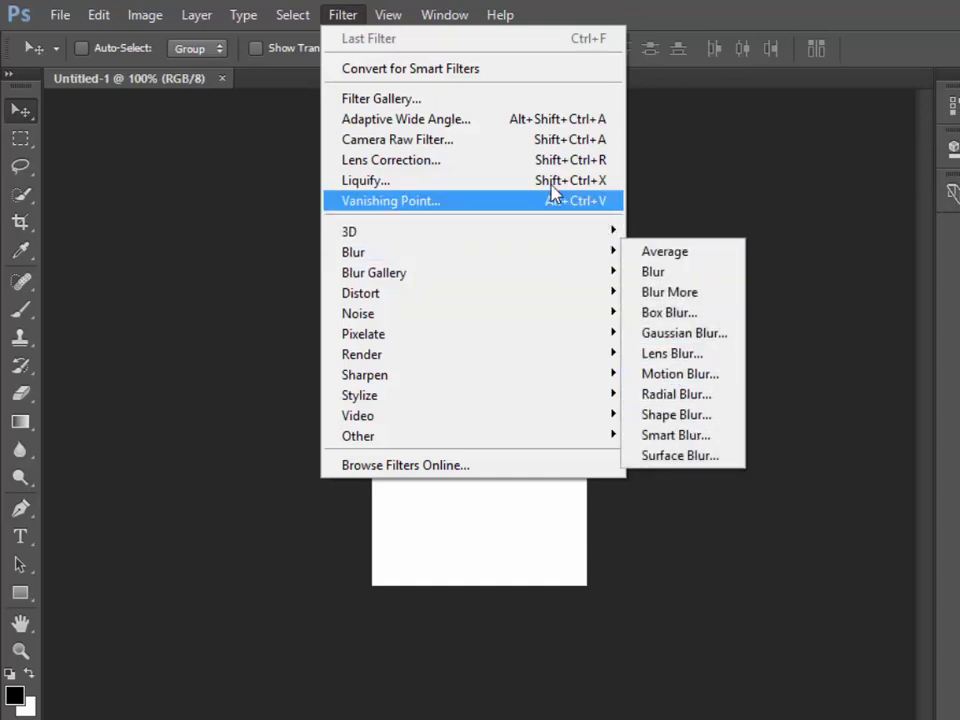
{"action": "mouse_move", "coordinate": [444, 15]}
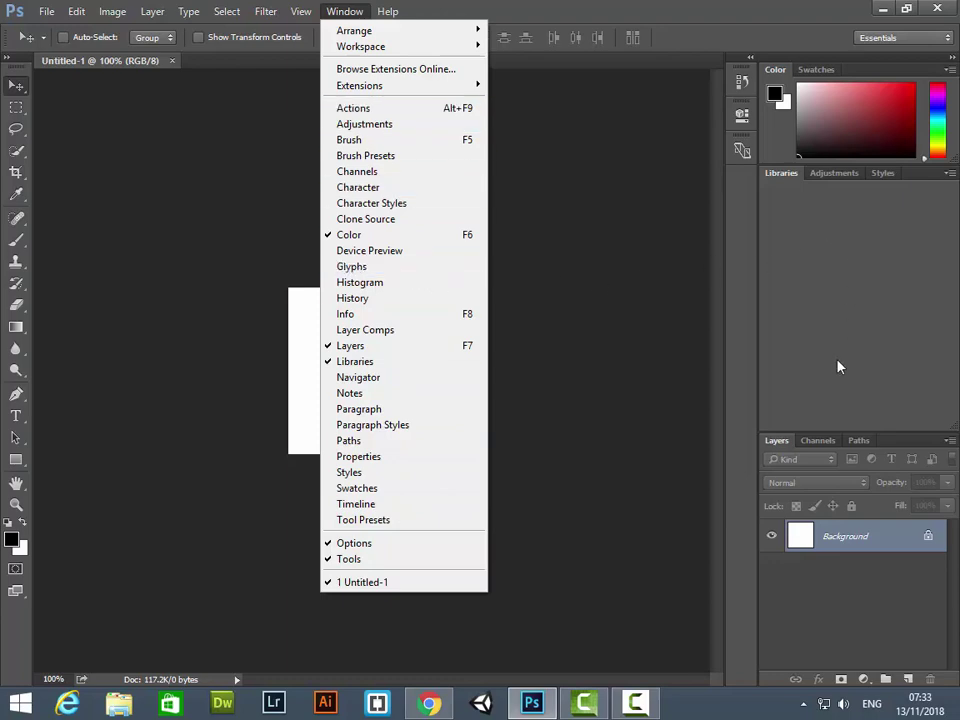
{"action": "left_click", "coordinate": [945, 452]}
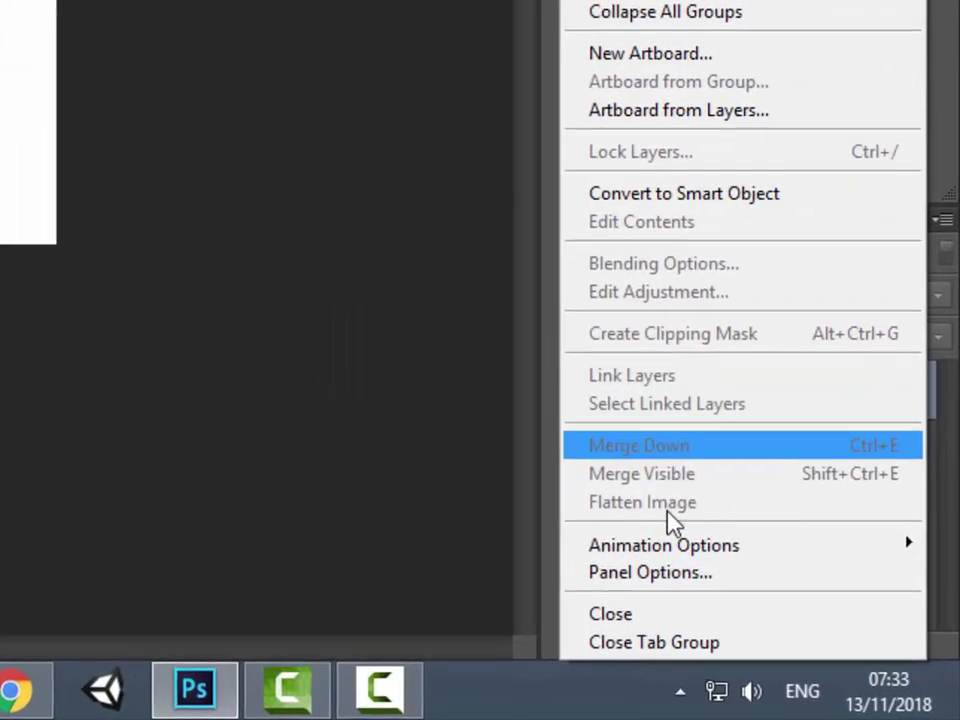
{"action": "left_click", "coordinate": [705, 664]}
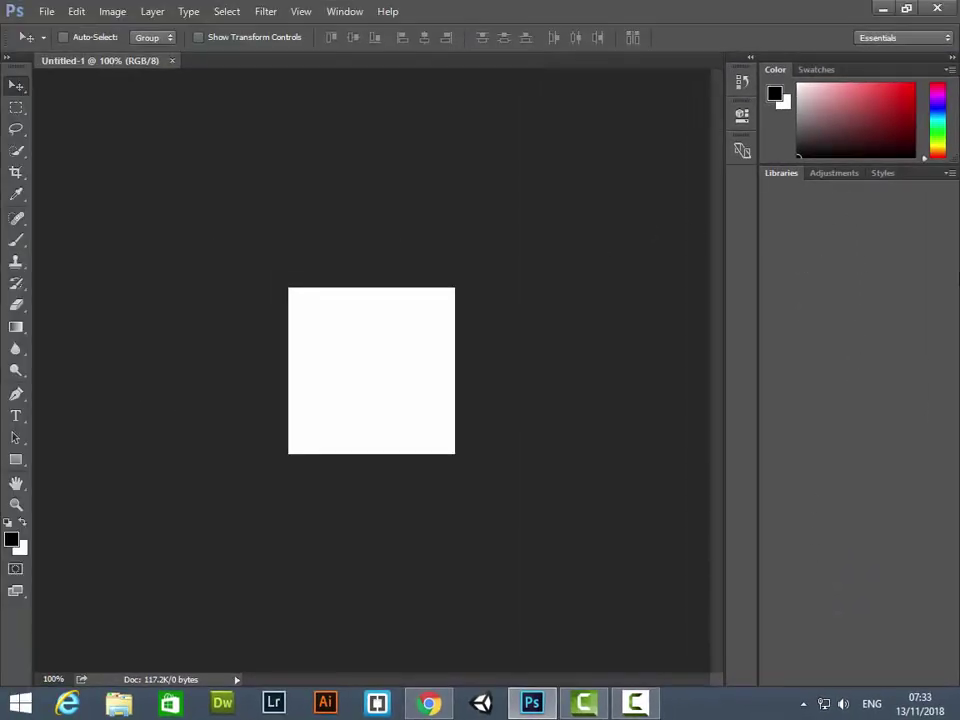
{"action": "left_click", "coordinate": [352, 11]}
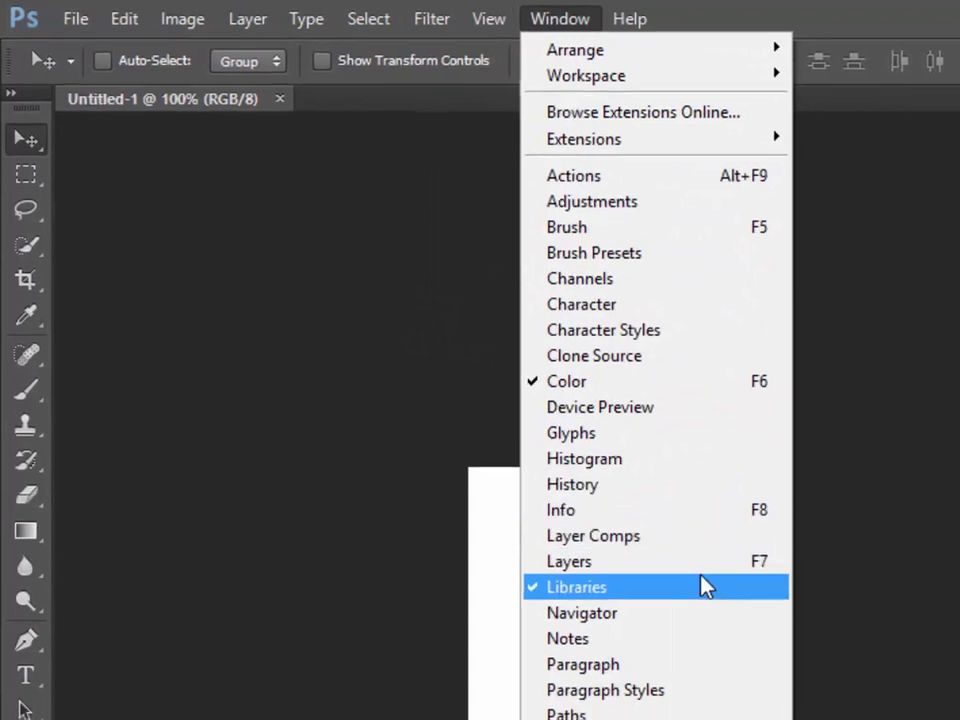
{"action": "left_click", "coordinate": [530, 516]}
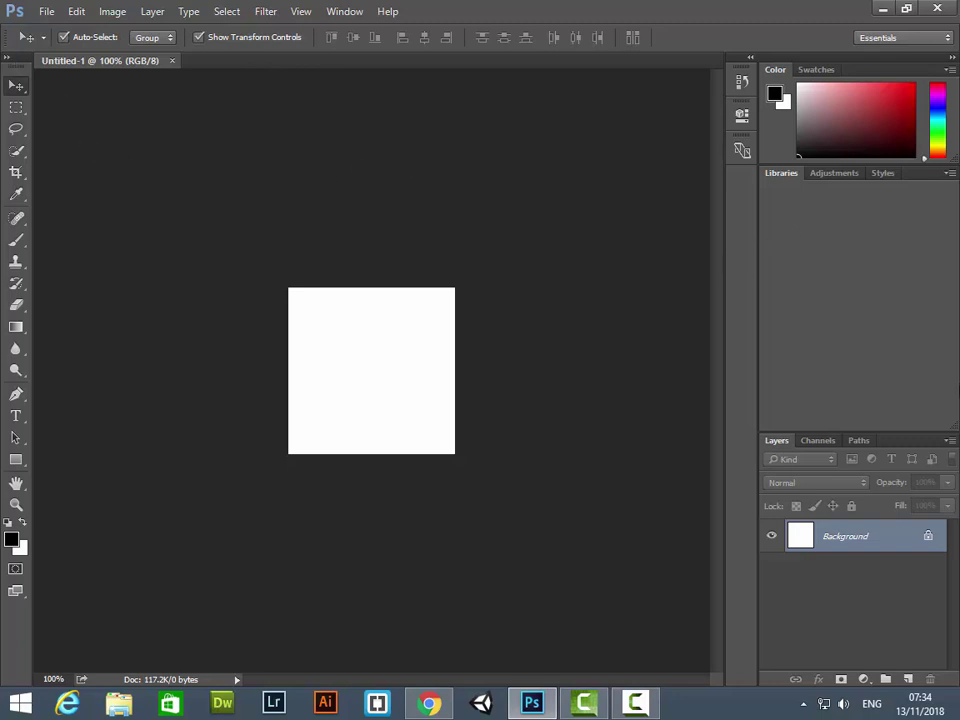
{"action": "left_click", "coordinate": [949, 443]}
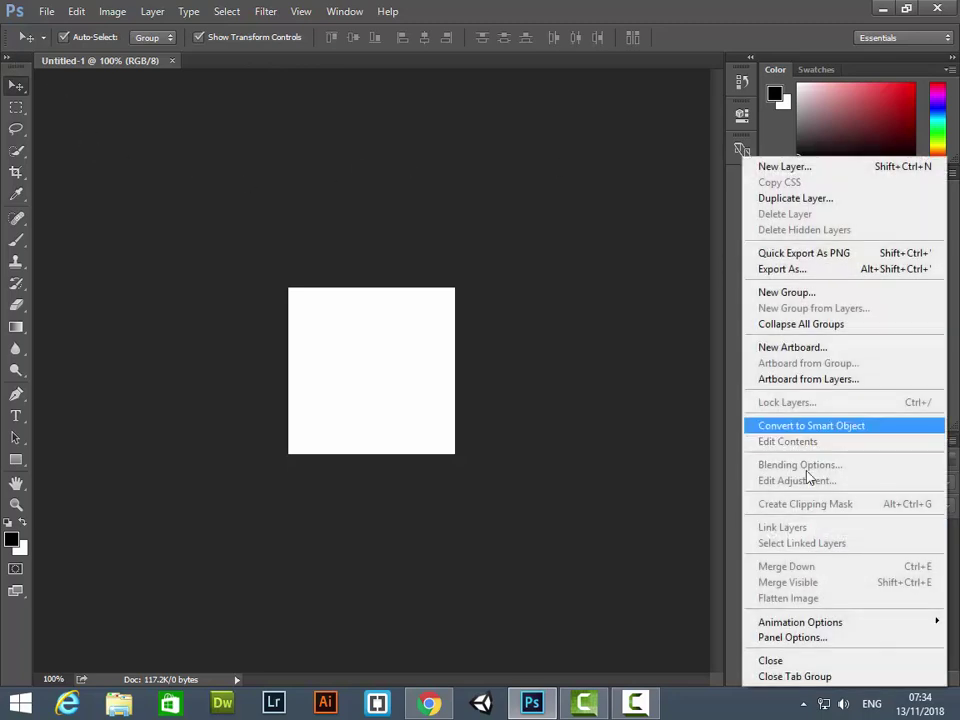
{"action": "left_click", "coordinate": [793, 677]}
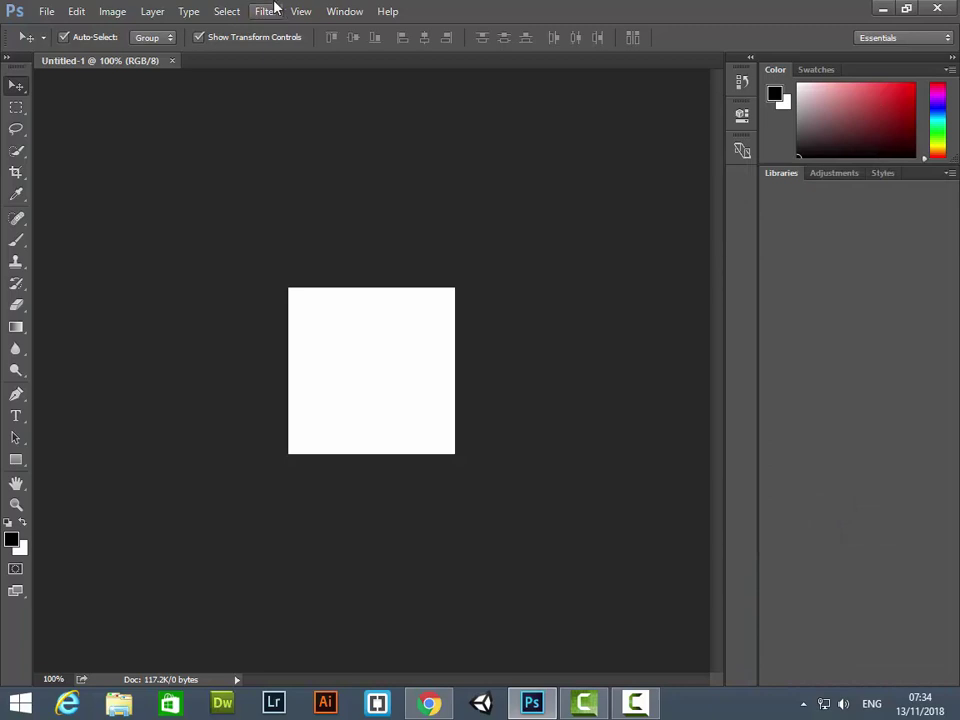
{"action": "left_click", "coordinate": [342, 11]}
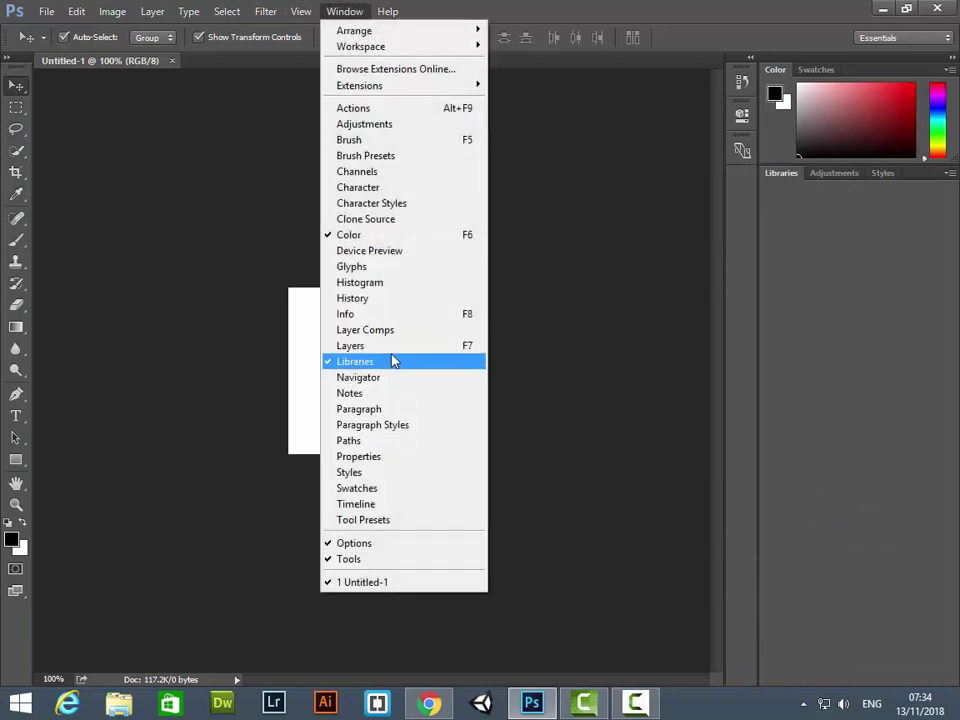
{"action": "left_click", "coordinate": [405, 353]}
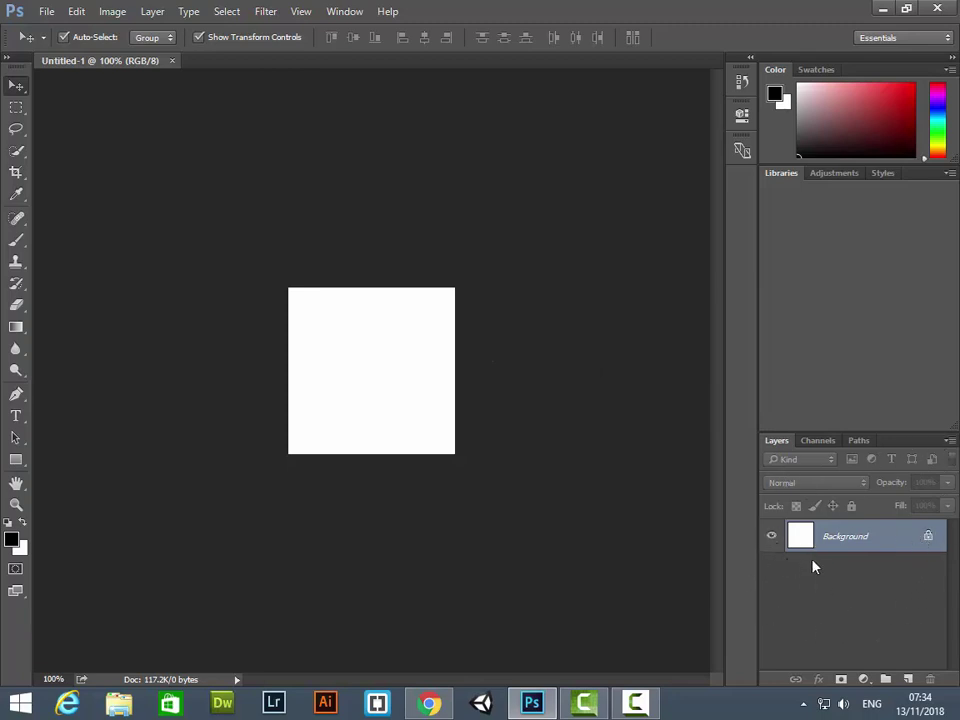
Unlock the Background into Layer 0, then add and delete a temporary Layer 1.
{"action": "left_click", "coordinate": [928, 537]}
{"action": "left_click", "coordinate": [364, 497]}
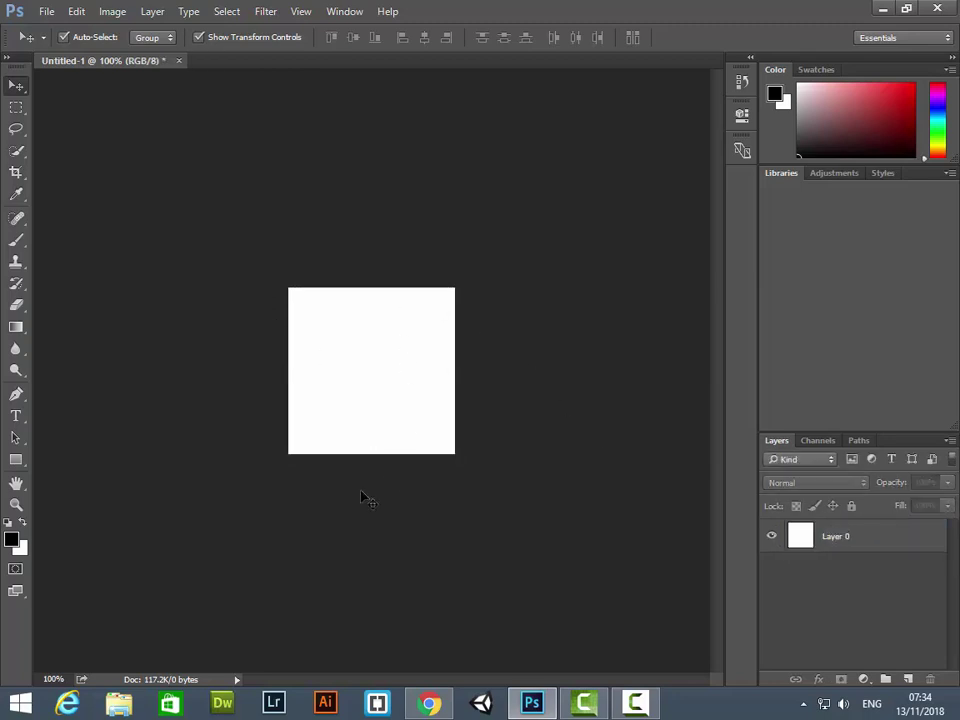
{"action": "left_click", "coordinate": [880, 541]}
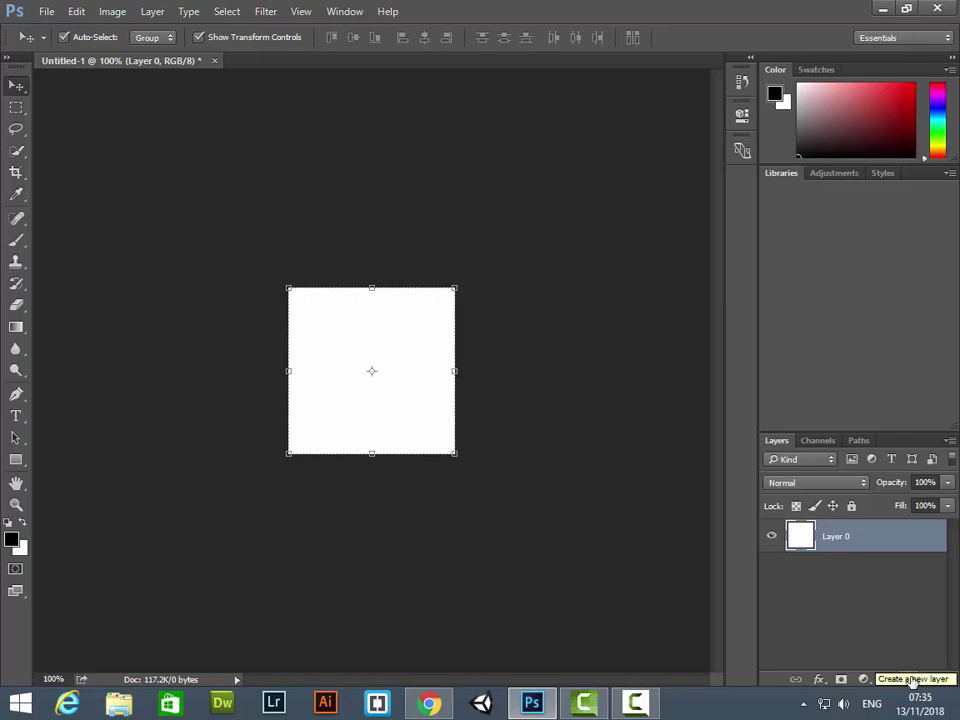
{"action": "left_click", "coordinate": [912, 681]}
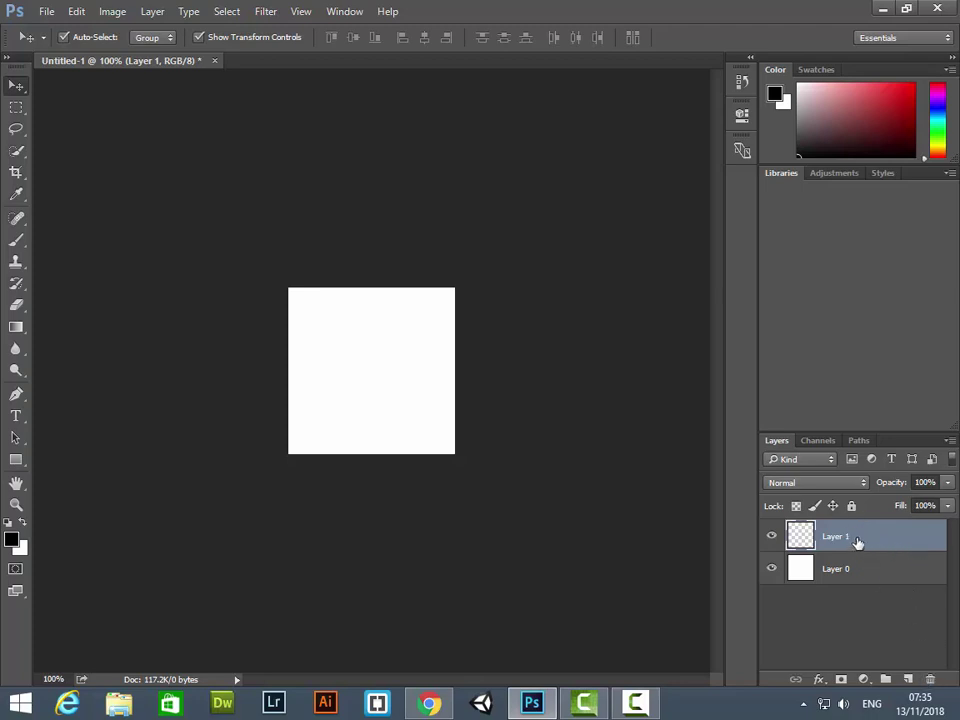
{"action": "left_click", "coordinate": [929, 680]}
{"action": "left_click", "coordinate": [432, 267]}
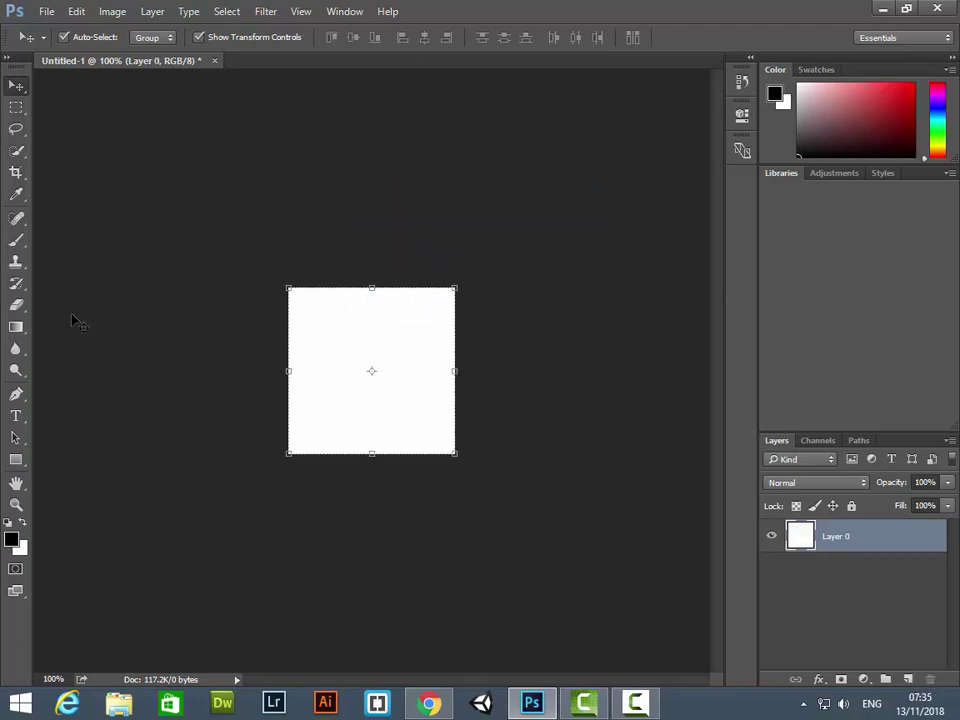
Paint a soft black 99 px diagonal brush stroke across the white square.
{"action": "left_click", "coordinate": [16, 245]}
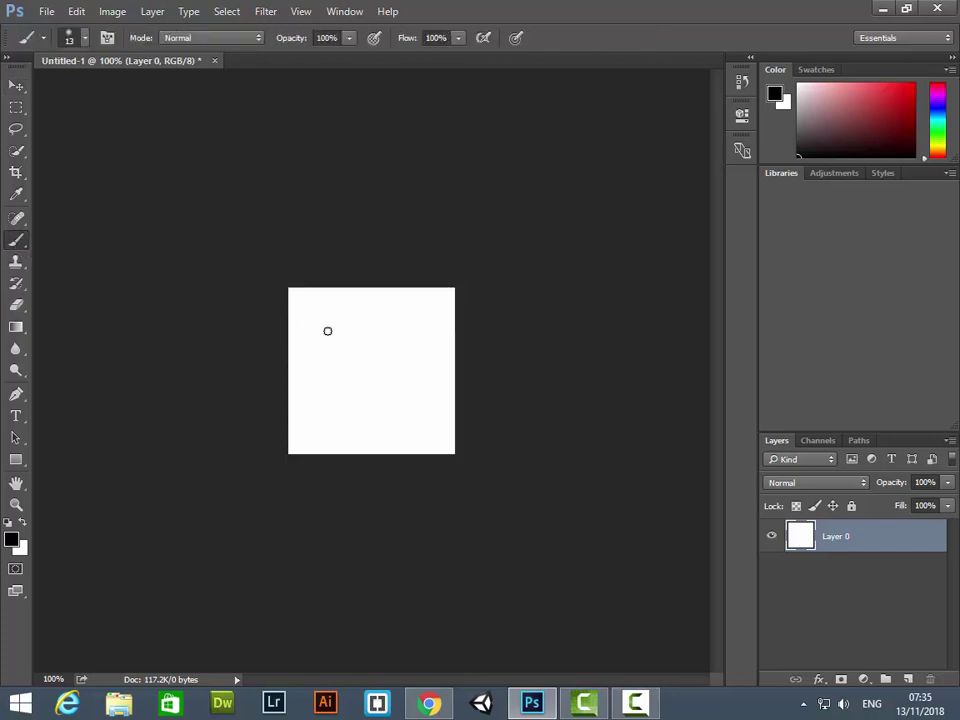
{"action": "right_click", "coordinate": [400, 360]}
{"action": "left_click", "coordinate": [468, 371]}
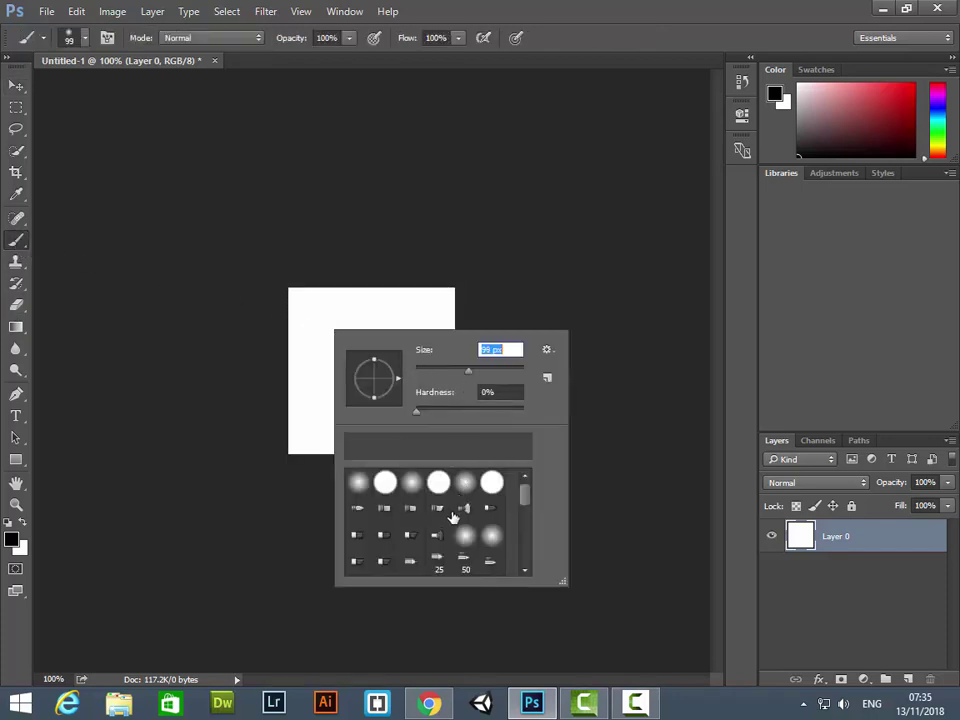
{"action": "left_click_drag", "start_coordinate": [313, 316], "coordinate": [431, 425]}
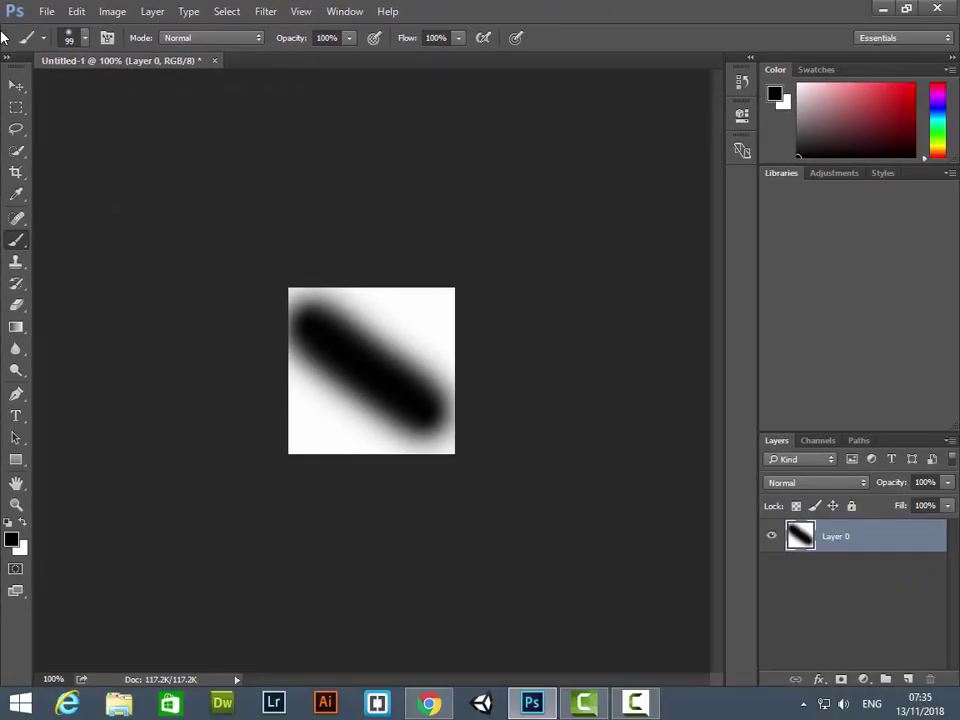
Slide Layer 0's content left and back into place with the Move tool.
{"action": "left_click", "coordinate": [16, 86]}
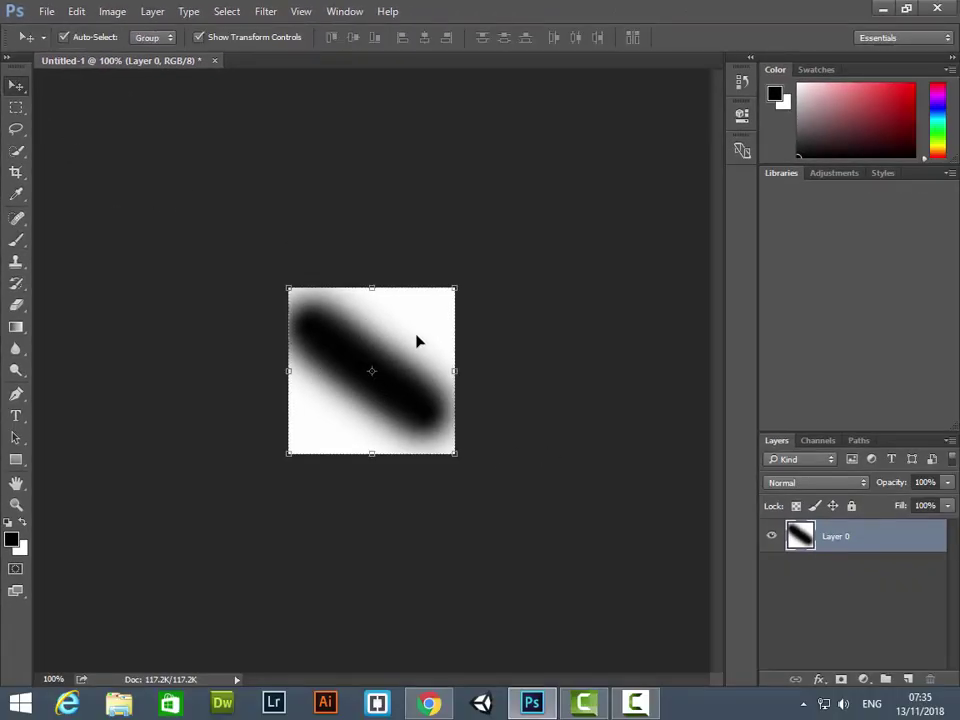
{"action": "left_click_drag", "start_coordinate": [418, 339], "coordinate": [335, 337]}
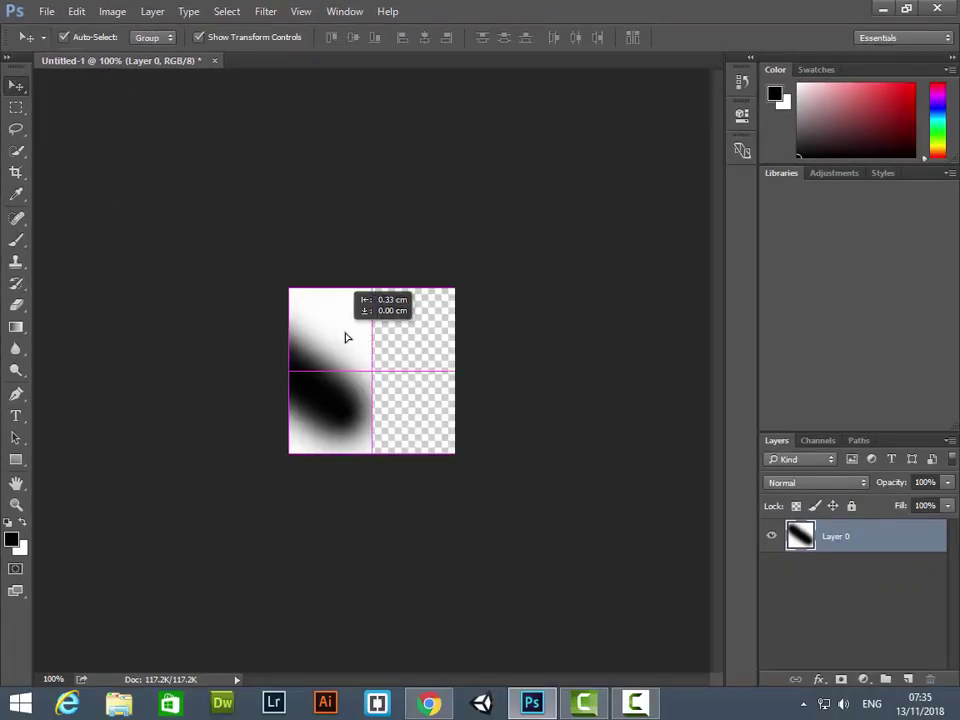
{"action": "mouse_move", "coordinate": [335, 337]}
{"action": "left_mouse_down"}
{"action": "mouse_move", "coordinate": [456, 347]}
{"action": "mouse_move", "coordinate": [328, 336]}
{"action": "mouse_move", "coordinate": [421, 338]}
{"action": "left_mouse_up"}
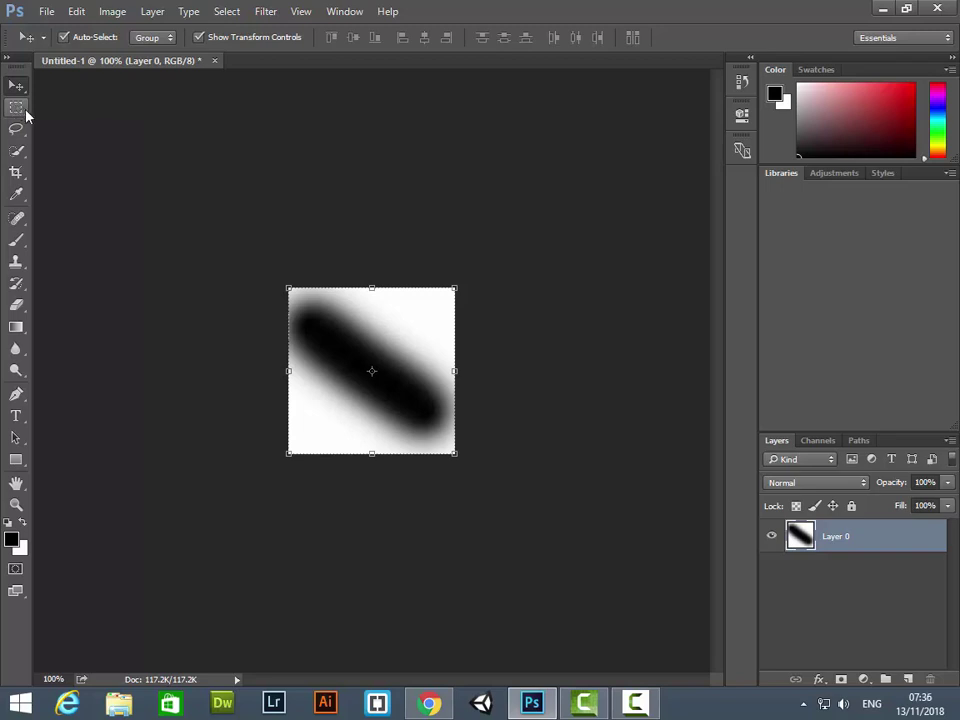
Zoom to 300% and copy a rectangle of the stroke into a pasted new layer.
{"action": "key", "text": "ctrl+plus"}
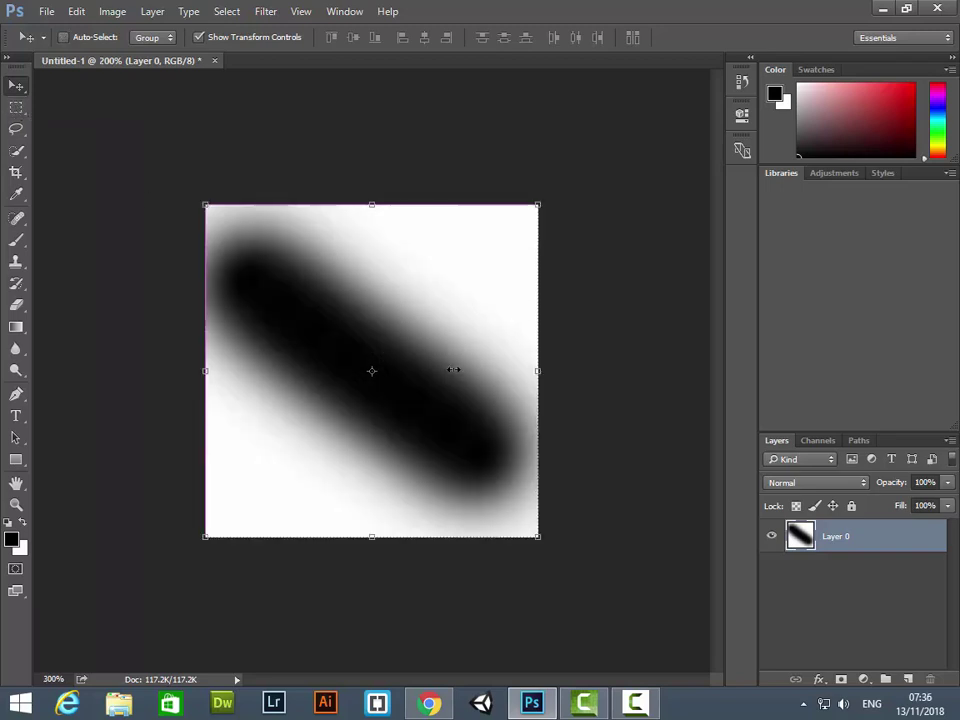
{"action": "key", "text": "ctrl+plus"}
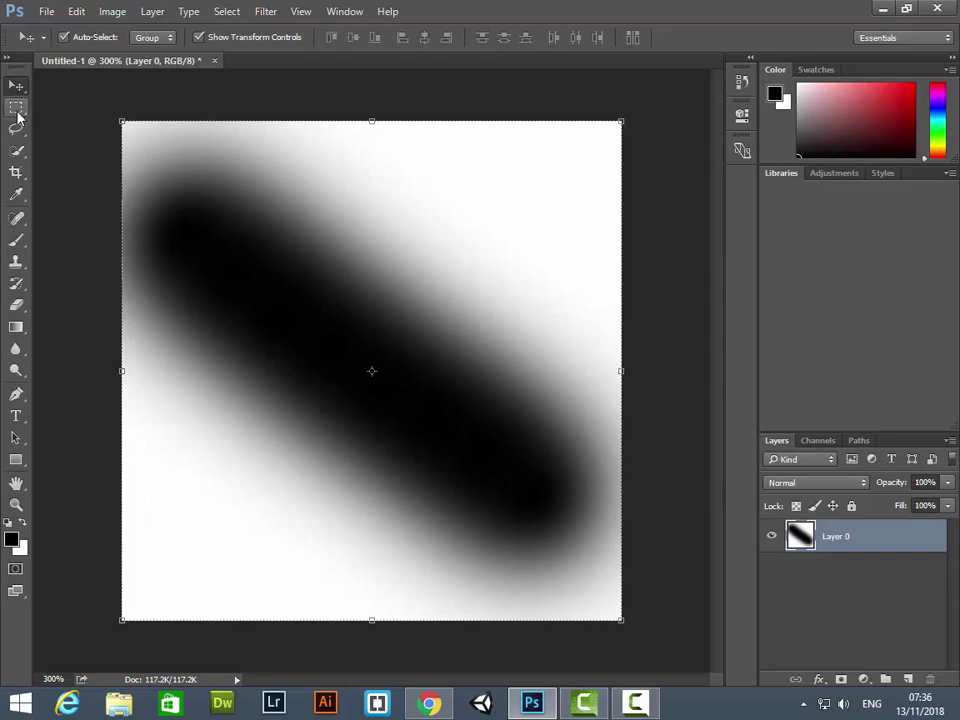
{"action": "left_click", "coordinate": [14, 107]}
{"action": "left_click_drag", "start_coordinate": [180, 172], "coordinate": [421, 399]}
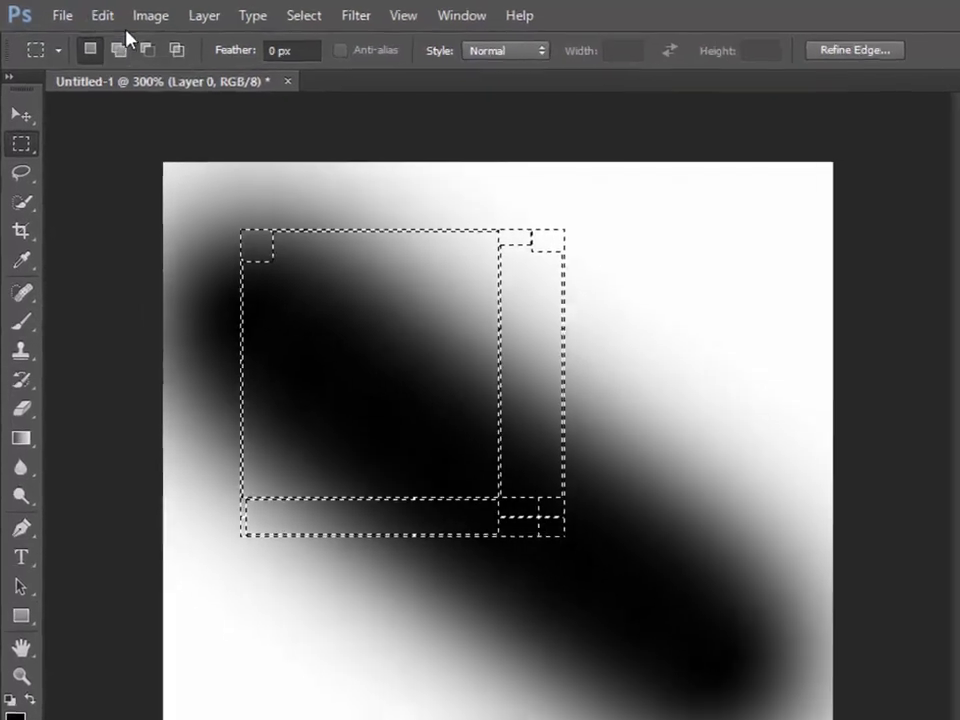
{"action": "left_click", "coordinate": [80, 16]}
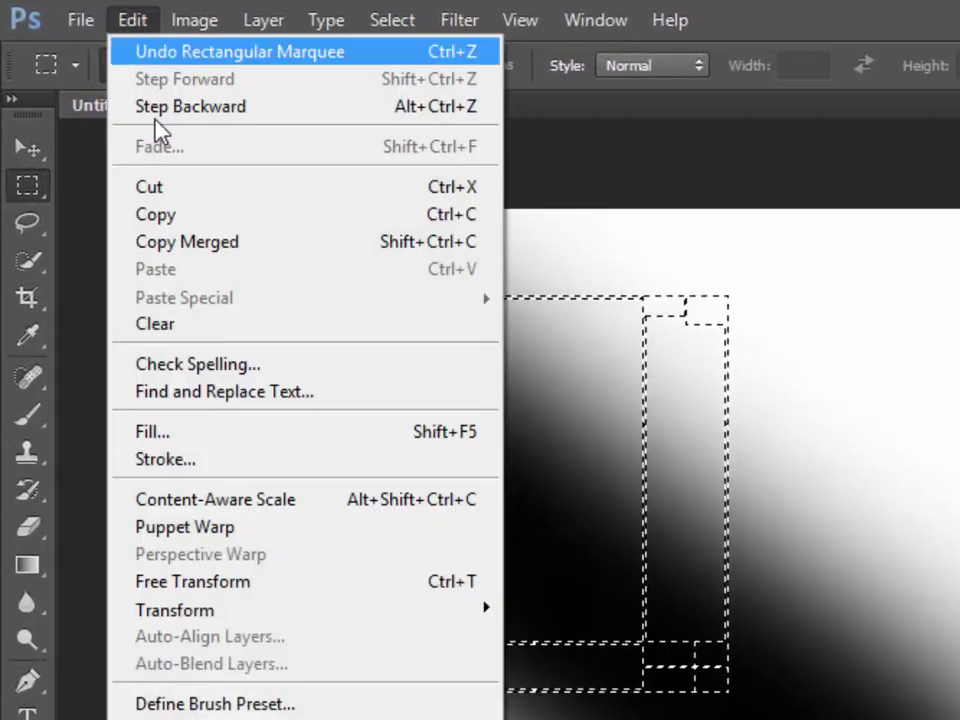
{"action": "left_click", "coordinate": [164, 236]}
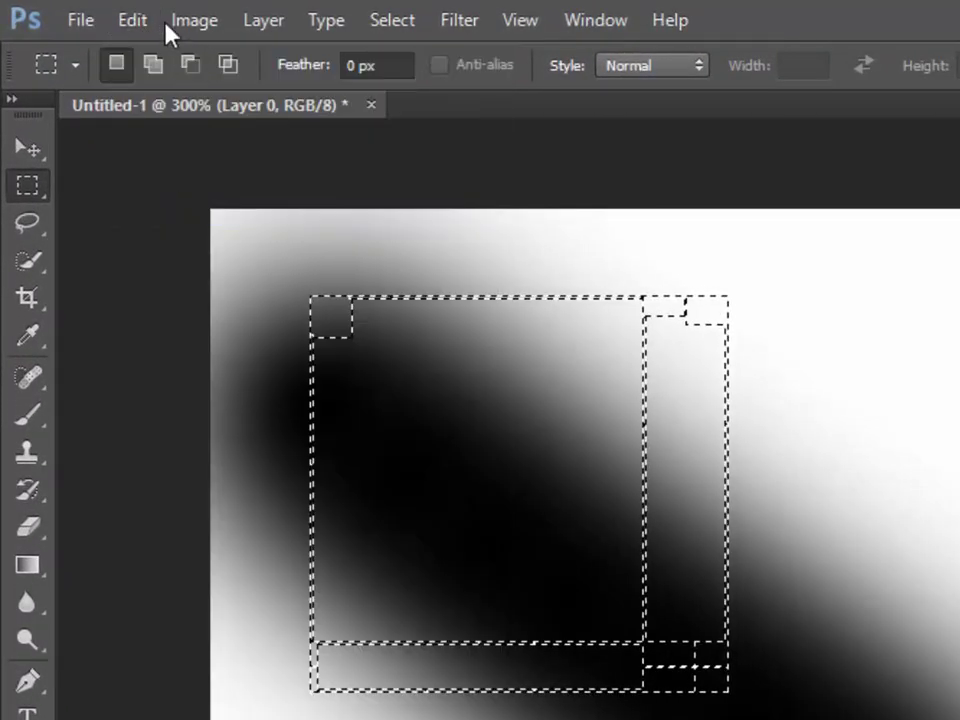
{"action": "left_click", "coordinate": [140, 22]}
{"action": "left_click", "coordinate": [145, 220]}
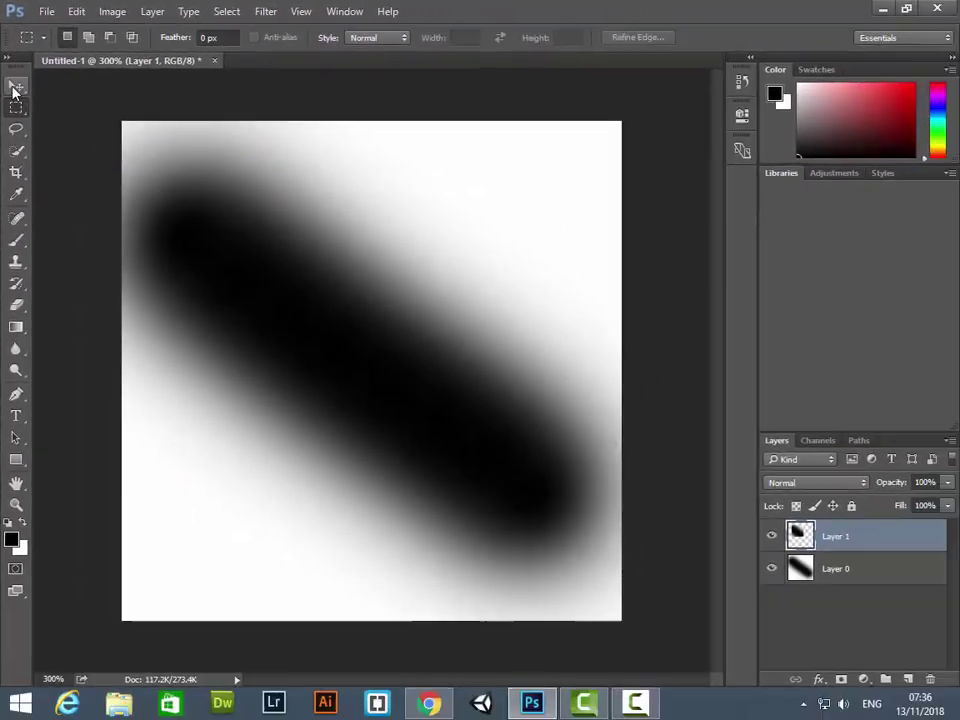
Reposition the pasted piece, toggle Layer 0's visibility, then delete Layer 1.
{"action": "left_click", "coordinate": [16, 86]}
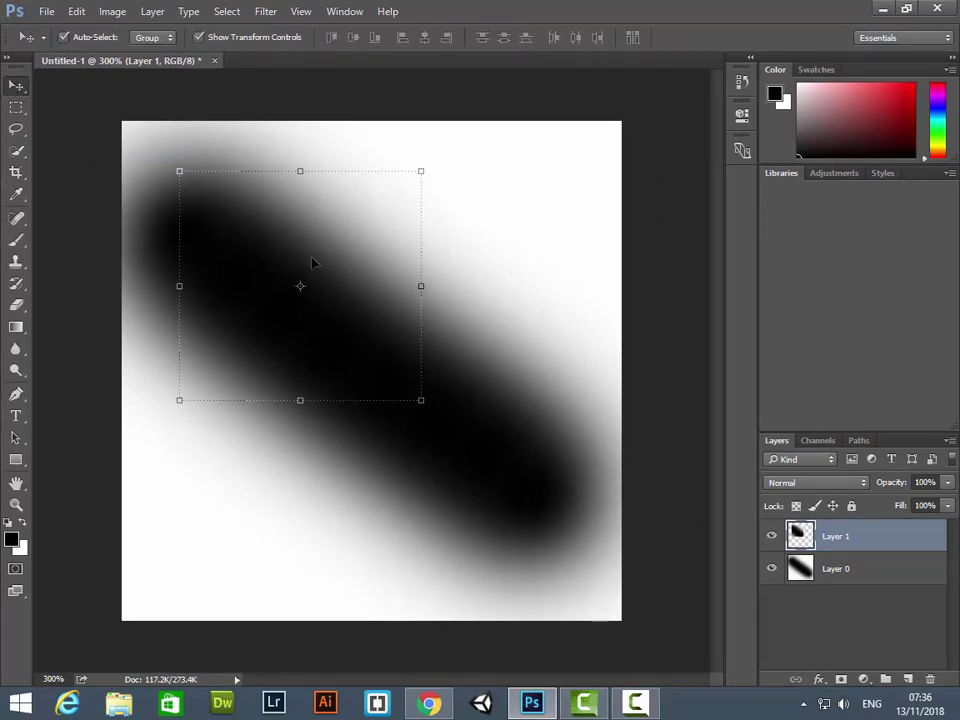
{"action": "left_click_drag", "start_coordinate": [312, 262], "coordinate": [456, 347]}
{"action": "left_click", "coordinate": [771, 568]}
{"action": "mouse_move", "coordinate": [501, 343]}
{"action": "left_mouse_down"}
{"action": "mouse_move", "coordinate": [500, 334]}
{"action": "mouse_move", "coordinate": [397, 314]}
{"action": "left_mouse_up"}
{"action": "left_click", "coordinate": [771, 566]}
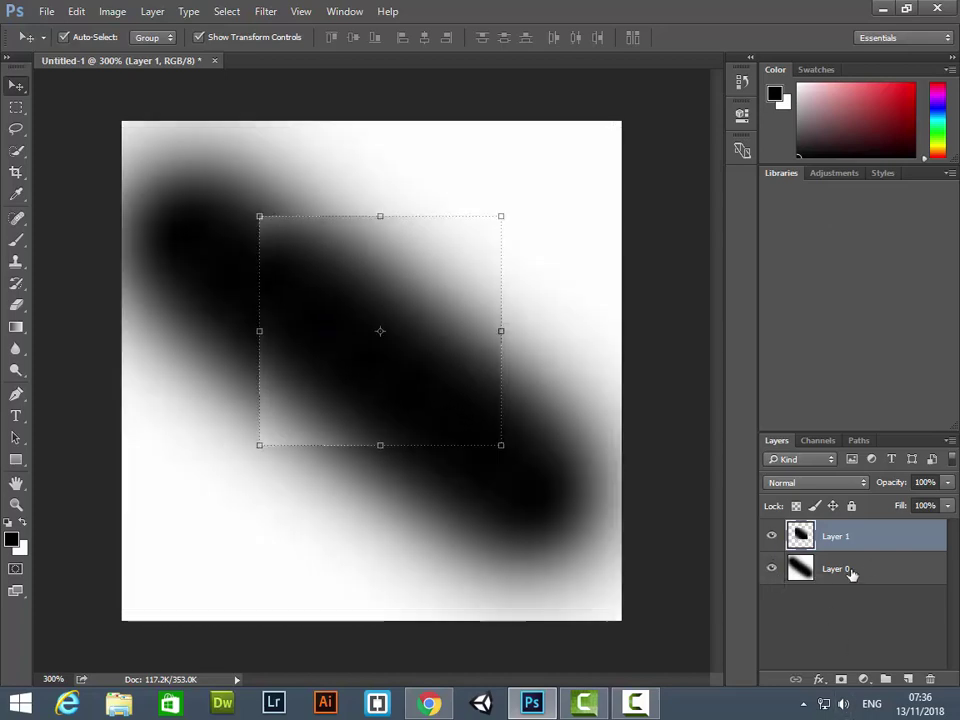
{"action": "left_click", "coordinate": [882, 562]}
{"action": "left_click", "coordinate": [393, 332]}
{"action": "key", "text": "Delete"}
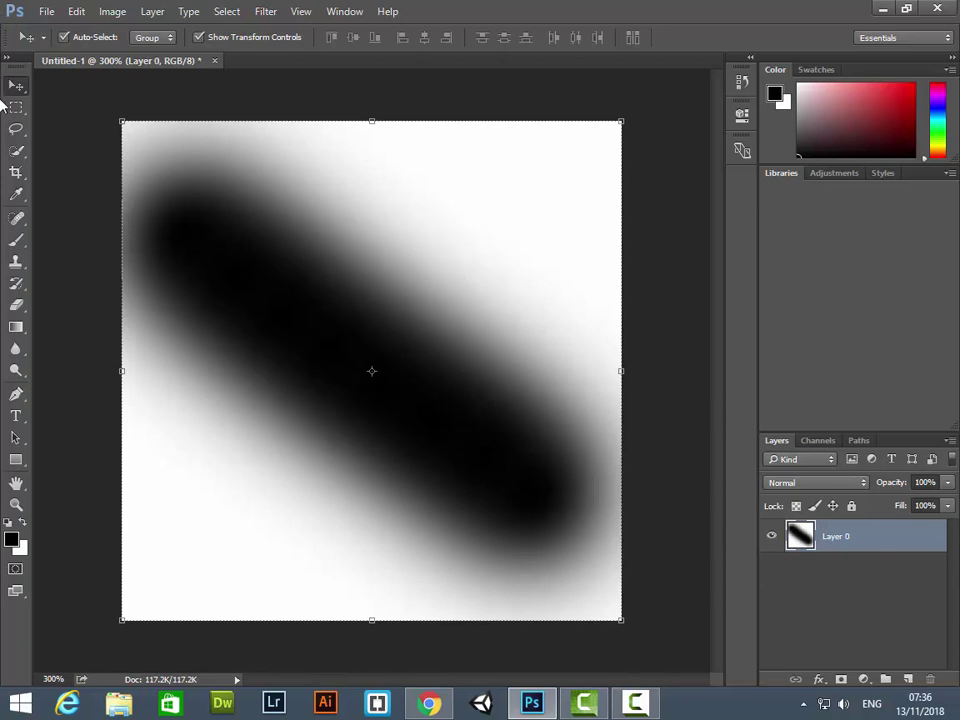
Draw another marquee, cancel saving, deselect, and undo back to a blank canvas.
{"action": "left_click", "coordinate": [16, 107]}
{"action": "left_click_drag", "start_coordinate": [313, 212], "coordinate": [519, 390]}
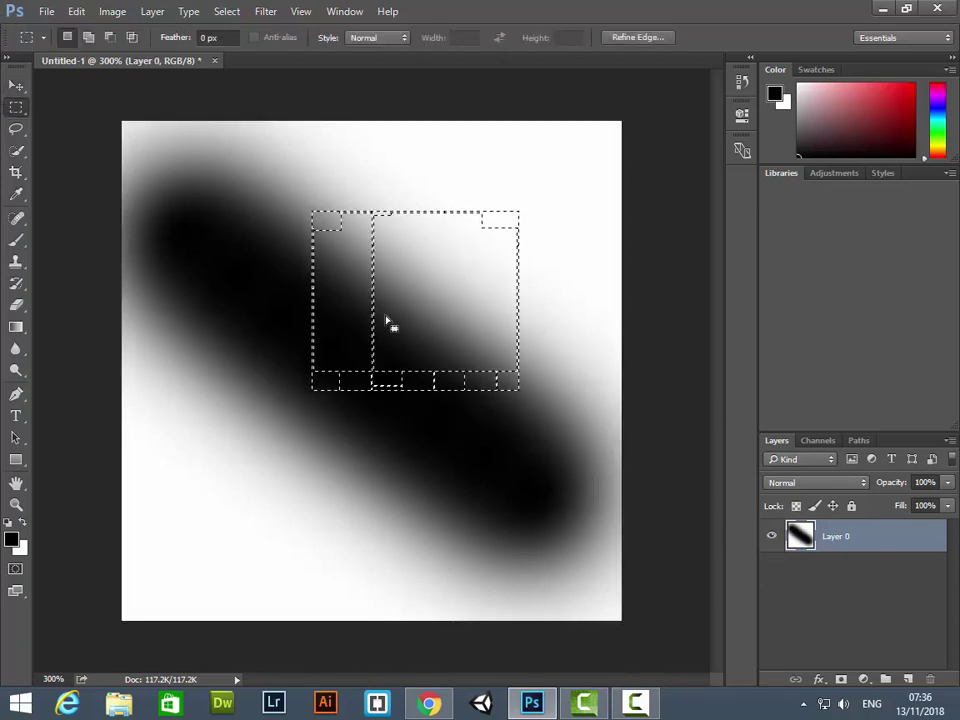
{"action": "key", "text": "ctrl+s"}
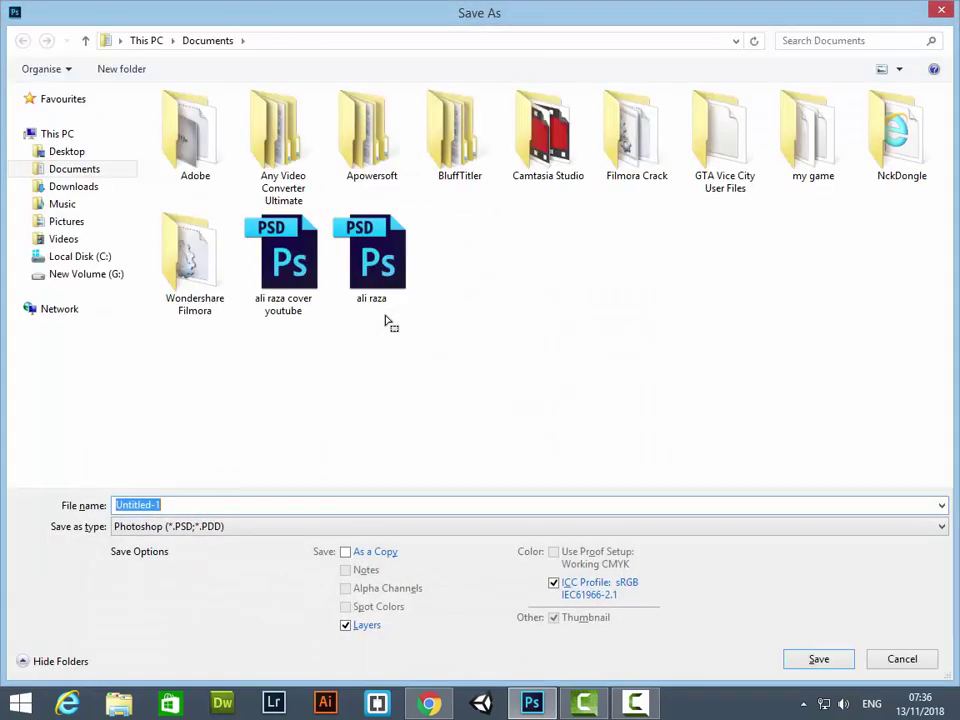
{"action": "left_click", "coordinate": [952, 12]}
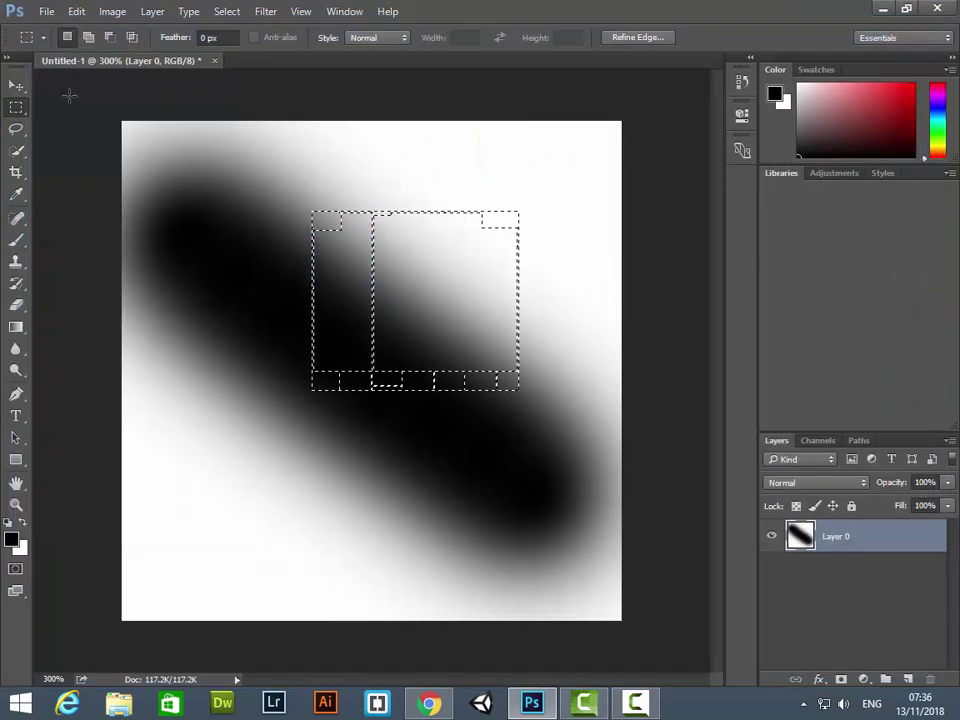
{"action": "left_click", "coordinate": [140, 116]}
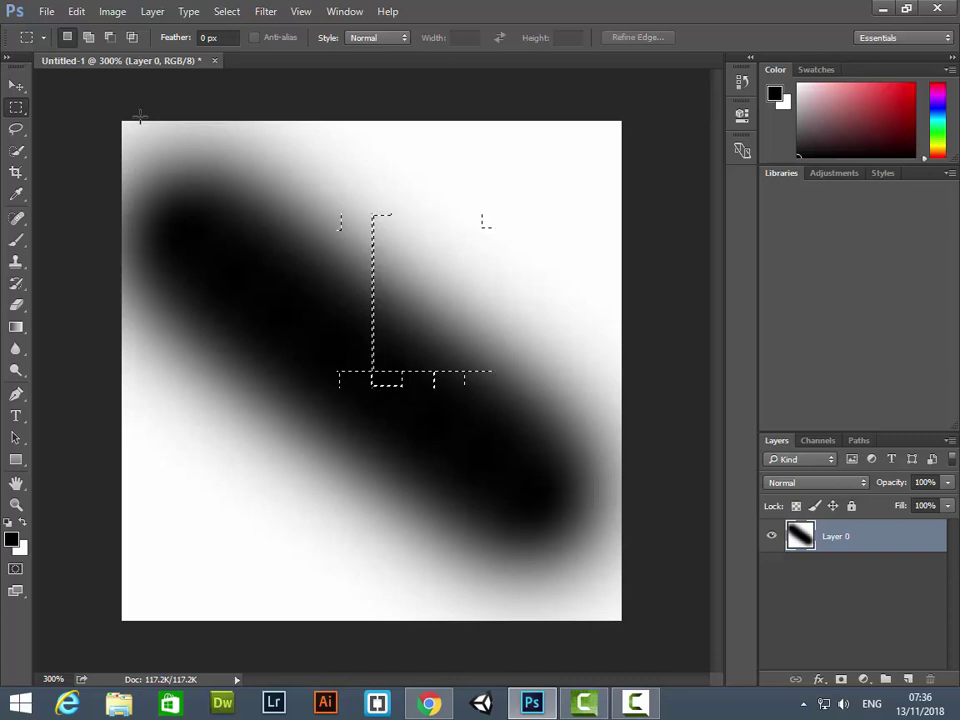
{"action": "key", "text": "ctrl+alt+z"}
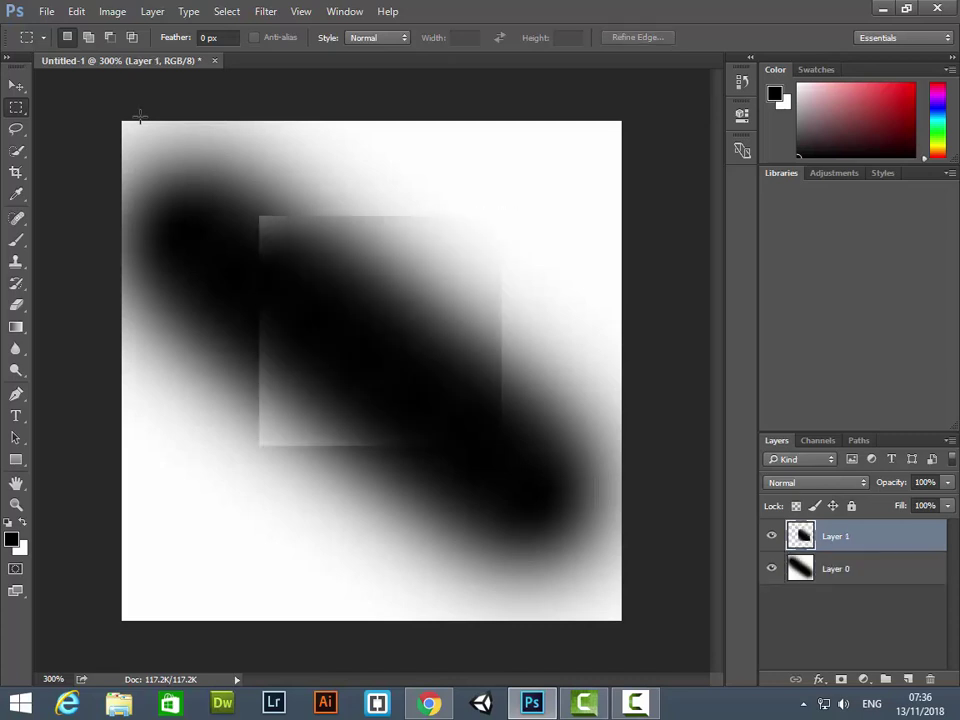
{"action": "key", "text": "ctrl+alt+z"}
{"action": "key", "text": "ctrl+alt+z"}
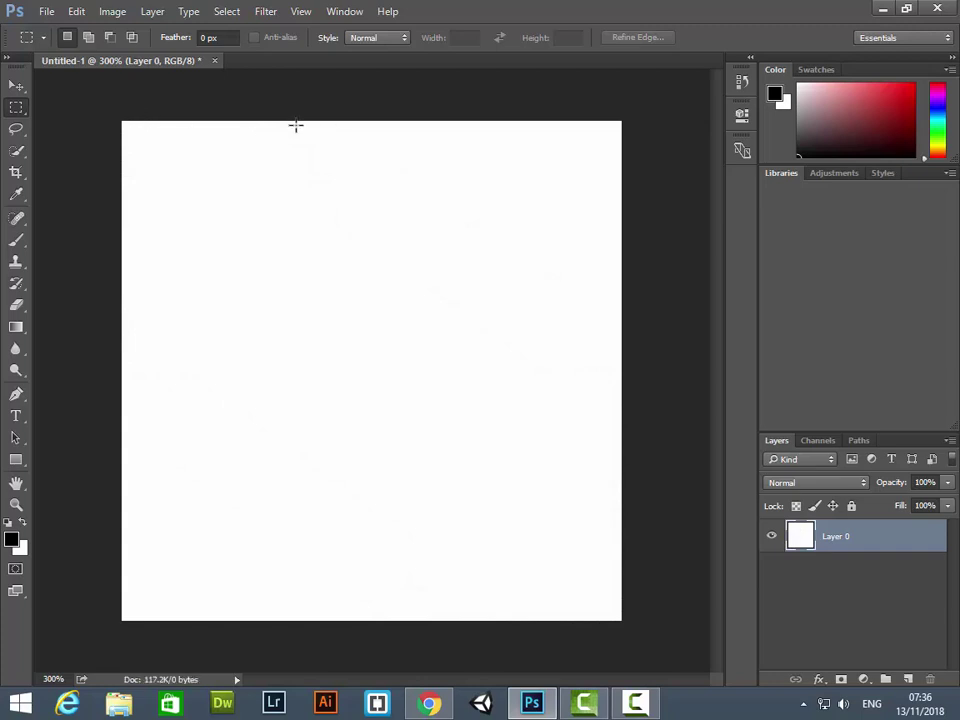
{"action": "left_click", "coordinate": [16, 241]}
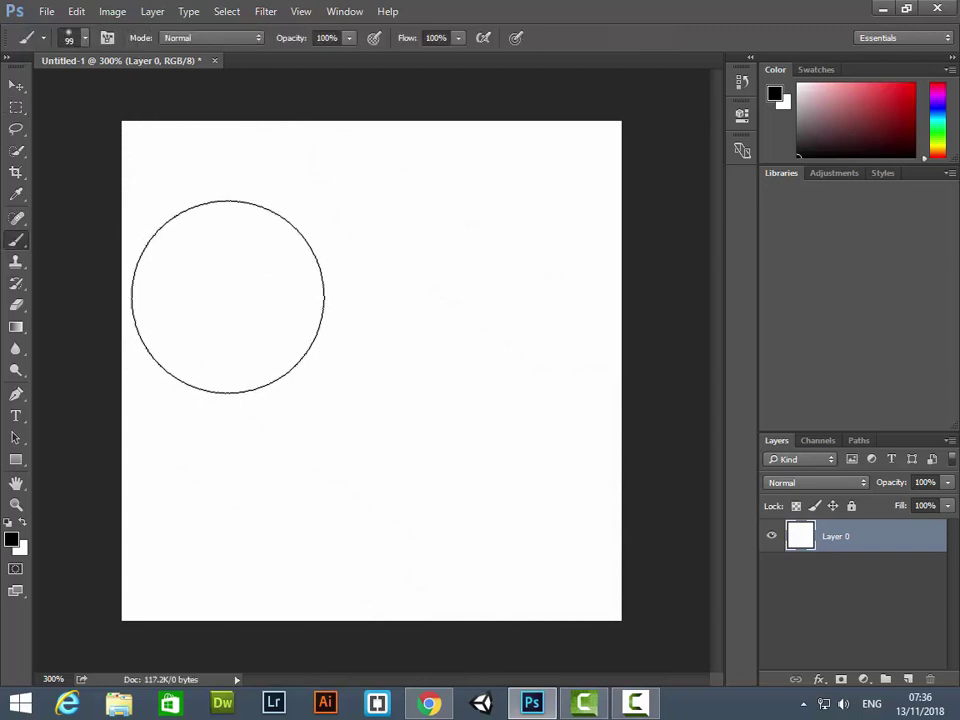
{"action": "left_click_drag", "start_coordinate": [231, 296], "coordinate": [451, 490]}
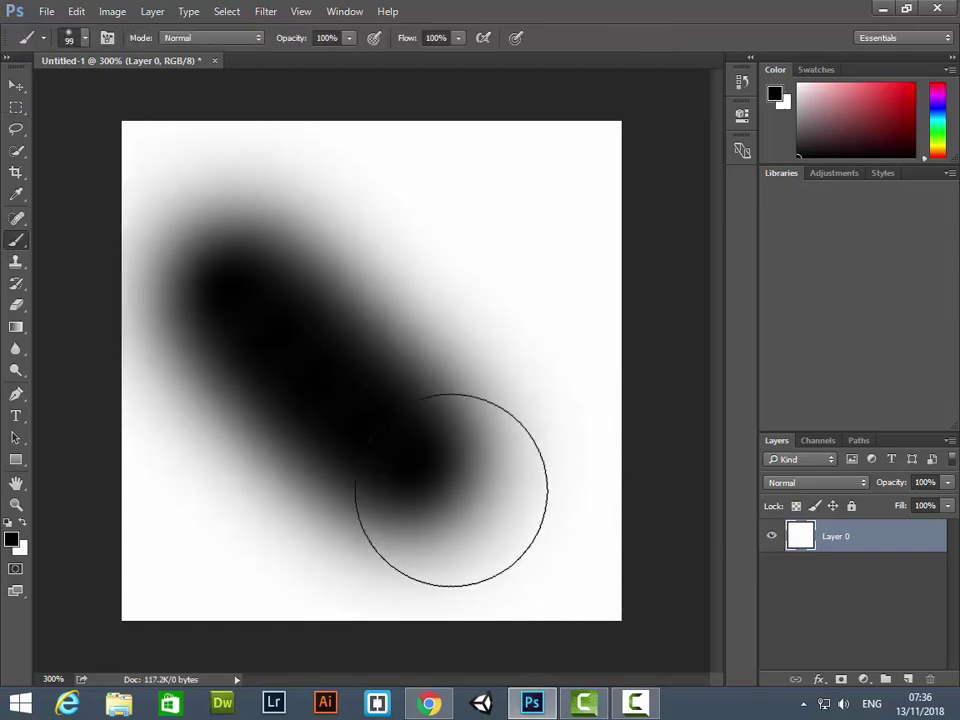
{"action": "left_click", "coordinate": [16, 85]}
{"action": "left_click_drag", "start_coordinate": [257, 297], "coordinate": [238, 283]}
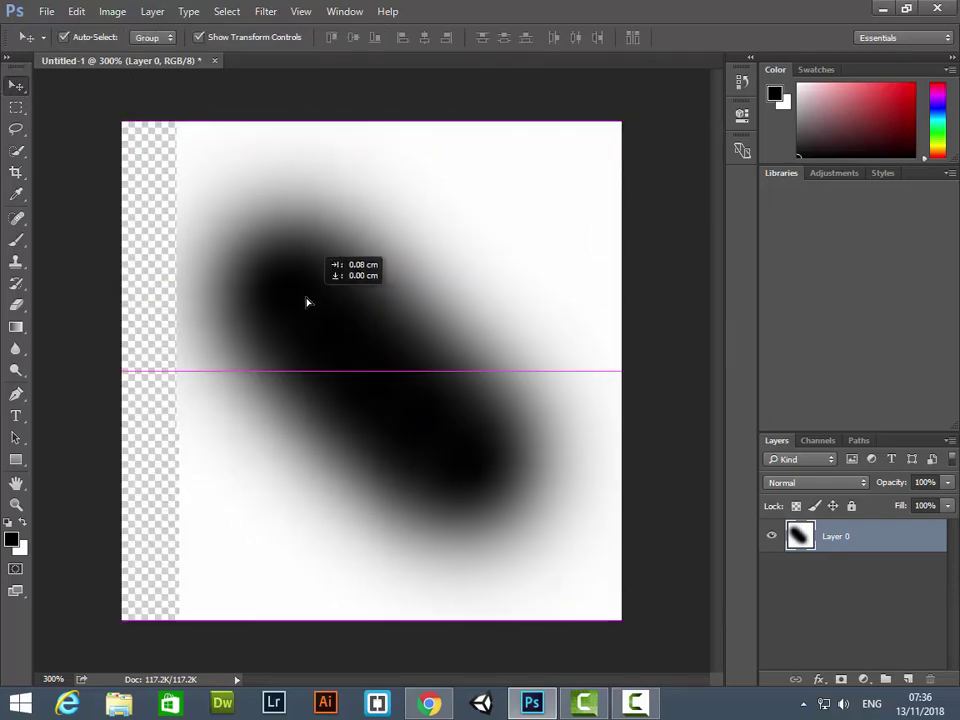
{"action": "left_click_drag", "start_coordinate": [238, 283], "coordinate": [309, 302]}
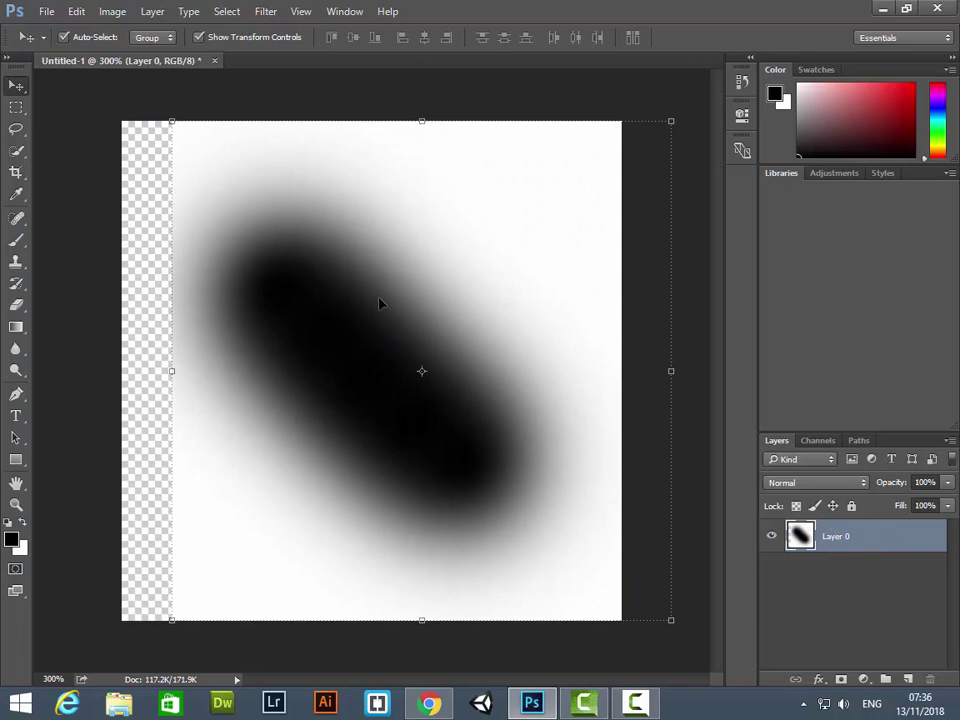
{"action": "mouse_move", "coordinate": [422, 296]}
{"action": "left_mouse_down"}
{"action": "mouse_move", "coordinate": [321, 278]}
{"action": "mouse_move", "coordinate": [376, 288]}
{"action": "mouse_move", "coordinate": [377, 297]}
{"action": "left_mouse_up"}
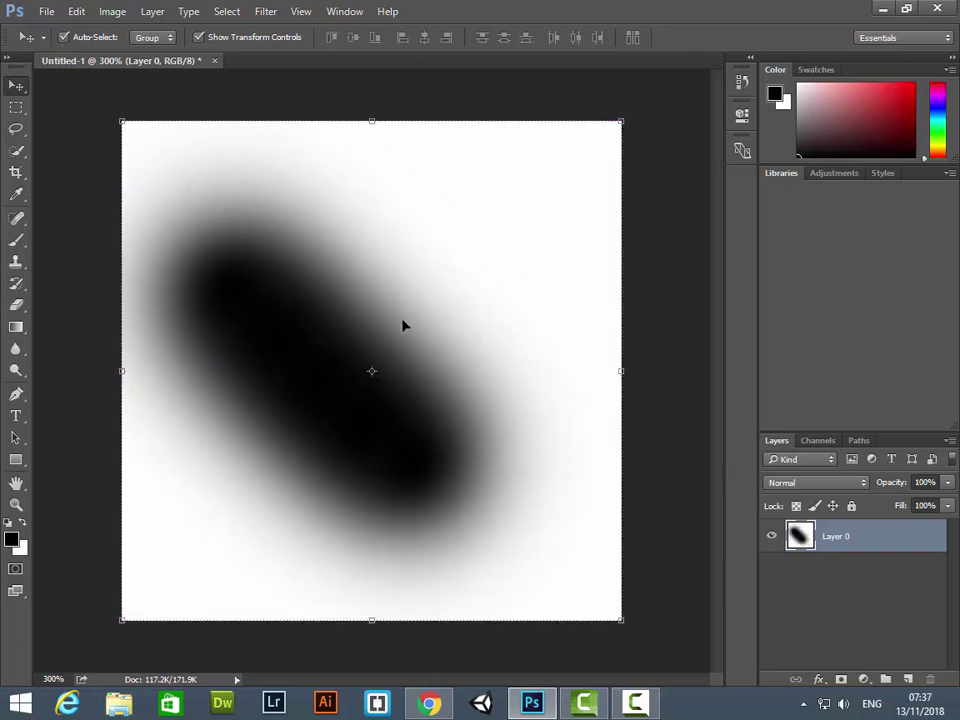
{"action": "key", "text": "ctrl+z"}
{"action": "key", "text": "ctrl+z"}
{"action": "key", "text": "ctrl+BackSpace"}
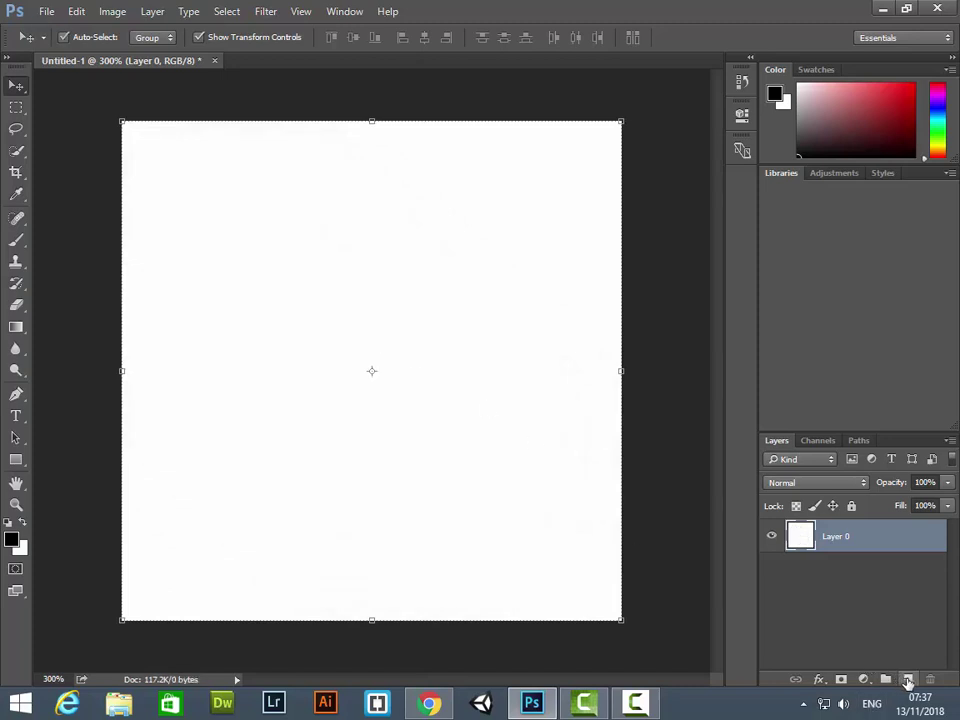
{"action": "left_click", "coordinate": [908, 680]}
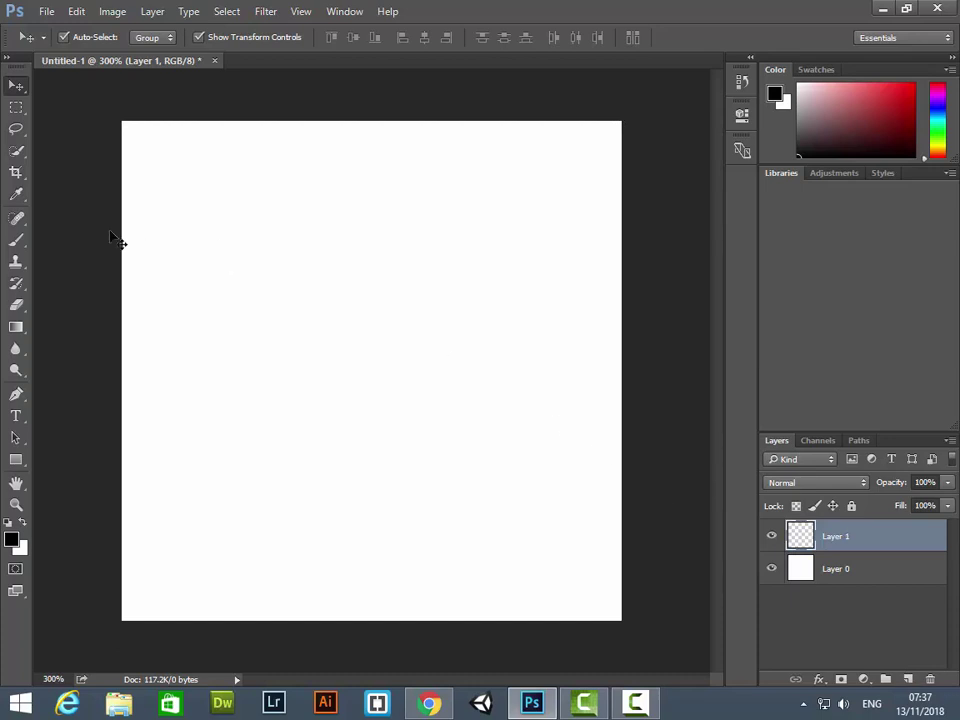
{"action": "left_click", "coordinate": [16, 241]}
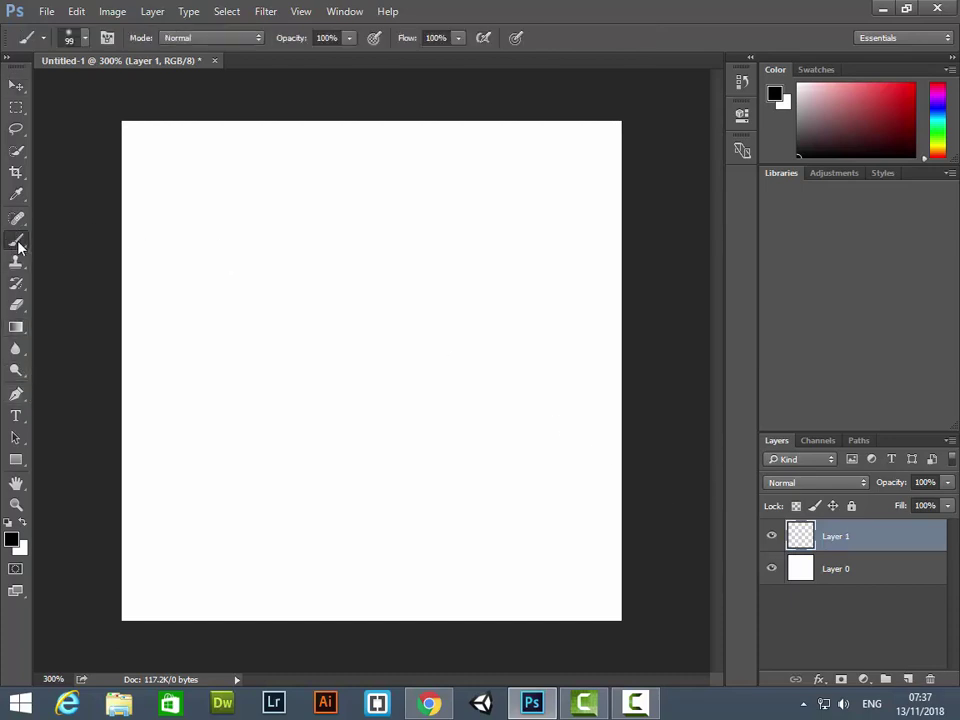
{"action": "left_click_drag", "start_coordinate": [249, 261], "coordinate": [469, 530]}
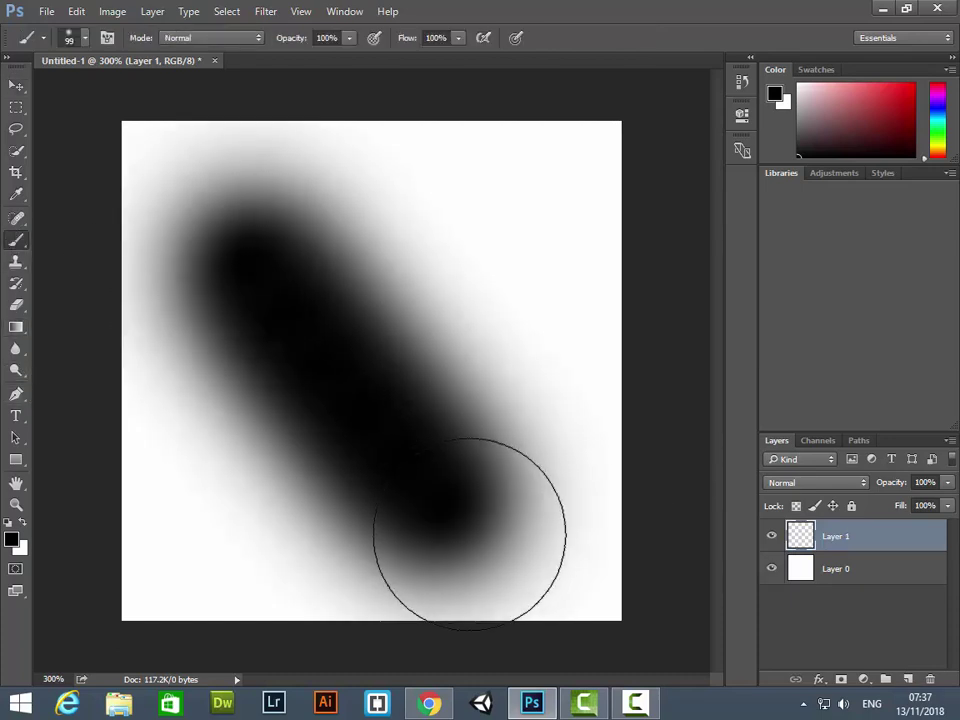
{"action": "left_click", "coordinate": [16, 86]}
{"action": "mouse_move", "coordinate": [315, 343]}
{"action": "left_mouse_down"}
{"action": "mouse_move", "coordinate": [210, 410]}
{"action": "mouse_move", "coordinate": [452, 304]}
{"action": "mouse_move", "coordinate": [234, 388]}
{"action": "mouse_move", "coordinate": [311, 214]}
{"action": "mouse_move", "coordinate": [411, 456]}
{"action": "mouse_move", "coordinate": [285, 336]}
{"action": "mouse_move", "coordinate": [463, 249]}
{"action": "mouse_move", "coordinate": [268, 390]}
{"action": "mouse_move", "coordinate": [486, 222]}
{"action": "mouse_move", "coordinate": [195, 463]}
{"action": "mouse_move", "coordinate": [375, 270]}
{"action": "mouse_move", "coordinate": [219, 182]}
{"action": "mouse_move", "coordinate": [210, 415]}
{"action": "mouse_move", "coordinate": [435, 274]}
{"action": "mouse_move", "coordinate": [191, 347]}
{"action": "mouse_move", "coordinate": [313, 219]}
{"action": "mouse_move", "coordinate": [373, 309]}
{"action": "mouse_move", "coordinate": [270, 439]}
{"action": "mouse_move", "coordinate": [244, 373]}
{"action": "mouse_move", "coordinate": [388, 313]}
{"action": "mouse_move", "coordinate": [381, 488]}
{"action": "mouse_move", "coordinate": [296, 313]}
{"action": "mouse_move", "coordinate": [349, 332]}
{"action": "left_mouse_up"}
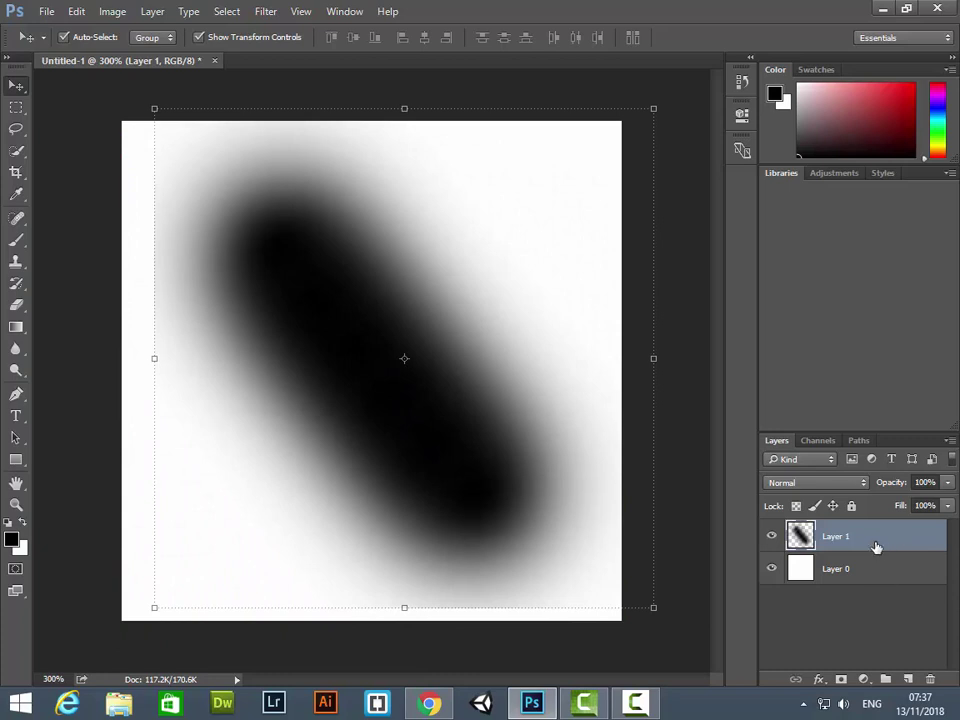
{"action": "mouse_move", "coordinate": [358, 317]}
{"action": "left_mouse_down"}
{"action": "mouse_move", "coordinate": [356, 298]}
{"action": "mouse_move", "coordinate": [296, 309]}
{"action": "mouse_move", "coordinate": [341, 398]}
{"action": "mouse_move", "coordinate": [348, 295]}
{"action": "mouse_move", "coordinate": [296, 291]}
{"action": "mouse_move", "coordinate": [266, 264]}
{"action": "mouse_move", "coordinate": [278, 291]}
{"action": "mouse_move", "coordinate": [261, 259]}
{"action": "mouse_move", "coordinate": [281, 304]}
{"action": "mouse_move", "coordinate": [284, 279]}
{"action": "left_mouse_up"}
{"action": "left_click", "coordinate": [772, 537]}
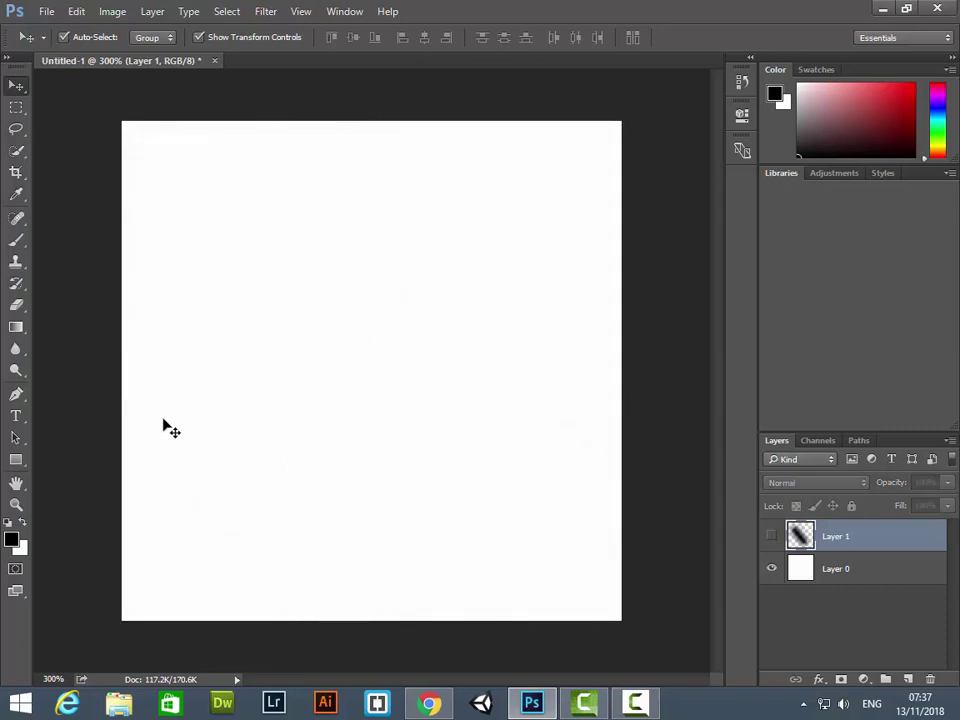
{"action": "left_click", "coordinate": [16, 240]}
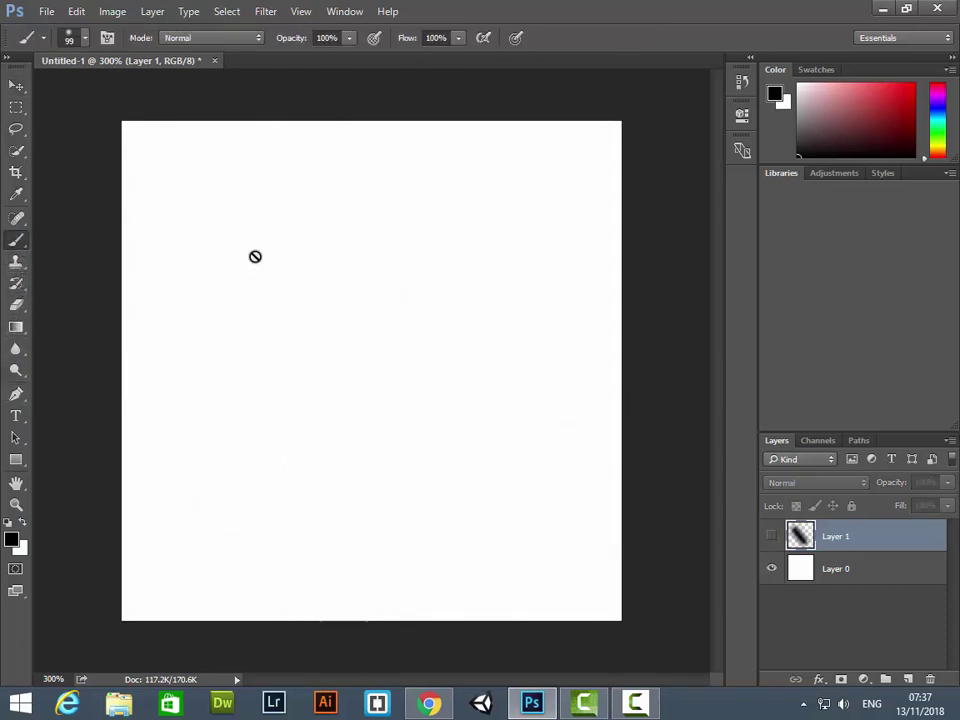
{"action": "left_click", "coordinate": [845, 572]}
{"action": "left_click_drag", "start_coordinate": [199, 263], "coordinate": [488, 519]}
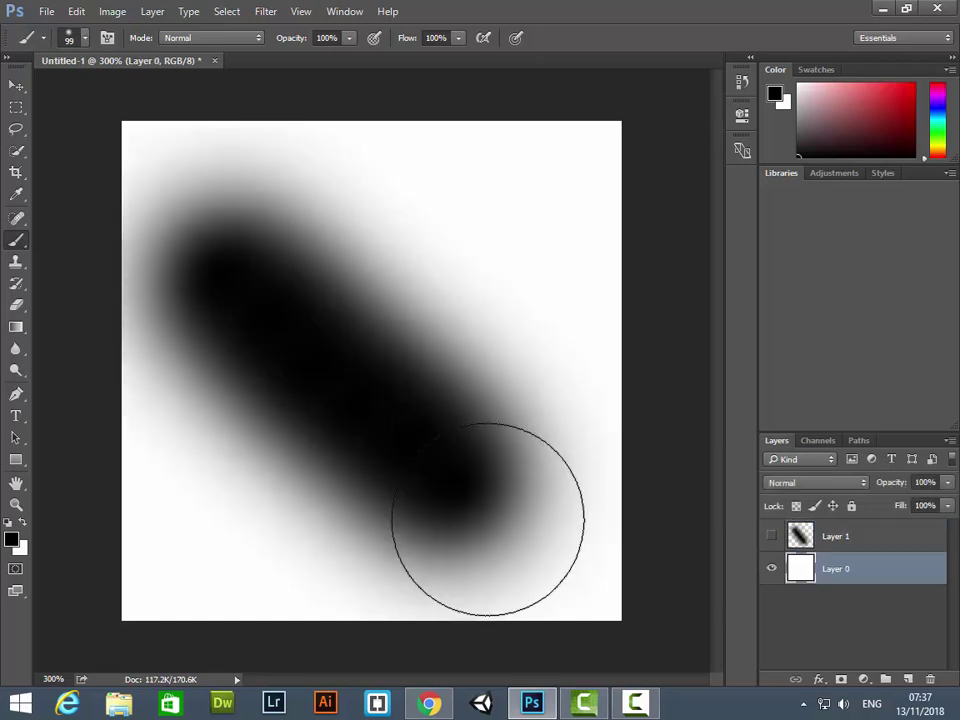
{"action": "left_click", "coordinate": [16, 86]}
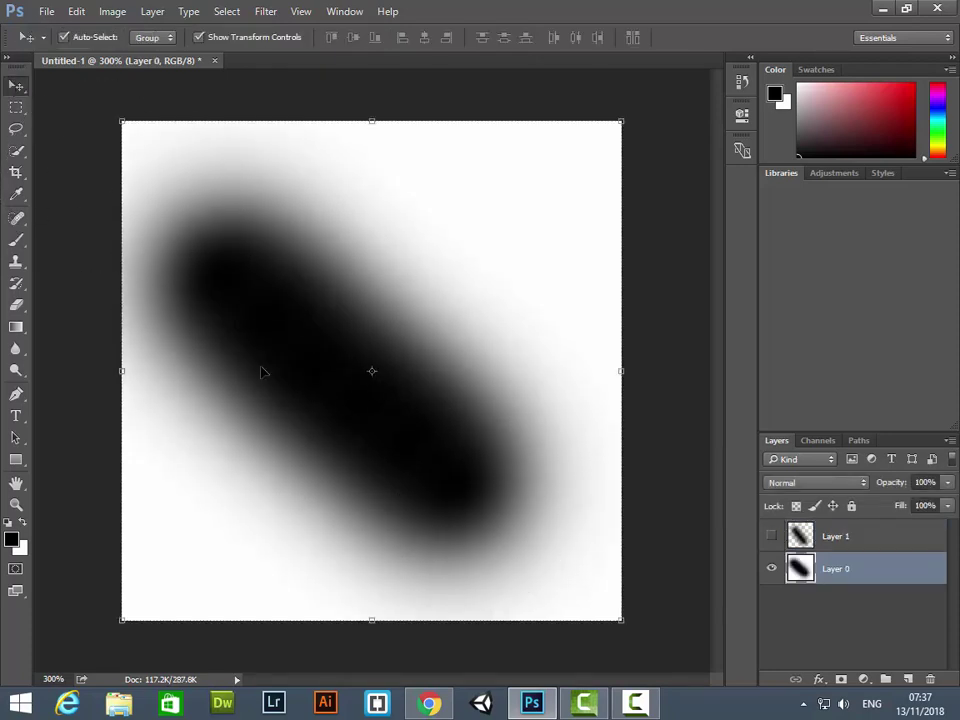
{"action": "mouse_move", "coordinate": [262, 372]}
{"action": "left_mouse_down"}
{"action": "mouse_move", "coordinate": [272, 374]}
{"action": "mouse_move", "coordinate": [231, 354]}
{"action": "mouse_move", "coordinate": [332, 439]}
{"action": "mouse_move", "coordinate": [281, 366]}
{"action": "left_mouse_up"}
{"action": "mouse_move", "coordinate": [376, 310]}
{"action": "left_mouse_down"}
{"action": "mouse_move", "coordinate": [207, 320]}
{"action": "mouse_move", "coordinate": [437, 315]}
{"action": "mouse_move", "coordinate": [358, 315]}
{"action": "left_mouse_up"}
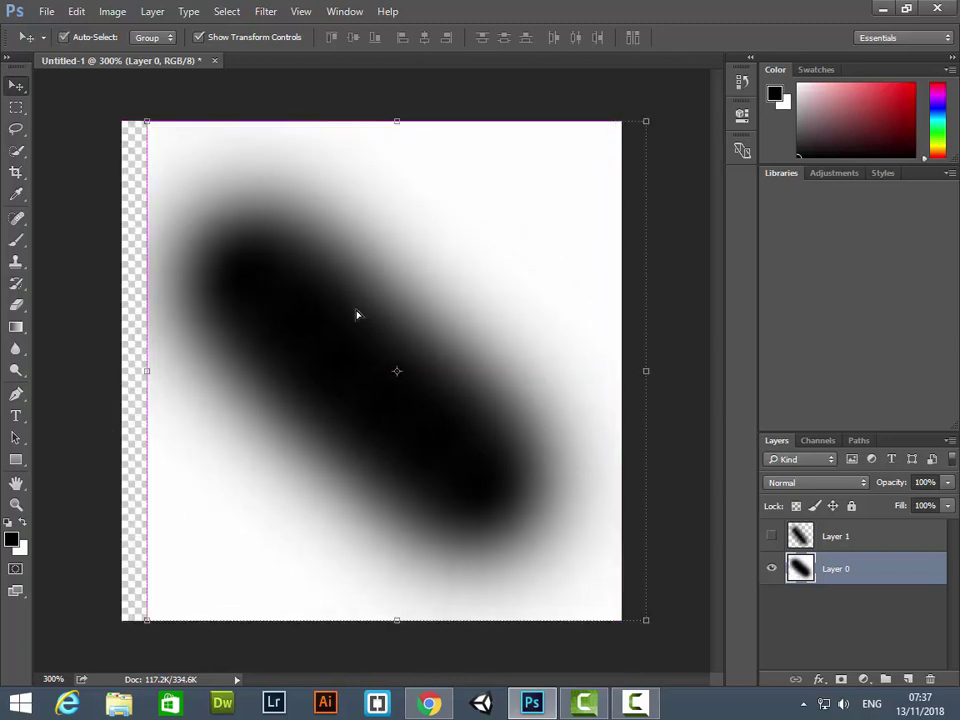
{"action": "key", "text": "ctrl+z"}
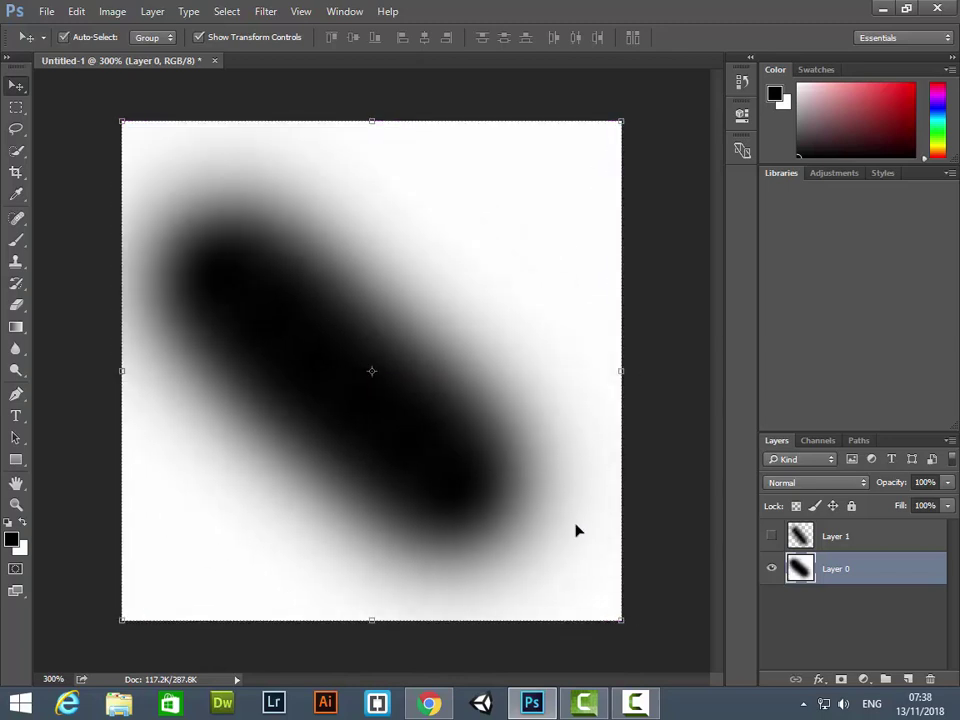
{"action": "key", "text": "ctrl+alt+z"}
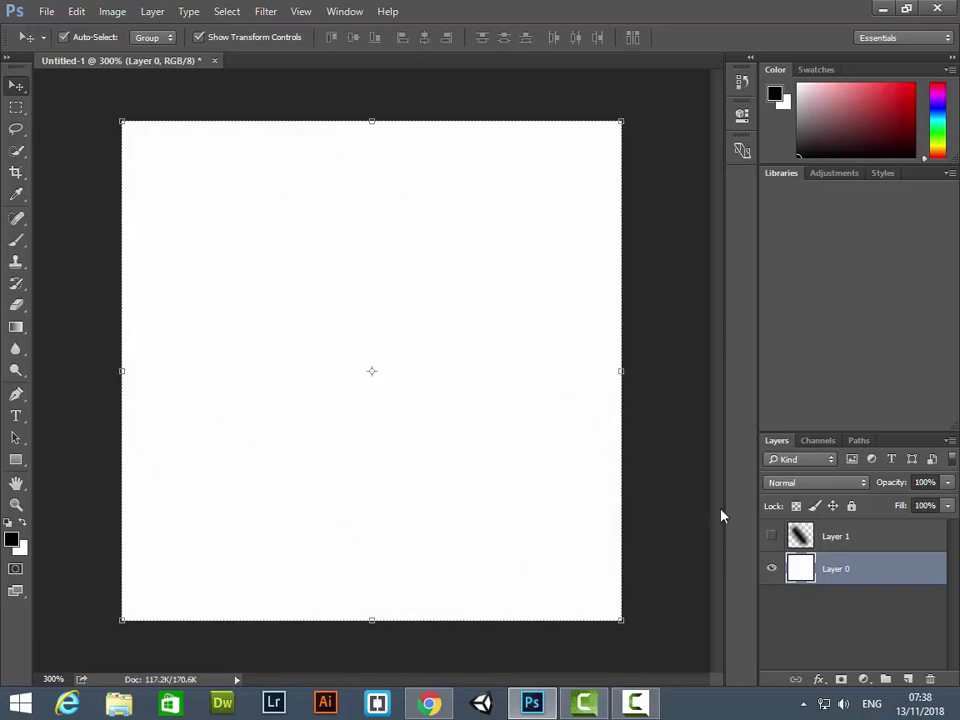
{"action": "left_click", "coordinate": [773, 537]}
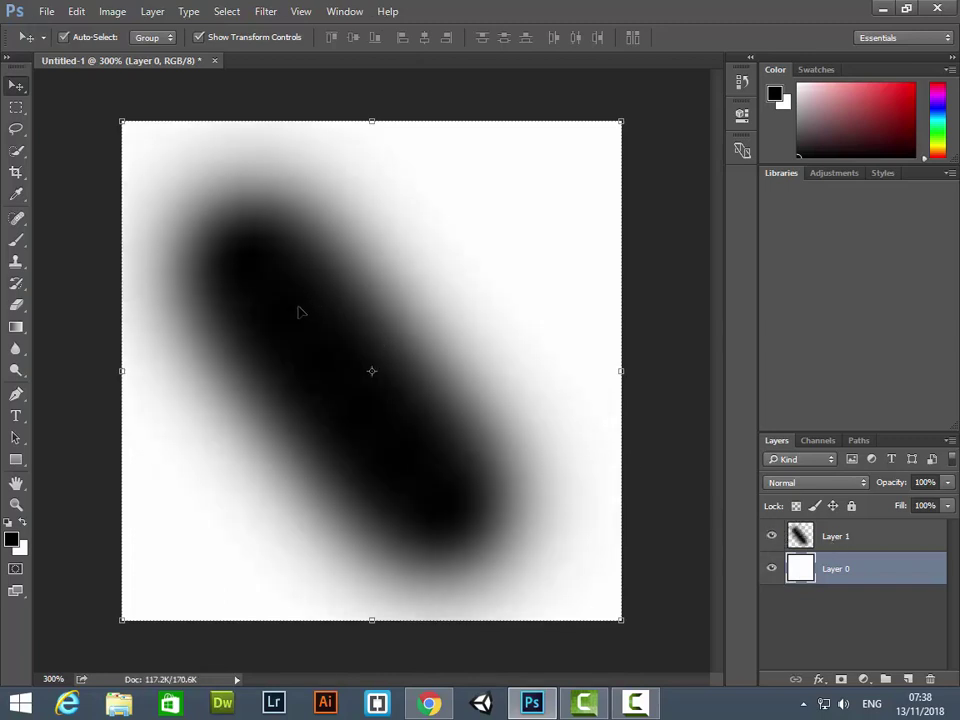
{"action": "mouse_move", "coordinate": [298, 312]}
{"action": "left_mouse_down"}
{"action": "mouse_move", "coordinate": [330, 387]}
{"action": "mouse_move", "coordinate": [318, 316]}
{"action": "left_mouse_up"}
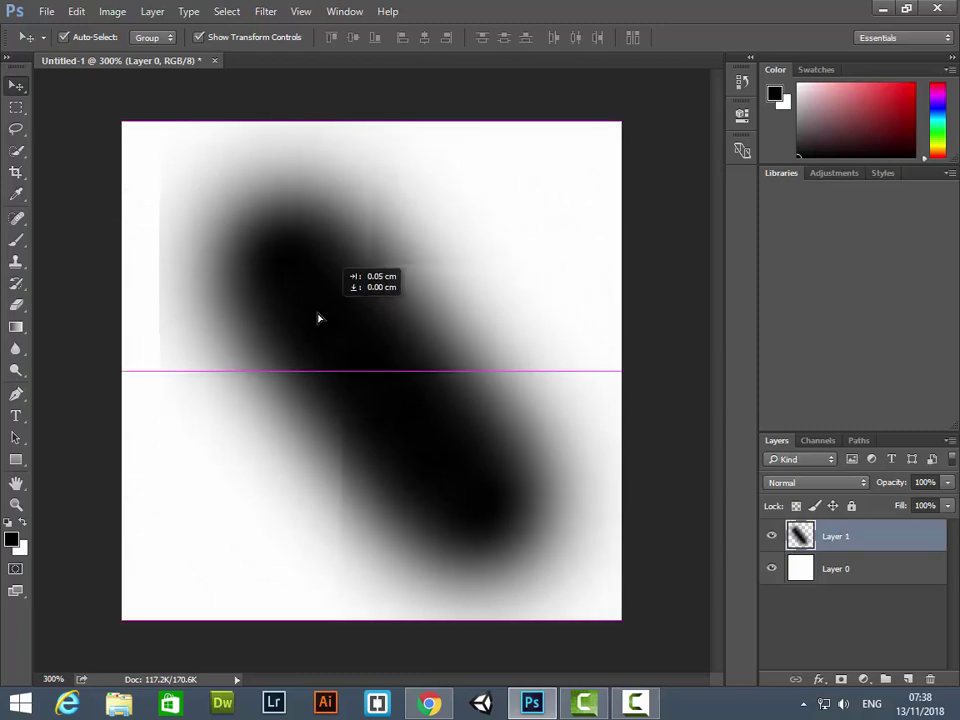
{"action": "left_click_drag", "start_coordinate": [318, 316], "coordinate": [350, 375]}
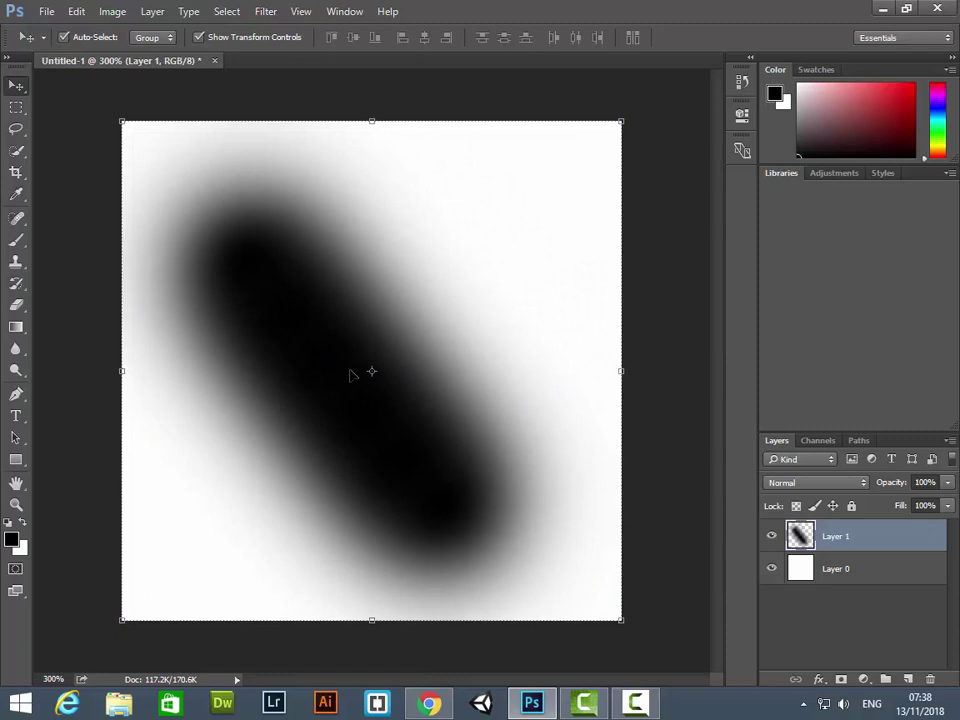
{"action": "key", "text": "Delete"}
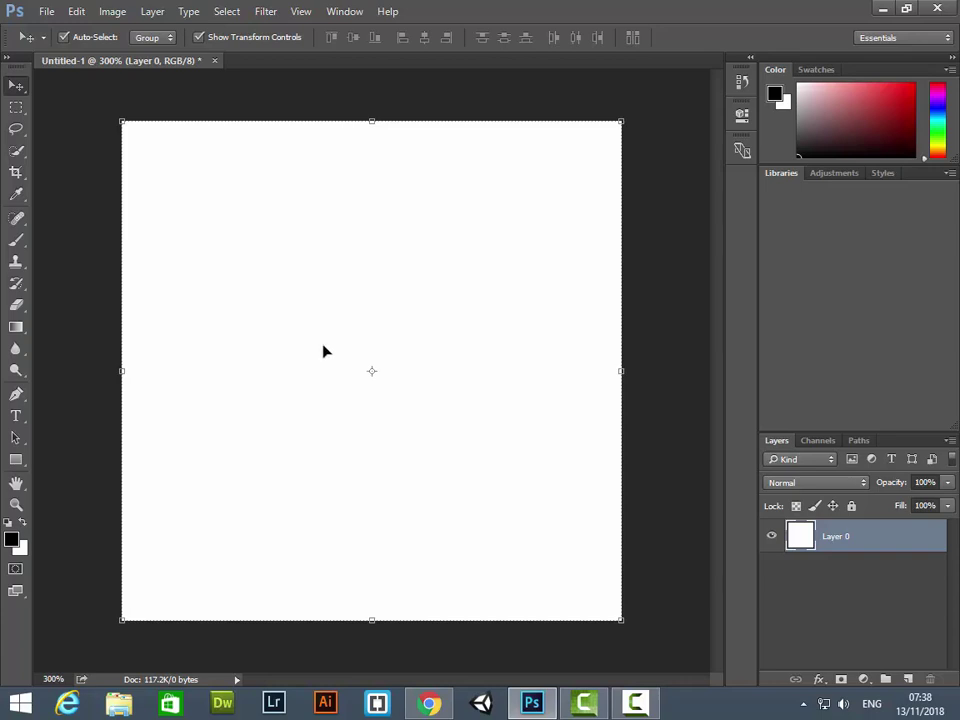
Build a T-shaped selection by adding a horizontal bar to a vertical rectangle at 400% zoom.
{"action": "left_click", "coordinate": [19, 110]}
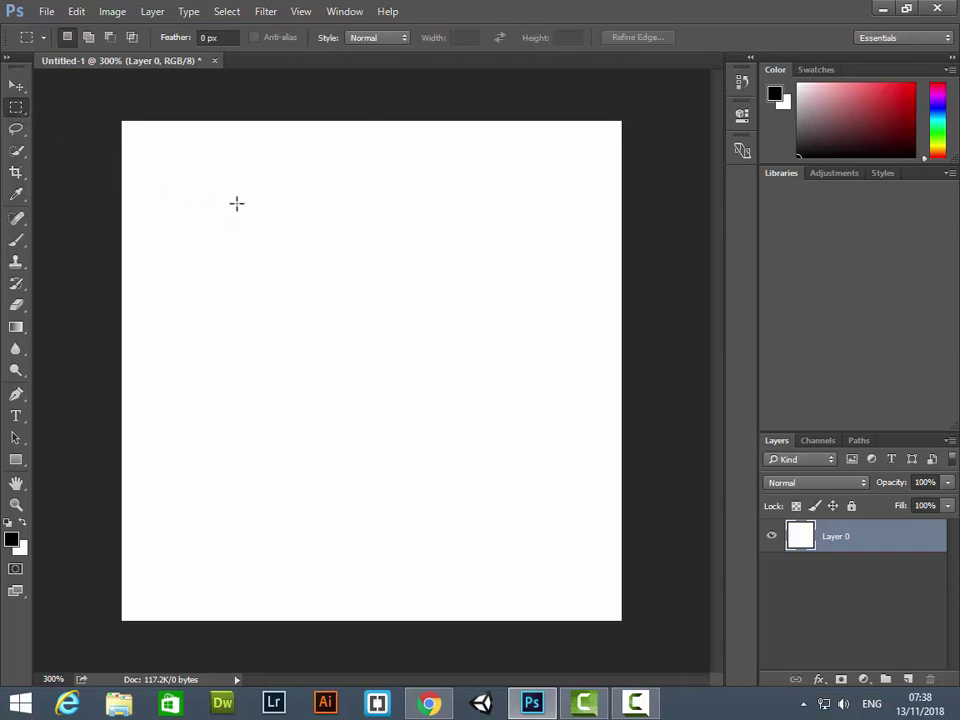
{"action": "mouse_move", "coordinate": [178, 173]}
{"action": "left_mouse_down"}
{"action": "mouse_move", "coordinate": [595, 579]}
{"action": "mouse_move", "coordinate": [418, 429]}
{"action": "mouse_move", "coordinate": [222, 564]}
{"action": "left_mouse_up"}
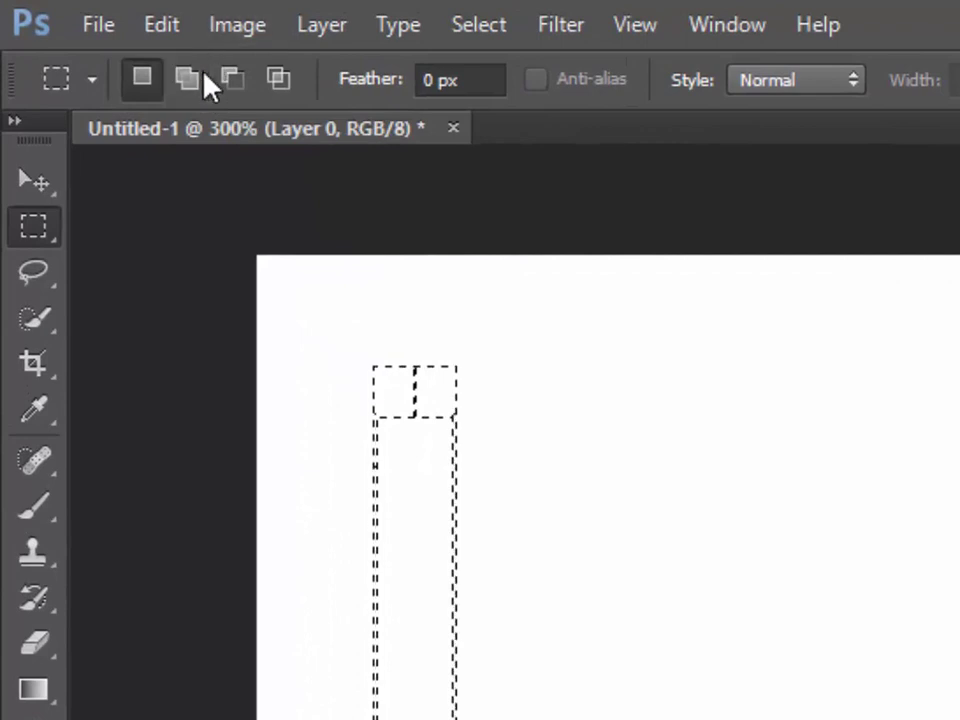
{"action": "left_click", "coordinate": [192, 80]}
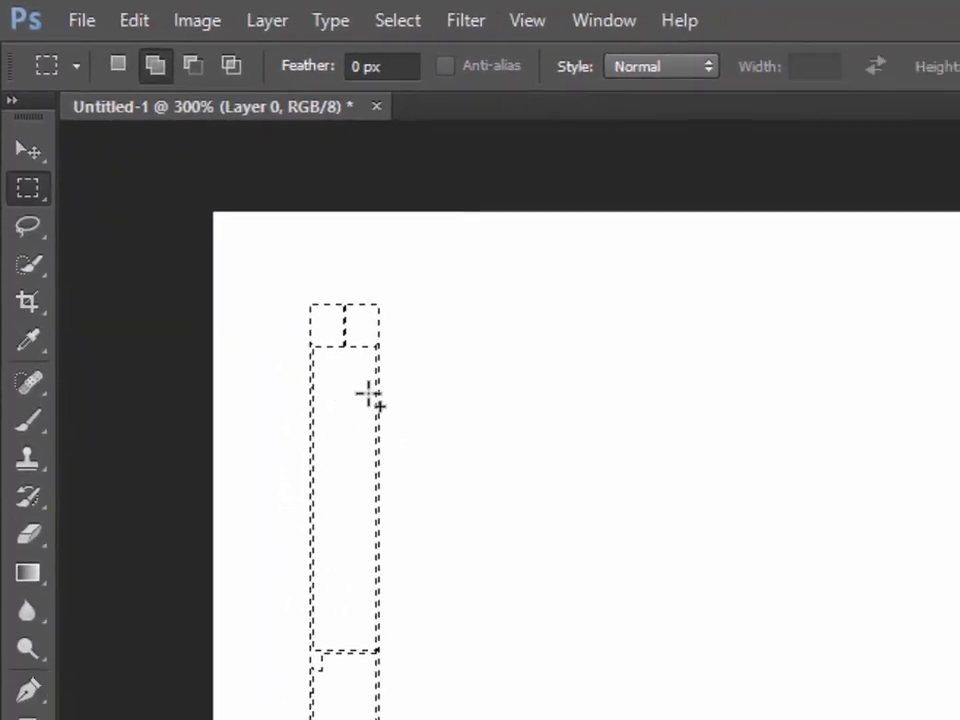
{"action": "key", "text": "ctrl+plus"}
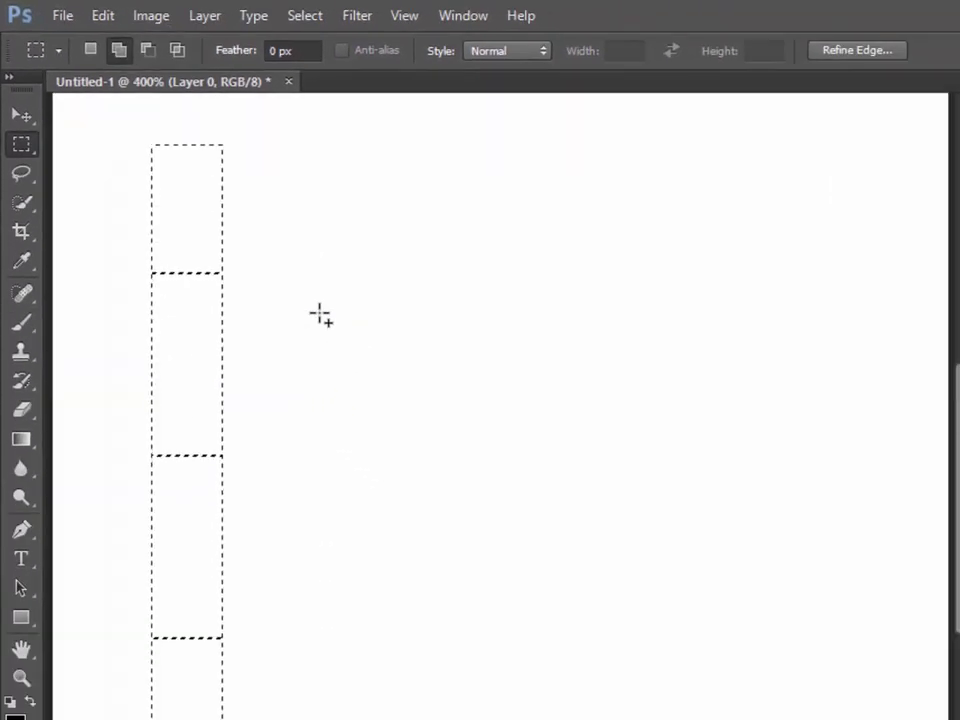
{"action": "left_click_drag", "start_coordinate": [195, 337], "coordinate": [831, 416]}
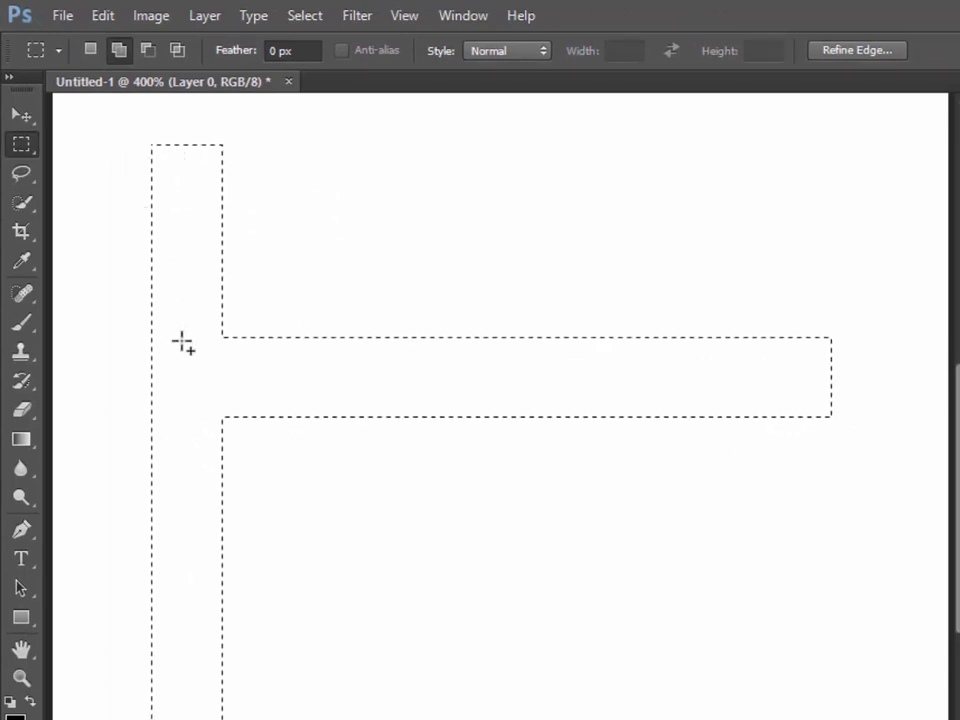
{"action": "key", "text": "ctrl+d"}
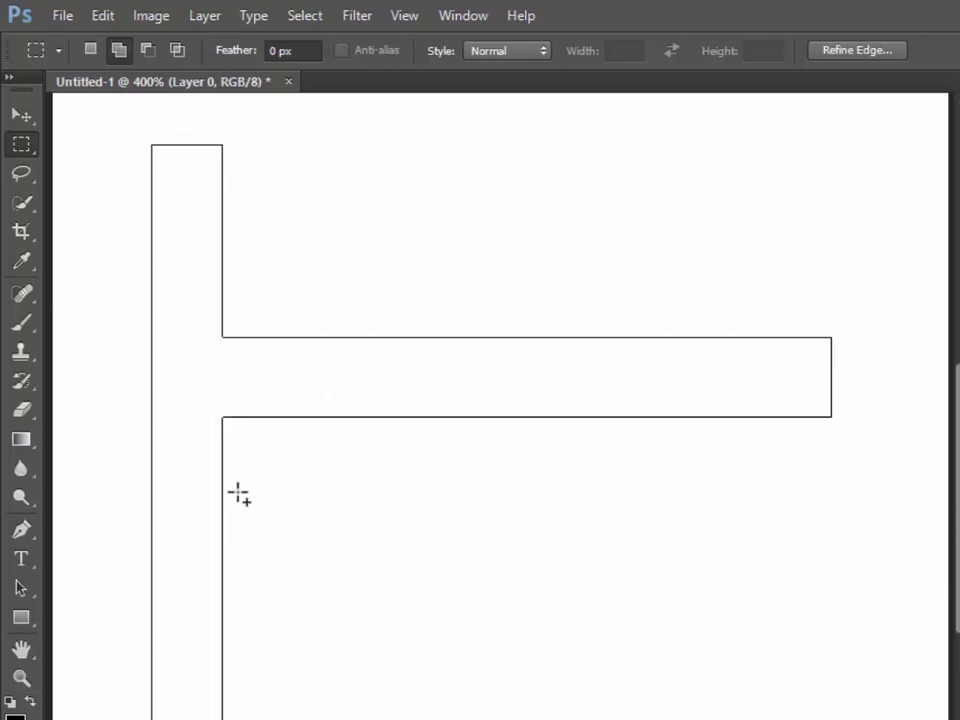
Subtract and intersect rectangles with the selection, add a large one, then deselect.
{"action": "left_click", "coordinate": [147, 50]}
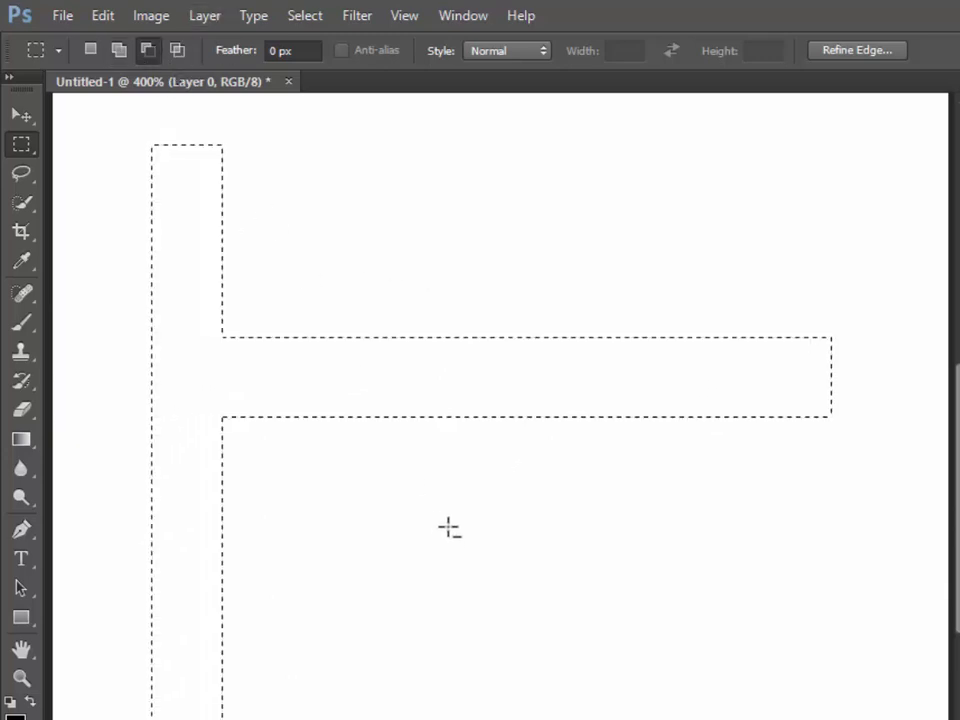
{"action": "mouse_move", "coordinate": [420, 220]}
{"action": "left_mouse_down"}
{"action": "mouse_move", "coordinate": [480, 467]}
{"action": "mouse_move", "coordinate": [585, 640]}
{"action": "left_mouse_up"}
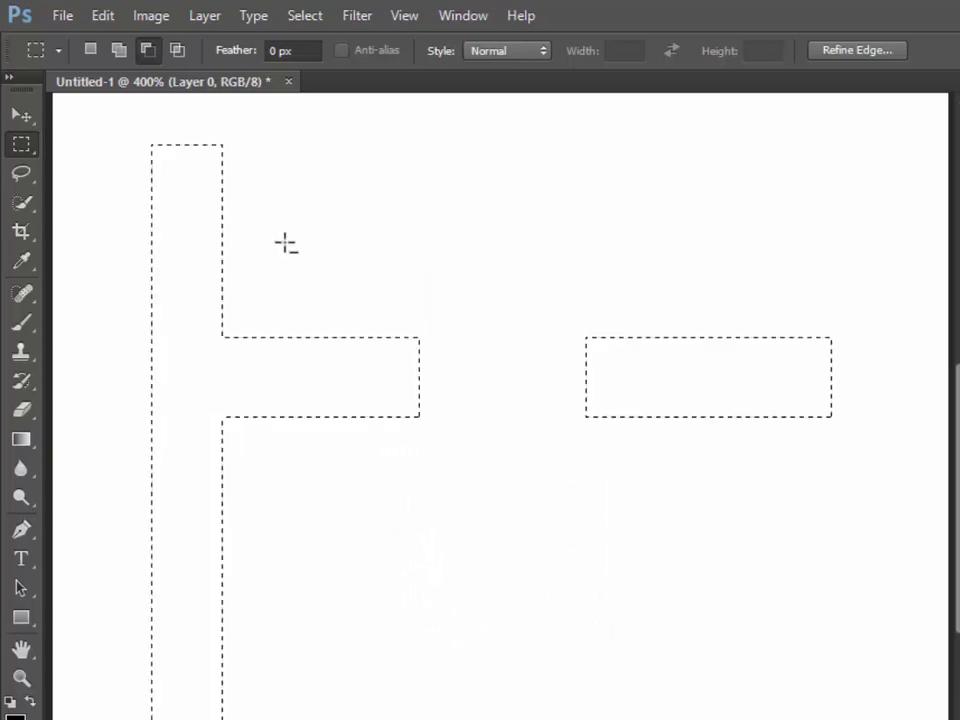
{"action": "left_click", "coordinate": [177, 50]}
{"action": "left_click_drag", "start_coordinate": [294, 360], "coordinate": [430, 516]}
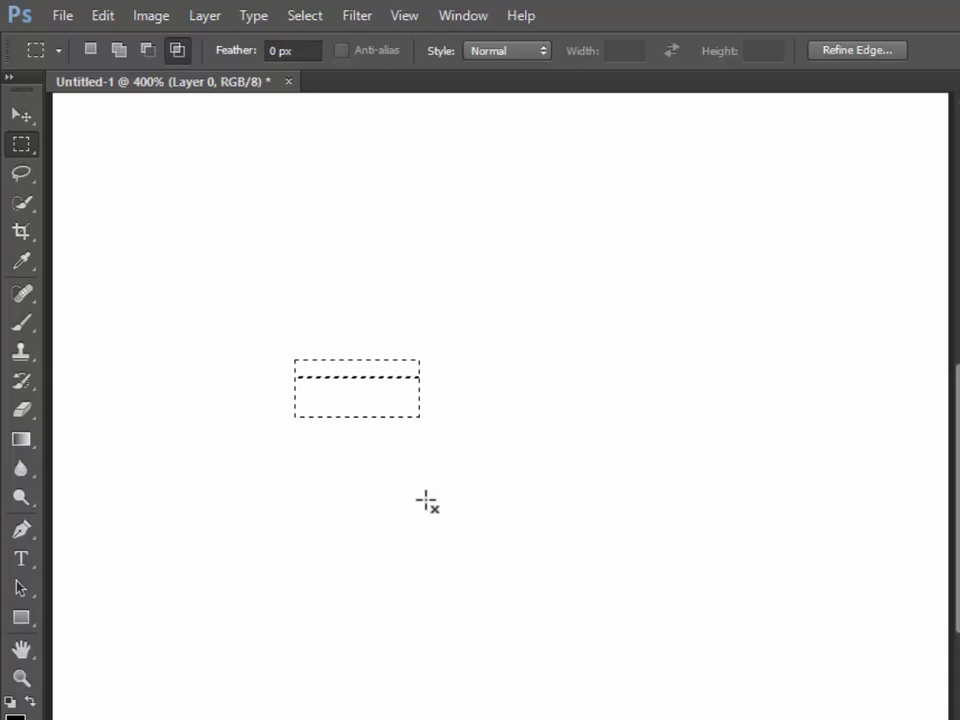
{"action": "left_click", "coordinate": [120, 51]}
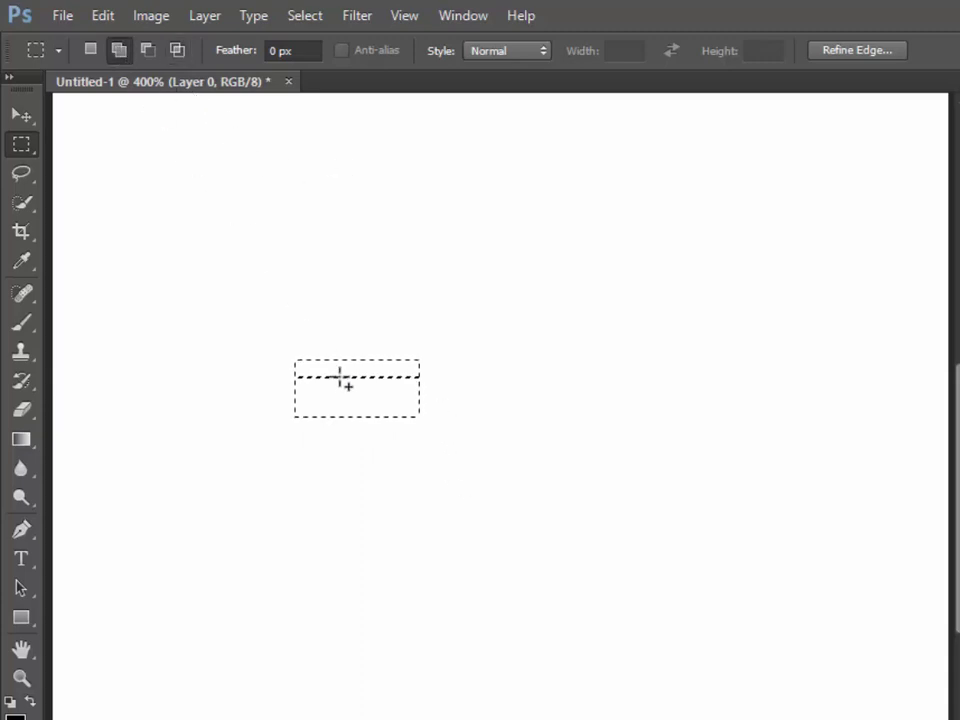
{"action": "left_click_drag", "start_coordinate": [243, 268], "coordinate": [750, 719]}
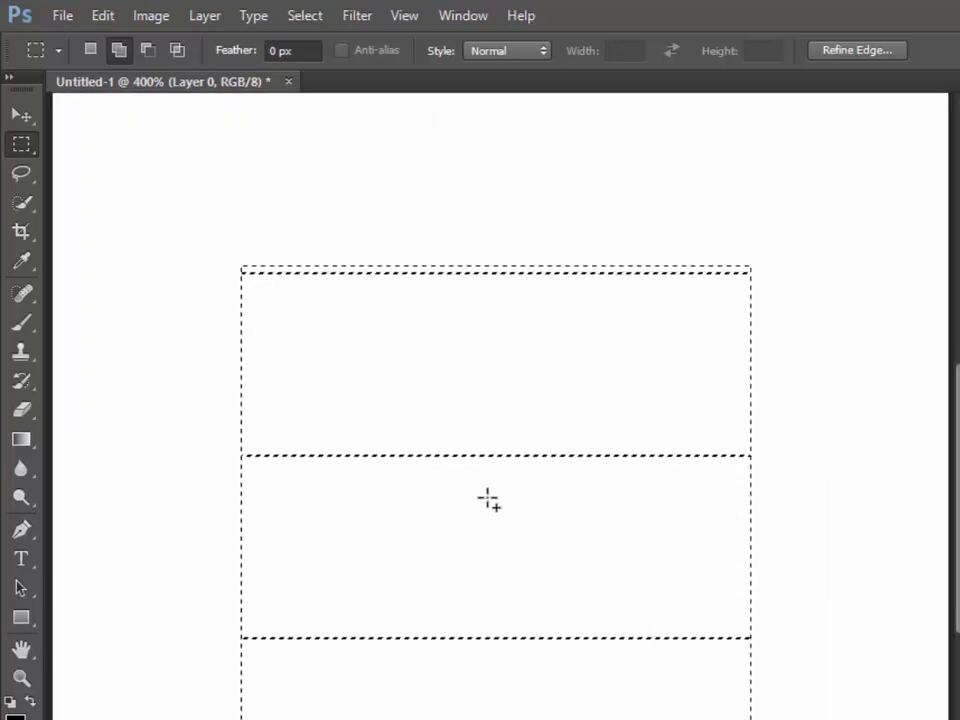
{"action": "key", "text": "ctrl+d"}
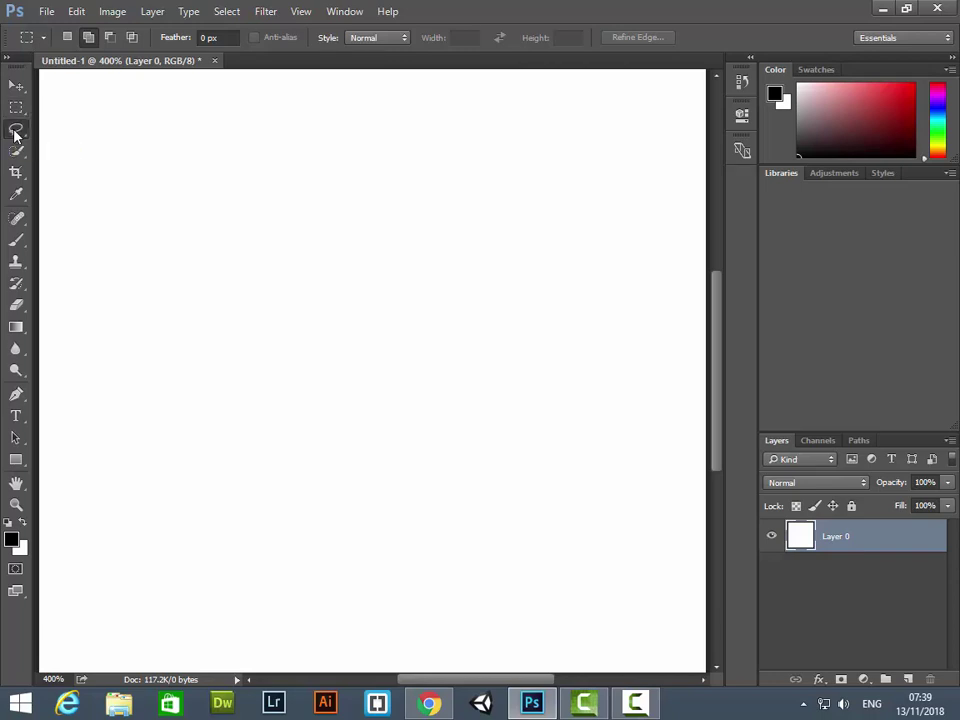
With the plain Lasso Tool, draw a small freehand selection on the canvas and clear it.
{"action": "left_click", "coordinate": [16, 129]}
{"action": "right_click", "coordinate": [16, 129]}
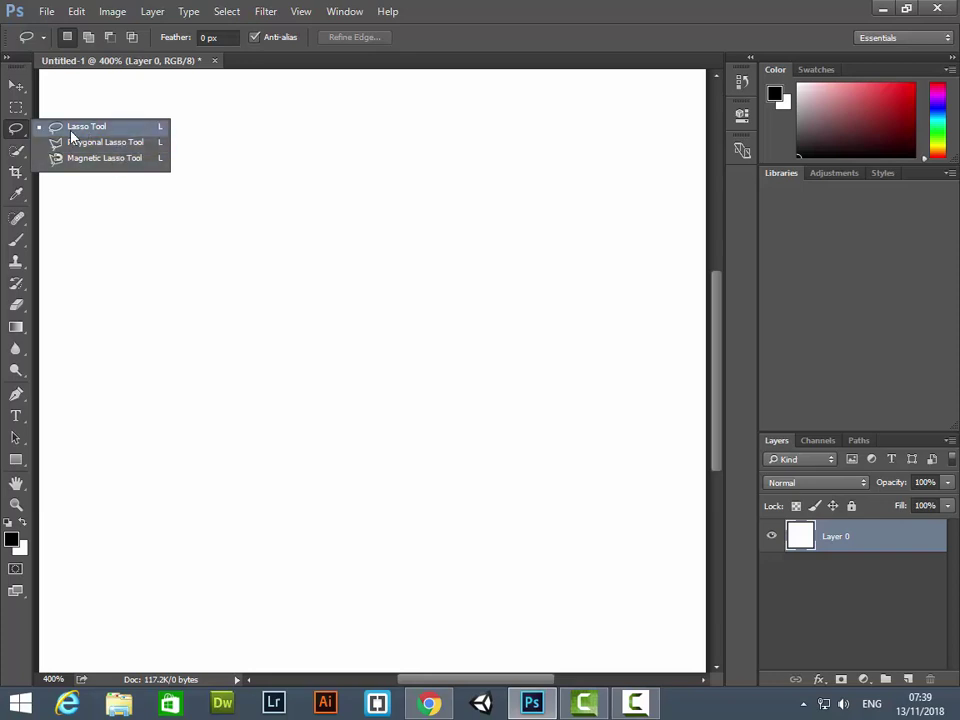
{"action": "left_click", "coordinate": [120, 133]}
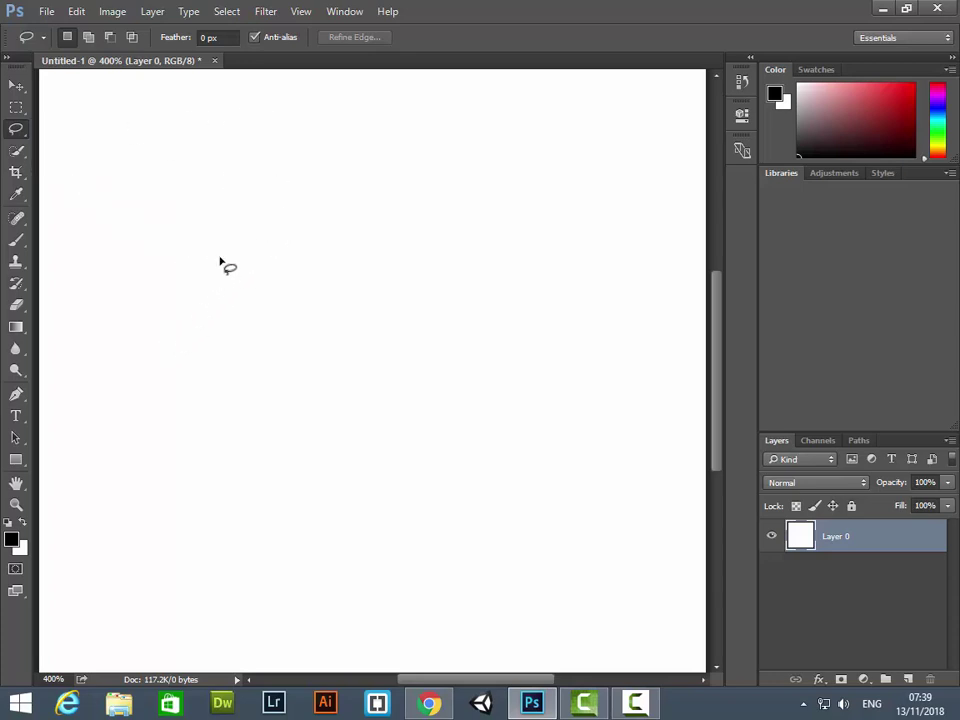
{"action": "mouse_move", "coordinate": [199, 243]}
{"action": "left_mouse_down"}
{"action": "mouse_move", "coordinate": [436, 257]}
{"action": "mouse_move", "coordinate": [381, 339]}
{"action": "mouse_move", "coordinate": [221, 336]}
{"action": "mouse_move", "coordinate": [199, 246]}
{"action": "left_mouse_up"}
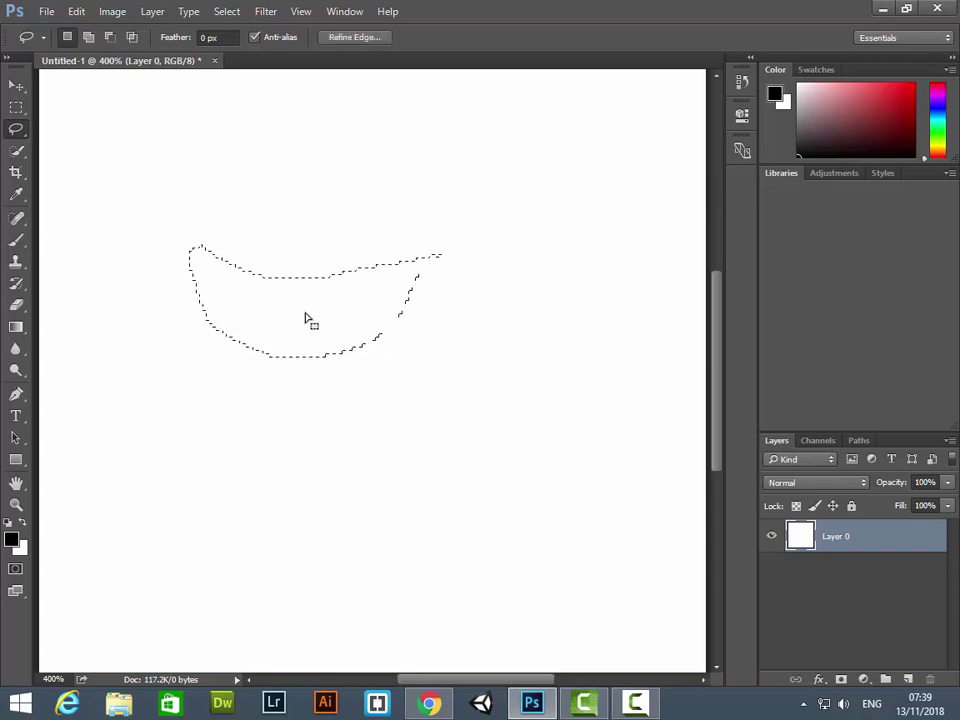
{"action": "left_click", "coordinate": [362, 243]}
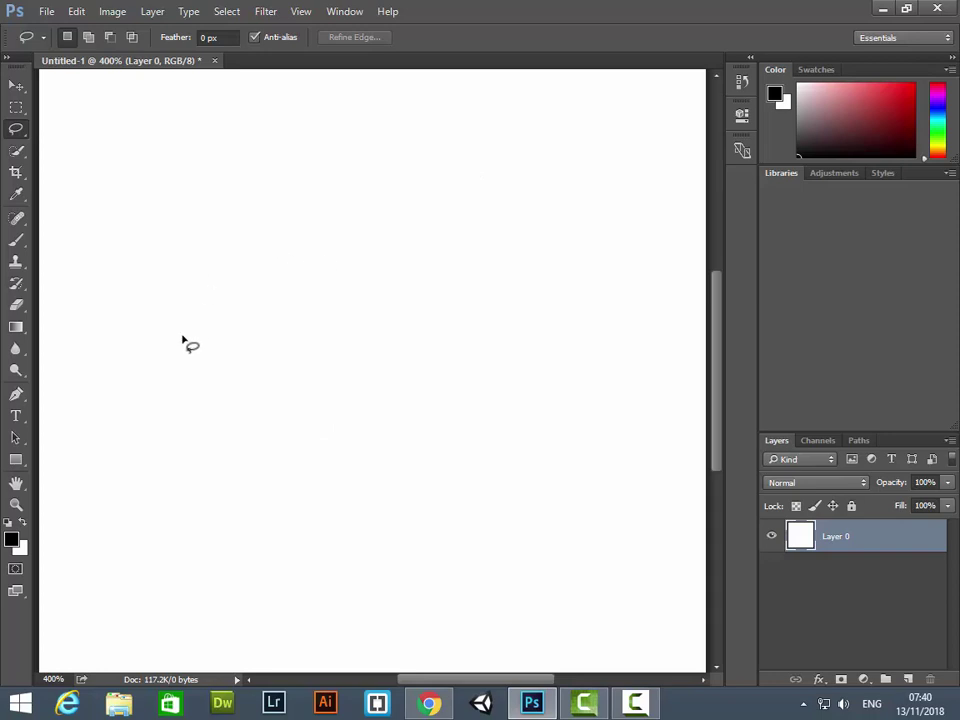
Draw a larger round freehand lasso selection, then deselect it with Ctrl+D.
{"action": "left_click_drag", "start_coordinate": [183, 338], "coordinate": [250, 278]}
{"action": "mouse_move", "coordinate": [394, 221]}
{"action": "left_mouse_down"}
{"action": "mouse_move", "coordinate": [516, 336]}
{"action": "mouse_move", "coordinate": [471, 448]}
{"action": "mouse_move", "coordinate": [326, 491]}
{"action": "mouse_move", "coordinate": [210, 407]}
{"action": "left_mouse_up"}
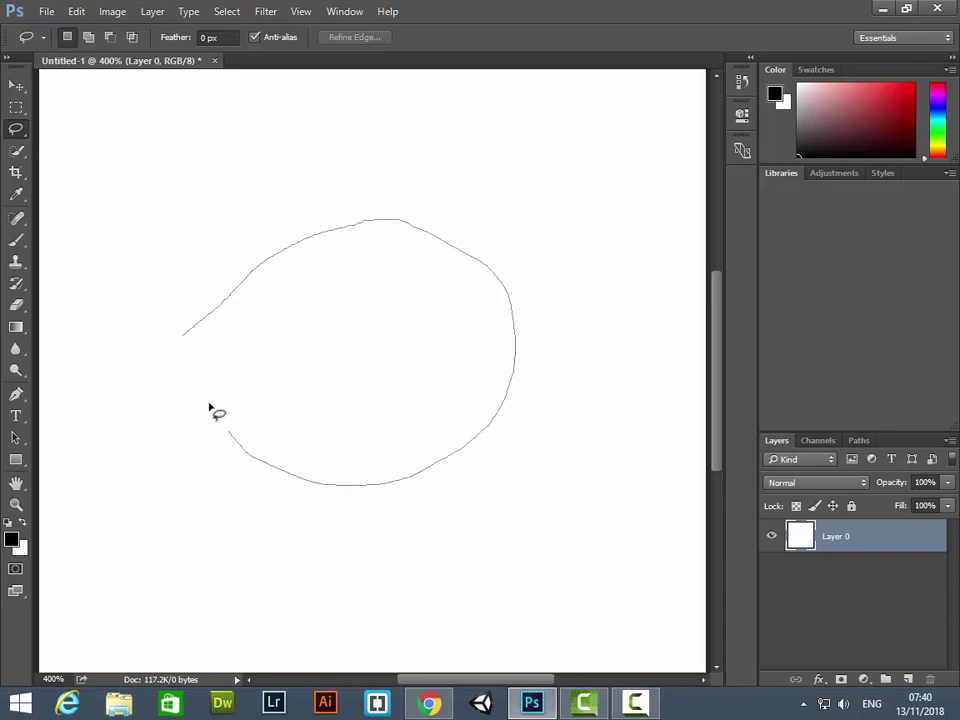
{"action": "left_click_drag", "start_coordinate": [182, 336], "coordinate": [185, 333]}
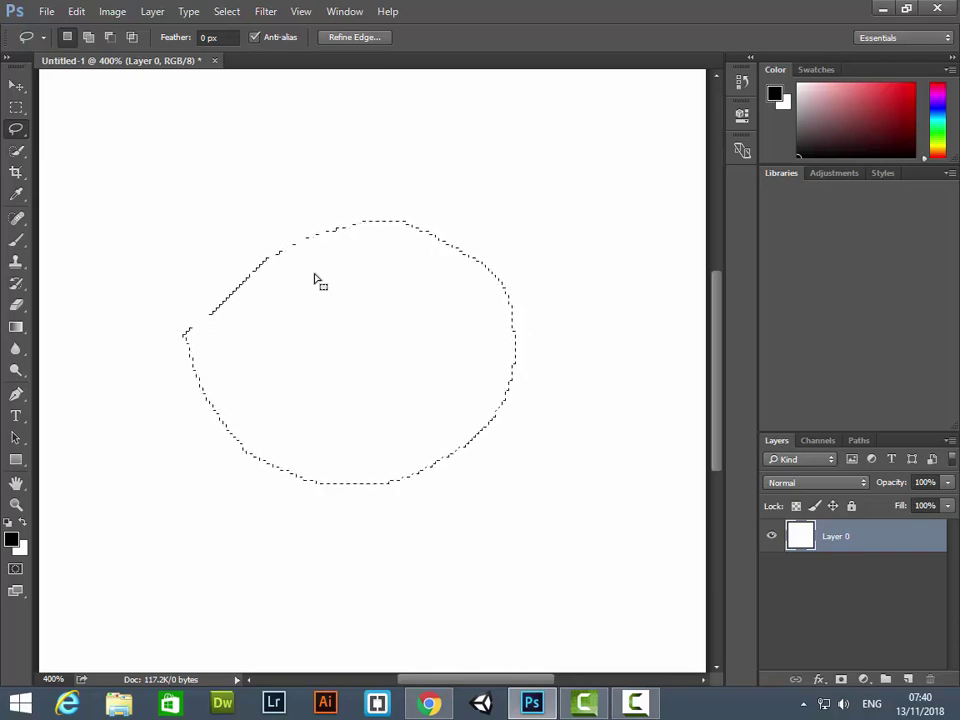
{"action": "key", "text": "ctrl+d"}
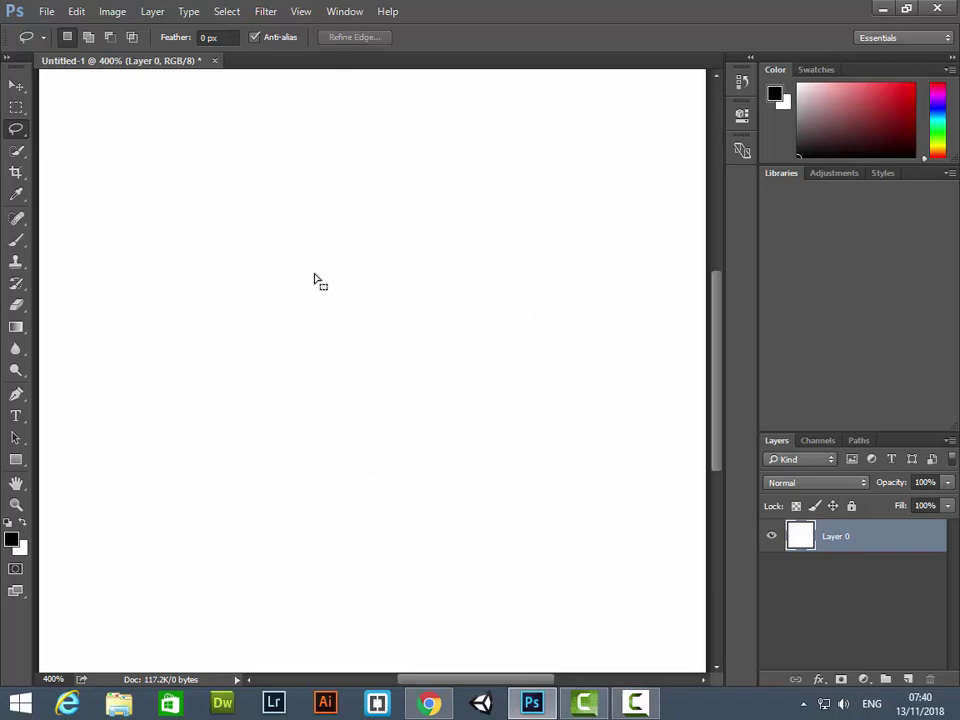
{"action": "right_click", "coordinate": [18, 130]}
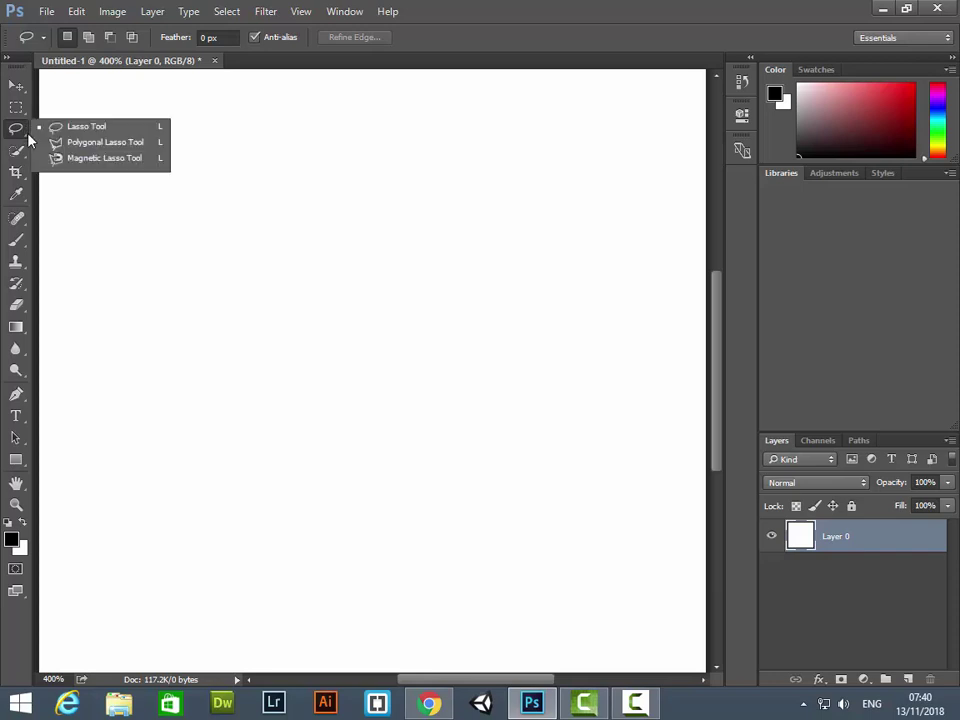
Draw a four-corner Polygonal Lasso selection closed at its start point, then deselect with Ctrl+D.
{"action": "left_click", "coordinate": [141, 150]}
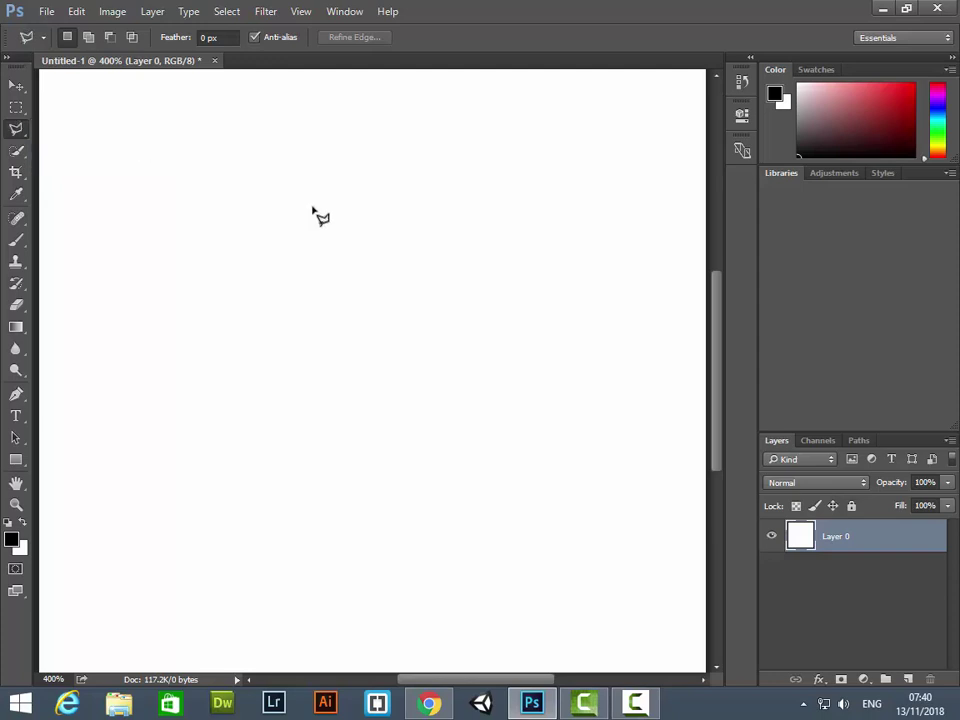
{"action": "left_click", "coordinate": [204, 292]}
{"action": "left_click", "coordinate": [388, 242]}
{"action": "left_click", "coordinate": [500, 391]}
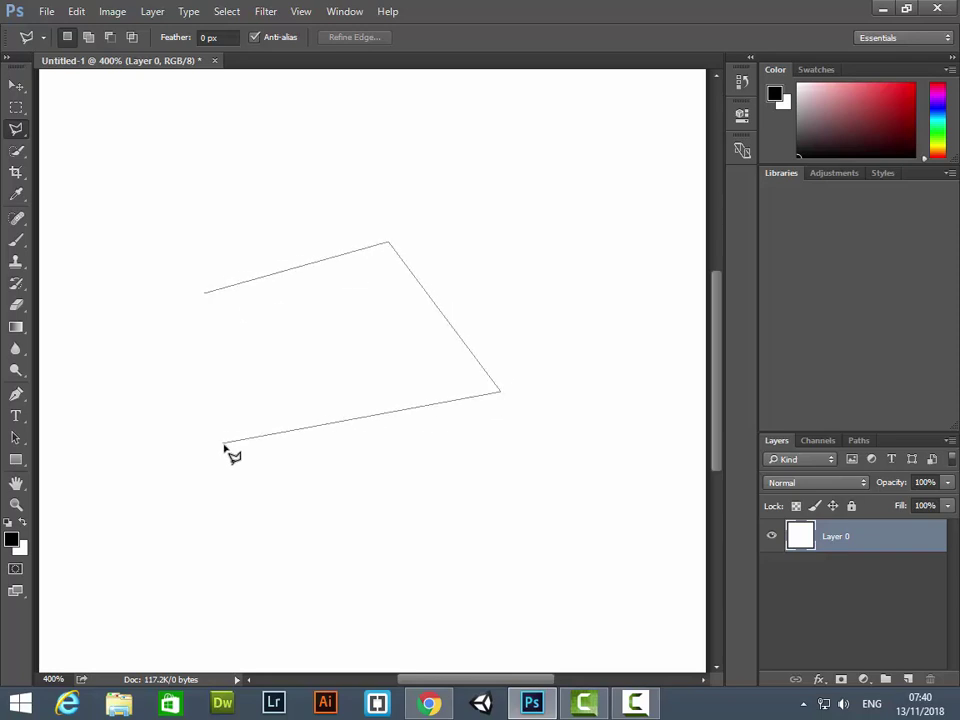
{"action": "left_click", "coordinate": [235, 457]}
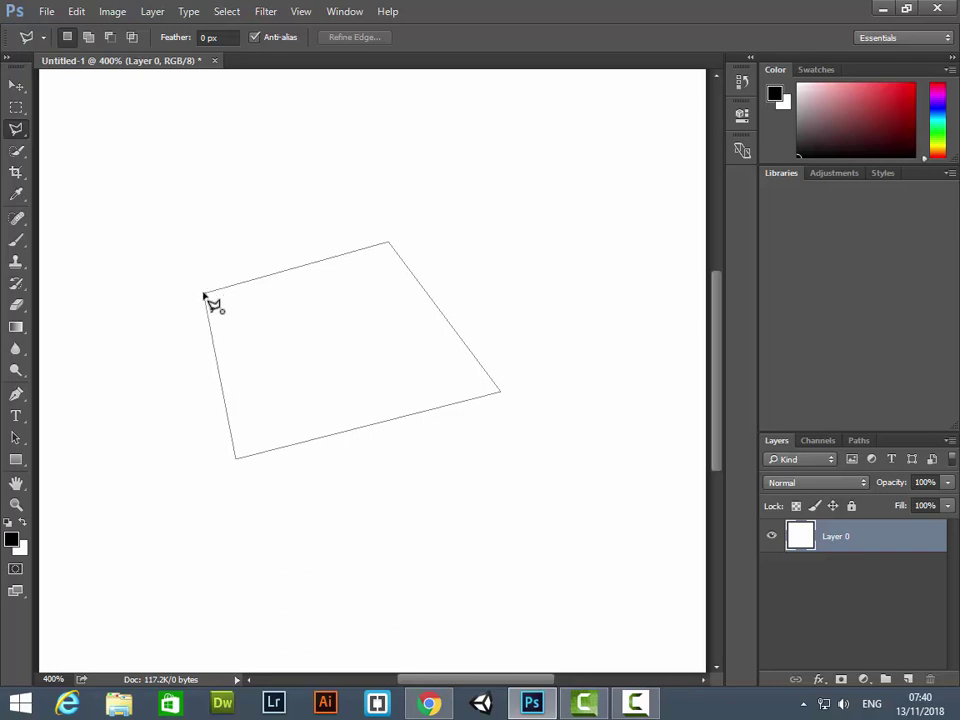
{"action": "left_click", "coordinate": [204, 296]}
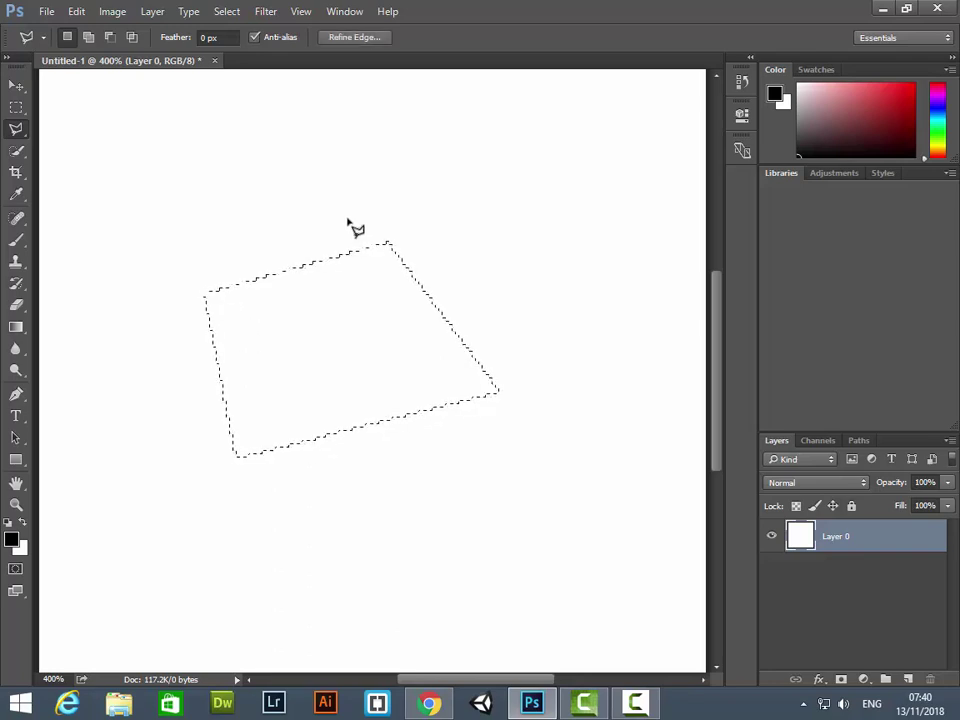
{"action": "key", "text": "ctrl+d"}
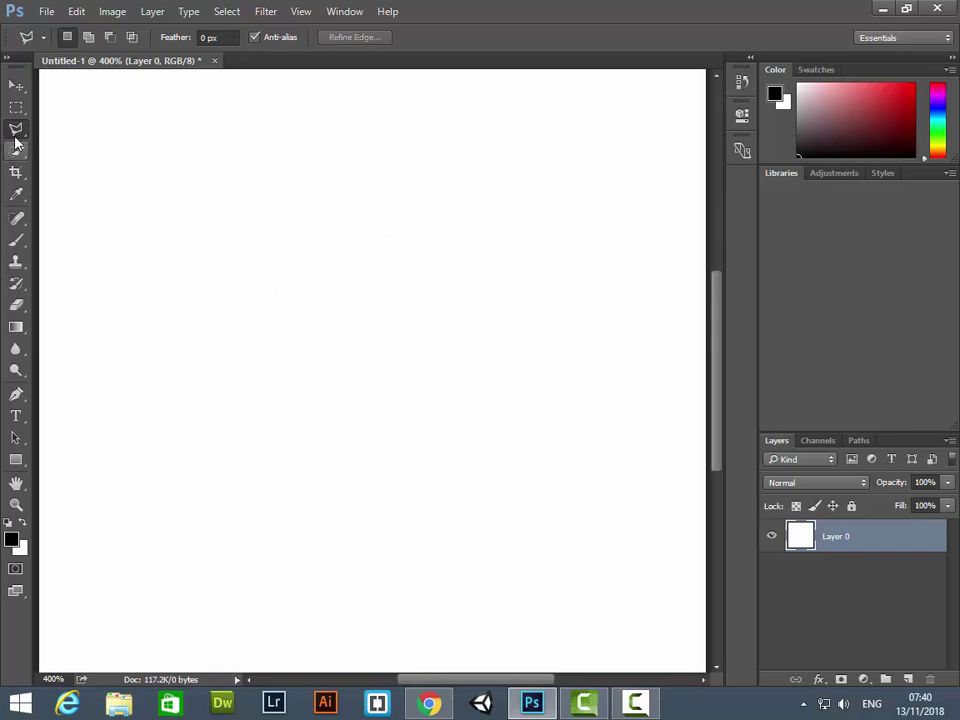
{"action": "right_click", "coordinate": [15, 133]}
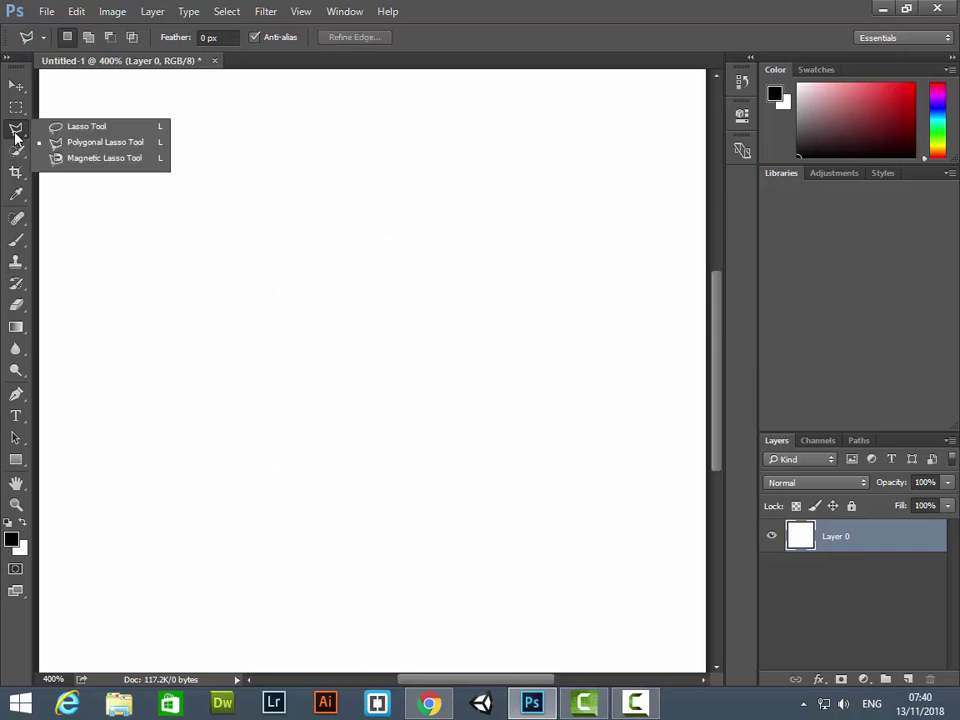
Make and clear a Magnetic Lasso selection, leaving the Quick Selection Tool active.
{"action": "left_click", "coordinate": [105, 160]}
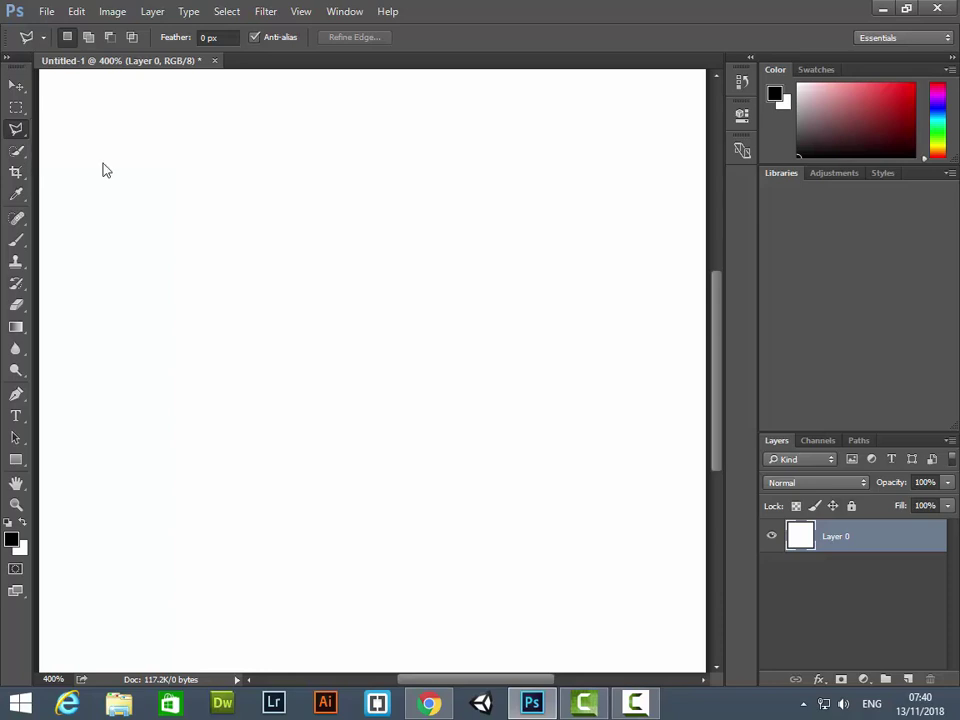
{"action": "left_click", "coordinate": [186, 310]}
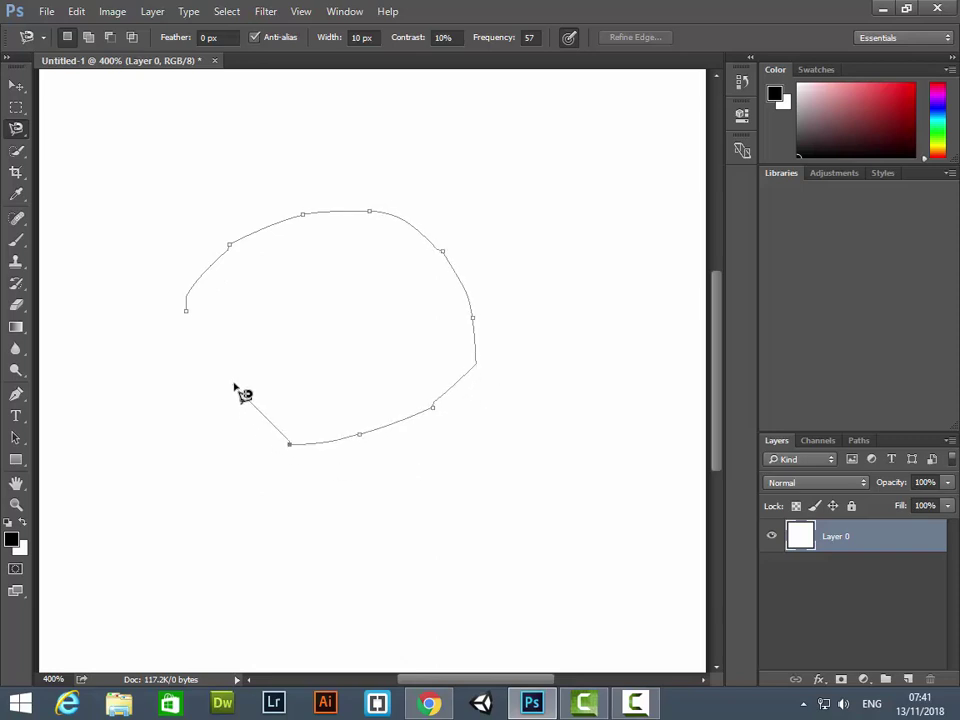
{"action": "left_click", "coordinate": [188, 314]}
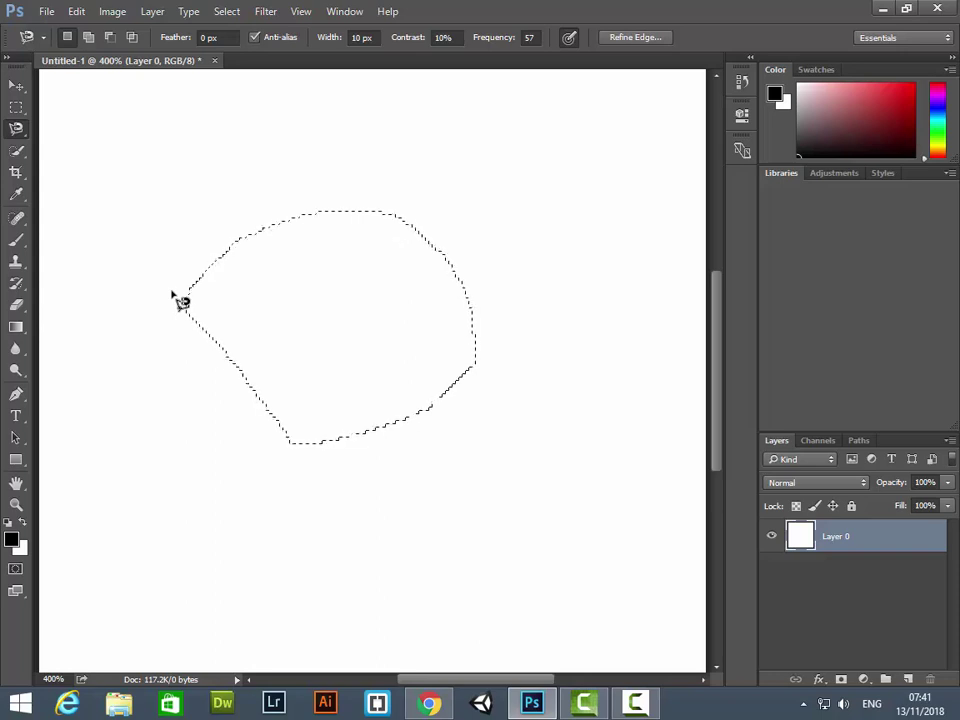
{"action": "key", "text": "ctrl+d"}
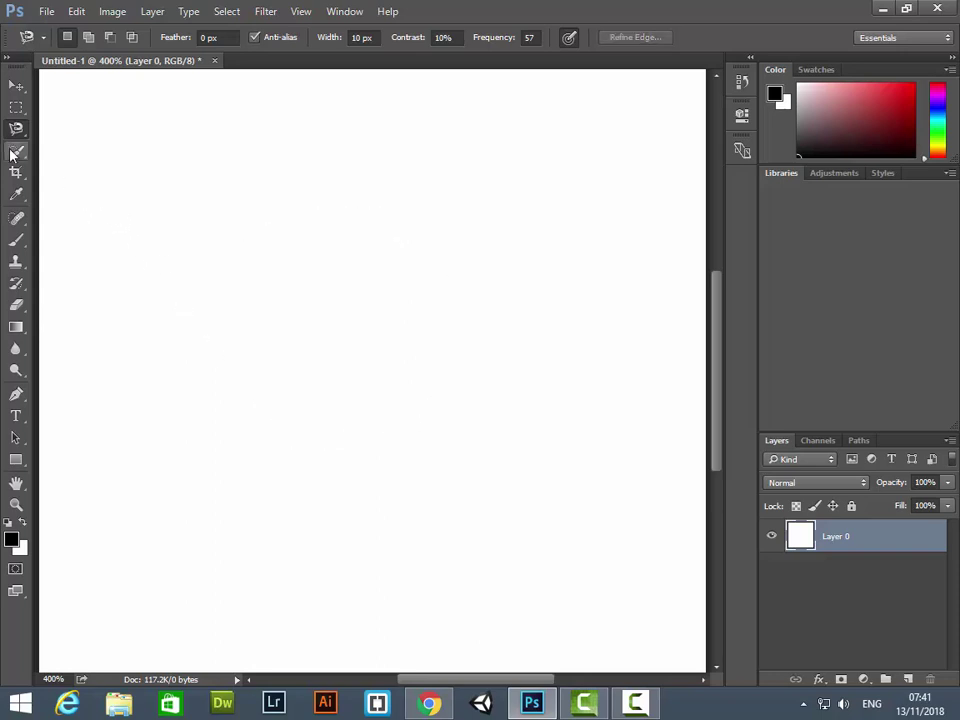
{"action": "left_click", "coordinate": [16, 152]}
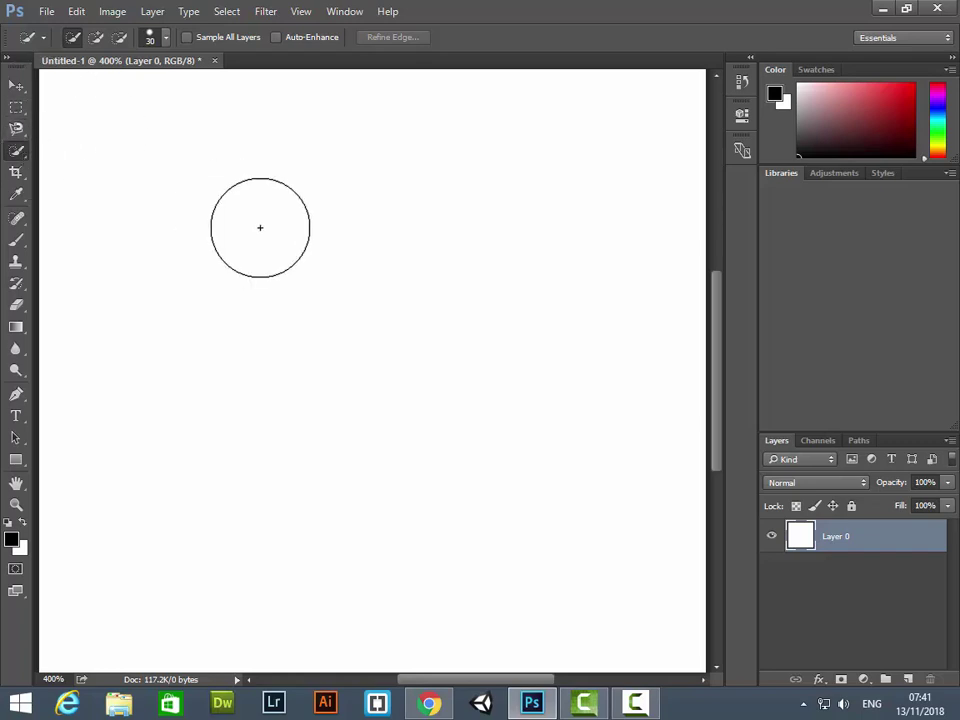
Draw a rectangular marquee selection on the canvas, then deselect it with Ctrl+D.
{"action": "left_click", "coordinate": [16, 107]}
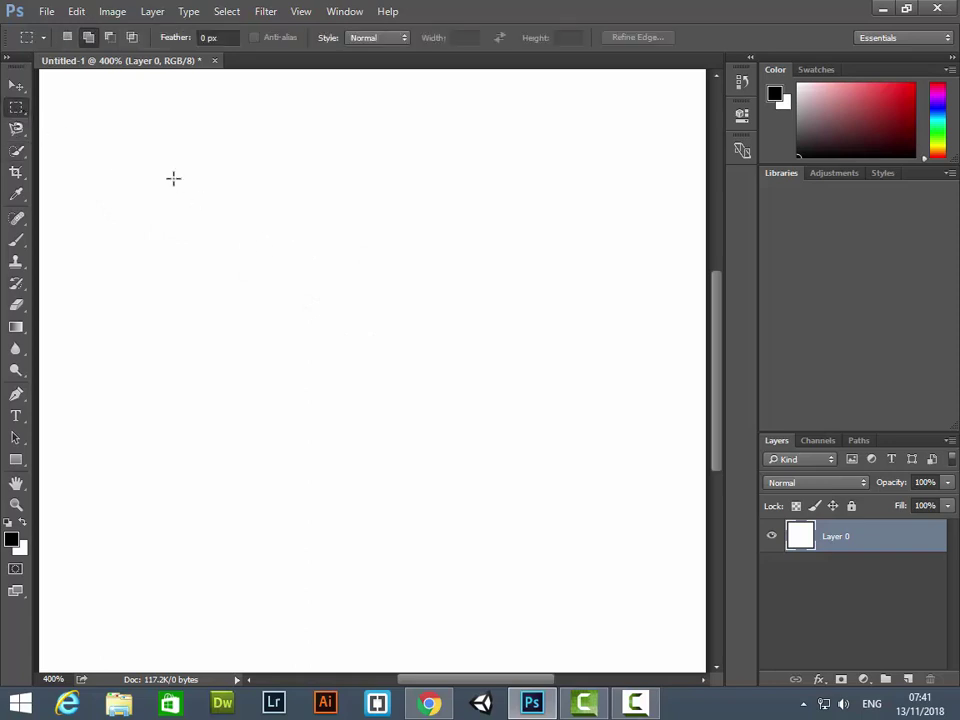
{"action": "left_click_drag", "start_coordinate": [173, 178], "coordinate": [389, 352]}
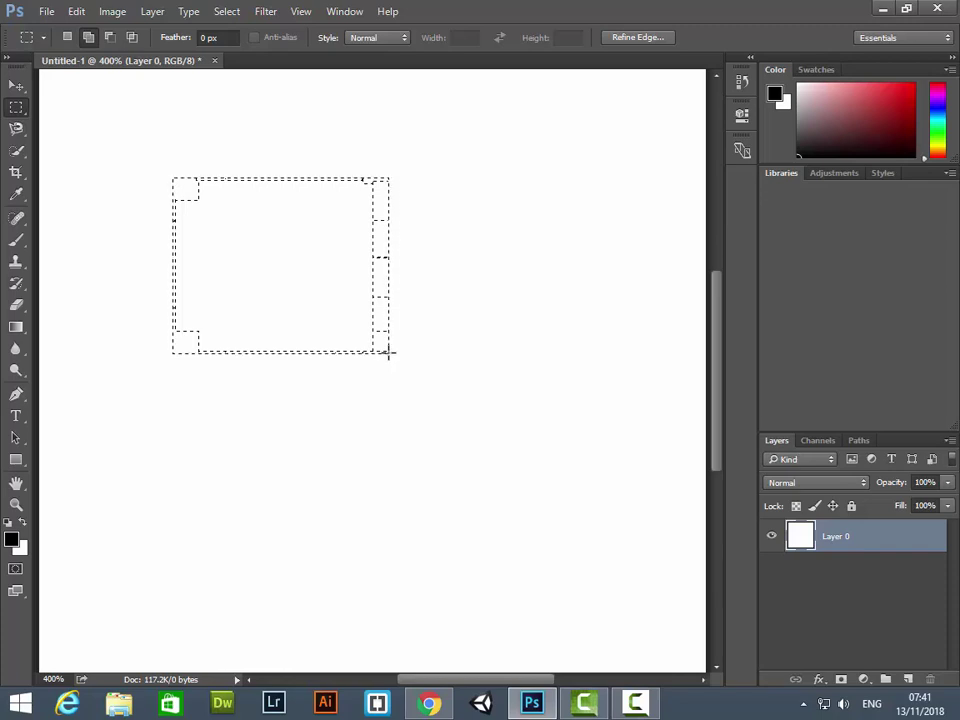
{"action": "left_click_drag", "start_coordinate": [389, 352], "coordinate": [388, 351]}
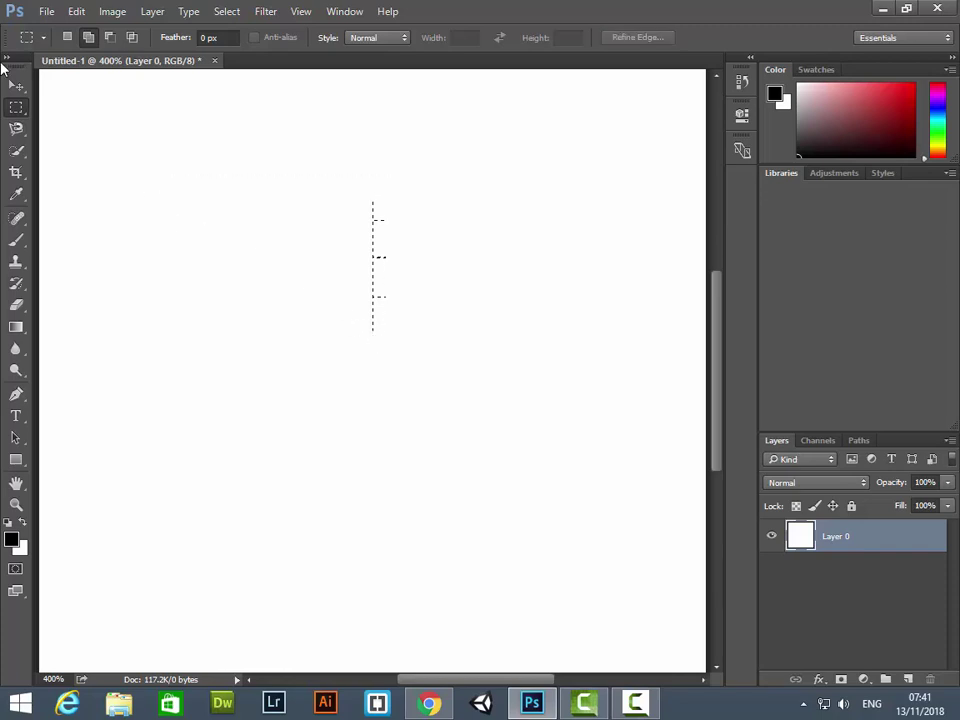
{"action": "key", "text": "ctrl+d"}
Start a Magnetic Lasso outline (L), remove anchors with Backspace, and cancel with Esc.
{"action": "key", "text": "l"}
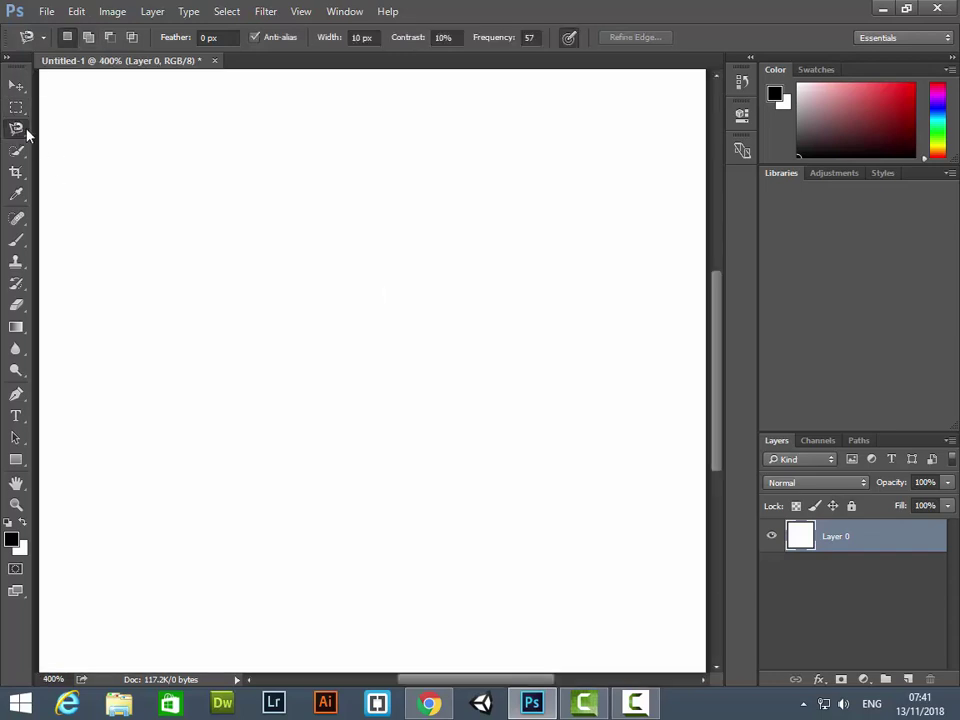
{"action": "left_click", "coordinate": [226, 274]}
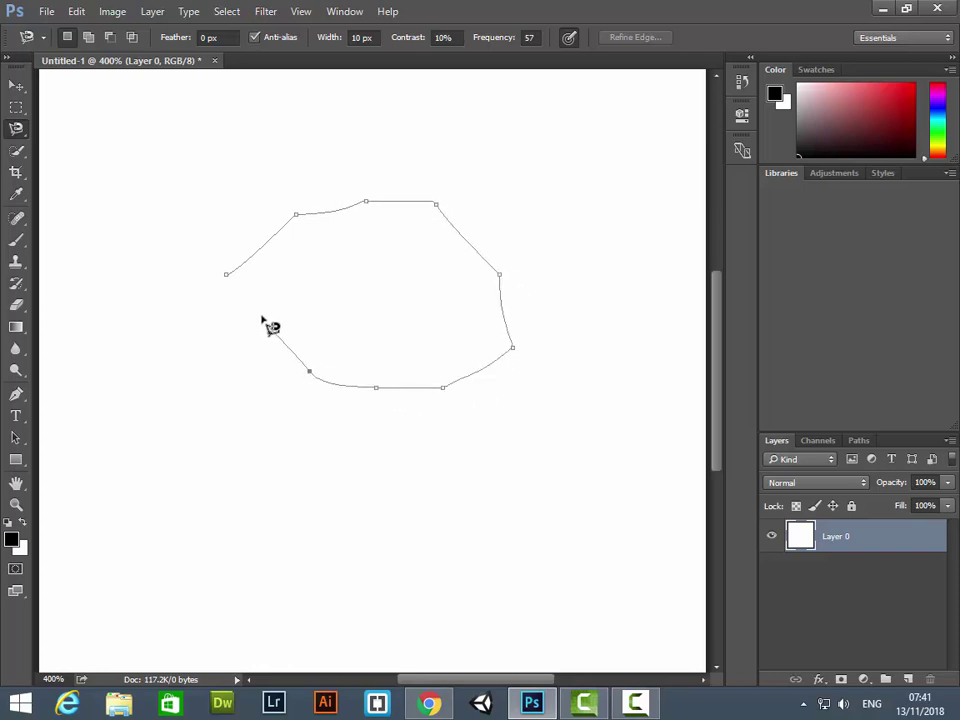
{"action": "key", "text": "BackSpace"}
{"action": "key", "text": "BackSpace"}
{"action": "key", "text": "BackSpace"}
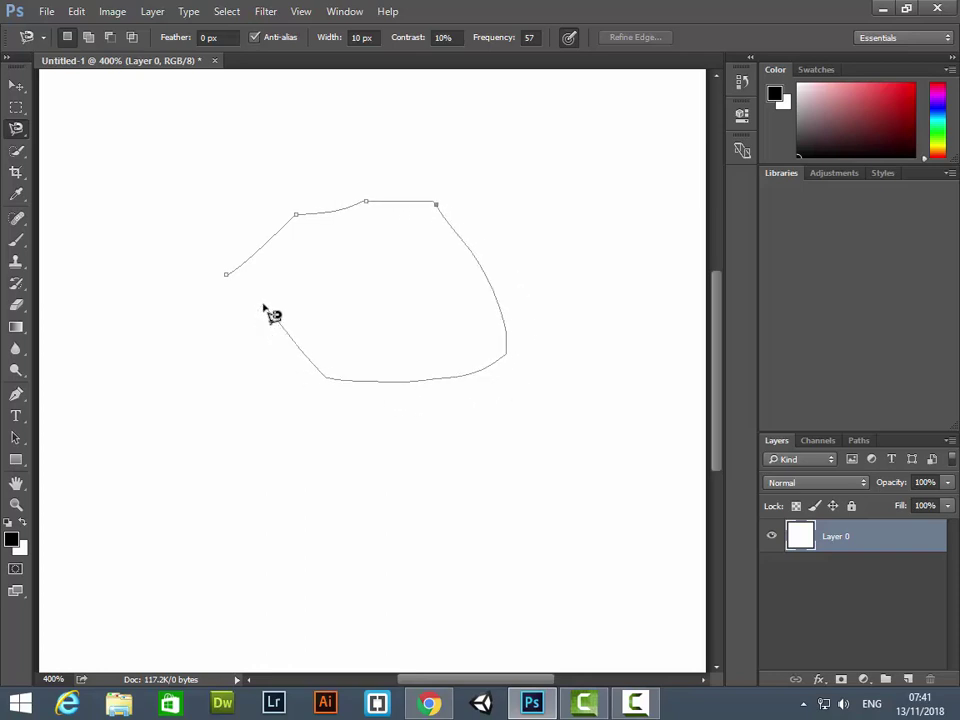
{"action": "key", "text": "Escape"}
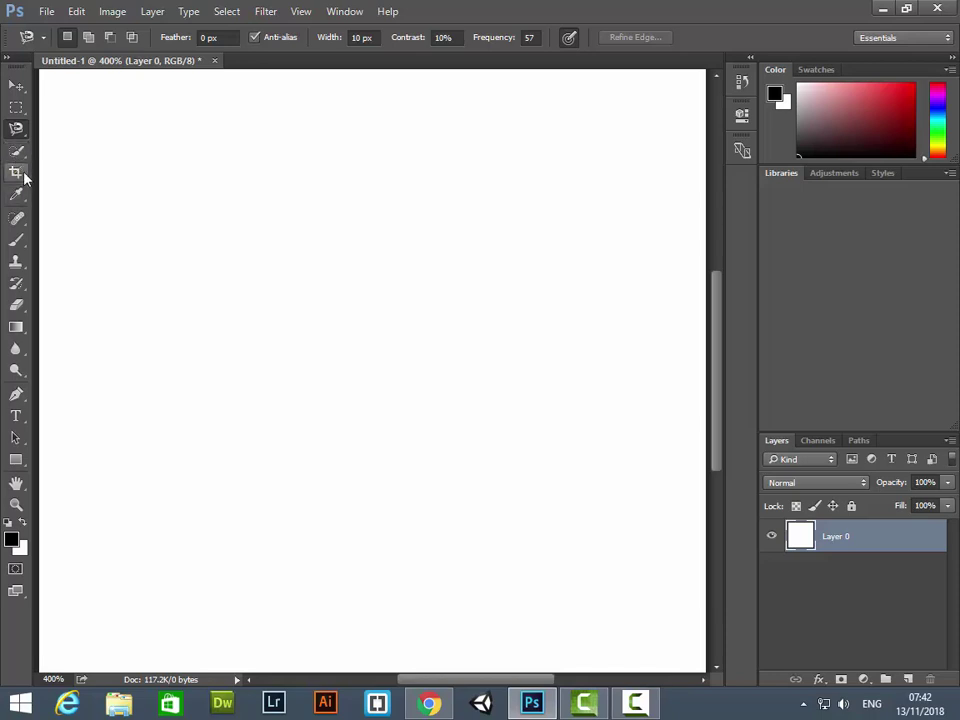
Use the Quick Selection Tool to select the blank canvas area, then deselect it.
{"action": "left_click", "coordinate": [20, 153]}
{"action": "right_click", "coordinate": [20, 158]}
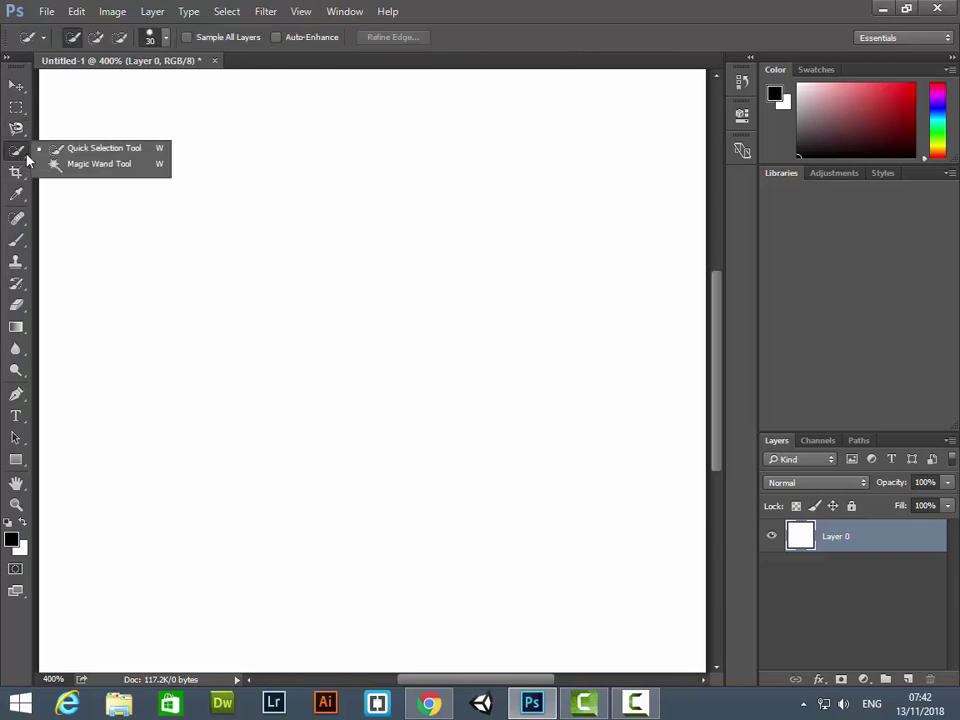
{"action": "left_click", "coordinate": [75, 149]}
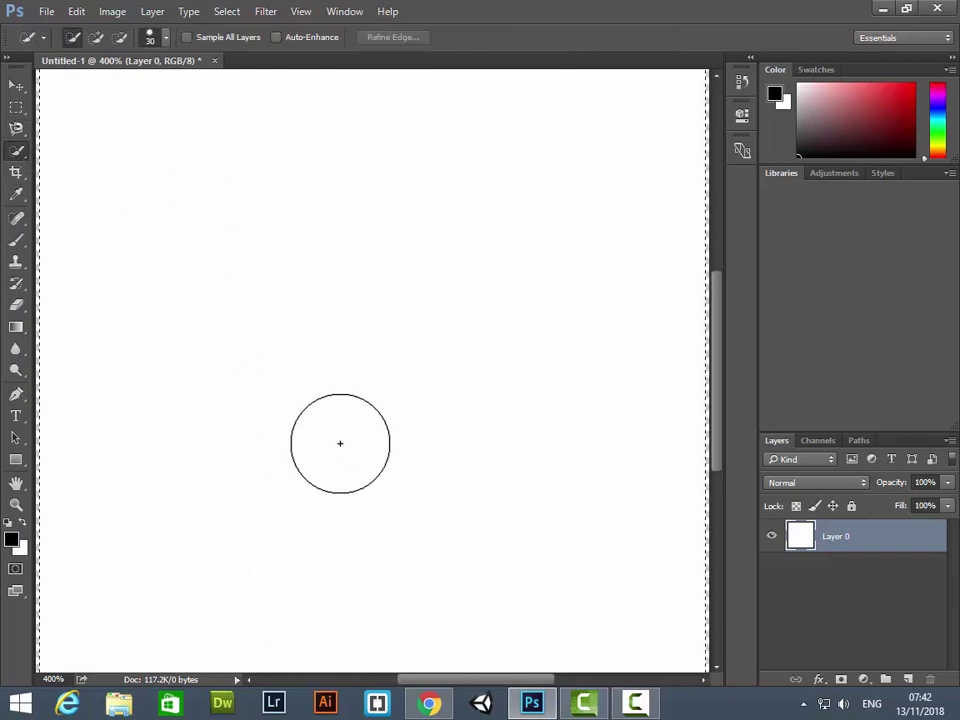
{"action": "left_click", "coordinate": [376, 260]}
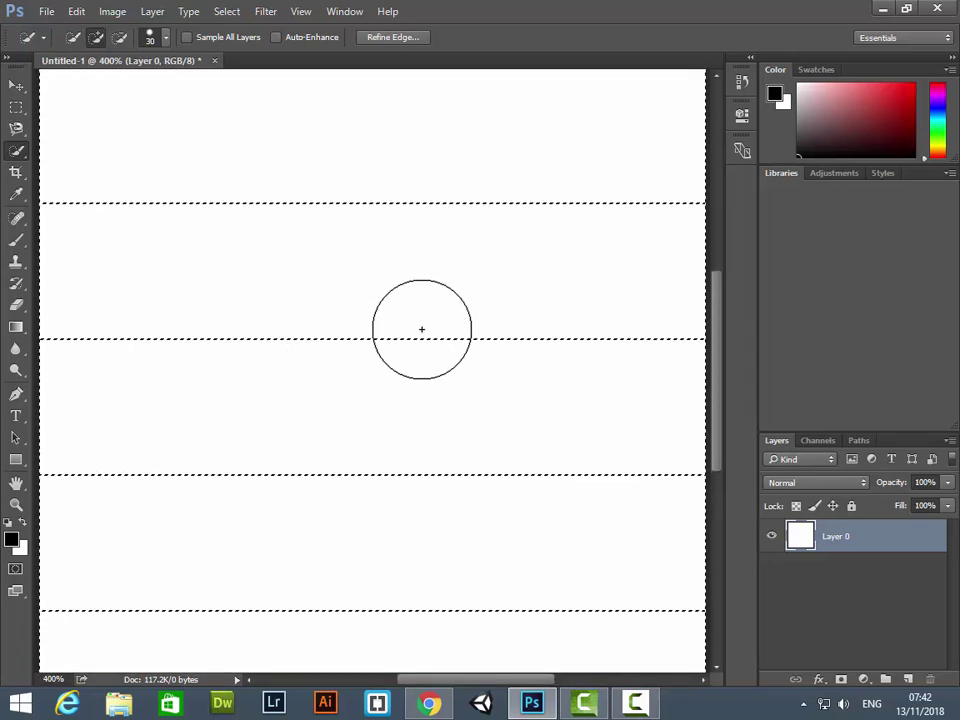
{"action": "key", "text": "ctrl+d"}
Toggle the zoom between the fit-to-screen, 300% and 400% views, ending fitted.
{"action": "key", "text": "ctrl+minus"}
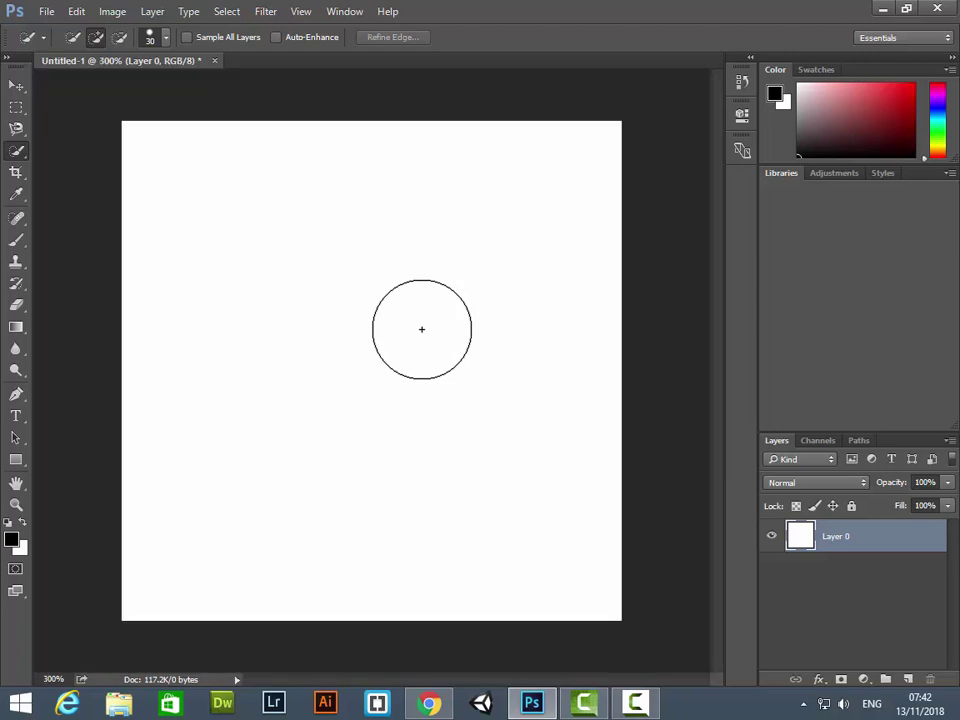
{"action": "key", "text": "ctrl+plus"}
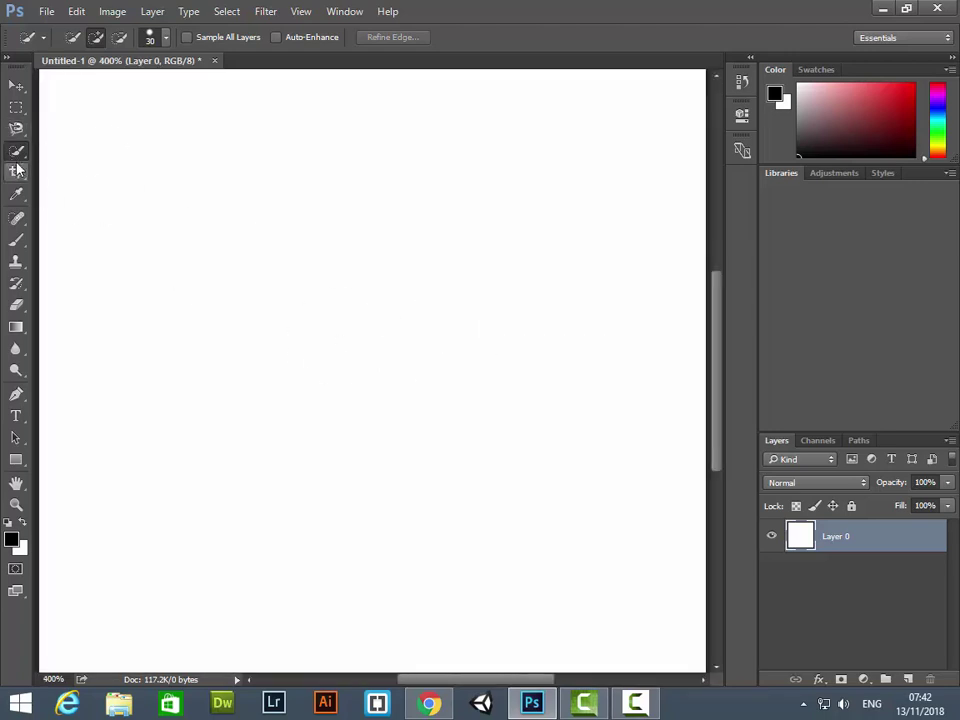
{"action": "key", "text": "ctrl+minus"}
{"action": "key", "text": "ctrl+plus"}
{"action": "key", "text": "ctrl+minus"}
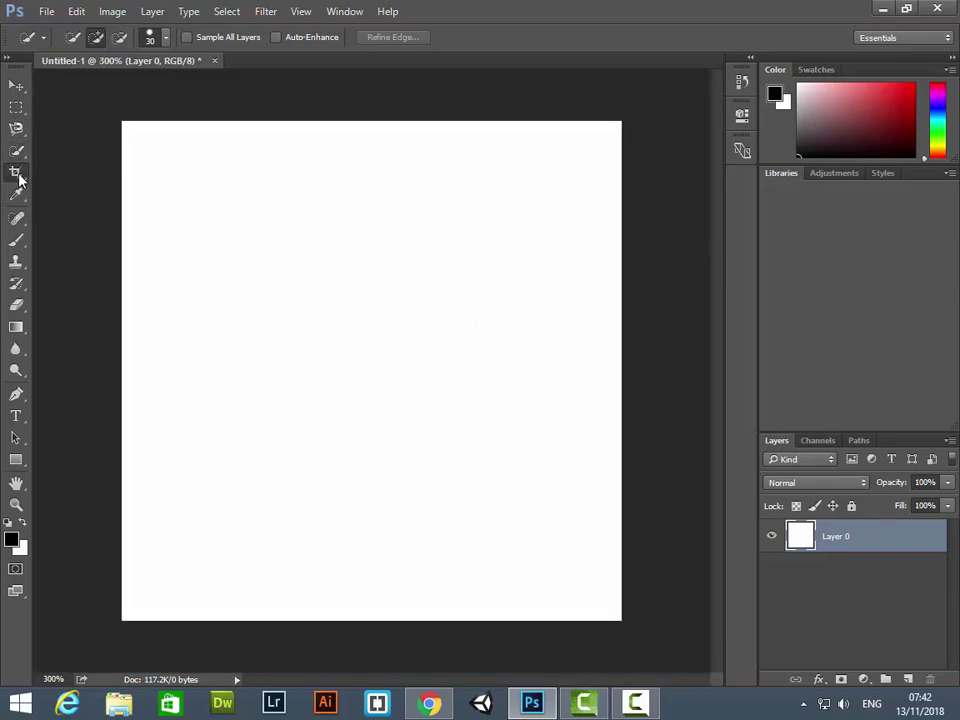
Crop the canvas in from the top-right corner, apply it, then undo back to full size.
{"action": "left_click", "coordinate": [16, 171]}
{"action": "left_click_drag", "start_coordinate": [623, 372], "coordinate": [531, 380]}
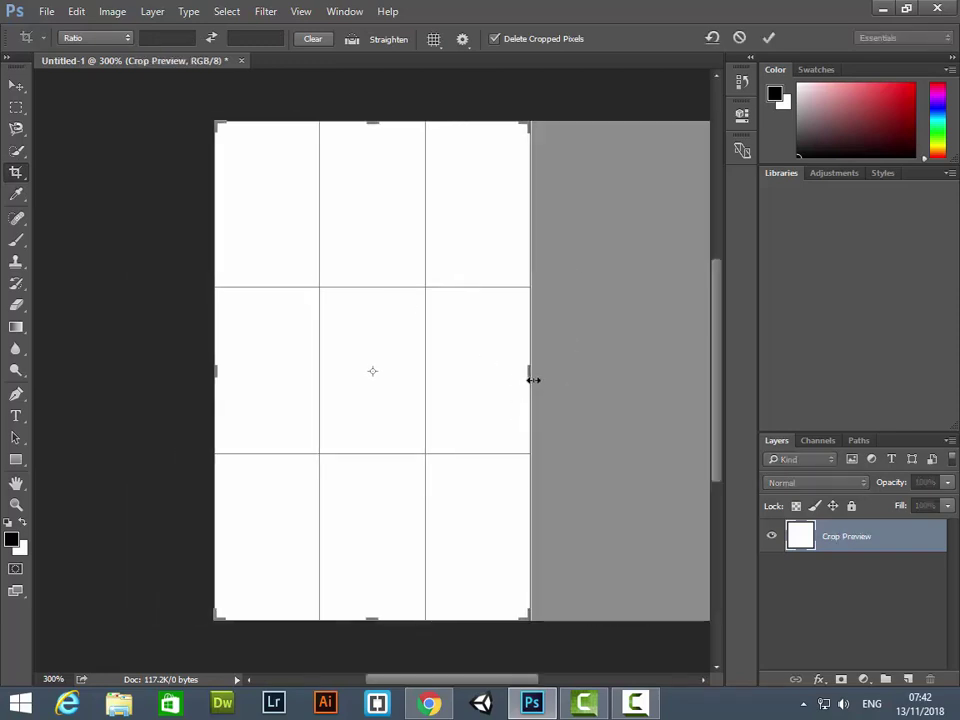
{"action": "left_click_drag", "start_coordinate": [533, 380], "coordinate": [621, 372]}
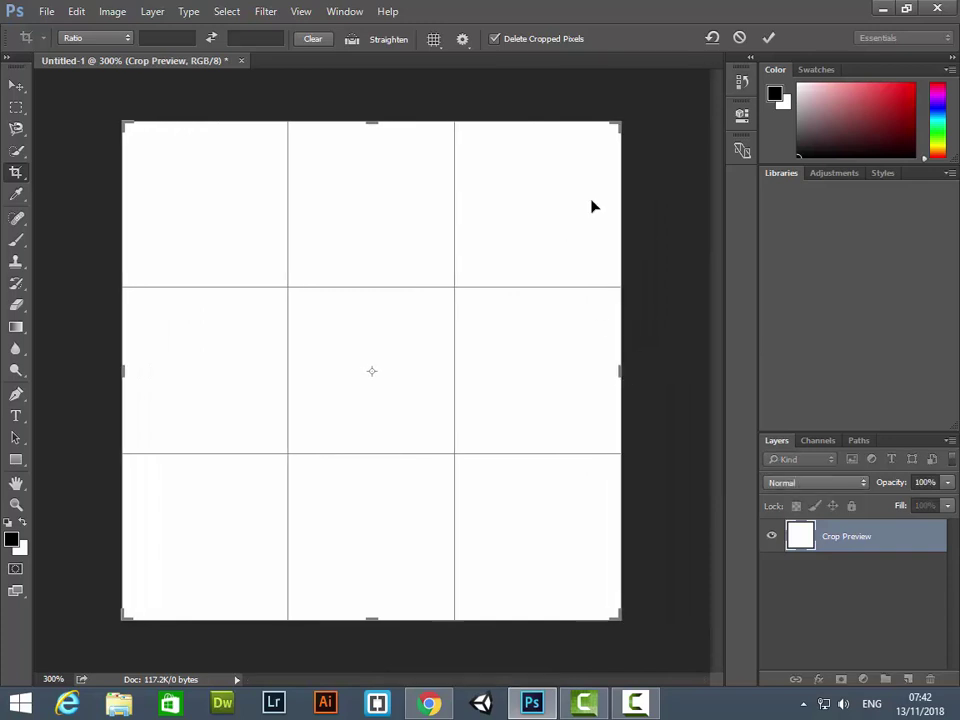
{"action": "left_click_drag", "start_coordinate": [617, 119], "coordinate": [541, 198]}
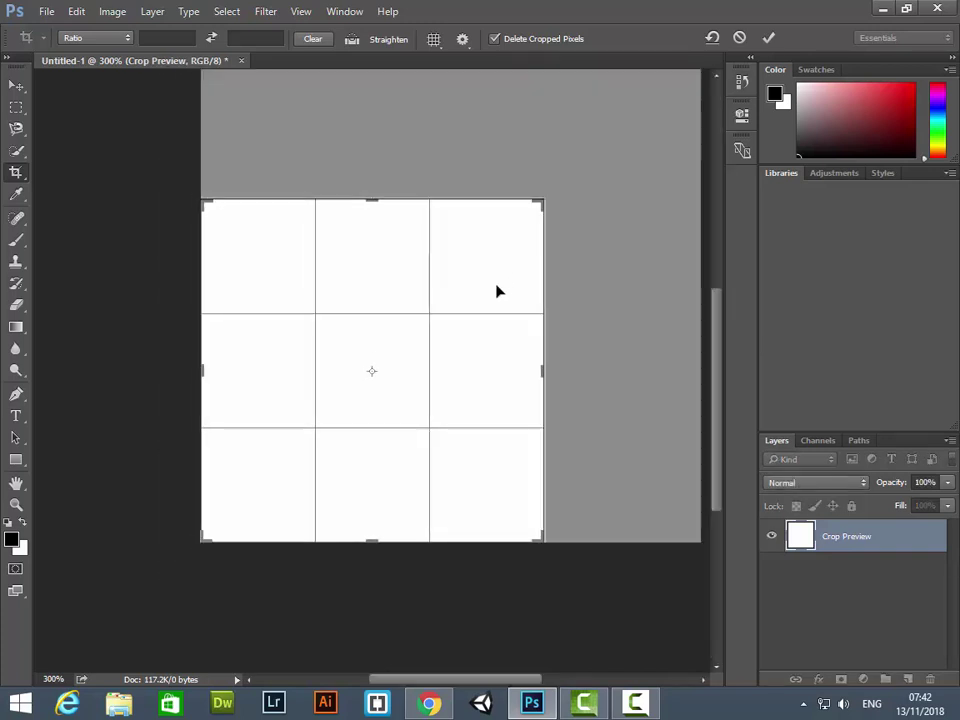
{"action": "key", "text": "Return"}
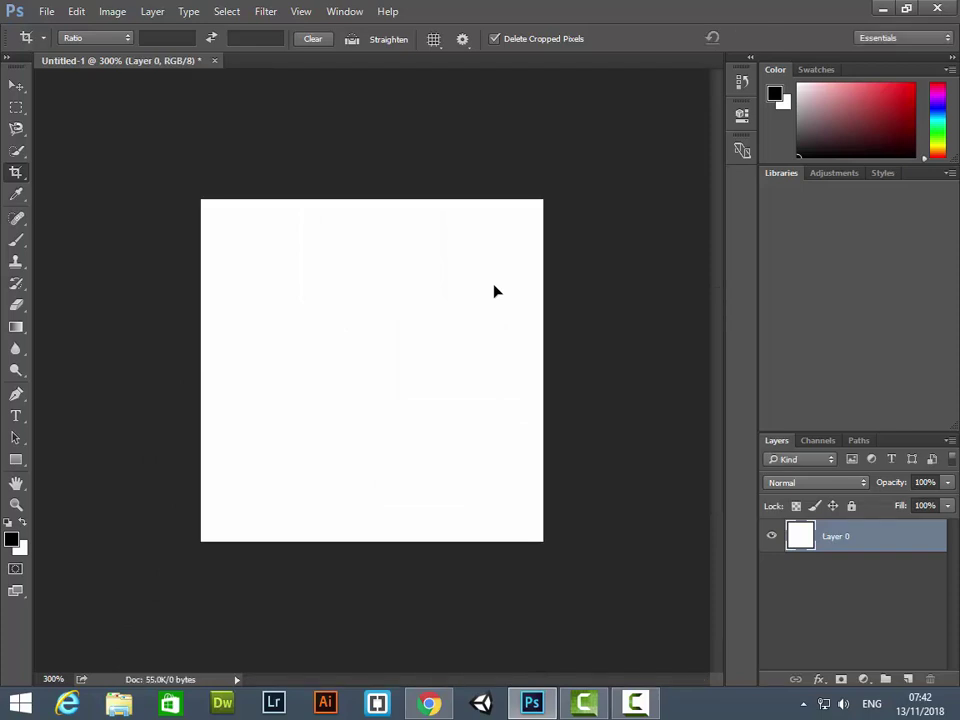
{"action": "key", "text": "ctrl+z"}
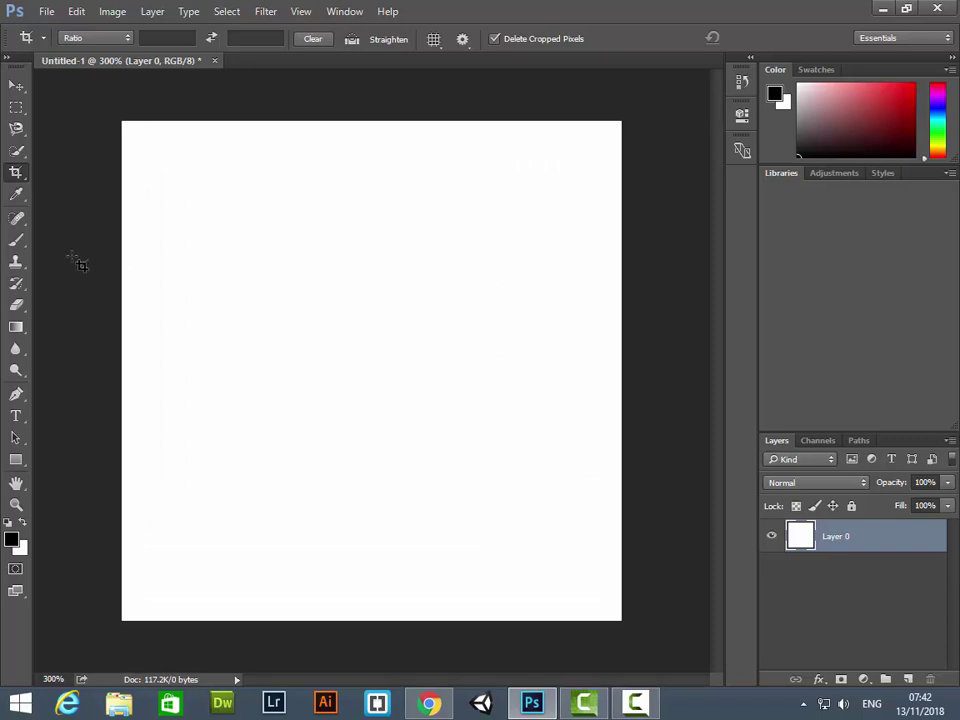
{"action": "left_click", "coordinate": [16, 172]}
{"action": "left_click_drag", "start_coordinate": [617, 128], "coordinate": [459, 272]}
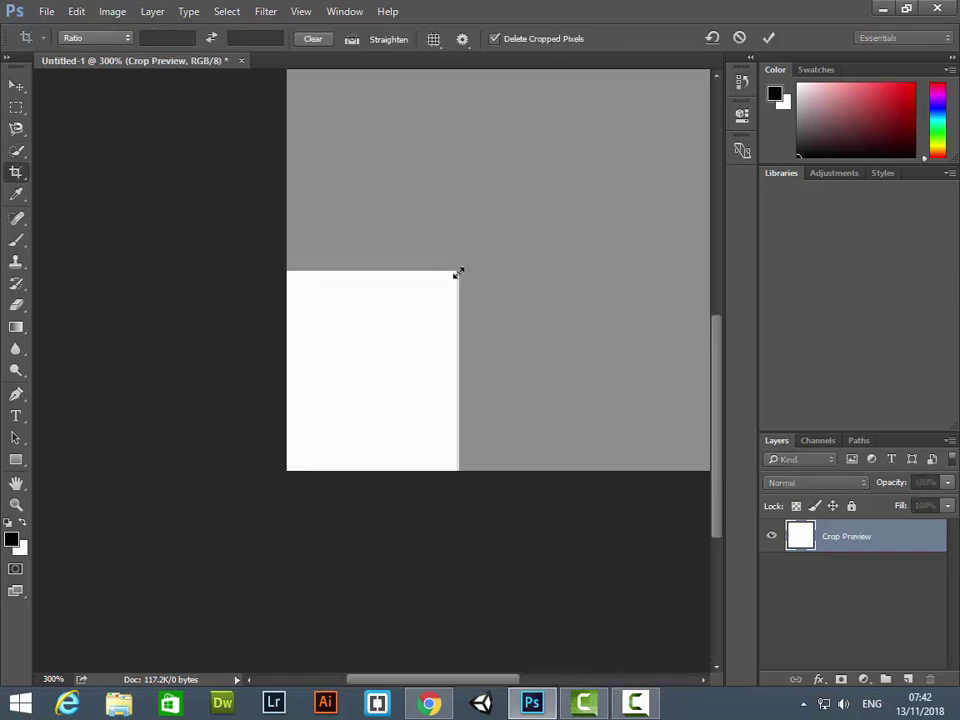
{"action": "key", "text": "Return"}
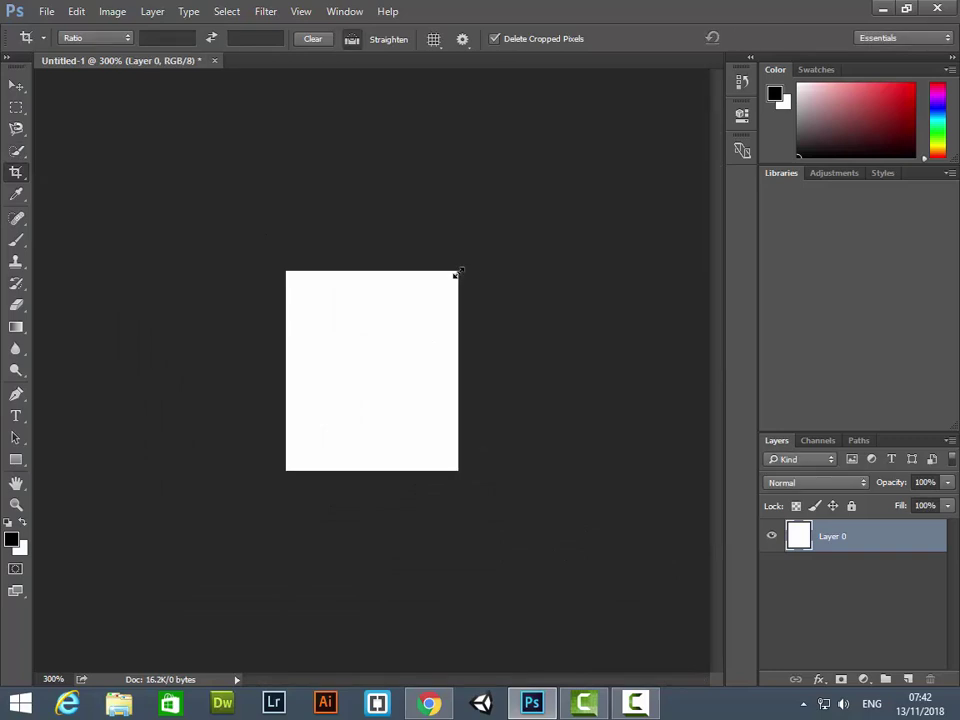
{"action": "key", "text": "ctrl+z"}
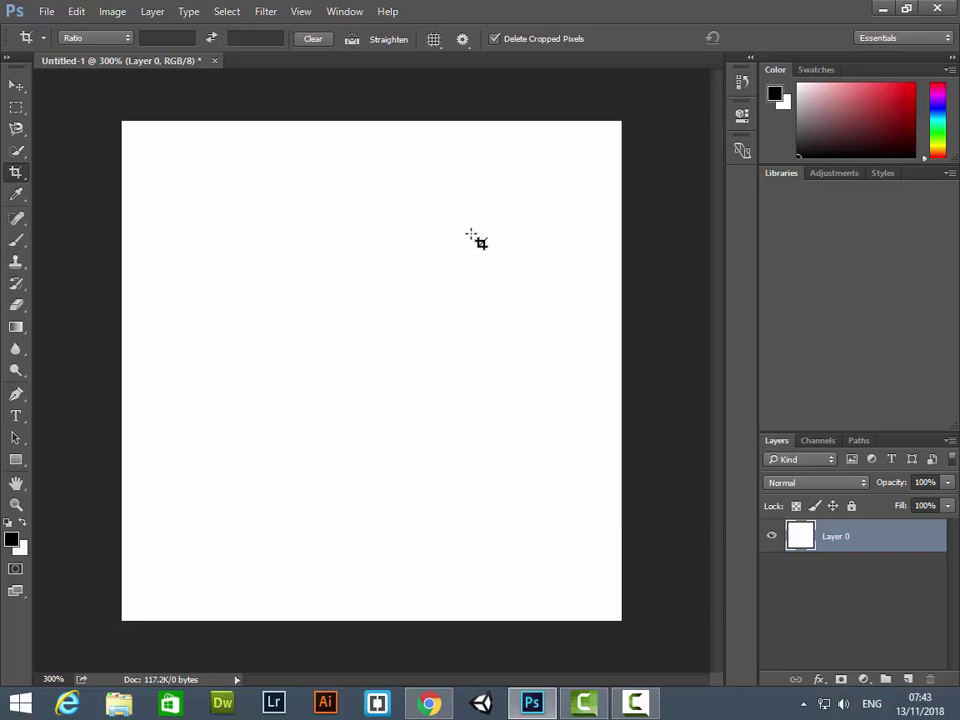
Select the Eyedropper and check the foreground colour in the Color Picker, cancelling to keep black.
{"action": "left_click", "coordinate": [17, 196]}
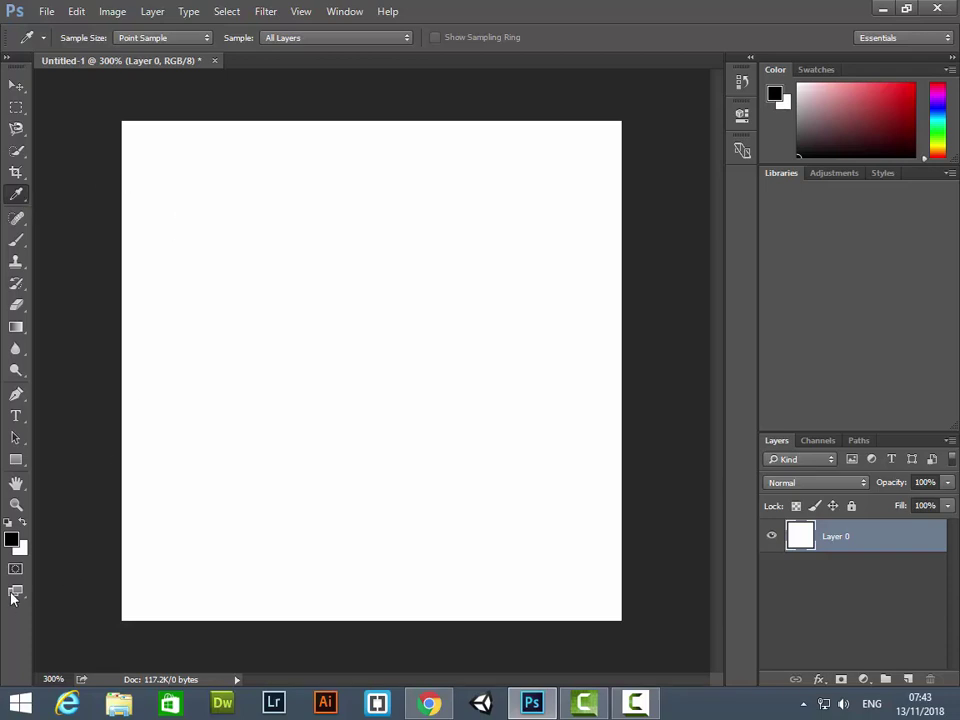
{"action": "left_click", "coordinate": [13, 539]}
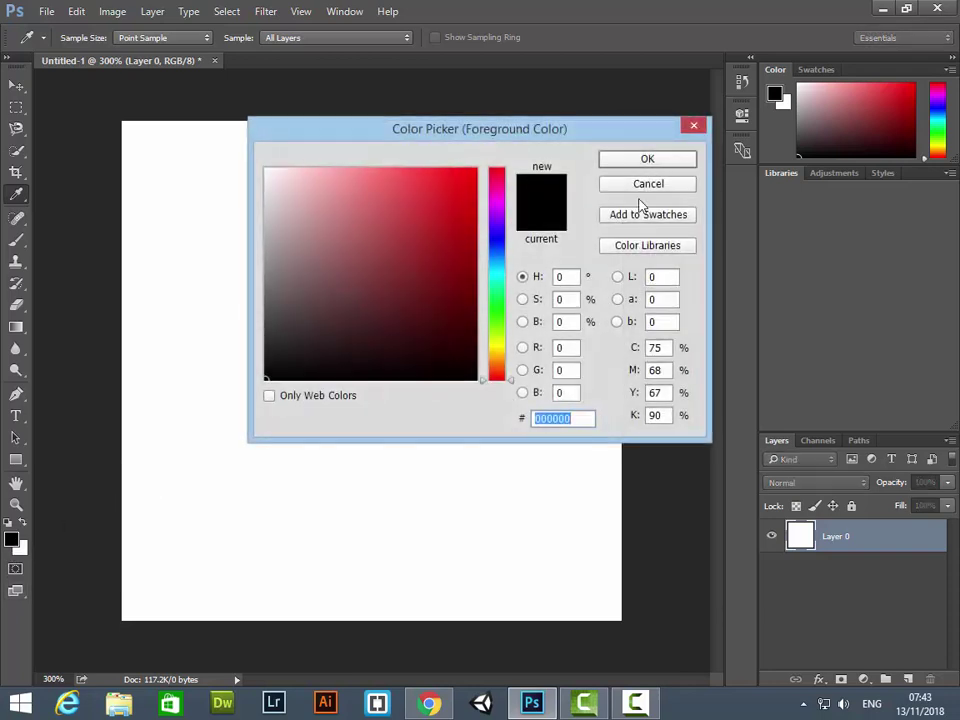
{"action": "left_click", "coordinate": [645, 184]}
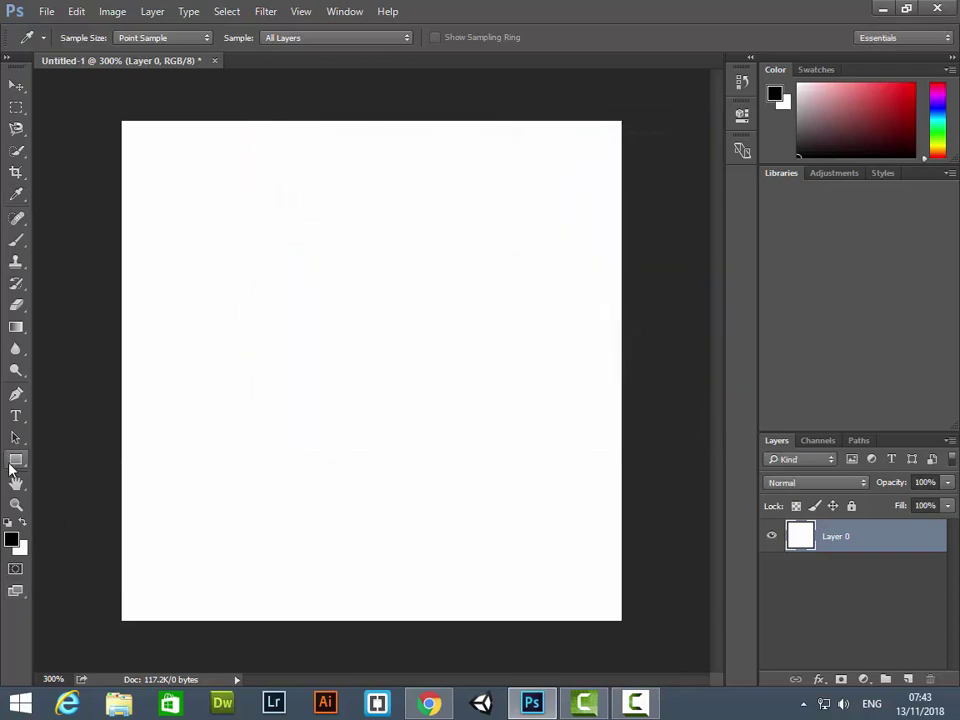
{"action": "left_click", "coordinate": [15, 459]}
Draw a black square at the canvas's upper left and set a dark red foreground colour.
{"action": "left_click_drag", "start_coordinate": [217, 201], "coordinate": [295, 280]}
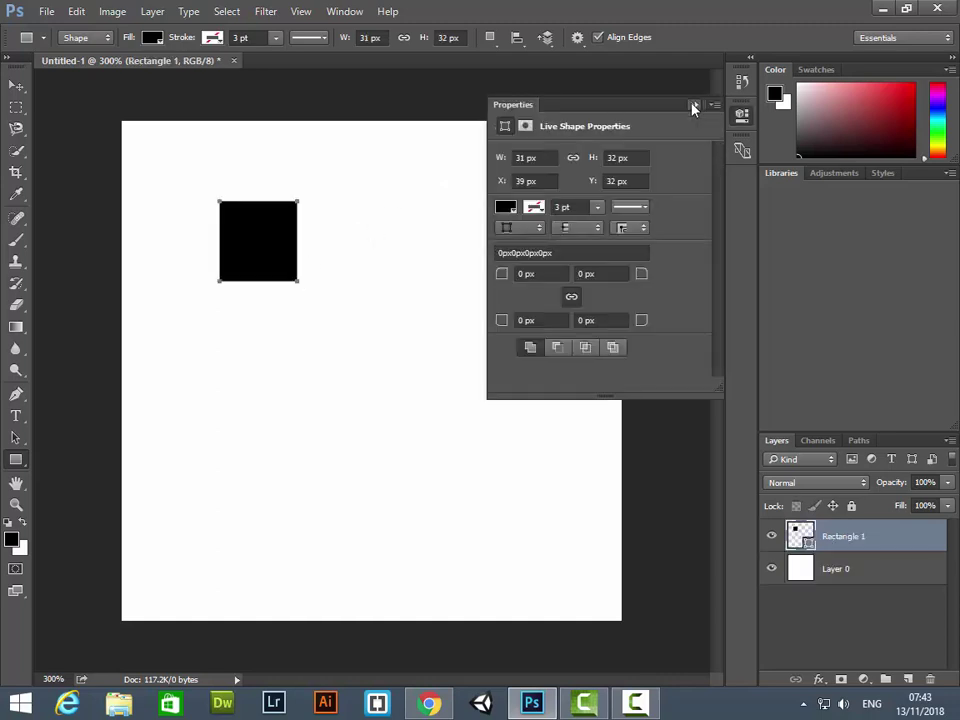
{"action": "left_click", "coordinate": [691, 103]}
{"action": "left_click", "coordinate": [12, 539]}
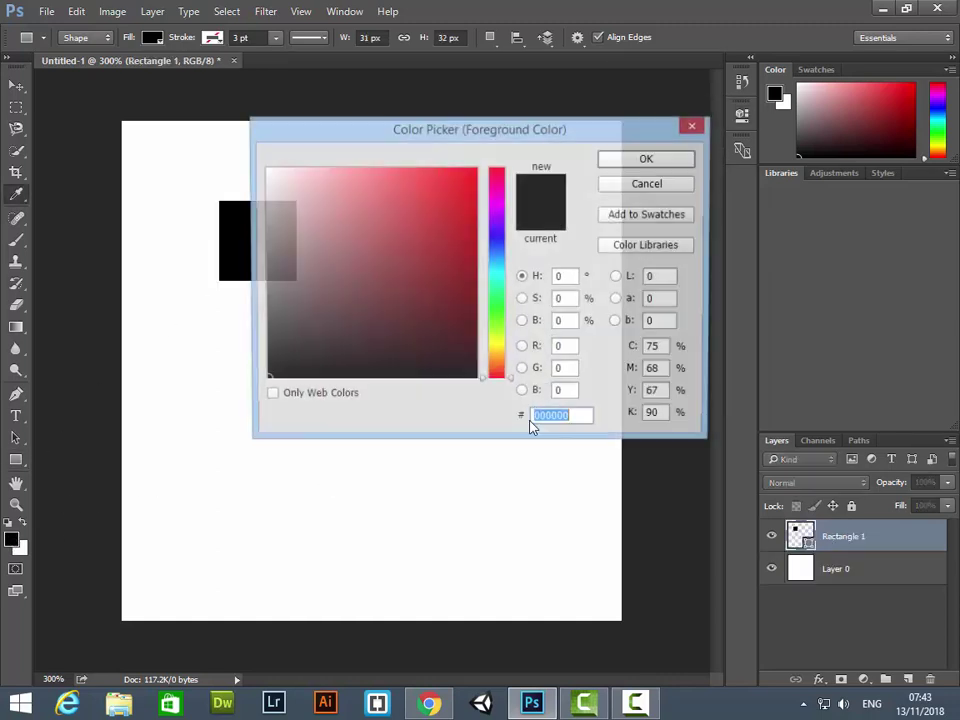
{"action": "left_click", "coordinate": [394, 359]}
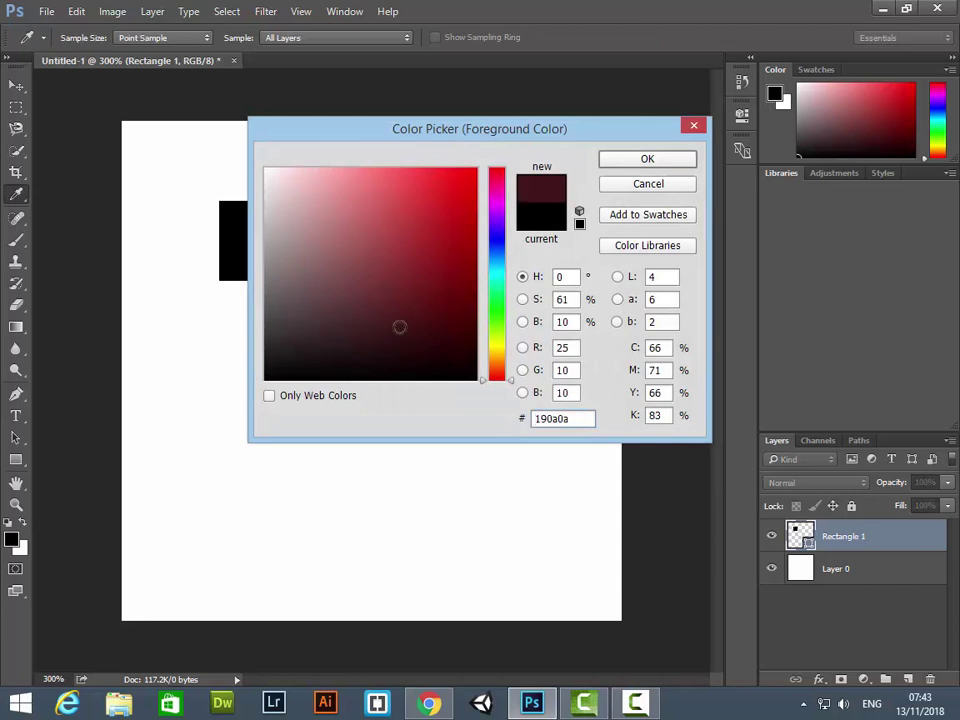
{"action": "left_click", "coordinate": [401, 326]}
{"action": "left_click", "coordinate": [670, 163]}
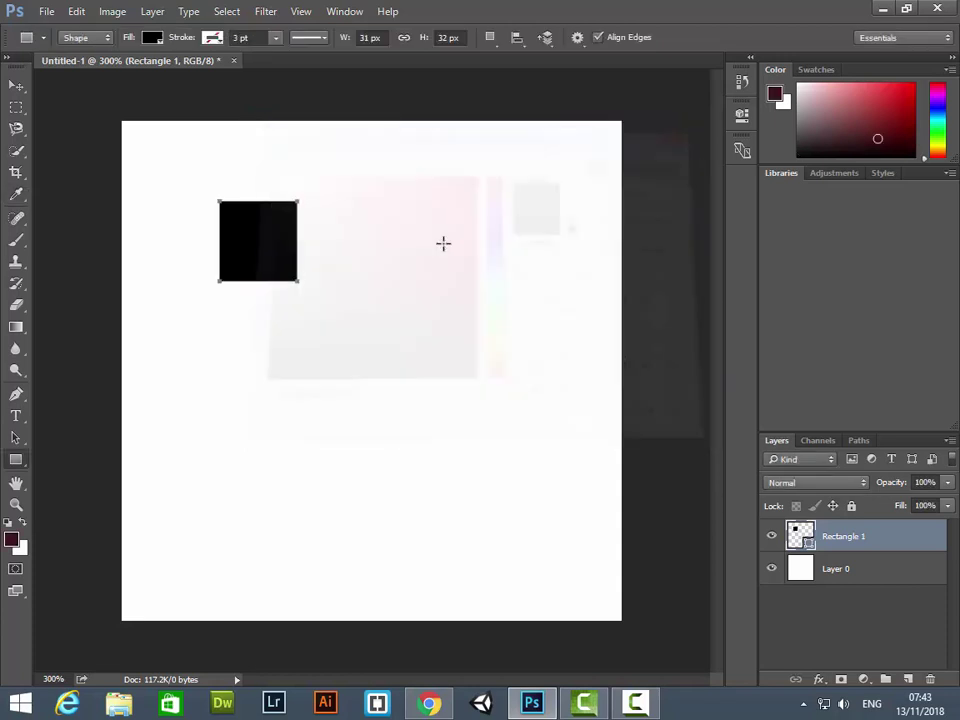
Draw a larger dark maroon-filled rectangle right of the square, then select Layer 0.
{"action": "left_click_drag", "start_coordinate": [312, 201], "coordinate": [450, 323]}
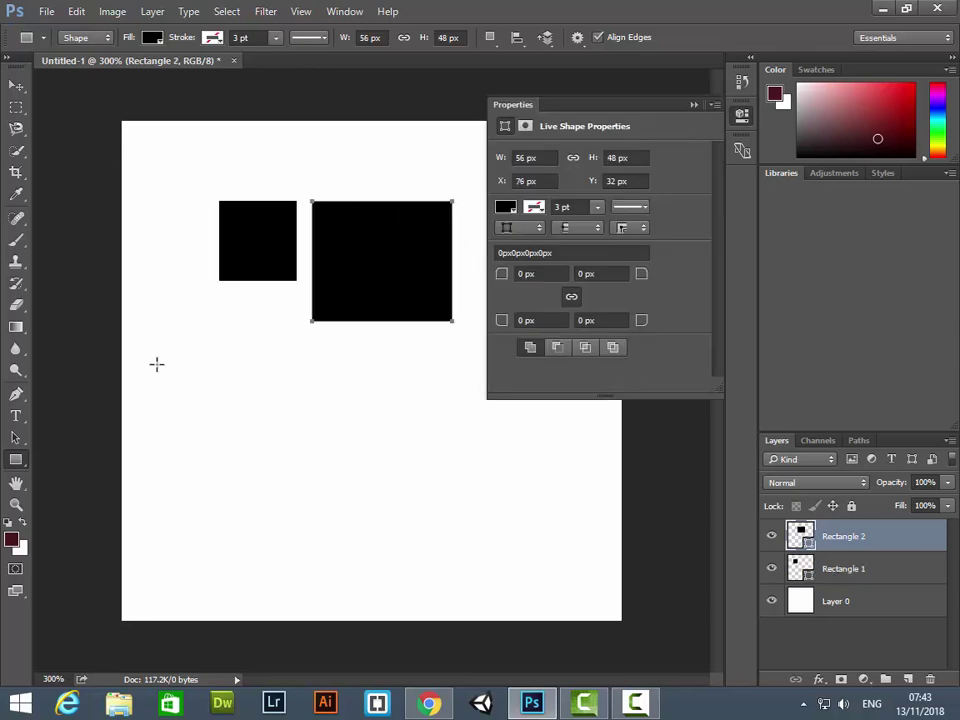
{"action": "left_click", "coordinate": [506, 209]}
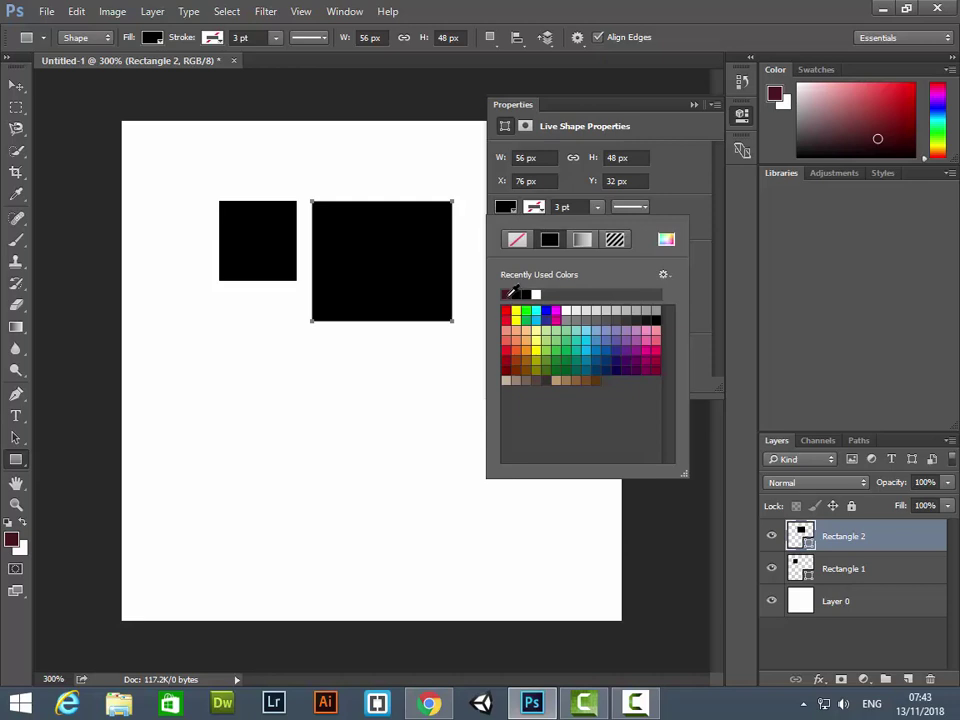
{"action": "left_click", "coordinate": [506, 294]}
{"action": "left_click", "coordinate": [694, 106]}
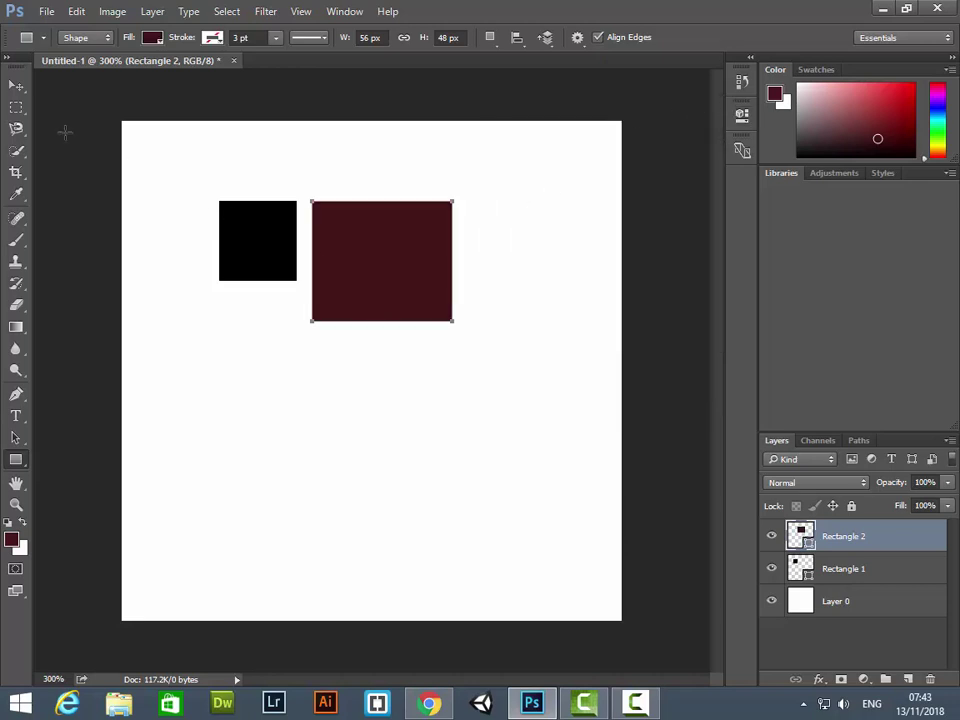
{"action": "left_click", "coordinate": [18, 87]}
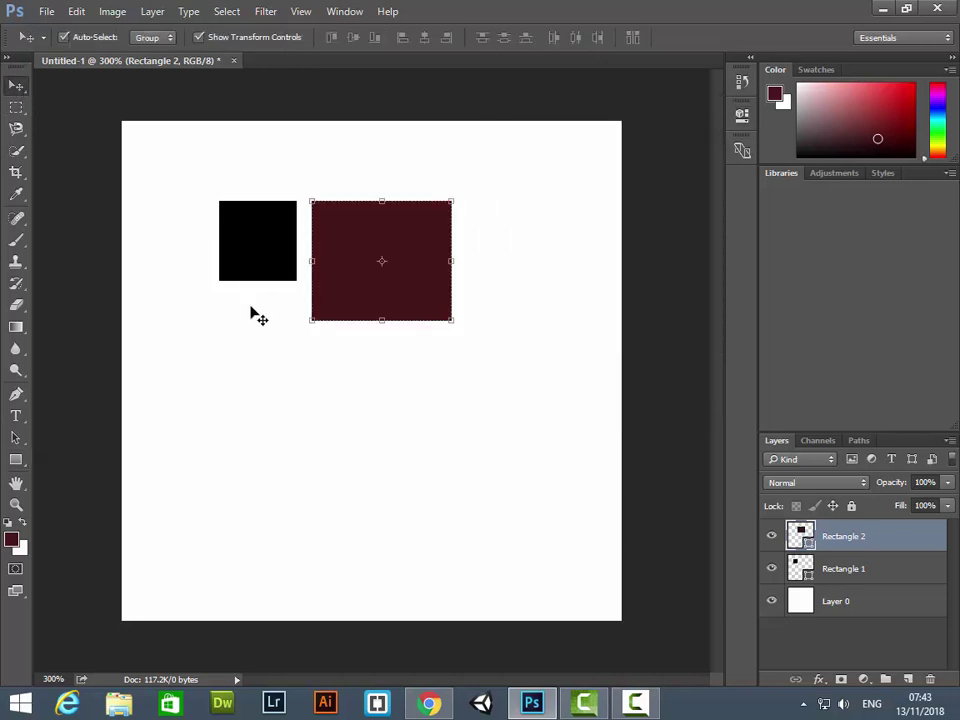
{"action": "left_click", "coordinate": [270, 364]}
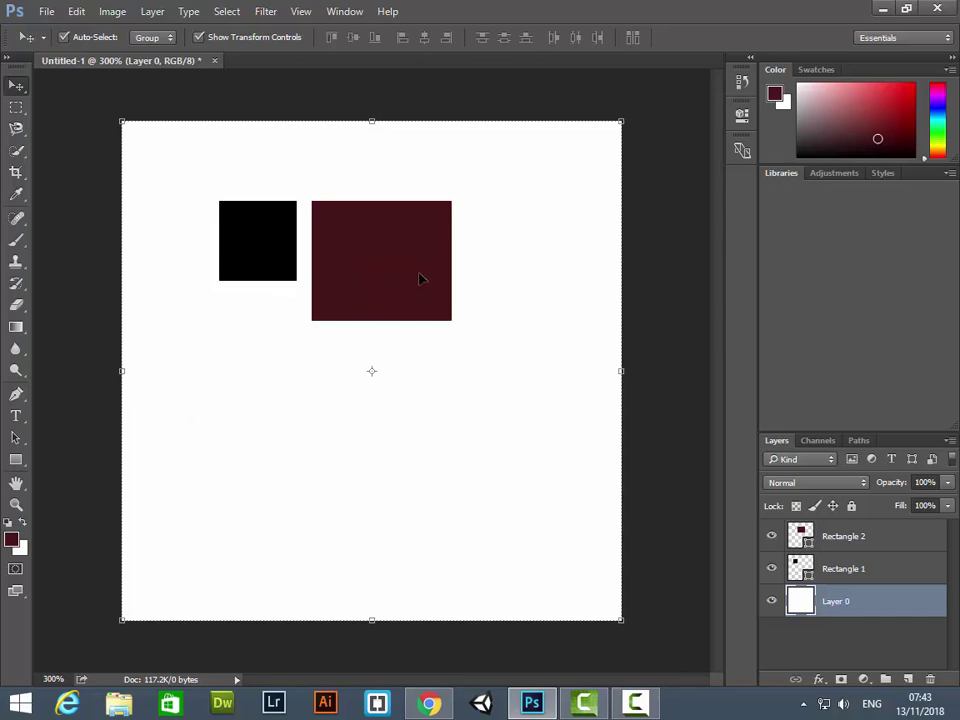
Set the foreground to pure red ff0000, then eyedropper the maroon rectangle back as foreground.
{"action": "left_click", "coordinate": [22, 199]}
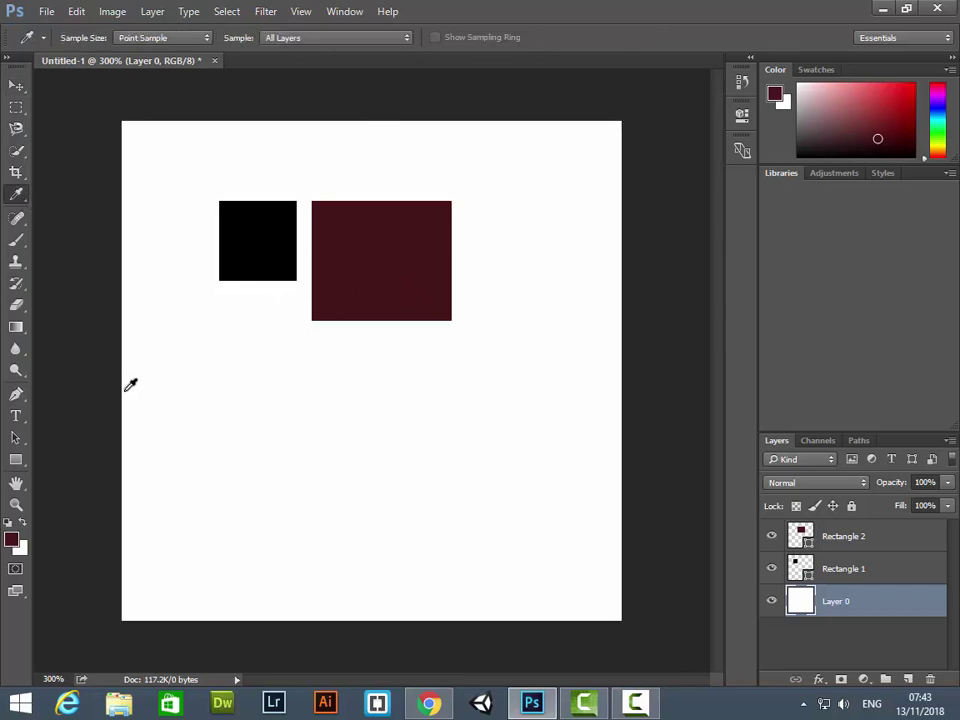
{"action": "left_click", "coordinate": [12, 542]}
{"action": "type", "text": "ff0000"}
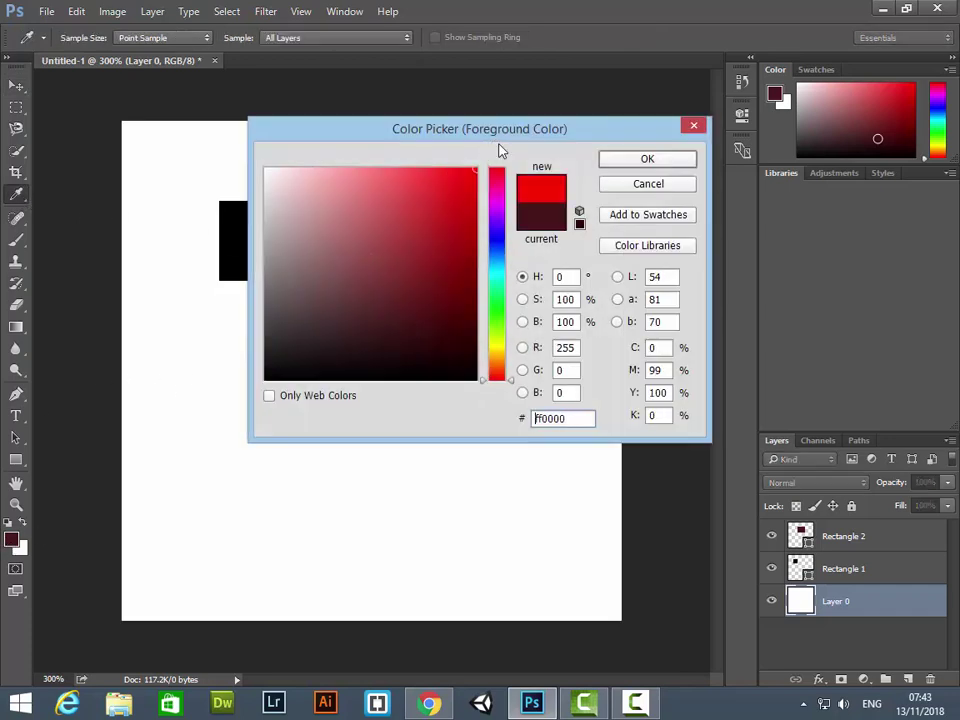
{"action": "left_click", "coordinate": [682, 164]}
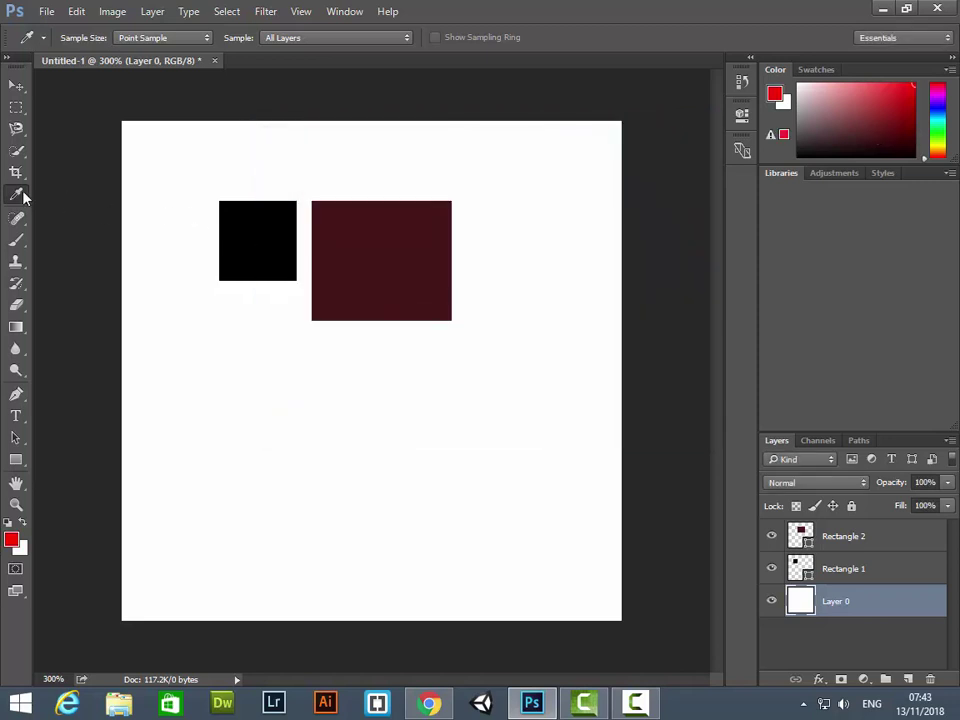
{"action": "left_click", "coordinate": [420, 241]}
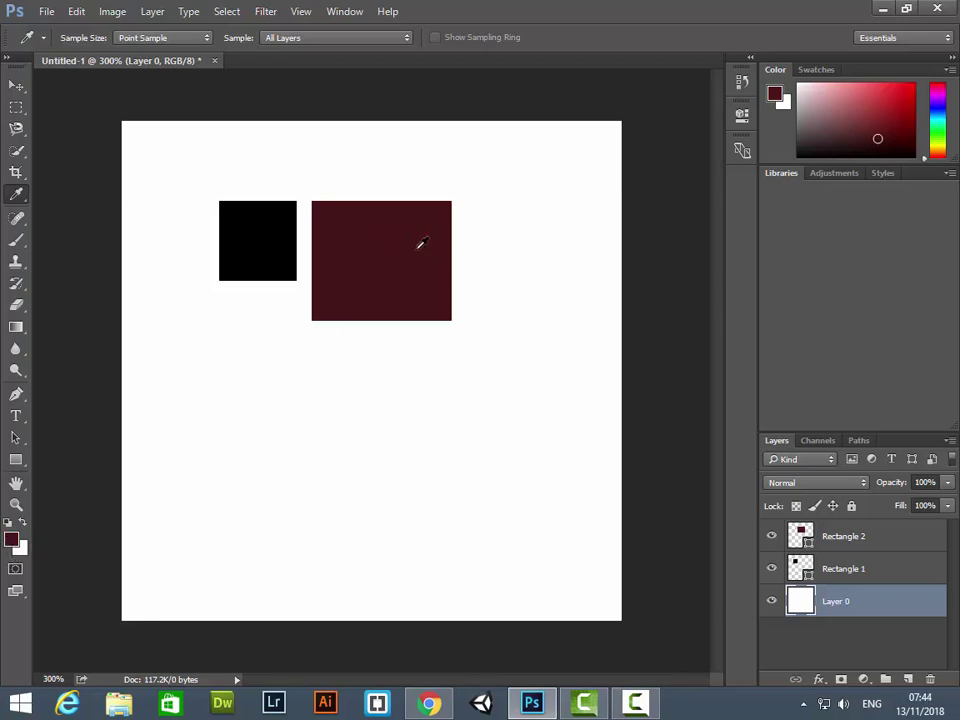
{"action": "right_click", "coordinate": [23, 204]}
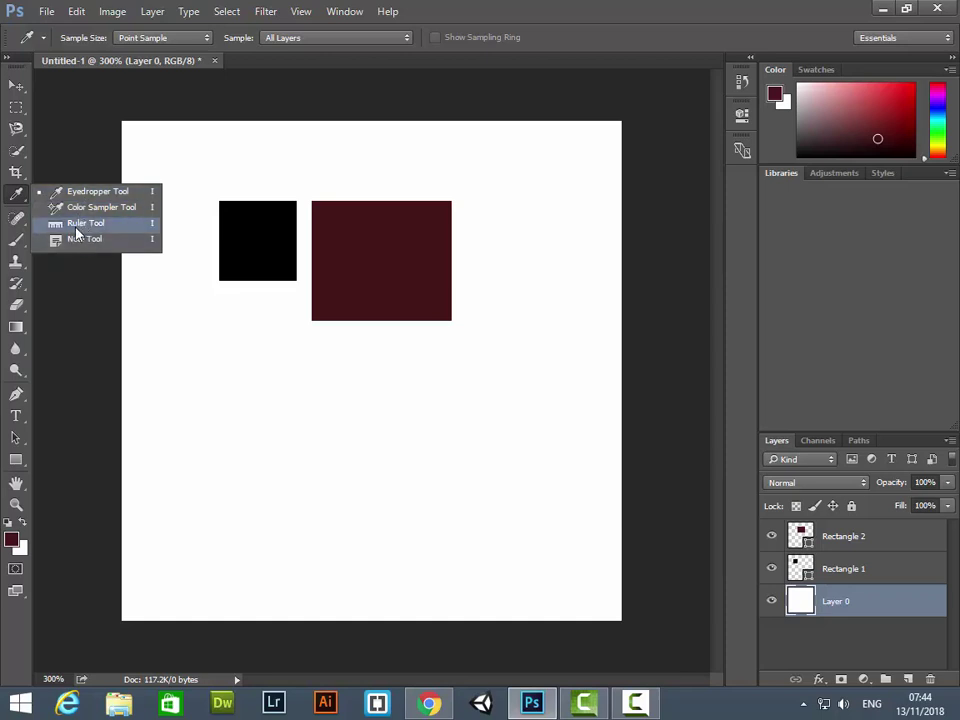
Zoom in and draw a vertical Ruler Tool line down the maroon rectangle, then reselect the Eyedropper.
{"action": "left_click", "coordinate": [80, 225]}
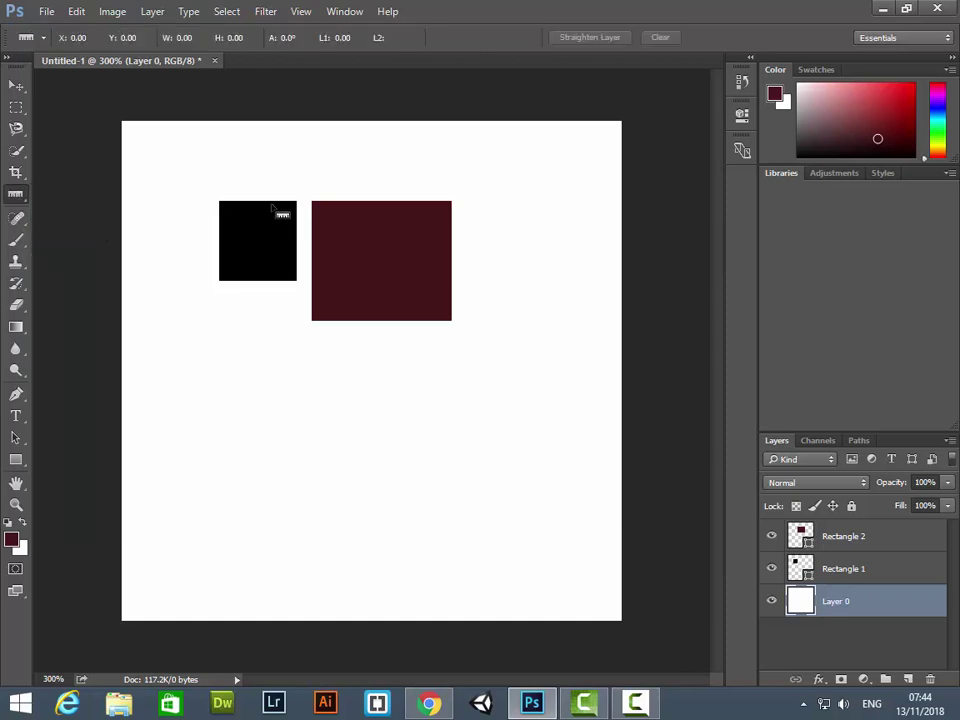
{"action": "key", "text": "ctrl+plus"}
{"action": "key", "text": "ctrl+plus"}
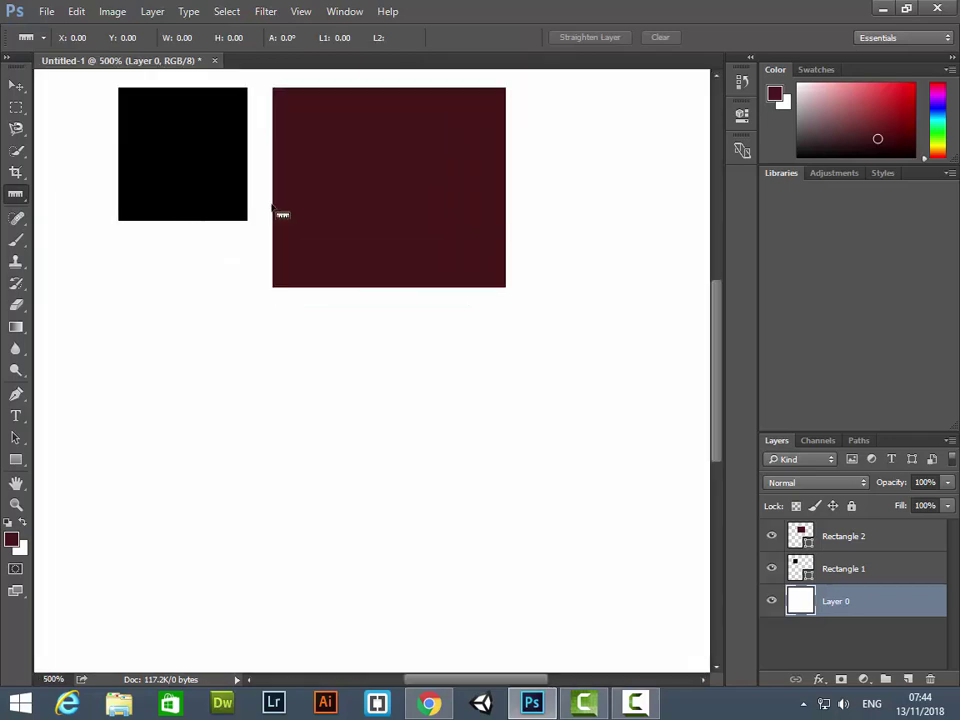
{"action": "left_click_drag", "start_coordinate": [324, 139], "coordinate": [315, 246]}
{"action": "key", "text": "ctrl+plus"}
{"action": "key", "text": "ctrl+plus"}
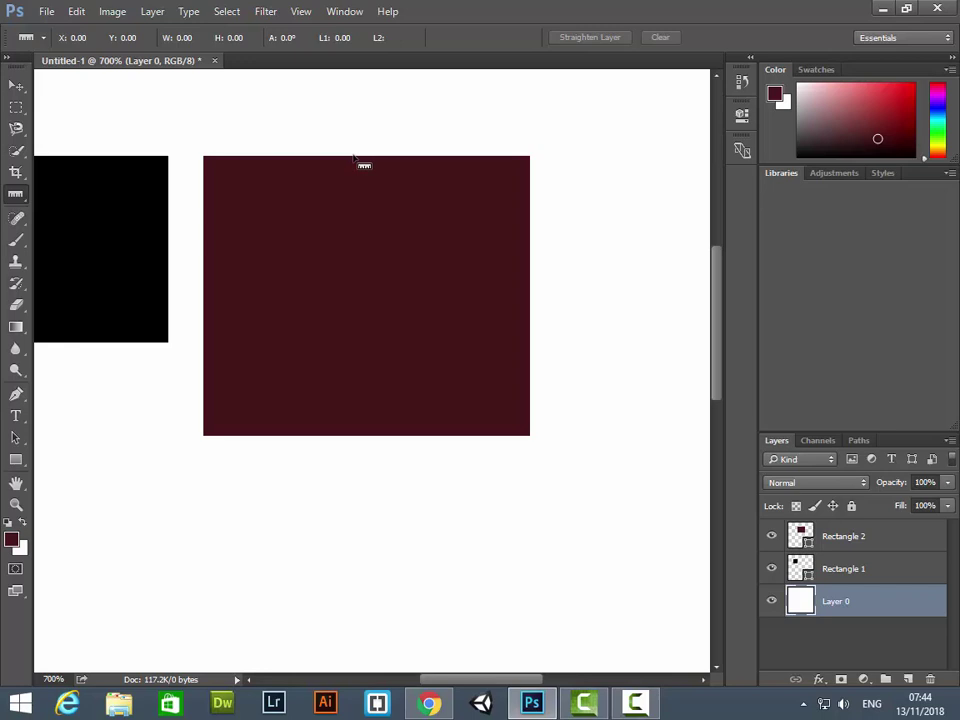
{"action": "left_click_drag", "start_coordinate": [353, 157], "coordinate": [355, 436]}
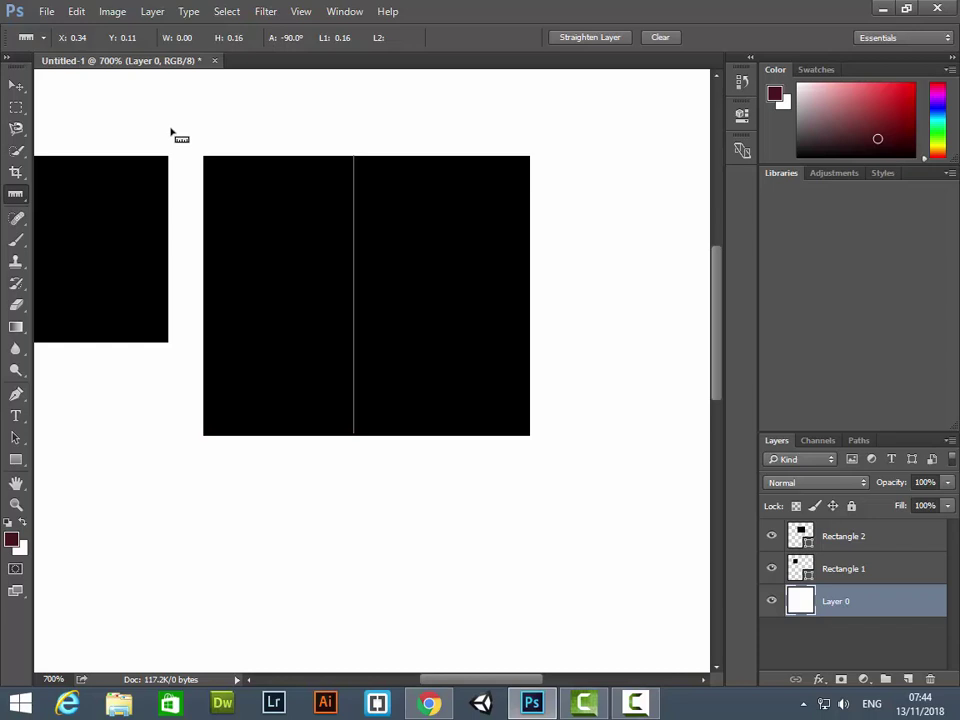
{"action": "left_click", "coordinate": [16, 85]}
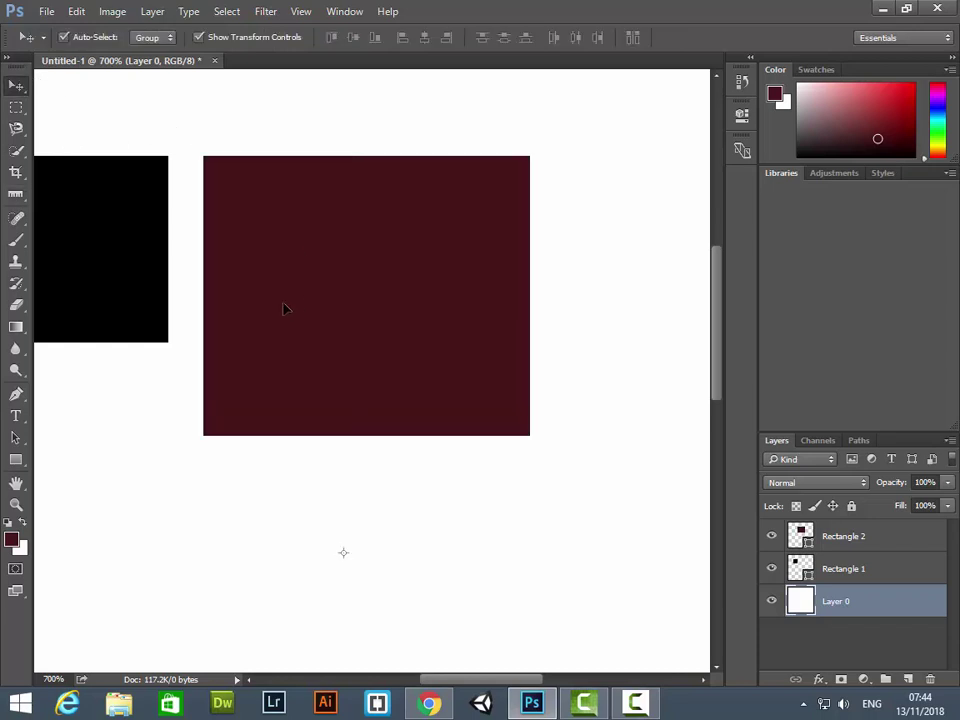
{"action": "left_click", "coordinate": [18, 195]}
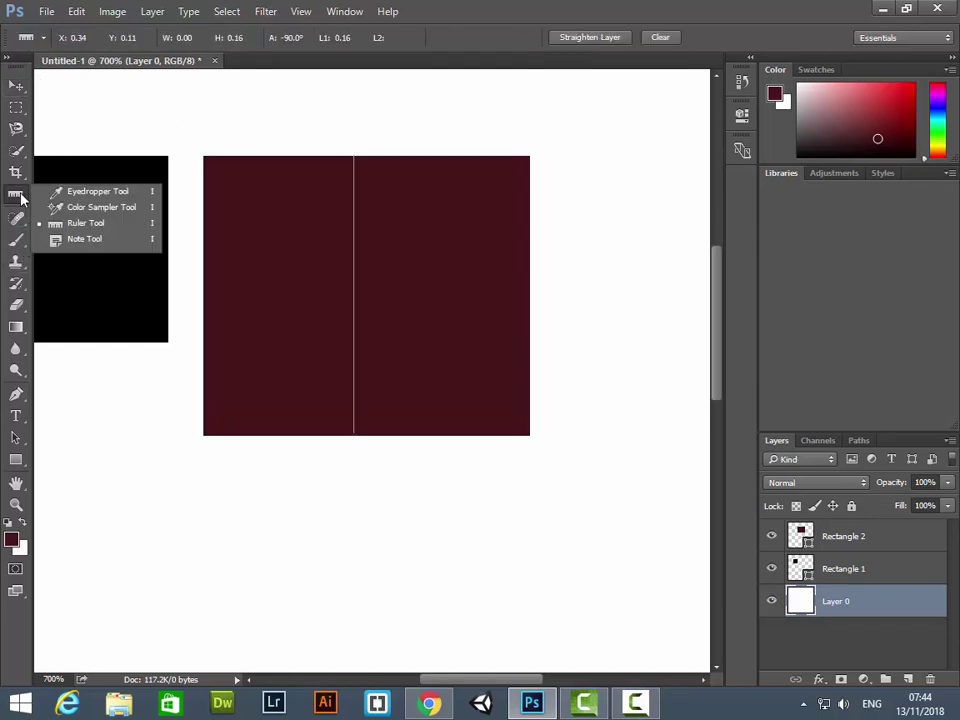
{"action": "left_click", "coordinate": [66, 193]}
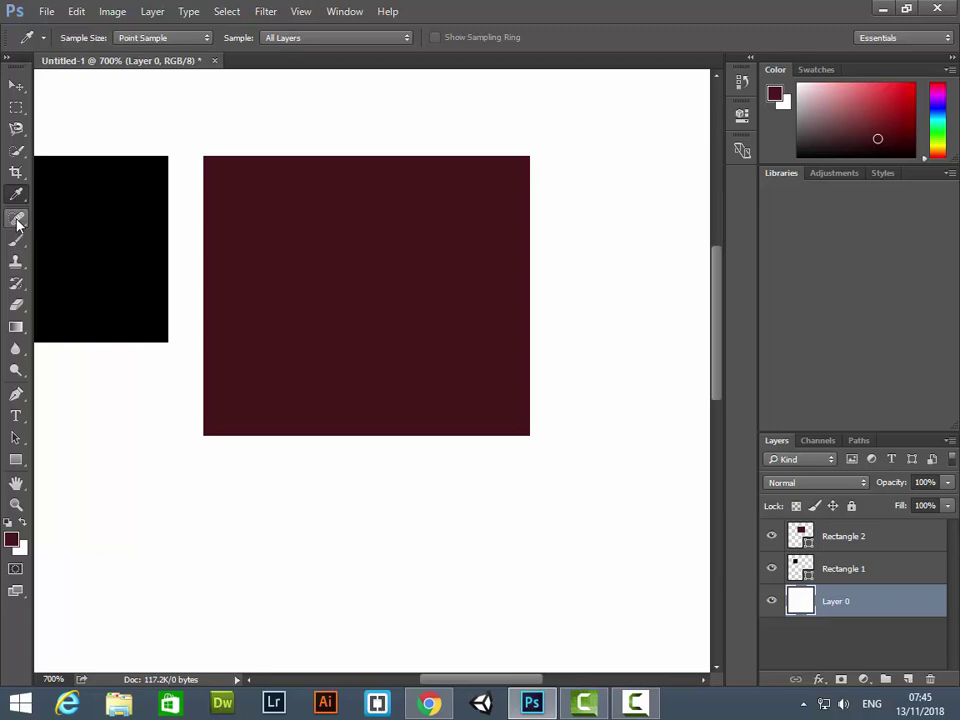
Open the portrait JPG from New Volume (G:) > effect > EOSMISC.
{"action": "key", "text": "ctrl+o"}
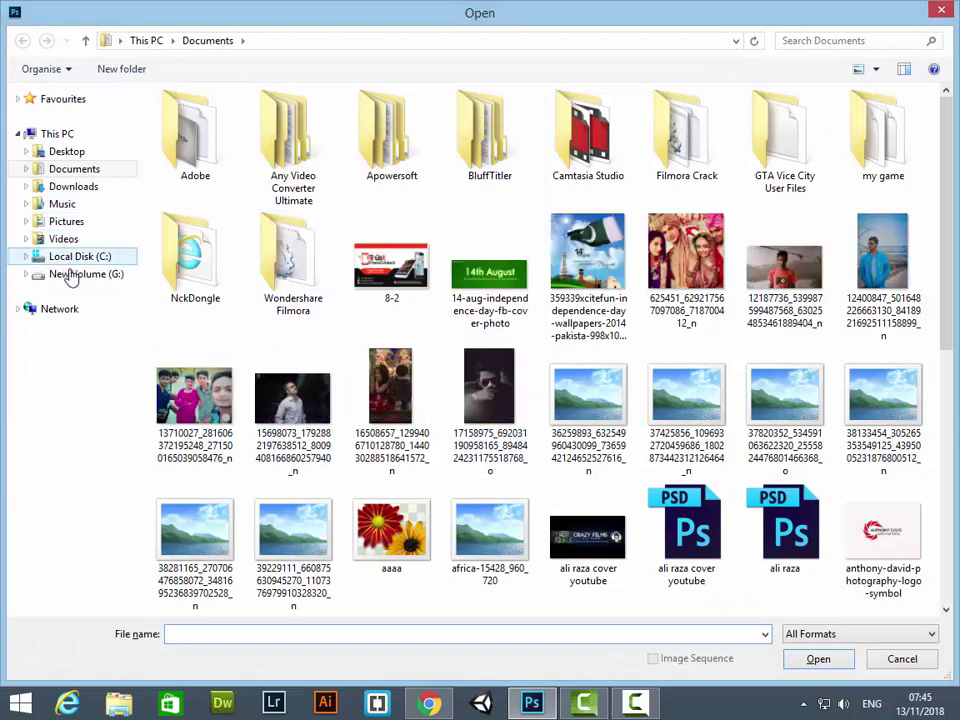
{"action": "left_click", "coordinate": [70, 275]}
{"action": "double_click", "coordinate": [288, 165]}
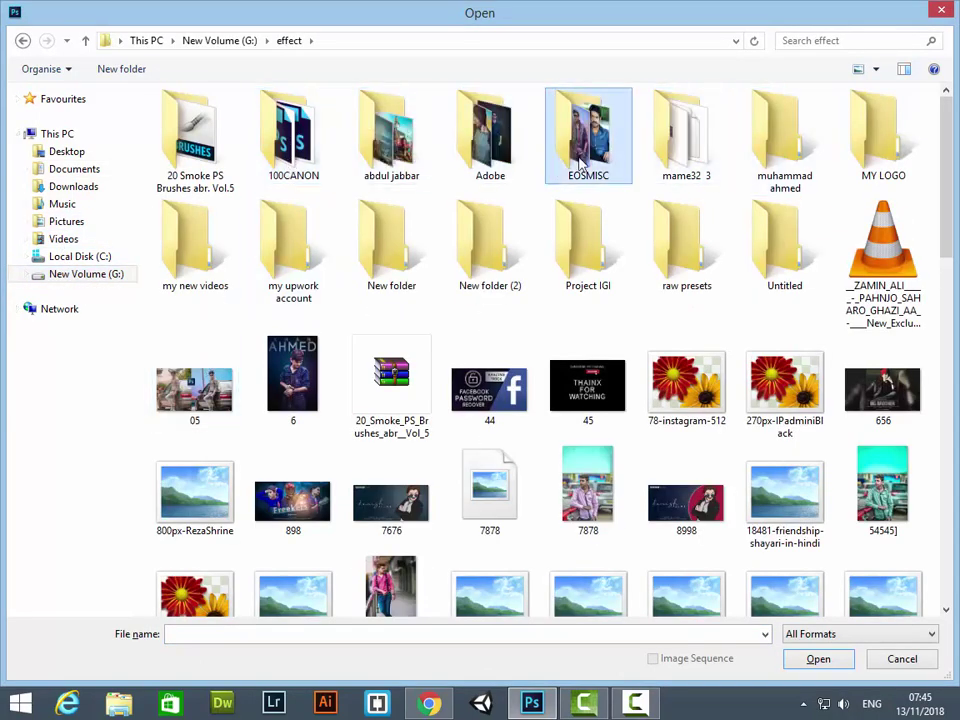
{"action": "double_click", "coordinate": [583, 165]}
{"action": "left_click", "coordinate": [463, 139]}
{"action": "double_click", "coordinate": [546, 139]}
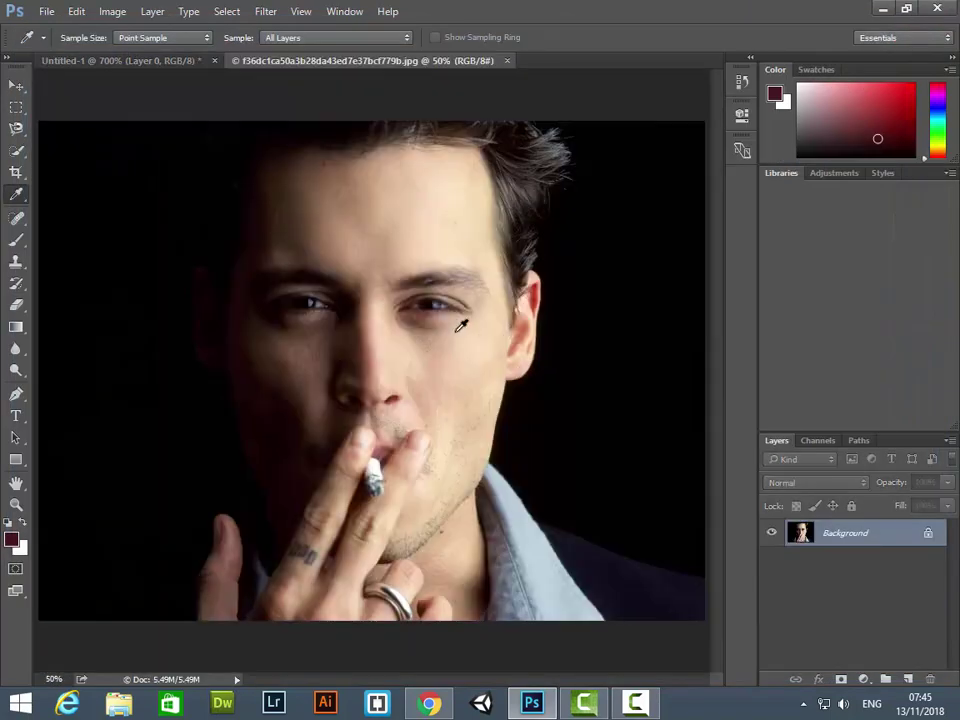
Zoom into the face and spot-heal the blemish on the cheek.
{"action": "key", "text": "ctrl+plus"}
{"action": "key", "text": "ctrl+plus"}
{"action": "key", "text": "ctrl+plus"}
{"action": "key", "text": "ctrl+plus"}
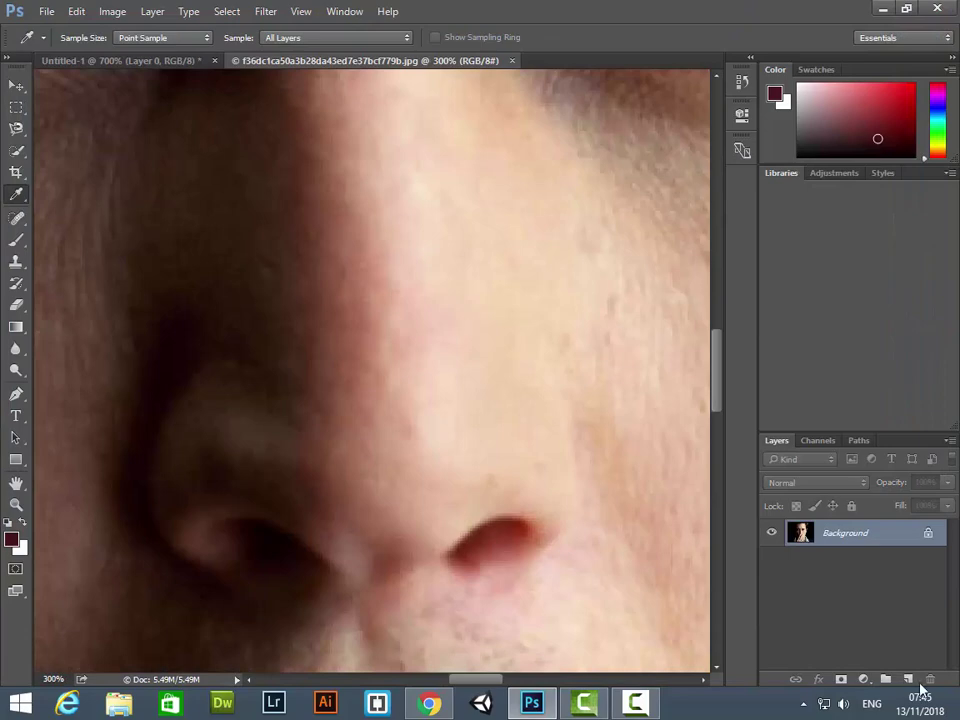
{"action": "left_click_drag", "start_coordinate": [516, 285], "coordinate": [141, 272]}
{"action": "mouse_move", "coordinate": [343, 392]}
{"action": "left_mouse_down"}
{"action": "mouse_move", "coordinate": [389, 293]}
{"action": "mouse_move", "coordinate": [441, 491]}
{"action": "left_mouse_up"}
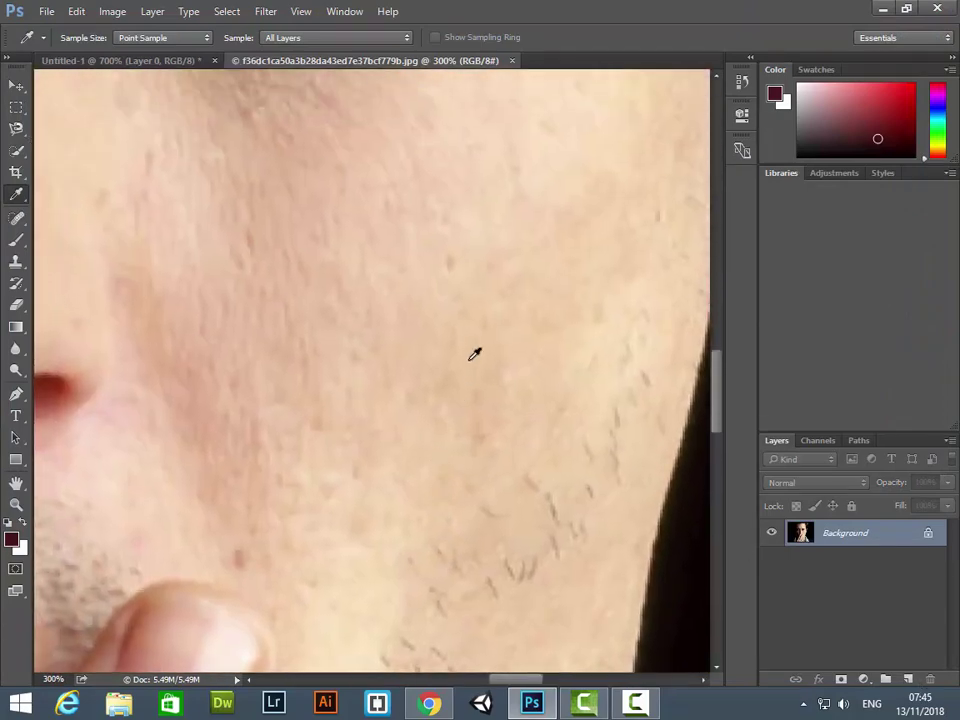
{"action": "left_click", "coordinate": [14, 222]}
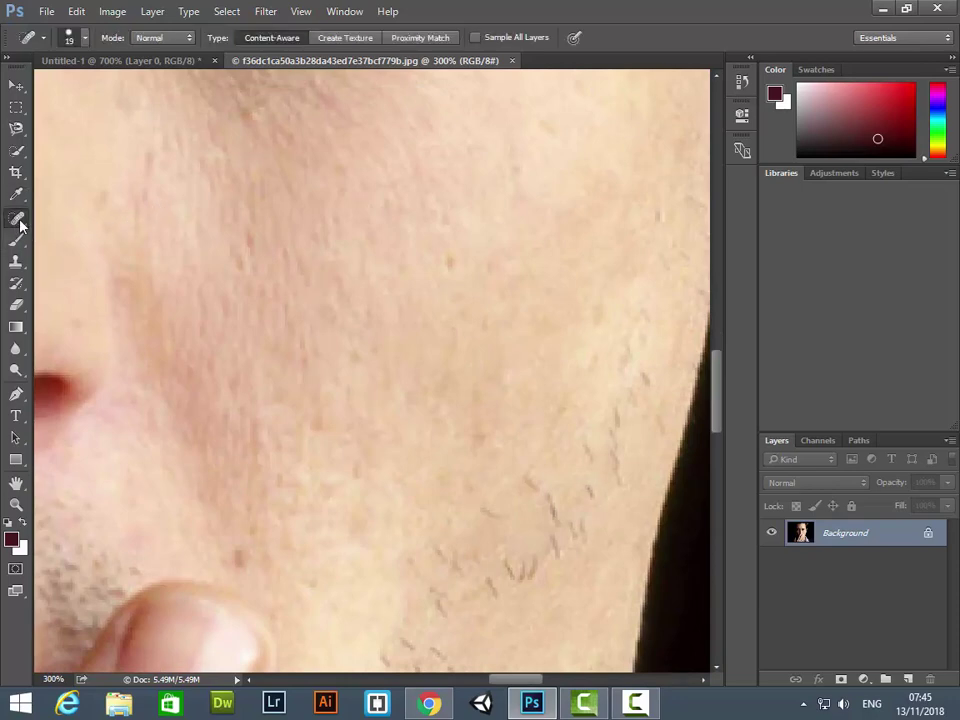
{"action": "left_click", "coordinate": [451, 265]}
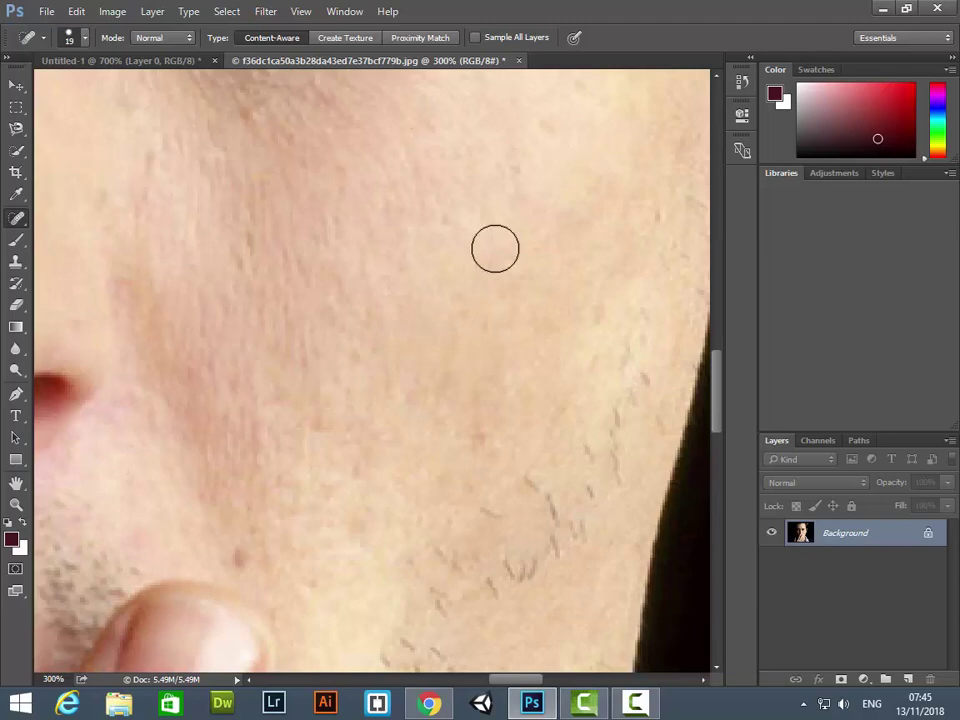
Return to 200% zoom, pan up to the forehead and spot-heal a blemish there.
{"action": "key", "text": "ctrl+minus"}
{"action": "key", "text": "ctrl+minus"}
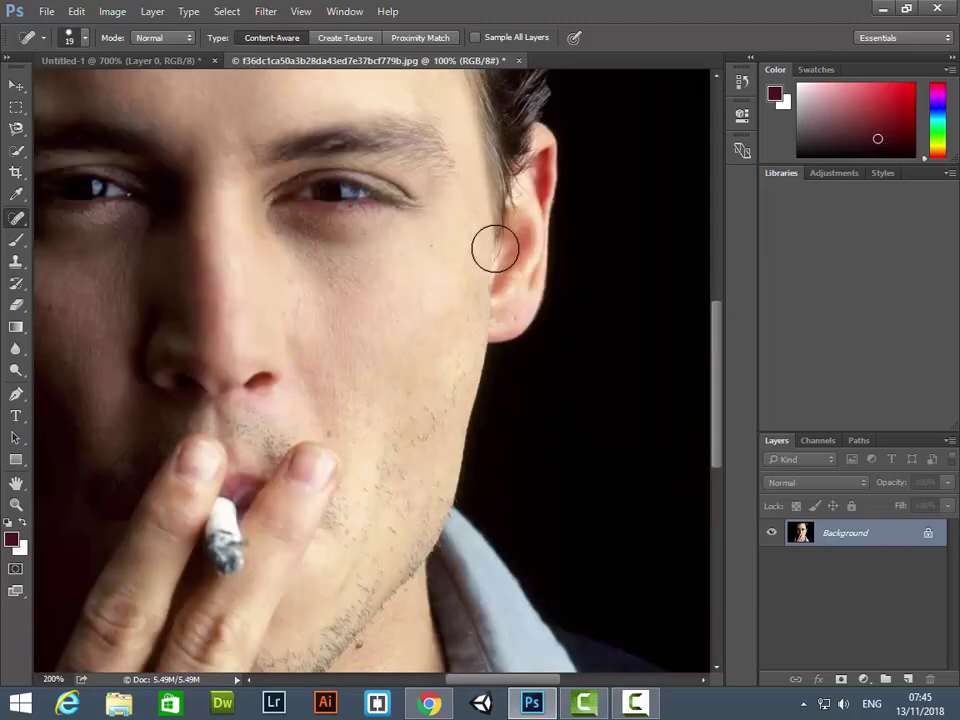
{"action": "key", "text": "ctrl+plus"}
{"action": "key", "text": "ctrl+minus"}
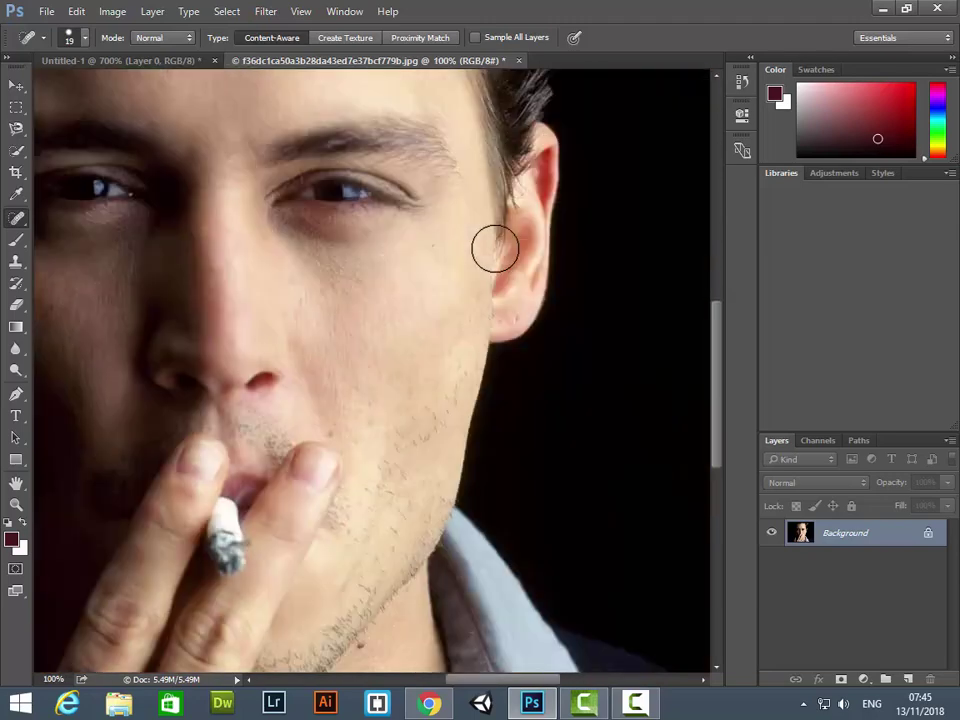
{"action": "key", "text": "ctrl+minus"}
{"action": "key", "text": "ctrl+plus"}
{"action": "key", "text": "ctrl+plus"}
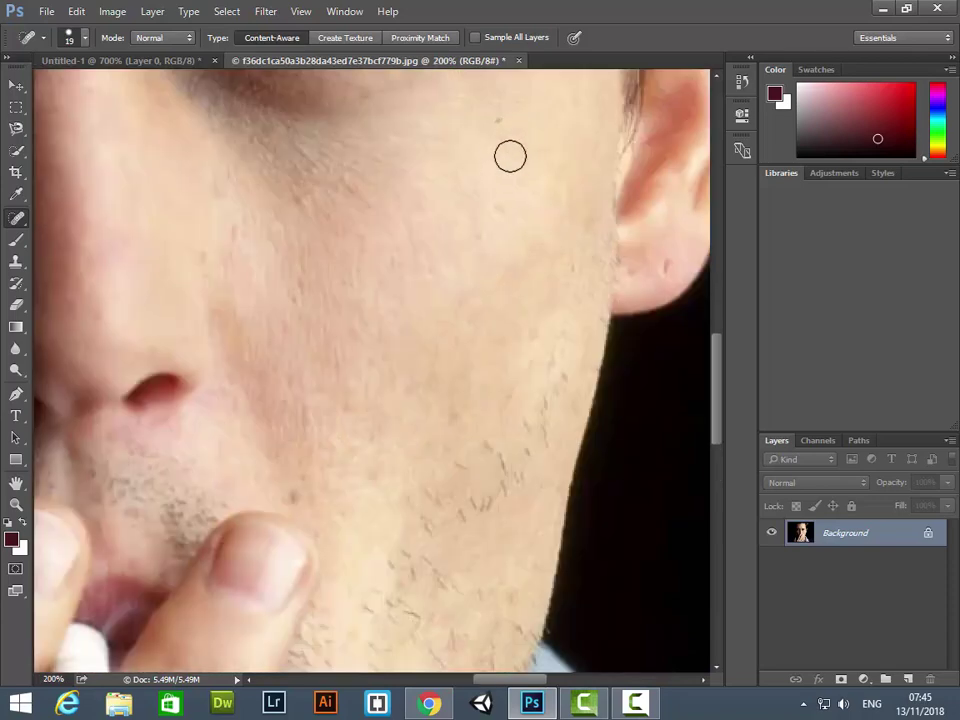
{"action": "left_click_drag", "start_coordinate": [510, 122], "coordinate": [420, 414]}
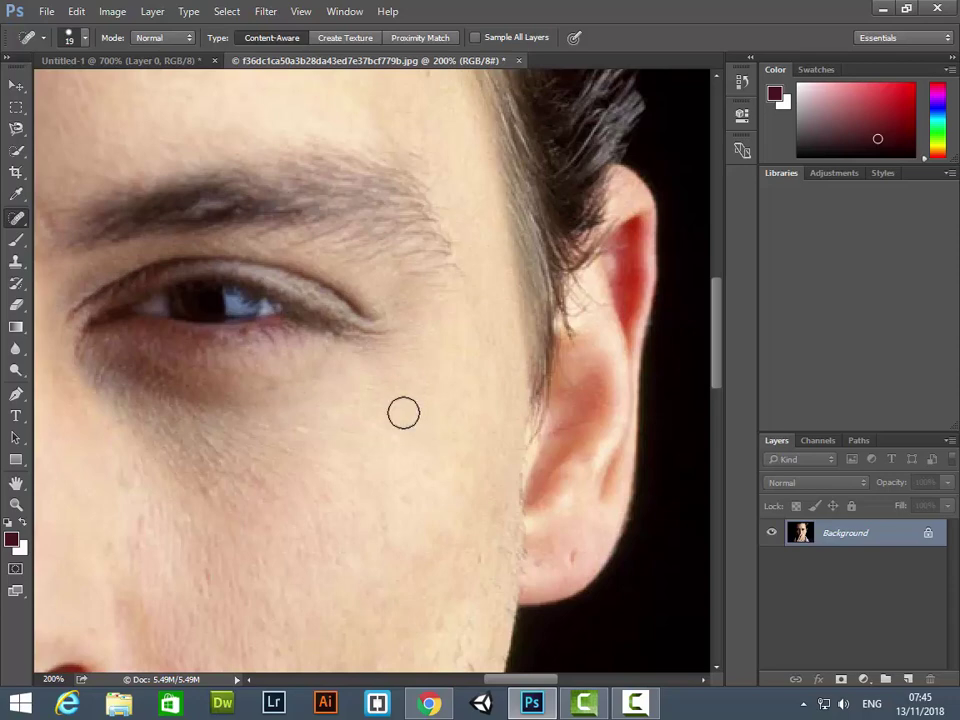
{"action": "mouse_move", "coordinate": [298, 508]}
{"action": "left_mouse_down"}
{"action": "mouse_move", "coordinate": [401, 300]}
{"action": "mouse_move", "coordinate": [450, 240]}
{"action": "left_mouse_up"}
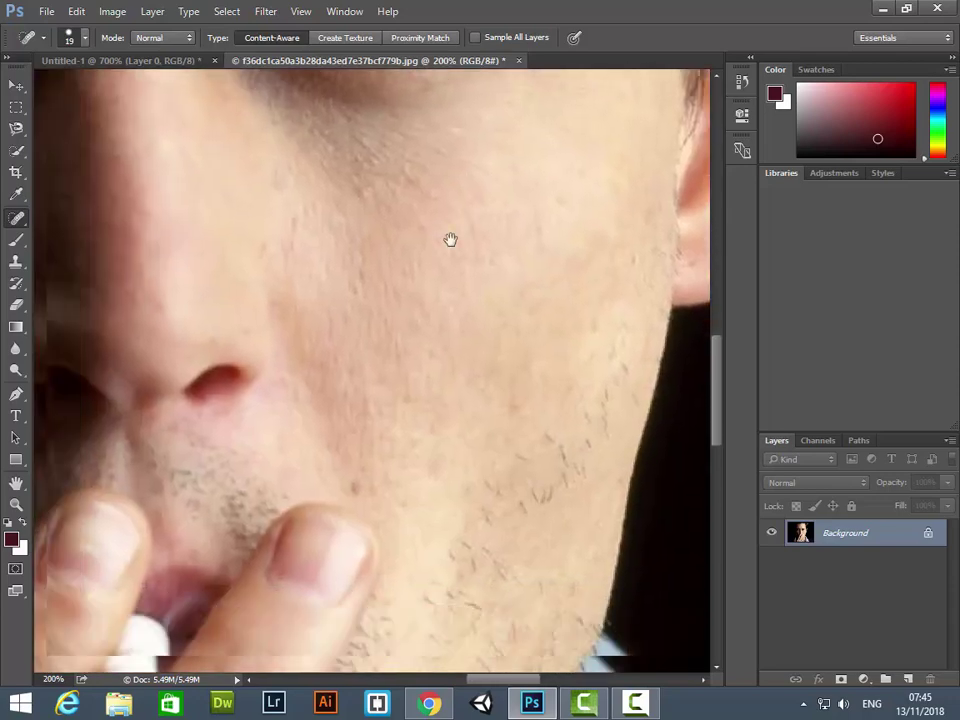
{"action": "left_click_drag", "start_coordinate": [407, 416], "coordinate": [420, 371]}
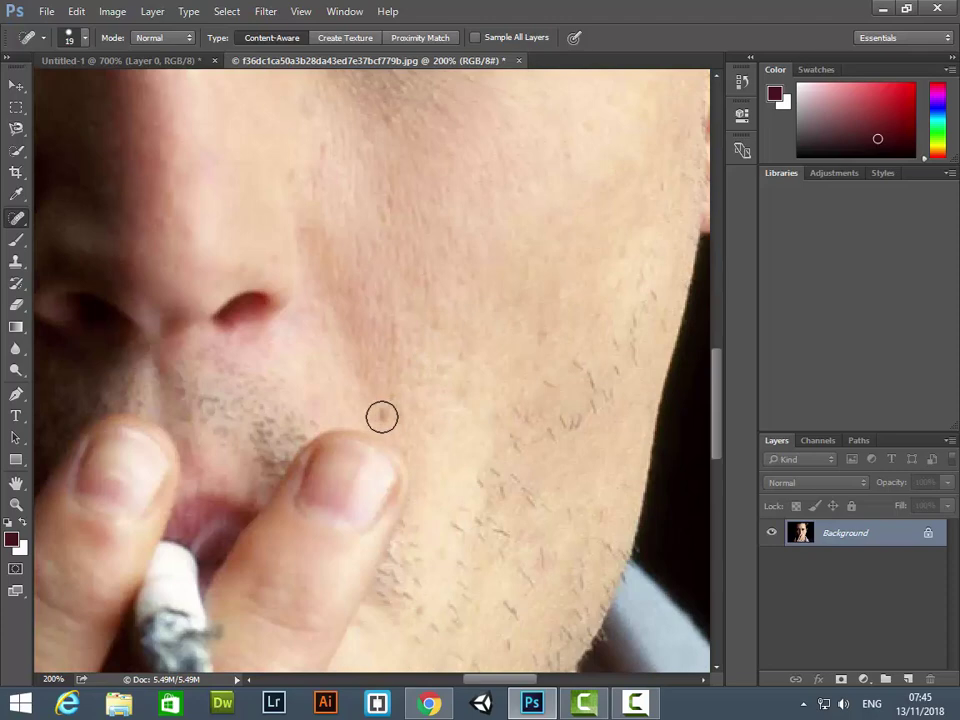
{"action": "left_click_drag", "start_coordinate": [437, 349], "coordinate": [447, 693]}
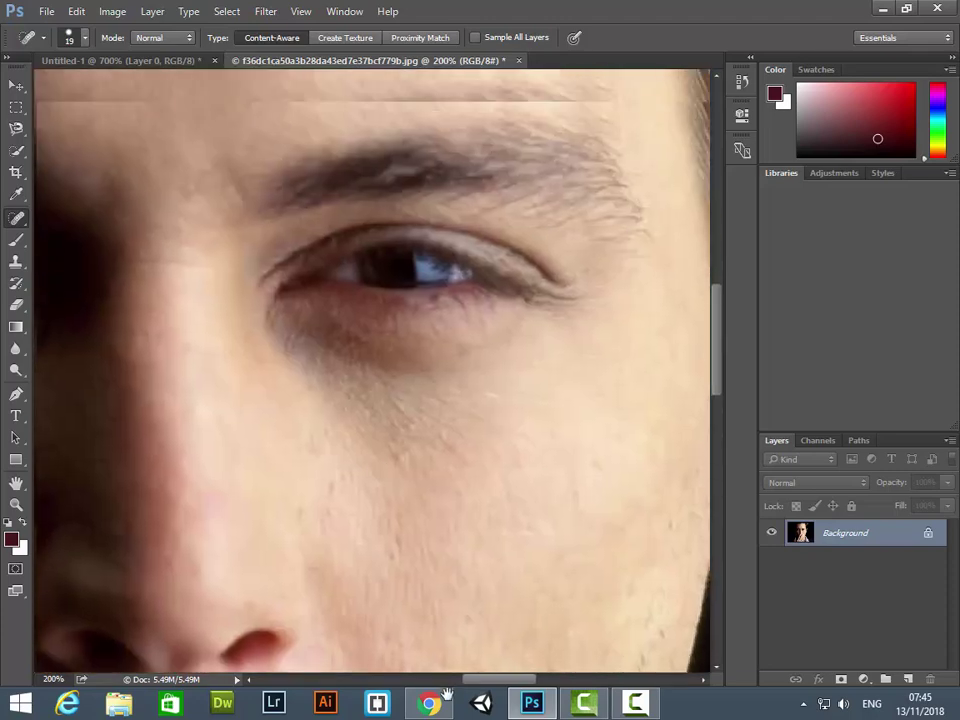
{"action": "scroll", "coordinate": [221, 195], "scroll_direction": "up", "scroll_amount": 5}
{"action": "scroll", "coordinate": [349, 272], "scroll_direction": "up", "scroll_amount": 2}
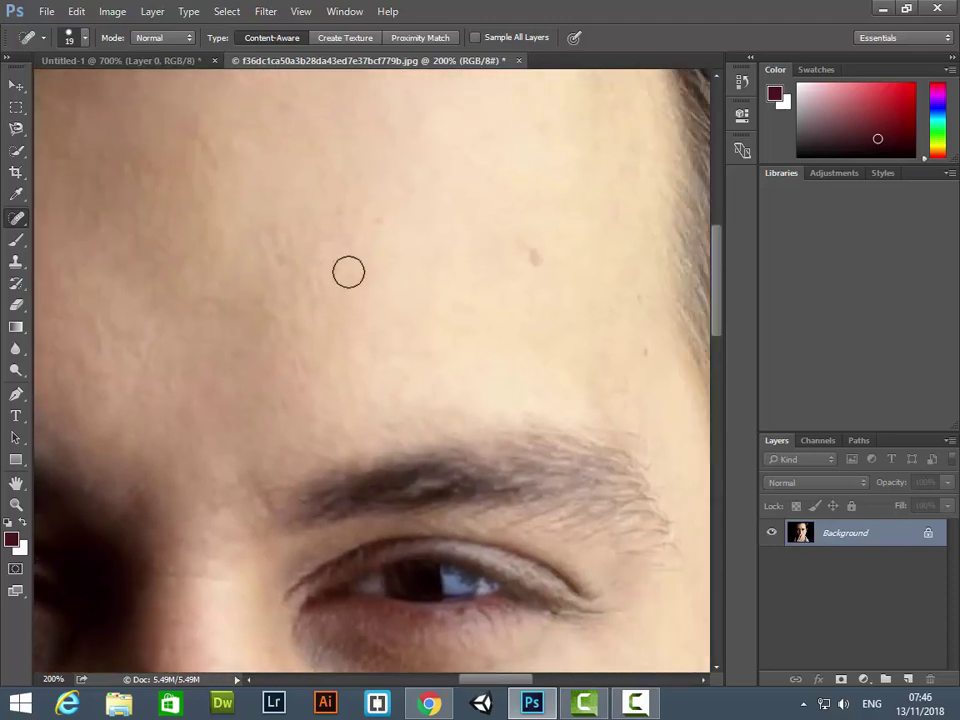
{"action": "left_click", "coordinate": [534, 257]}
Spot-heal another blemish elsewhere on the forehead.
{"action": "left_click_drag", "start_coordinate": [534, 257], "coordinate": [379, 175]}
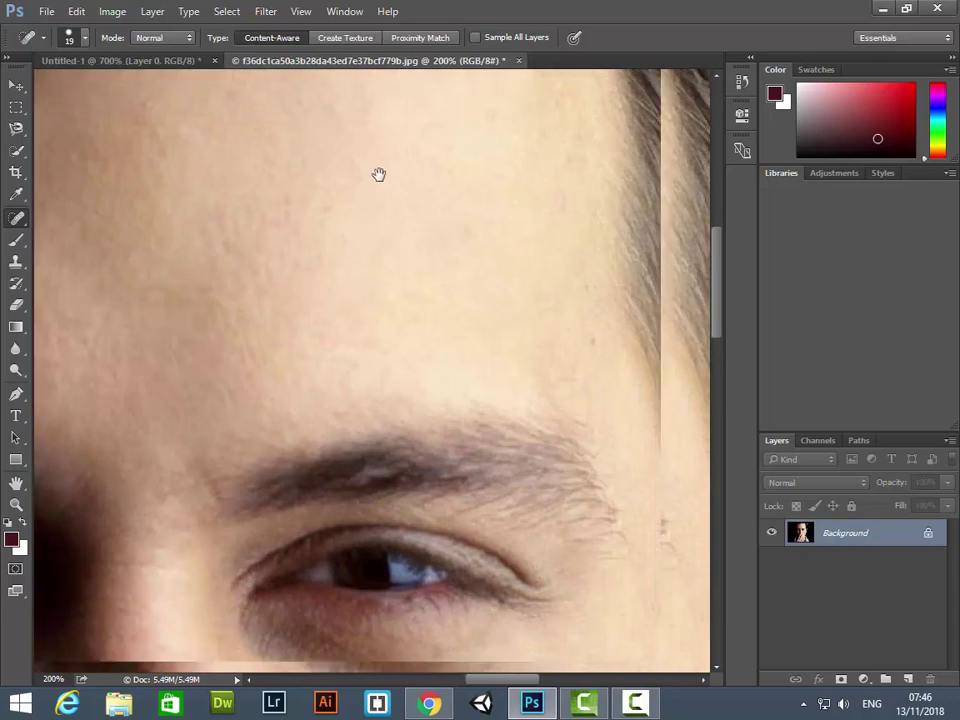
{"action": "scroll", "coordinate": [319, 450], "scroll_direction": "down", "scroll_amount": 5}
{"action": "scroll", "coordinate": [482, 195], "scroll_direction": "down", "scroll_amount": 5}
{"action": "scroll", "coordinate": [471, 387], "scroll_direction": "down", "scroll_amount": 2}
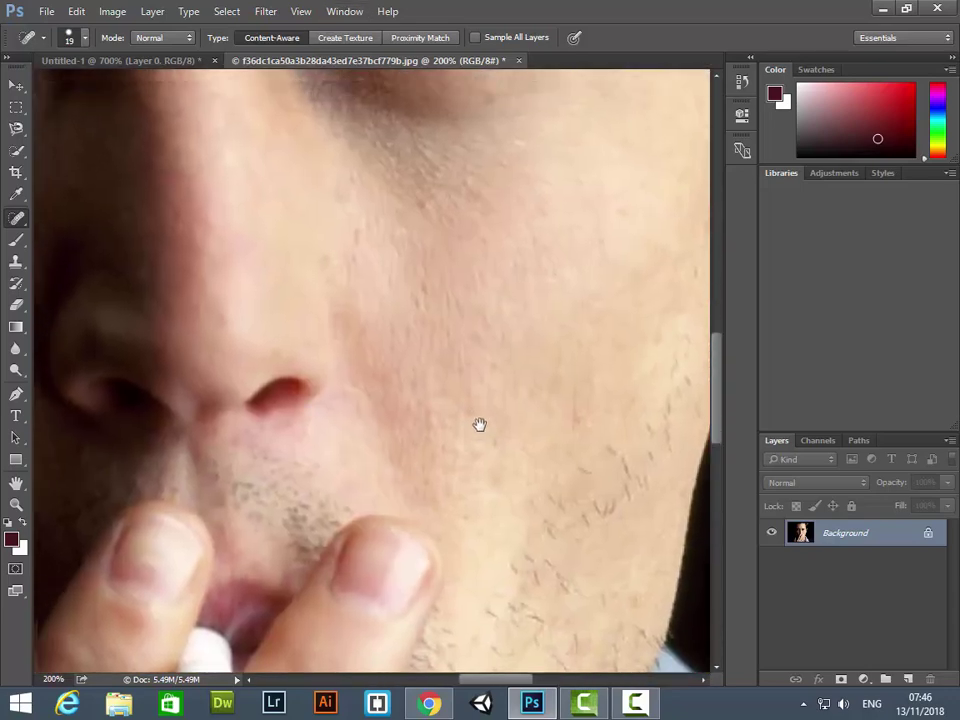
{"action": "scroll", "coordinate": [285, 257], "scroll_direction": "up", "scroll_amount": 5}
{"action": "scroll", "coordinate": [523, 444], "scroll_direction": "up", "scroll_amount": 5}
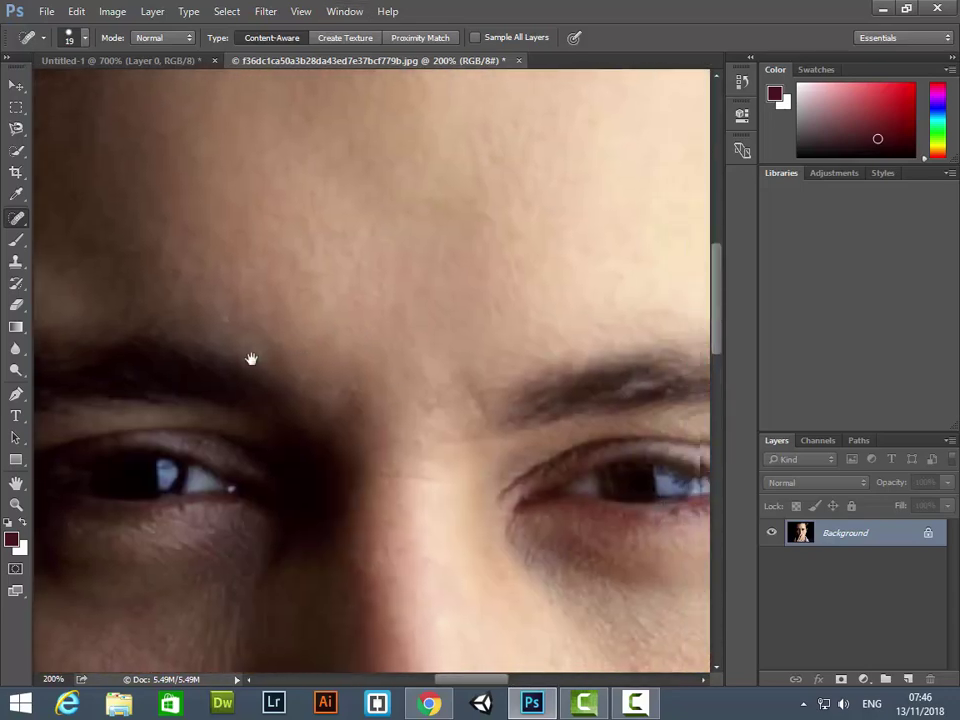
{"action": "scroll", "coordinate": [311, 257], "scroll_direction": "right", "scroll_amount": 3}
{"action": "scroll", "coordinate": [403, 274], "scroll_direction": "down", "scroll_amount": 3}
{"action": "scroll", "coordinate": [364, 319], "scroll_direction": "up", "scroll_amount": 5}
{"action": "scroll", "coordinate": [364, 319], "scroll_direction": "right", "scroll_amount": 2}
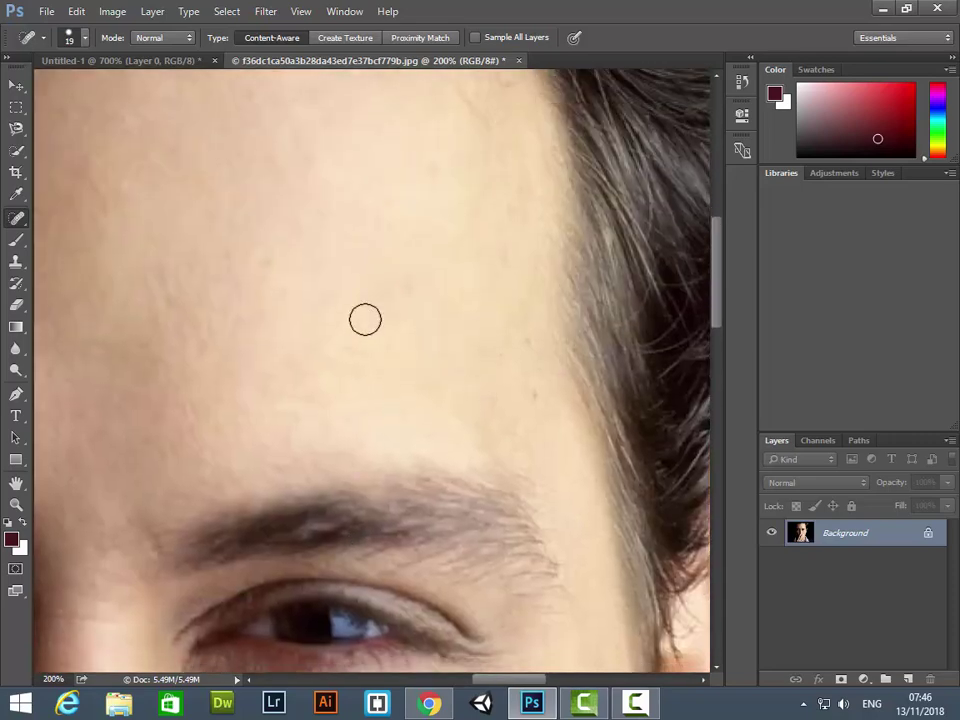
{"action": "left_click", "coordinate": [414, 289]}
Pan along the forehead near the hairline and show the healing tools flyout.
{"action": "left_click_drag", "start_coordinate": [446, 264], "coordinate": [369, 347]}
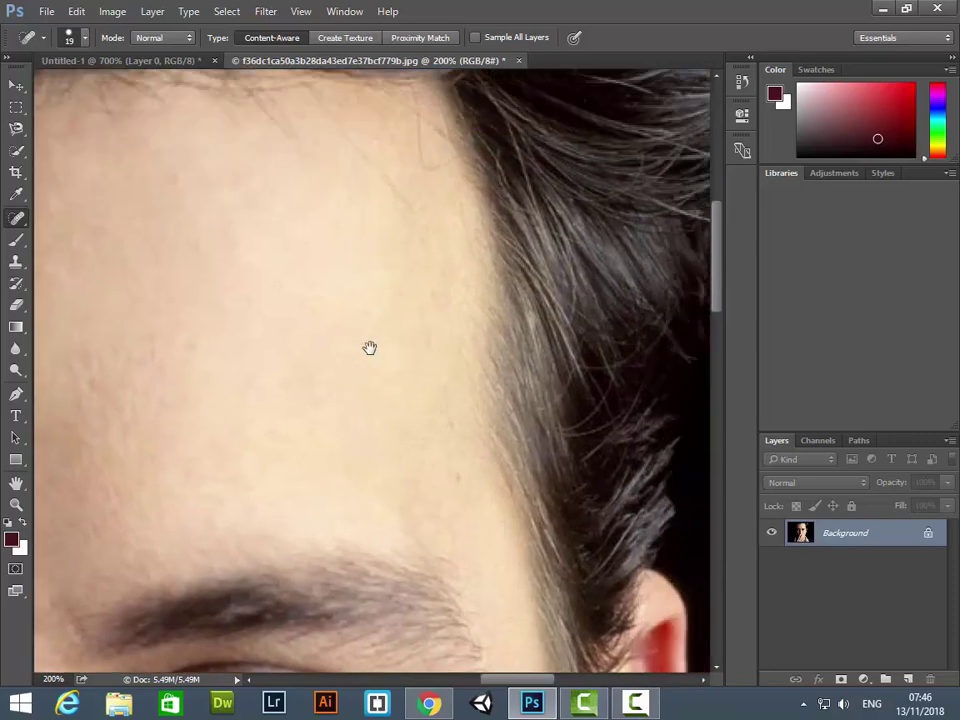
{"action": "scroll", "coordinate": [369, 347], "scroll_direction": "down", "scroll_amount": 1}
{"action": "scroll", "coordinate": [369, 347], "scroll_direction": "down", "scroll_amount": 1}
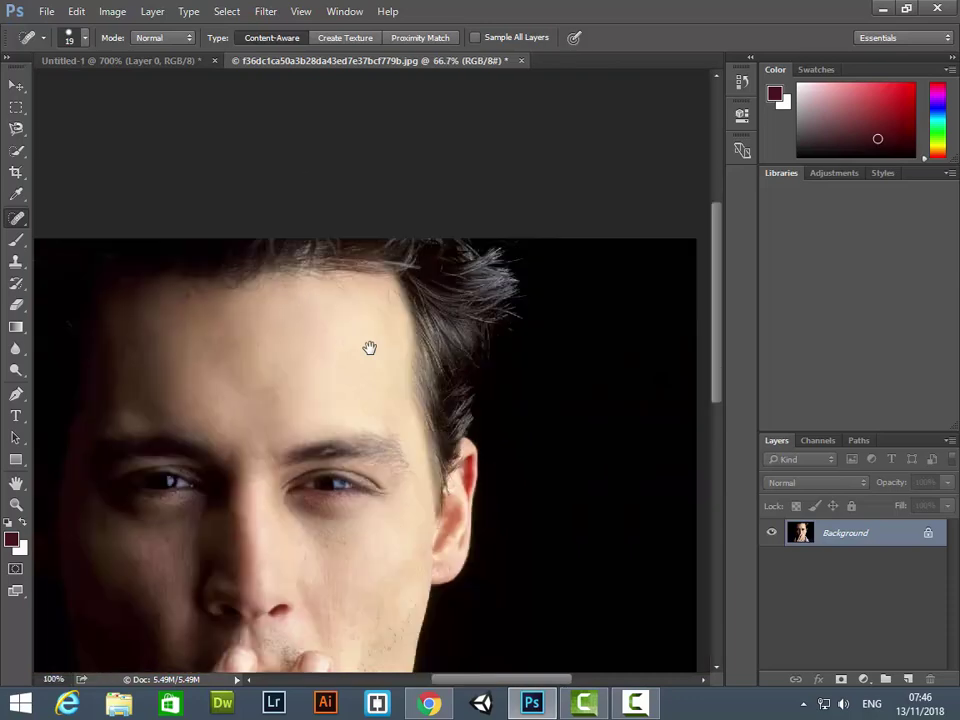
{"action": "scroll", "coordinate": [369, 347], "scroll_direction": "up", "scroll_amount": 2}
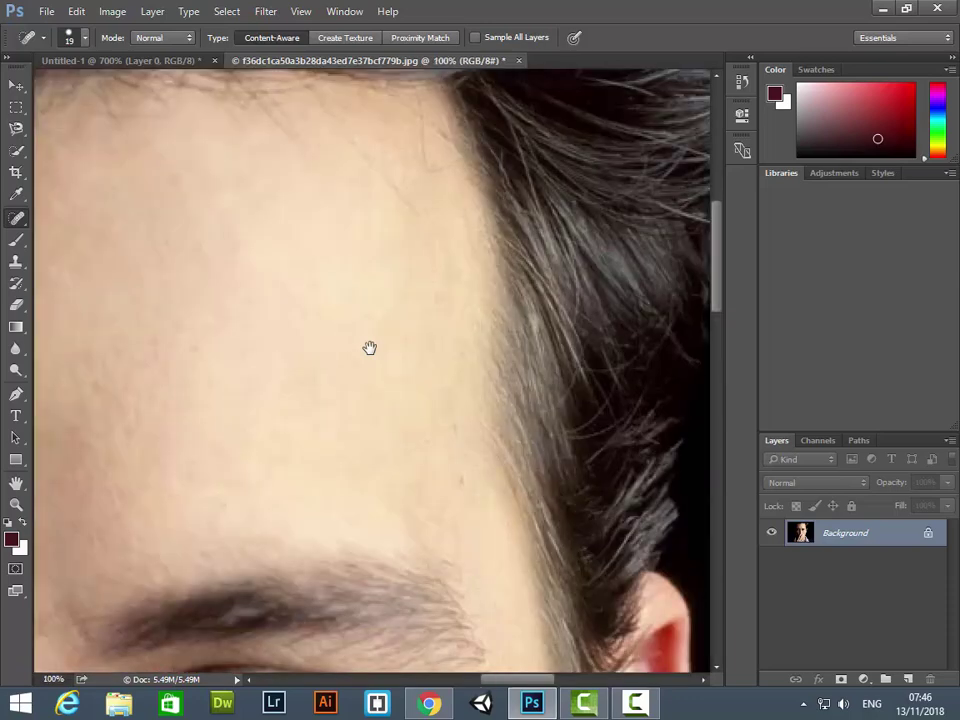
{"action": "scroll", "coordinate": [369, 347], "scroll_direction": "down", "scroll_amount": 1}
{"action": "scroll", "coordinate": [369, 347], "scroll_direction": "up", "scroll_amount": 1}
{"action": "left_click_drag", "start_coordinate": [369, 347], "coordinate": [462, 330]}
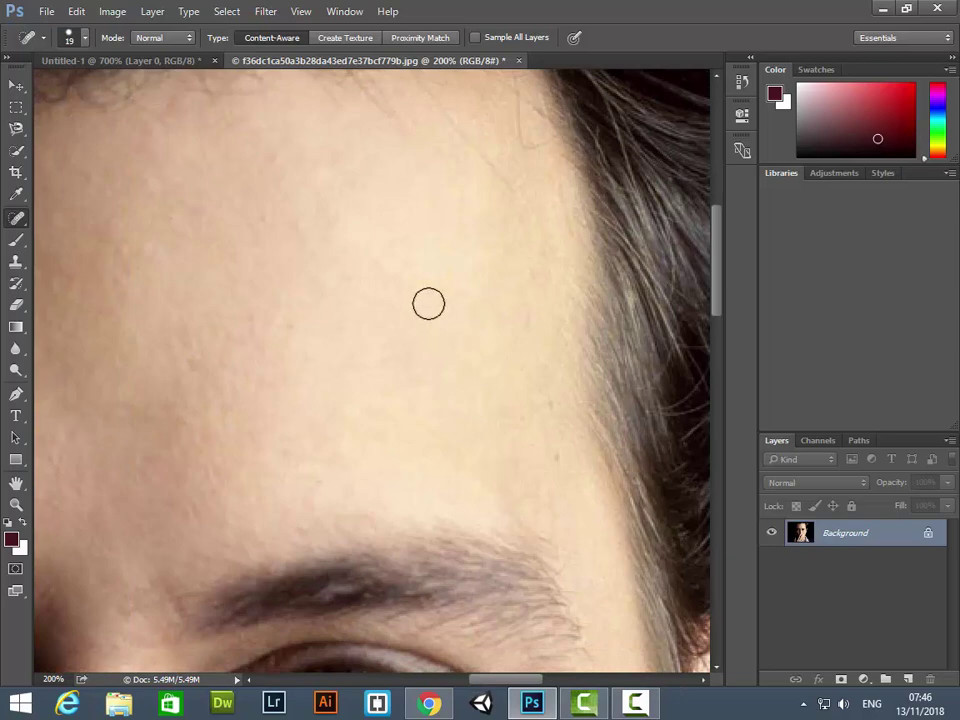
{"action": "right_click", "coordinate": [19, 222]}
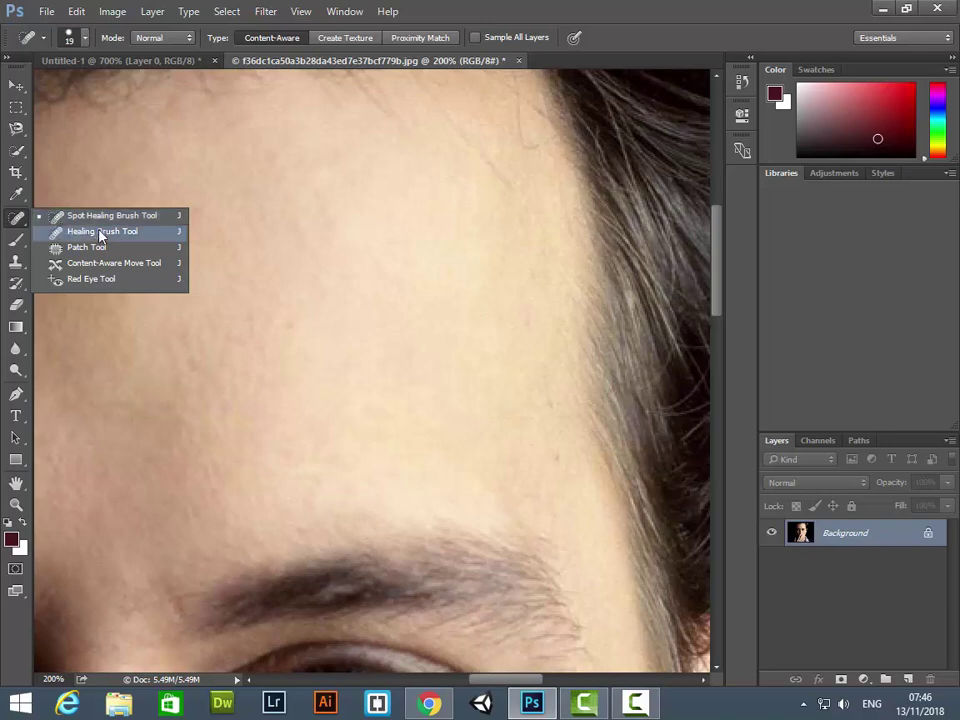
Switch to the Healing Brush and dismiss the missing source-point warning.
{"action": "left_click", "coordinate": [99, 233]}
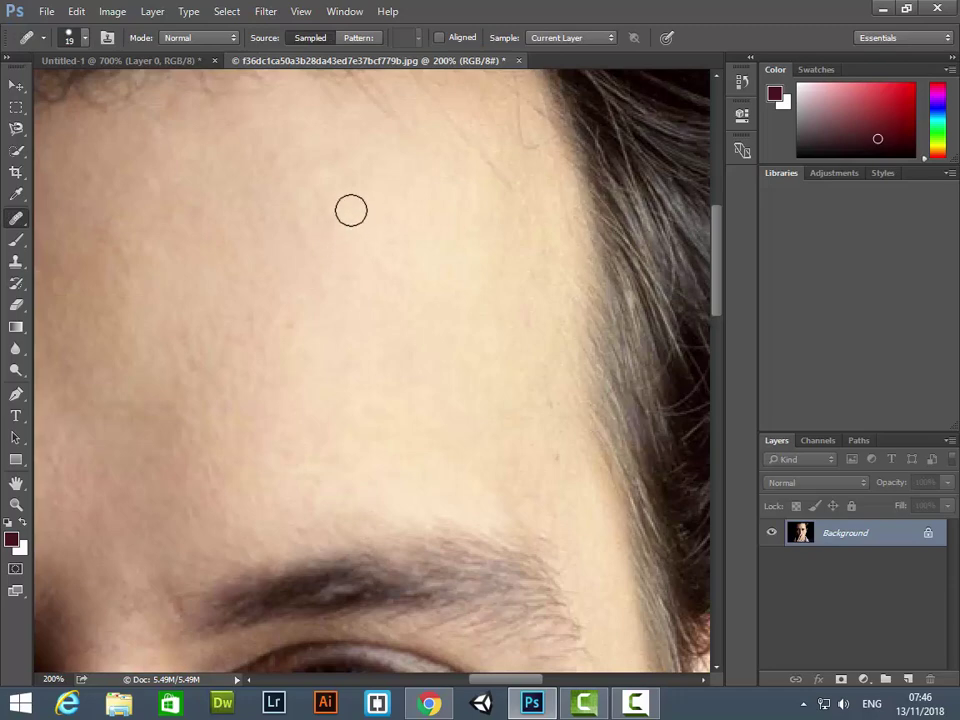
{"action": "left_click", "coordinate": [263, 152]}
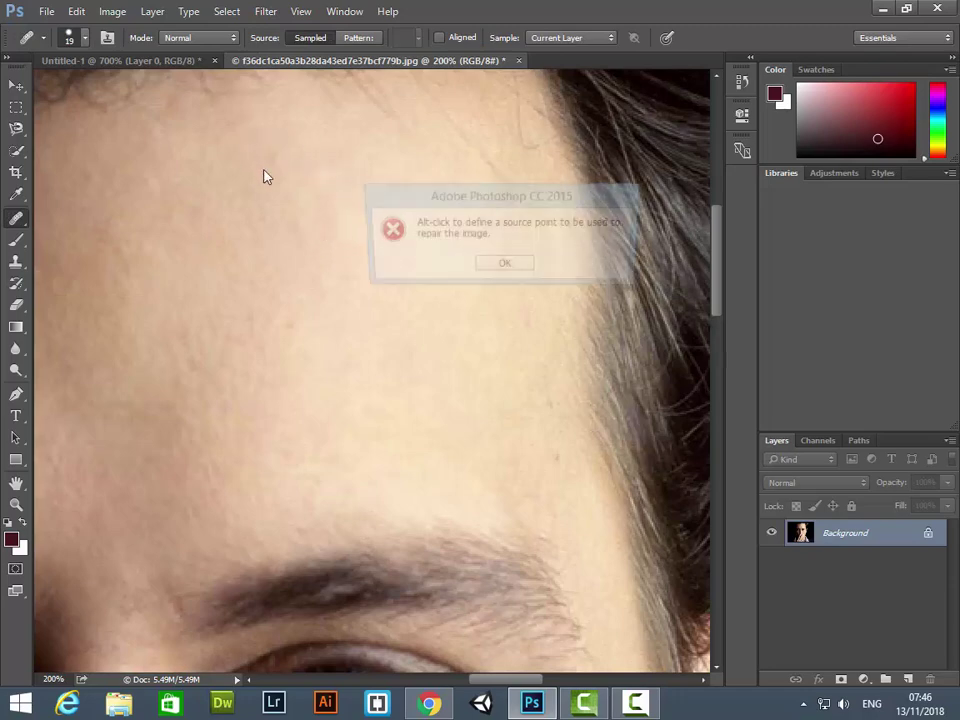
{"action": "left_click", "coordinate": [516, 268]}
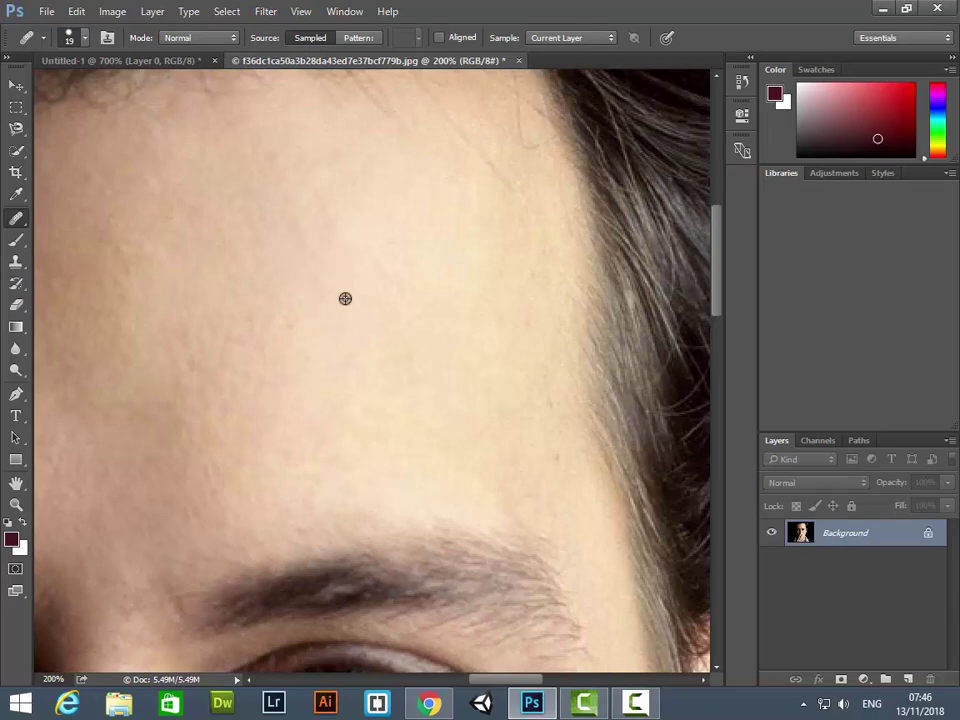
Zoom out to 100% so the forehead, eyes and nose are visible.
{"action": "key", "text": "alt+space"}
{"action": "key", "text": "Escape"}
{"action": "scroll", "coordinate": [383, 454], "scroll_direction": "down", "scroll_amount": 3}
{"action": "key", "text": "alt+space"}
{"action": "key", "text": "Escape"}
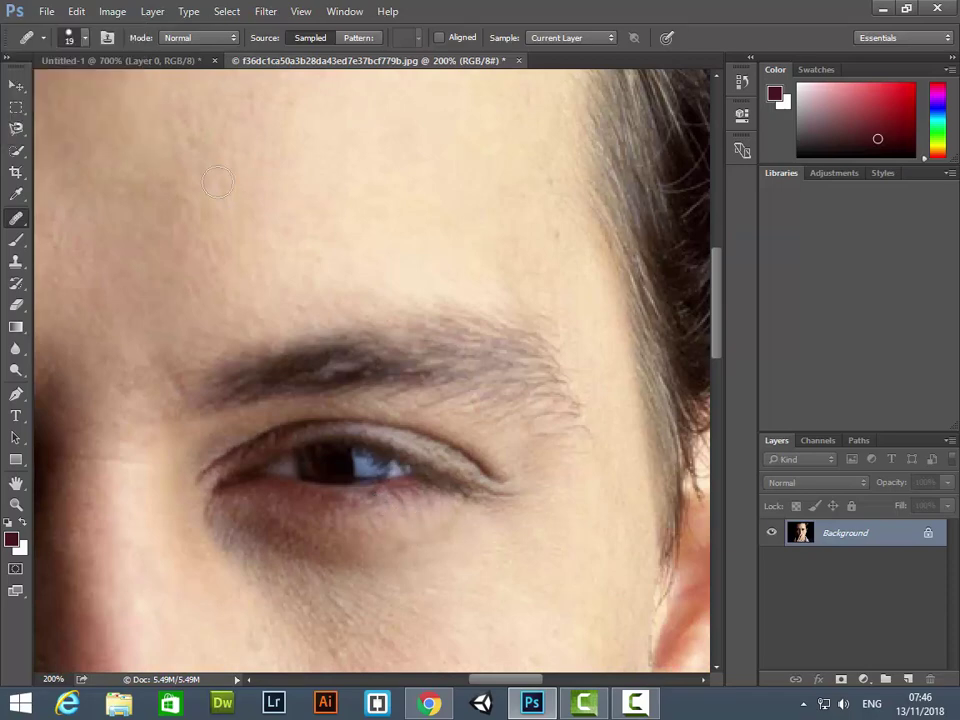
{"action": "scroll", "coordinate": [240, 135], "scroll_direction": "down", "scroll_amount": 2}
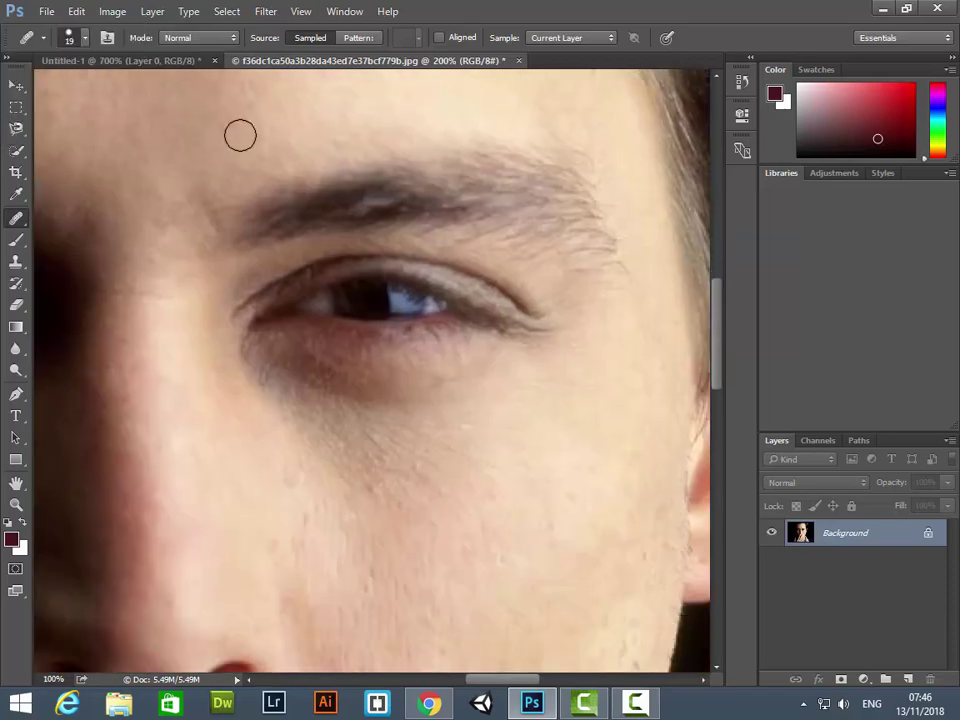
{"action": "key", "text": "ctrl+minus"}
{"action": "scroll", "coordinate": [311, 302], "scroll_direction": "up", "scroll_amount": 2}
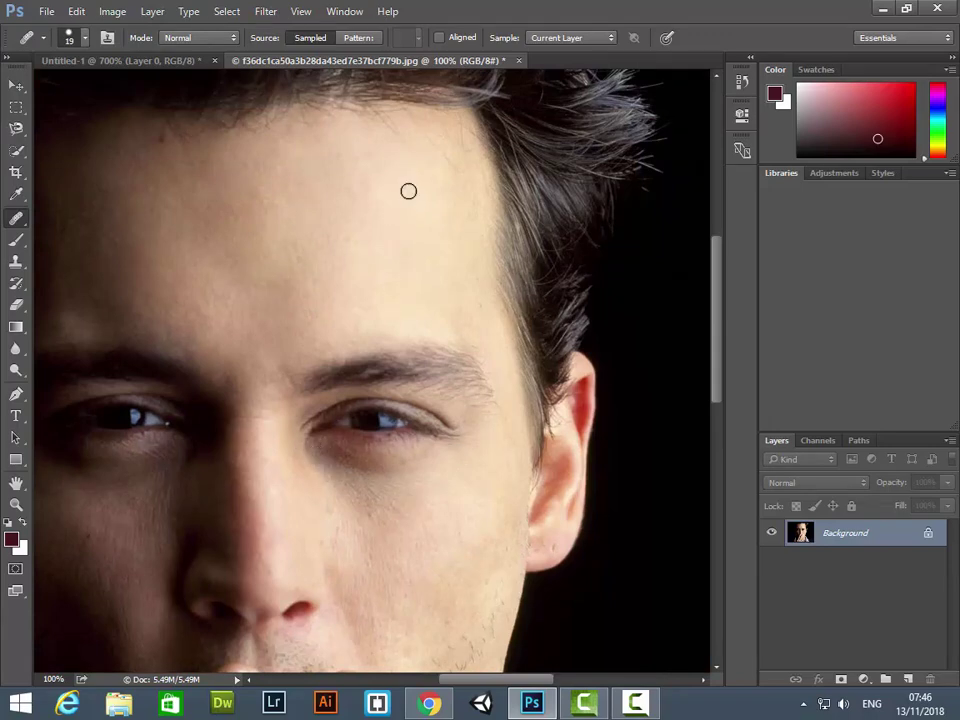
Set the healing brush size to 59 px and try it under the eye and forehead.
{"action": "right_click", "coordinate": [333, 459]}
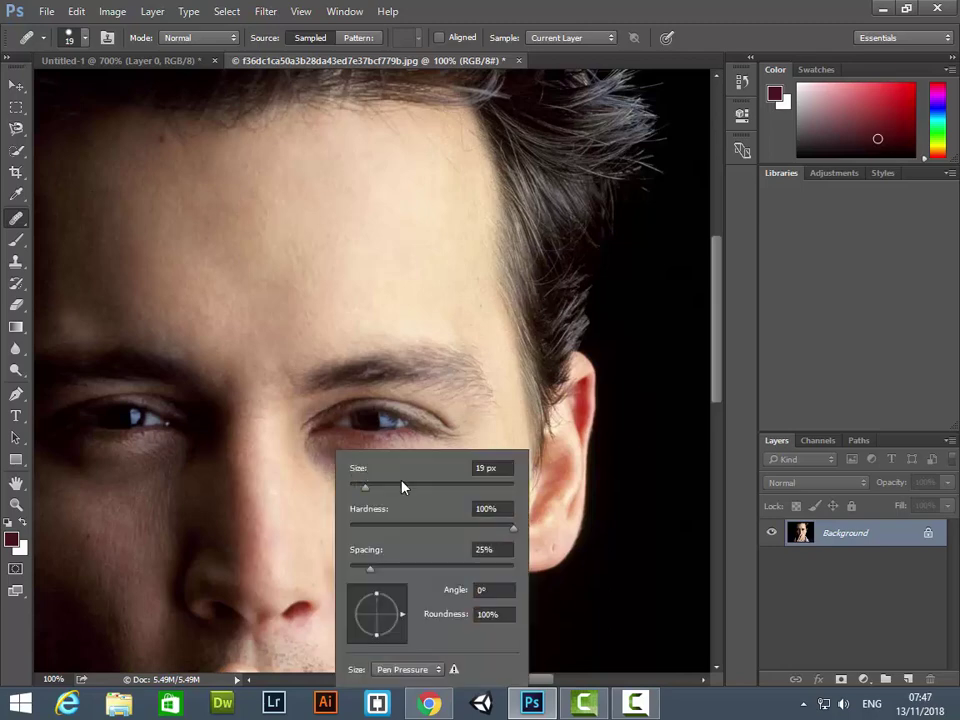
{"action": "left_click", "coordinate": [403, 487]}
{"action": "key", "text": "Return"}
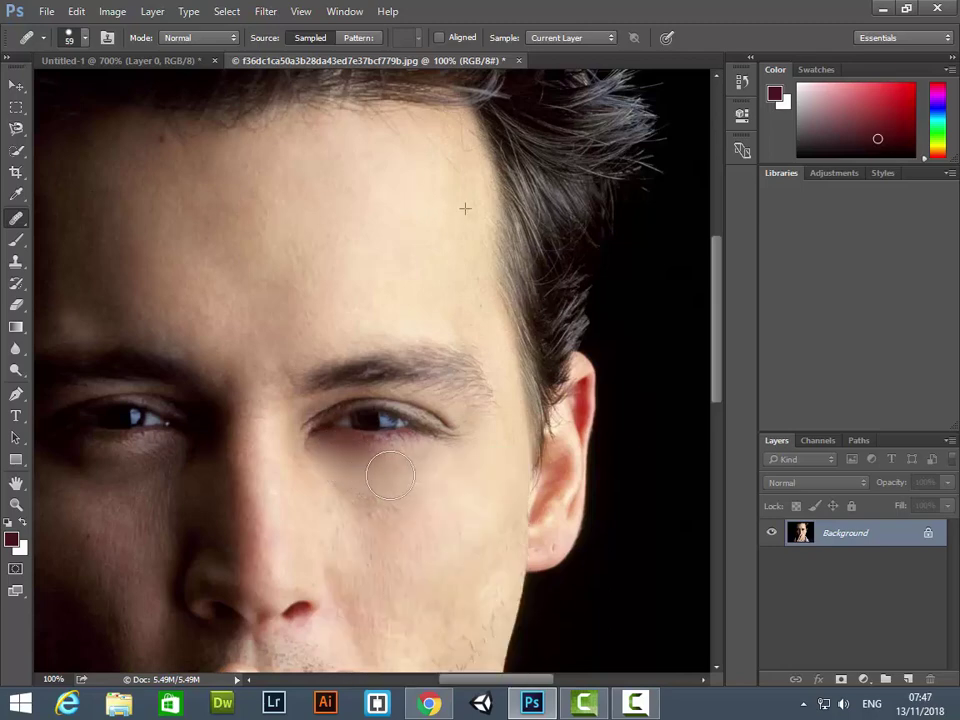
{"action": "left_click", "coordinate": [390, 476]}
{"action": "left_click", "coordinate": [342, 218]}
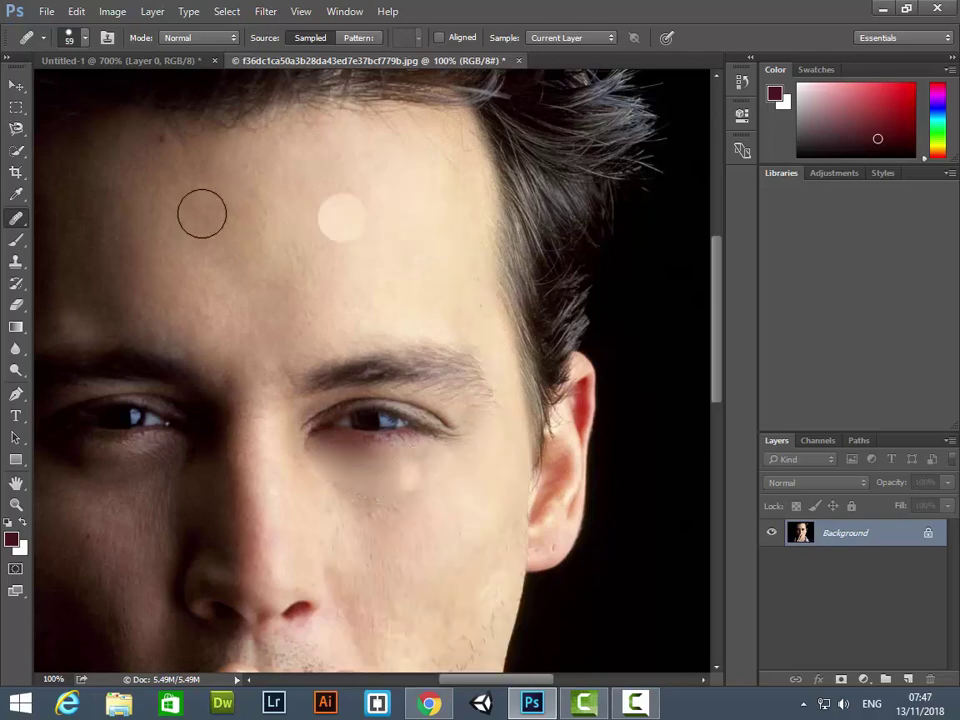
Keep the Healing Brush and dab over the area under the right-hand eye.
{"action": "right_click", "coordinate": [14, 222]}
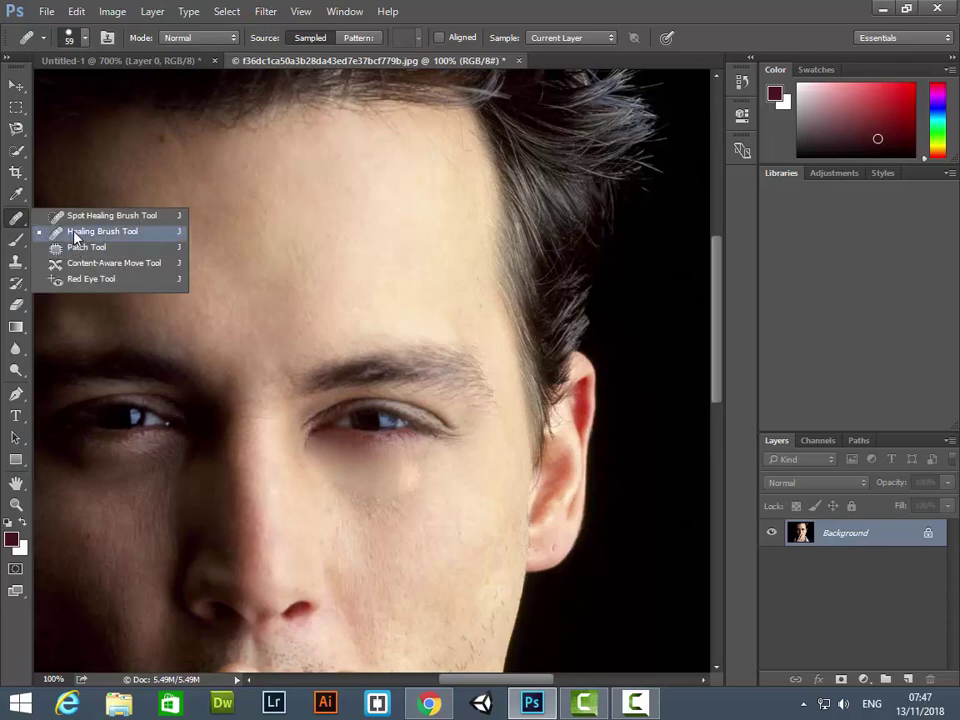
{"action": "left_click", "coordinate": [400, 211]}
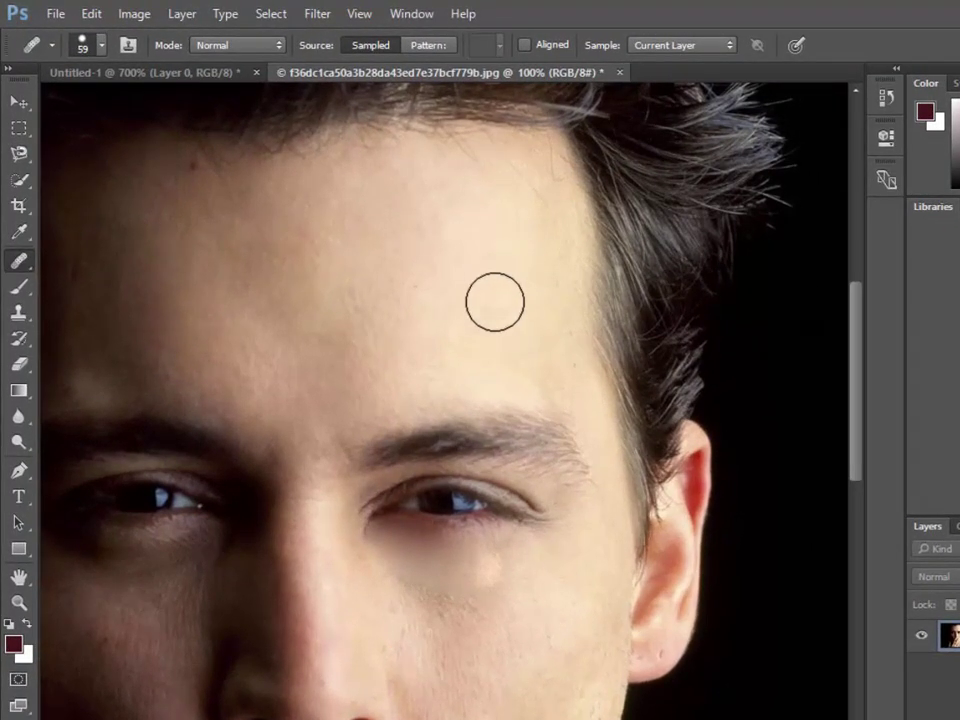
{"action": "left_click", "coordinate": [436, 588]}
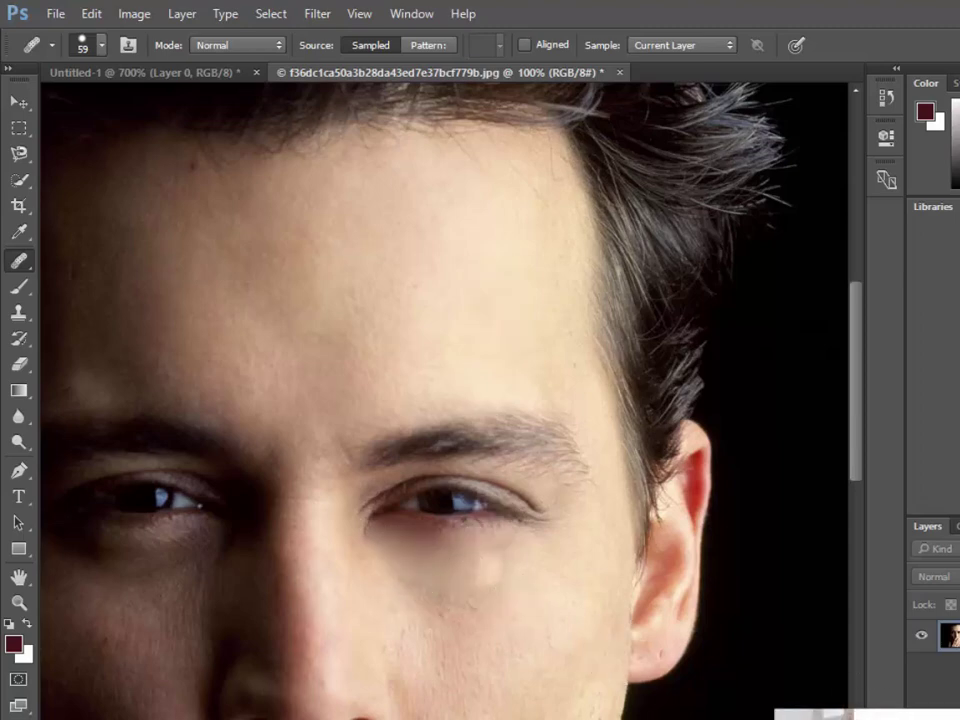
{"action": "left_click", "coordinate": [392, 529]}
{"action": "left_click", "coordinate": [407, 551]}
{"action": "left_click", "coordinate": [491, 559]}
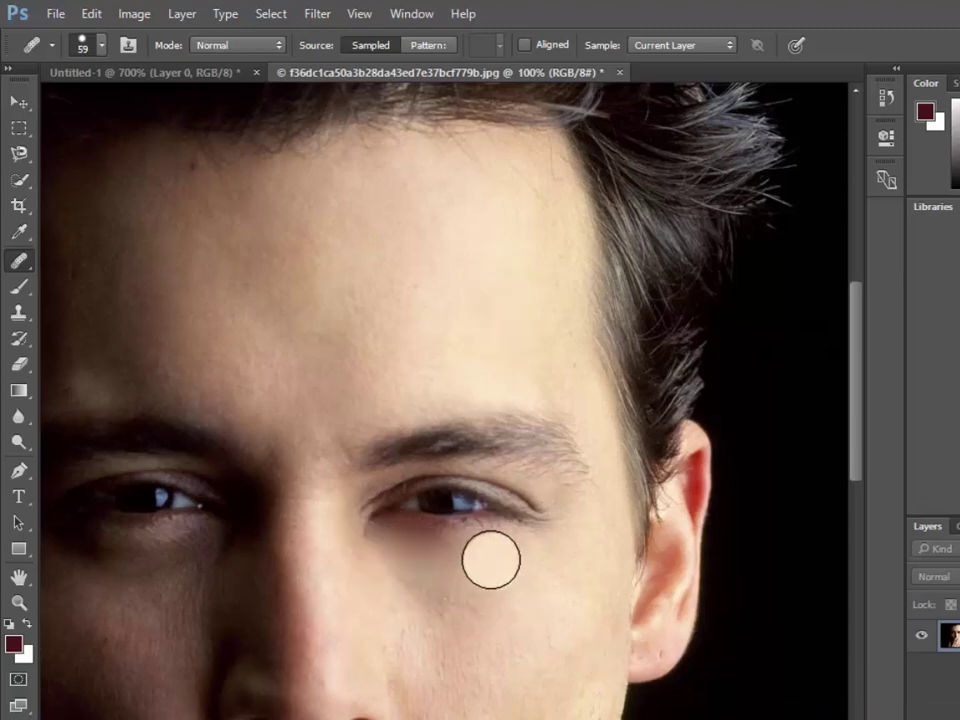
Sample forehead skin as the source and paint healing over the cheek below the eye.
{"action": "left_click_drag", "start_coordinate": [420, 531], "coordinate": [363, 380]}
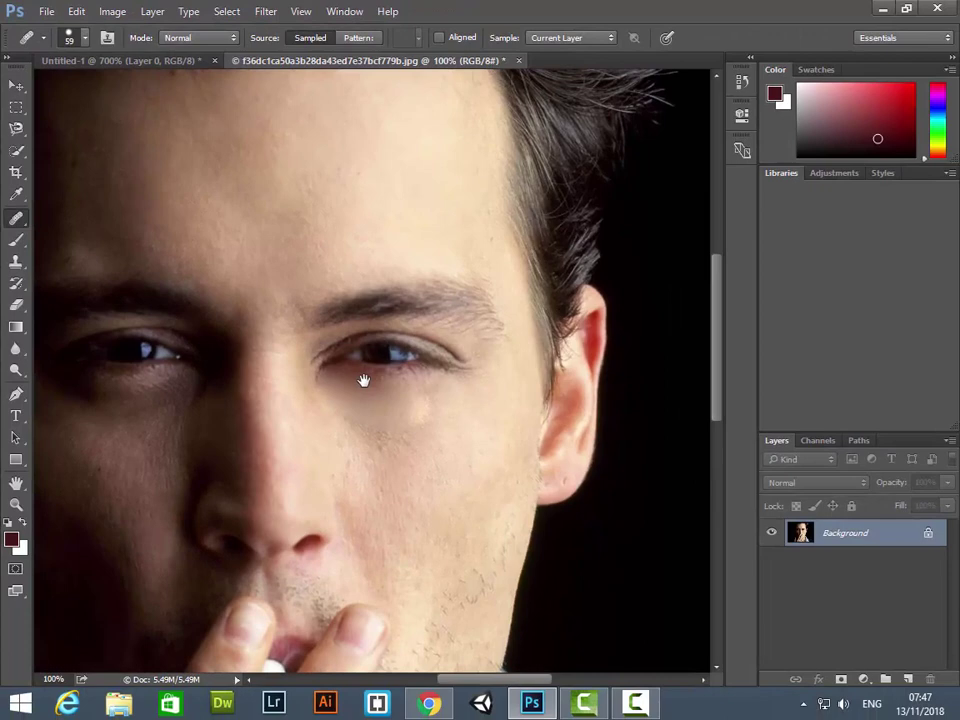
{"action": "left_click", "coordinate": [363, 381]}
{"action": "key", "text": "ctrl+z"}
{"action": "left_click", "coordinate": [340, 428]}
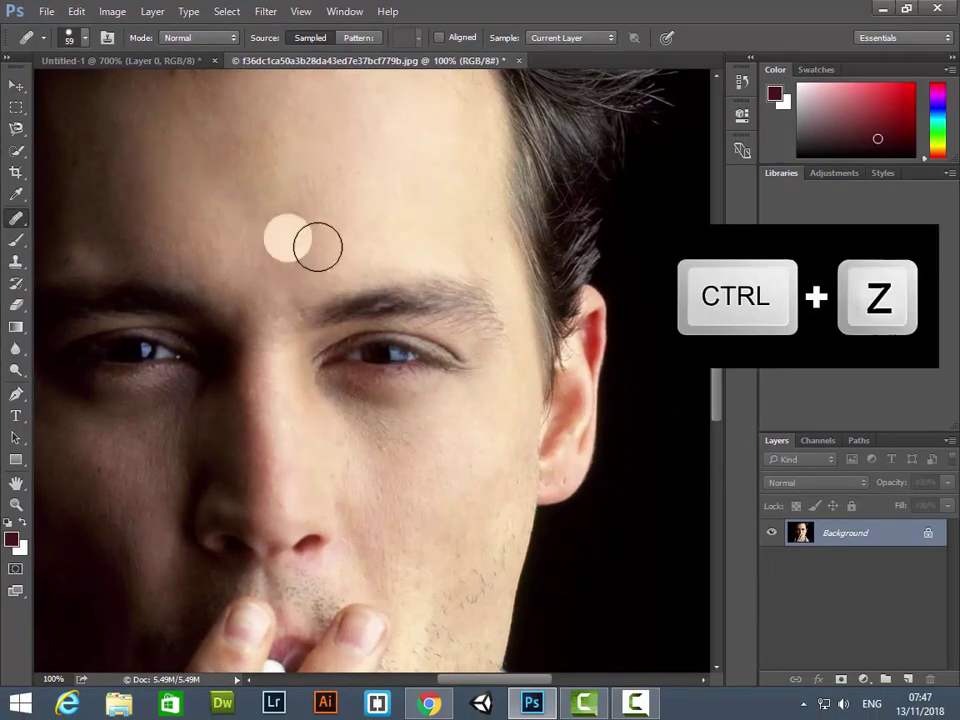
{"action": "left_click", "coordinate": [407, 172], "text": "alt"}
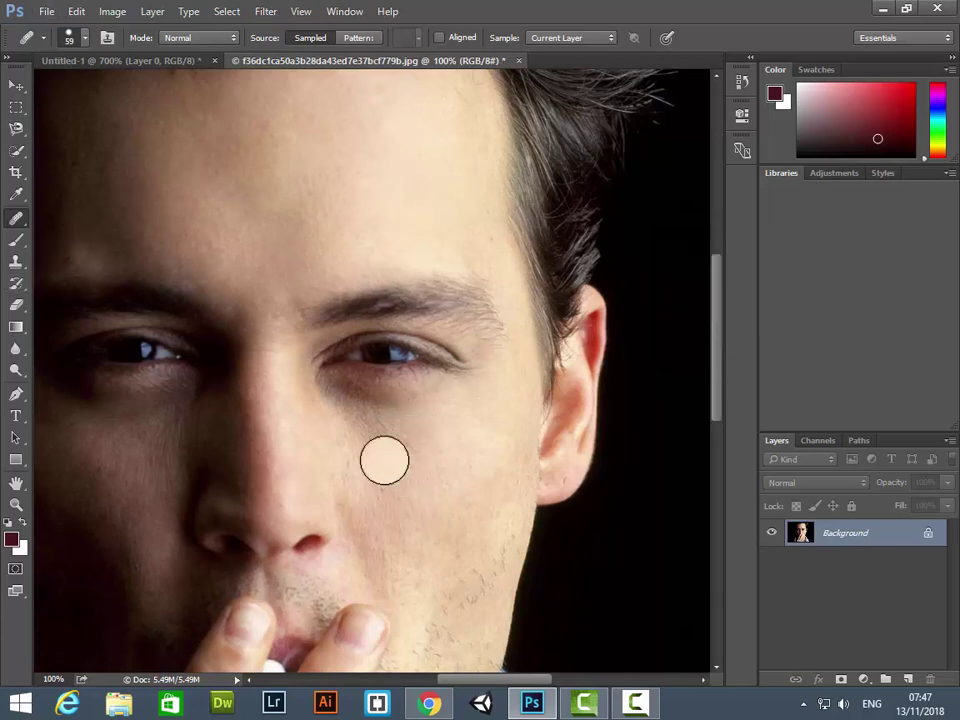
{"action": "mouse_move", "coordinate": [384, 460]}
{"action": "left_mouse_down"}
{"action": "mouse_move", "coordinate": [433, 440]}
{"action": "mouse_move", "coordinate": [428, 523]}
{"action": "mouse_move", "coordinate": [358, 519]}
{"action": "mouse_move", "coordinate": [401, 480]}
{"action": "mouse_move", "coordinate": [443, 521]}
{"action": "mouse_move", "coordinate": [323, 367]}
{"action": "mouse_move", "coordinate": [160, 340]}
{"action": "mouse_move", "coordinate": [233, 306]}
{"action": "left_mouse_up"}
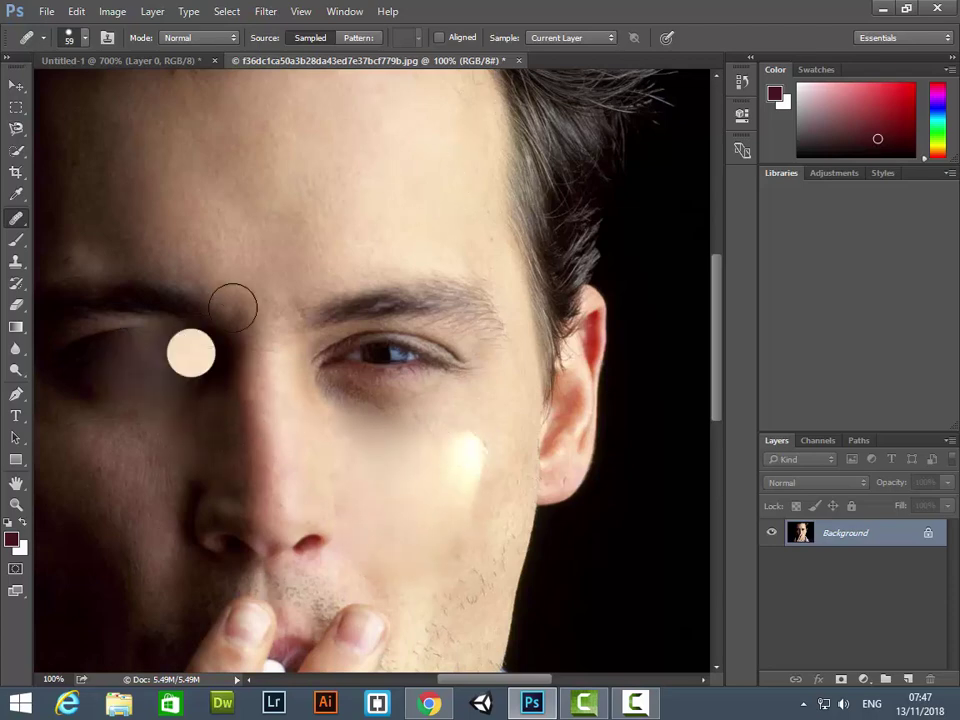
{"action": "left_click_drag", "start_coordinate": [240, 186], "coordinate": [350, 272]}
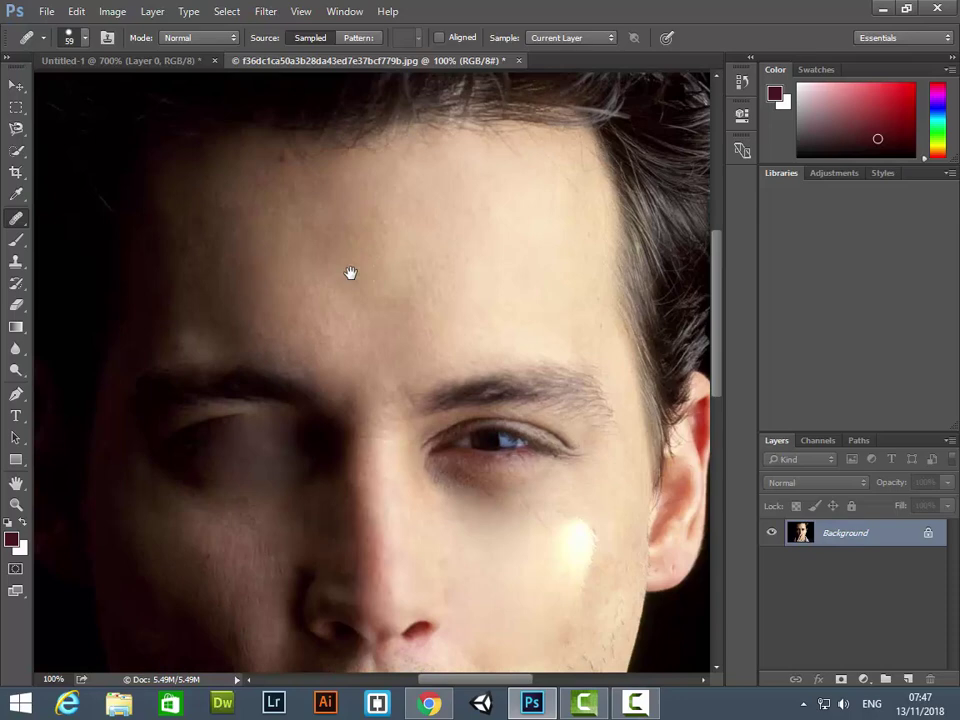
Undo the pale cheek patch and smeared eye through history, then show the healing flyout.
{"action": "key", "text": "ctrl+z"}
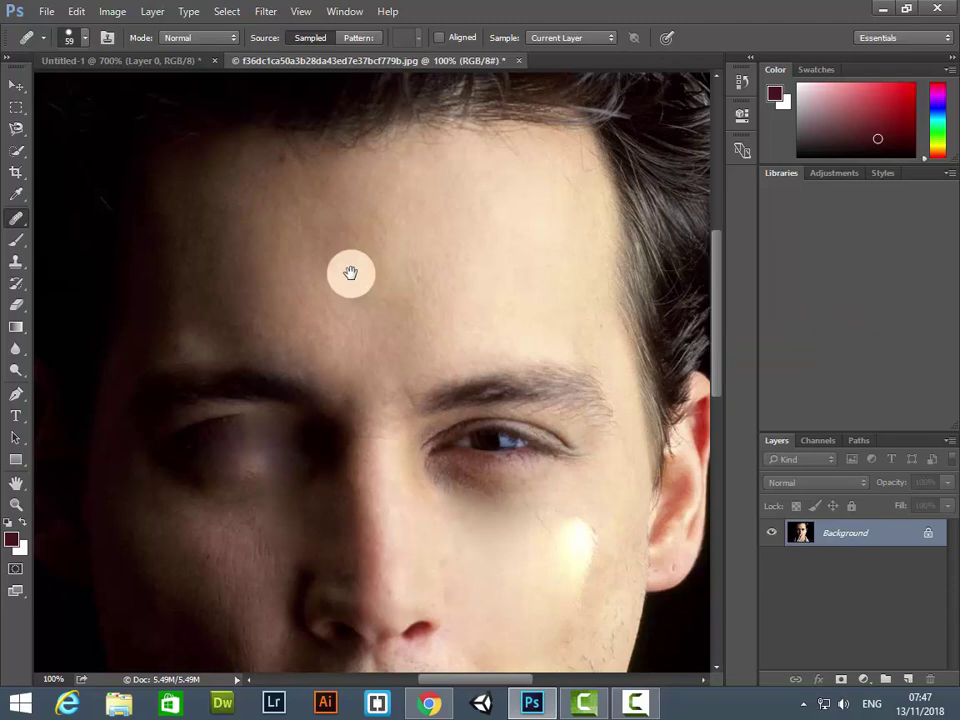
{"action": "left_click_drag", "start_coordinate": [350, 272], "coordinate": [289, 251]}
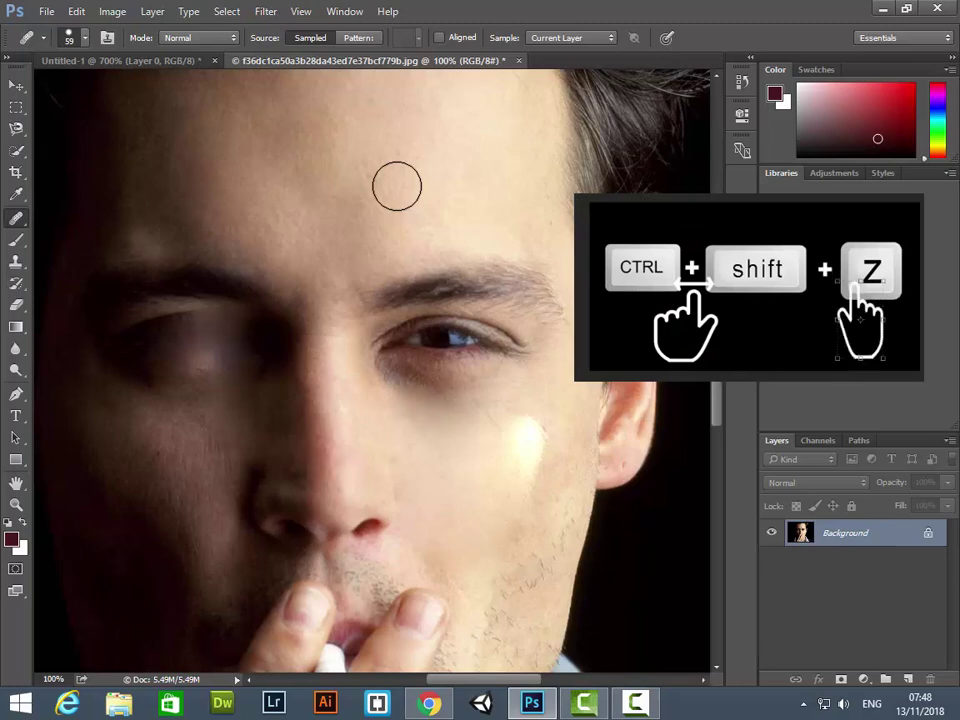
{"action": "key", "text": "ctrl+shift+z"}
{"action": "key", "text": "ctrl+shift+z"}
{"action": "key", "text": "ctrl+shift+z"}
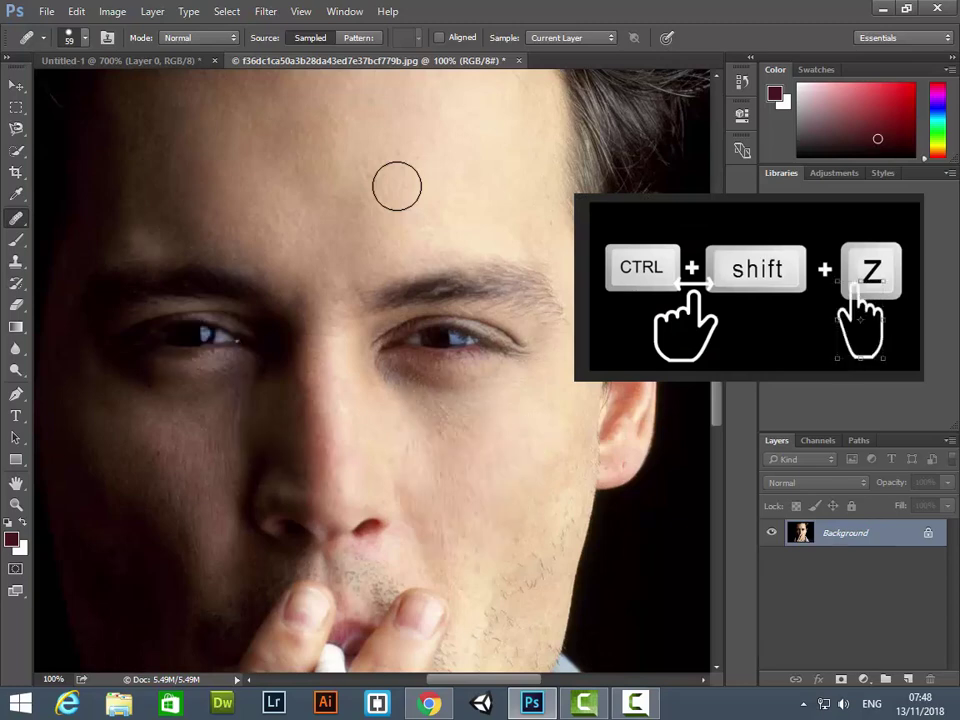
{"action": "key", "text": "ctrl+shift+z"}
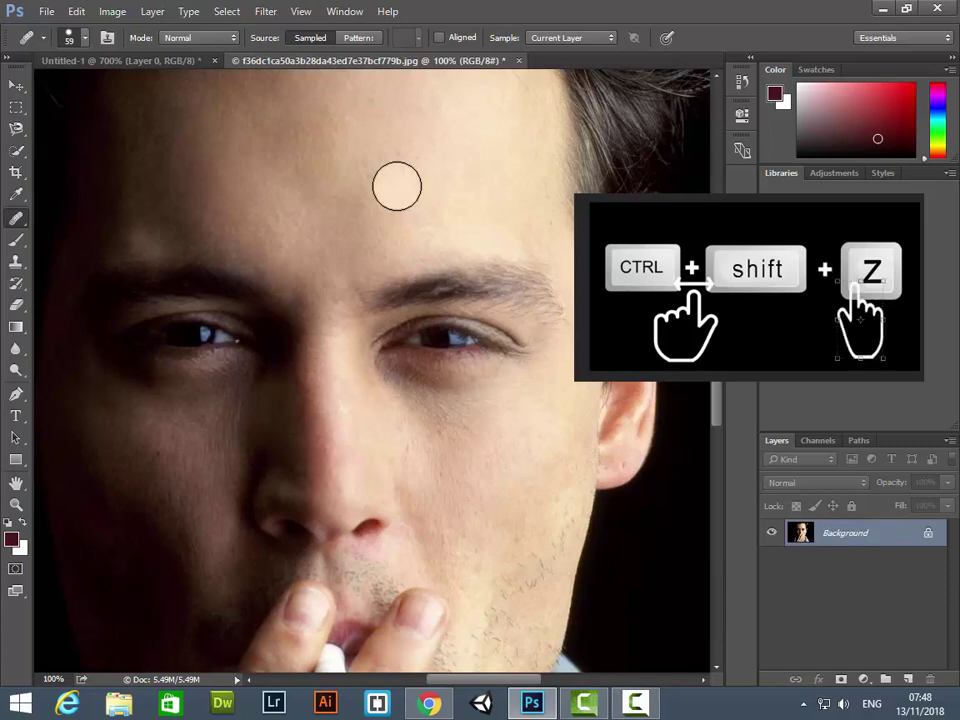
{"action": "key", "text": "ctrl+shift+z"}
{"action": "key", "text": "ctrl+shift+z"}
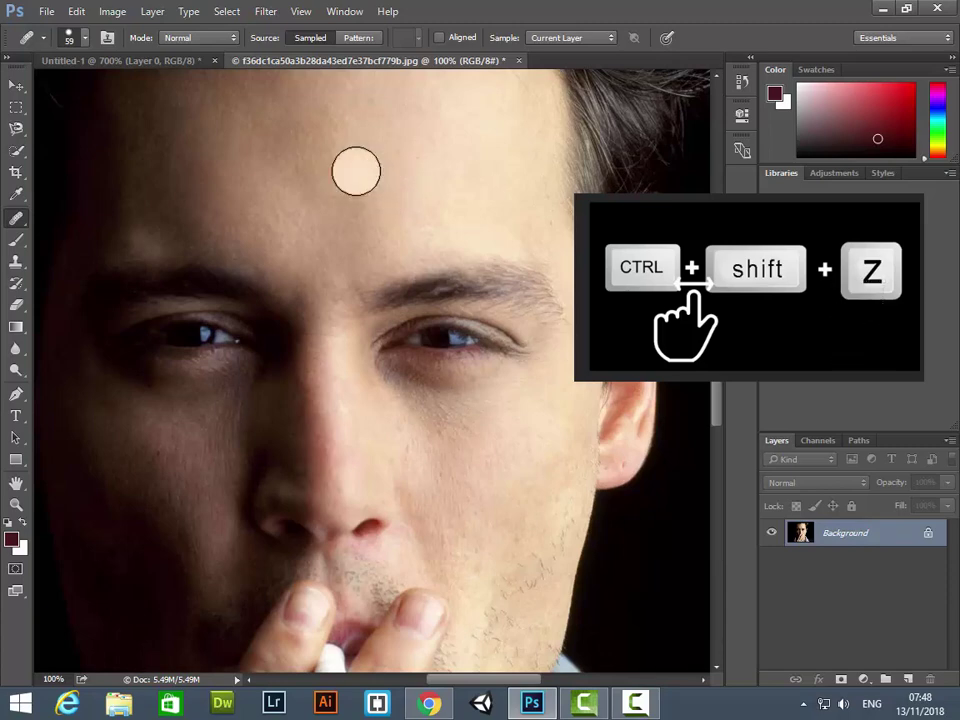
{"action": "right_click", "coordinate": [22, 226]}
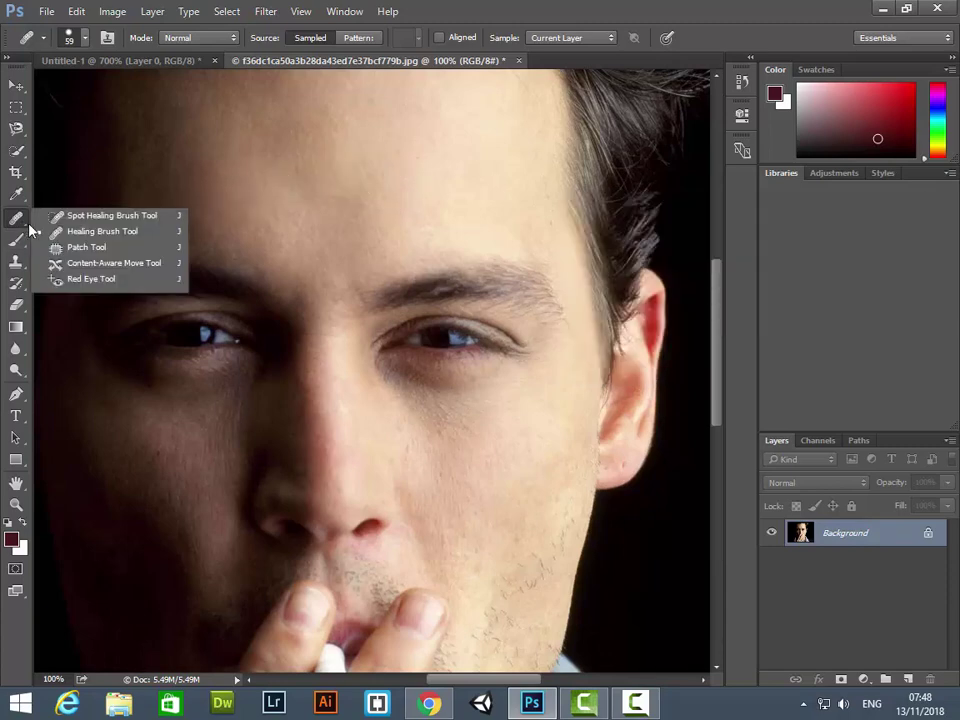
Outline a Patch-tool selection under the right-hand eye, deselect it, and reopen the healing tools.
{"action": "left_click", "coordinate": [80, 250]}
{"action": "mouse_move", "coordinate": [468, 258]}
{"action": "left_mouse_down"}
{"action": "mouse_move", "coordinate": [450, 252]}
{"action": "mouse_move", "coordinate": [467, 324]}
{"action": "left_mouse_up"}
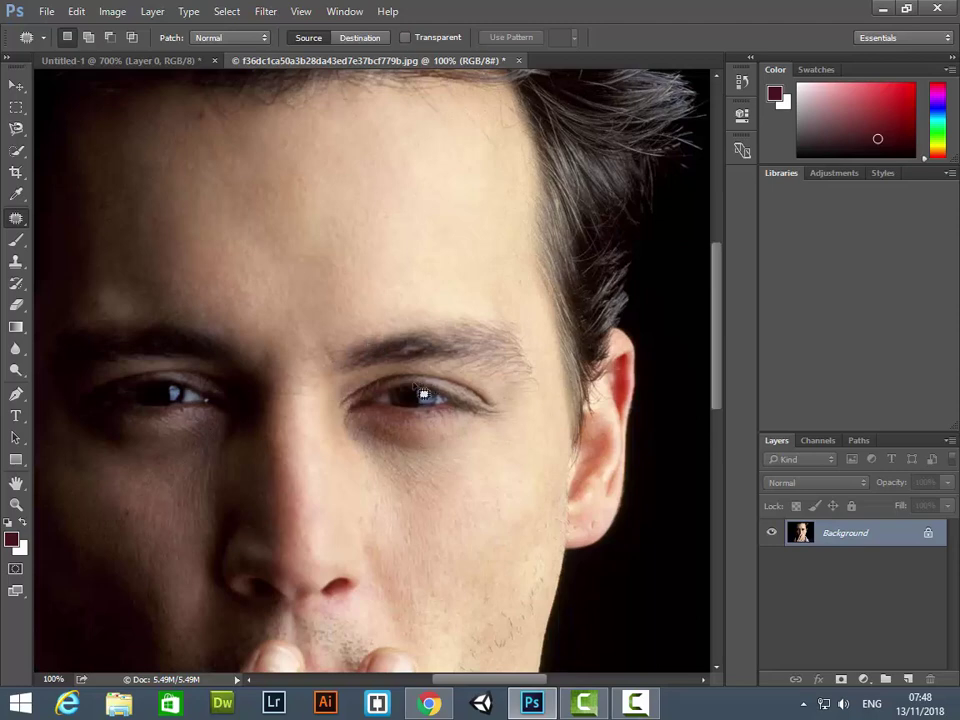
{"action": "left_click_drag", "start_coordinate": [351, 421], "coordinate": [344, 426]}
{"action": "mouse_move", "coordinate": [344, 428]}
{"action": "left_mouse_down"}
{"action": "mouse_move", "coordinate": [360, 429]}
{"action": "mouse_move", "coordinate": [412, 342]}
{"action": "mouse_move", "coordinate": [419, 190]}
{"action": "left_mouse_up"}
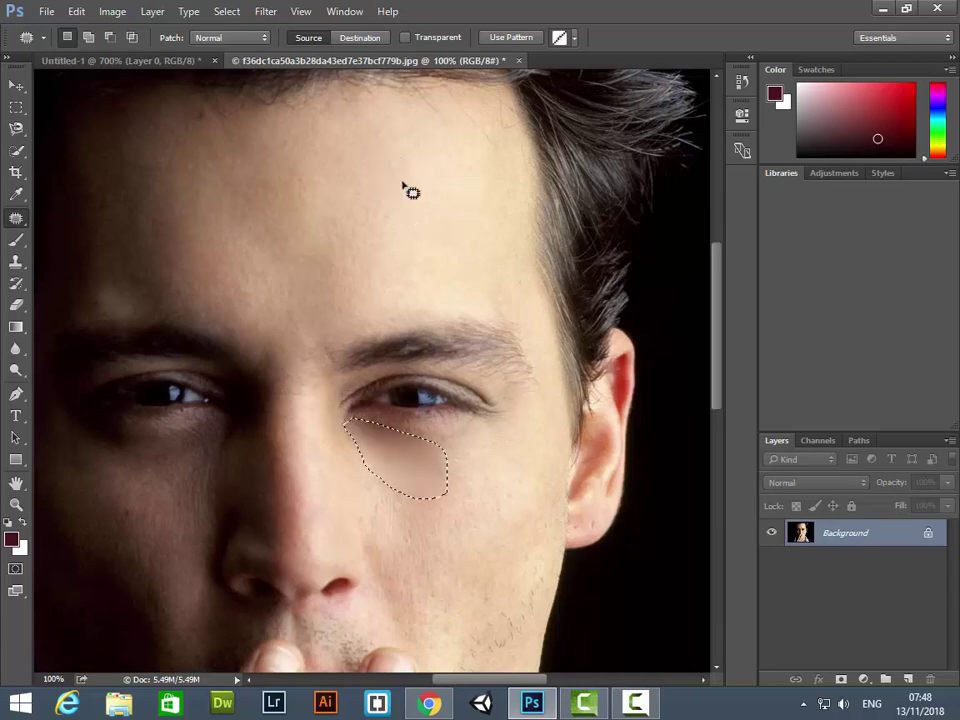
{"action": "key", "text": "ctrl+d"}
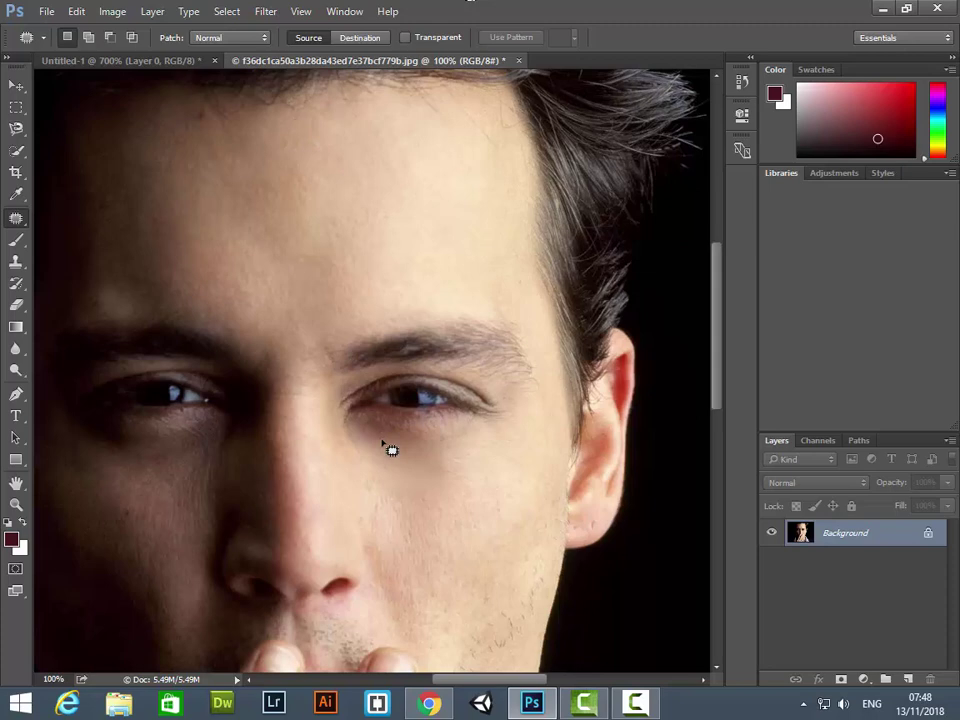
{"action": "left_click_drag", "start_coordinate": [346, 421], "coordinate": [350, 425]}
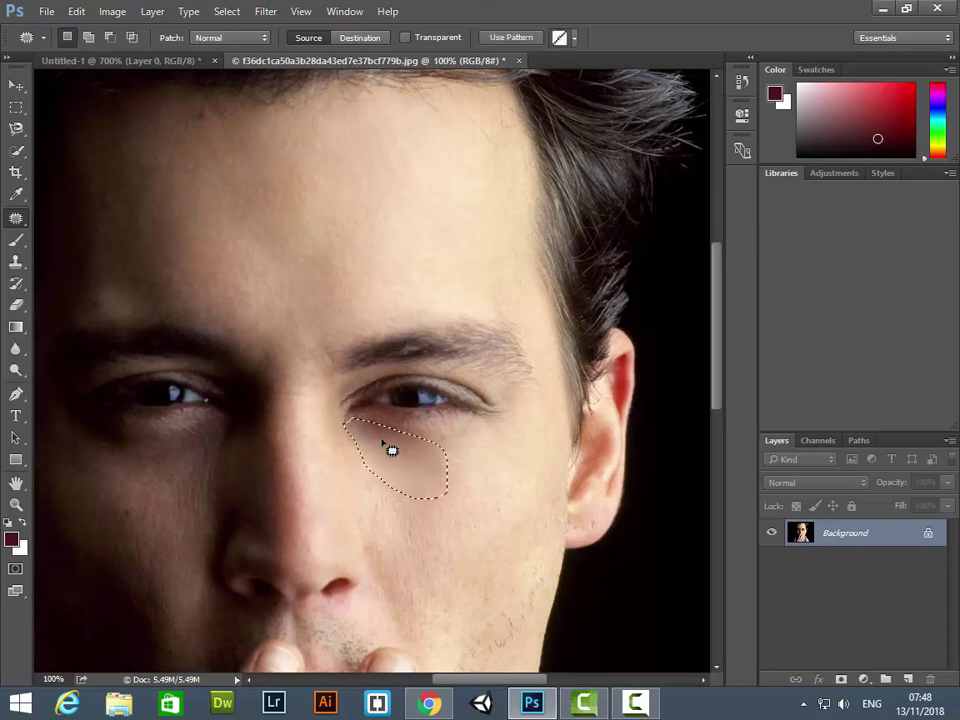
{"action": "key", "text": "ctrl+d"}
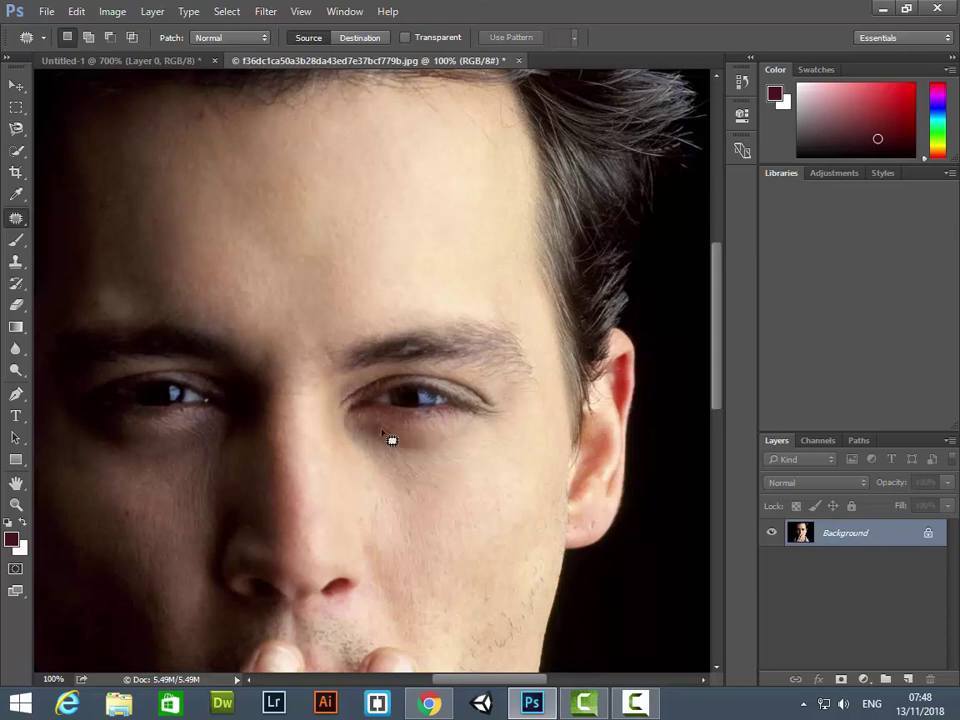
{"action": "left_click", "coordinate": [15, 222]}
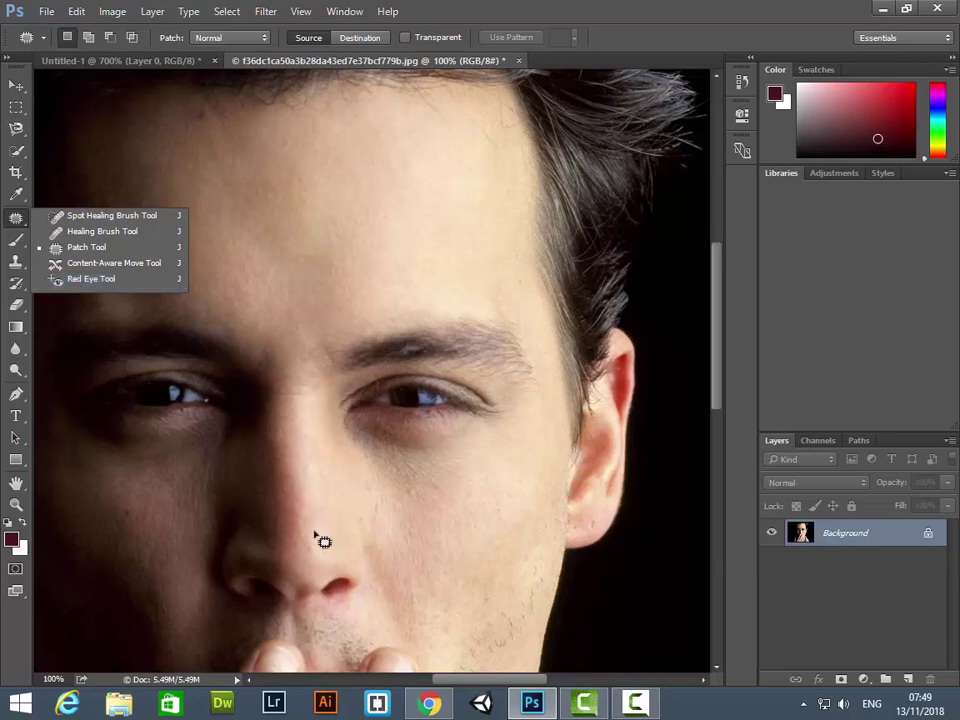
Search Google for 'red eyes pics' in a new browser tab and show image results.
{"action": "left_click", "coordinate": [432, 703]}
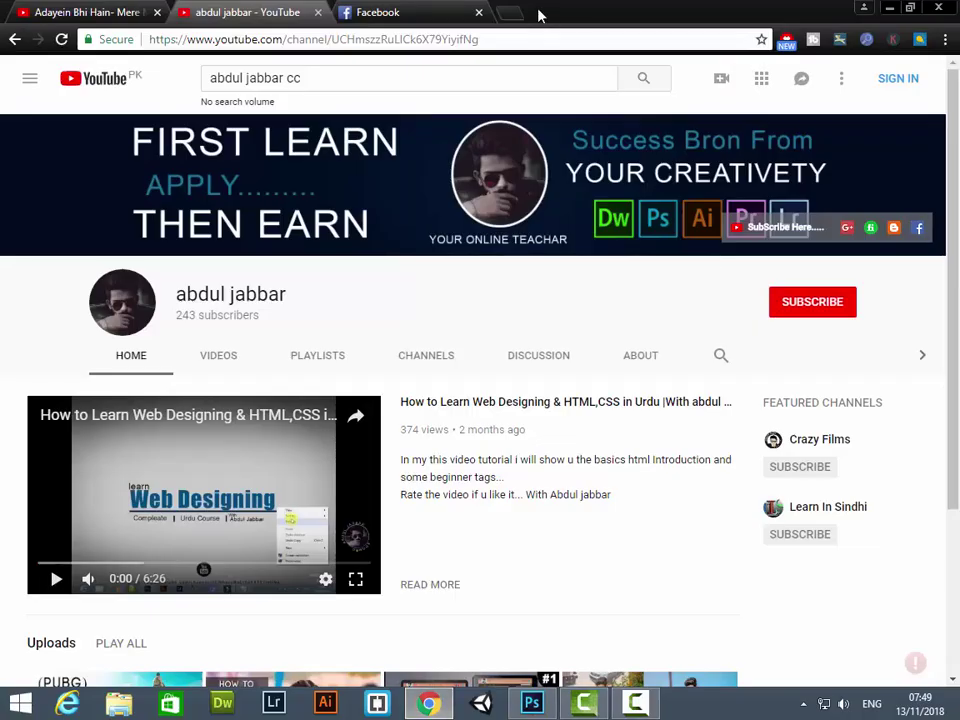
{"action": "left_click", "coordinate": [515, 12]}
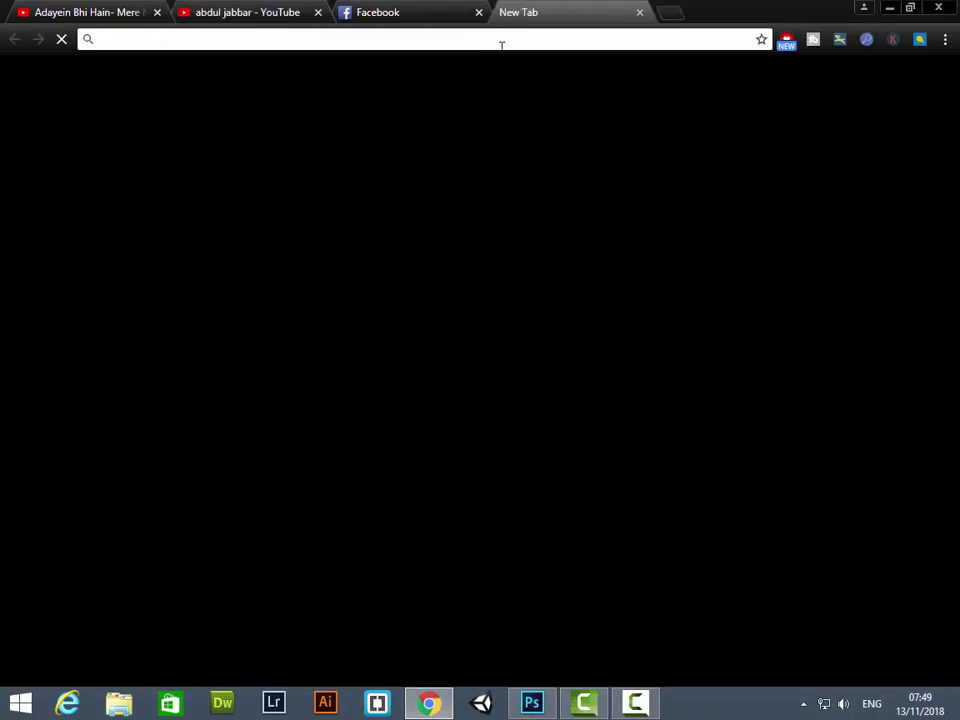
{"action": "type", "text": "g"}
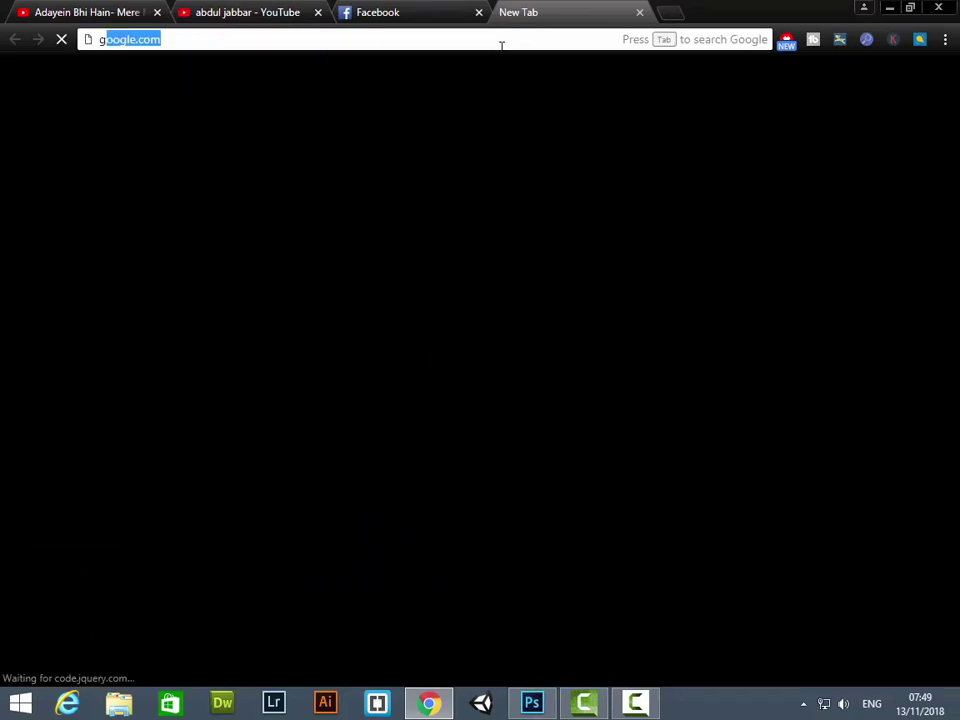
{"action": "key", "text": "Return"}
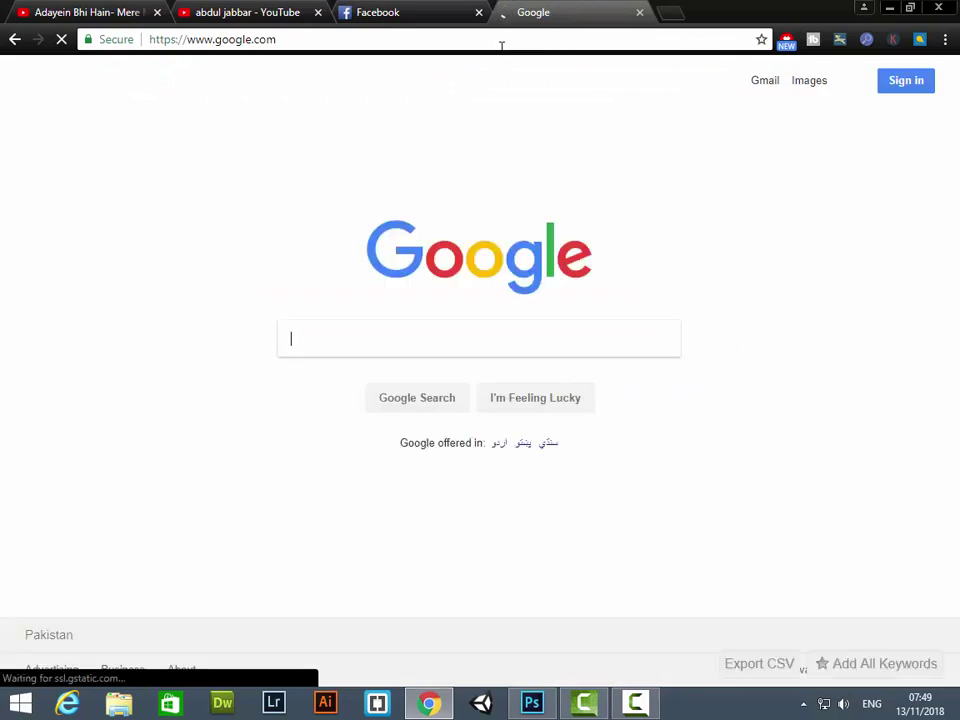
{"action": "type", "text": "re"}
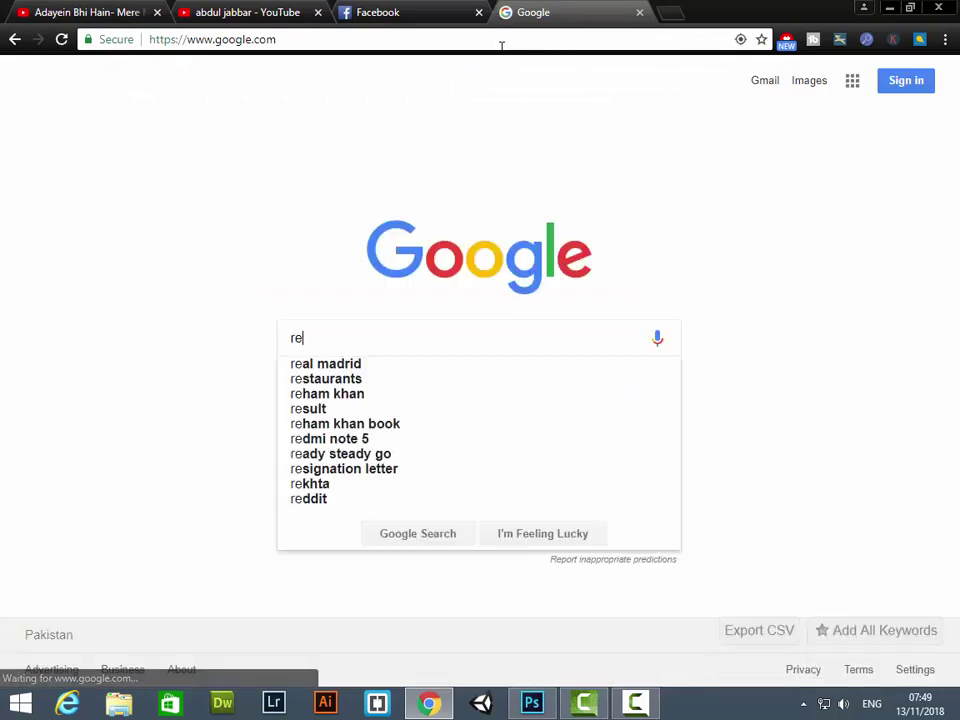
{"action": "type", "text": "d ey"}
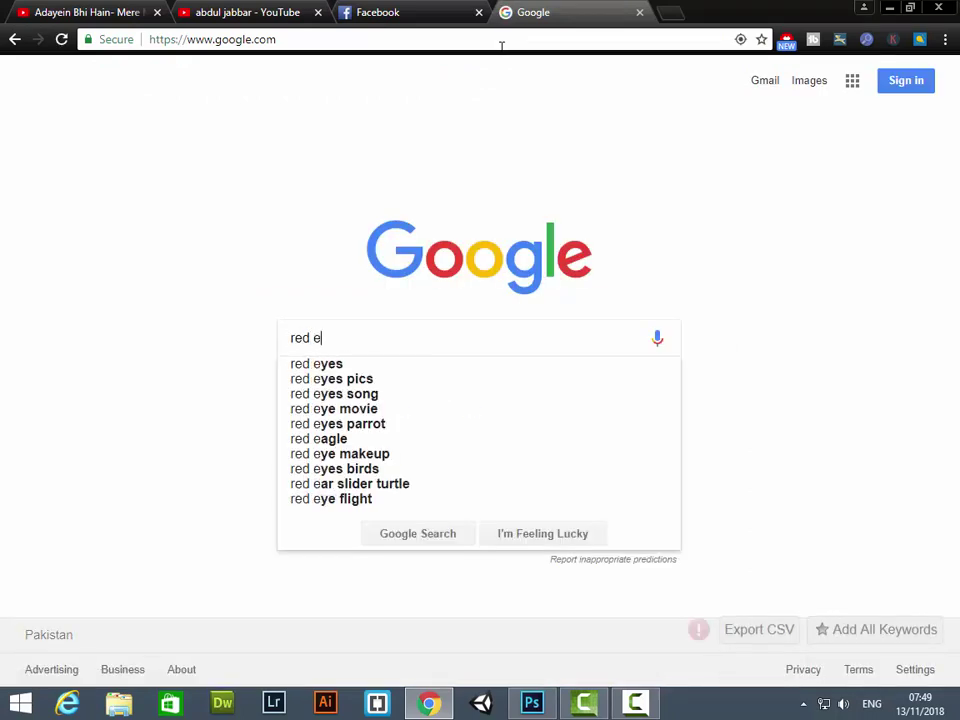
{"action": "type", "text": "e"}
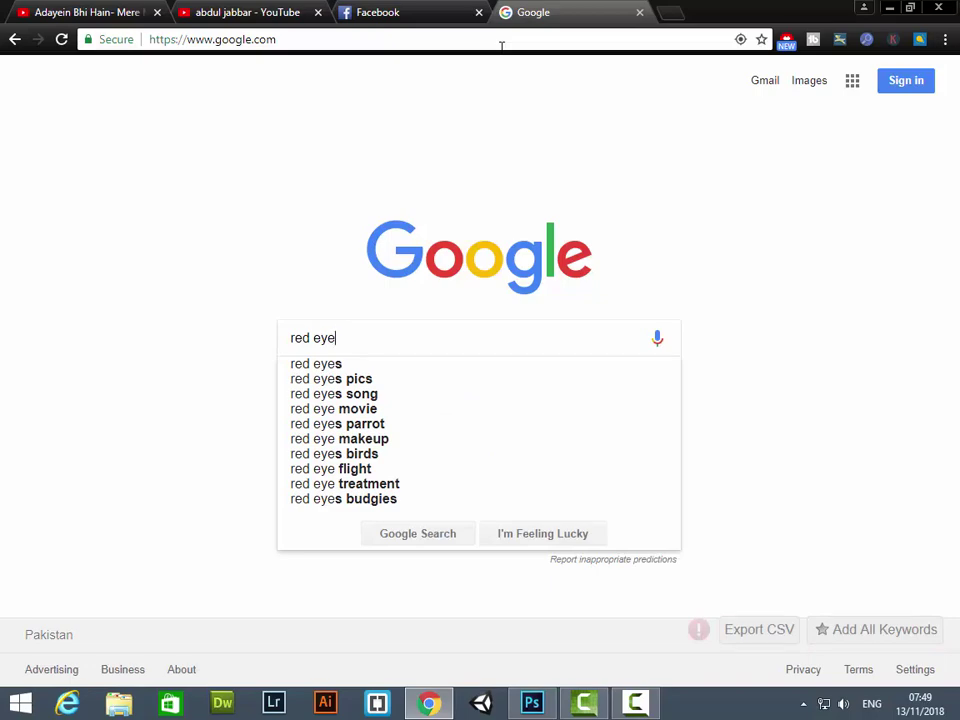
{"action": "key", "text": "Down"}
{"action": "key", "text": "Down"}
{"action": "key", "text": "Return"}
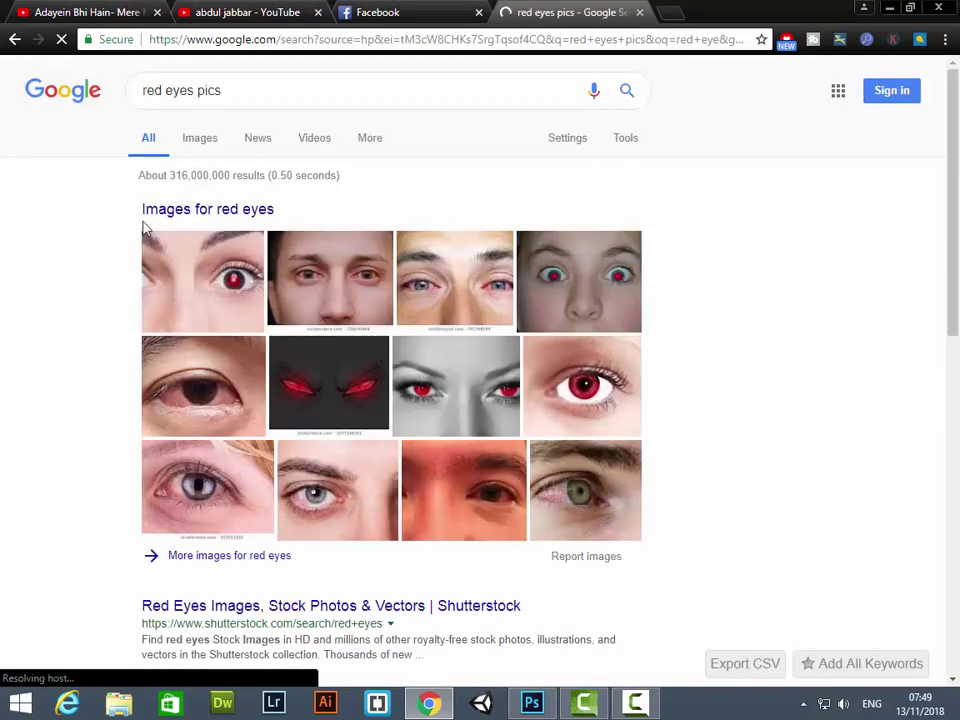
{"action": "left_click", "coordinate": [212, 148]}
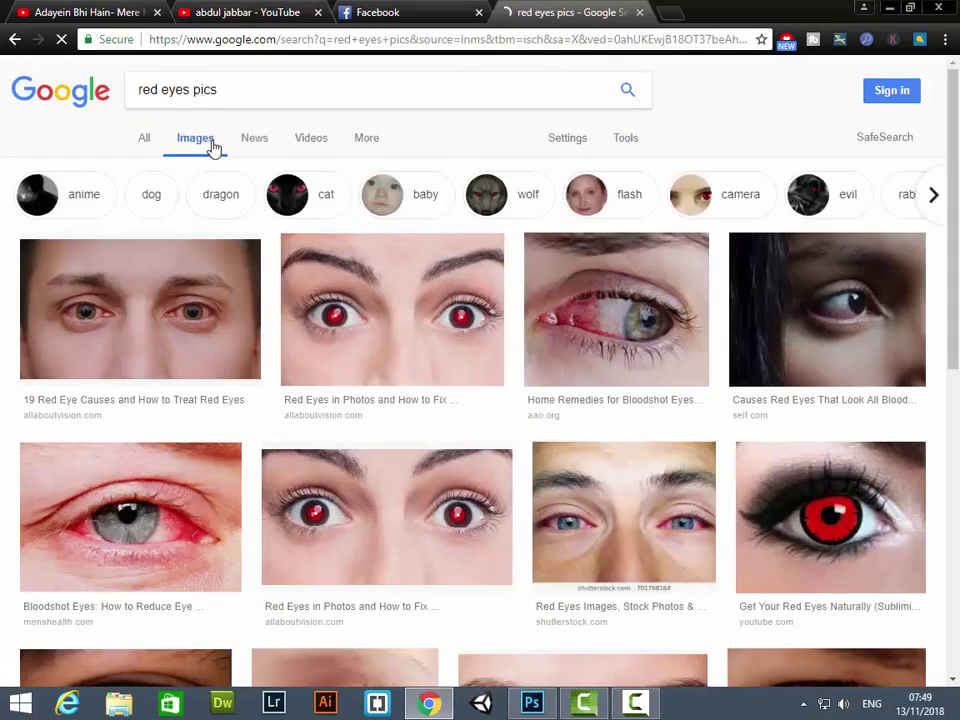
Save a red-eyes photo to the Desktop as download.jpg and open it in Photoshop.
{"action": "left_click", "coordinate": [440, 320]}
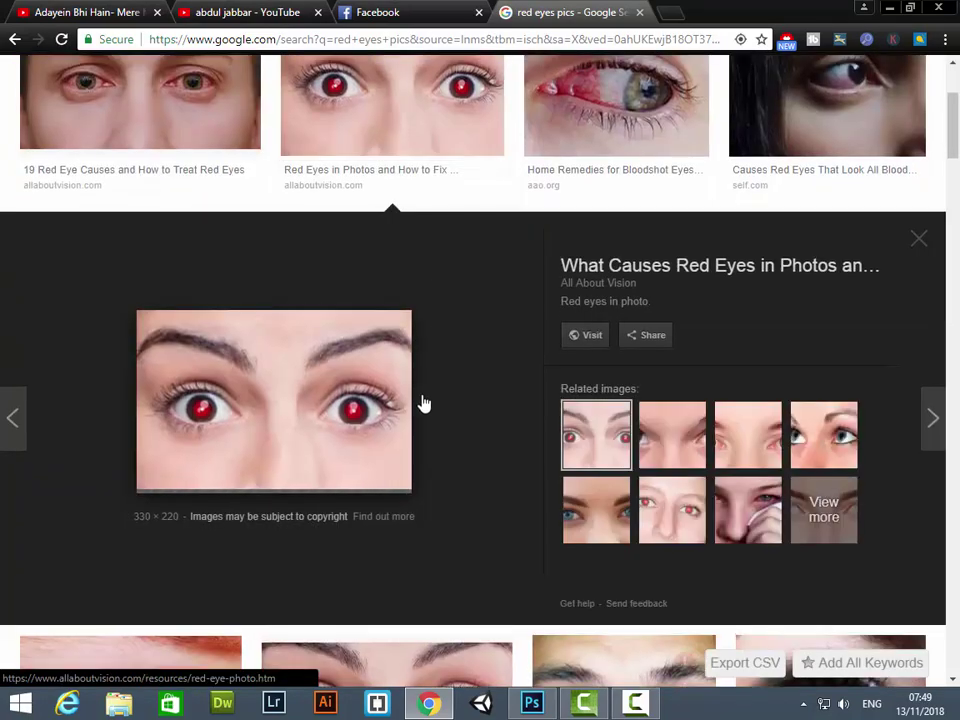
{"action": "right_click", "coordinate": [294, 382]}
{"action": "left_click", "coordinate": [398, 509]}
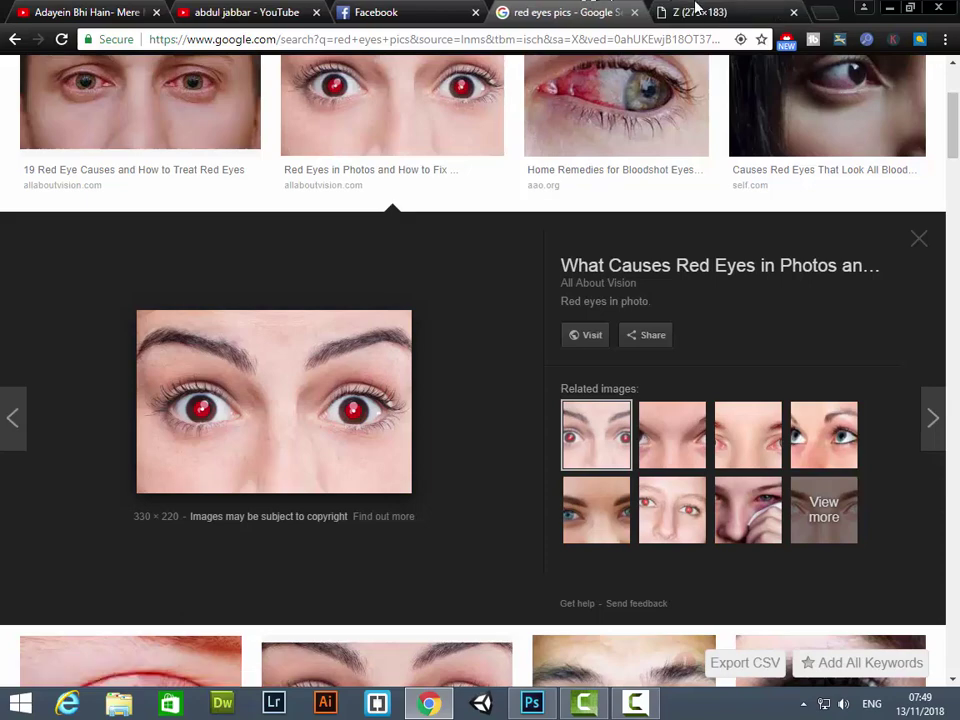
{"action": "key", "text": "ctrl+Tab"}
{"action": "right_click", "coordinate": [469, 360]}
{"action": "left_click", "coordinate": [525, 389]}
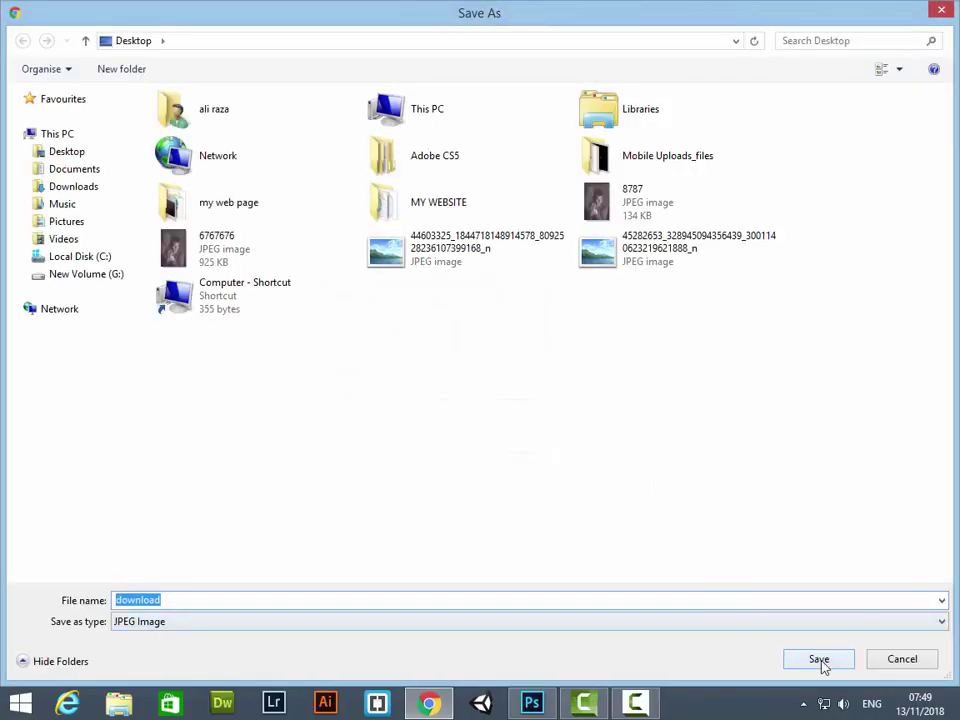
{"action": "left_click", "coordinate": [818, 658]}
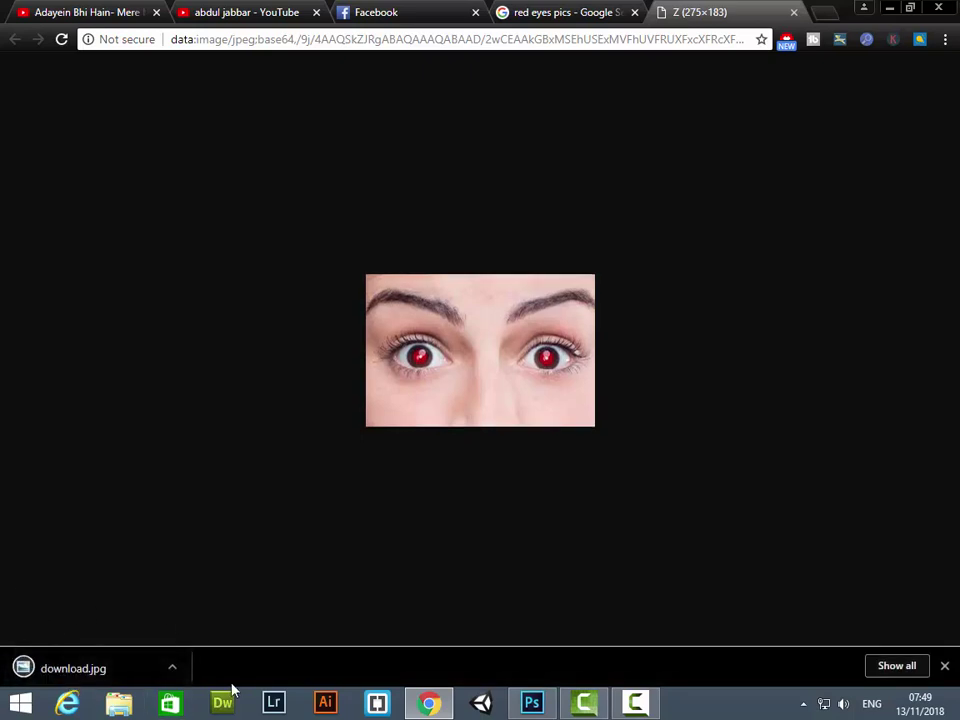
{"action": "left_click", "coordinate": [330, 697]}
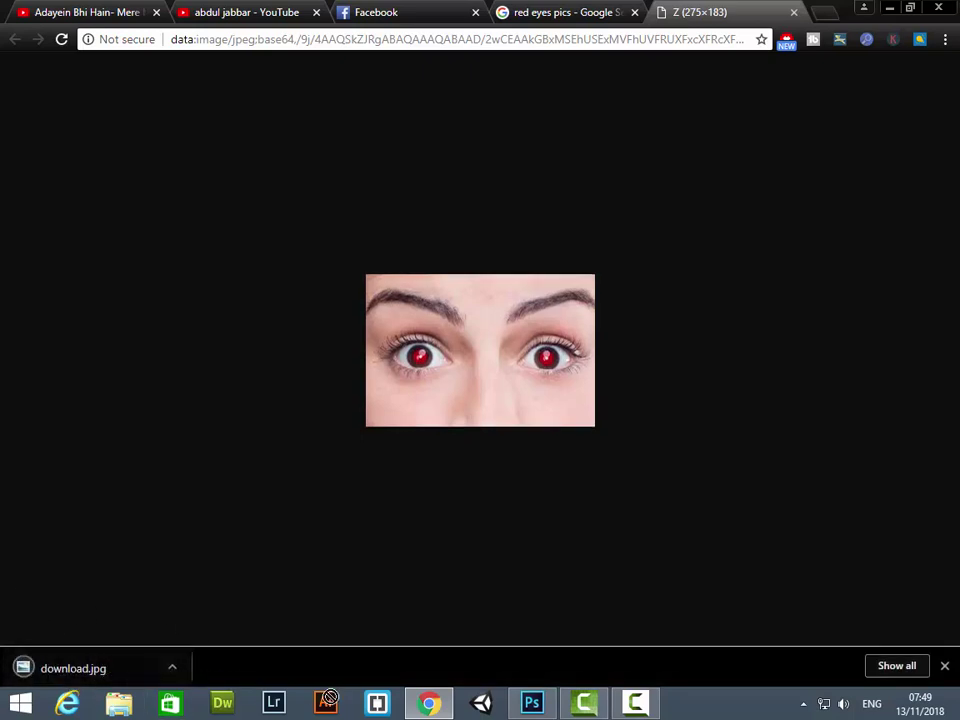
{"action": "left_click", "coordinate": [531, 703]}
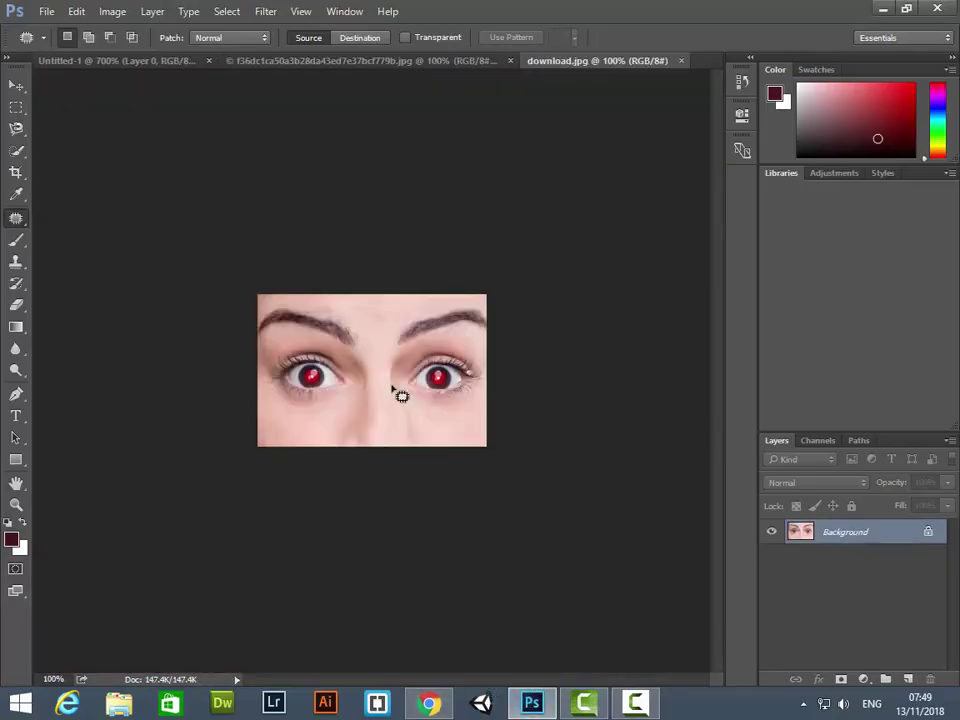
Zoom in on download.jpg and select the Red Eye Tool from the healing flyout.
{"action": "key", "text": "ctrl+plus"}
{"action": "key", "text": "ctrl+plus"}
{"action": "key", "text": "ctrl+minus"}
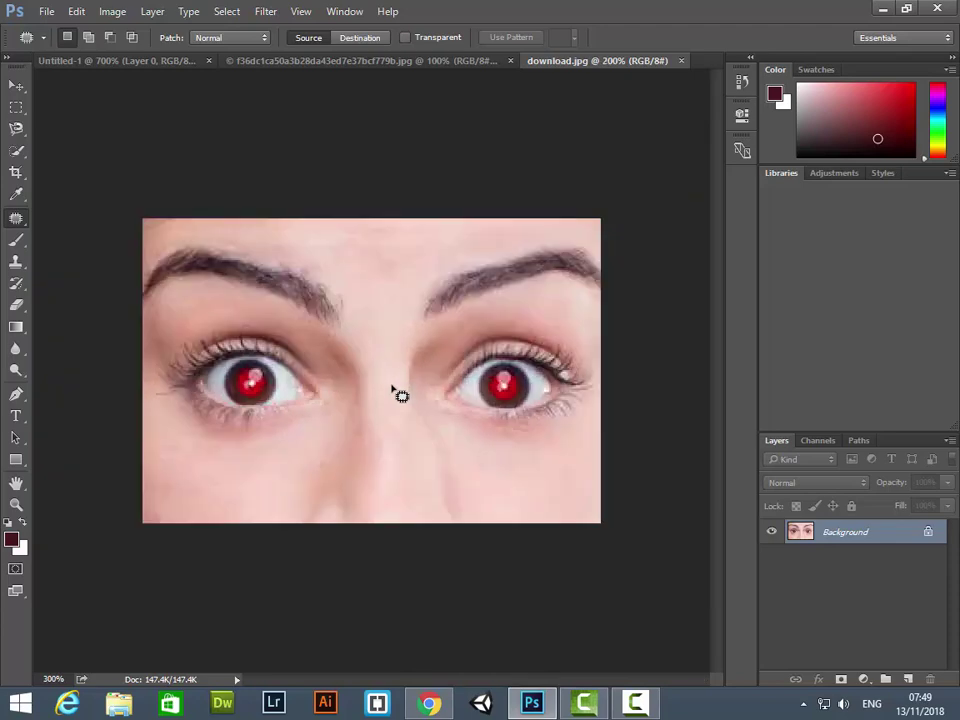
{"action": "key", "text": "ctrl+plus"}
{"action": "key", "text": "ctrl+minus"}
{"action": "key", "text": "ctrl+plus"}
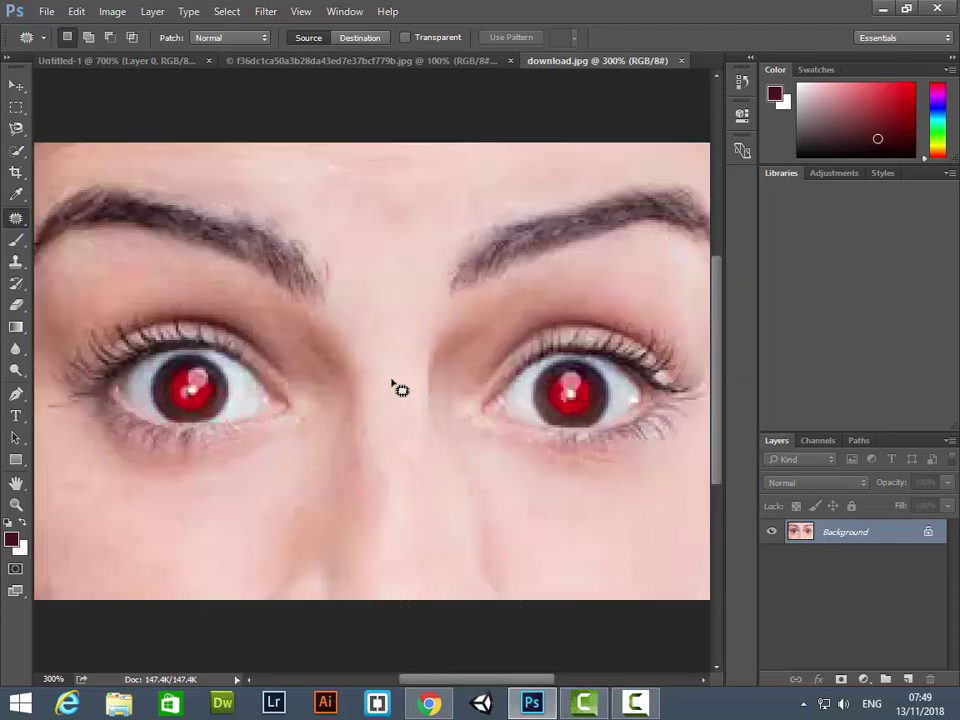
{"action": "right_click", "coordinate": [15, 221]}
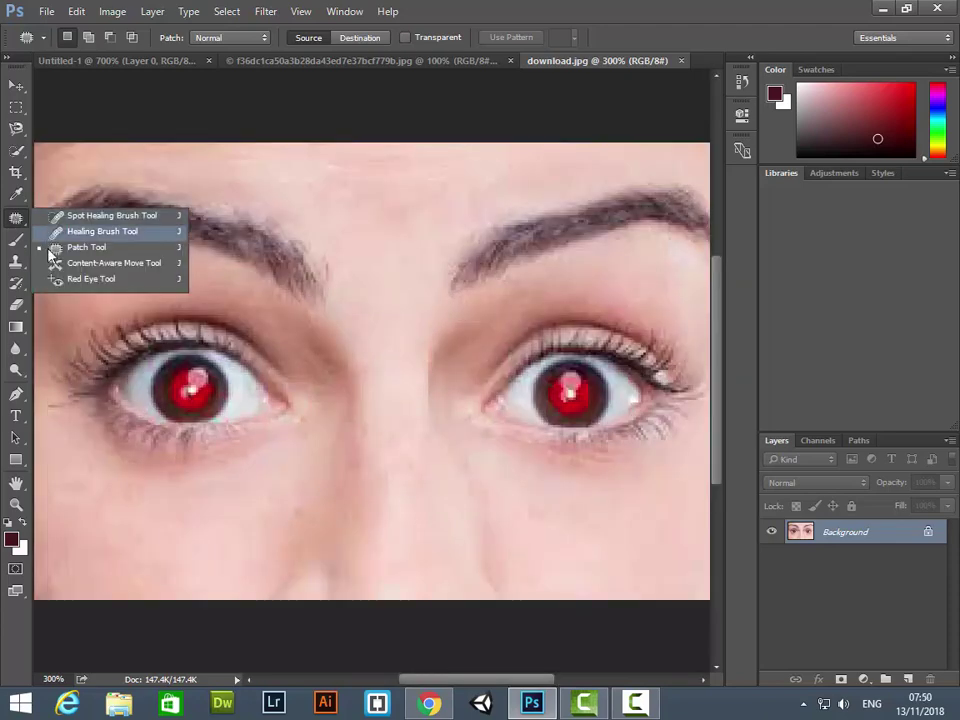
{"action": "left_click", "coordinate": [114, 282]}
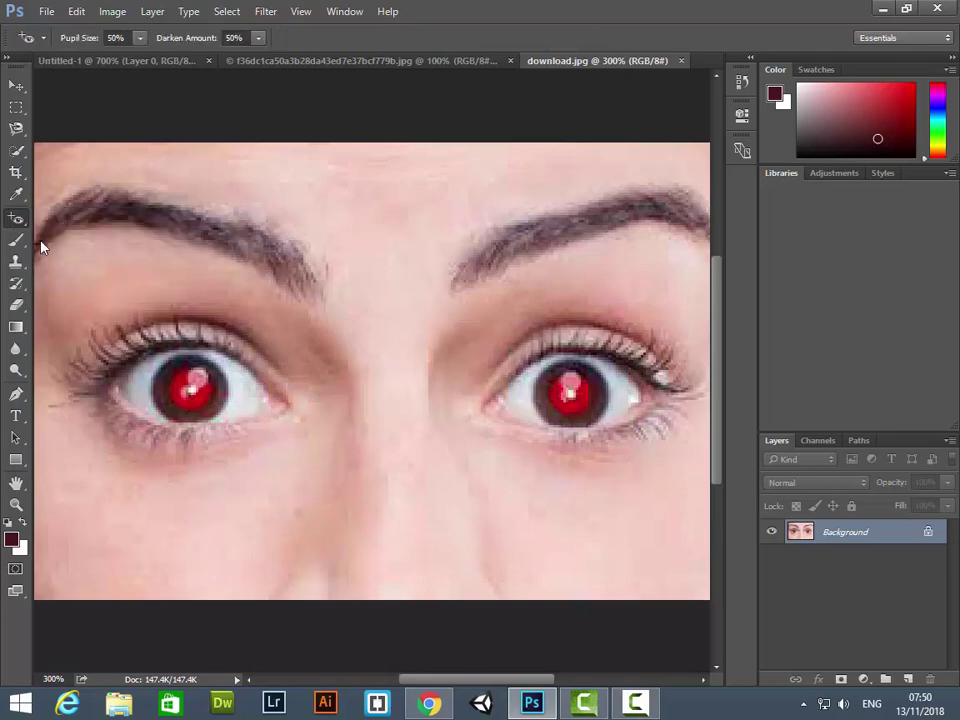
Drag over the left and right pupils to remove the red, then zoom to check.
{"action": "left_click_drag", "start_coordinate": [155, 369], "coordinate": [228, 407]}
{"action": "left_click_drag", "start_coordinate": [232, 409], "coordinate": [229, 413]}
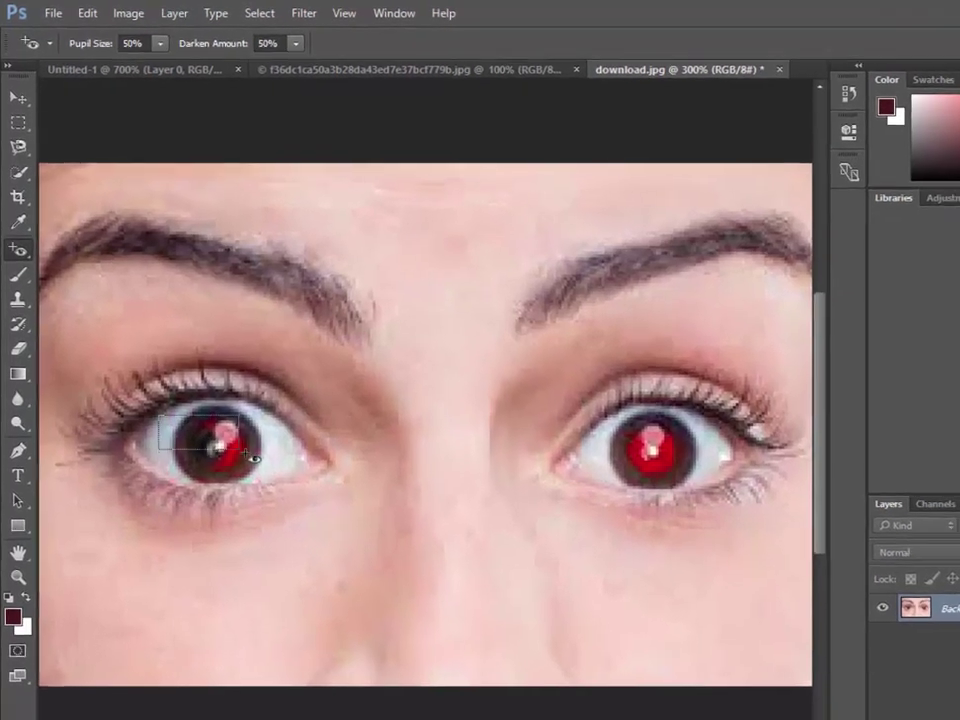
{"action": "left_click_drag", "start_coordinate": [138, 363], "coordinate": [246, 420]}
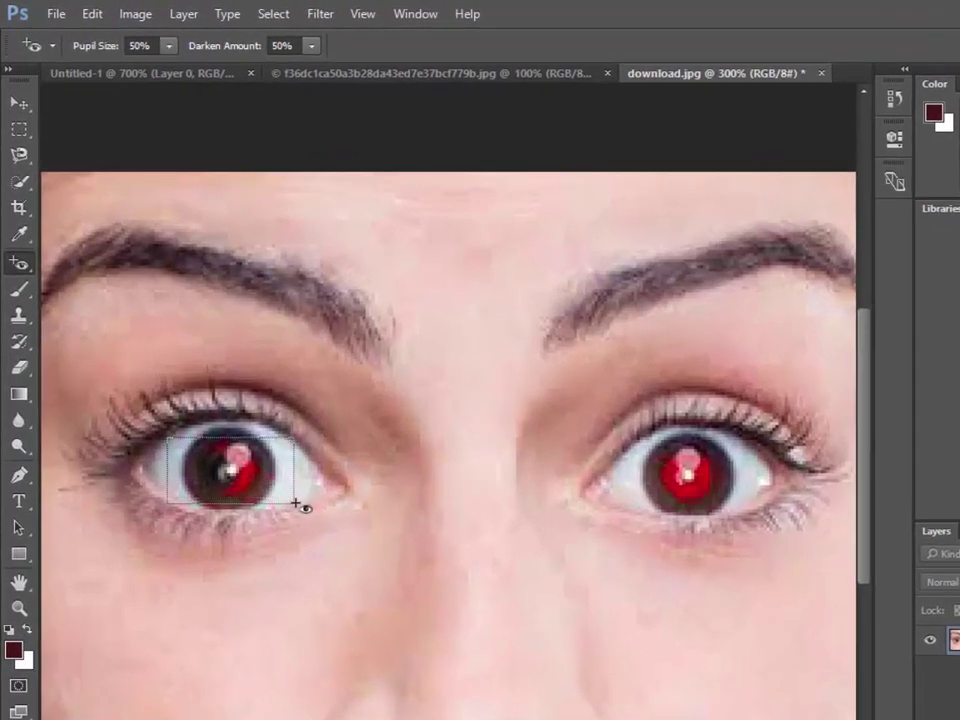
{"action": "left_click_drag", "start_coordinate": [296, 503], "coordinate": [302, 508]}
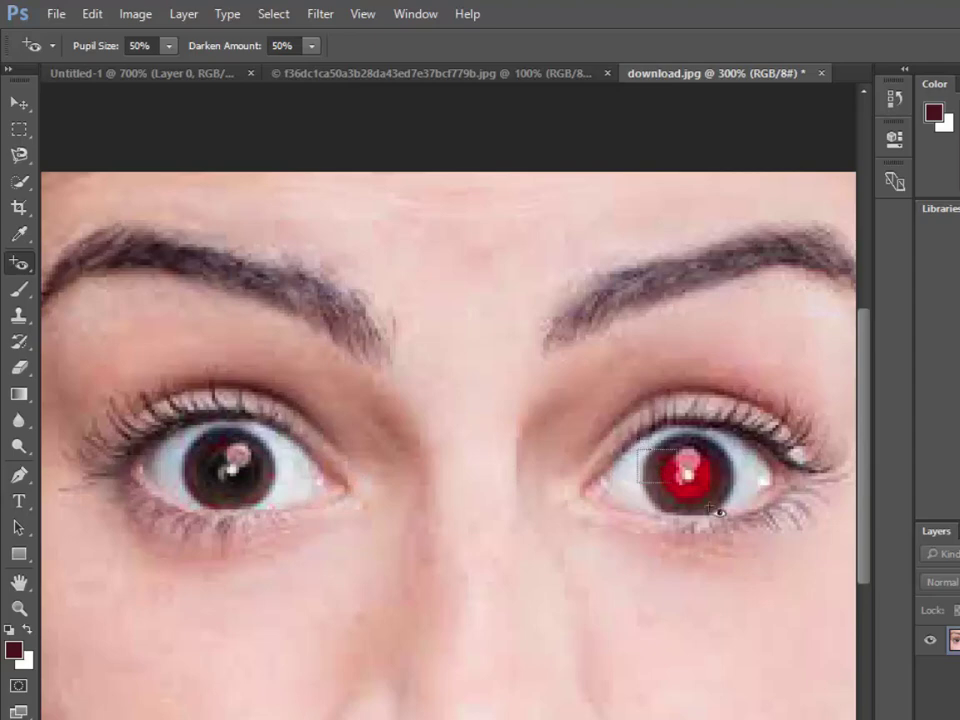
{"action": "left_click_drag", "start_coordinate": [640, 442], "coordinate": [767, 514]}
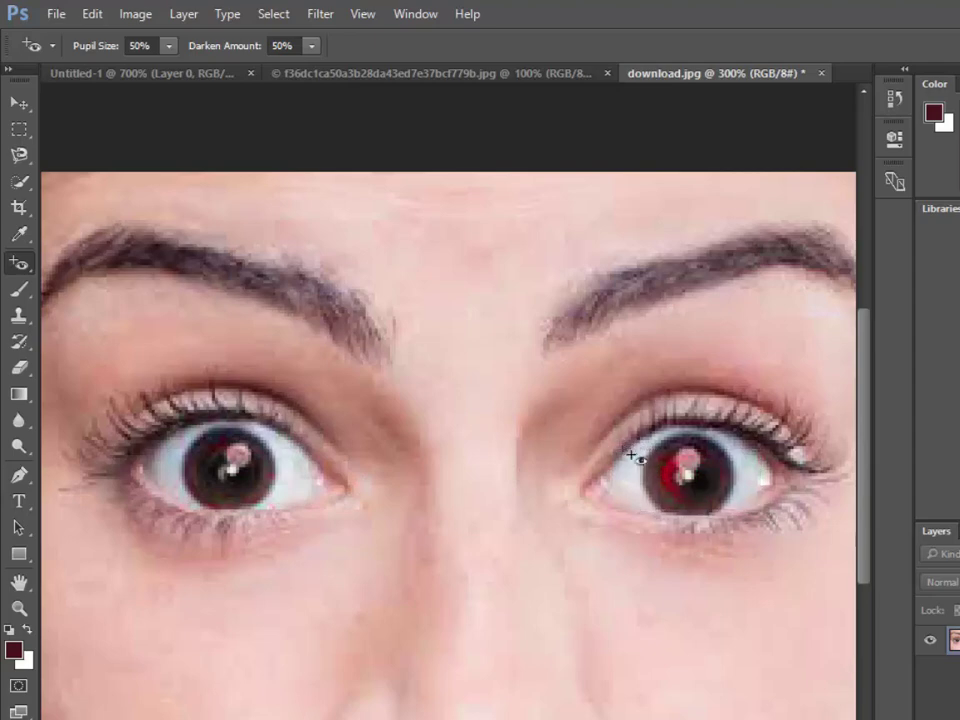
{"action": "left_click_drag", "start_coordinate": [613, 451], "coordinate": [776, 514]}
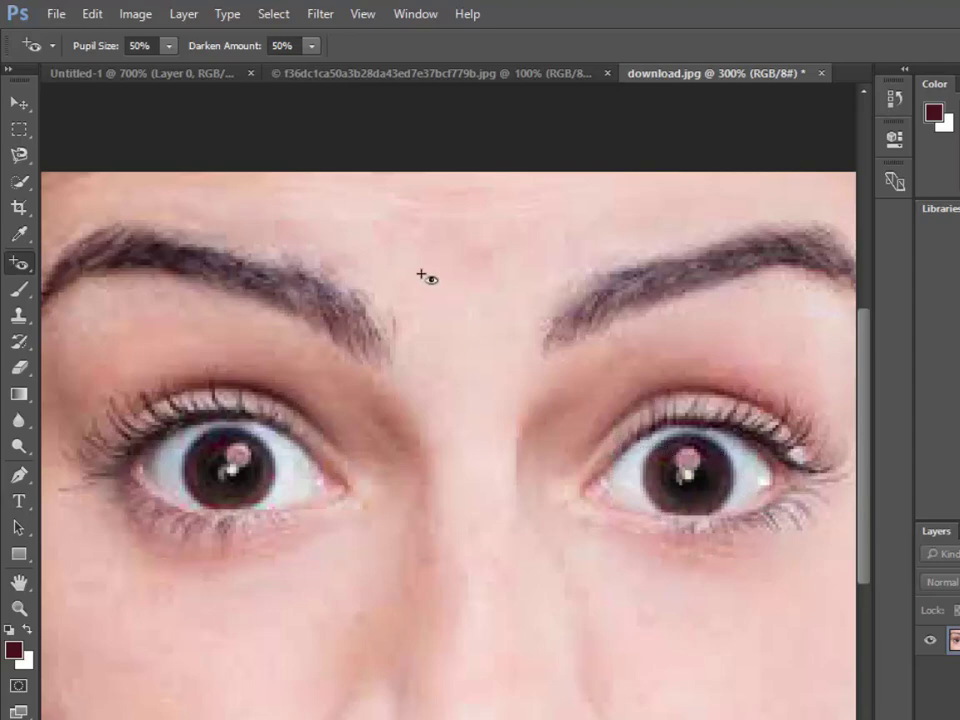
{"action": "left_click", "coordinate": [19, 103]}
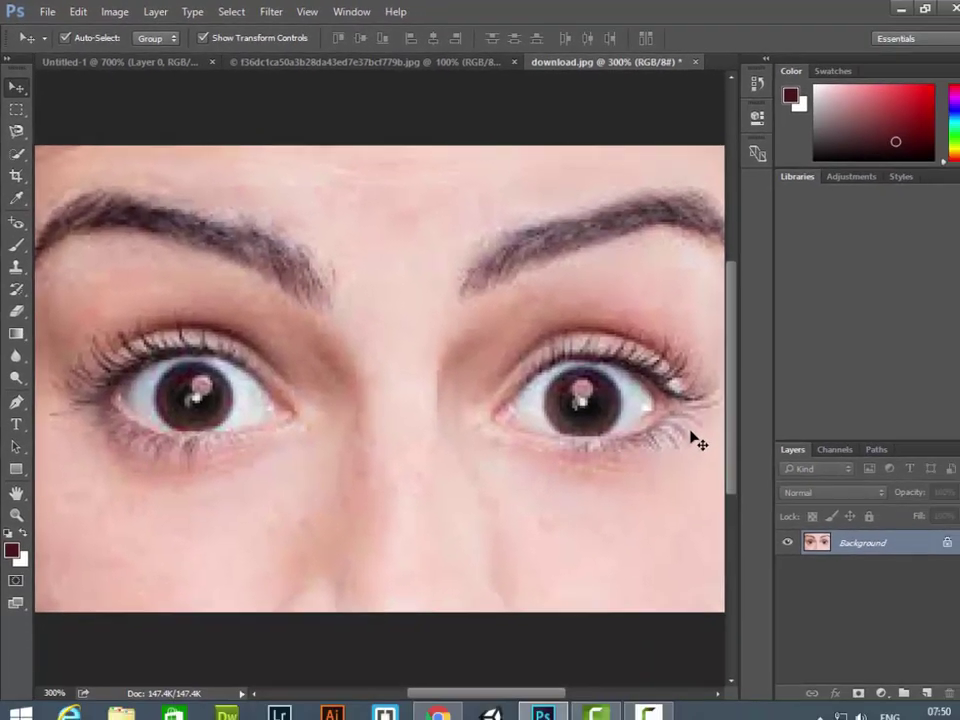
{"action": "key", "text": "ctrl+minus"}
{"action": "key", "text": "ctrl+minus"}
{"action": "key", "text": "ctrl+minus"}
{"action": "key", "text": "ctrl+plus"}
{"action": "key", "text": "ctrl+plus"}
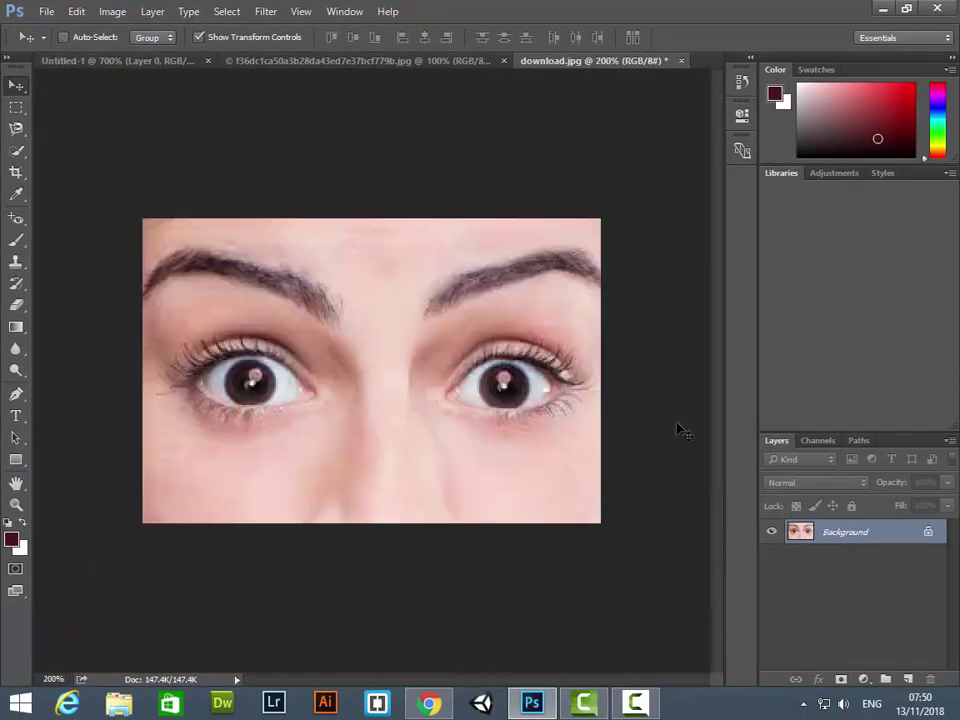
{"action": "key", "text": "ctrl+plus"}
{"action": "key", "text": "ctrl+minus"}
{"action": "key", "text": "ctrl+plus"}
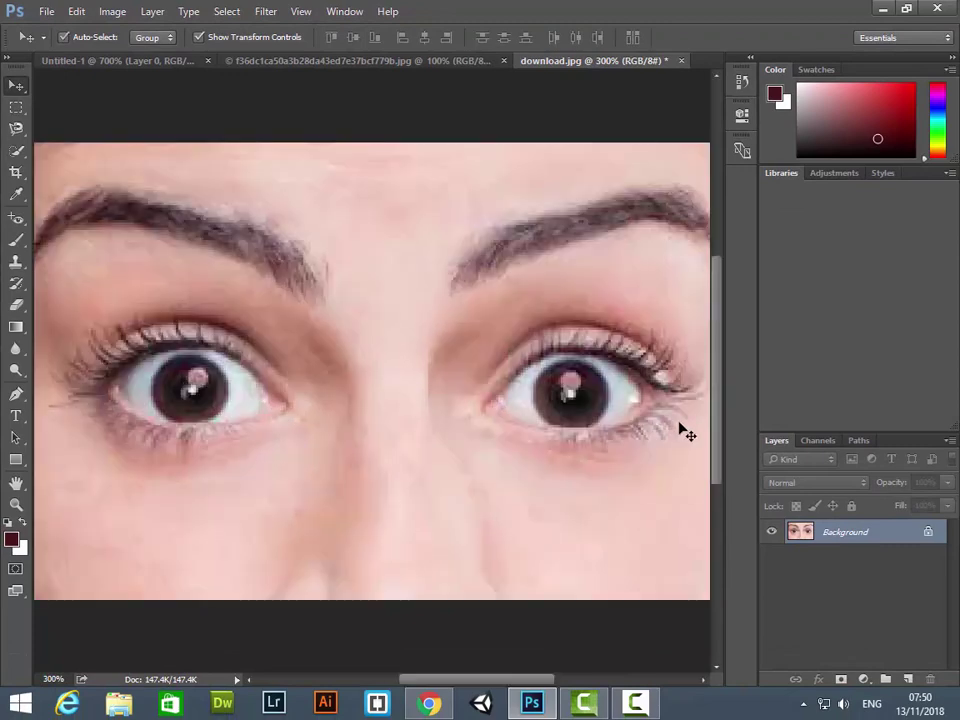
Close download.jpg and switch to the plain Brush tool.
{"action": "left_click", "coordinate": [681, 61]}
{"action": "left_click", "coordinate": [536, 266]}
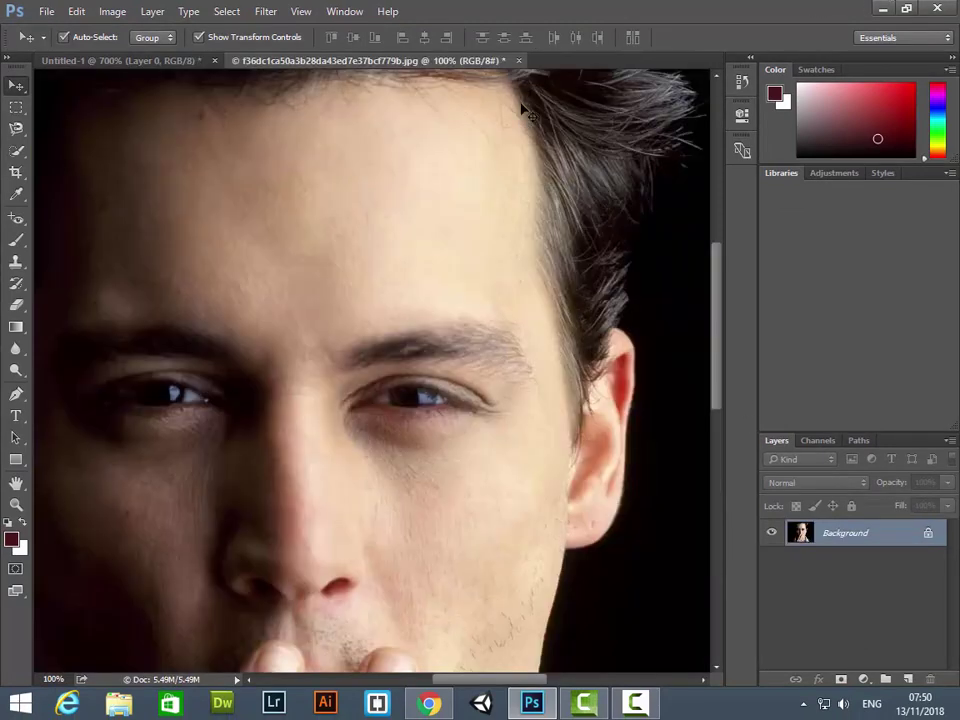
{"action": "right_click", "coordinate": [18, 220]}
{"action": "left_click", "coordinate": [75, 216]}
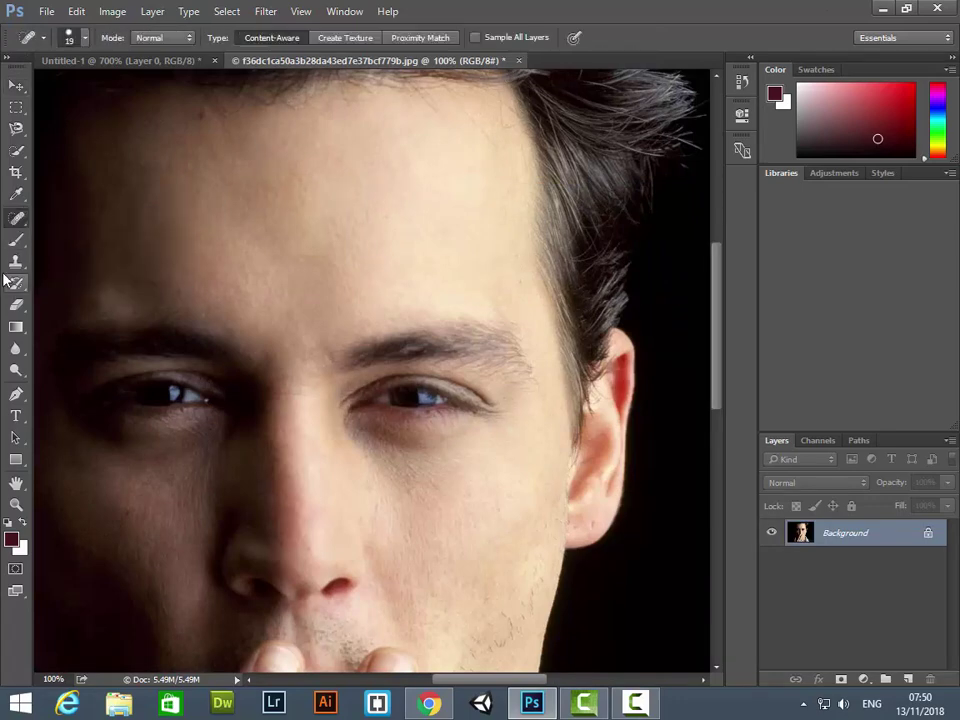
{"action": "left_click", "coordinate": [16, 240]}
{"action": "right_click", "coordinate": [21, 249]}
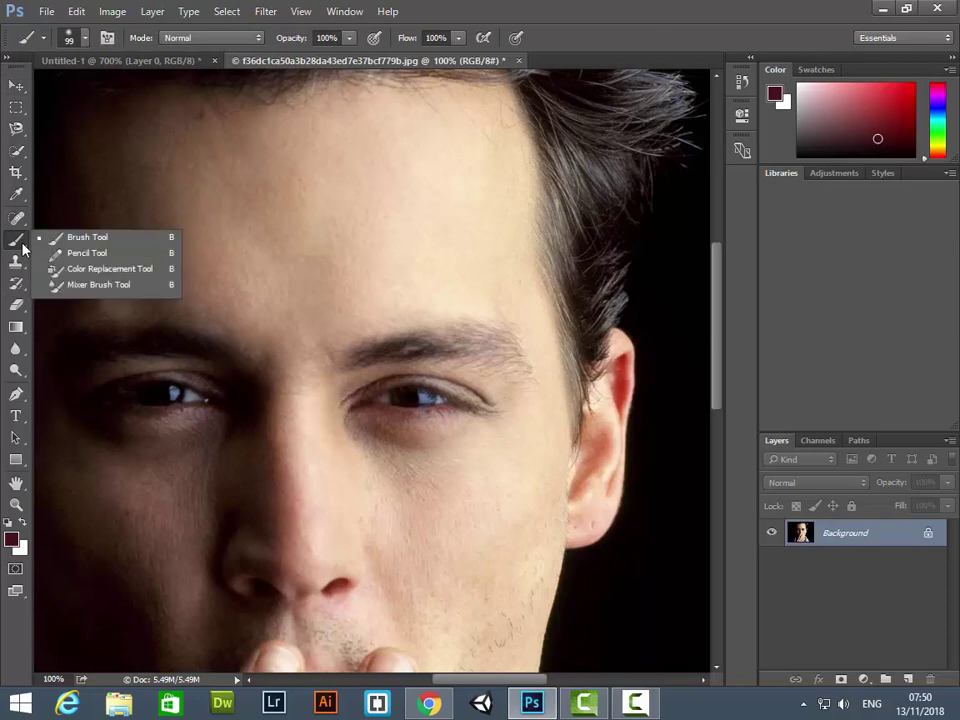
{"action": "left_click", "coordinate": [21, 249]}
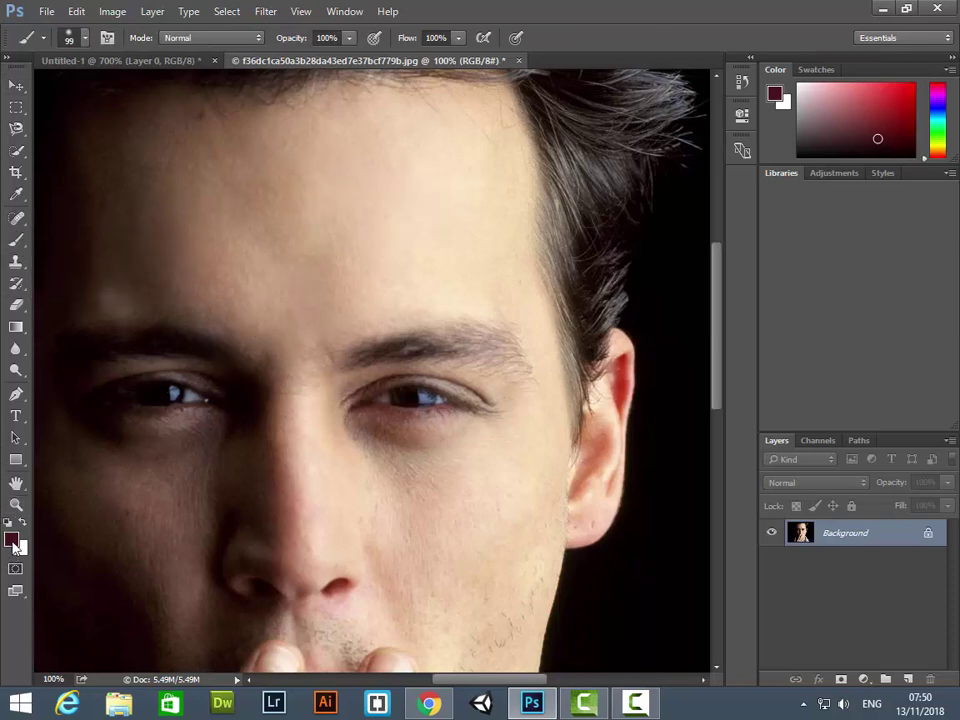
Set the foreground colour to bright red, paint trial forehead strokes, and undo them.
{"action": "left_click", "coordinate": [10, 541]}
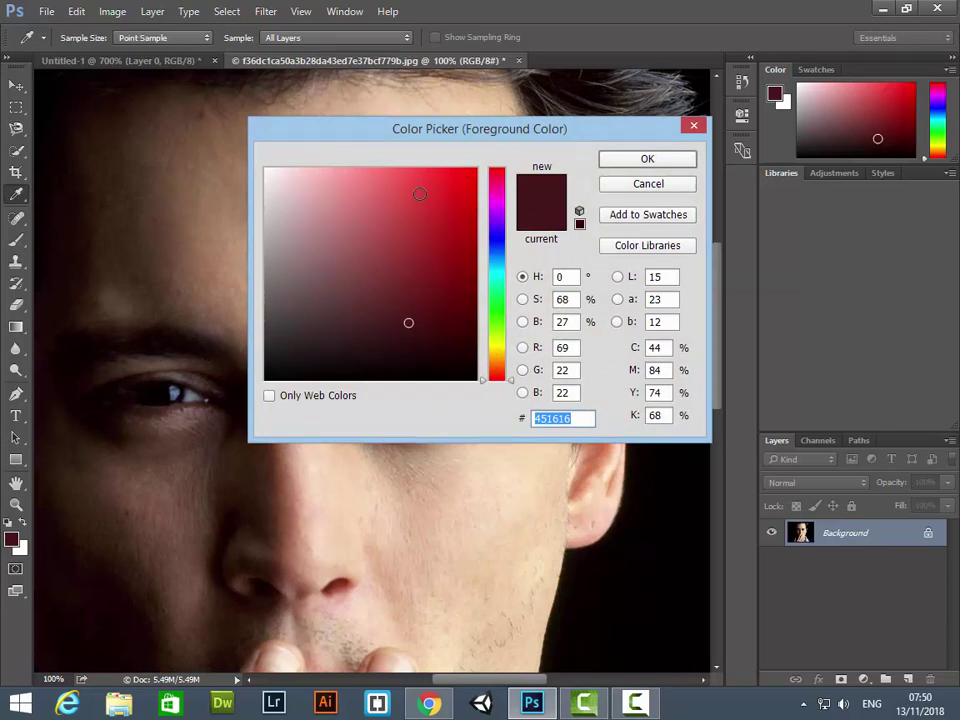
{"action": "left_click", "coordinate": [420, 194]}
{"action": "left_click", "coordinate": [645, 159]}
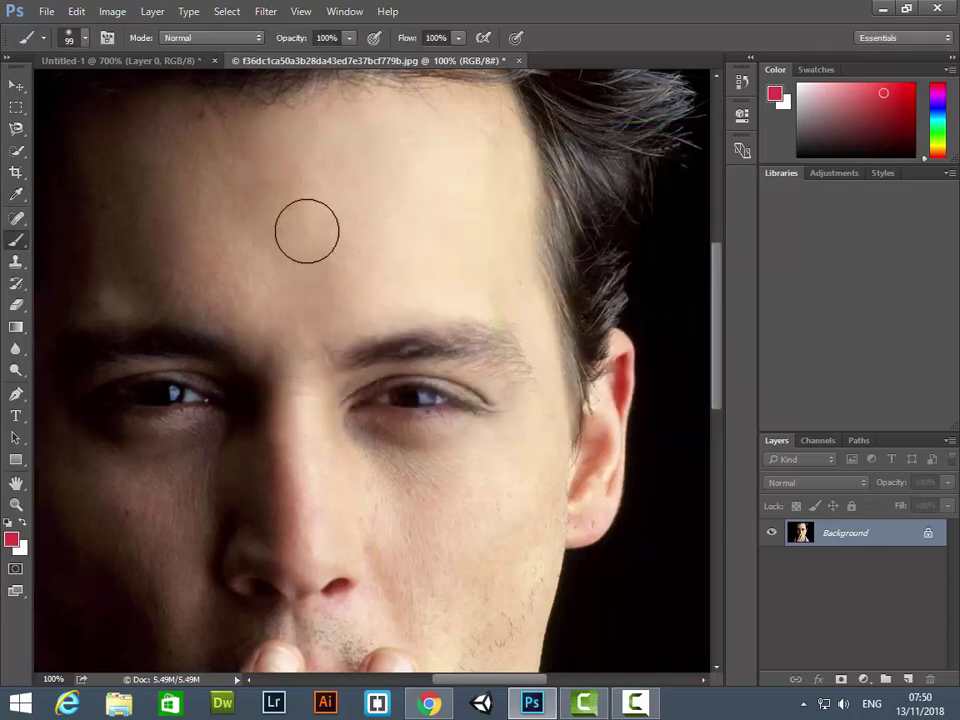
{"action": "mouse_move", "coordinate": [292, 160]}
{"action": "left_mouse_down"}
{"action": "mouse_move", "coordinate": [424, 161]}
{"action": "mouse_move", "coordinate": [221, 131]}
{"action": "mouse_move", "coordinate": [420, 159]}
{"action": "mouse_move", "coordinate": [347, 184]}
{"action": "mouse_move", "coordinate": [421, 140]}
{"action": "mouse_move", "coordinate": [454, 281]}
{"action": "mouse_move", "coordinate": [285, 253]}
{"action": "mouse_move", "coordinate": [225, 225]}
{"action": "mouse_move", "coordinate": [422, 232]}
{"action": "mouse_move", "coordinate": [446, 153]}
{"action": "left_mouse_up"}
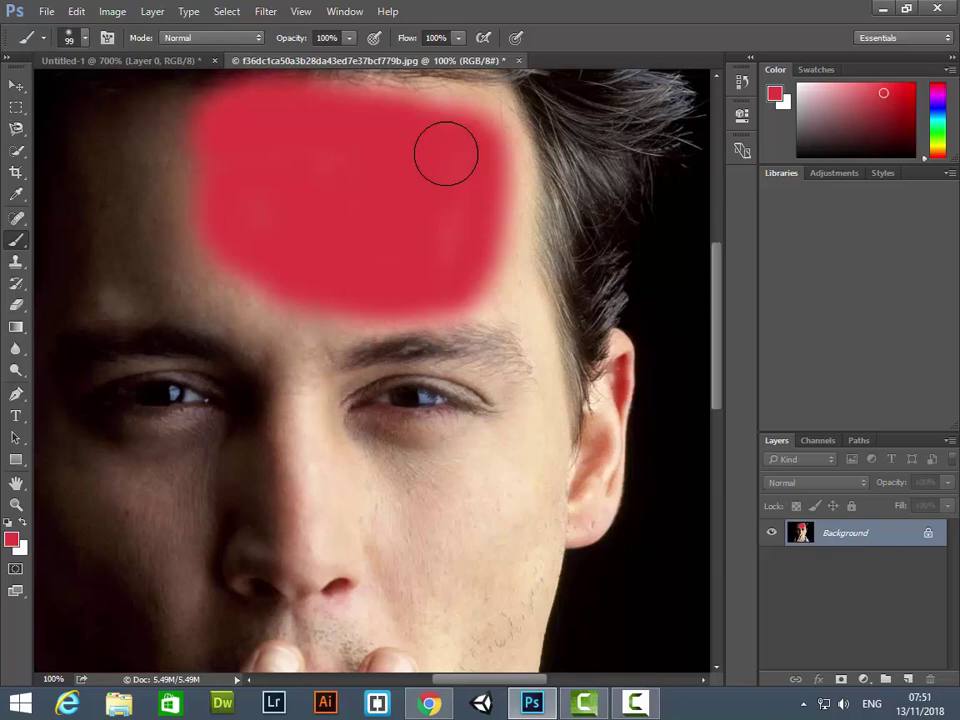
{"action": "key", "text": "ctrl+minus"}
{"action": "left_click_drag", "start_coordinate": [381, 257], "coordinate": [379, 287]}
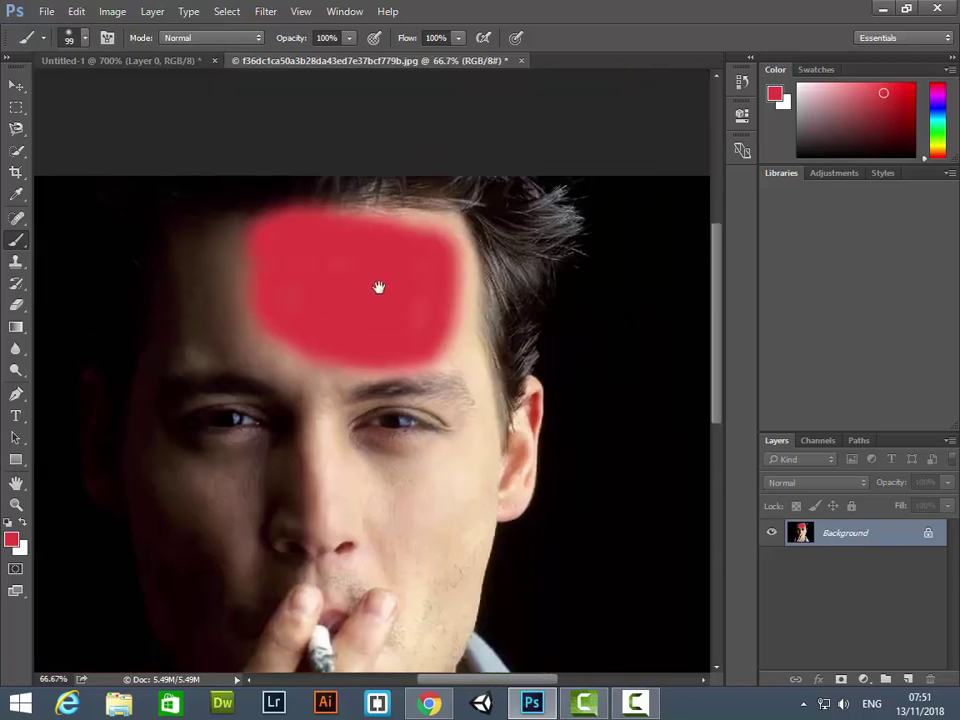
{"action": "key", "text": "ctrl+z"}
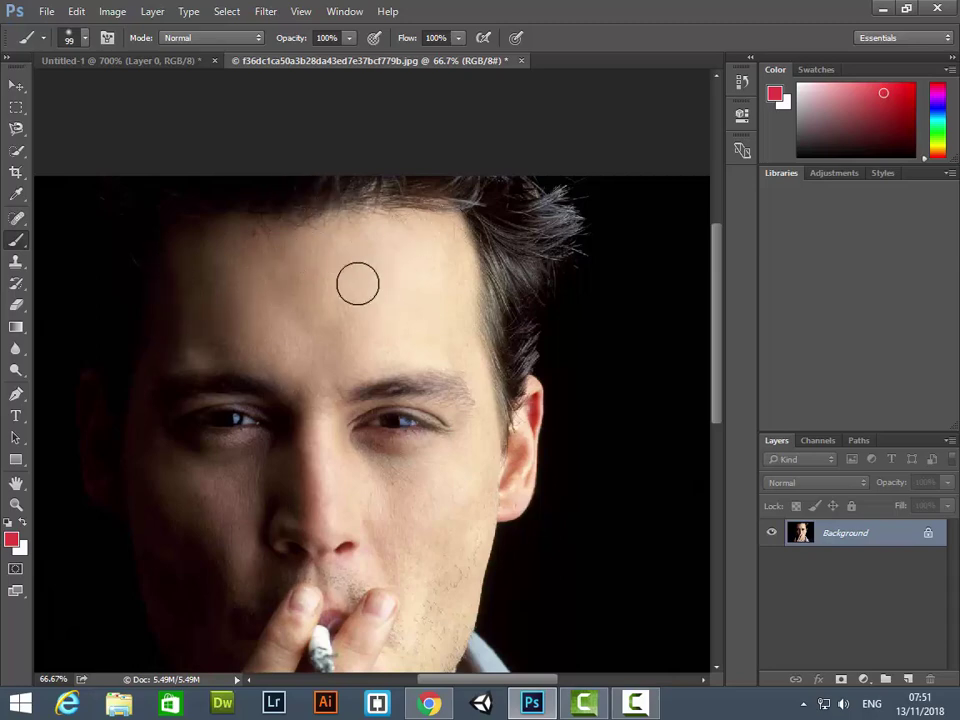
{"action": "mouse_move", "coordinate": [322, 288]}
{"action": "left_mouse_down"}
{"action": "mouse_move", "coordinate": [451, 262]}
{"action": "mouse_move", "coordinate": [336, 298]}
{"action": "mouse_move", "coordinate": [345, 343]}
{"action": "mouse_move", "coordinate": [399, 236]}
{"action": "mouse_move", "coordinate": [312, 290]}
{"action": "mouse_move", "coordinate": [451, 302]}
{"action": "left_mouse_up"}
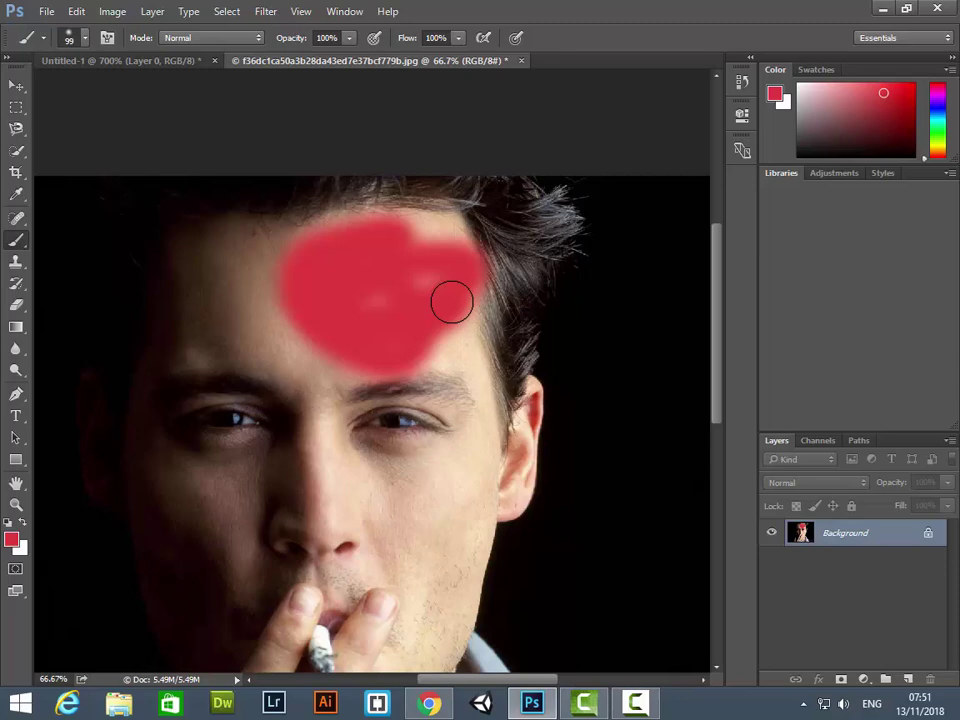
{"action": "key", "text": "ctrl+z"}
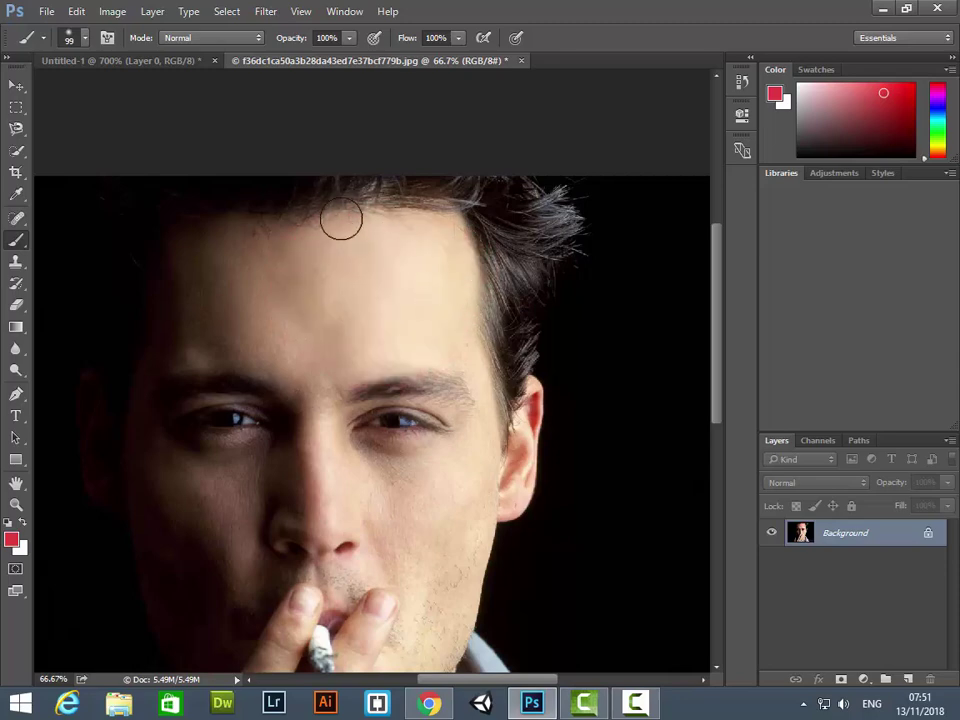
{"action": "mouse_move", "coordinate": [266, 294]}
{"action": "left_mouse_down"}
{"action": "mouse_move", "coordinate": [326, 251]}
{"action": "mouse_move", "coordinate": [380, 294]}
{"action": "mouse_move", "coordinate": [401, 289]}
{"action": "mouse_move", "coordinate": [402, 266]}
{"action": "left_mouse_up"}
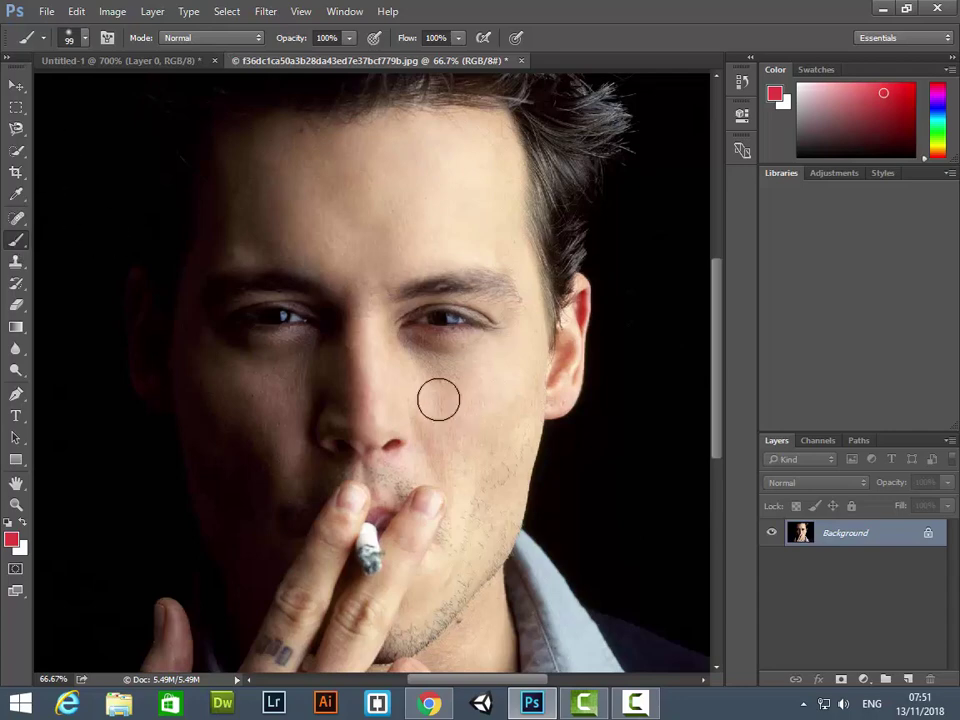
Duplicate the Background portrait layer to create a Background copy.
{"action": "left_click_drag", "start_coordinate": [454, 205], "coordinate": [440, 212]}
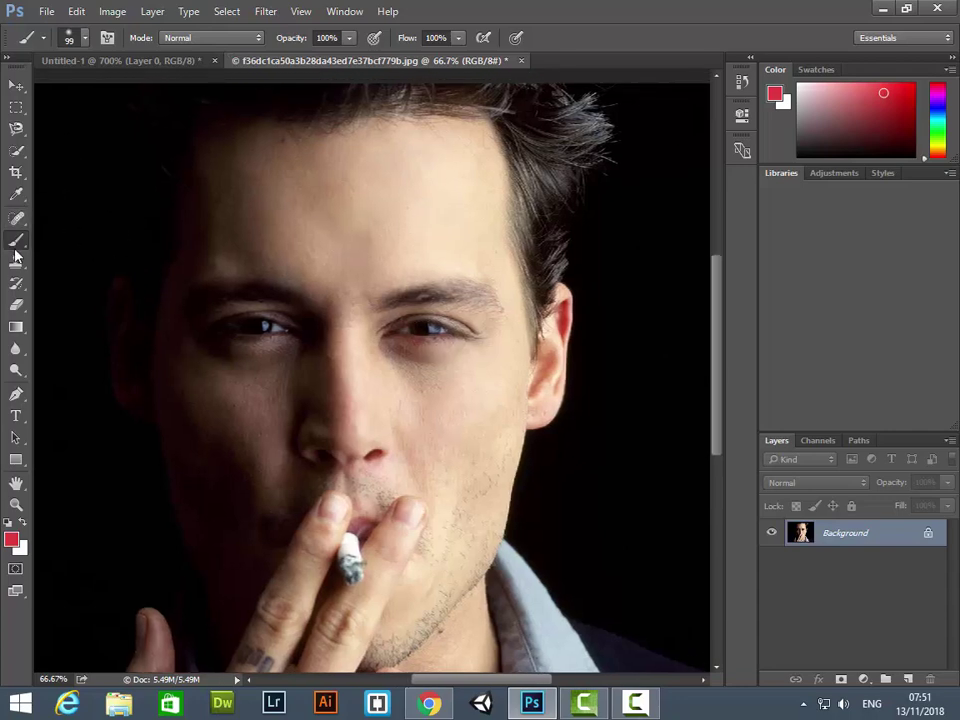
{"action": "mouse_move", "coordinate": [446, 281]}
{"action": "left_mouse_down"}
{"action": "mouse_move", "coordinate": [418, 272]}
{"action": "mouse_move", "coordinate": [435, 246]}
{"action": "left_mouse_up"}
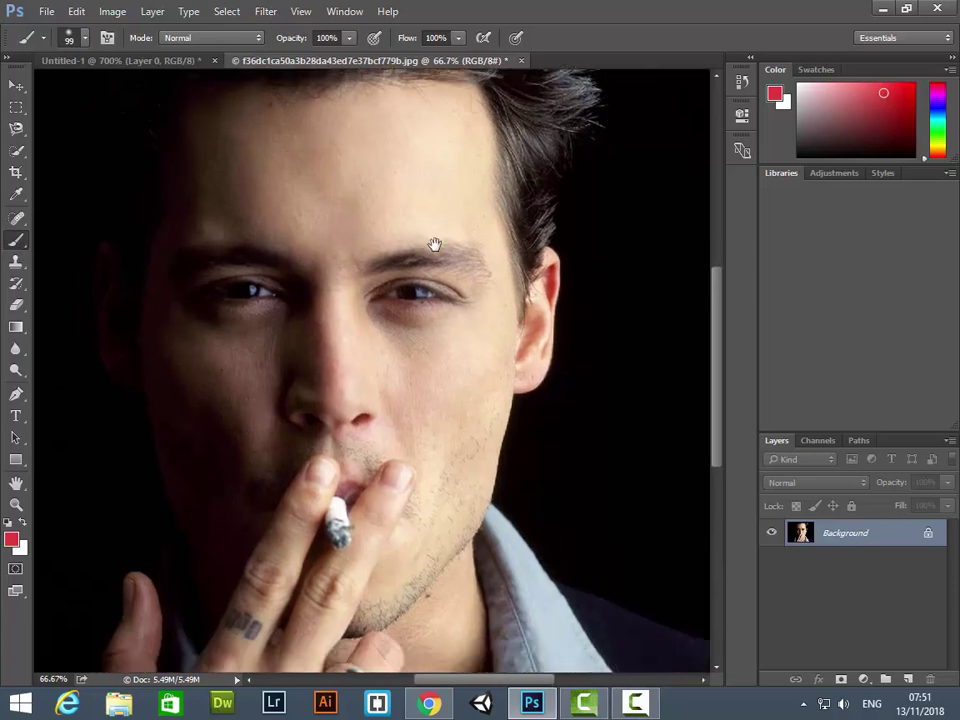
{"action": "left_click_drag", "start_coordinate": [908, 538], "coordinate": [907, 678]}
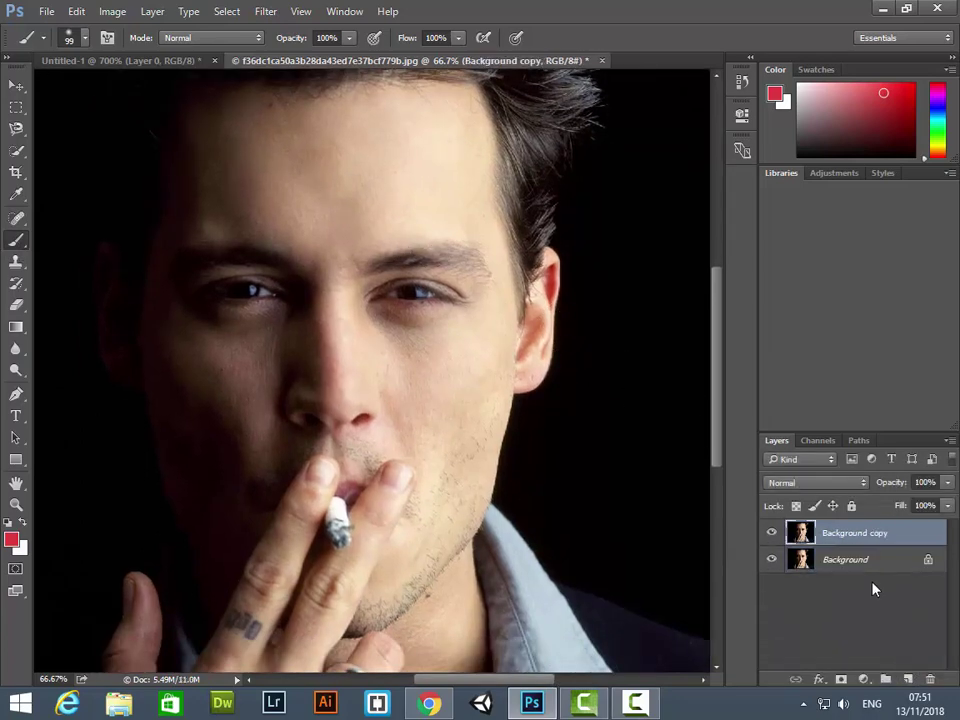
Apply a Gaussian Blur with a 9.2-pixel radius to the Background copy.
{"action": "left_click", "coordinate": [263, 11]}
{"action": "mouse_move", "coordinate": [366, 195]}
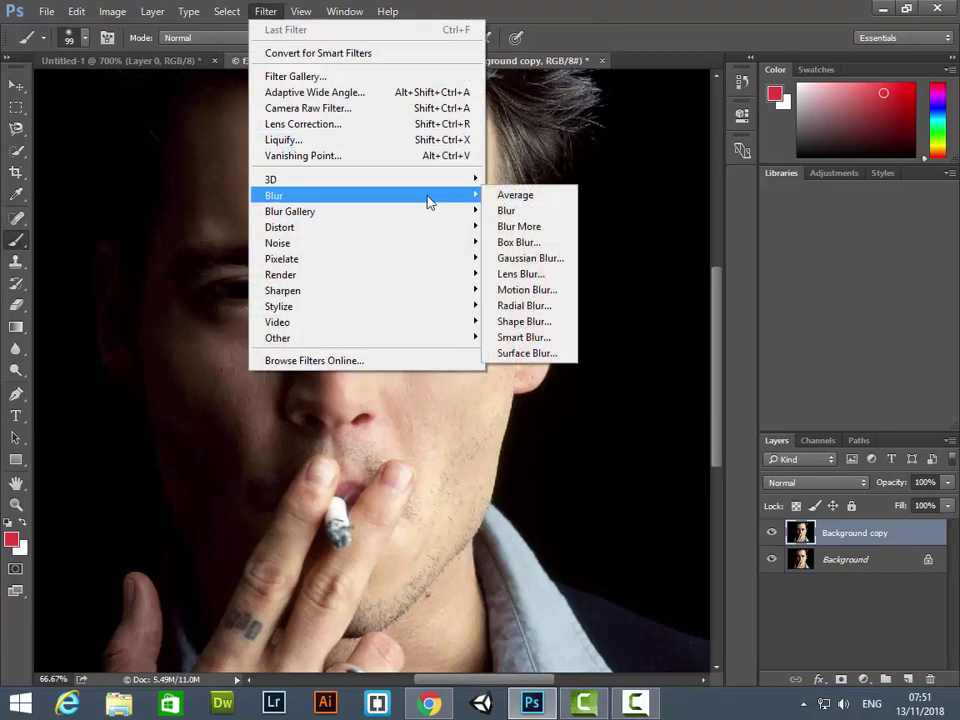
{"action": "left_click", "coordinate": [546, 259]}
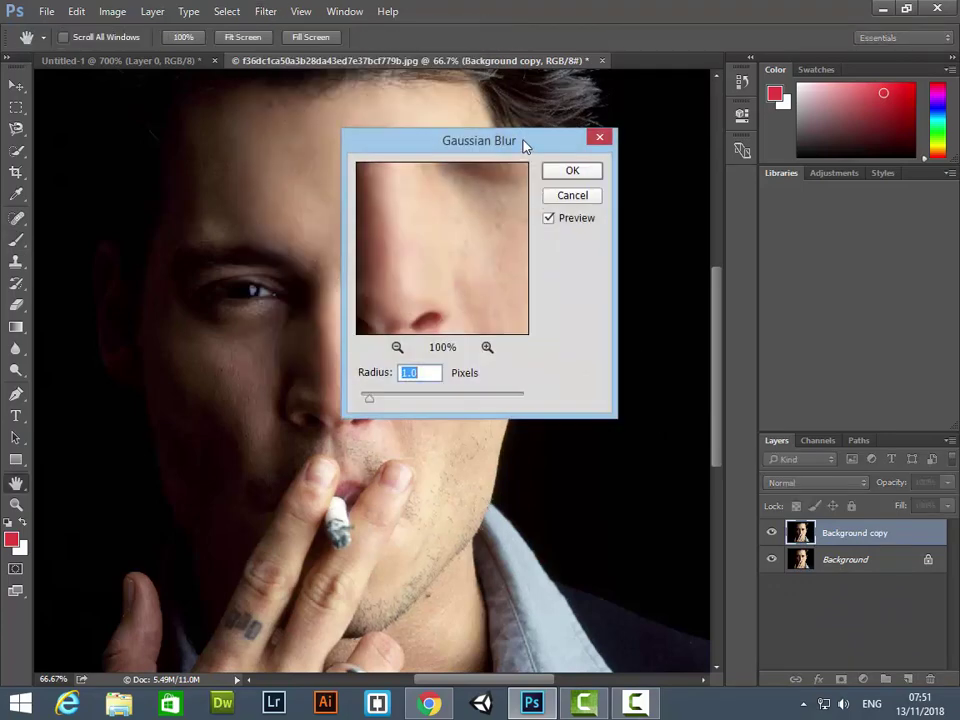
{"action": "left_click_drag", "start_coordinate": [525, 147], "coordinate": [663, 169]}
{"action": "left_click", "coordinate": [563, 421]}
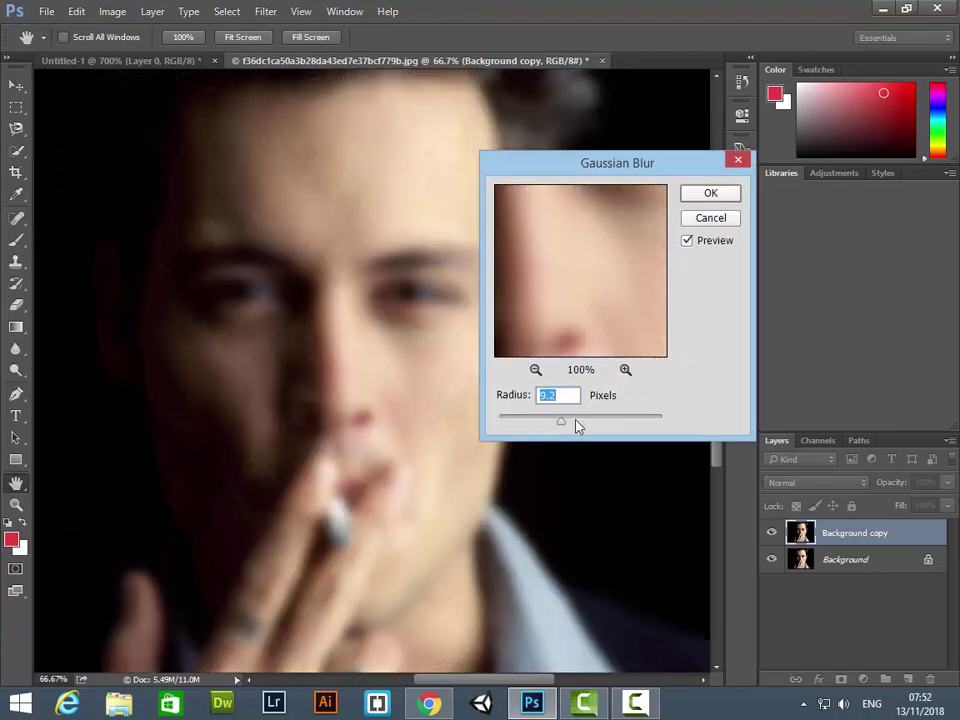
{"action": "left_click", "coordinate": [712, 194]}
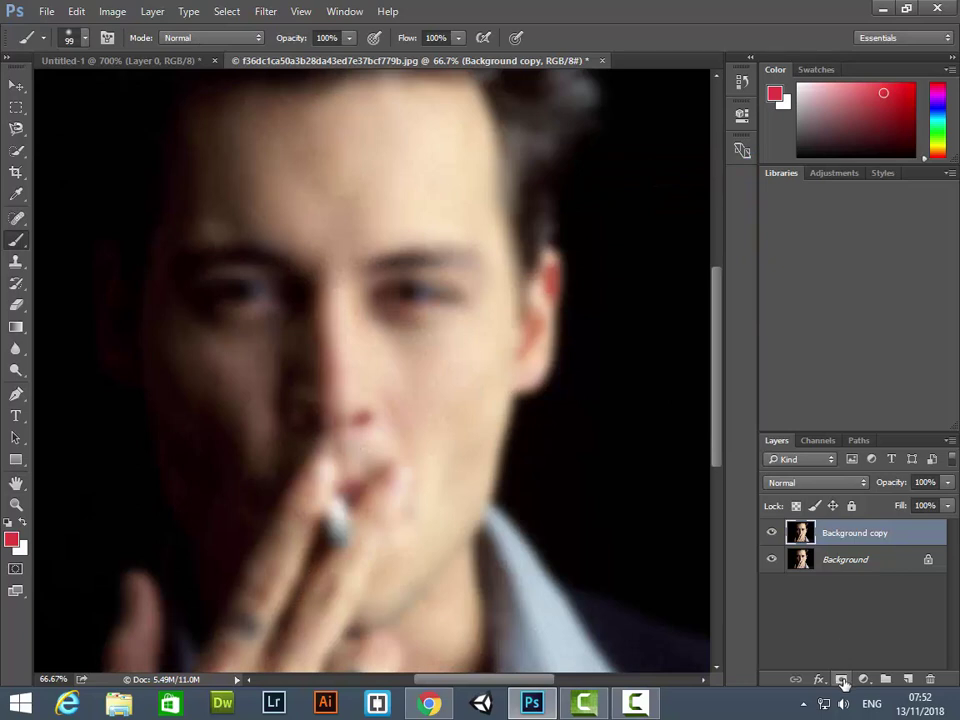
Add an inverted layer mask to the blurred copy and paint blur onto brow, nose, cheeks, lower face and neck.
{"action": "left_click", "coordinate": [842, 680]}
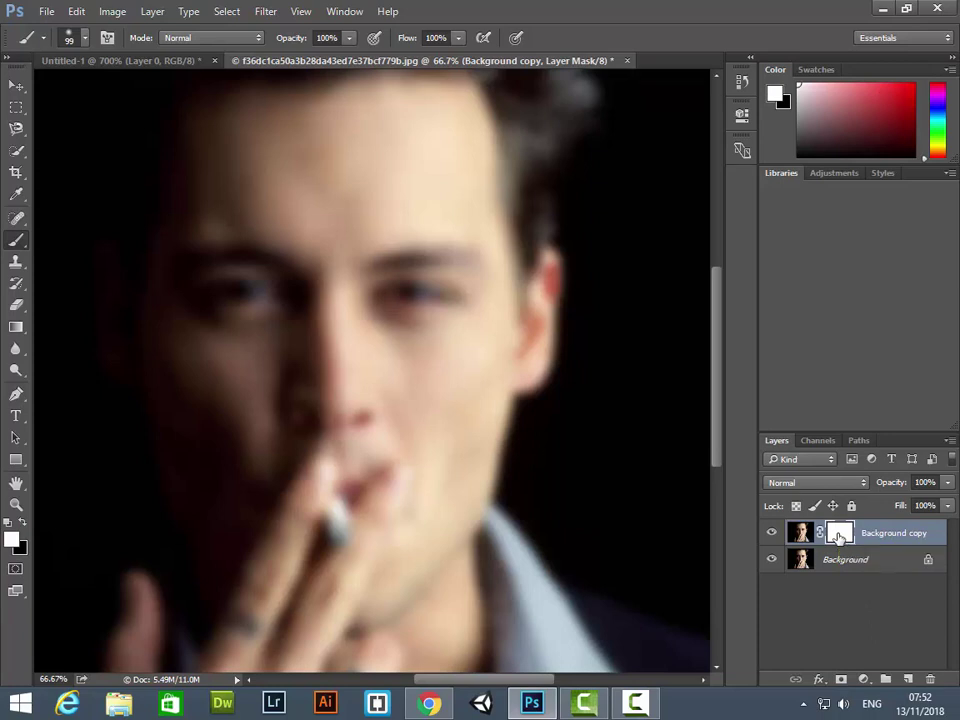
{"action": "key", "text": "ctrl+i"}
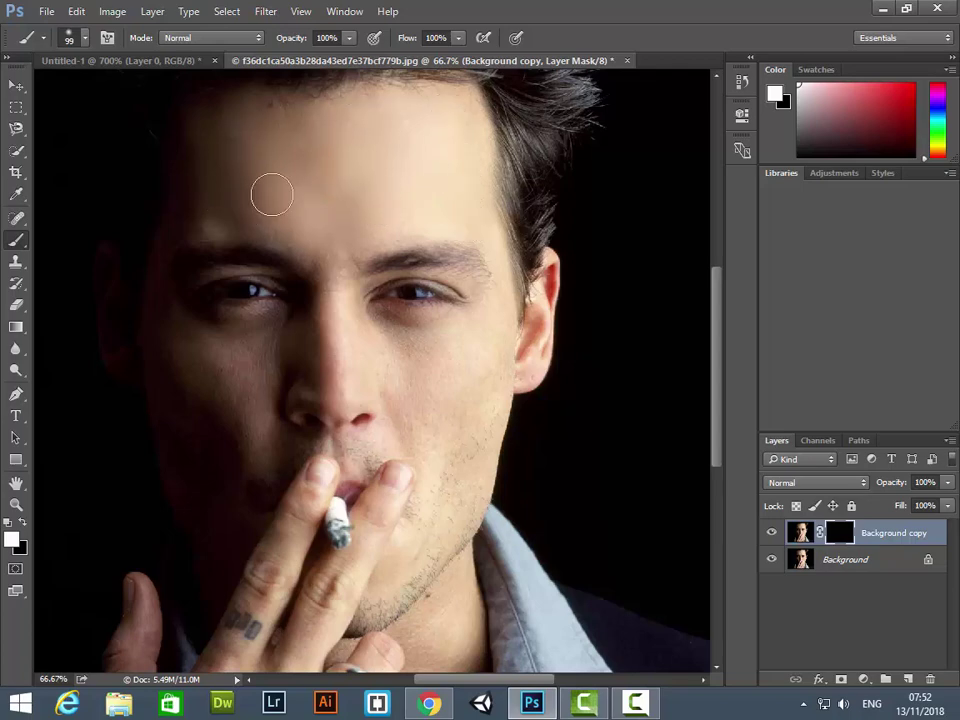
{"action": "left_click_drag", "start_coordinate": [320, 280], "coordinate": [440, 368]}
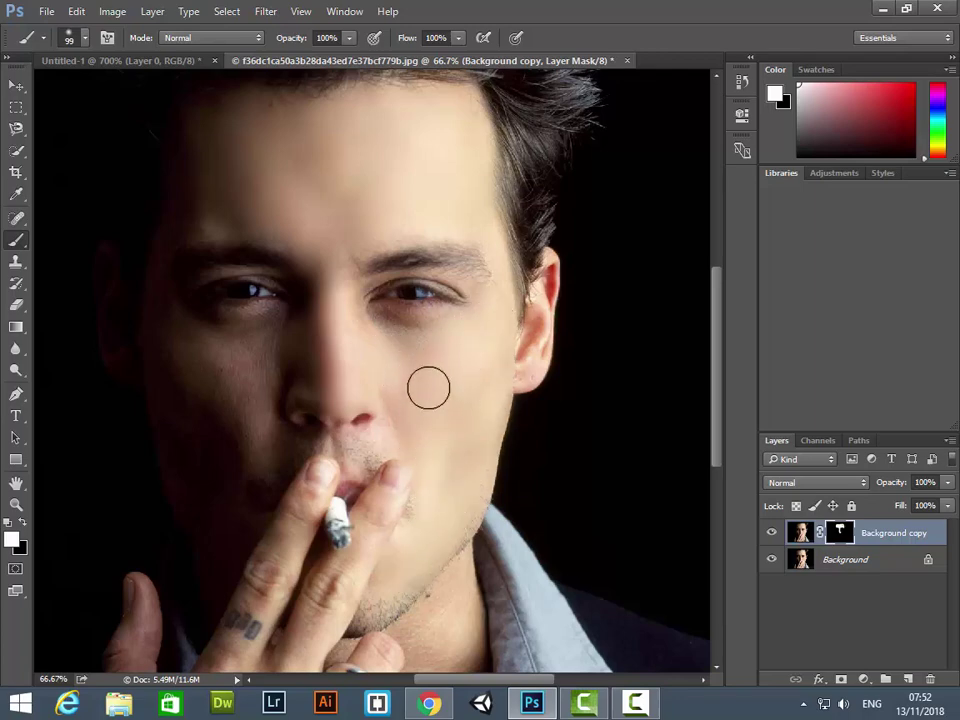
{"action": "left_click_drag", "start_coordinate": [322, 345], "coordinate": [223, 555]}
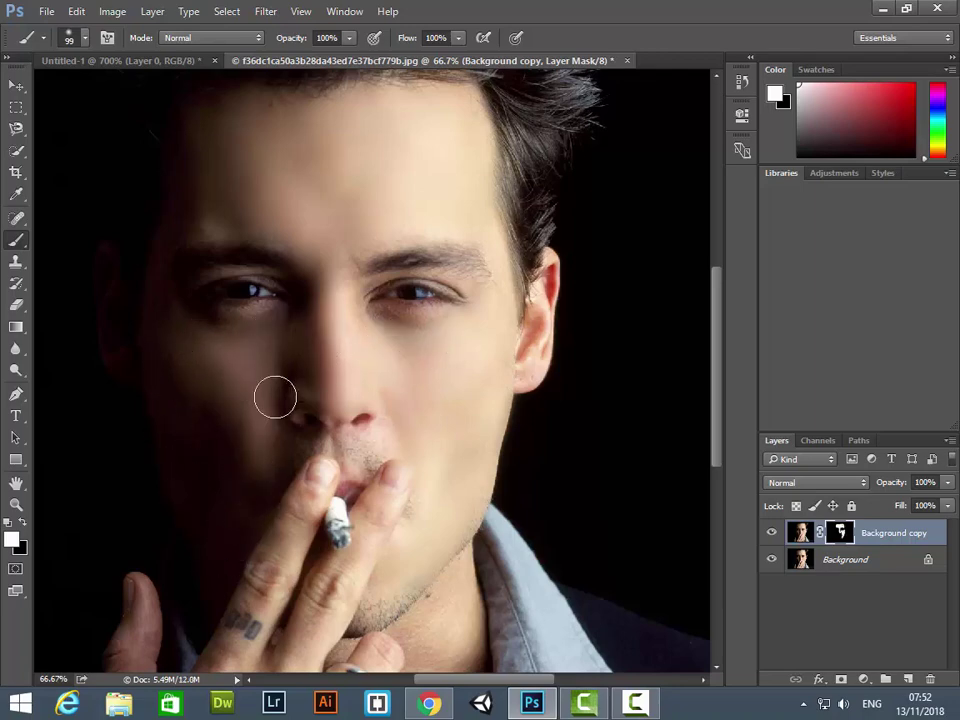
{"action": "scroll", "coordinate": [274, 394], "scroll_direction": "down", "scroll_amount": 5}
{"action": "left_click_drag", "start_coordinate": [469, 349], "coordinate": [437, 388]}
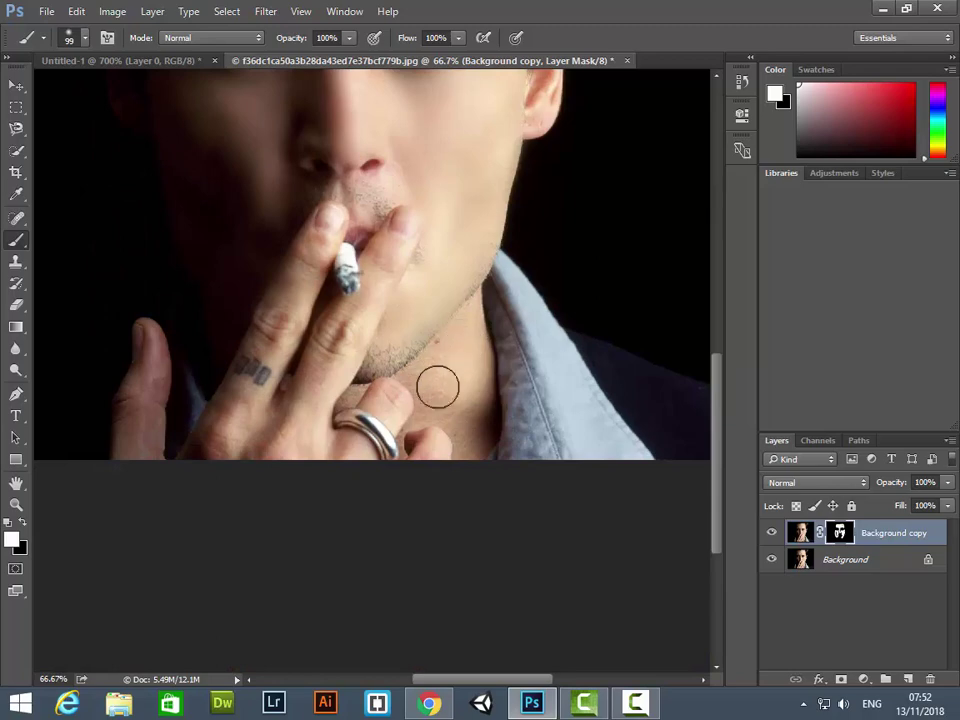
{"action": "scroll", "coordinate": [495, 360], "scroll_direction": "up", "scroll_amount": 5}
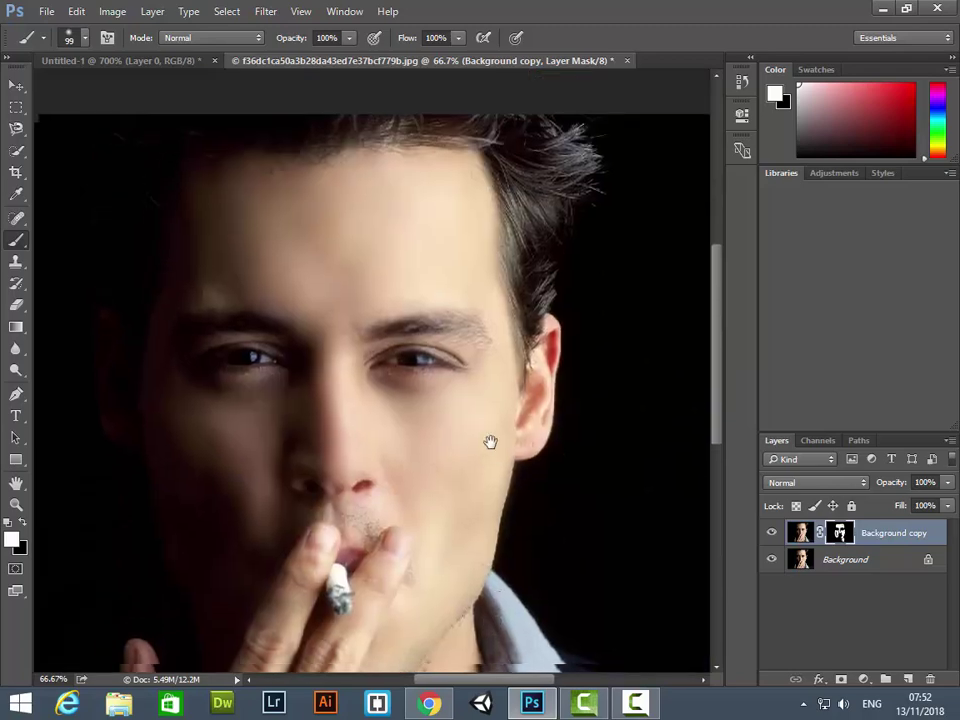
{"action": "scroll", "coordinate": [492, 390], "scroll_direction": "up", "scroll_amount": 1}
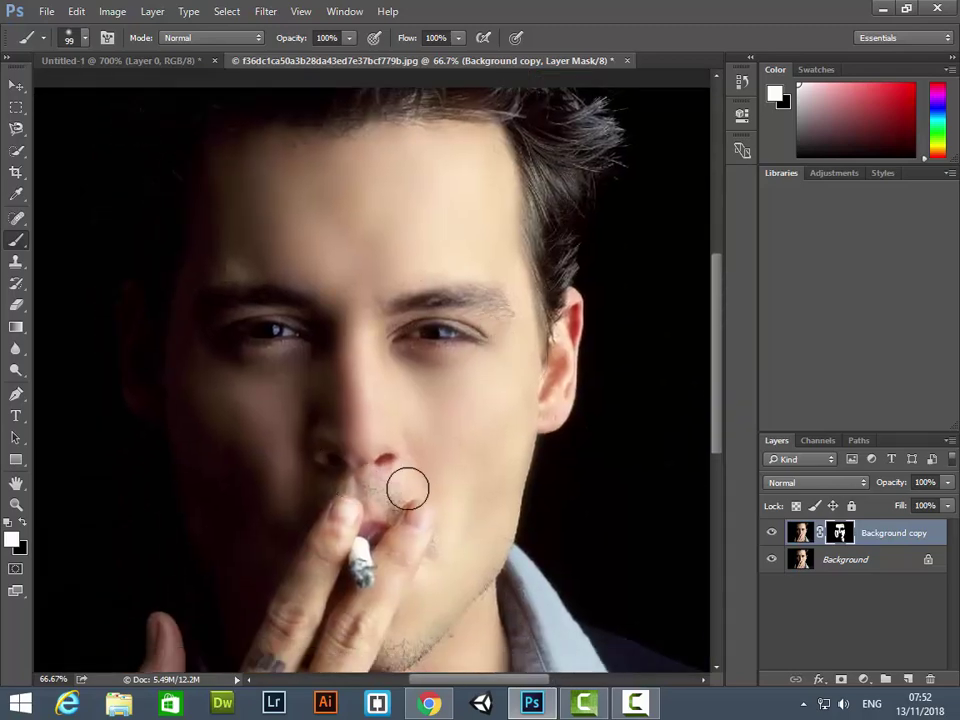
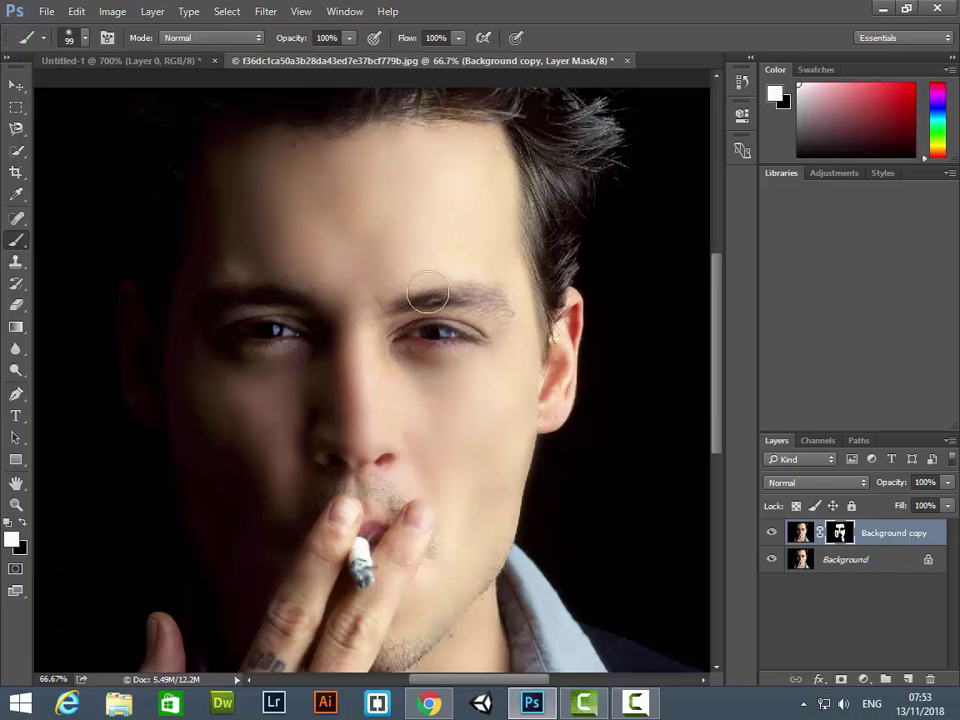
Undo the stray mask stroke over the right eye and zoom out to the whole photo.
{"action": "mouse_move", "coordinate": [435, 335]}
{"action": "left_mouse_down"}
{"action": "mouse_move", "coordinate": [500, 340]}
{"action": "mouse_move", "coordinate": [453, 346]}
{"action": "left_mouse_up"}
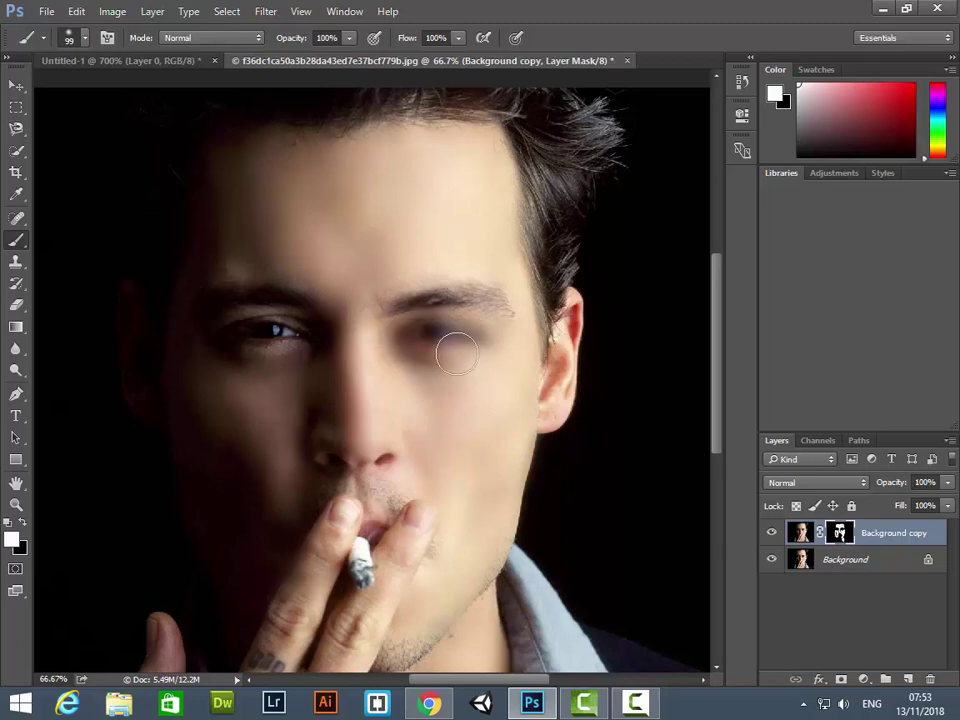
{"action": "key", "text": "ctrl+z"}
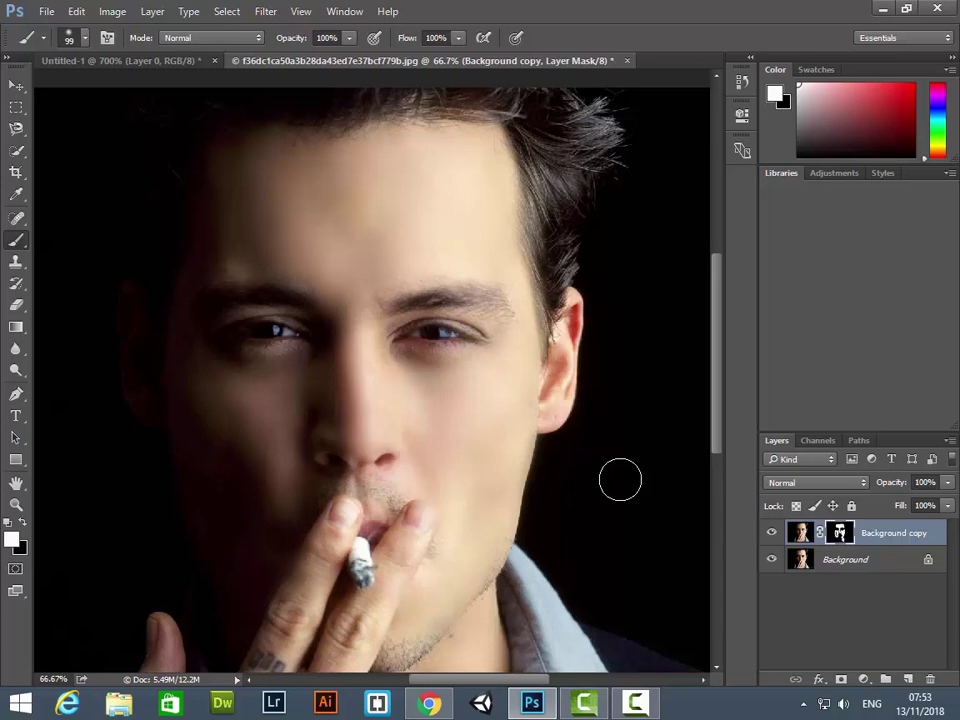
{"action": "key", "text": "ctrl+minus"}
{"action": "key", "text": "ctrl+minus"}
{"action": "key", "text": "ctrl+plus"}
{"action": "key", "text": "ctrl+minus"}
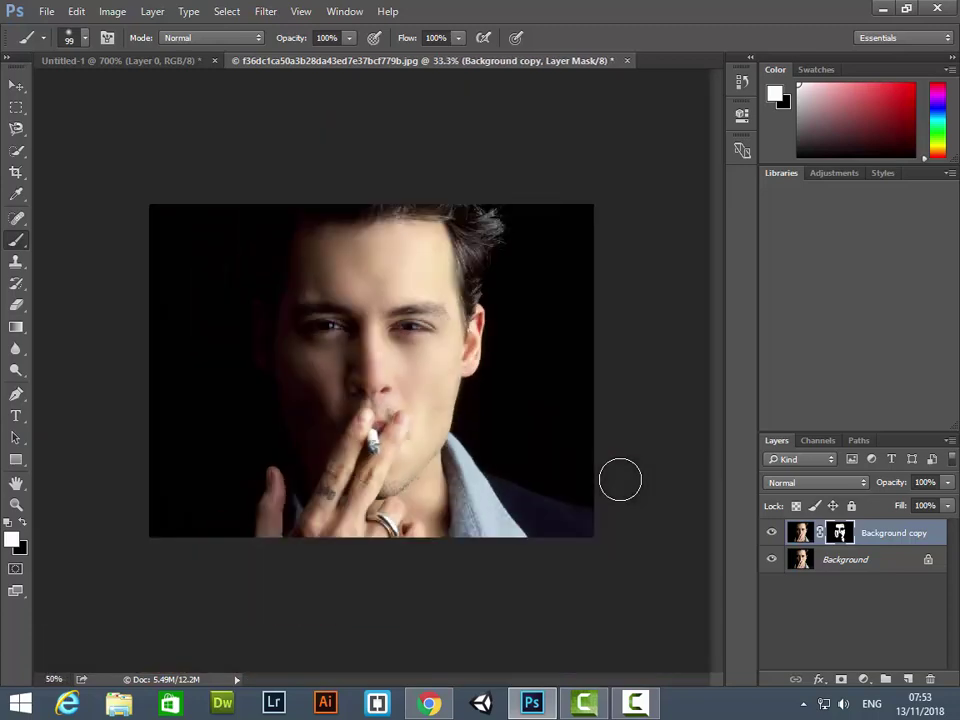
{"action": "key", "text": "ctrl+plus"}
{"action": "key", "text": "ctrl+plus"}
{"action": "key", "text": "ctrl+minus"}
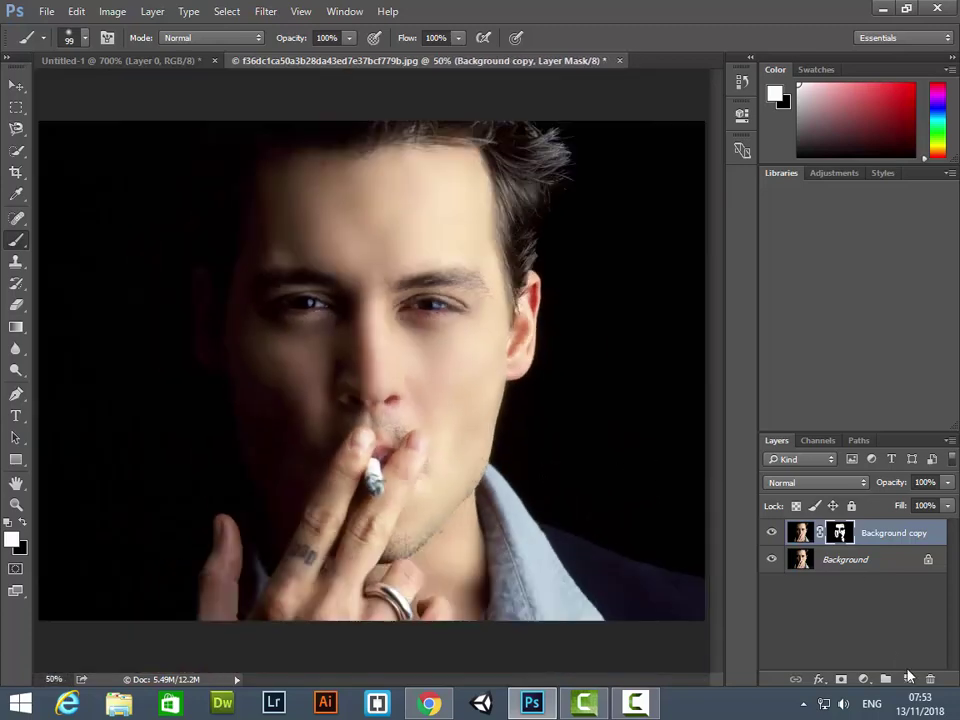
Delete the Background copy layer, applying its mask when prompted.
{"action": "left_click", "coordinate": [929, 679]}
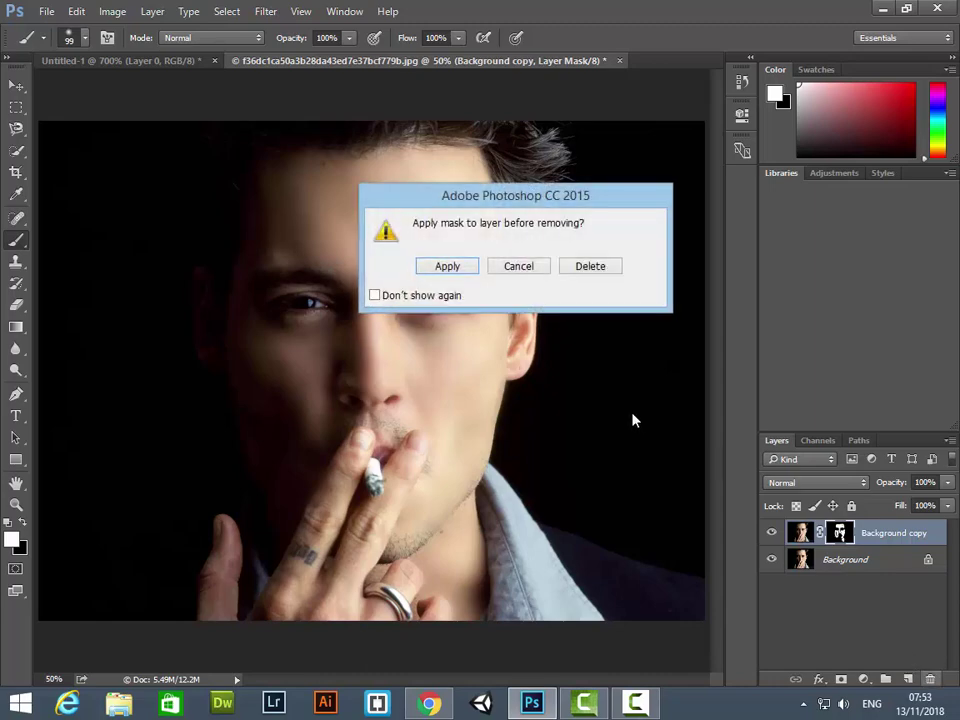
{"action": "left_click", "coordinate": [463, 270]}
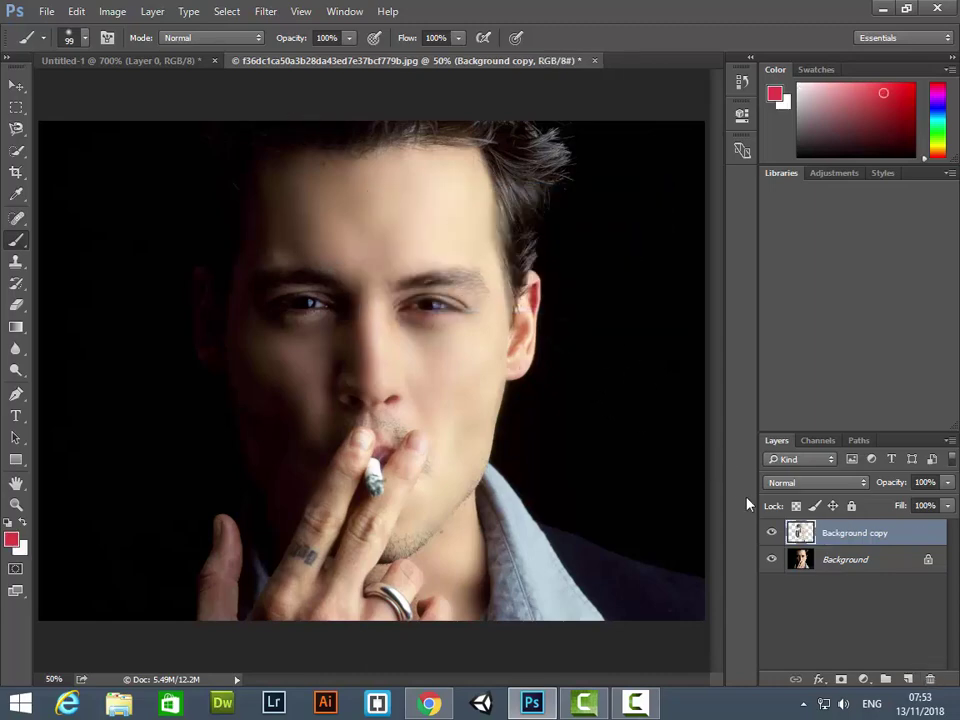
{"action": "key", "text": "Delete"}
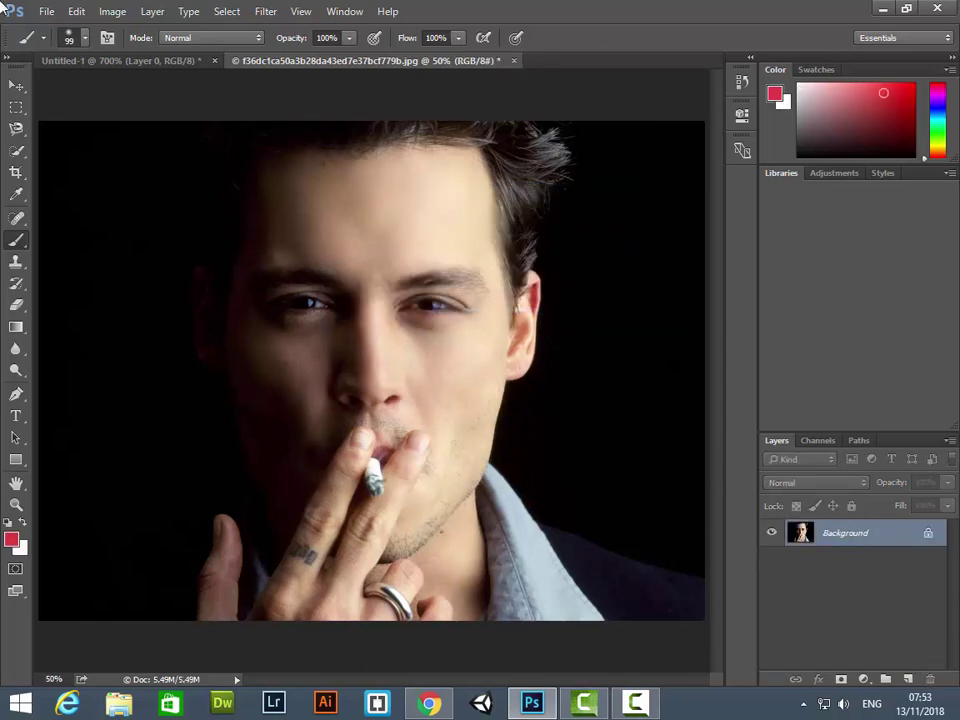
Select the Clone Stamp Tool from the painting tools flyout.
{"action": "left_click", "coordinate": [15, 88]}
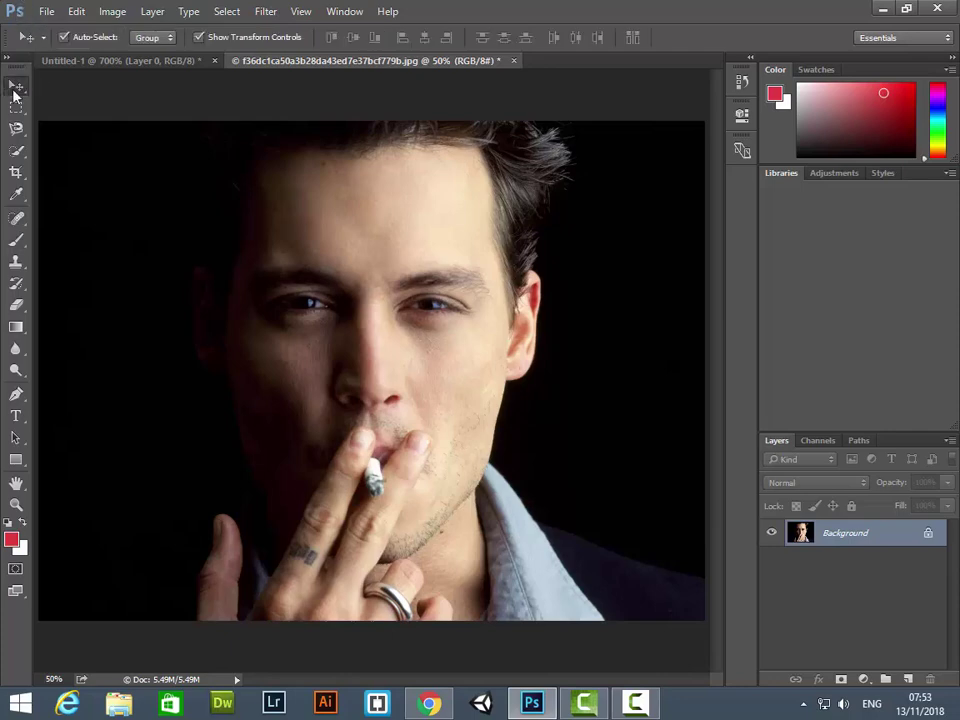
{"action": "left_click", "coordinate": [21, 244]}
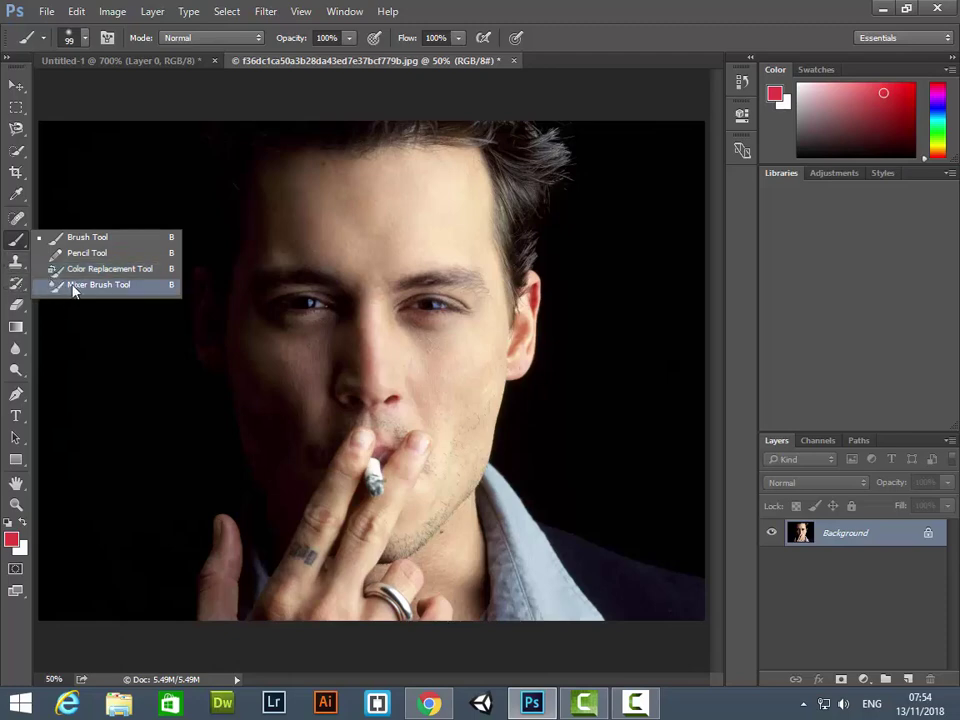
{"action": "left_click", "coordinate": [17, 265]}
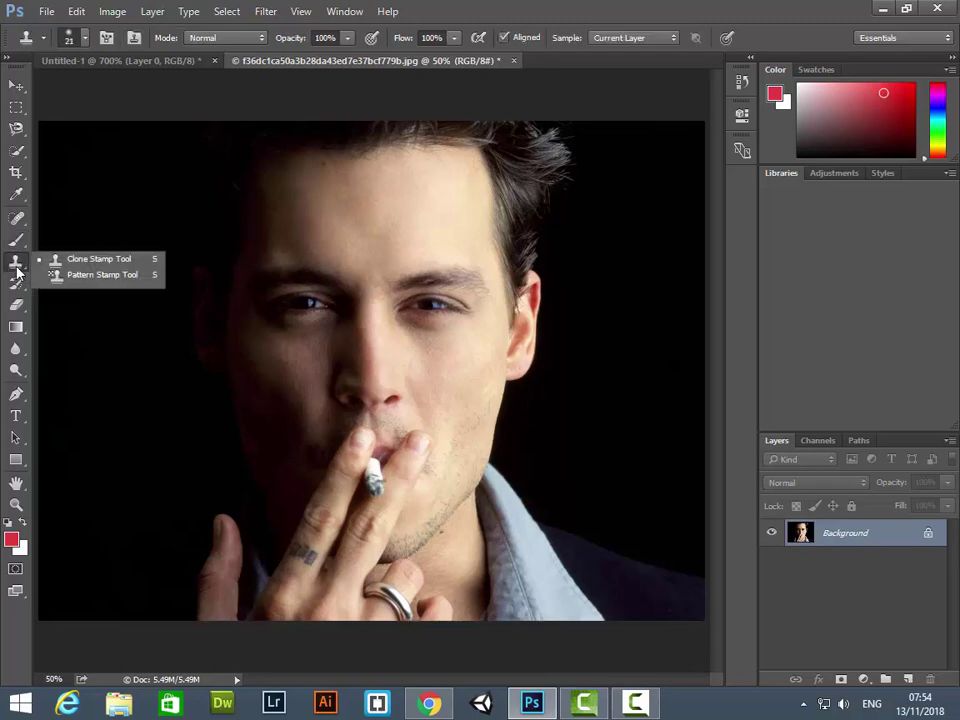
{"action": "left_click", "coordinate": [76, 263]}
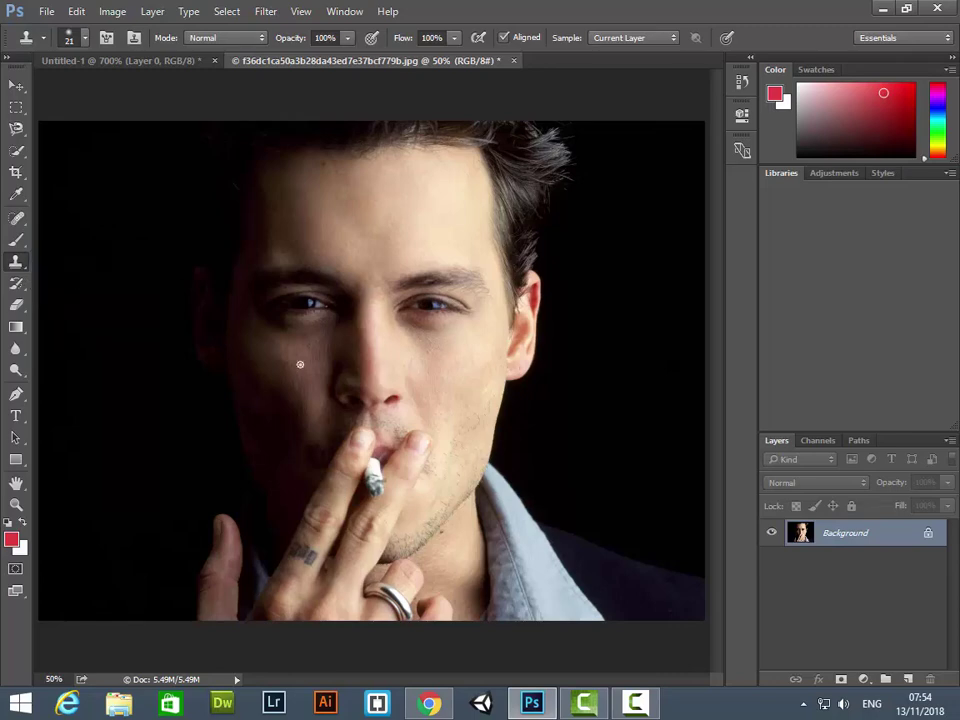
Zoom in on the face and enlarge the clone brush to size 150.
{"action": "key", "text": "ctrl+plus"}
{"action": "key", "text": "ctrl+plus"}
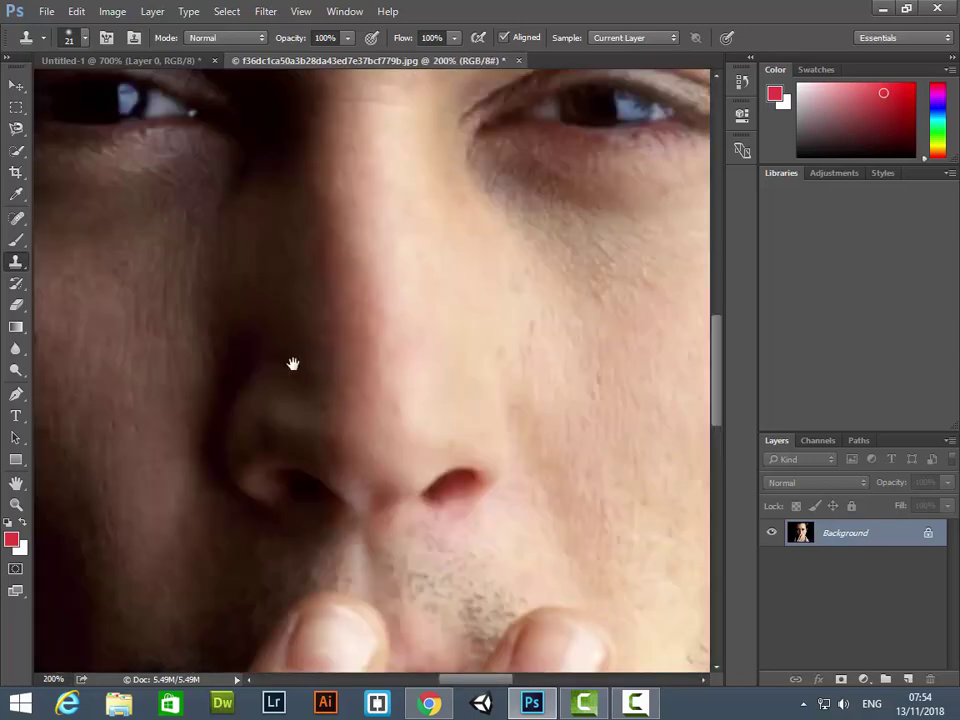
{"action": "left_click_drag", "start_coordinate": [291, 364], "coordinate": [246, 471]}
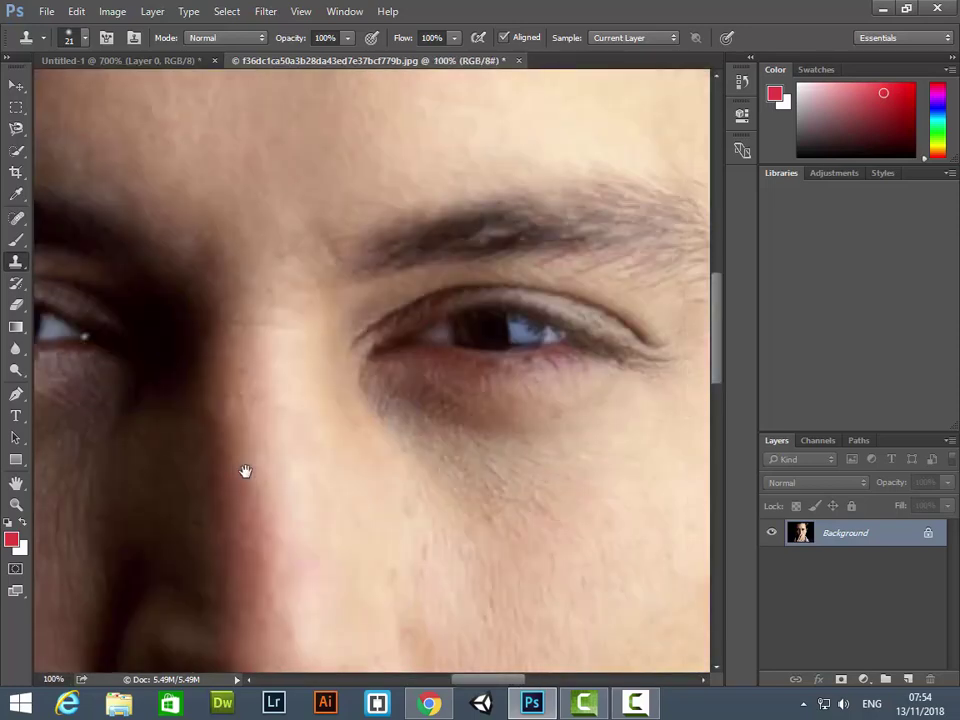
{"action": "key", "text": "ctrl+minus"}
{"action": "key", "text": "ctrl+minus"}
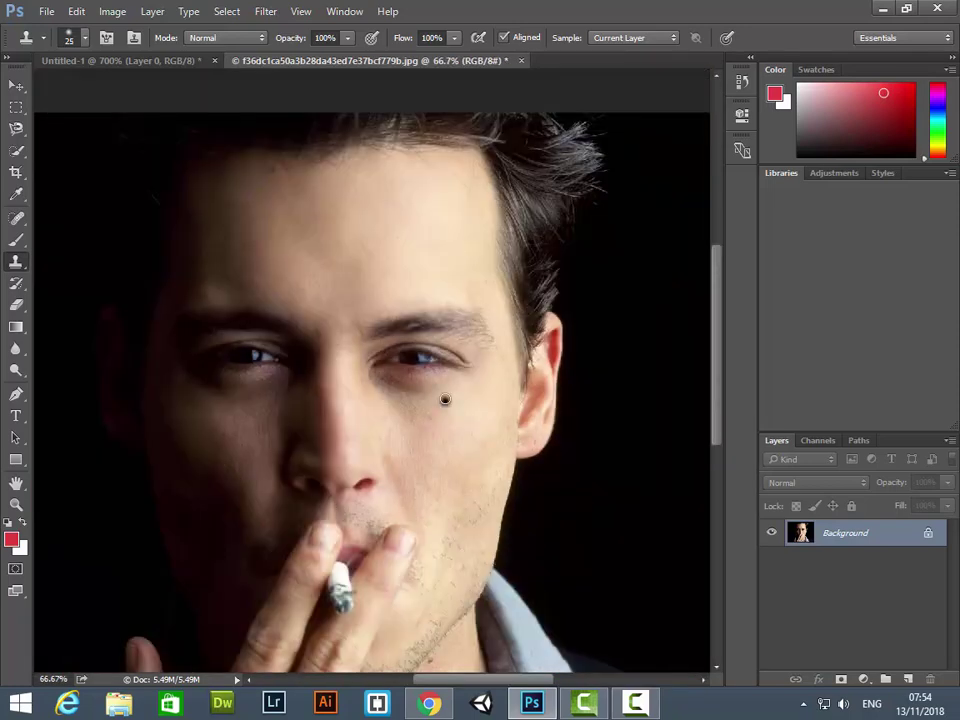
{"action": "key", "text": "bracketright"}
{"action": "key", "text": "bracketright"}
{"action": "key", "text": "bracketright"}
{"action": "key", "text": "bracketright"}
{"action": "key", "text": "bracketright"}
{"action": "key", "text": "bracketright"}
{"action": "key", "text": "bracketright"}
{"action": "key", "text": "bracketright"}
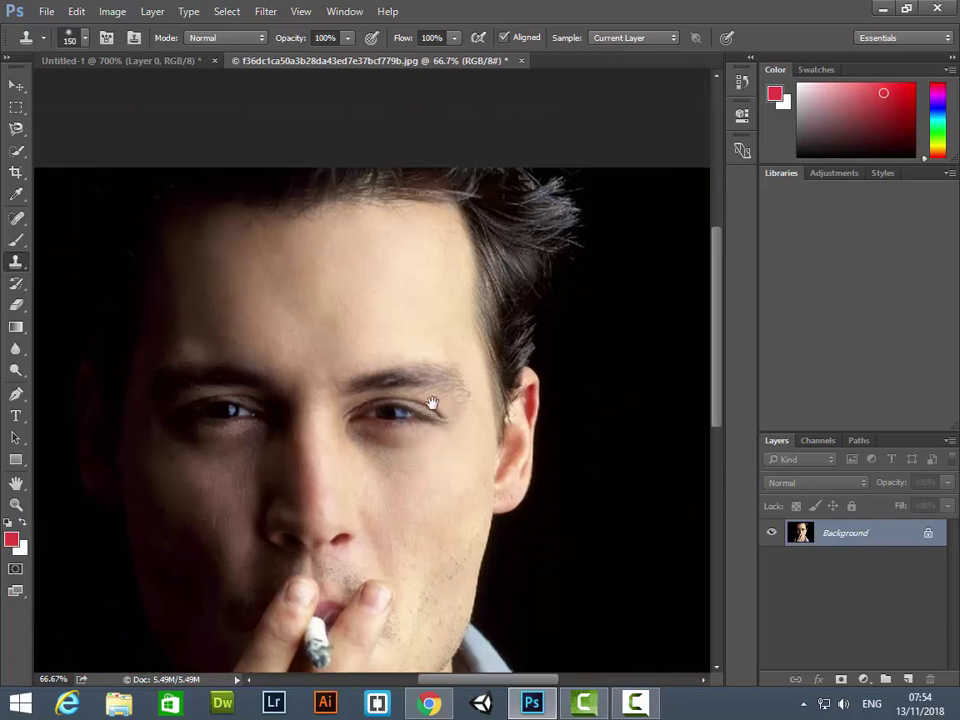
{"action": "key", "text": "ctrl+plus"}
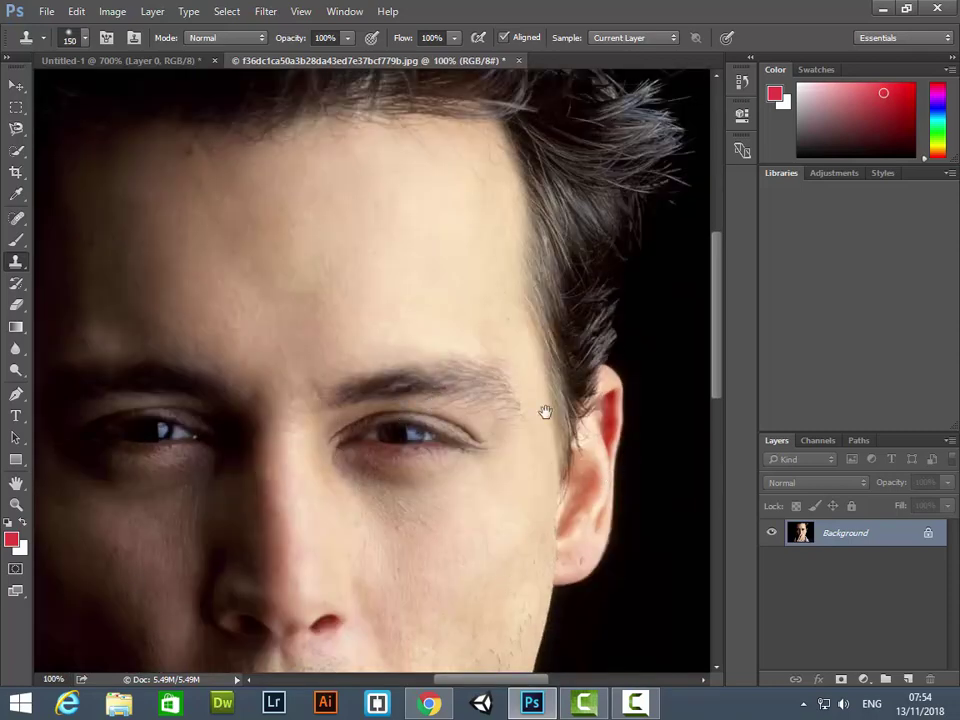
{"action": "scroll", "coordinate": [520, 380], "scroll_direction": "down", "scroll_amount": 2}
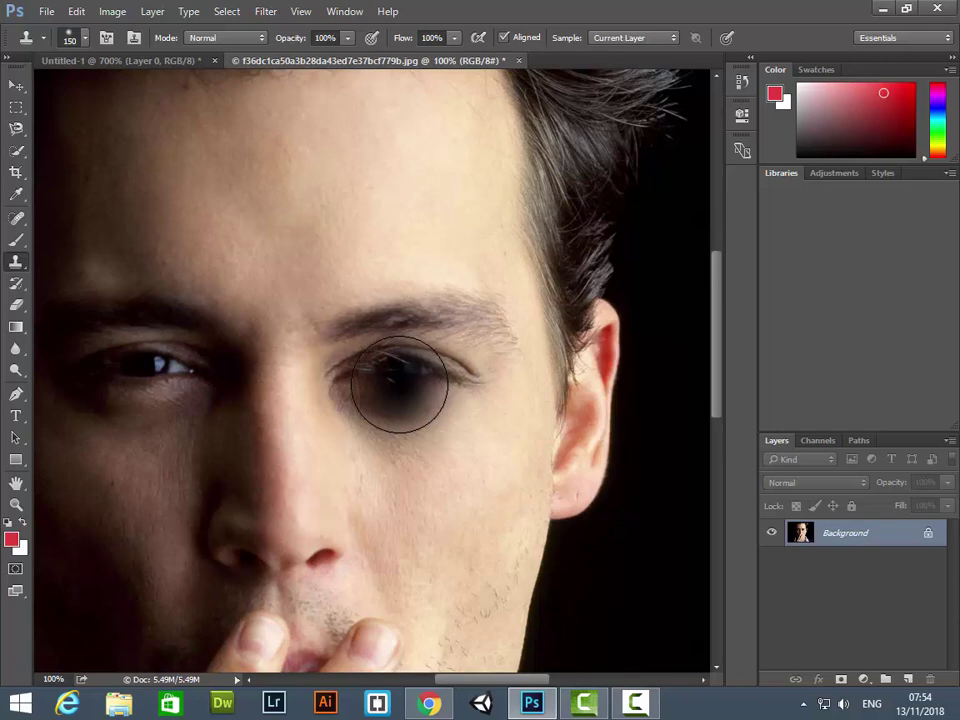
Sample the left eye as clone source and stamp a copy onto the forehead.
{"action": "key", "text": "ctrl+alt+z"}
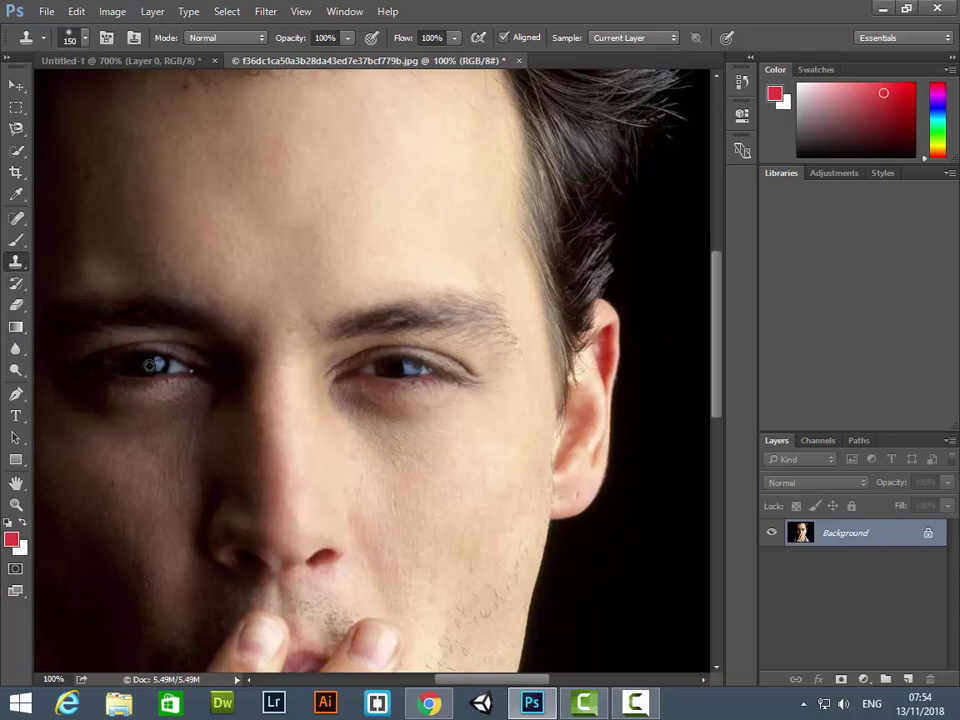
{"action": "left_click", "coordinate": [231, 267]}
{"action": "key", "text": "ctrl+z"}
{"action": "scroll", "coordinate": [265, 250], "scroll_direction": "up", "scroll_amount": 2}
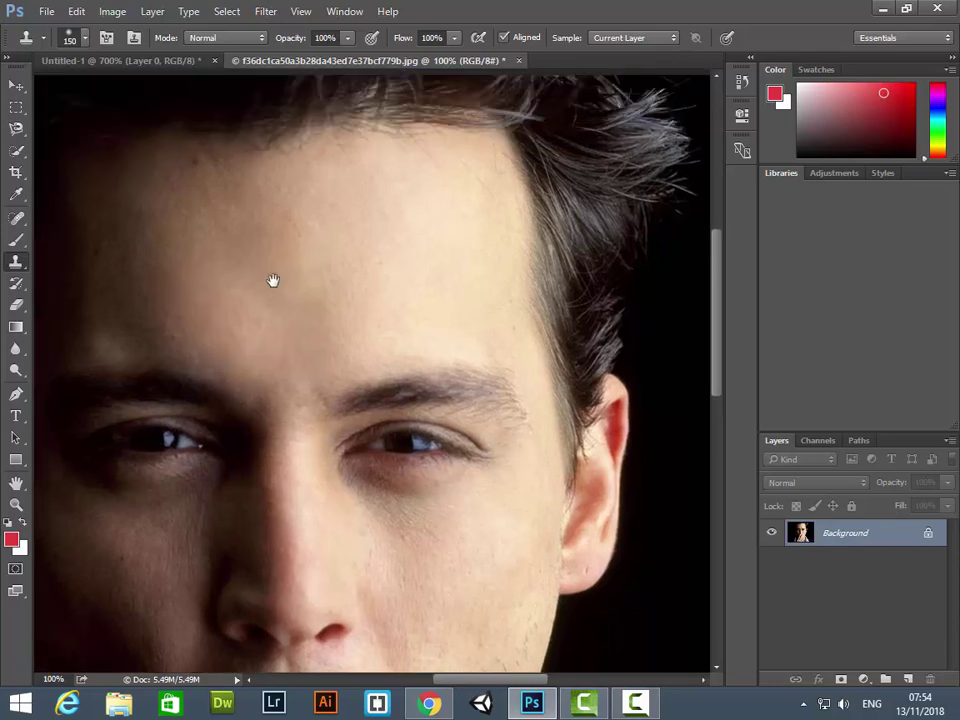
{"action": "left_click", "coordinate": [230, 362]}
Clone-stamp a copy of the eye onto the forehead.
{"action": "key", "text": "ctrl+z"}
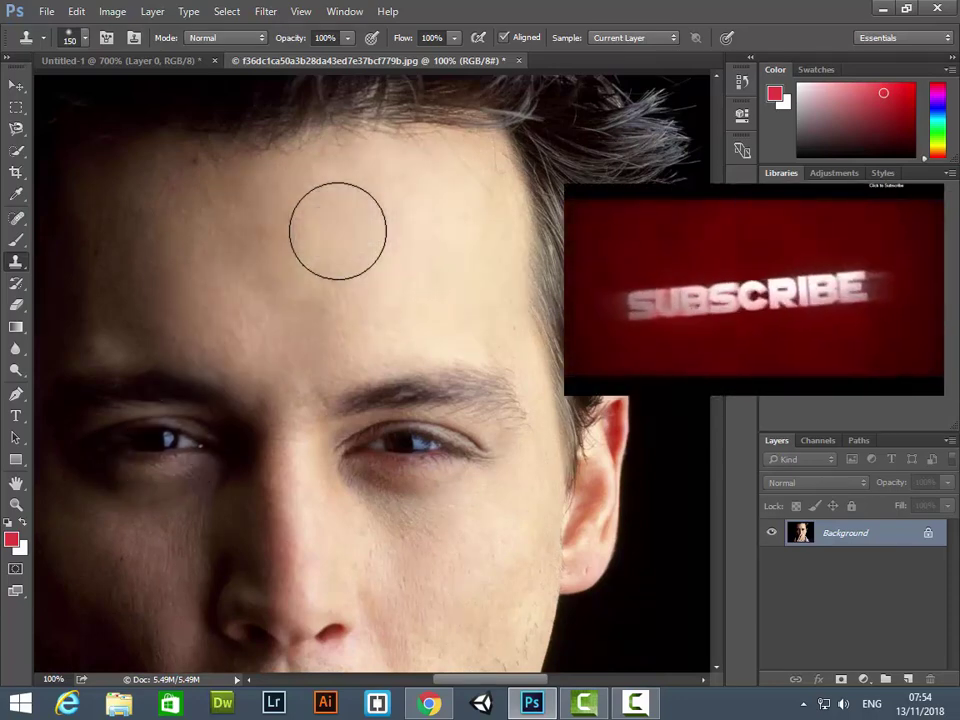
{"action": "left_click_drag", "start_coordinate": [326, 230], "coordinate": [272, 253]}
{"action": "mouse_move", "coordinate": [341, 282]}
{"action": "left_mouse_down"}
{"action": "mouse_move", "coordinate": [411, 236]}
{"action": "mouse_move", "coordinate": [281, 210]}
{"action": "mouse_move", "coordinate": [285, 302]}
{"action": "mouse_move", "coordinate": [396, 262]}
{"action": "left_mouse_up"}
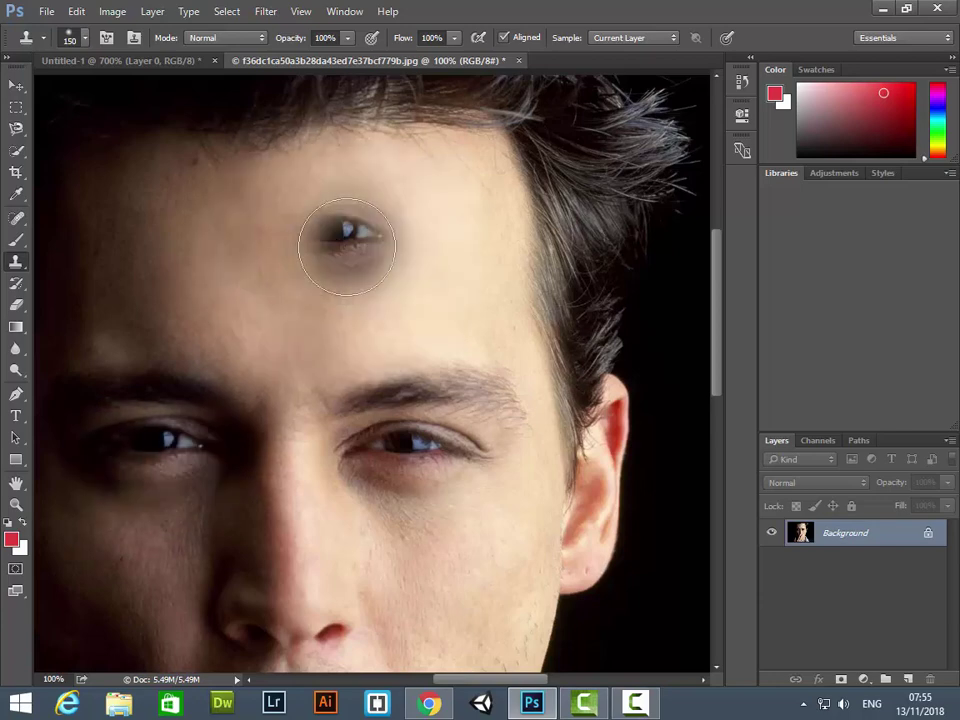
{"action": "left_click_drag", "start_coordinate": [257, 300], "coordinate": [269, 262]}
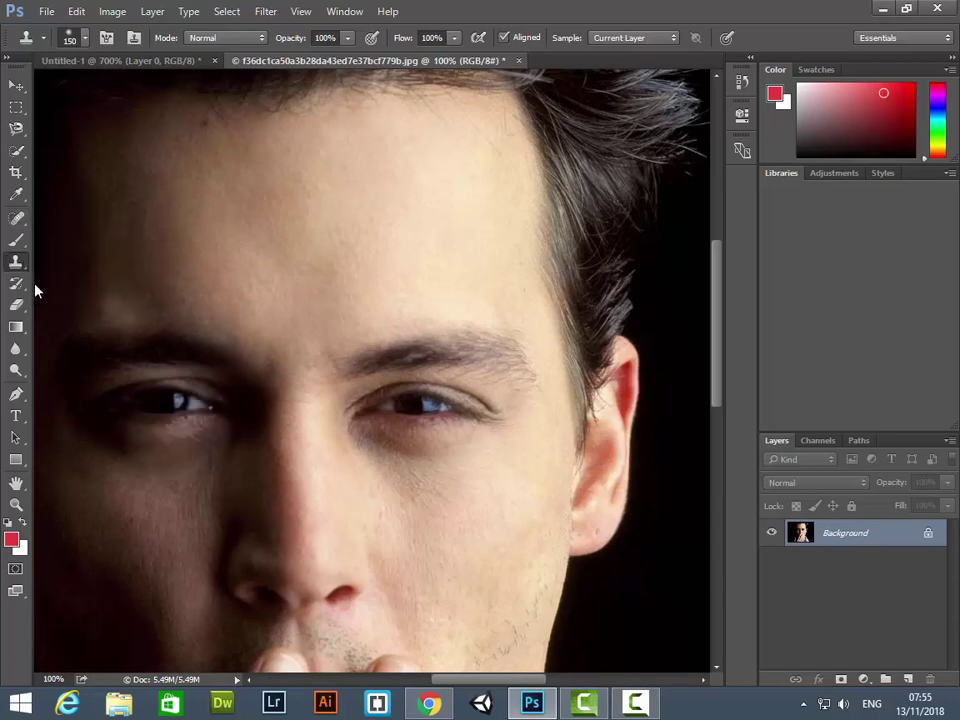
Retry cloning the left eye onto the forehead, undo it, and select the History Brush.
{"action": "mouse_move", "coordinate": [167, 392]}
{"action": "left_mouse_down"}
{"action": "mouse_move", "coordinate": [129, 390]}
{"action": "mouse_move", "coordinate": [175, 398]}
{"action": "left_mouse_up"}
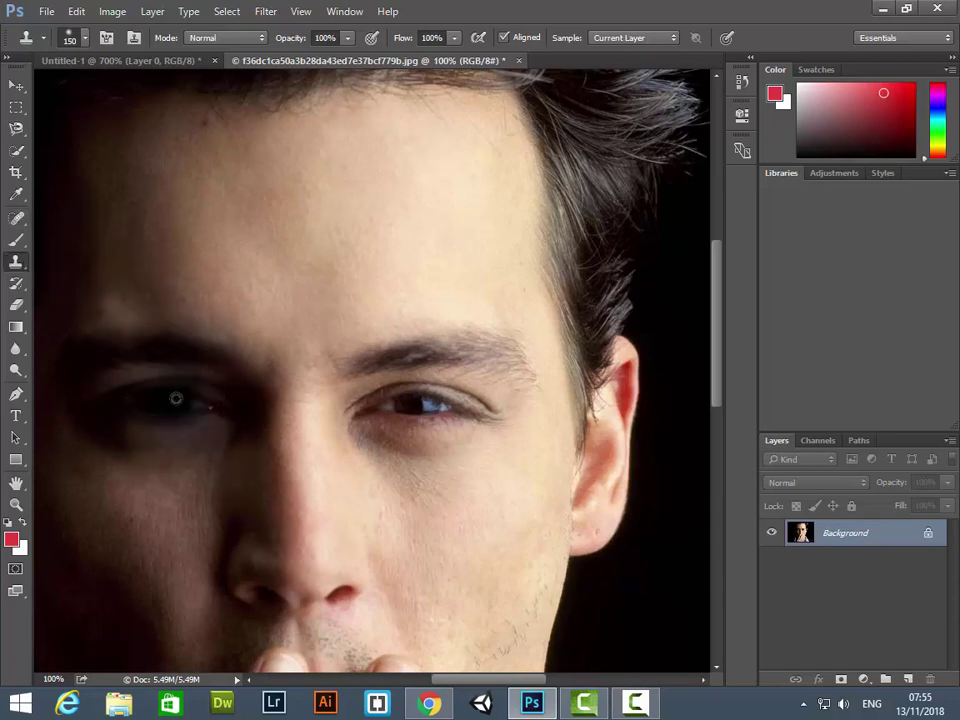
{"action": "key", "text": "ctrl+z"}
{"action": "left_click", "coordinate": [175, 398], "text": "alt"}
{"action": "mouse_move", "coordinate": [318, 192]}
{"action": "left_mouse_down"}
{"action": "mouse_move", "coordinate": [366, 231]}
{"action": "mouse_move", "coordinate": [279, 204]}
{"action": "mouse_move", "coordinate": [296, 253]}
{"action": "mouse_move", "coordinate": [291, 200]}
{"action": "left_mouse_up"}
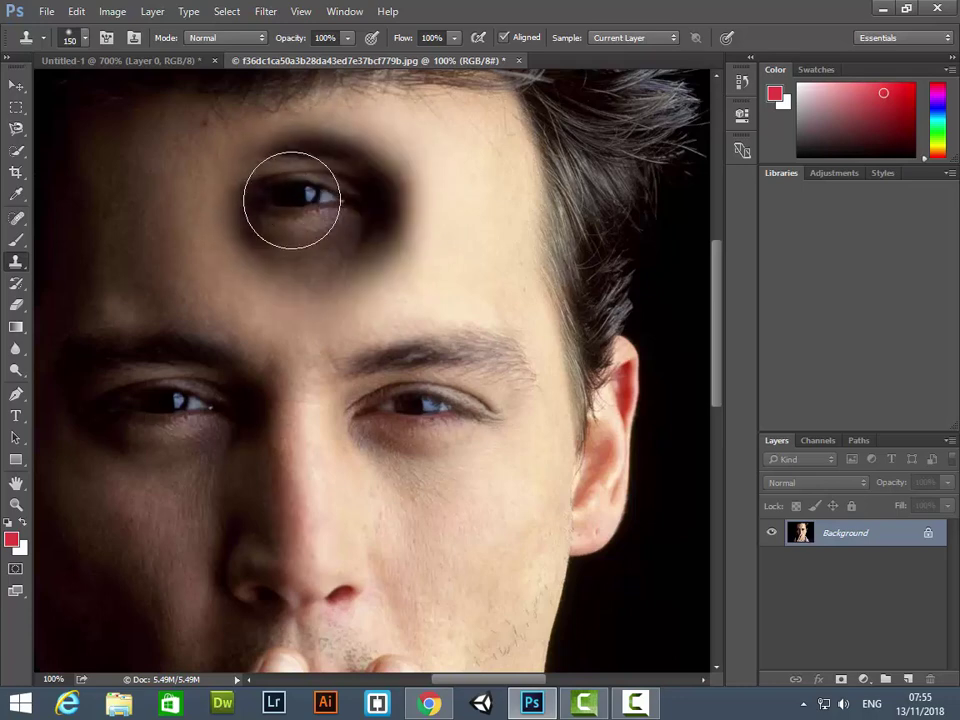
{"action": "key", "text": "ctrl+z"}
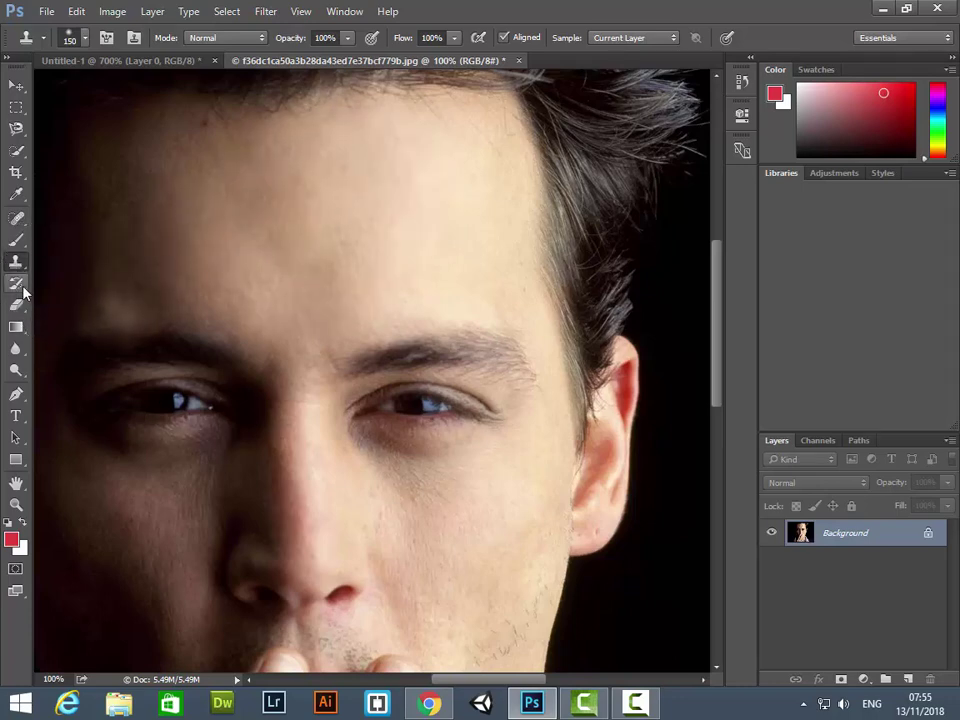
{"action": "left_click", "coordinate": [22, 290]}
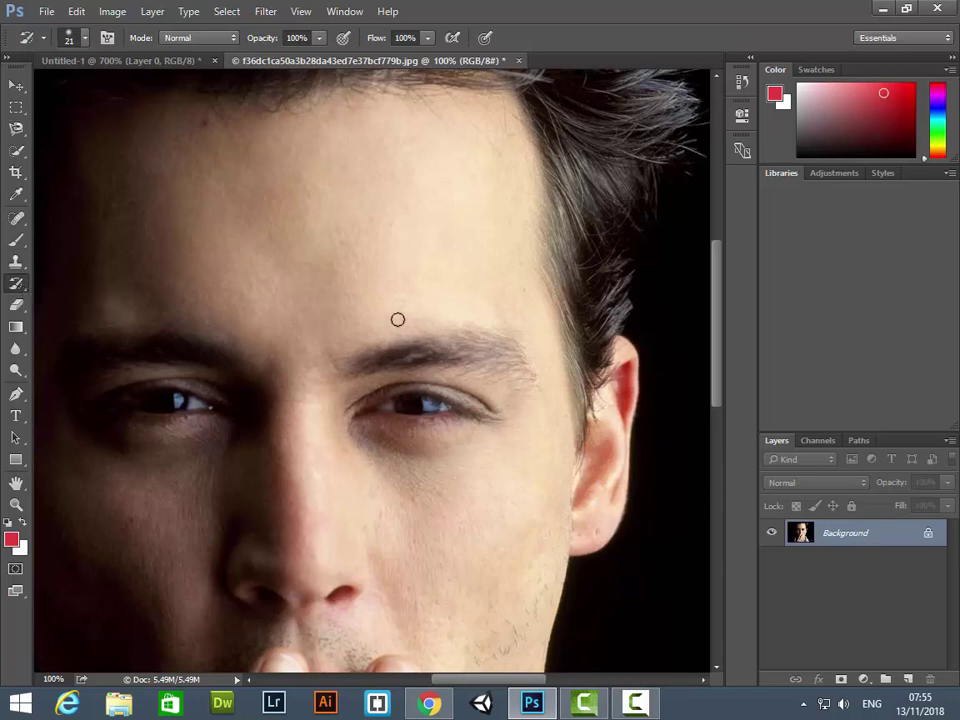
Unlock the background as Layer 0 and apply a Gaussian Blur to the whole photo.
{"action": "key", "text": "ctrl+minus"}
{"action": "key", "text": "ctrl+minus"}
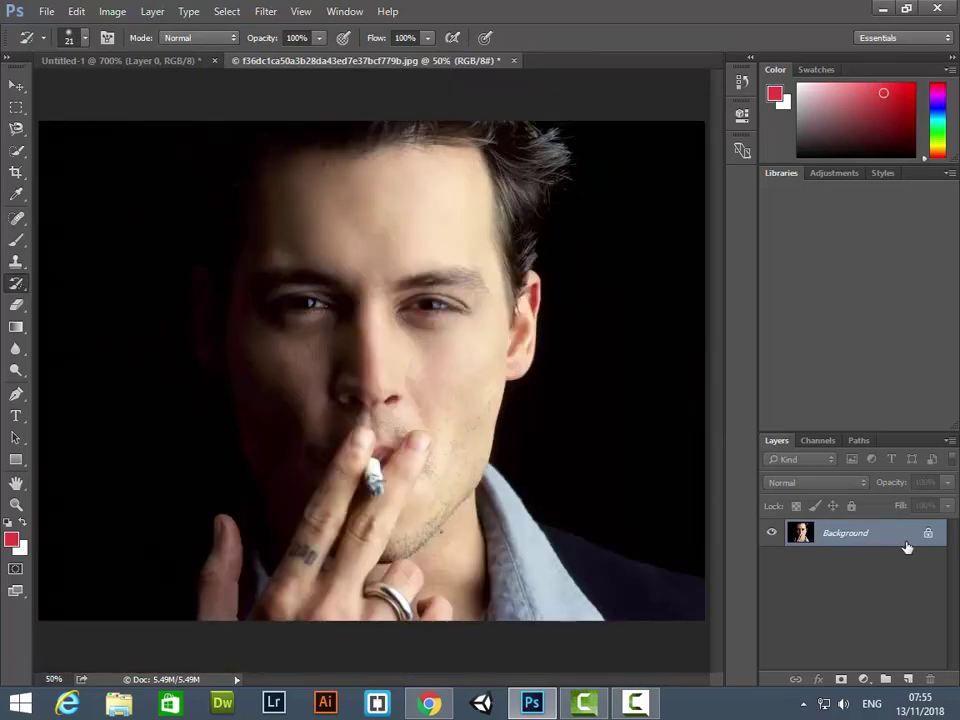
{"action": "left_click", "coordinate": [928, 533]}
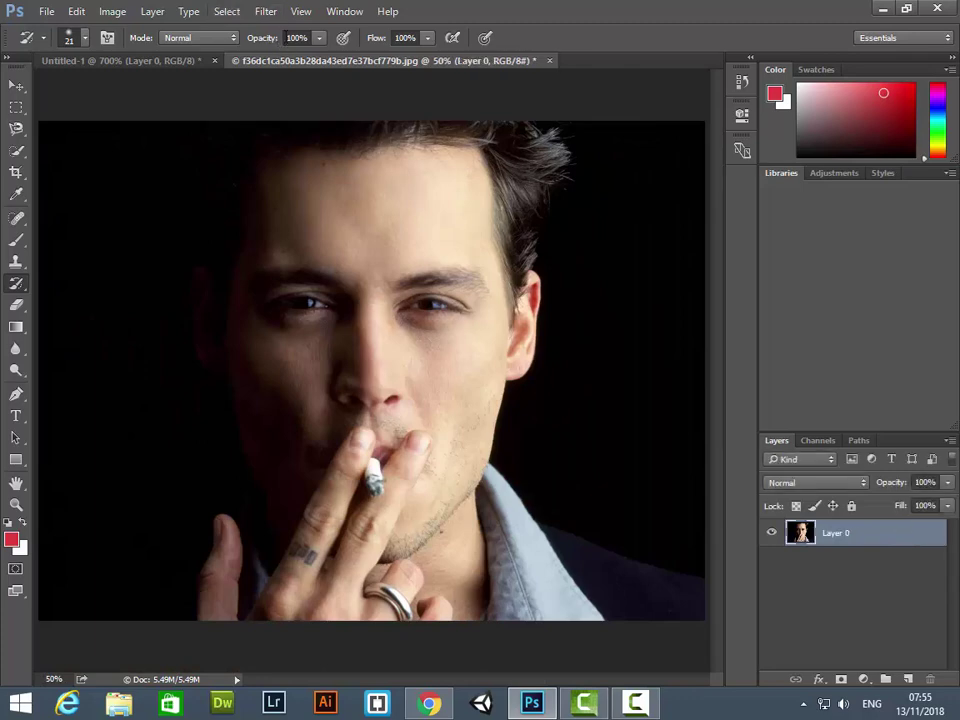
{"action": "left_click", "coordinate": [265, 11]}
{"action": "mouse_move", "coordinate": [274, 195]}
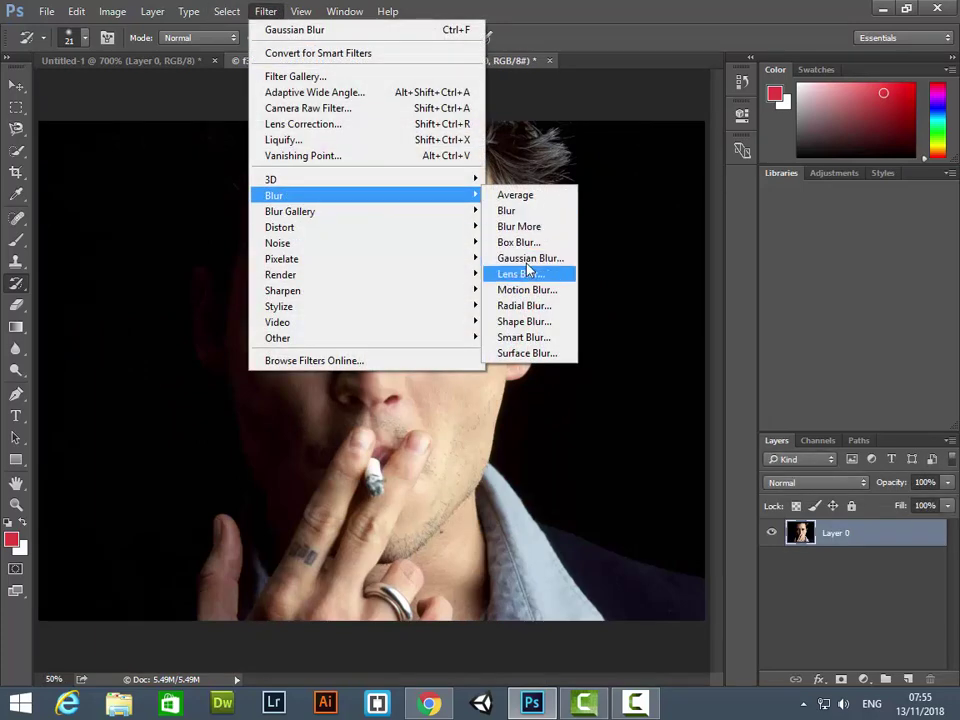
{"action": "left_click", "coordinate": [527, 258]}
{"action": "left_click_drag", "start_coordinate": [641, 165], "coordinate": [709, 169]}
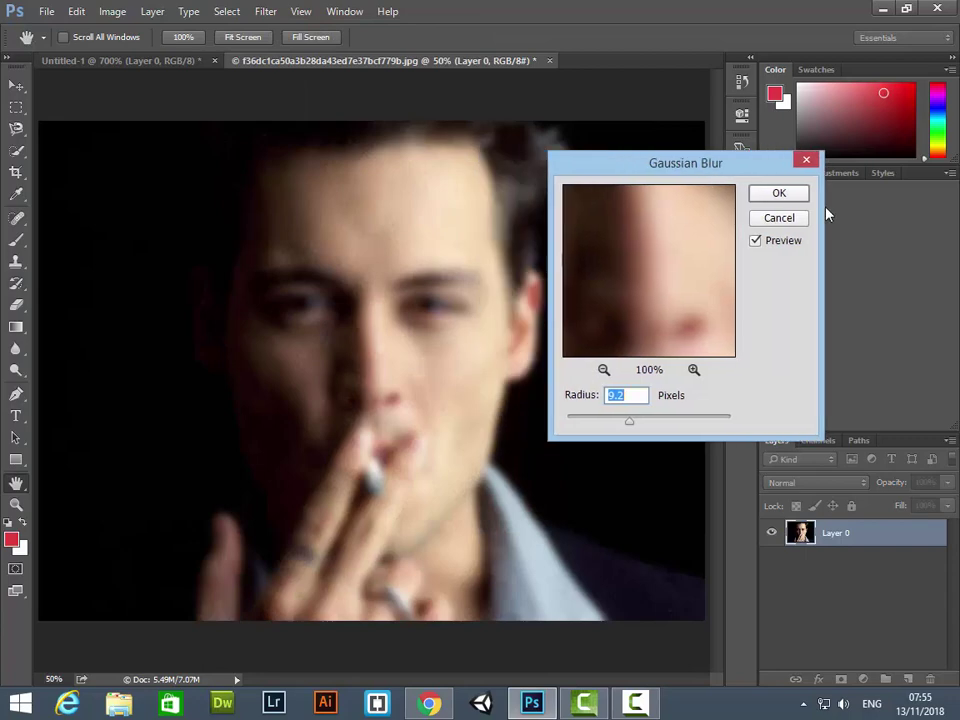
{"action": "left_click", "coordinate": [779, 193]}
Set the History Brush size to 111 px.
{"action": "left_click", "coordinate": [15, 285]}
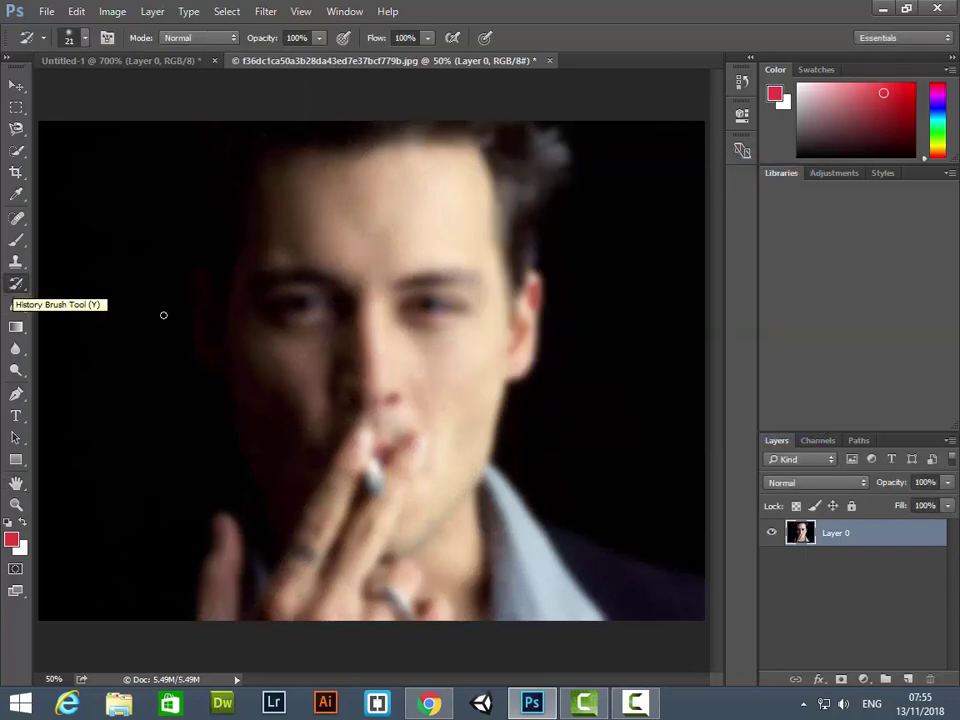
{"action": "right_click", "coordinate": [356, 310]}
{"action": "left_click_drag", "start_coordinate": [456, 357], "coordinate": [492, 352]}
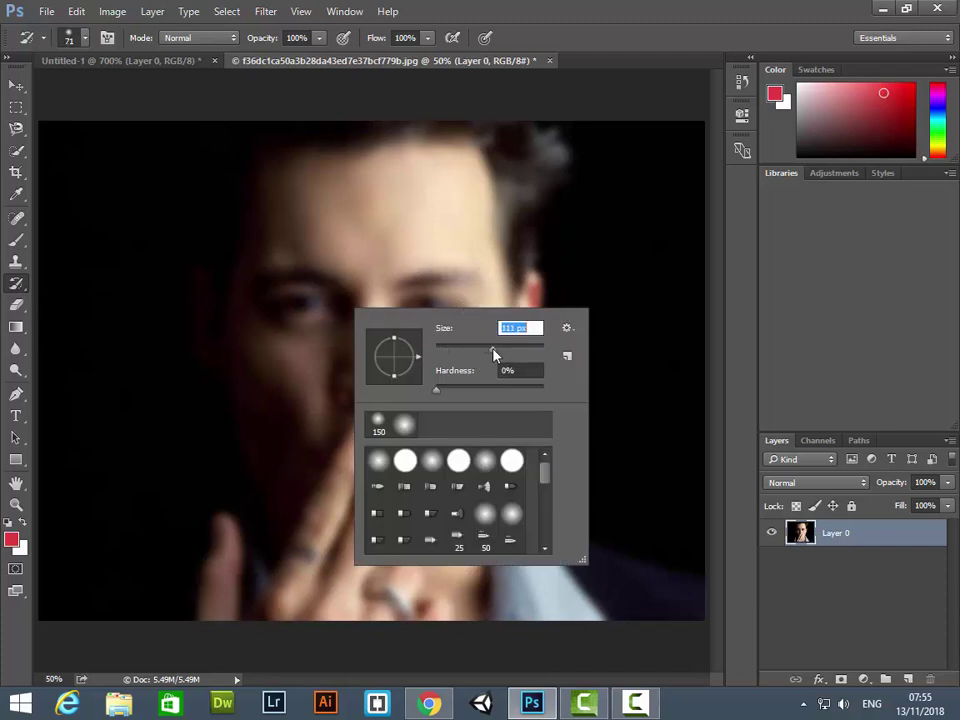
{"action": "key", "text": "Return"}
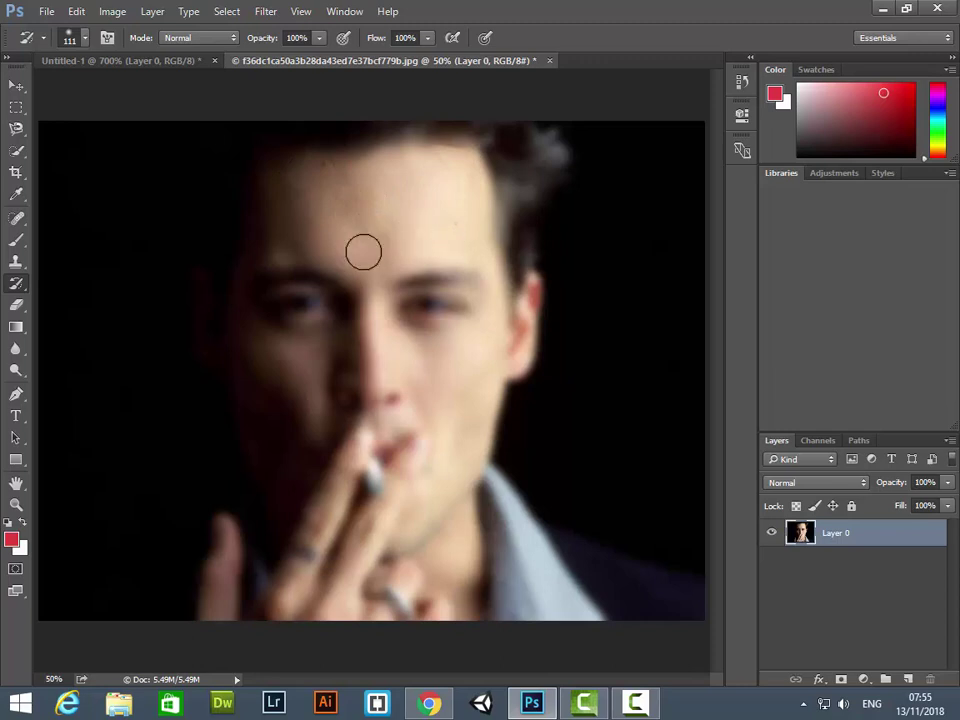
Paint sharp detail back onto the eyes, lips, cigarette, fingertips and chin.
{"action": "left_click_drag", "start_coordinate": [347, 279], "coordinate": [311, 264]}
{"action": "left_click_drag", "start_coordinate": [431, 268], "coordinate": [414, 311]}
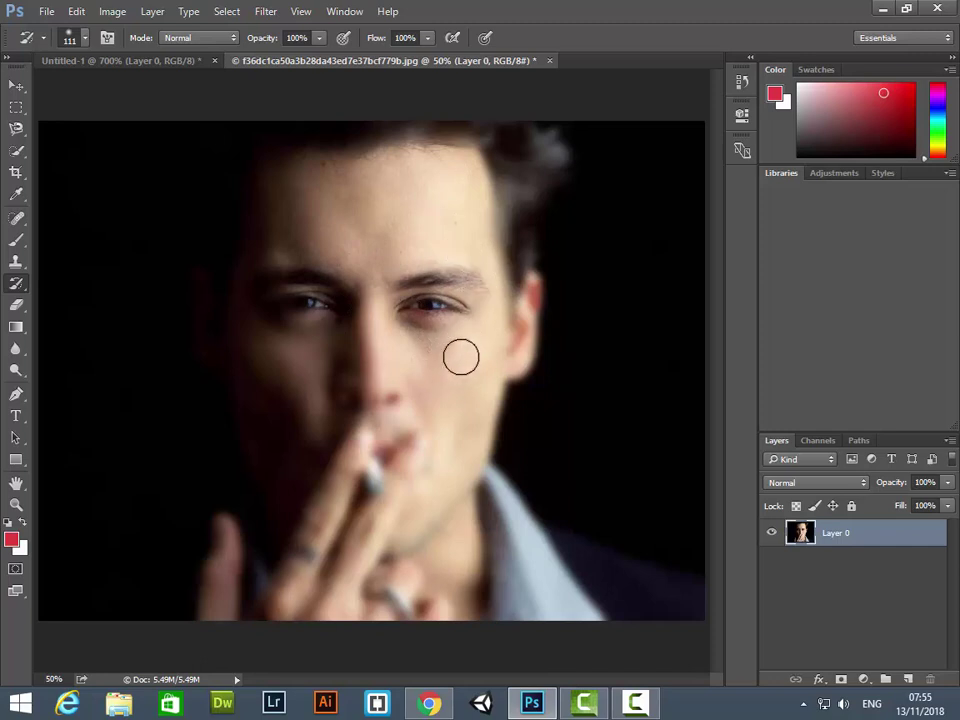
{"action": "left_click_drag", "start_coordinate": [431, 484], "coordinate": [440, 470]}
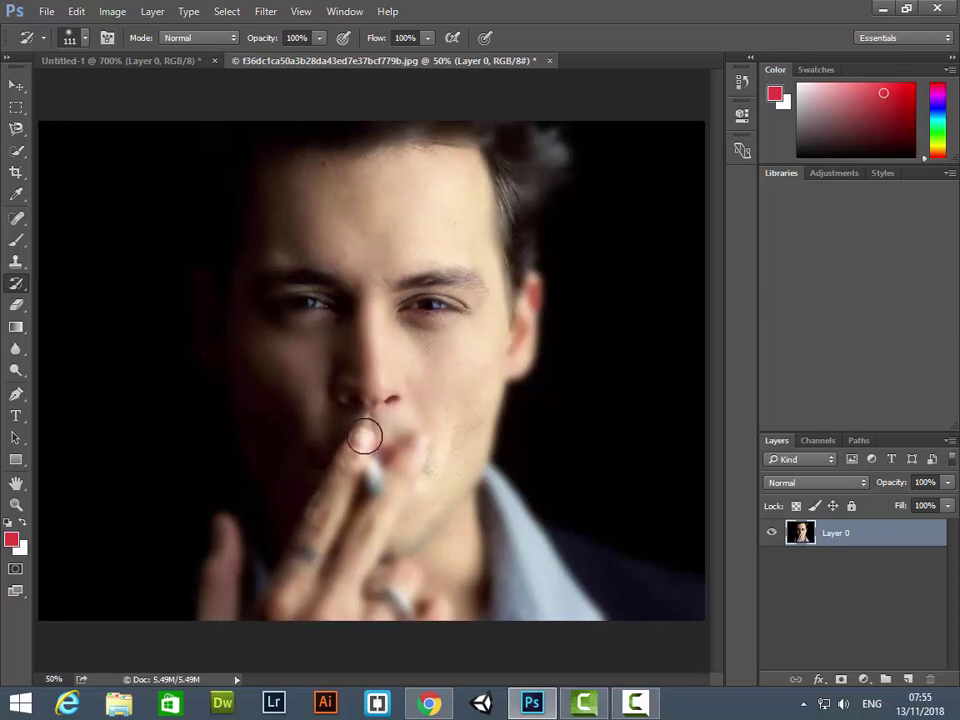
{"action": "left_click_drag", "start_coordinate": [364, 439], "coordinate": [321, 231]}
{"action": "left_click_drag", "start_coordinate": [392, 396], "coordinate": [439, 446]}
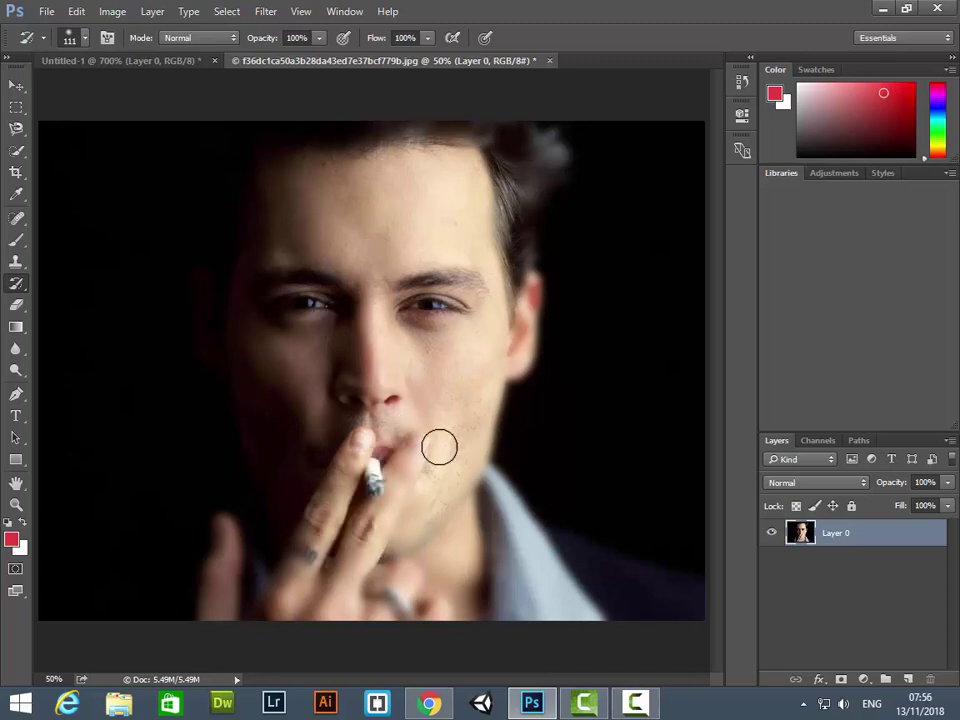
{"action": "left_click_drag", "start_coordinate": [426, 386], "coordinate": [512, 535]}
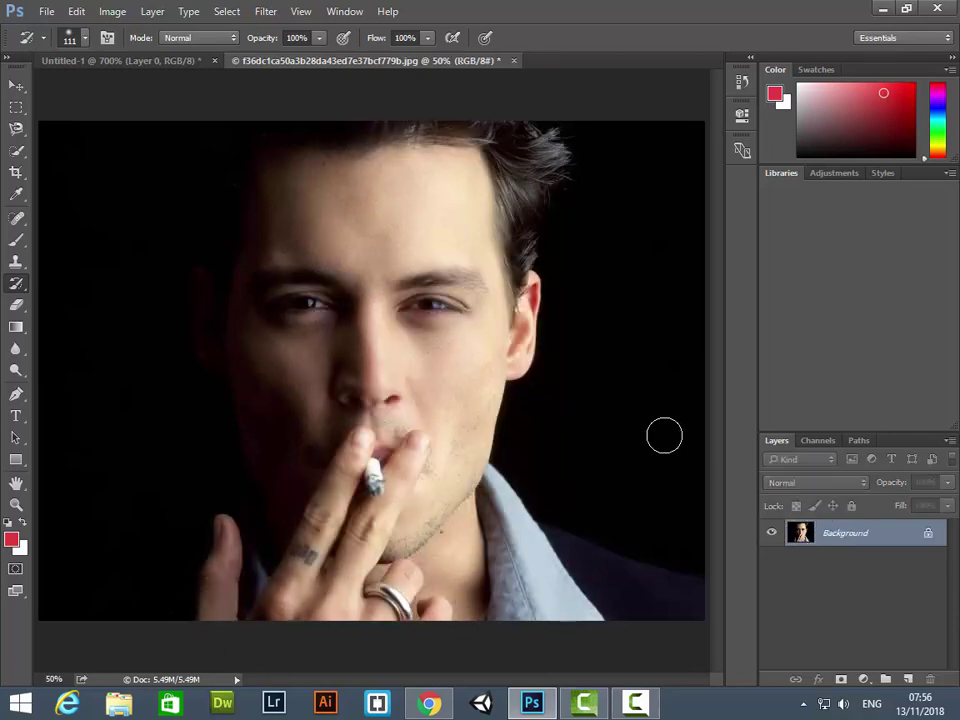
Set the Eraser to 89 px and unlock the Background as Layer 0.
{"action": "left_click", "coordinate": [20, 305]}
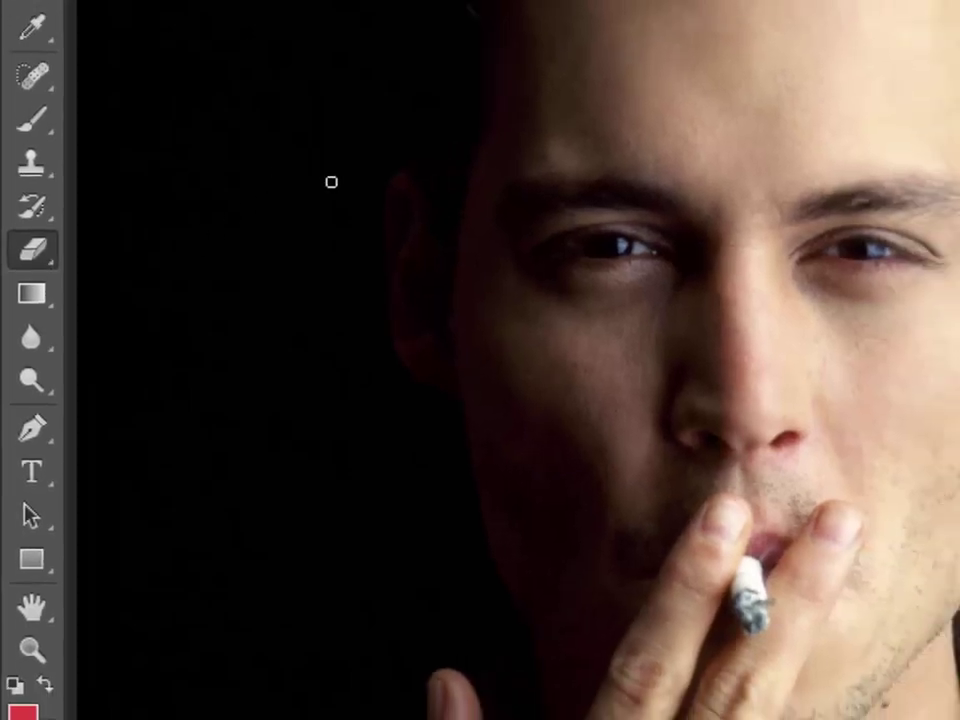
{"action": "right_click", "coordinate": [228, 240]}
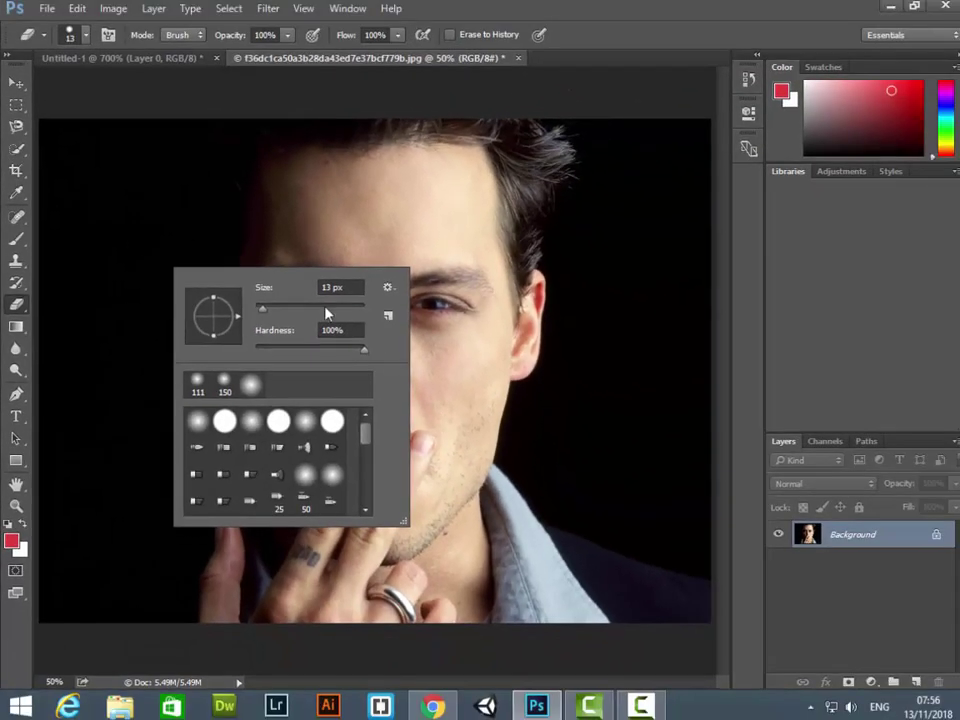
{"action": "left_click_drag", "start_coordinate": [262, 308], "coordinate": [305, 311]}
{"action": "left_click", "coordinate": [936, 535]}
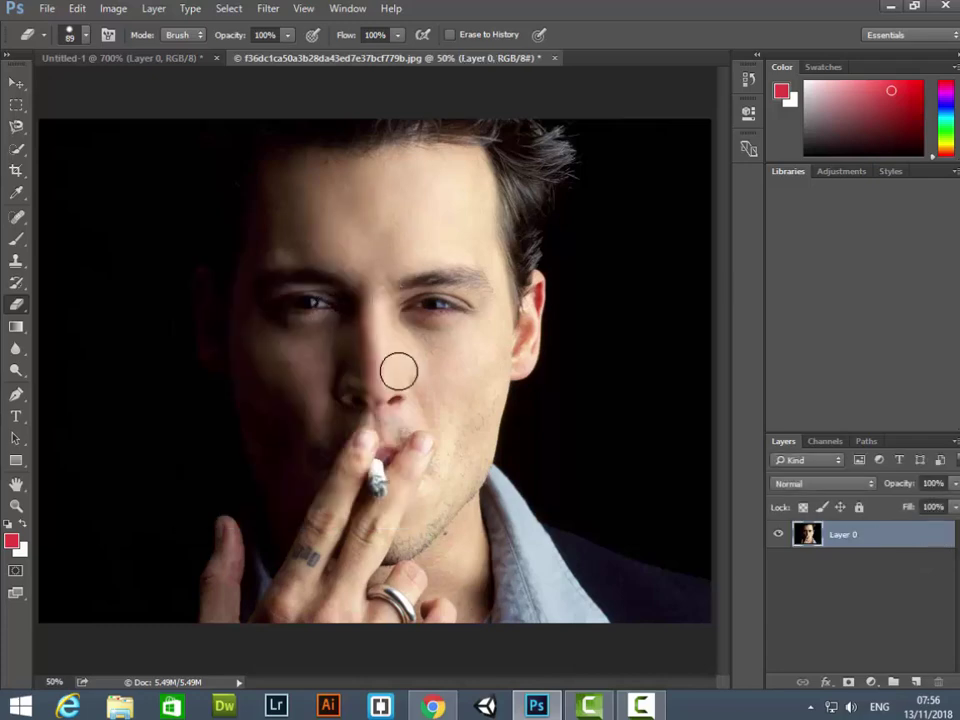
Erase bands across both eyes, then undo both erasures.
{"action": "key", "text": "ctrl+plus"}
{"action": "key", "text": "ctrl+plus"}
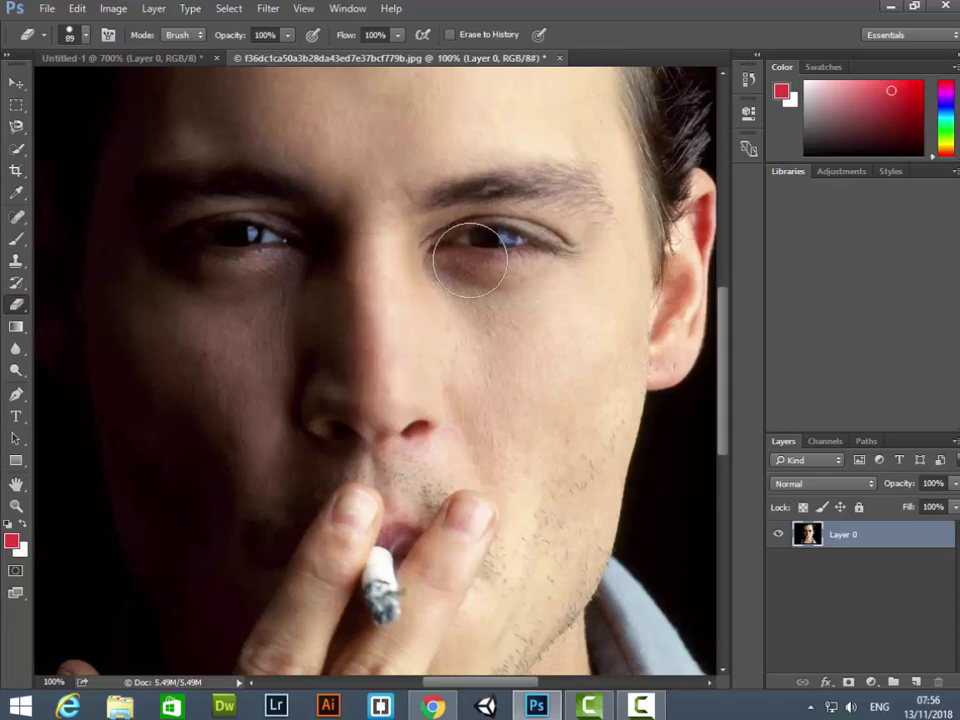
{"action": "left_click_drag", "start_coordinate": [452, 252], "coordinate": [546, 252]}
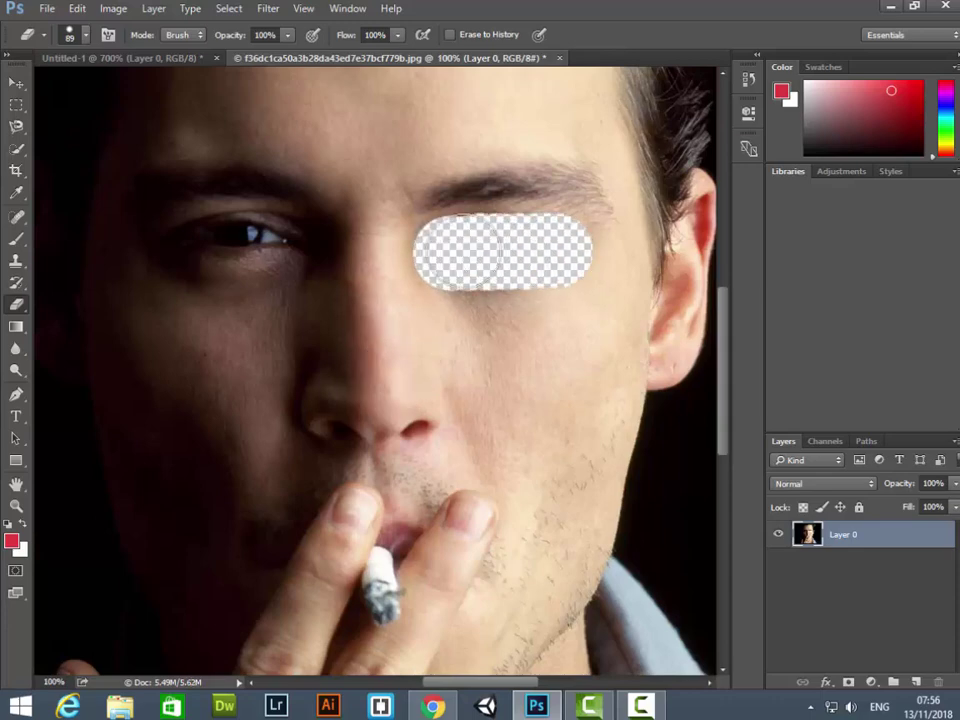
{"action": "left_click_drag", "start_coordinate": [278, 252], "coordinate": [192, 234]}
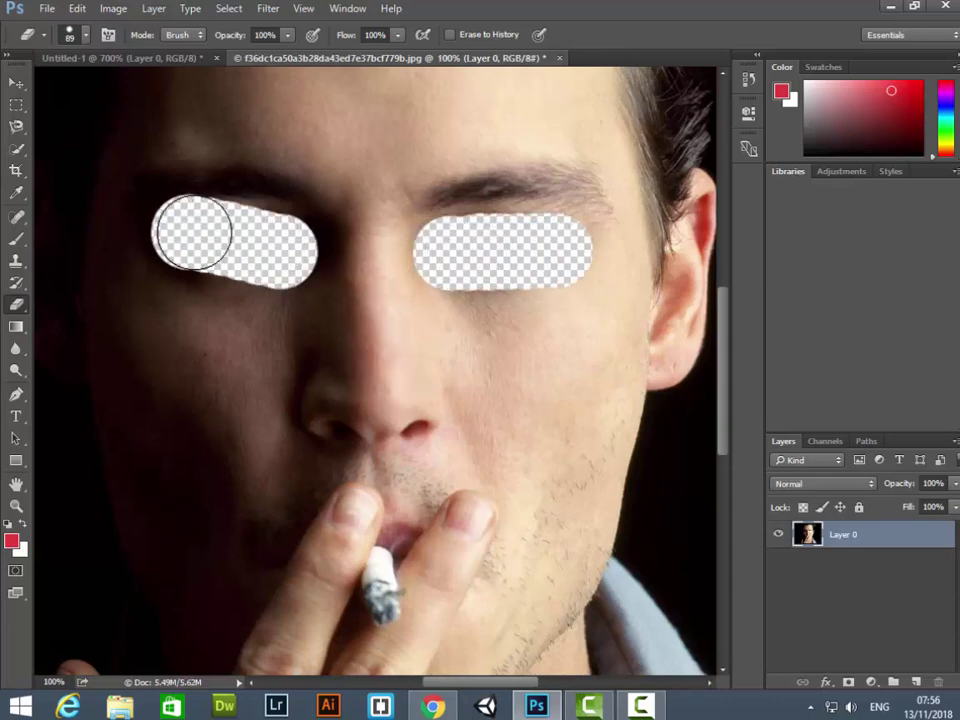
{"action": "key", "text": "ctrl+minus"}
{"action": "key", "text": "ctrl+minus"}
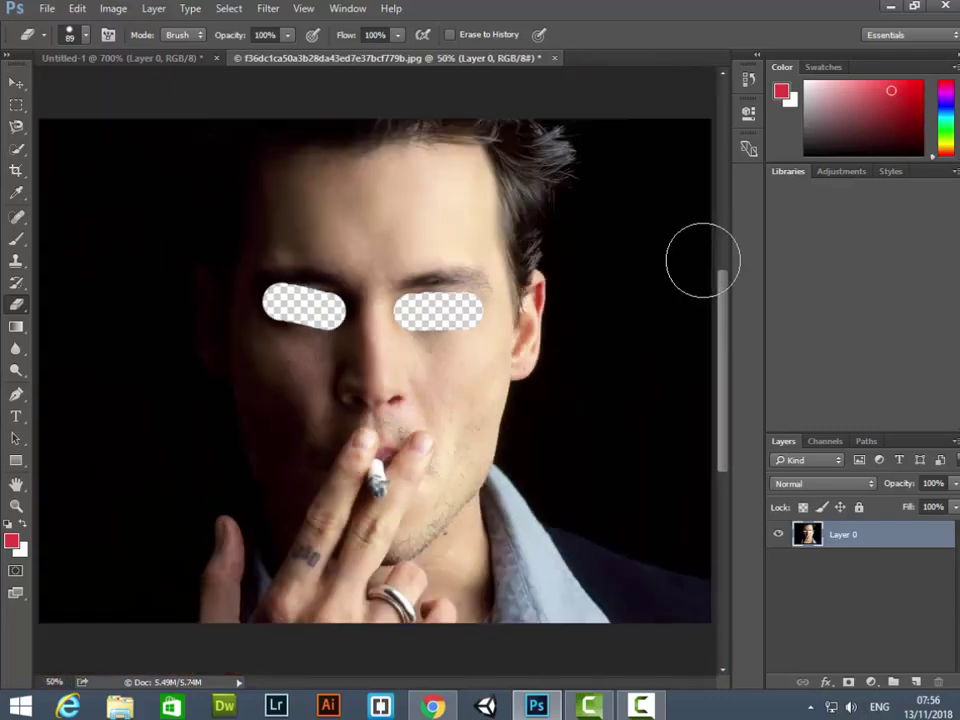
{"action": "key", "text": "ctrl+minus"}
{"action": "key", "text": "ctrl+minus"}
{"action": "key", "text": "ctrl+plus"}
{"action": "key", "text": "ctrl+plus"}
{"action": "key", "text": "ctrl+plus"}
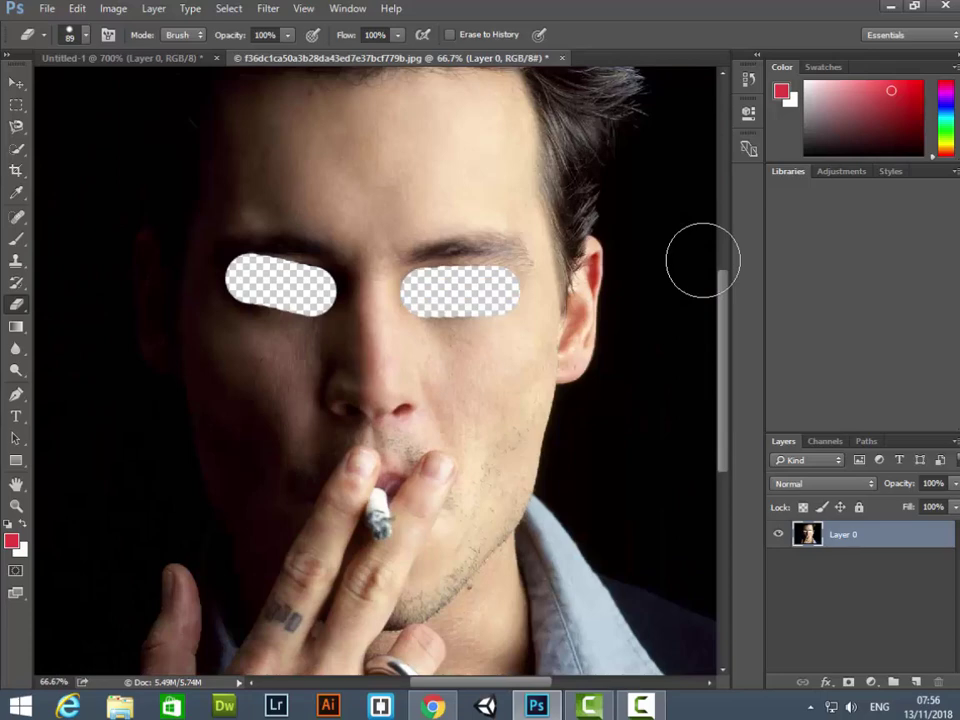
{"action": "key", "text": "ctrl+z"}
{"action": "key", "text": "ctrl+alt+z"}
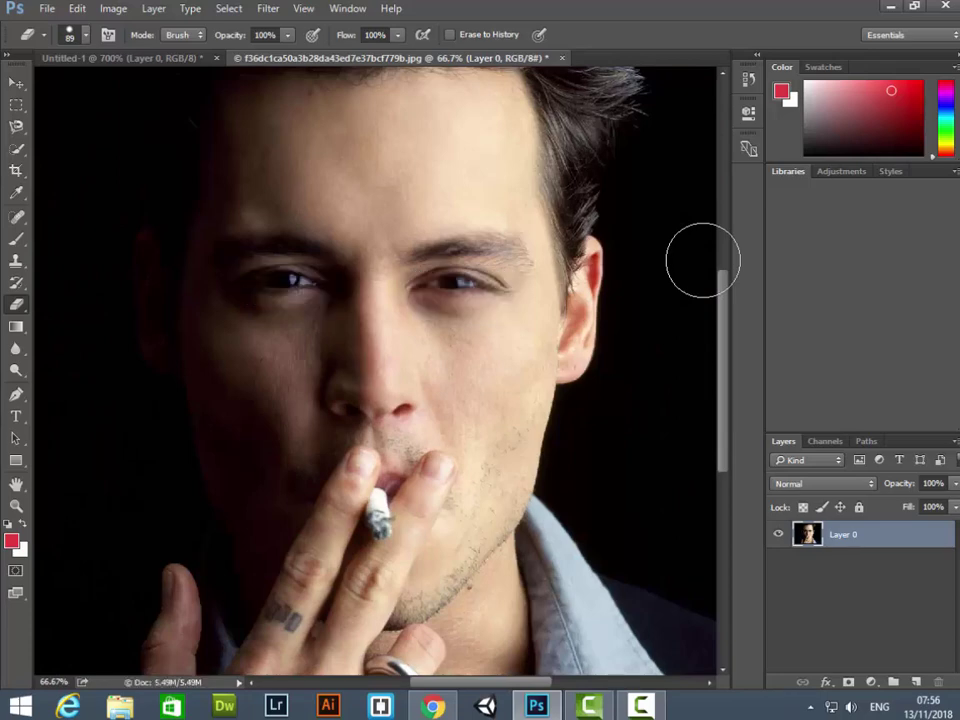
{"action": "key", "text": "ctrl+shift+z"}
{"action": "key", "text": "ctrl+shift+z"}
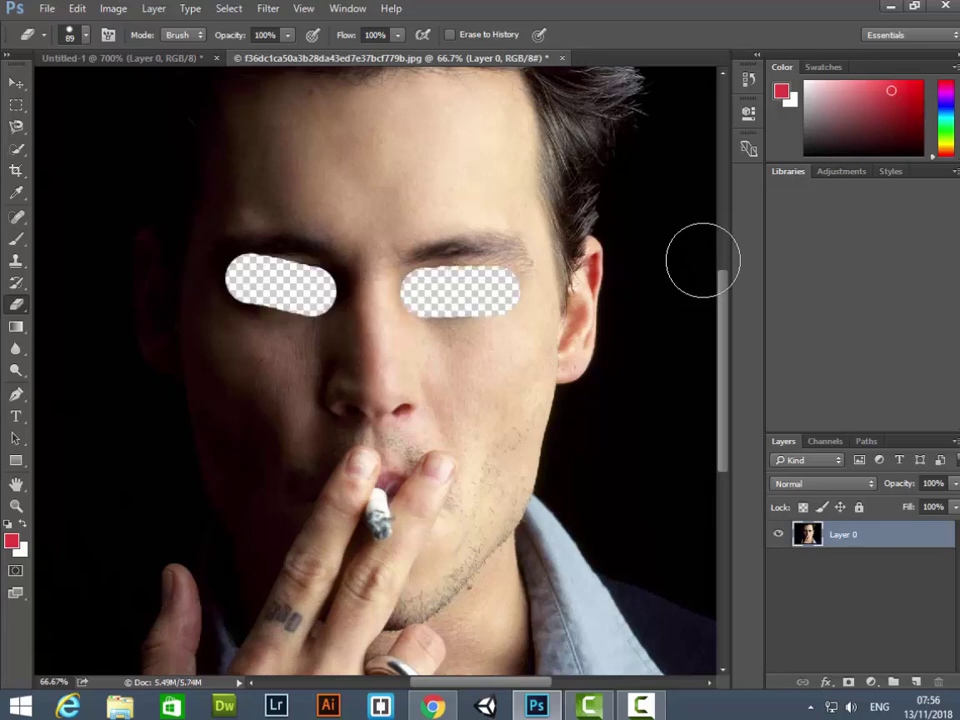
{"action": "key", "text": "ctrl+alt+z"}
{"action": "key", "text": "ctrl+alt+z"}
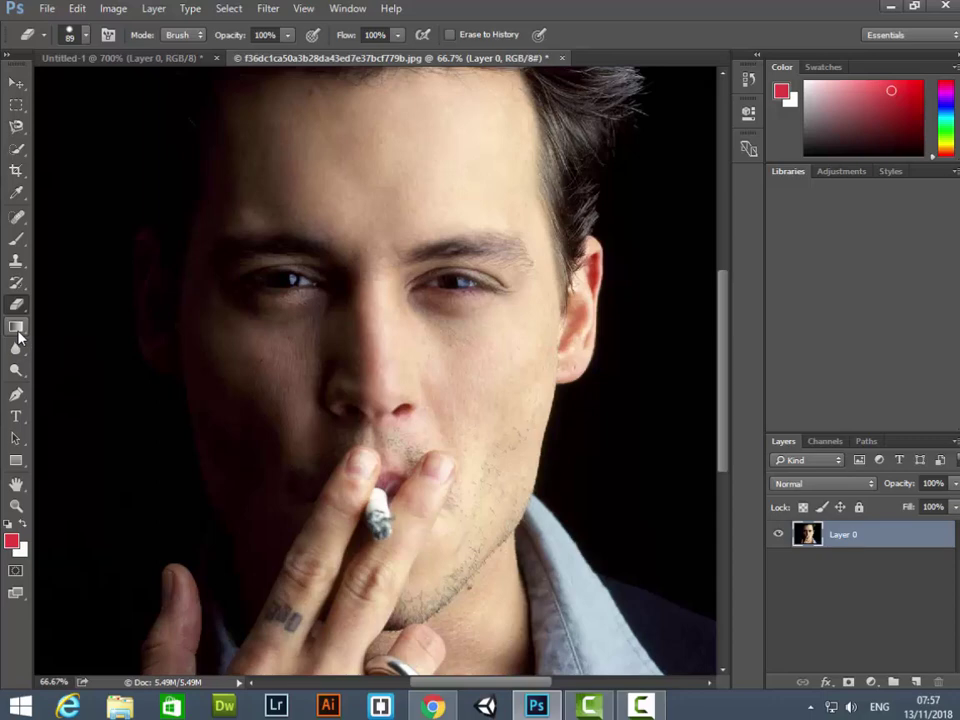
{"action": "key", "text": "ctrl+minus"}
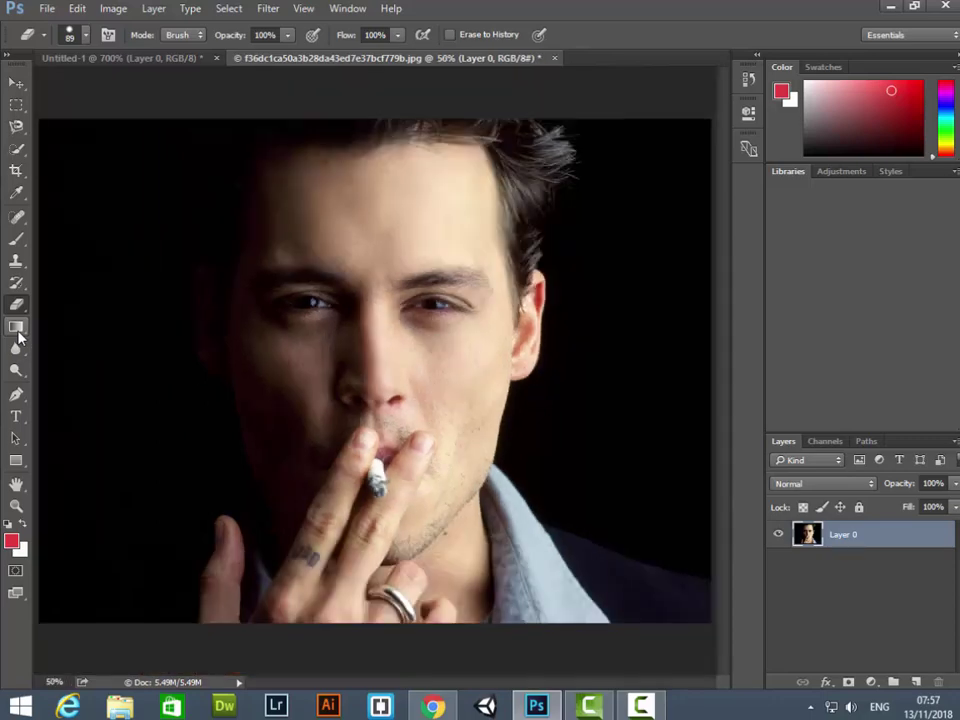
Fill the layer with a left-to-right black-to-white gradient.
{"action": "left_click", "coordinate": [18, 337]}
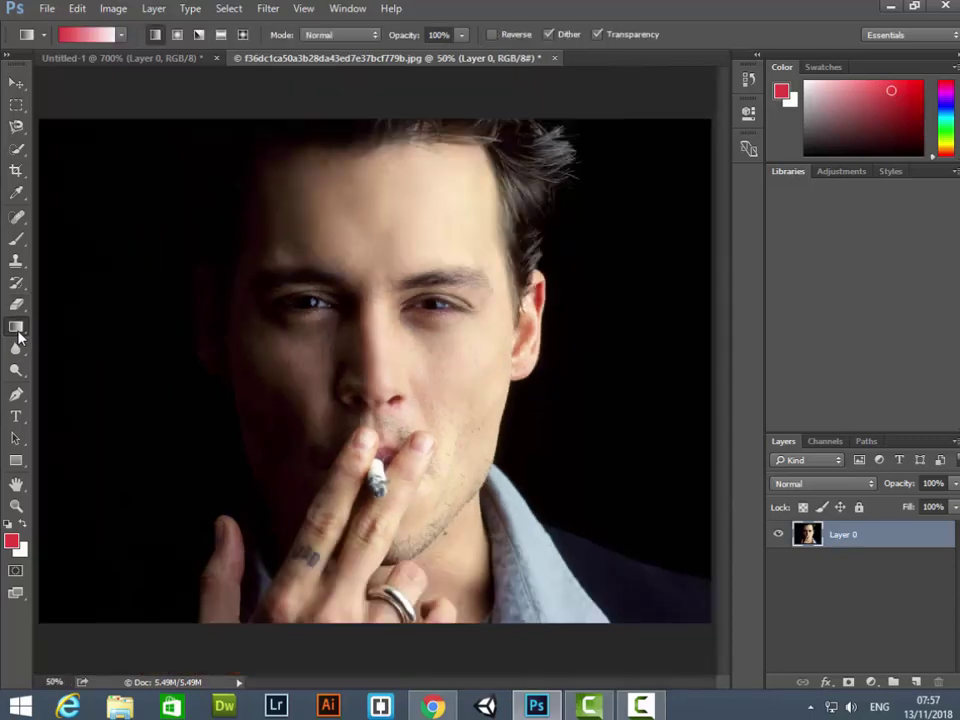
{"action": "left_click", "coordinate": [121, 35]}
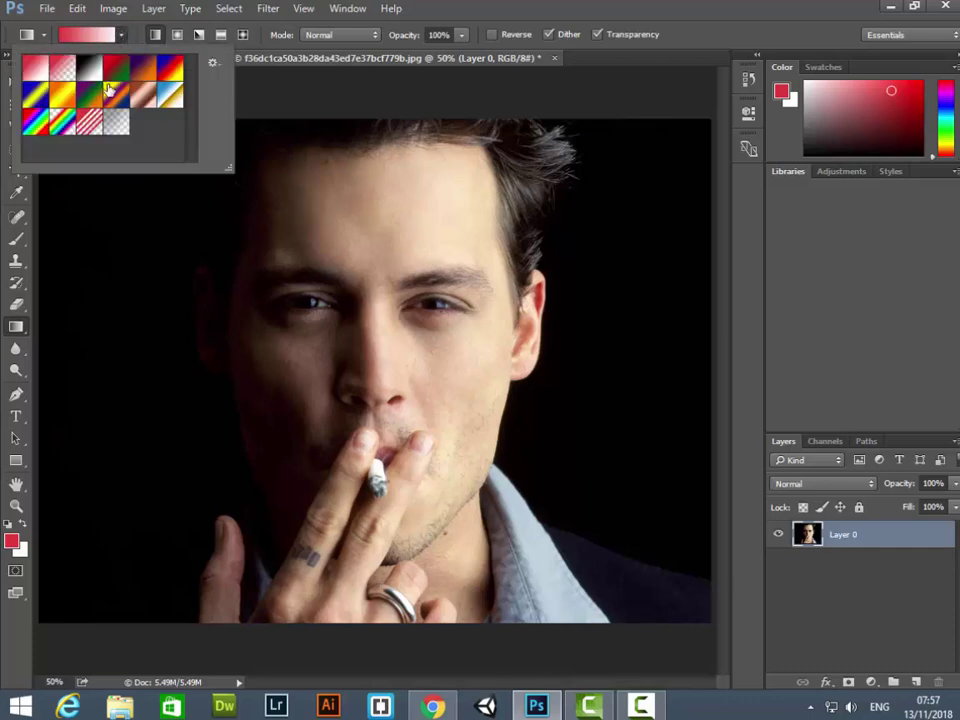
{"action": "left_click", "coordinate": [92, 72]}
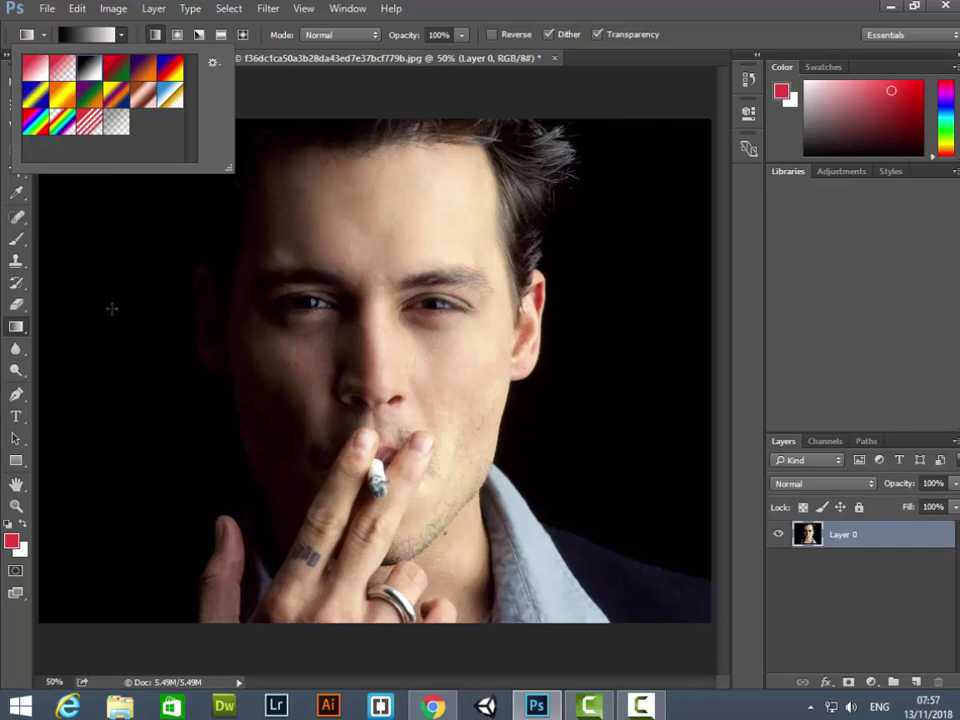
{"action": "left_click", "coordinate": [85, 235]}
{"action": "left_click_drag", "start_coordinate": [121, 273], "coordinate": [628, 393]}
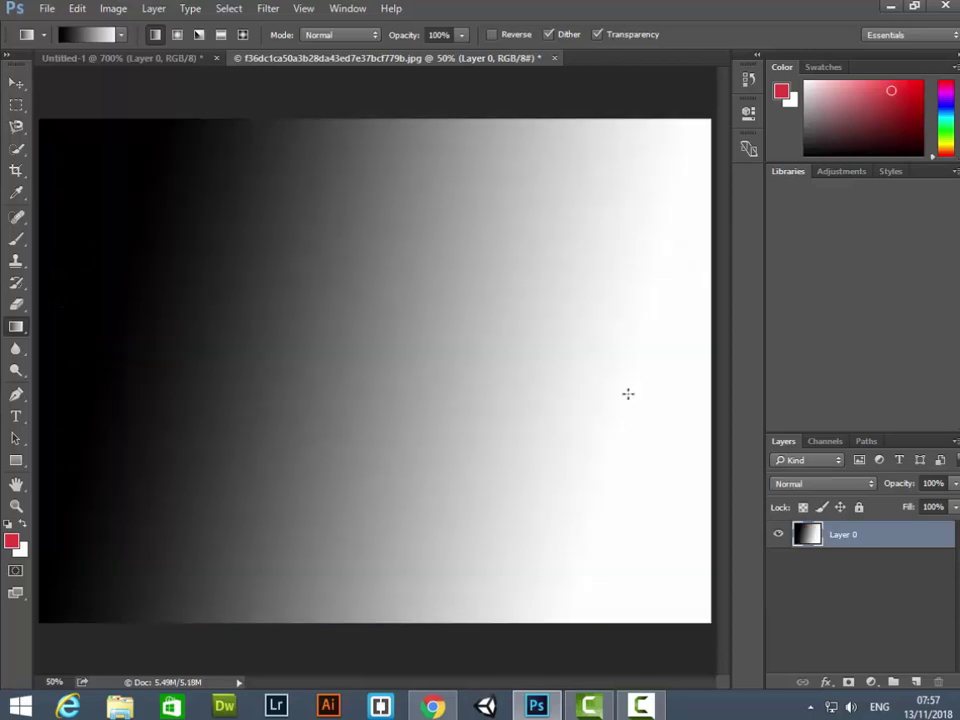
{"action": "key", "text": "ctrl+minus"}
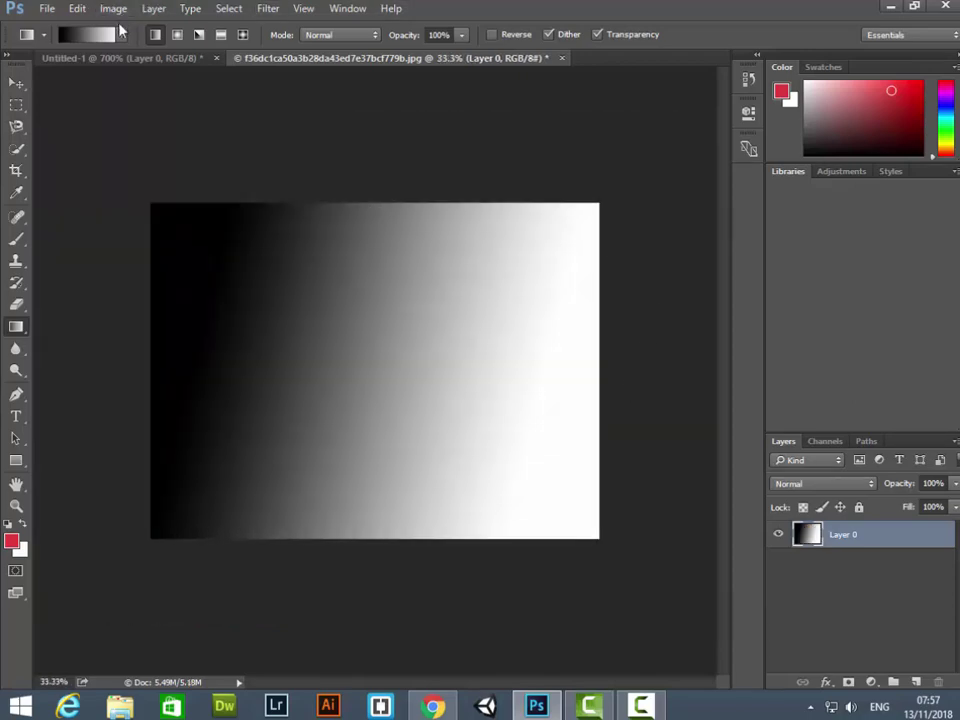
Redraw the black-to-white gradient diagonally several times with varying spreads.
{"action": "left_click", "coordinate": [93, 32]}
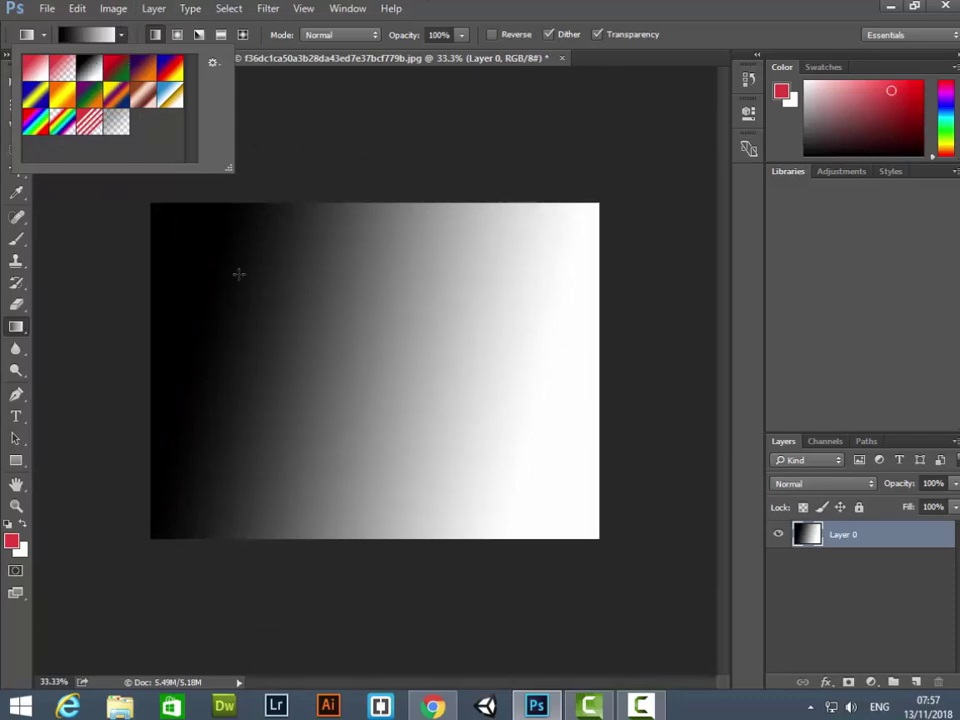
{"action": "left_click", "coordinate": [179, 288]}
{"action": "left_click_drag", "start_coordinate": [242, 250], "coordinate": [518, 422]}
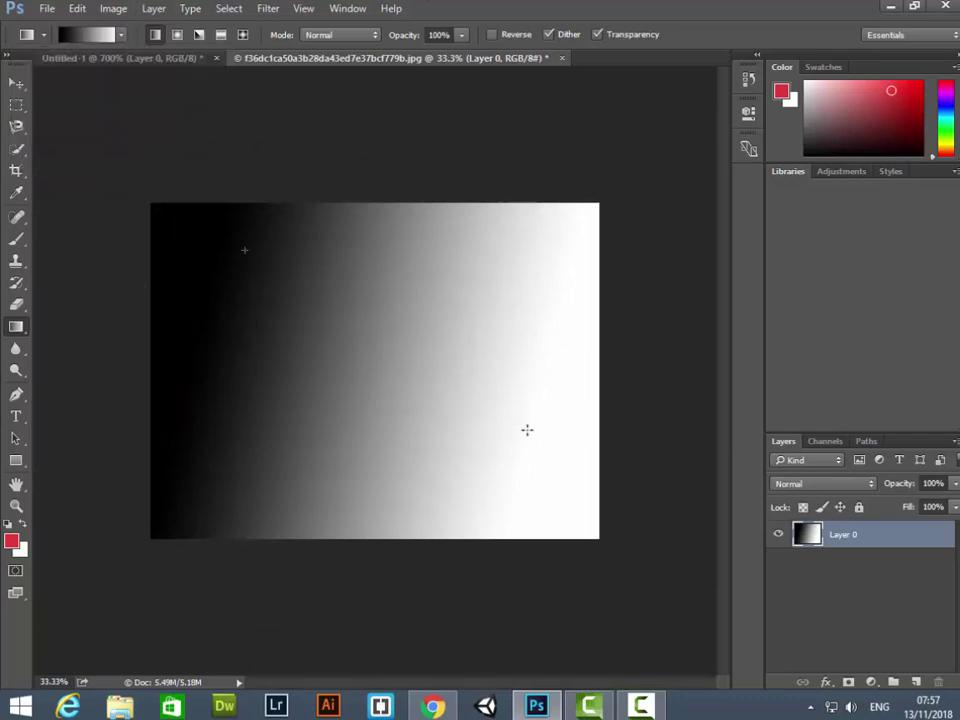
{"action": "left_click_drag", "start_coordinate": [200, 210], "coordinate": [488, 419]}
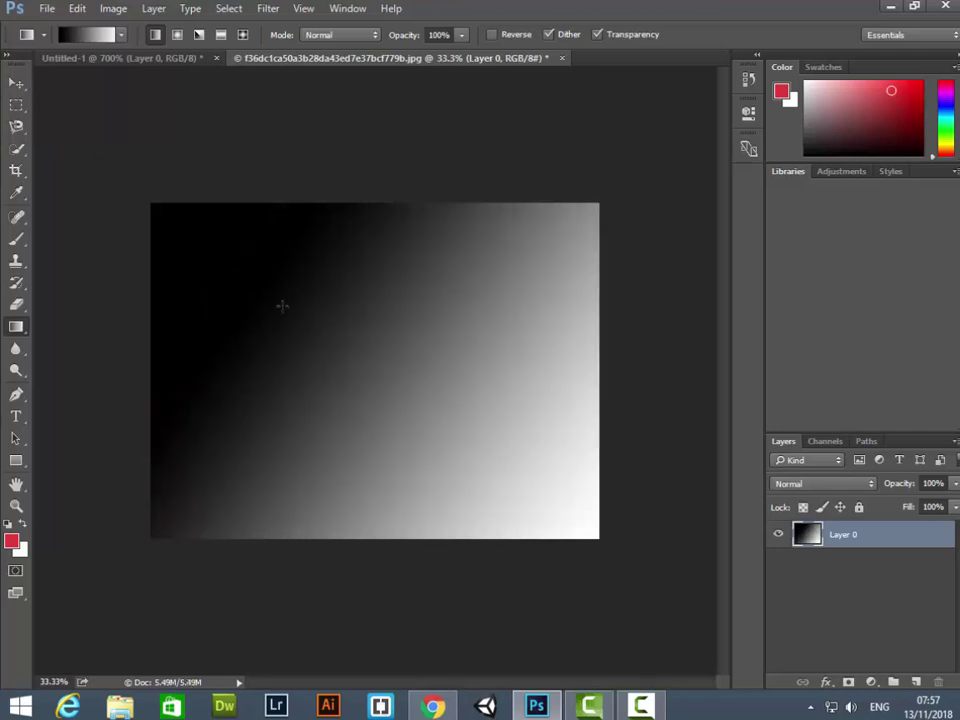
{"action": "left_click_drag", "start_coordinate": [283, 300], "coordinate": [488, 380]}
{"action": "left_click_drag", "start_coordinate": [360, 300], "coordinate": [540, 440]}
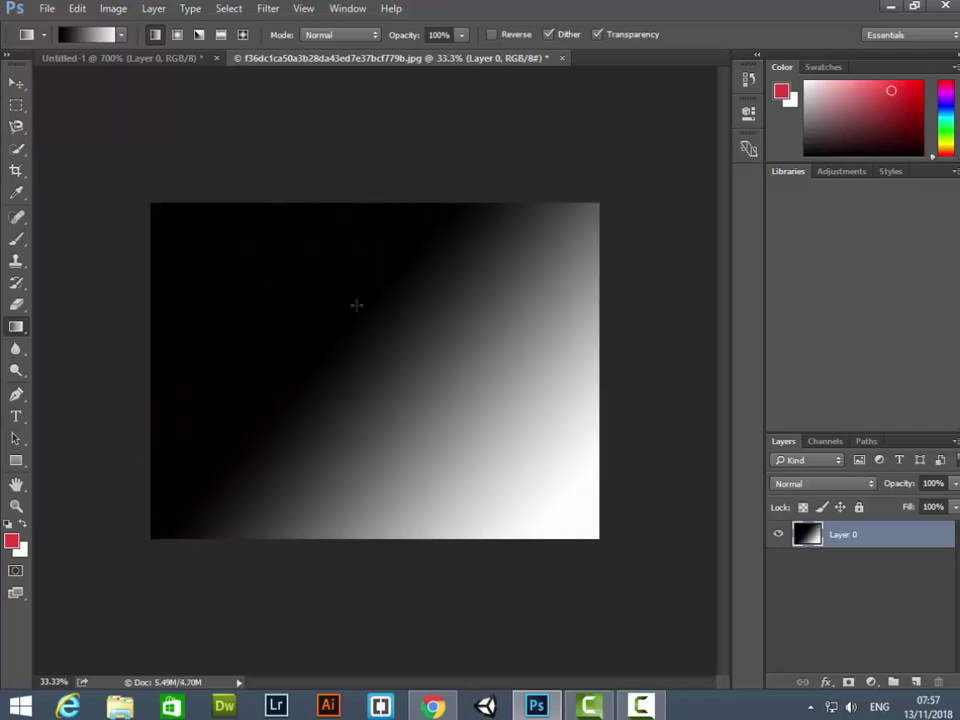
{"action": "left_click_drag", "start_coordinate": [392, 311], "coordinate": [464, 361]}
{"action": "left_click_drag", "start_coordinate": [240, 240], "coordinate": [678, 532]}
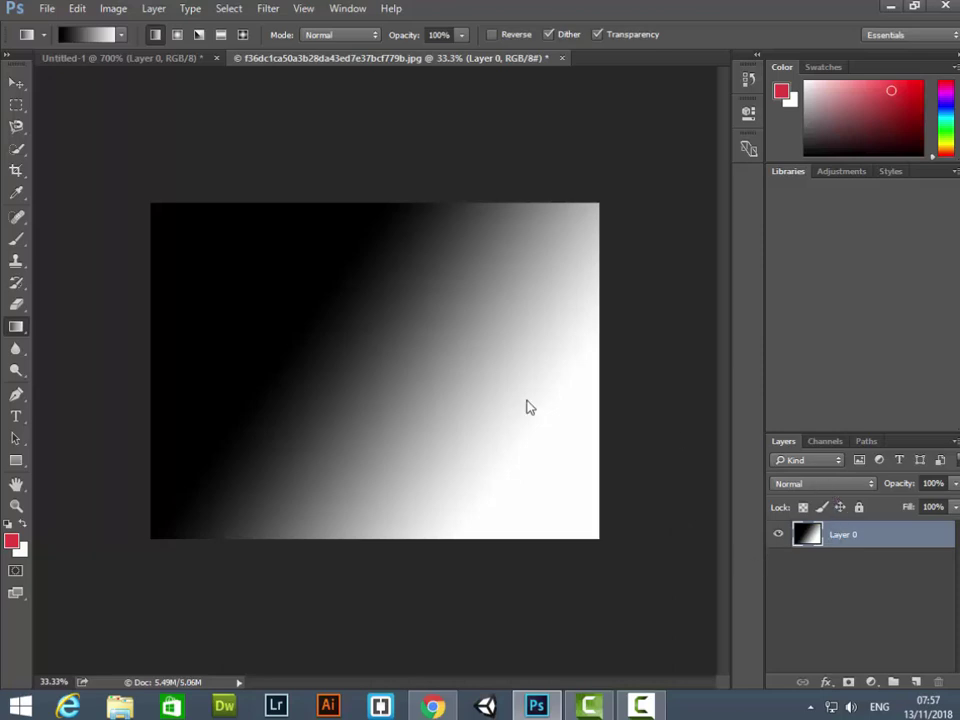
Step back through History to the original single Background photo layer.
{"action": "key", "text": "ctrl+alt+z"}
{"action": "key", "text": "ctrl+alt+z"}
{"action": "key", "text": "ctrl+alt+z"}
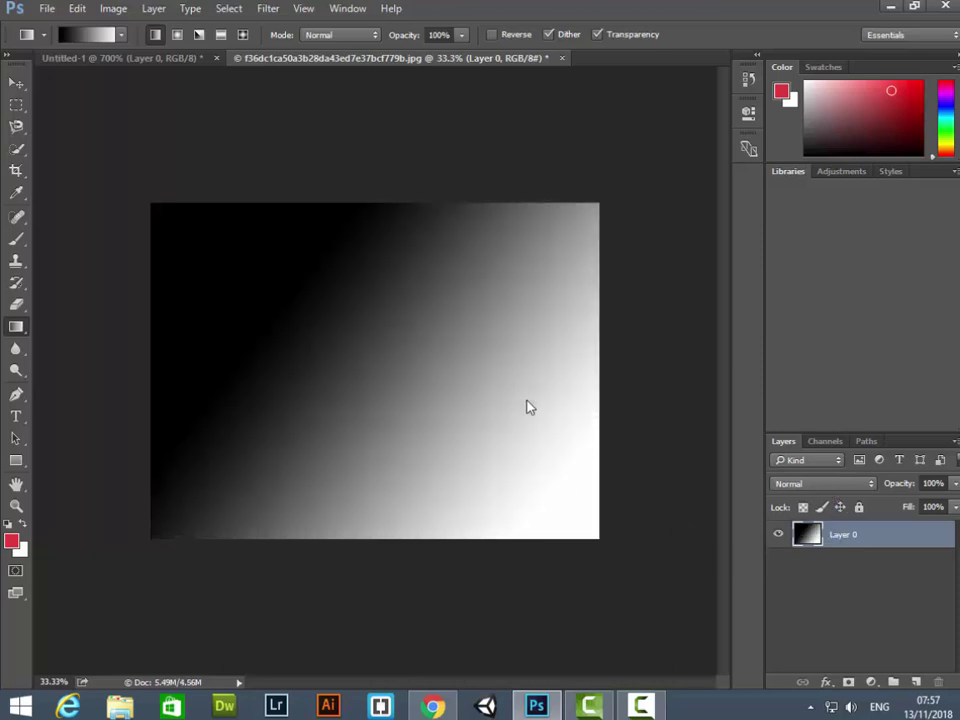
{"action": "key", "text": "ctrl+alt+z"}
{"action": "key", "text": "ctrl+alt+z"}
{"action": "key", "text": "ctrl+alt+z"}
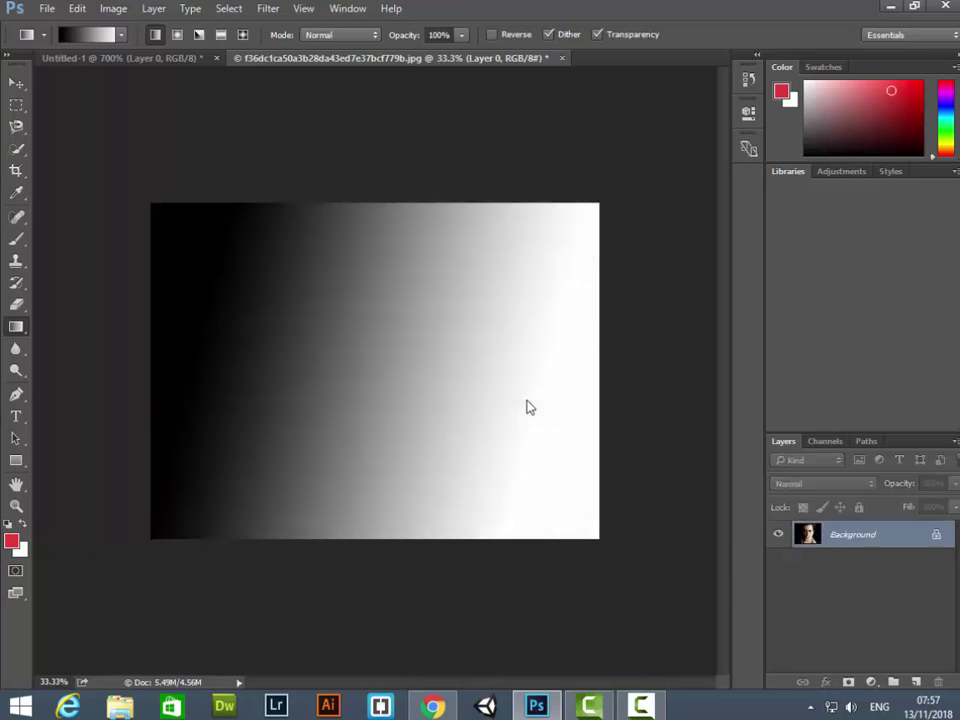
{"action": "key", "text": "ctrl+alt+z"}
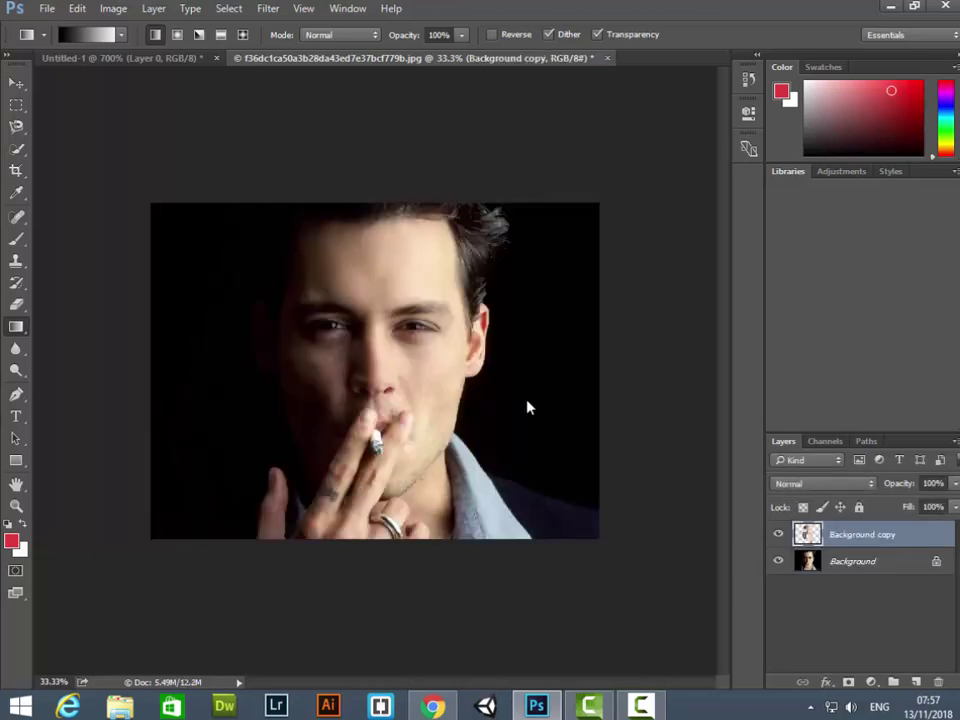
{"action": "key", "text": "ctrl+alt+z"}
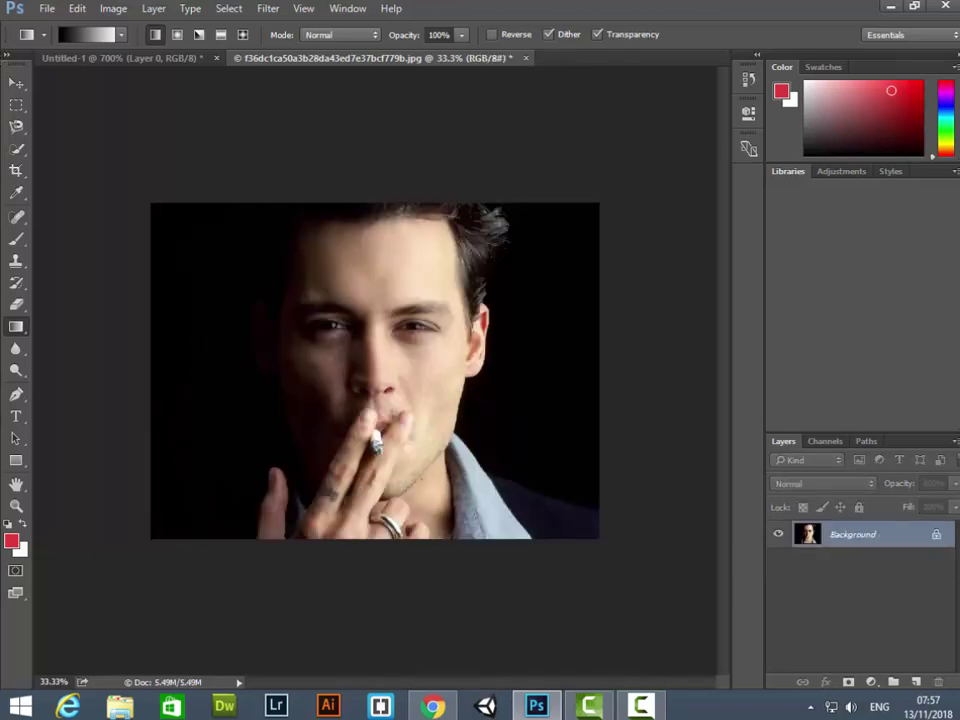
{"action": "left_click", "coordinate": [16, 84]}
{"action": "left_click", "coordinate": [17, 328]}
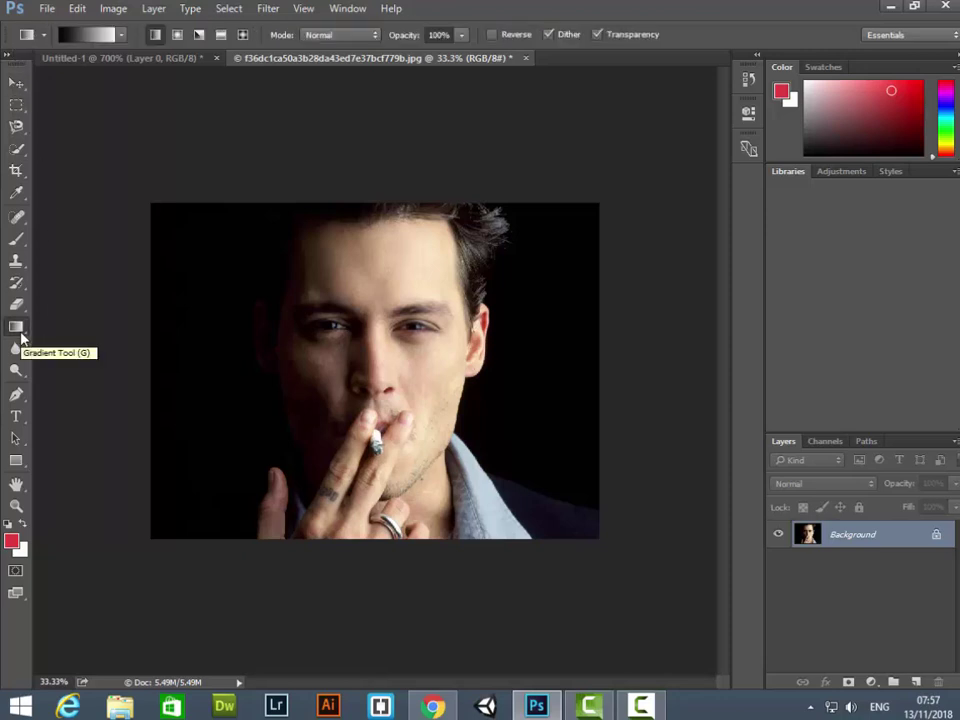
In Untitled-1, delete the Rectangle 2 and Rectangle 1 shape layers, confirming each.
{"action": "left_click", "coordinate": [85, 58]}
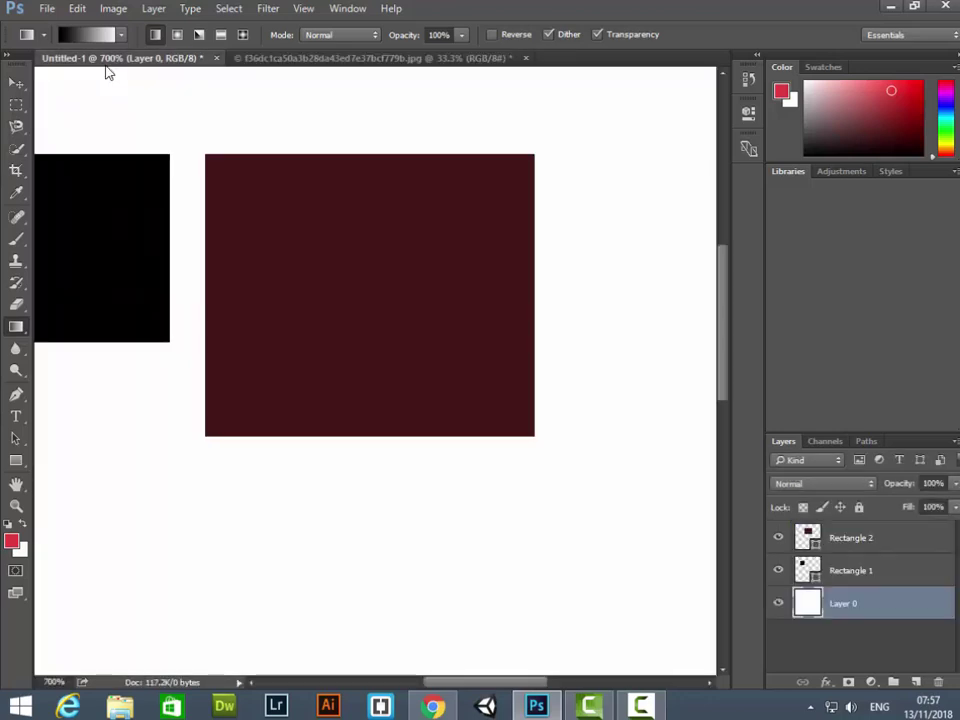
{"action": "key", "text": "ctrl+minus"}
{"action": "key", "text": "ctrl+minus"}
{"action": "key", "text": "ctrl+minus"}
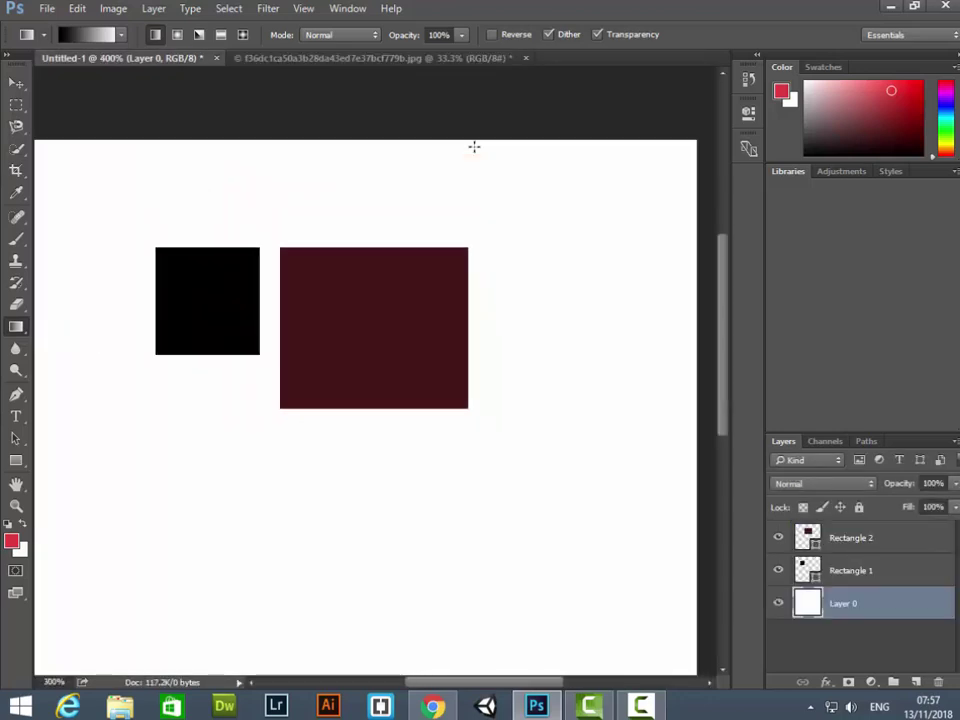
{"action": "key", "text": "ctrl+minus"}
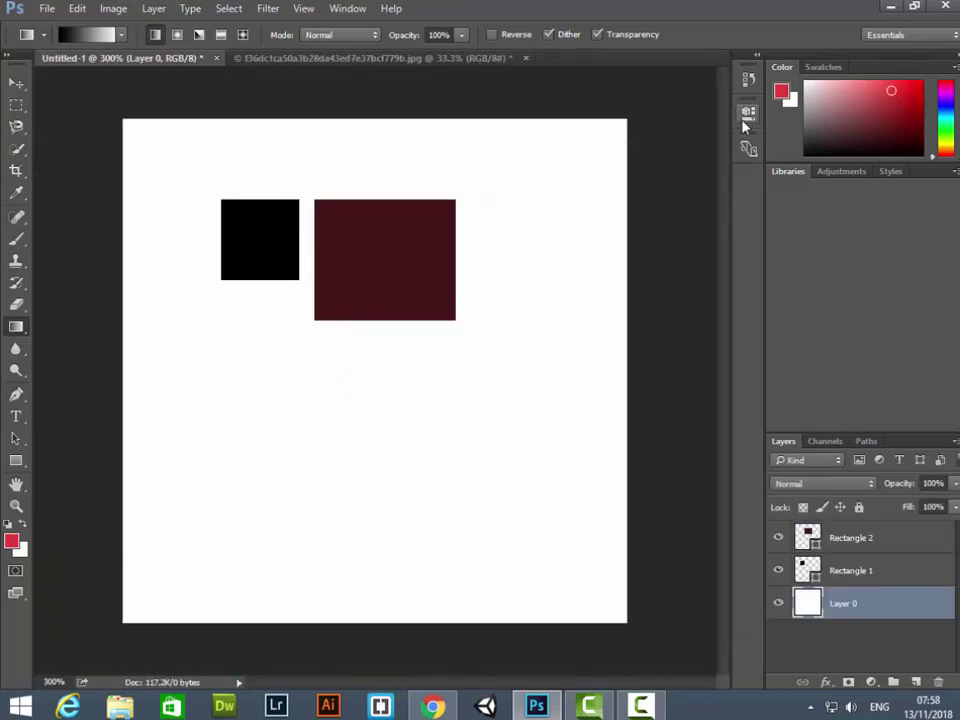
{"action": "left_click", "coordinate": [28, 89]}
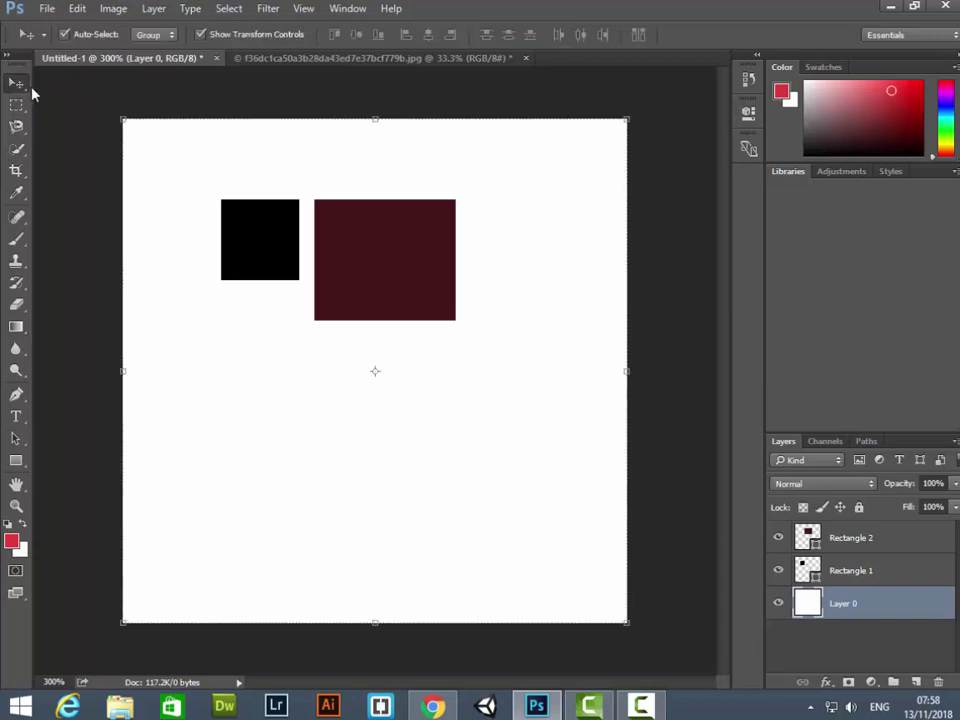
{"action": "left_click", "coordinate": [427, 251]}
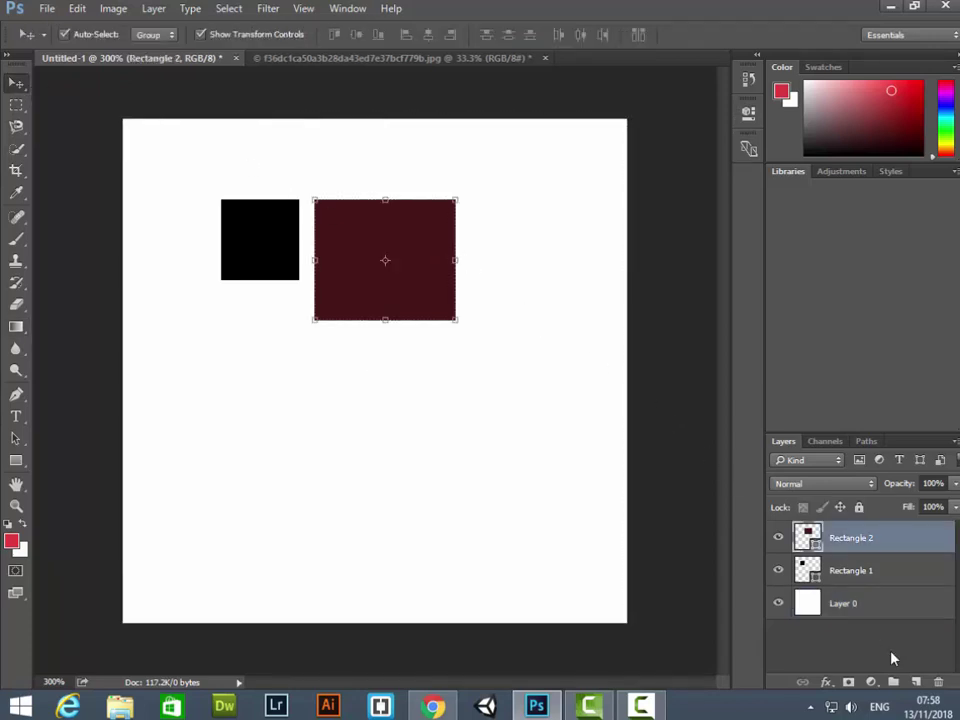
{"action": "left_click", "coordinate": [937, 683]}
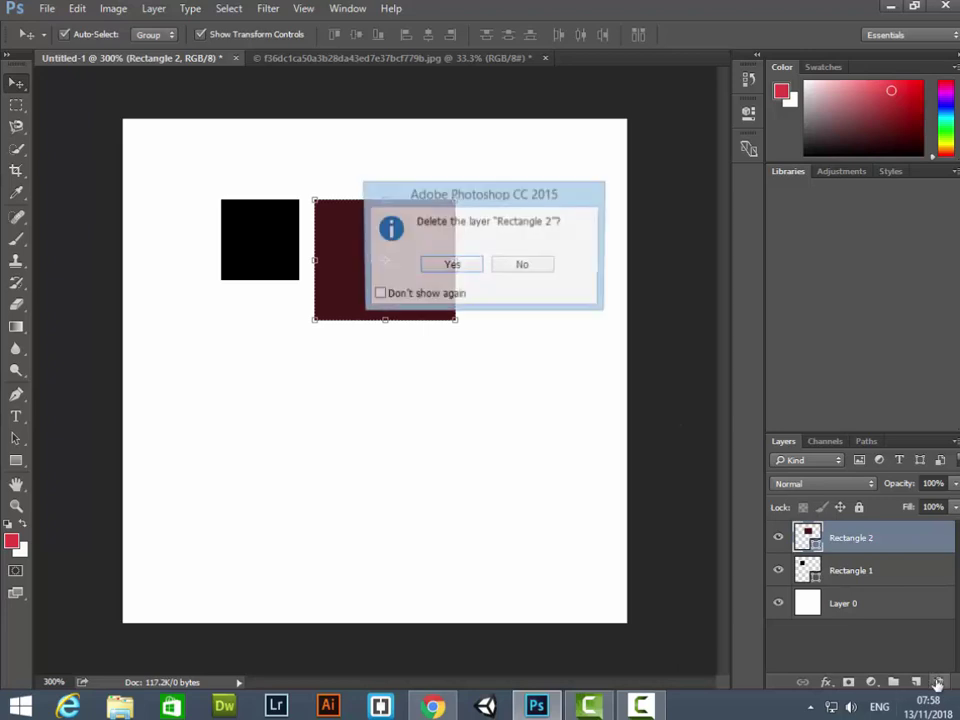
{"action": "left_click", "coordinate": [467, 272]}
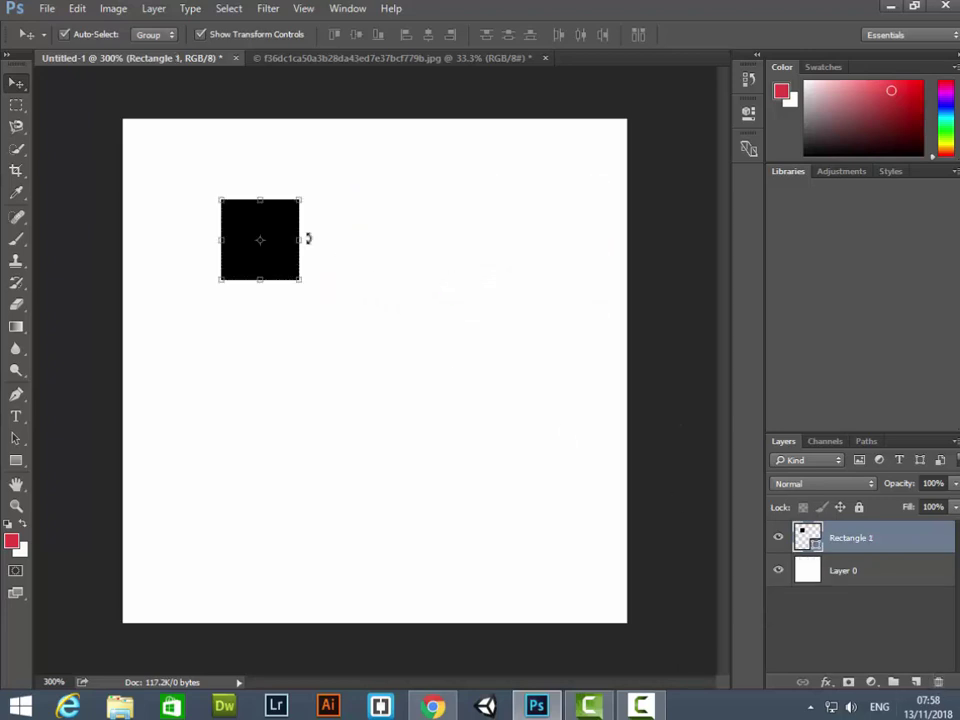
{"action": "left_click", "coordinate": [944, 682]}
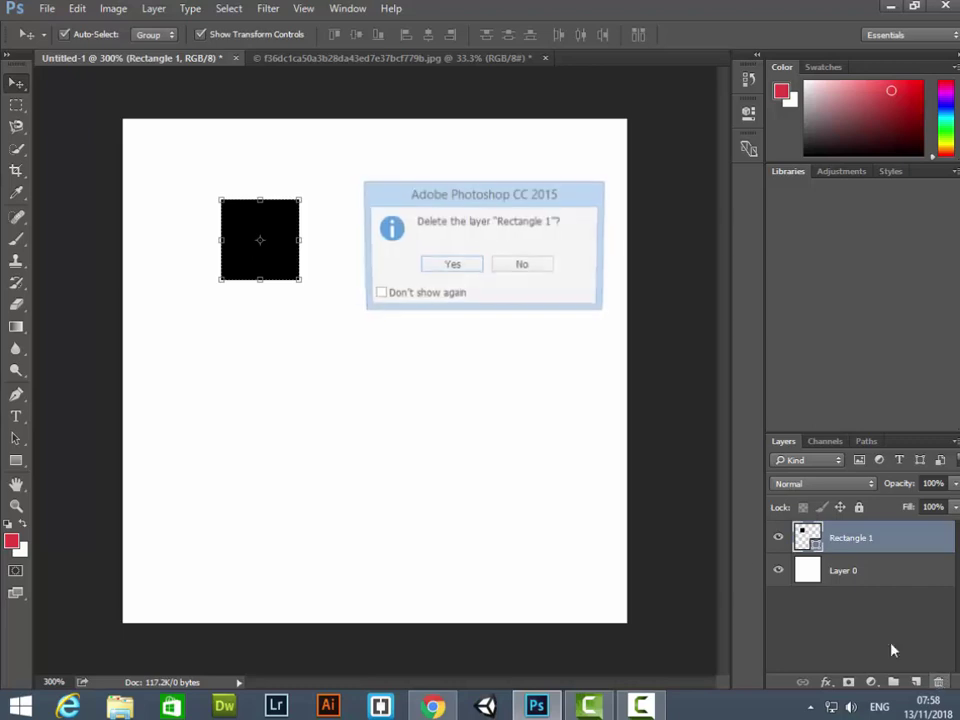
{"action": "left_click", "coordinate": [455, 266]}
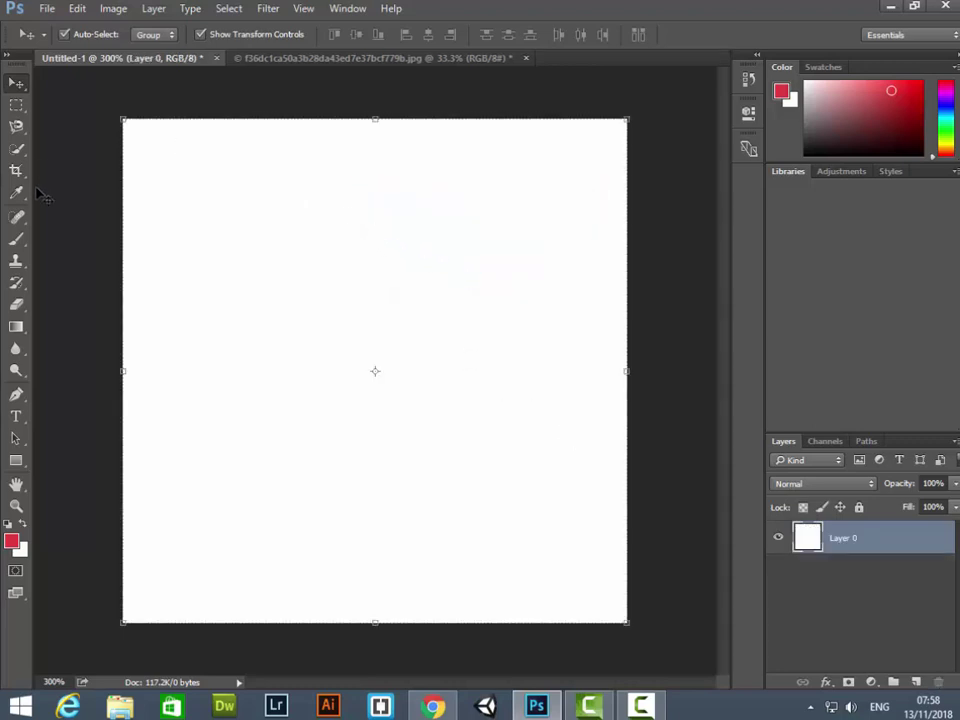
Fill the Untitled-1 canvas with a diagonal blue-yellow gradient.
{"action": "left_click", "coordinate": [16, 327]}
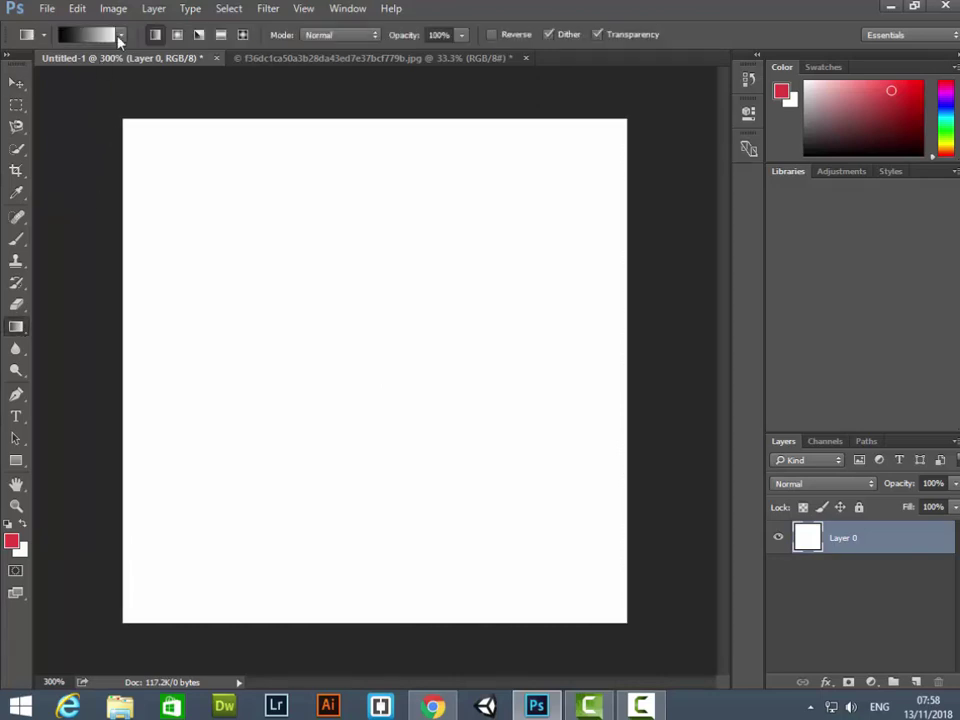
{"action": "left_click", "coordinate": [120, 37]}
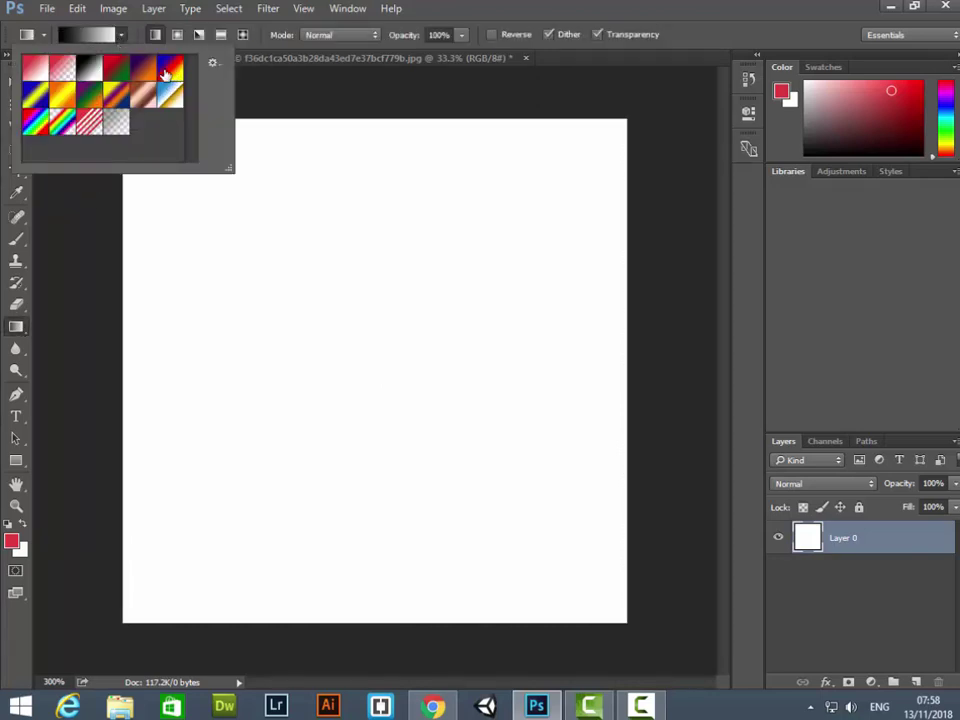
{"action": "left_click", "coordinate": [40, 92]}
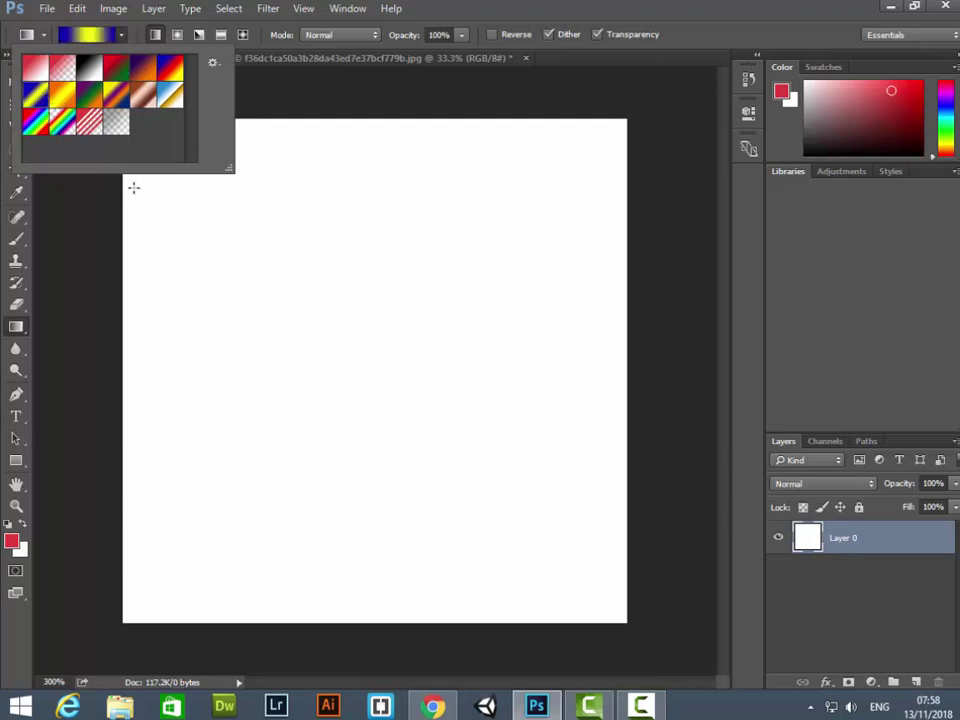
{"action": "left_click", "coordinate": [228, 230]}
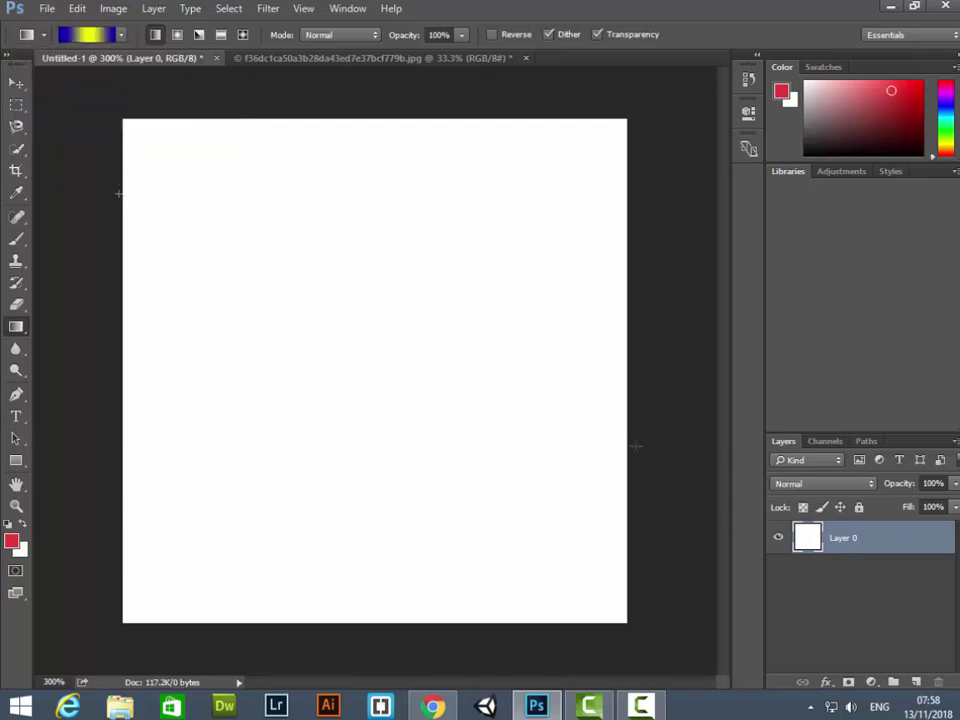
{"action": "left_click_drag", "start_coordinate": [170, 140], "coordinate": [671, 469]}
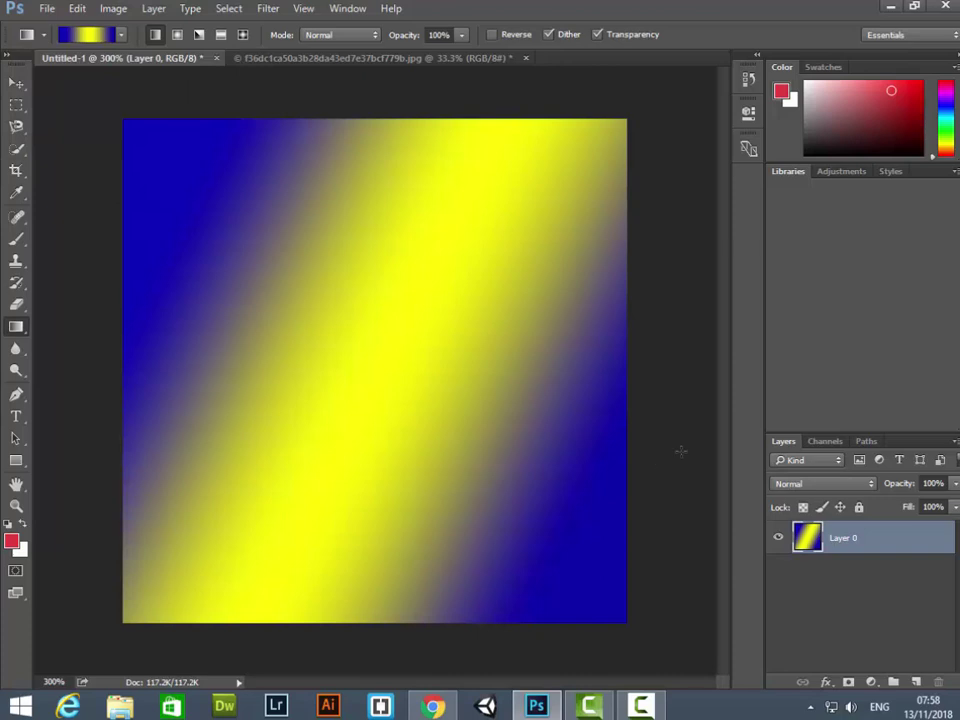
{"action": "key", "text": "ctrl+minus"}
{"action": "key", "text": "ctrl+minus"}
{"action": "key", "text": "ctrl+plus"}
{"action": "key", "text": "ctrl+plus"}
Redraw the canvas gradient diagonally with the Blue-Red-Yellow preset, then return to the portrait.
{"action": "left_click", "coordinate": [119, 38]}
{"action": "double_click", "coordinate": [176, 68]}
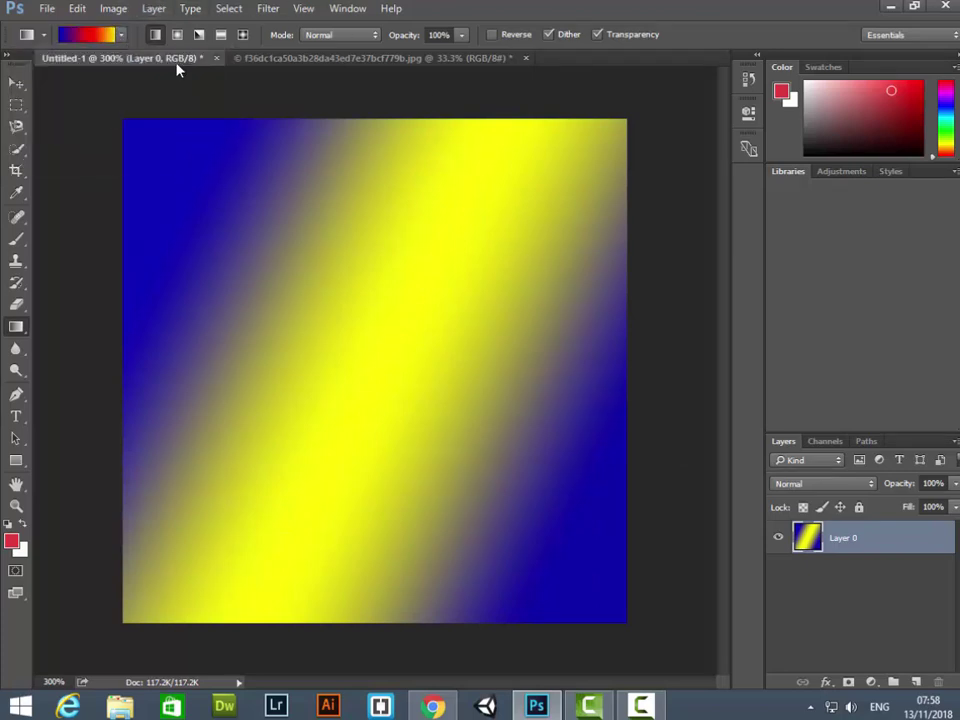
{"action": "left_click_drag", "start_coordinate": [266, 207], "coordinate": [718, 551]}
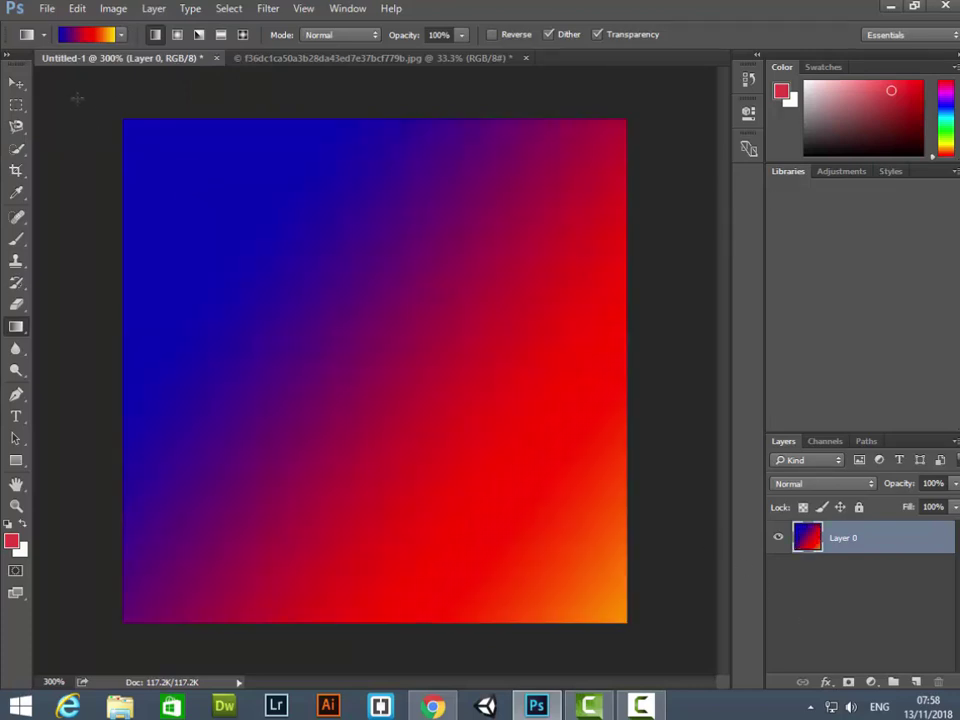
{"action": "left_click_drag", "start_coordinate": [99, 120], "coordinate": [601, 517]}
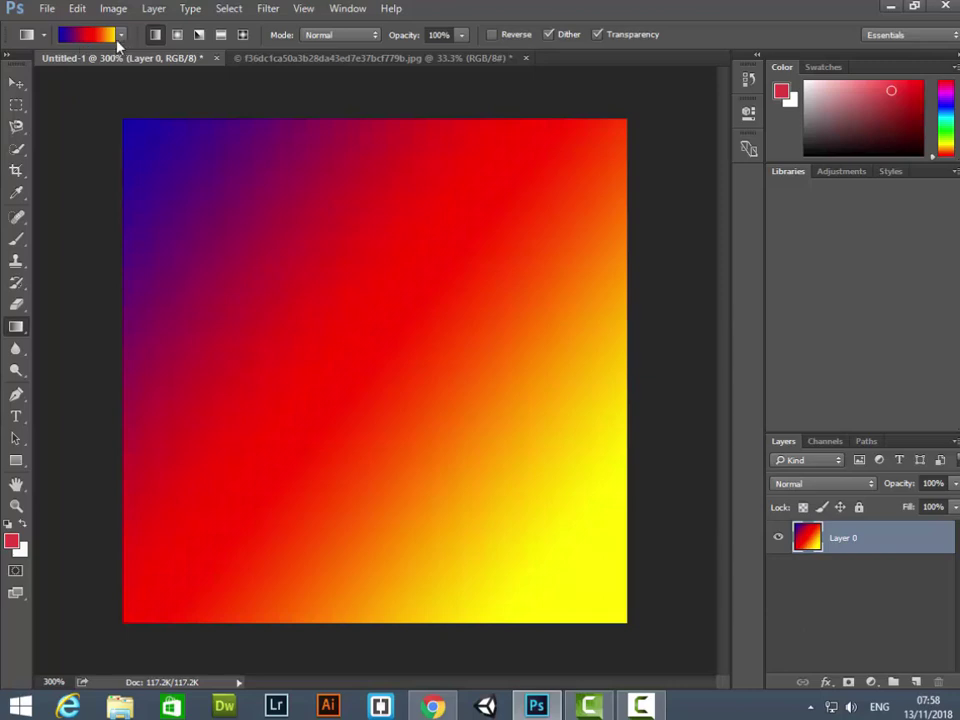
{"action": "left_click_drag", "start_coordinate": [171, 157], "coordinate": [258, 245]}
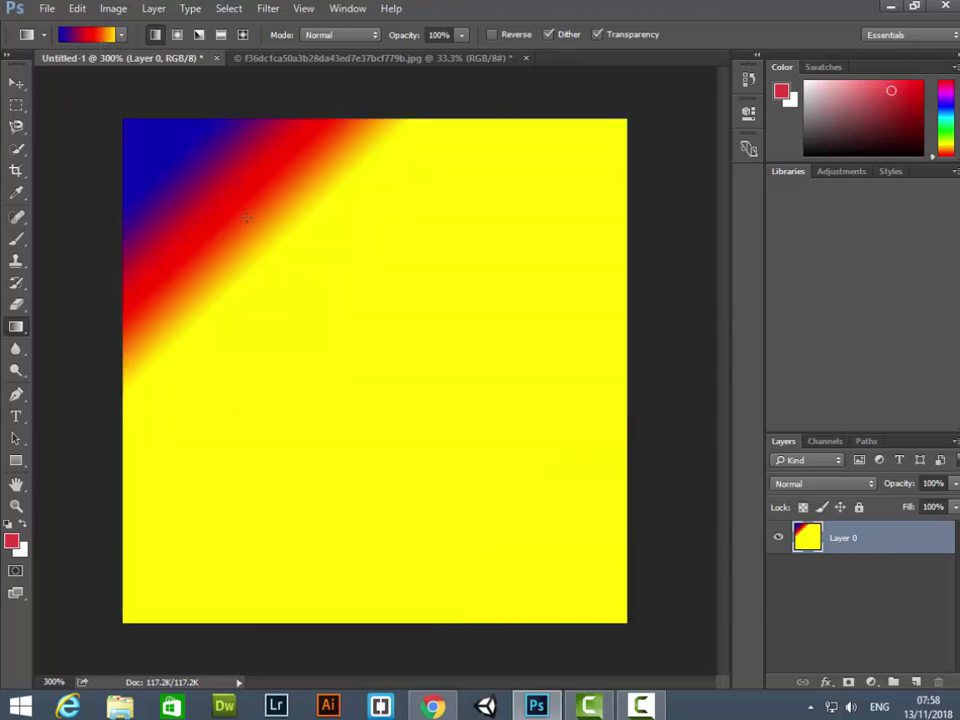
{"action": "left_click_drag", "start_coordinate": [205, 210], "coordinate": [470, 460]}
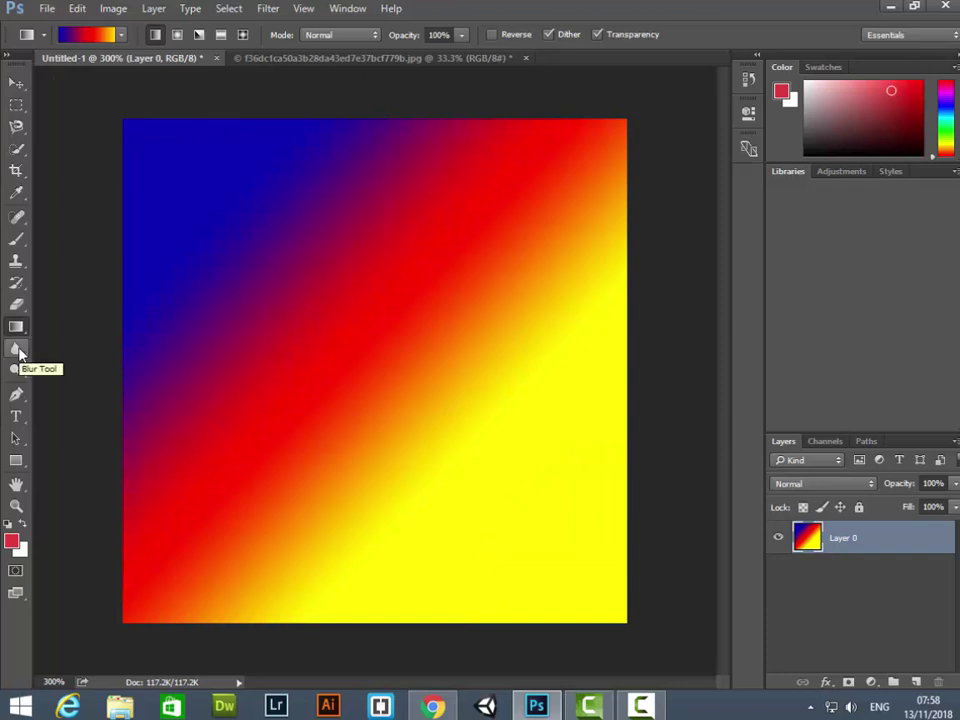
{"action": "left_click", "coordinate": [277, 59]}
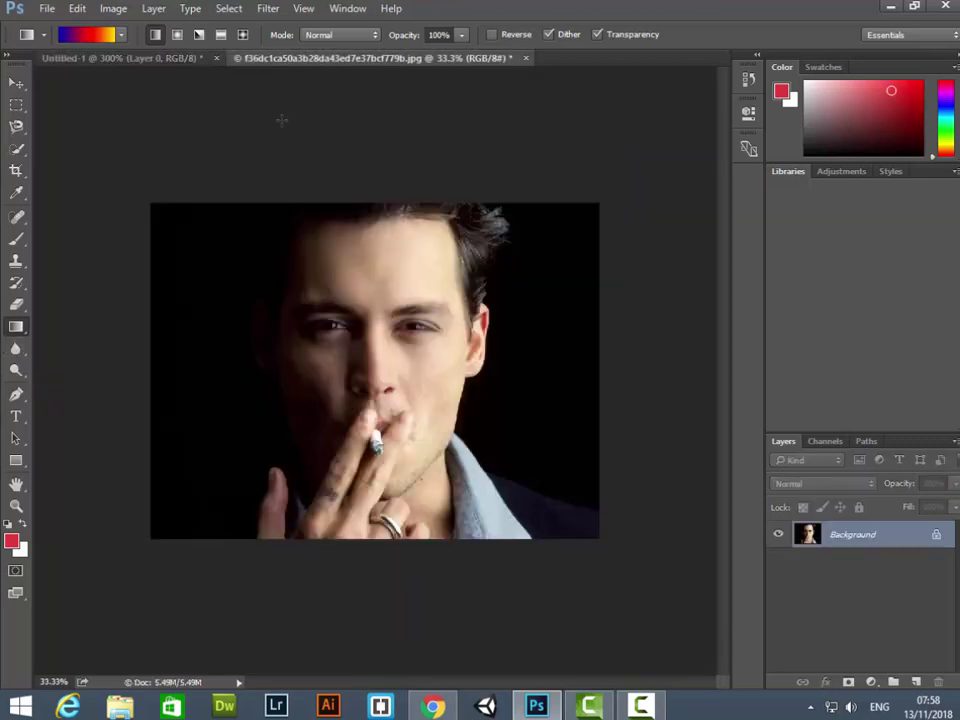
Zoom to 100% and set the Blur tool to a 120 px brush in Normal mode.
{"action": "key", "text": "ctrl+plus"}
{"action": "key", "text": "ctrl+plus"}
{"action": "key", "text": "ctrl+plus"}
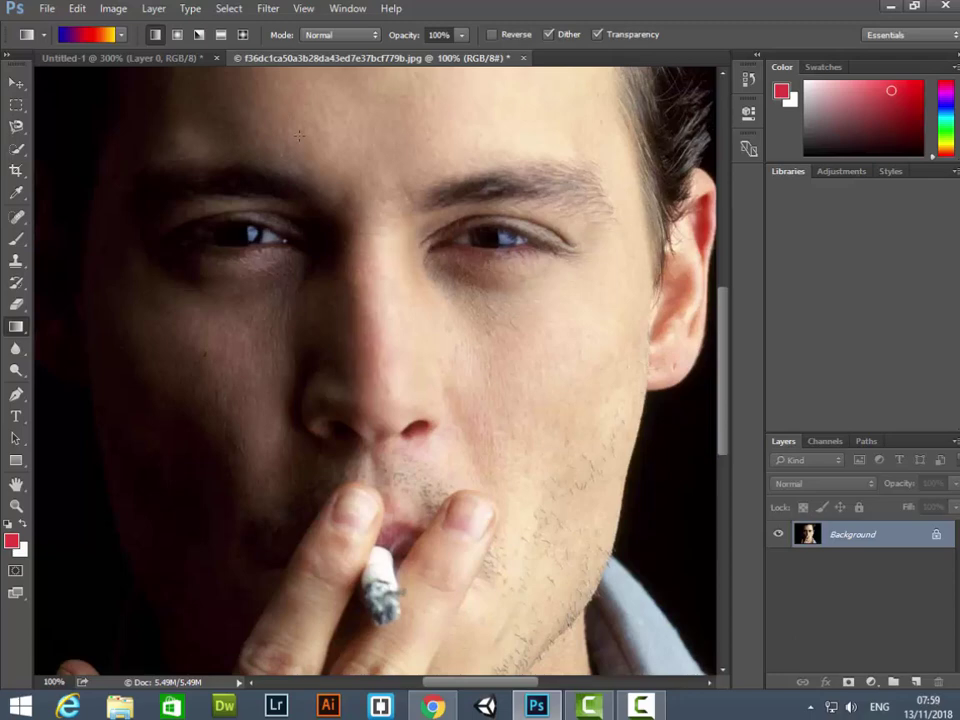
{"action": "left_click", "coordinate": [16, 349]}
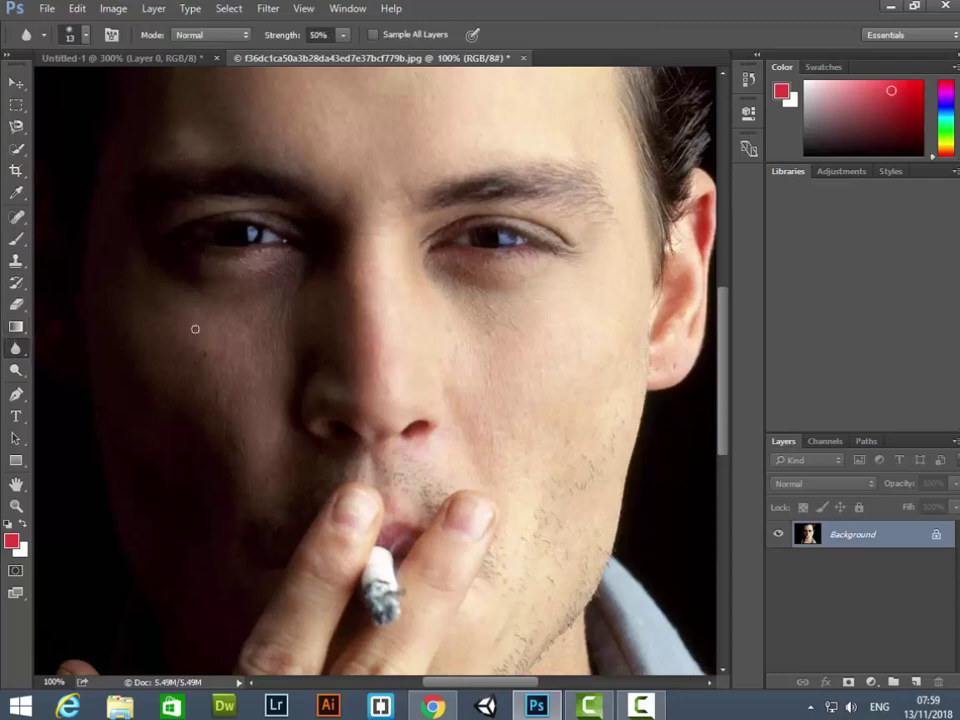
{"action": "right_click", "coordinate": [599, 317]}
{"action": "left_click", "coordinate": [745, 358]}
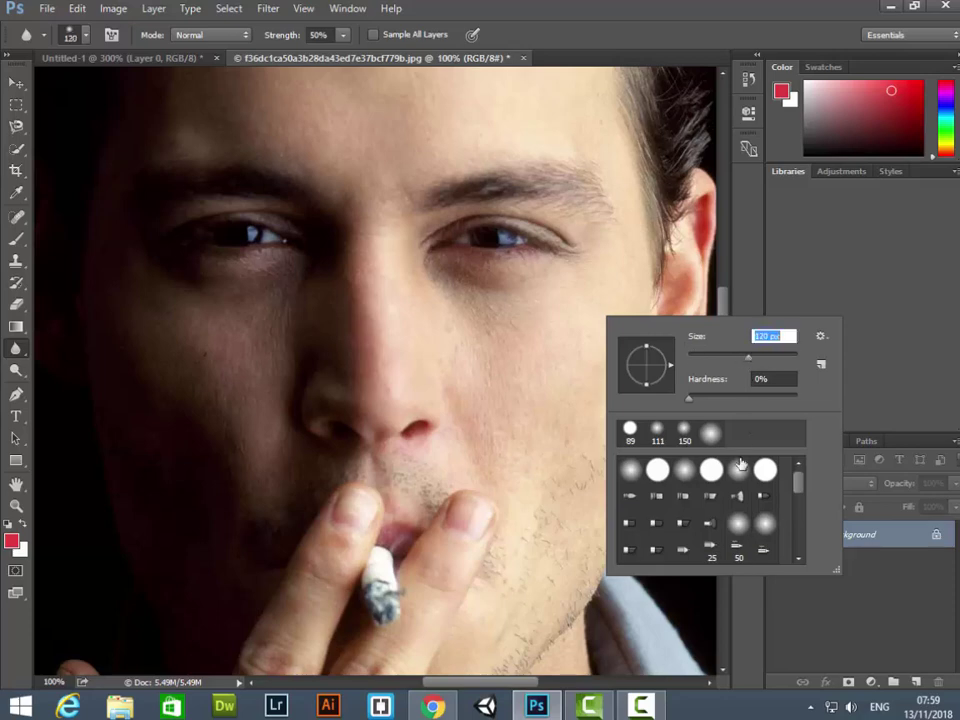
{"action": "key", "text": "Return"}
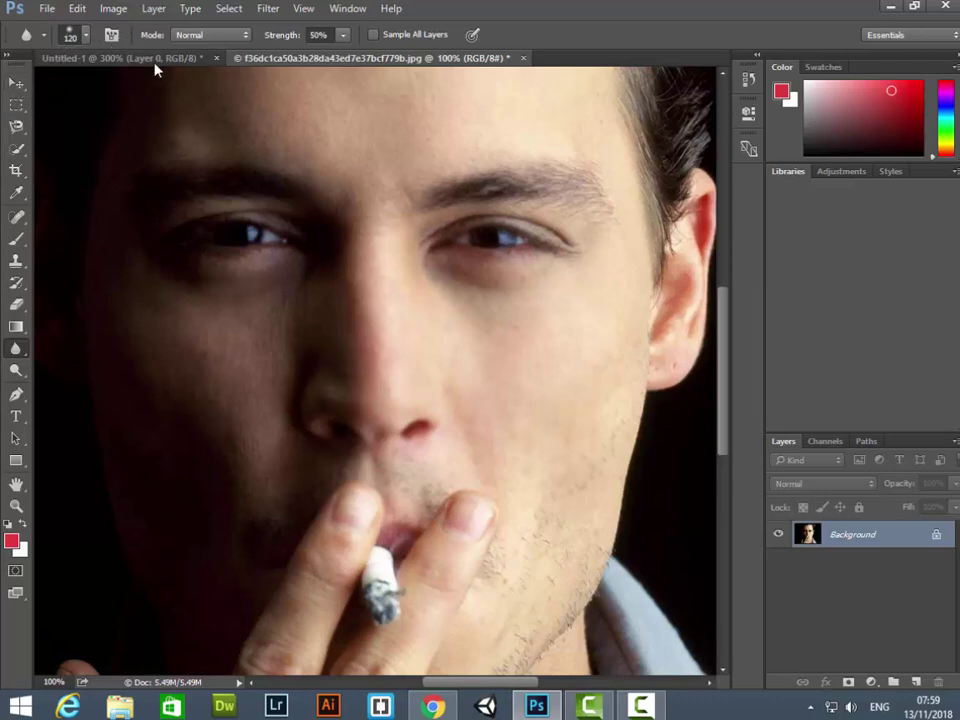
{"action": "left_click", "coordinate": [209, 35]}
{"action": "left_click", "coordinate": [210, 44]}
Brighten the right eye's iris with the Dodge tool, then zoom out to the face.
{"action": "left_click", "coordinate": [17, 374]}
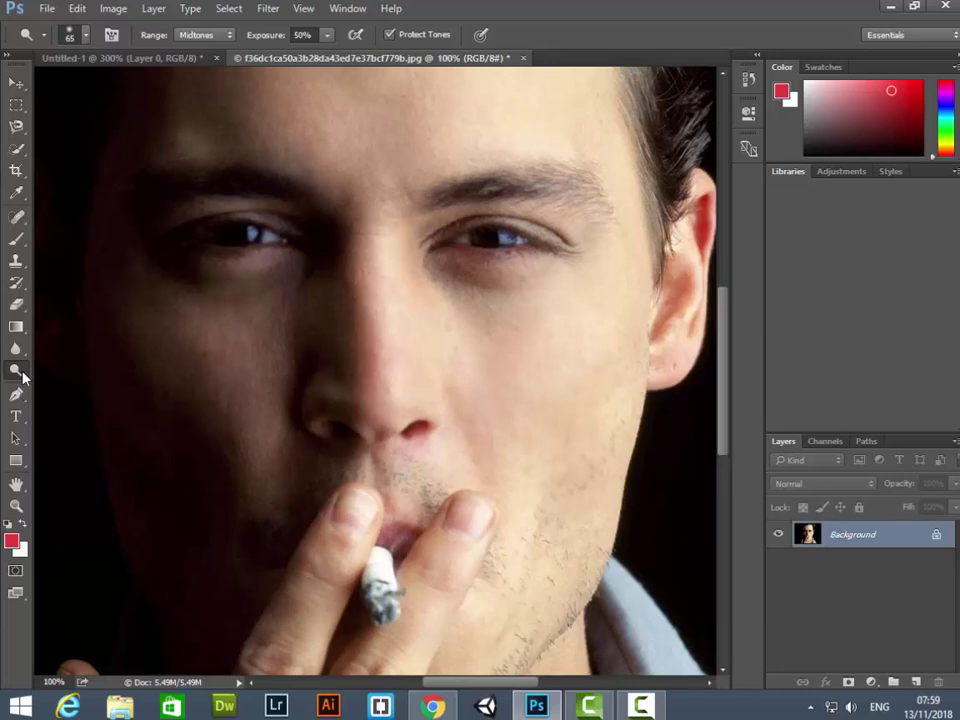
{"action": "key", "text": "ctrl+minus"}
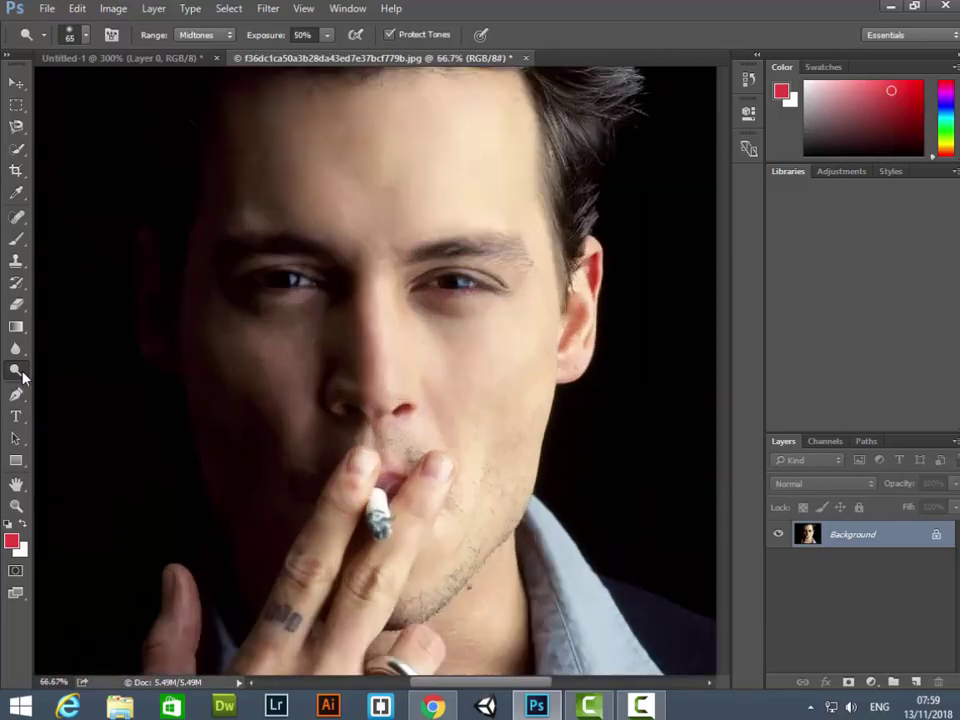
{"action": "key", "text": "ctrl+plus"}
{"action": "left_click_drag", "start_coordinate": [456, 252], "coordinate": [395, 459]}
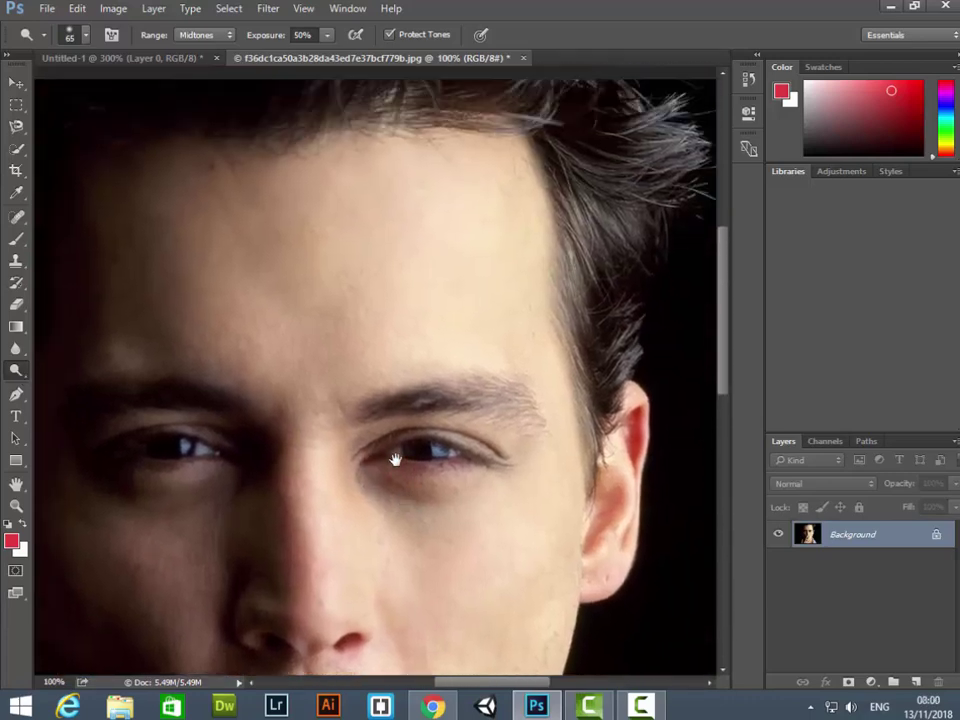
{"action": "left_click", "coordinate": [443, 434]}
{"action": "key", "text": "ctrl+minus"}
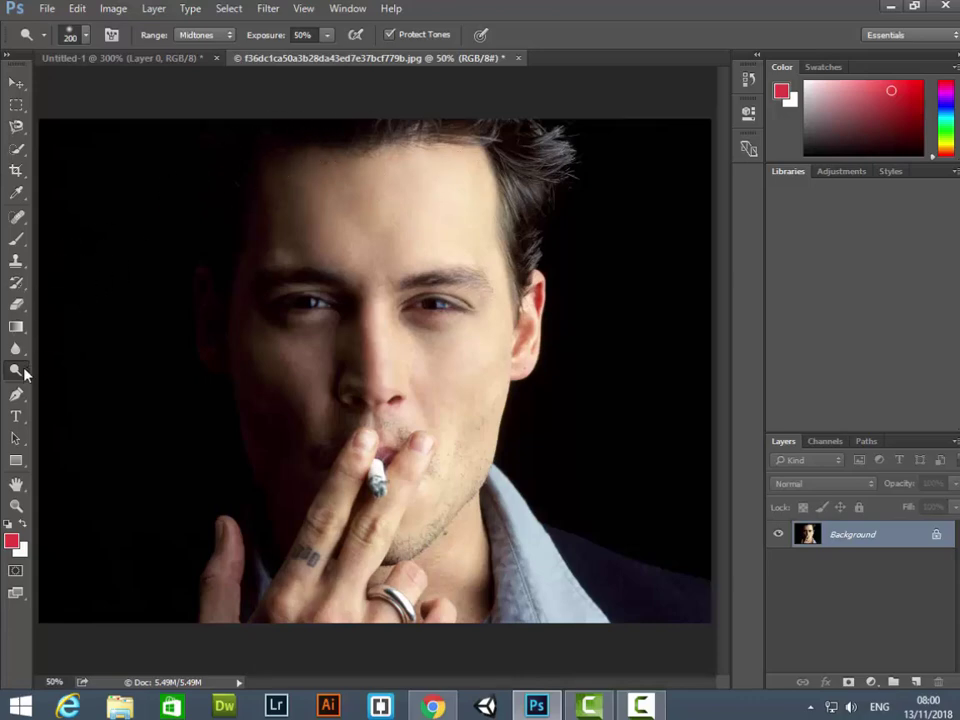
{"action": "right_click", "coordinate": [17, 371]}
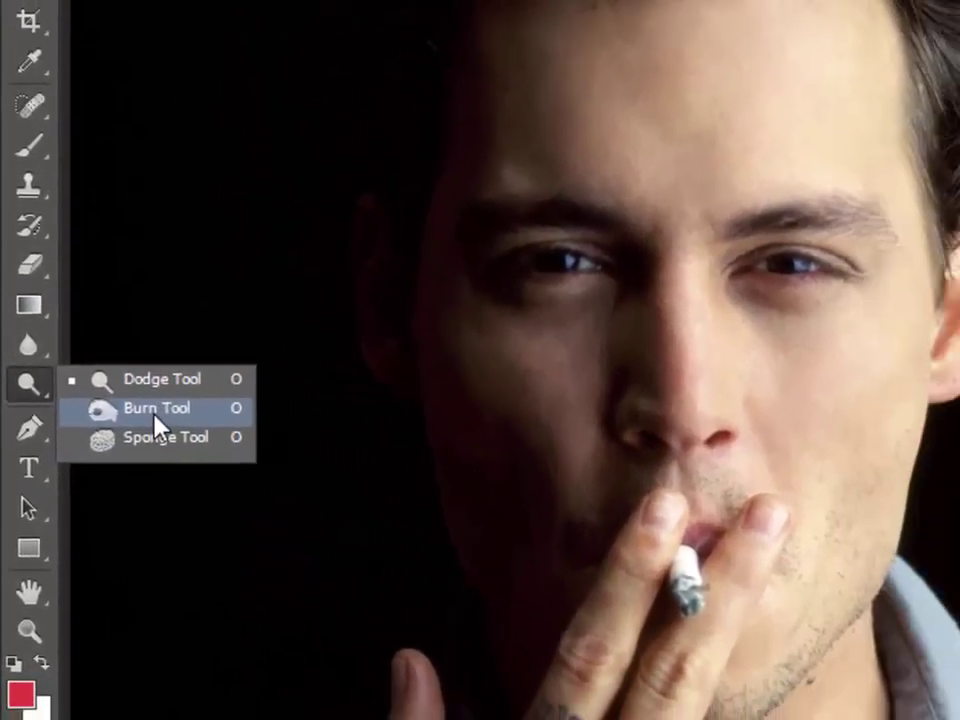
{"action": "left_click", "coordinate": [88, 390]}
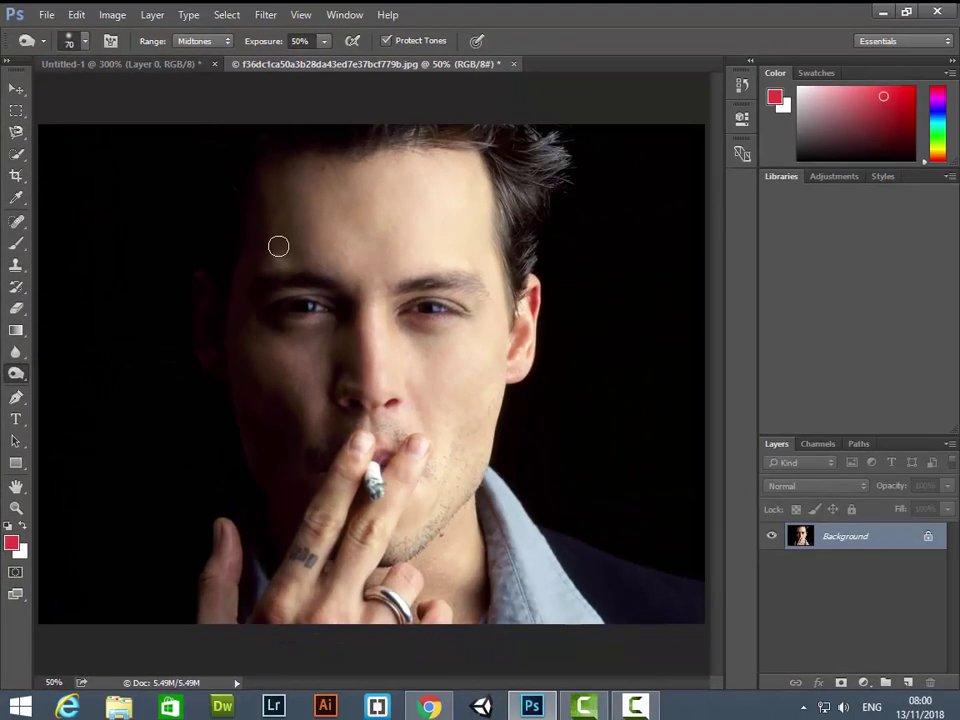
{"action": "key", "text": "bracketright"}
{"action": "key", "text": "bracketright"}
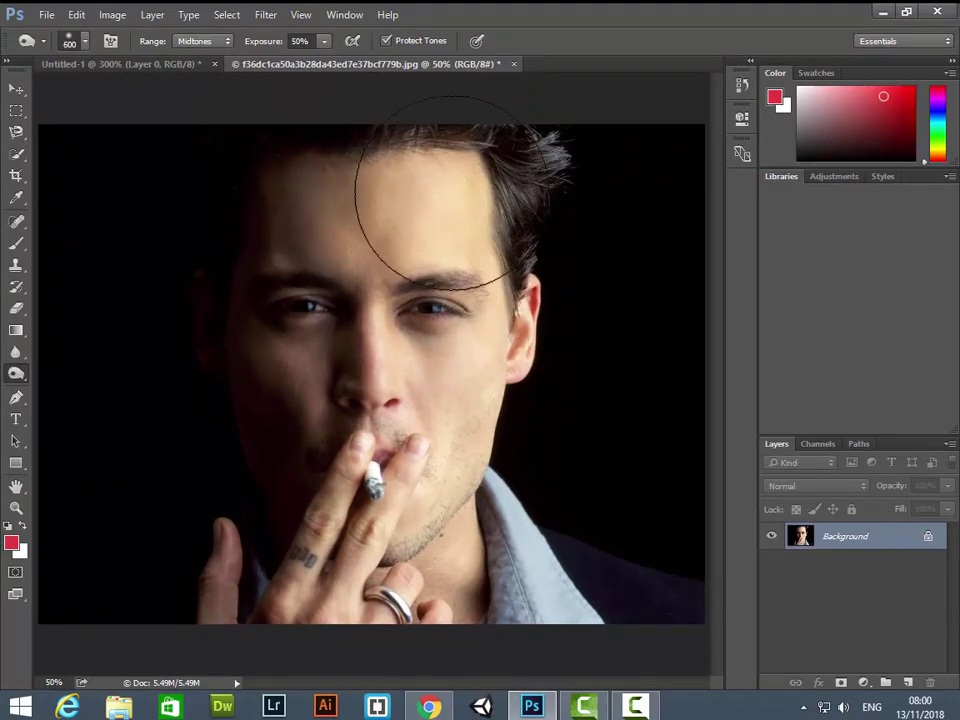
{"action": "mouse_move", "coordinate": [432, 195]}
{"action": "left_mouse_down"}
{"action": "mouse_move", "coordinate": [429, 171]}
{"action": "mouse_move", "coordinate": [386, 150]}
{"action": "mouse_move", "coordinate": [300, 150]}
{"action": "mouse_move", "coordinate": [410, 212]}
{"action": "mouse_move", "coordinate": [425, 203]}
{"action": "left_mouse_up"}
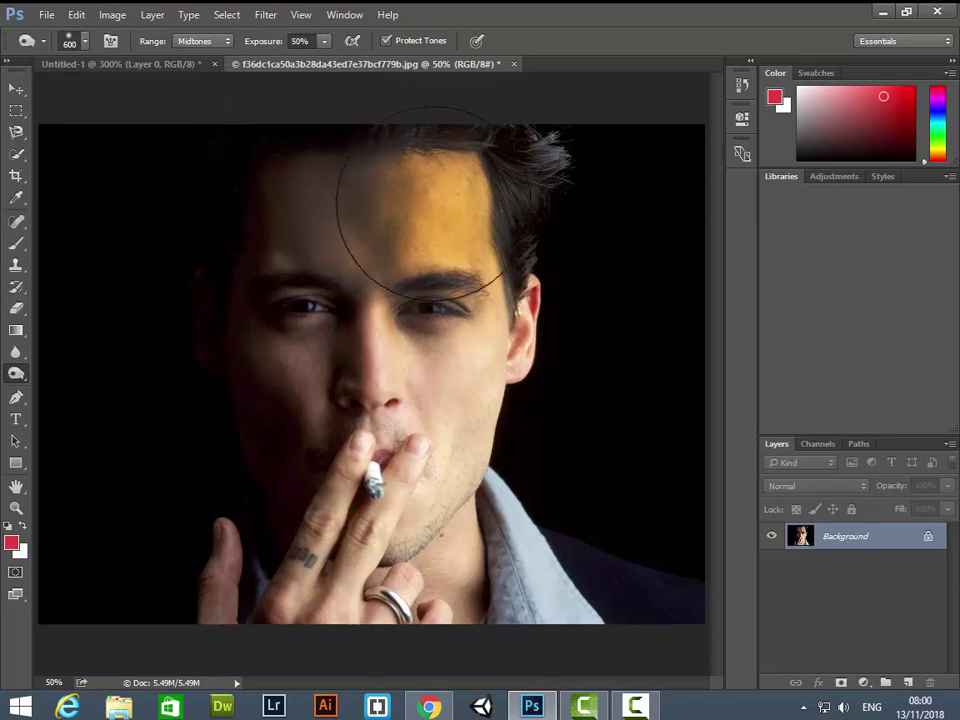
{"action": "key", "text": "ctrl+alt+z"}
{"action": "key", "text": "ctrl+alt+z"}
{"action": "key", "text": "ctrl+alt+z"}
{"action": "key", "text": "ctrl+alt+z"}
{"action": "key", "text": "ctrl+alt+z"}
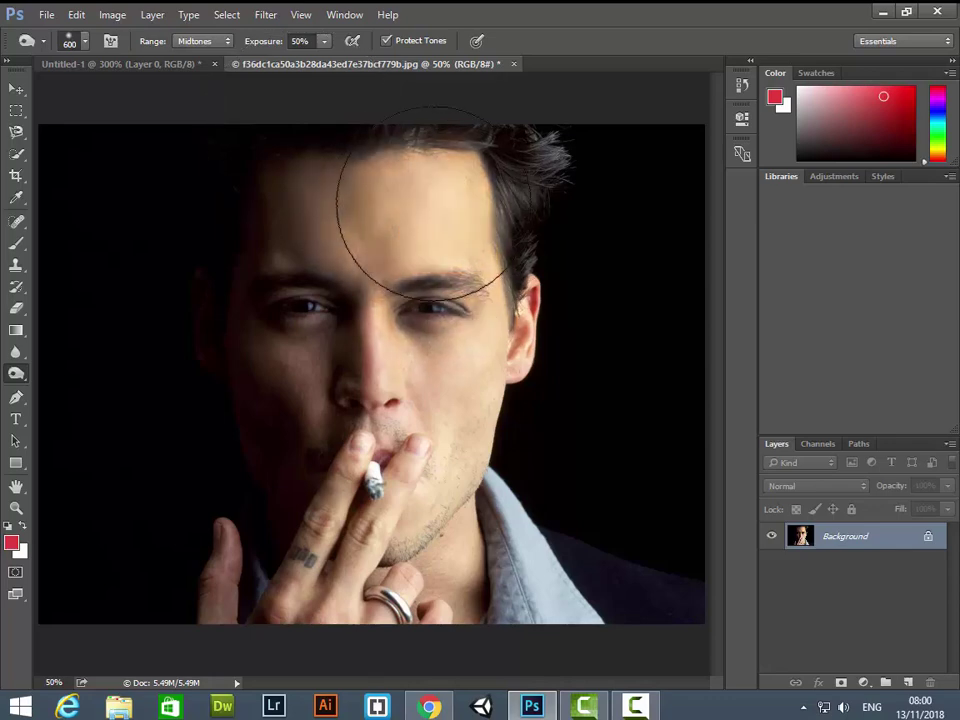
{"action": "right_click", "coordinate": [24, 375]}
{"action": "left_click", "coordinate": [80, 370]}
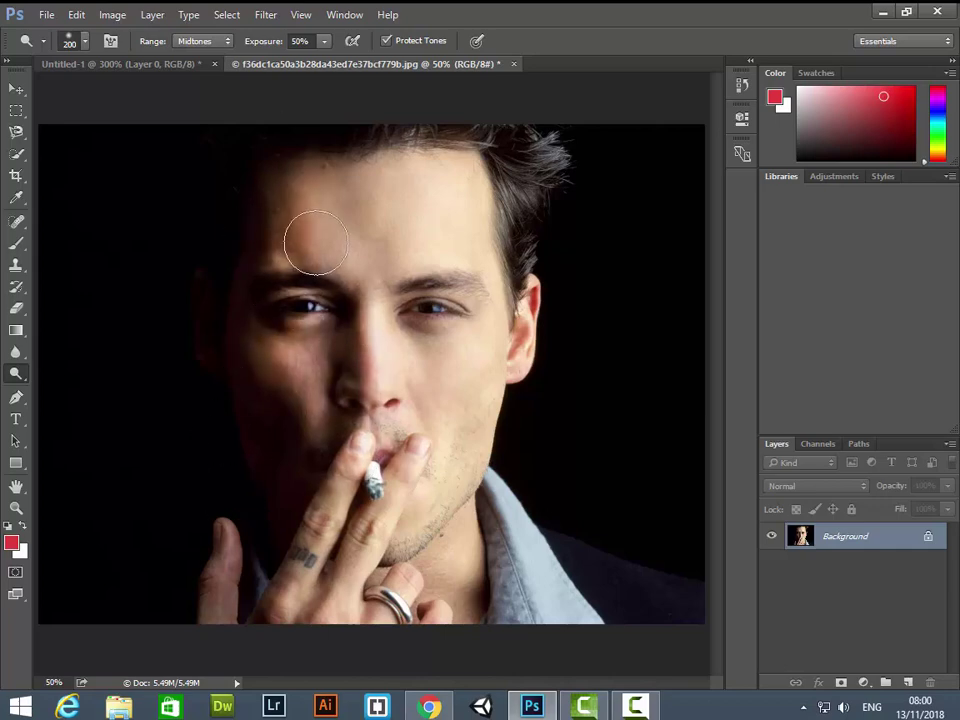
{"action": "mouse_move", "coordinate": [326, 503]}
{"action": "left_mouse_down"}
{"action": "mouse_move", "coordinate": [443, 310]}
{"action": "mouse_move", "coordinate": [429, 382]}
{"action": "left_mouse_up"}
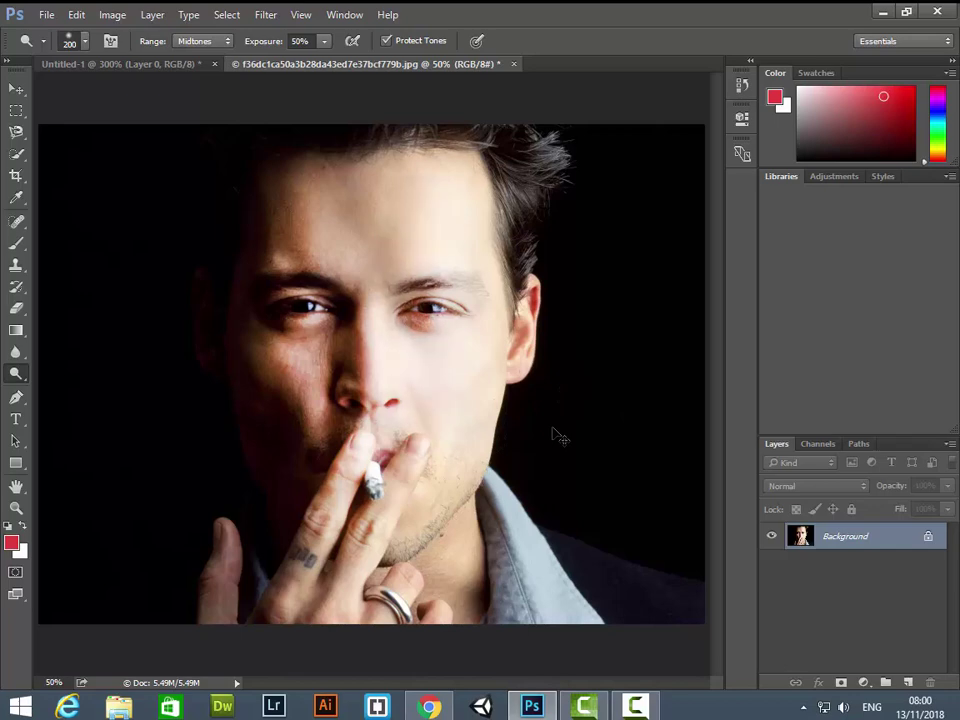
{"action": "key", "text": "ctrl+alt+z"}
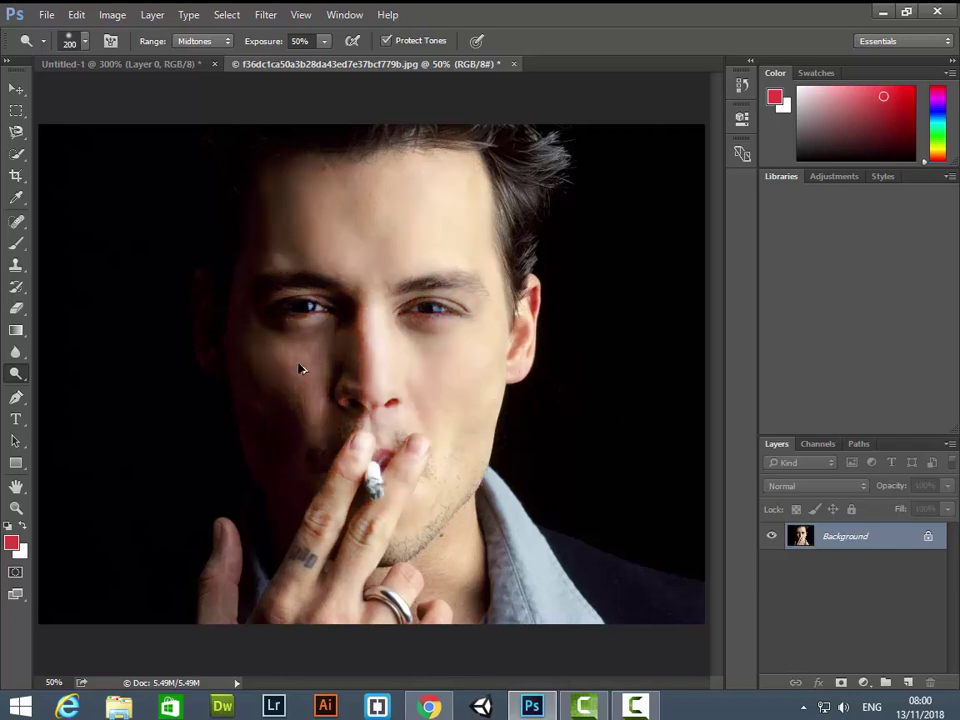
{"action": "key", "text": "ctrl+alt+z"}
{"action": "right_click", "coordinate": [16, 378]}
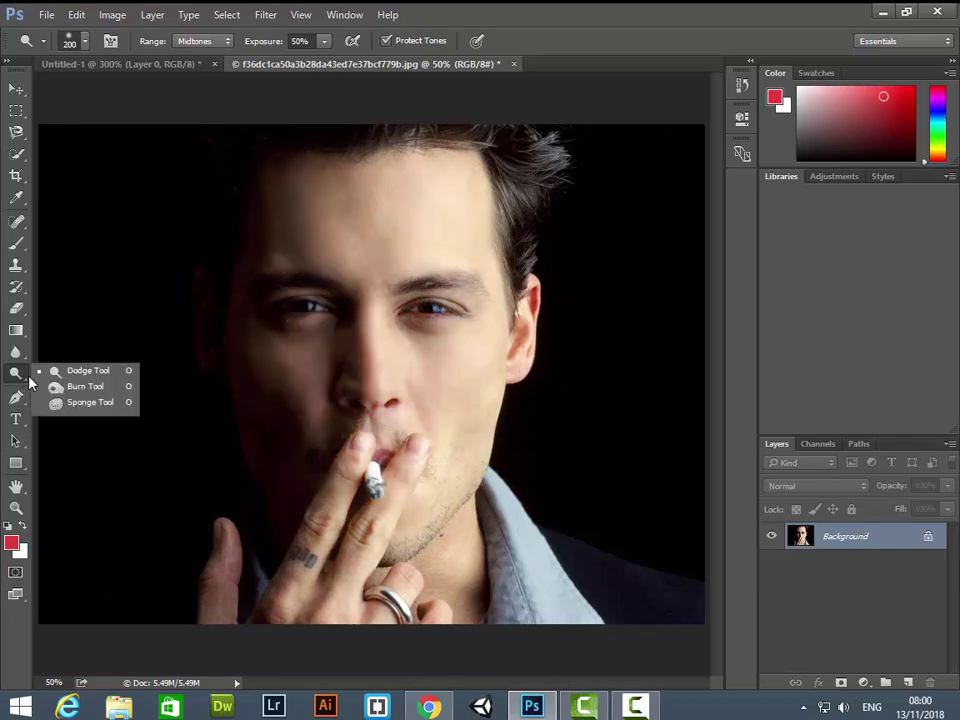
{"action": "left_click", "coordinate": [22, 380]}
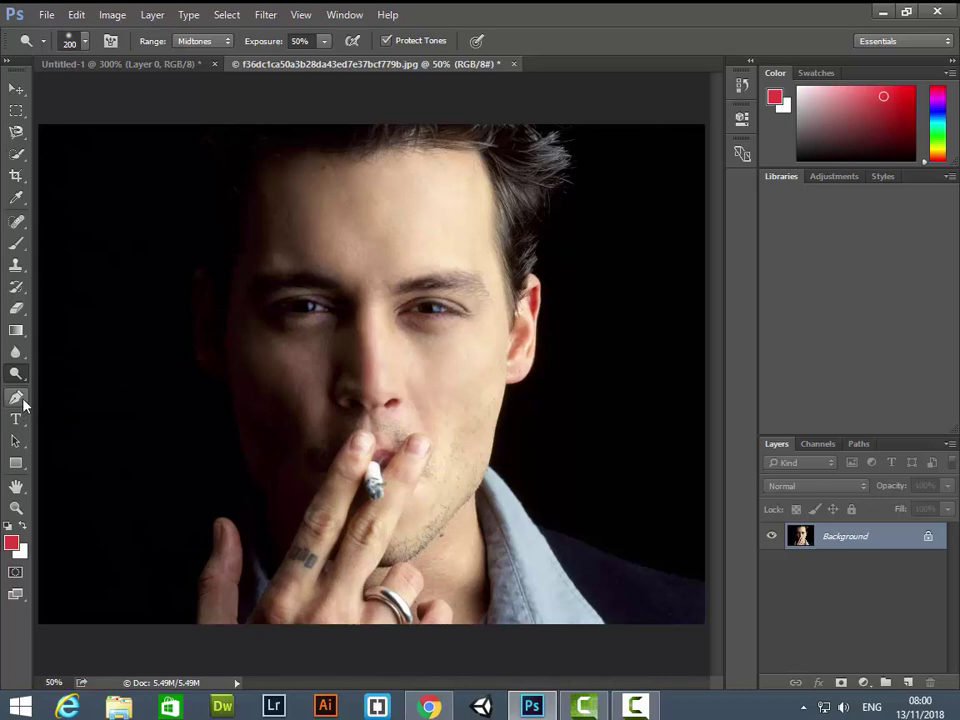
Switch to the Pen tool and zoom in toward the jacket at the lower right.
{"action": "left_click", "coordinate": [18, 399]}
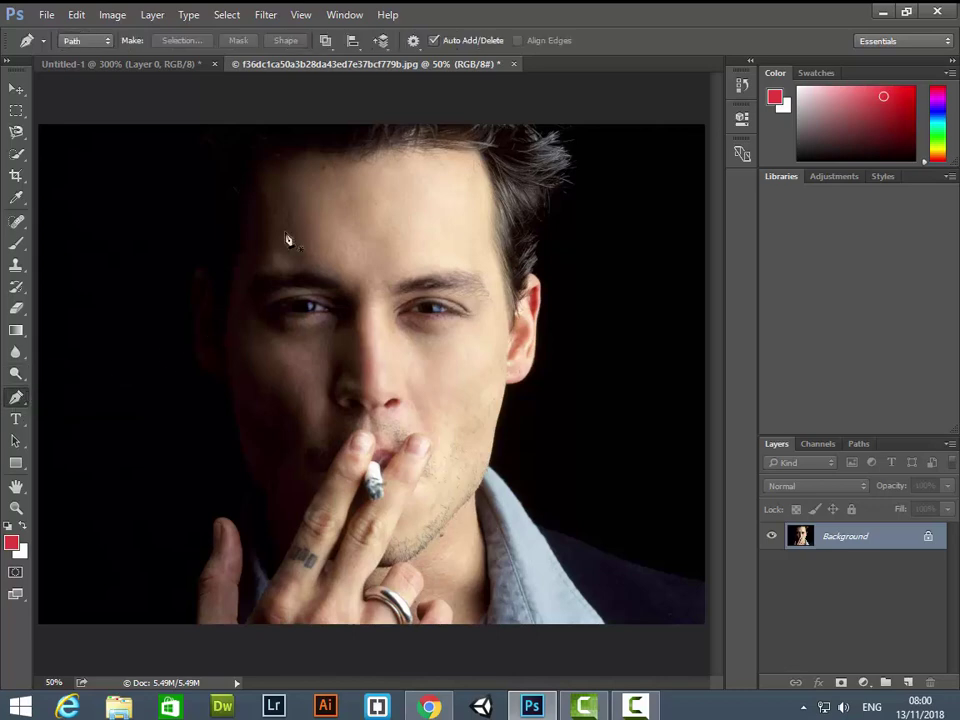
{"action": "key", "text": "ctrl+plus"}
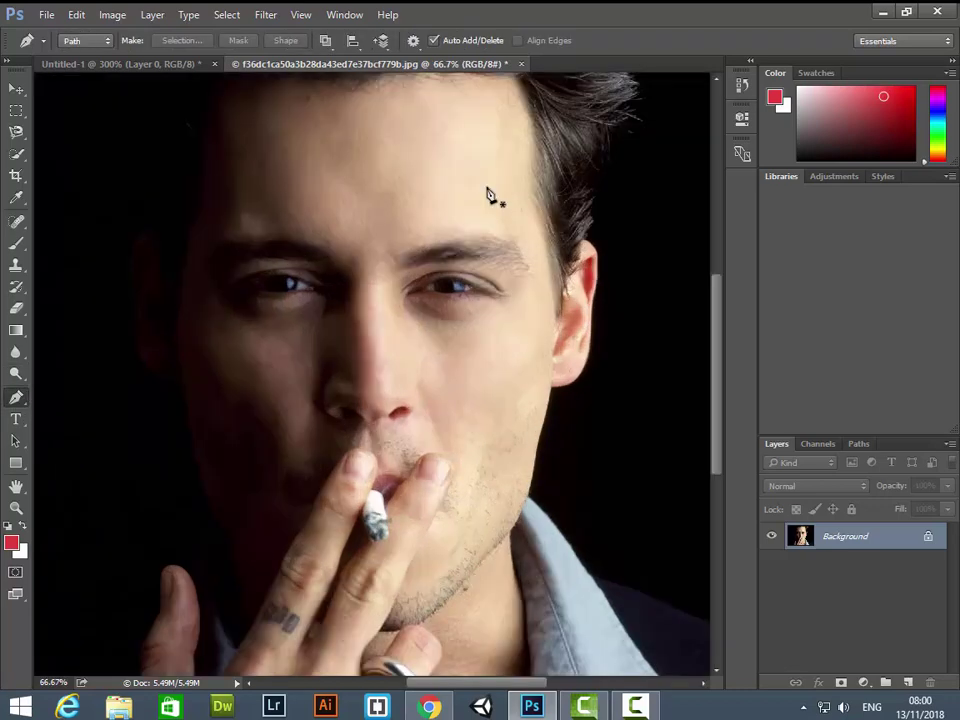
{"action": "mouse_move", "coordinate": [585, 116]}
{"action": "left_mouse_down"}
{"action": "mouse_move", "coordinate": [550, 215]}
{"action": "mouse_move", "coordinate": [518, 209]}
{"action": "left_mouse_up"}
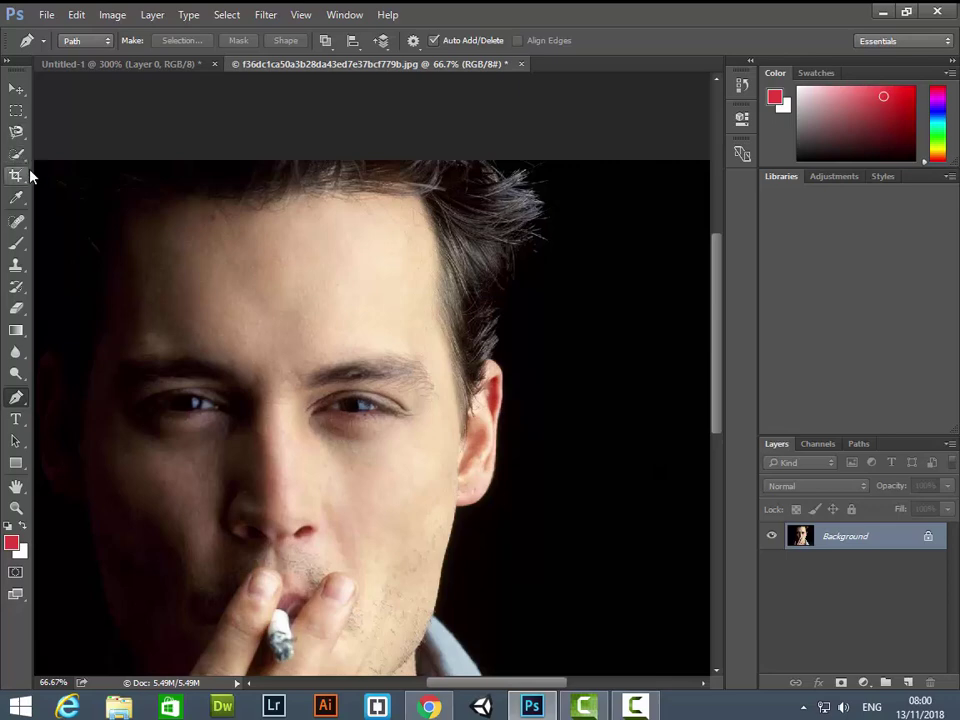
{"action": "left_click_drag", "start_coordinate": [178, 332], "coordinate": [212, 253]}
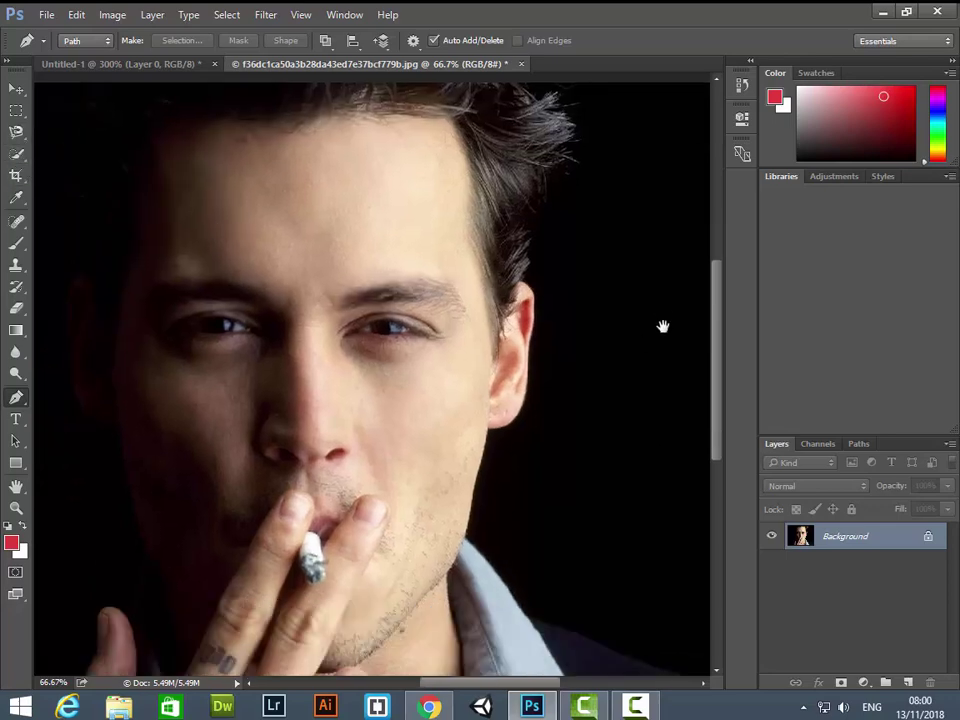
{"action": "left_click_drag", "start_coordinate": [662, 326], "coordinate": [622, 328]}
{"action": "scroll", "coordinate": [381, 321], "scroll_direction": "down", "scroll_amount": 5}
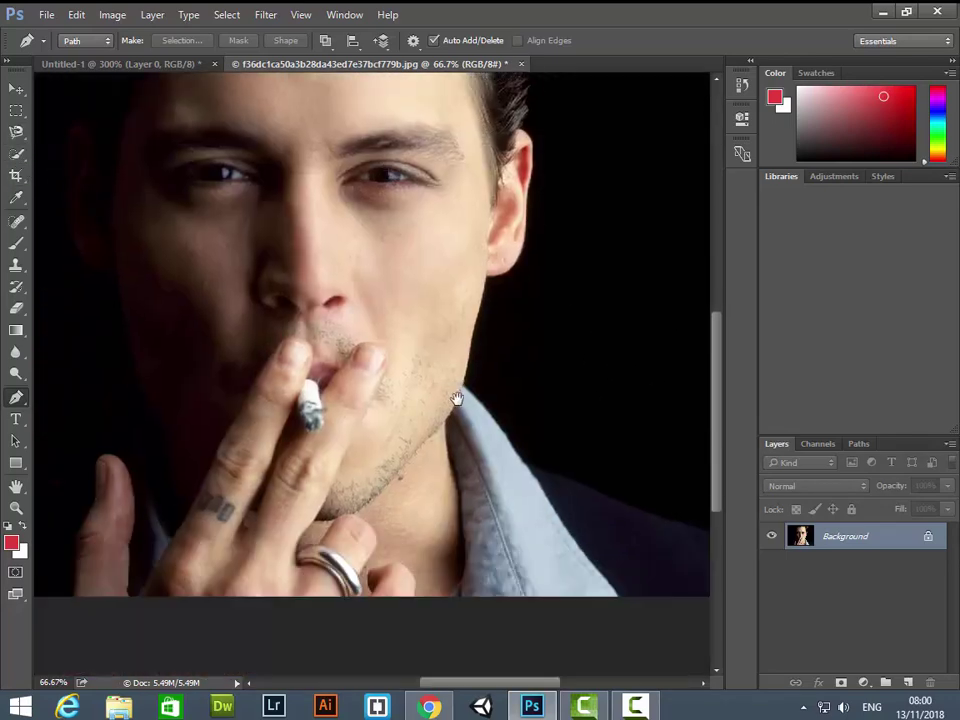
{"action": "scroll", "coordinate": [456, 400], "scroll_direction": "down", "scroll_amount": 2}
{"action": "scroll", "coordinate": [456, 400], "scroll_direction": "right", "scroll_amount": 3}
{"action": "scroll", "coordinate": [548, 458], "scroll_direction": "right", "scroll_amount": 1}
Place three anchors along the jacket edge up to the collar, then zoom onto the shirt collar.
{"action": "left_click", "coordinate": [590, 475]}
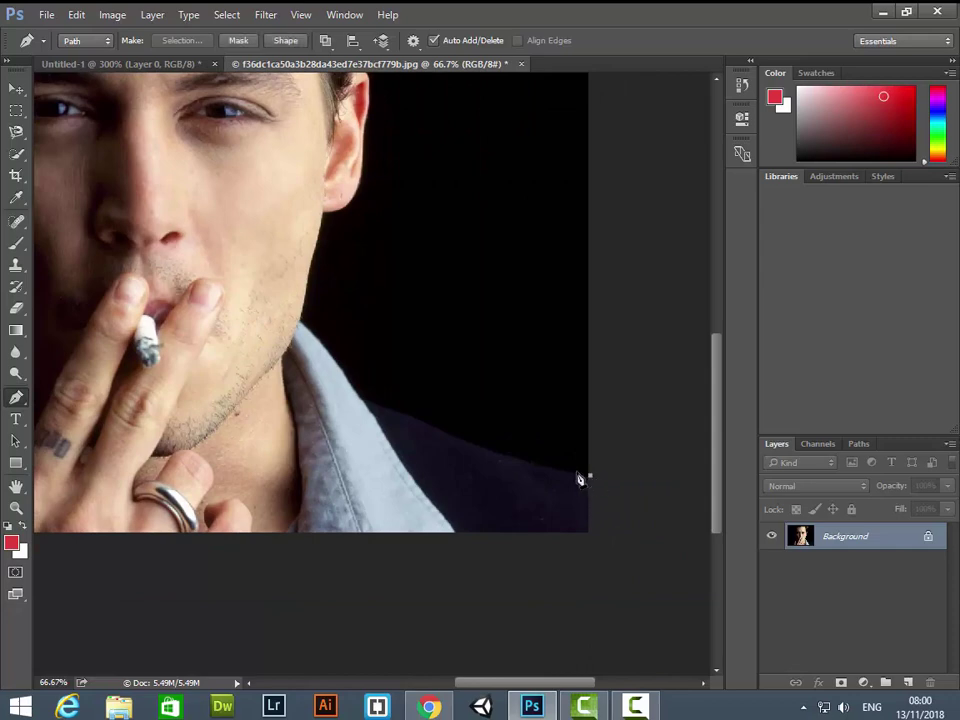
{"action": "left_click", "coordinate": [483, 450]}
{"action": "left_click", "coordinate": [356, 398]}
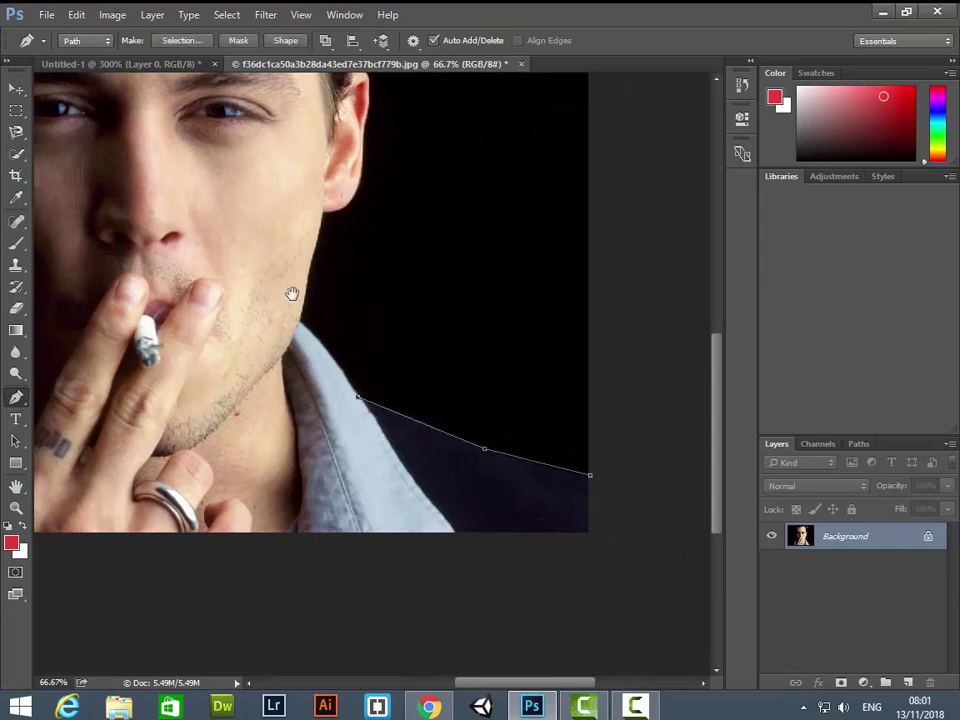
{"action": "left_click_drag", "start_coordinate": [298, 322], "coordinate": [455, 488]}
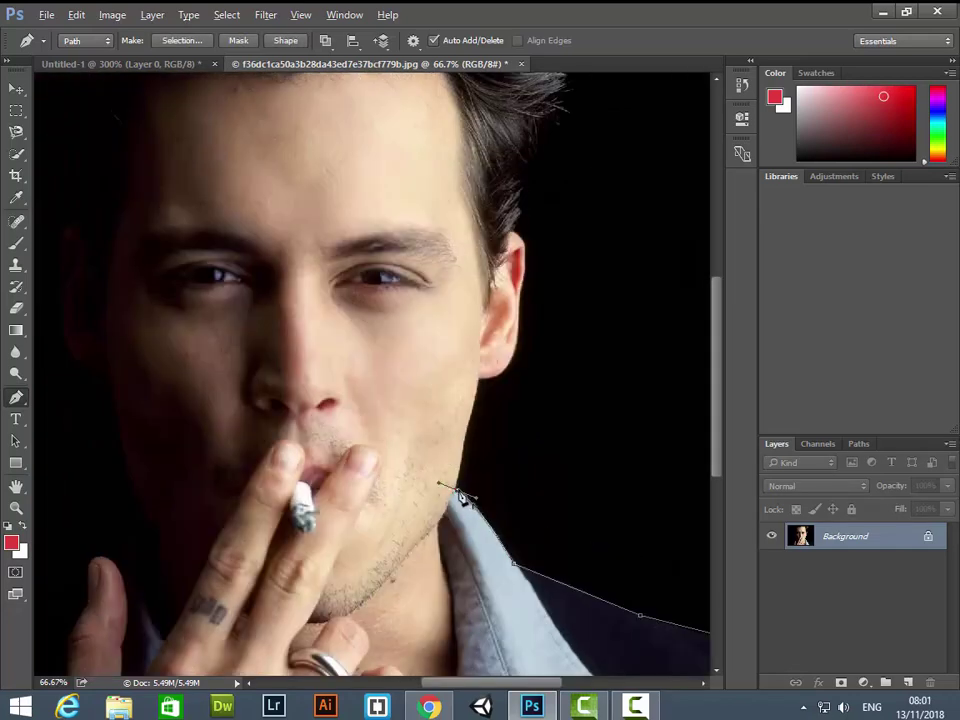
{"action": "left_click_drag", "start_coordinate": [585, 560], "coordinate": [487, 467]}
{"action": "key", "text": "ctrl+plus"}
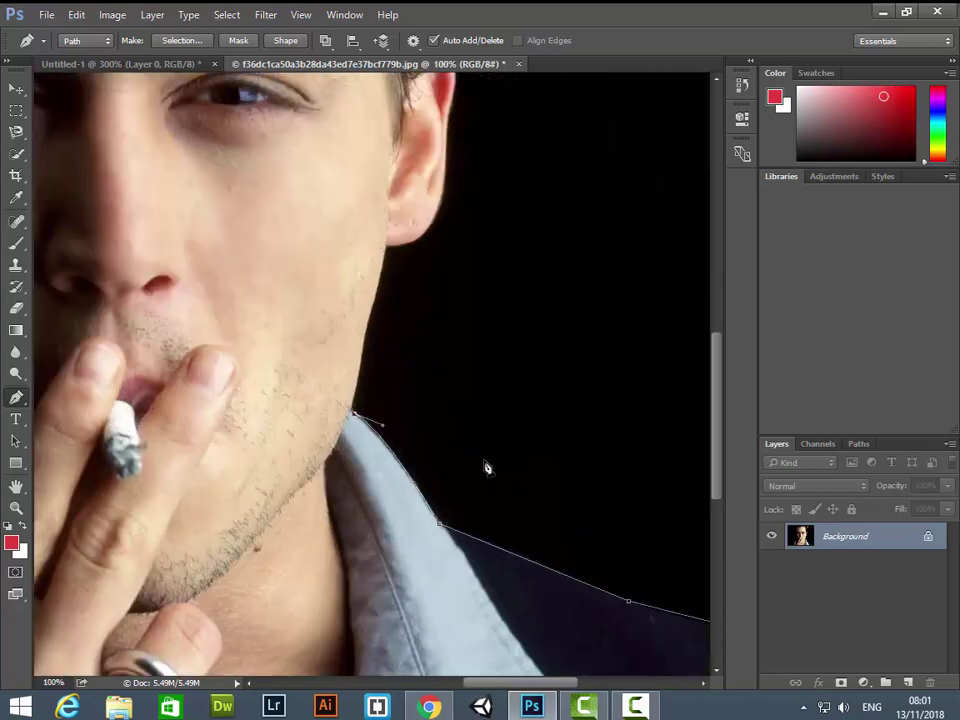
{"action": "key", "text": "ctrl+plus"}
{"action": "key", "text": "ctrl+plus"}
{"action": "key", "text": "ctrl+plus"}
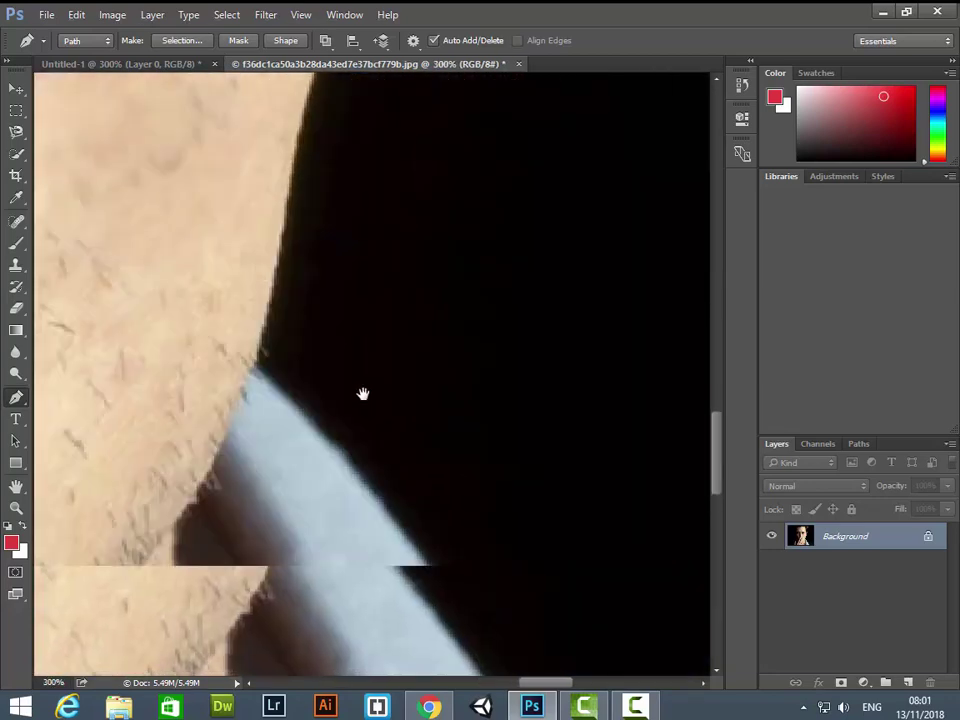
{"action": "key", "text": "ctrl+minus"}
{"action": "key", "text": "ctrl+minus"}
{"action": "key", "text": "ctrl+minus"}
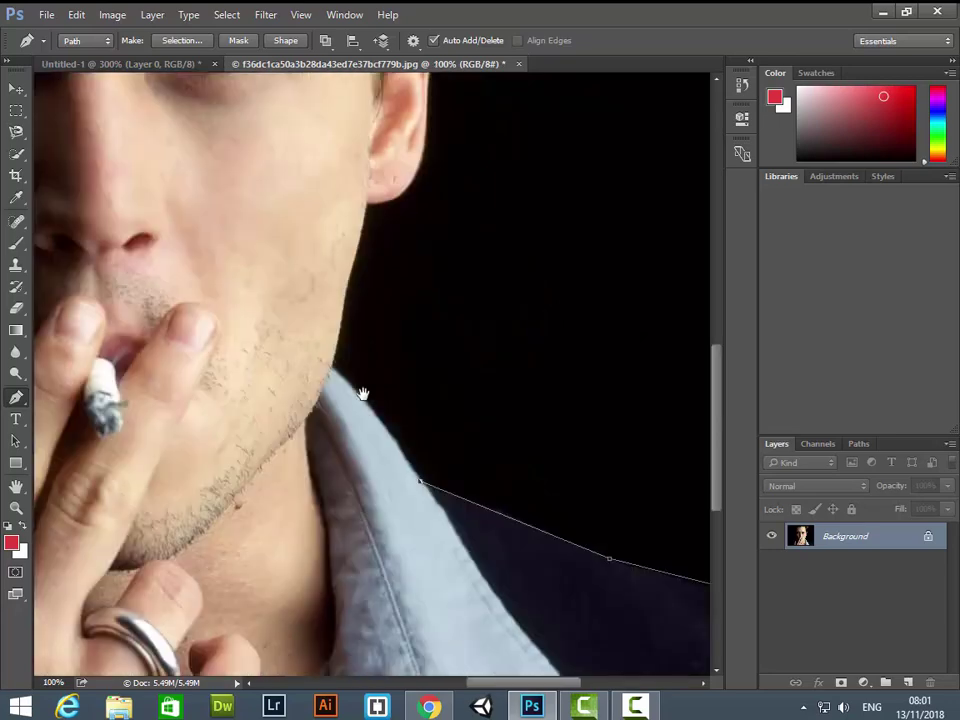
{"action": "key", "text": "ctrl+minus"}
{"action": "key", "text": "ctrl+minus"}
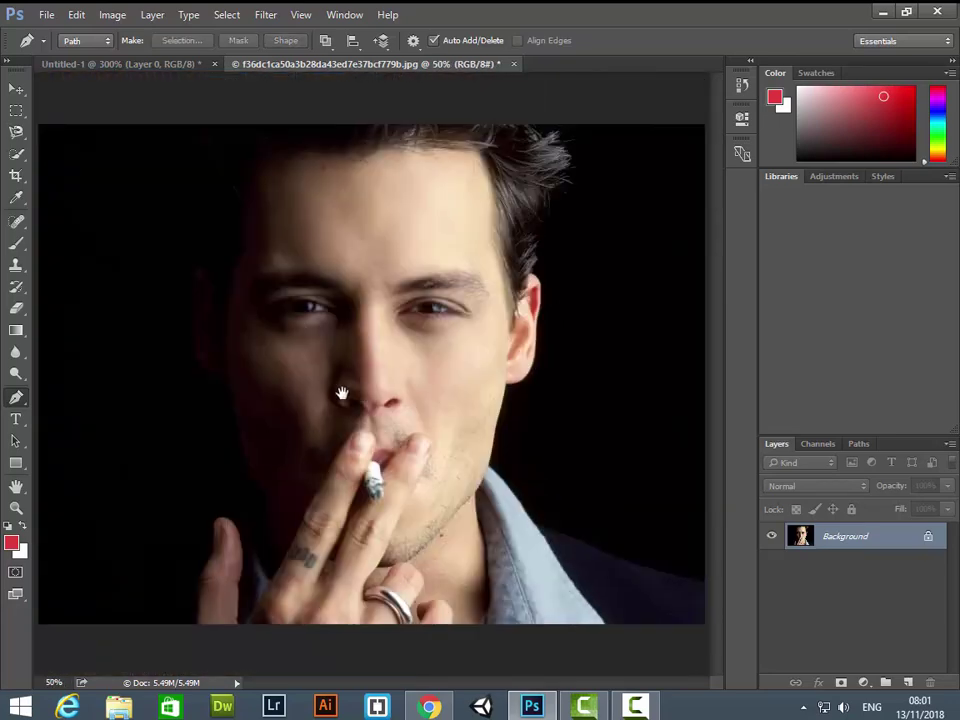
{"action": "key", "text": "ctrl+plus"}
{"action": "key", "text": "ctrl+plus"}
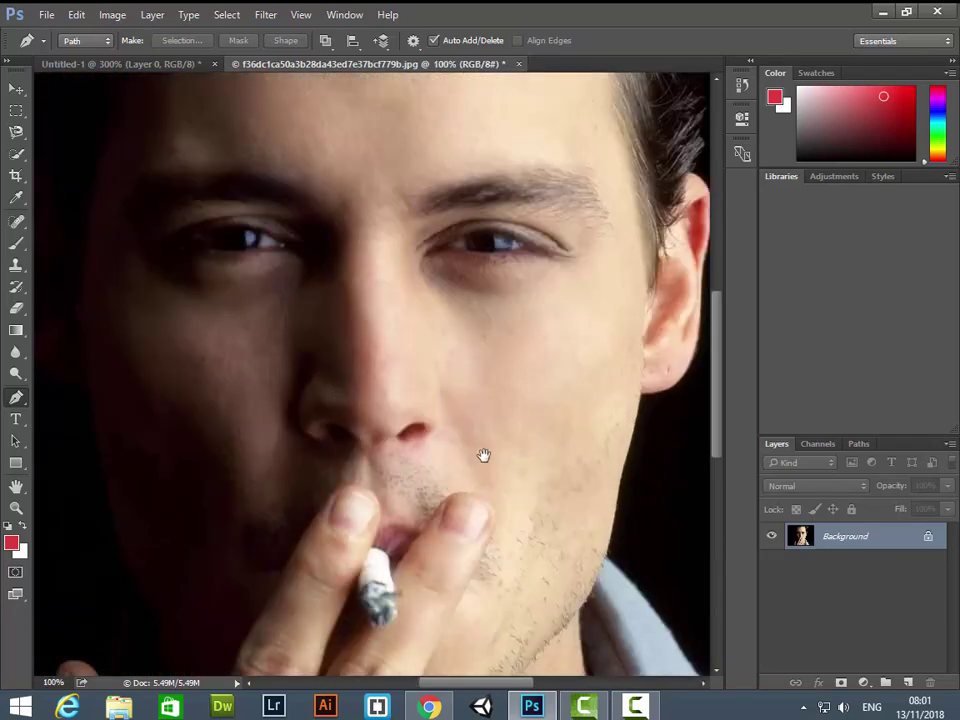
{"action": "mouse_move", "coordinate": [484, 454]}
{"action": "left_mouse_down"}
{"action": "mouse_move", "coordinate": [241, 436]}
{"action": "mouse_move", "coordinate": [207, 404]}
{"action": "left_mouse_up"}
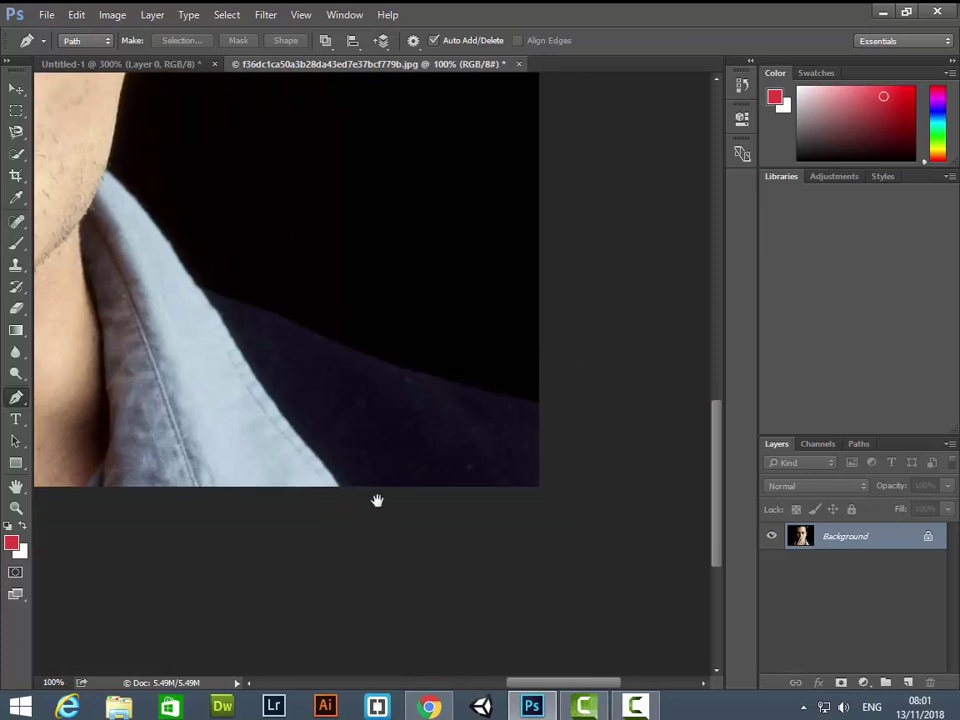
Start a new path at the jacket's right edge and anchor it along the jacket and collar.
{"action": "left_click", "coordinate": [538, 403]}
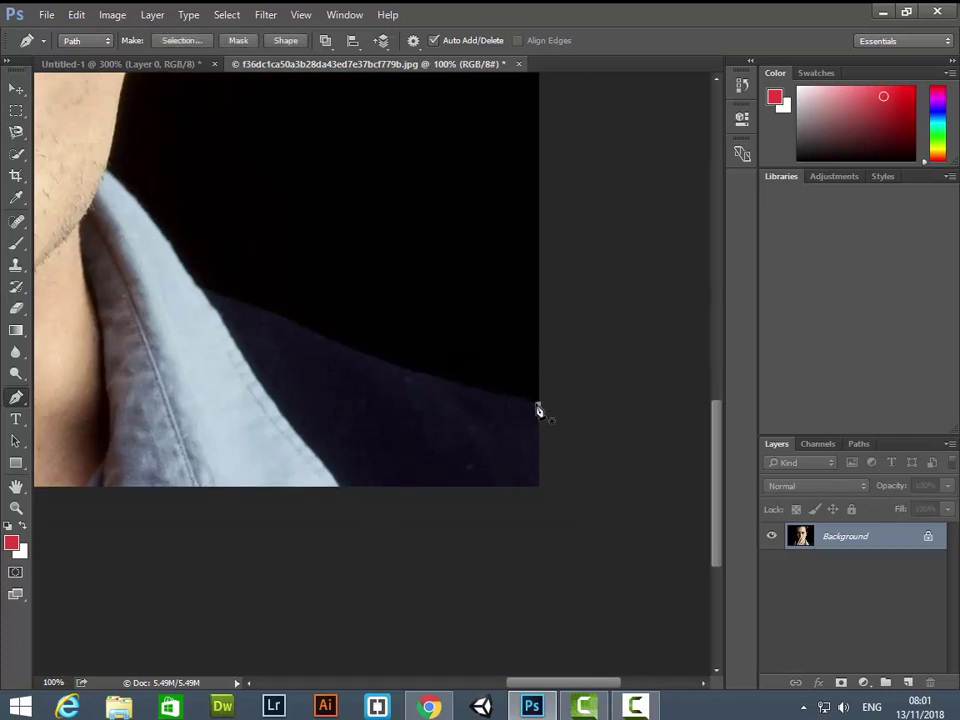
{"action": "left_click", "coordinate": [326, 298]}
{"action": "key", "text": "ctrl+z"}
{"action": "left_click_drag", "start_coordinate": [321, 313], "coordinate": [357, 368]}
{"action": "left_click", "coordinate": [360, 399]}
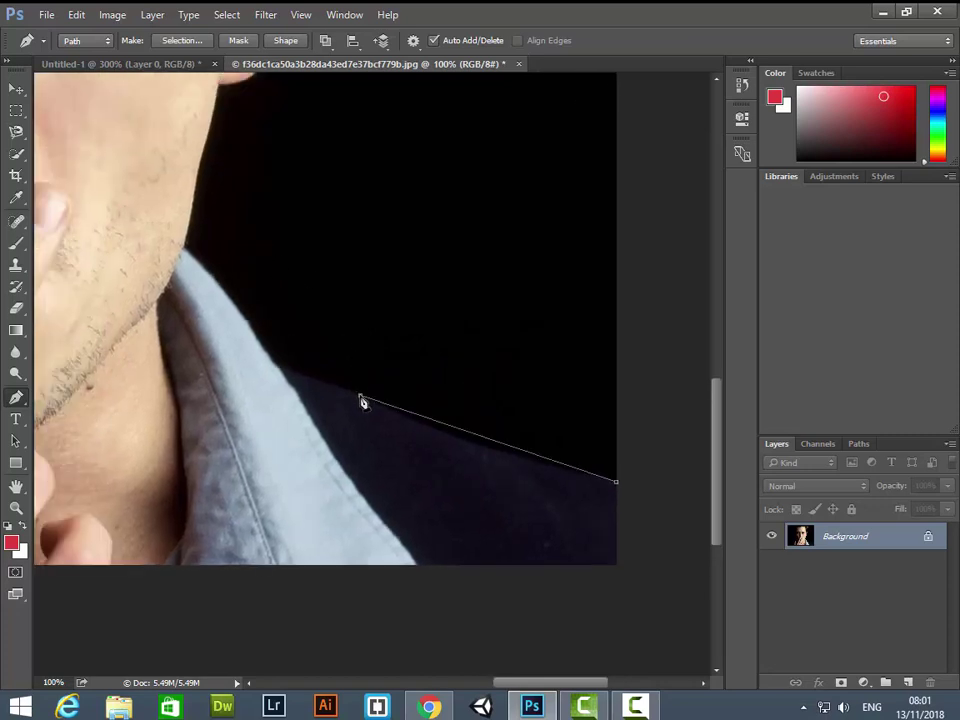
{"action": "left_click_drag", "start_coordinate": [360, 399], "coordinate": [251, 332]}
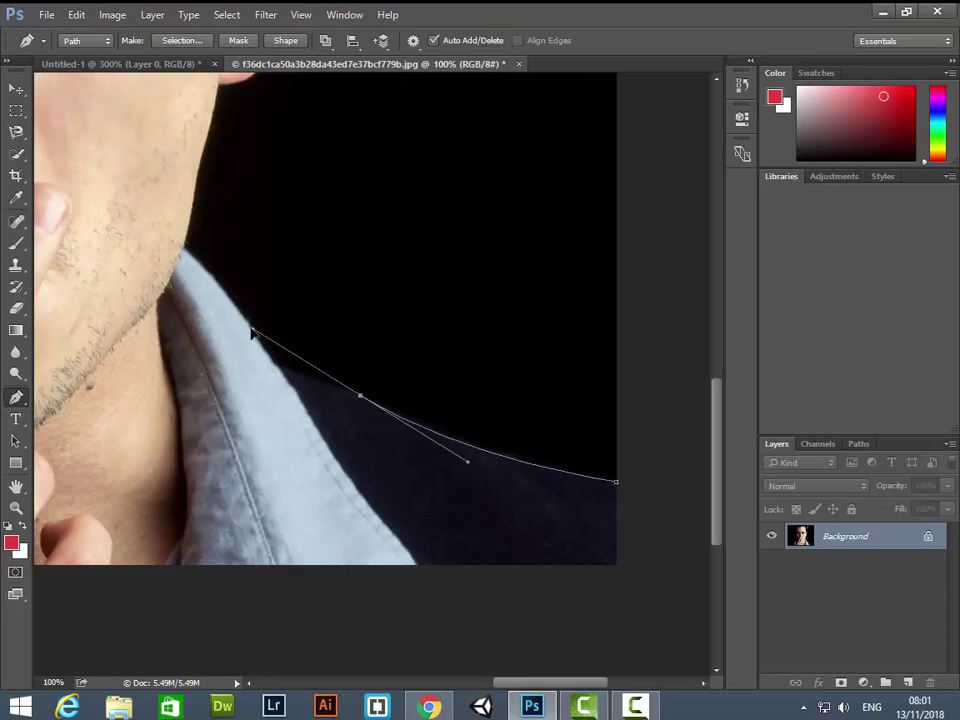
{"action": "left_click", "coordinate": [360, 398]}
{"action": "left_click_drag", "start_coordinate": [225, 324], "coordinate": [320, 373]}
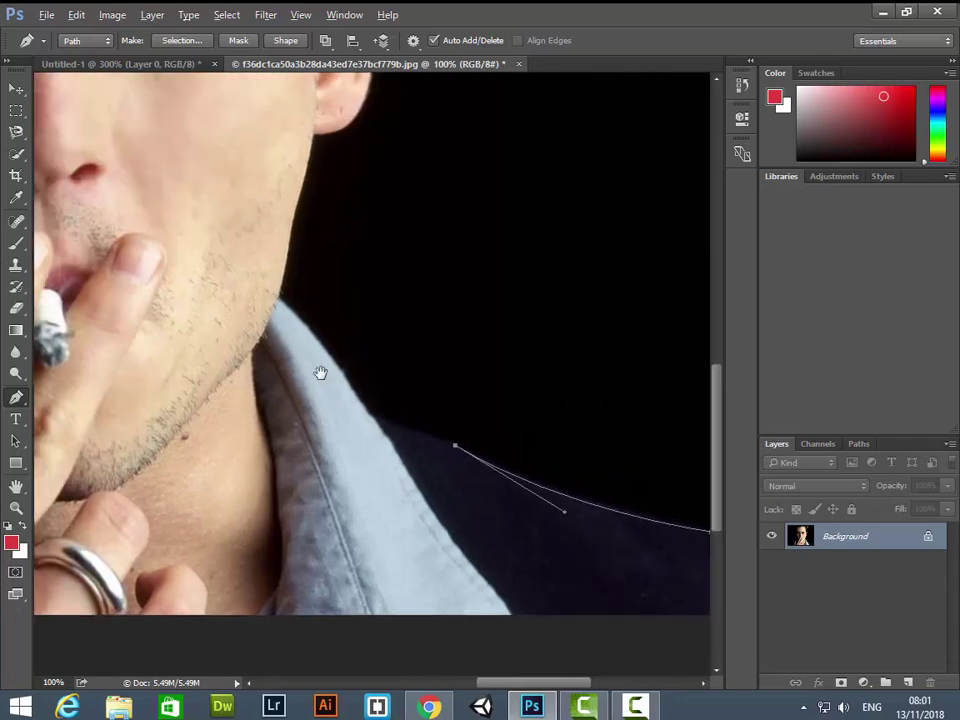
{"action": "left_click", "coordinate": [373, 418]}
Curve the path around the ear from its bottom to its top.
{"action": "mouse_move", "coordinate": [288, 312]}
{"action": "left_mouse_down"}
{"action": "mouse_move", "coordinate": [373, 410]}
{"action": "mouse_move", "coordinate": [323, 376]}
{"action": "left_mouse_up"}
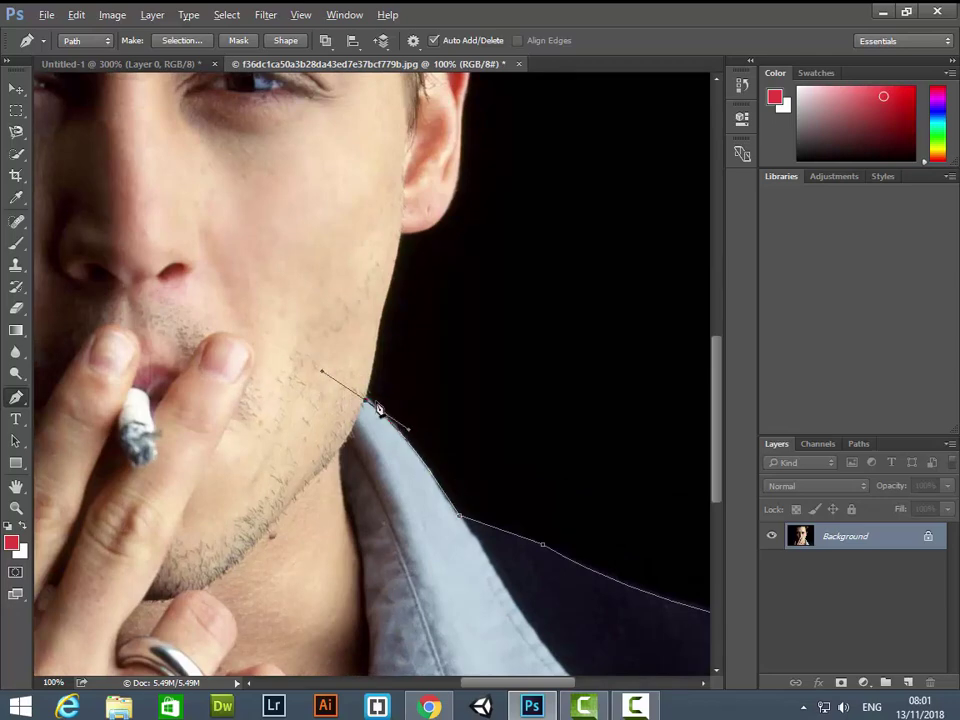
{"action": "left_click_drag", "start_coordinate": [420, 270], "coordinate": [430, 440]}
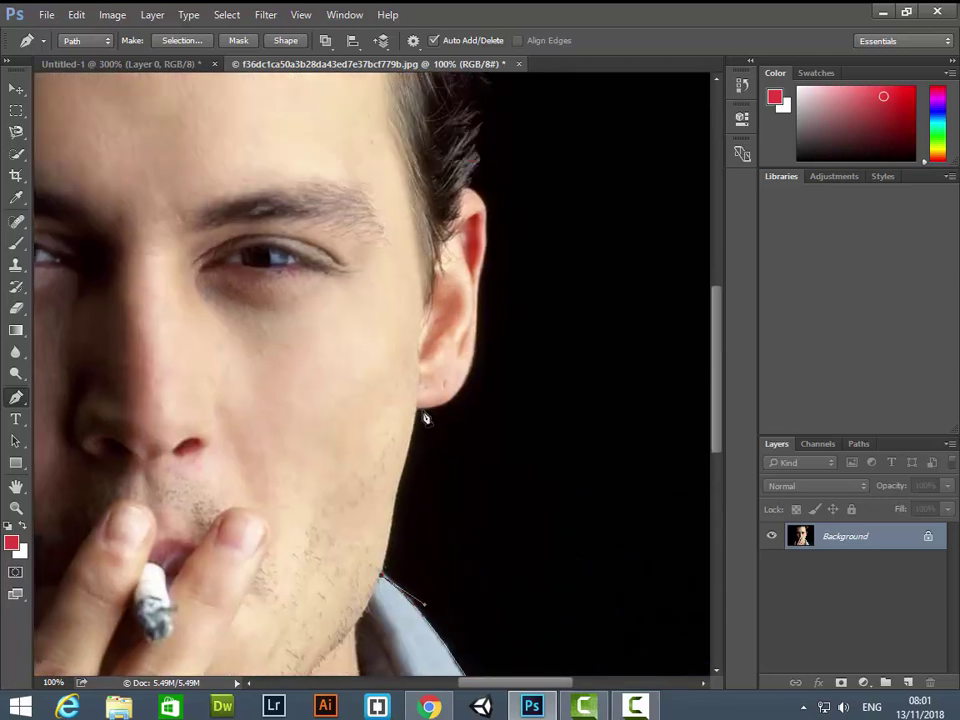
{"action": "left_click", "coordinate": [417, 410]}
{"action": "left_click_drag", "start_coordinate": [519, 303], "coordinate": [467, 369]}
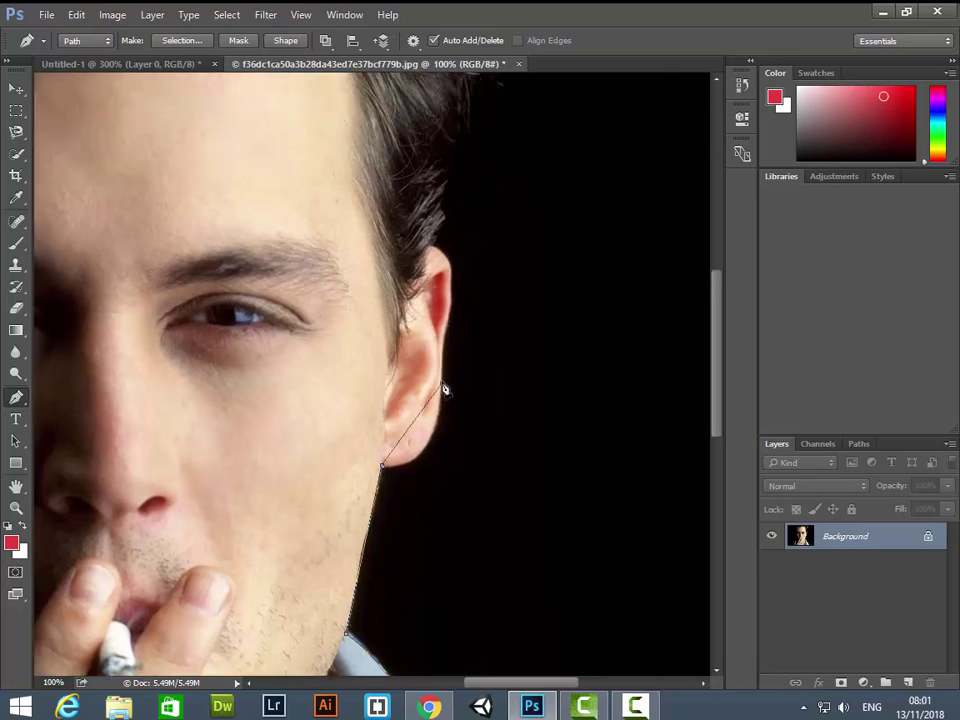
{"action": "left_click_drag", "start_coordinate": [441, 385], "coordinate": [444, 282]}
{"action": "left_click", "coordinate": [443, 387]}
{"action": "left_click_drag", "start_coordinate": [449, 389], "coordinate": [446, 391]}
{"action": "scroll", "coordinate": [447, 474], "scroll_direction": "up", "scroll_amount": 3}
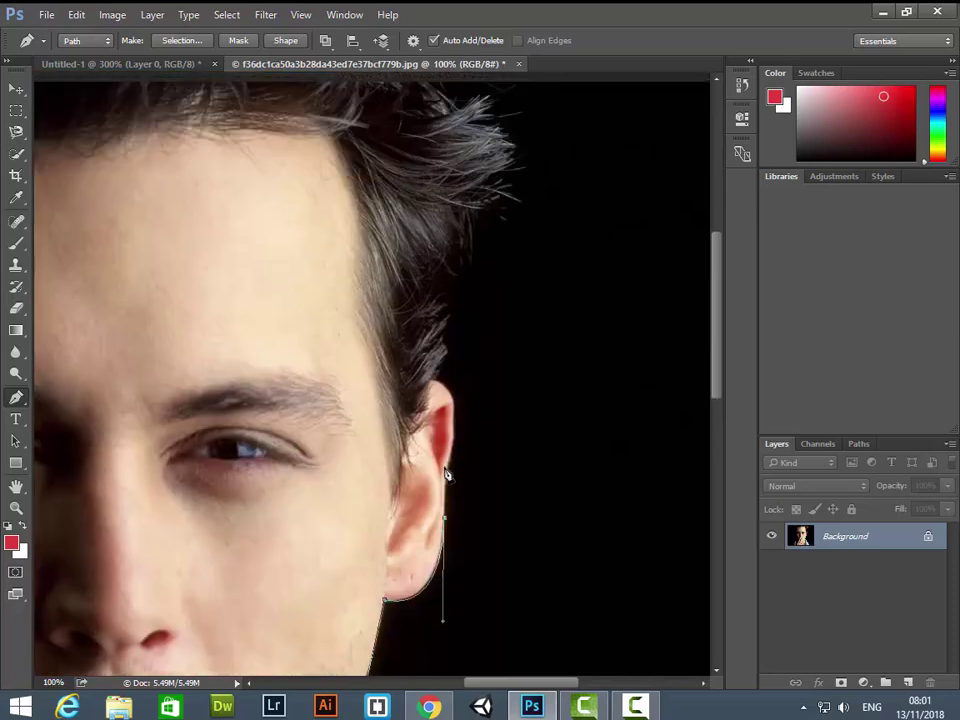
{"action": "scroll", "coordinate": [447, 477], "scroll_direction": "up", "scroll_amount": 1}
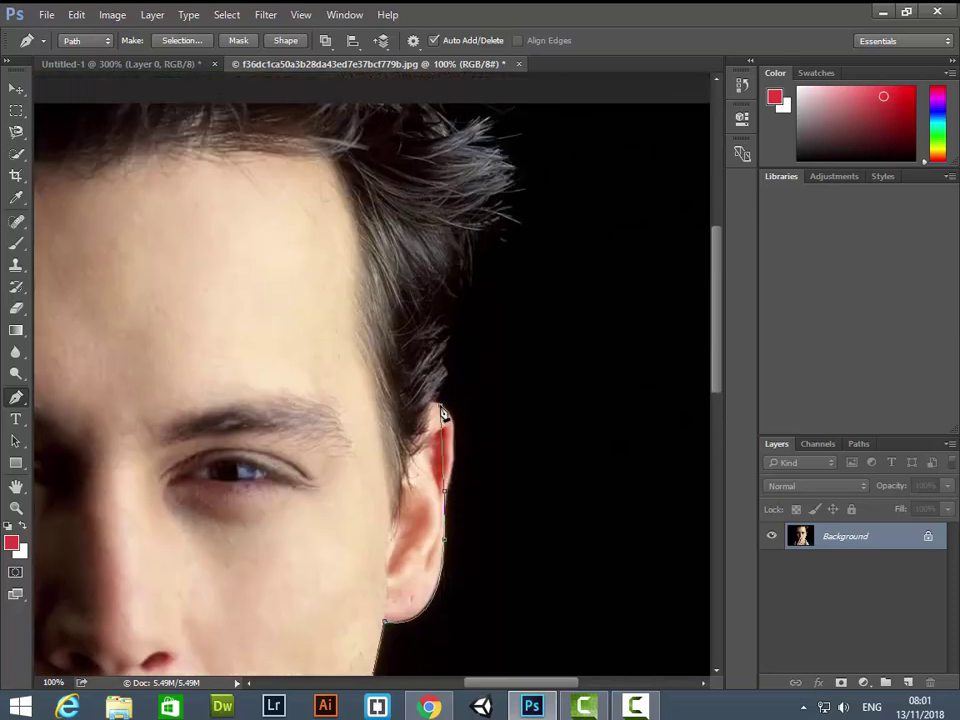
{"action": "left_click_drag", "start_coordinate": [441, 410], "coordinate": [407, 384]}
Zoom out and extend the outline over the hair to the head's top-left.
{"action": "scroll", "coordinate": [491, 377], "scroll_direction": "up", "scroll_amount": 1}
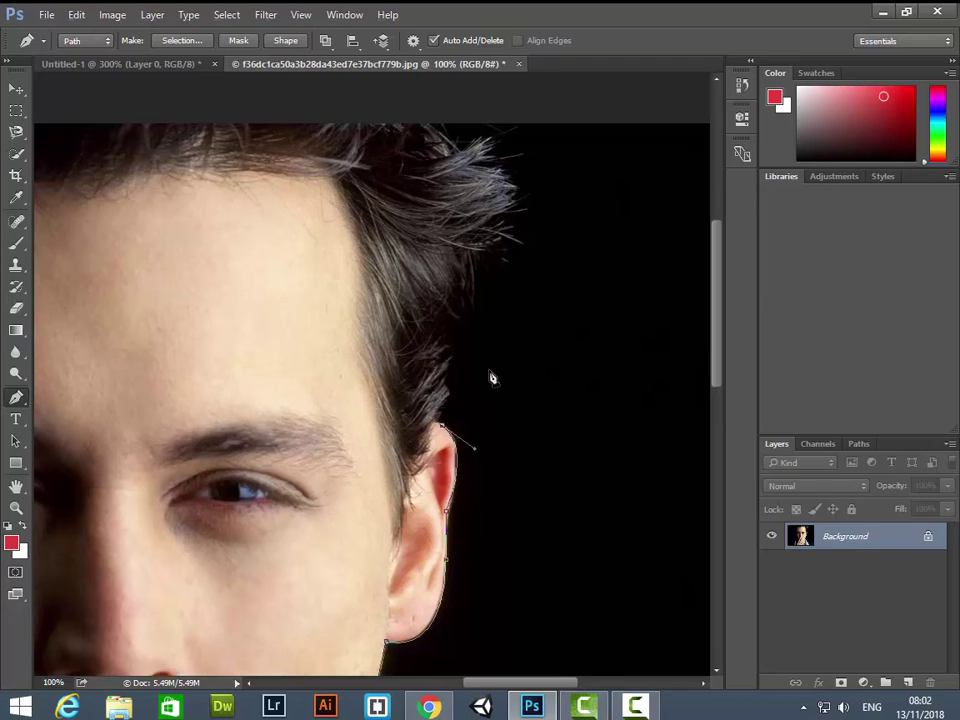
{"action": "scroll", "coordinate": [476, 354], "scroll_direction": "up", "scroll_amount": 2}
{"action": "scroll", "coordinate": [488, 204], "scroll_direction": "down", "scroll_amount": 1}
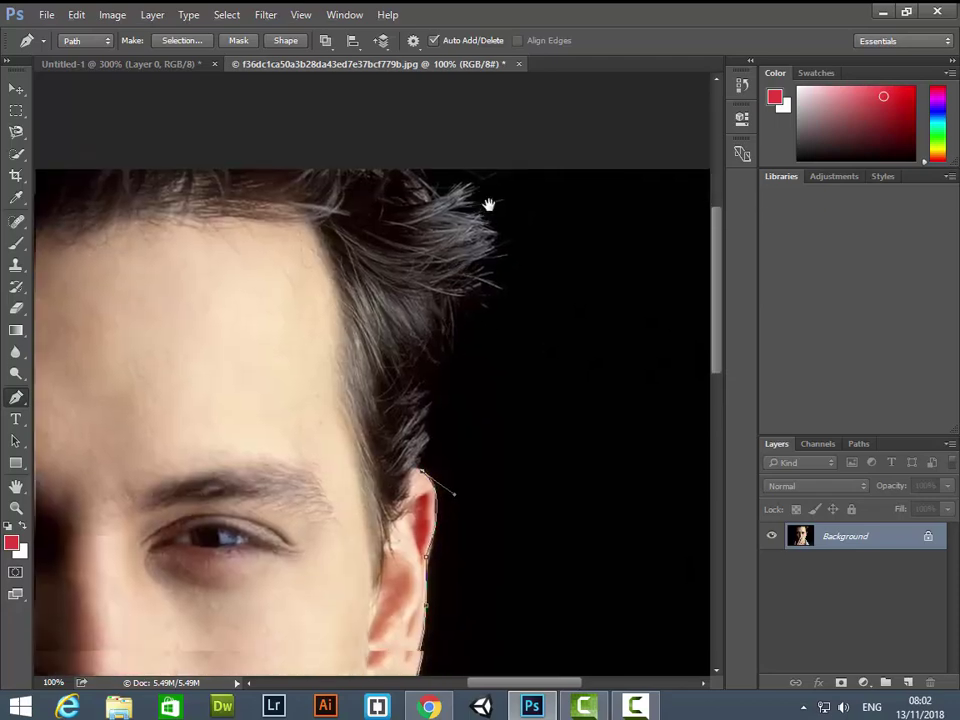
{"action": "scroll", "coordinate": [496, 204], "scroll_direction": "down", "scroll_amount": 3}
{"action": "key", "text": "ctrl+minus"}
{"action": "key", "text": "ctrl+minus"}
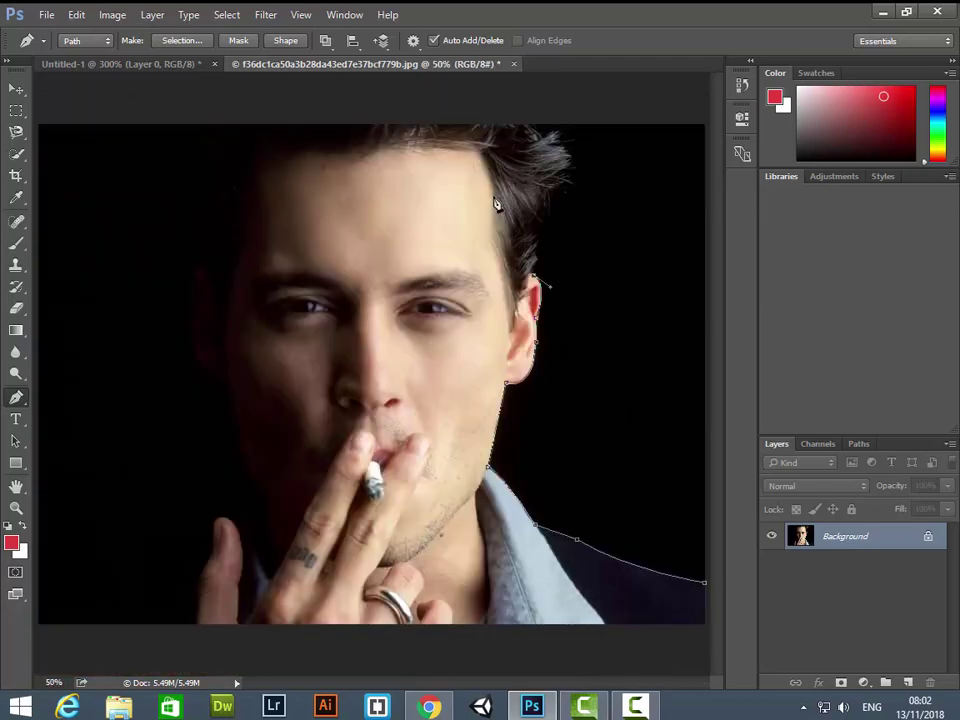
{"action": "left_click", "coordinate": [617, 131]}
{"action": "left_click", "coordinate": [547, 106]}
{"action": "left_click", "coordinate": [470, 93]}
{"action": "left_click", "coordinate": [380, 94]}
{"action": "left_click", "coordinate": [354, 99]}
{"action": "left_click", "coordinate": [171, 129]}
Trace the outline down the left side past the hand and along below the photo's bottom.
{"action": "left_click", "coordinate": [159, 209]}
{"action": "left_click", "coordinate": [192, 289]}
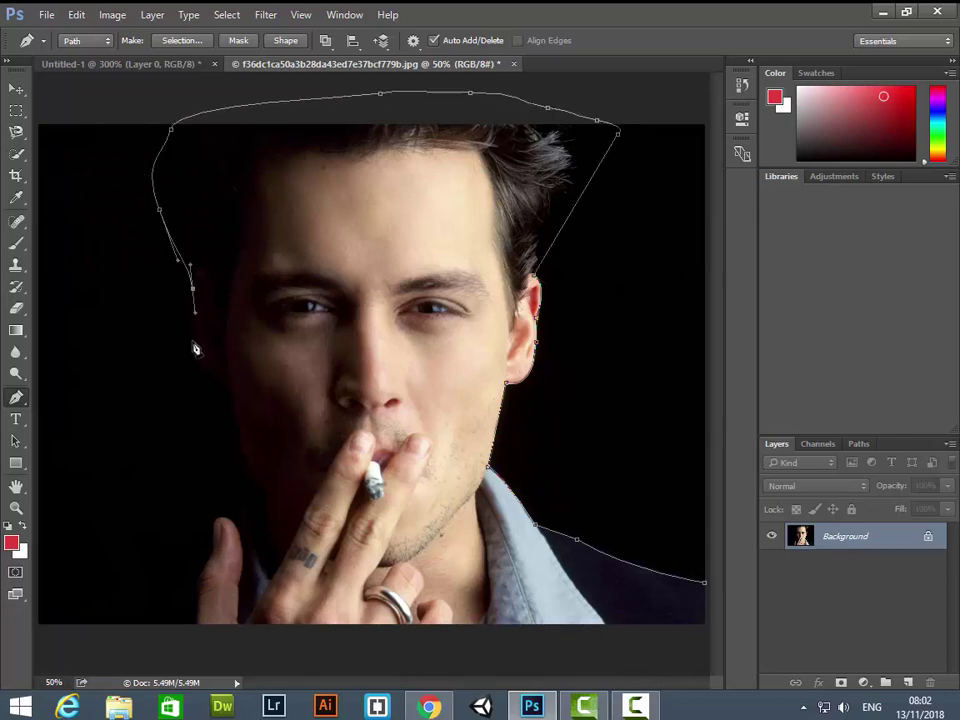
{"action": "left_click", "coordinate": [190, 369]}
{"action": "left_click", "coordinate": [199, 481]}
{"action": "left_click", "coordinate": [188, 600]}
{"action": "left_click", "coordinate": [213, 637]}
{"action": "left_click", "coordinate": [282, 649]}
{"action": "left_click_drag", "start_coordinate": [356, 662], "coordinate": [400, 662]}
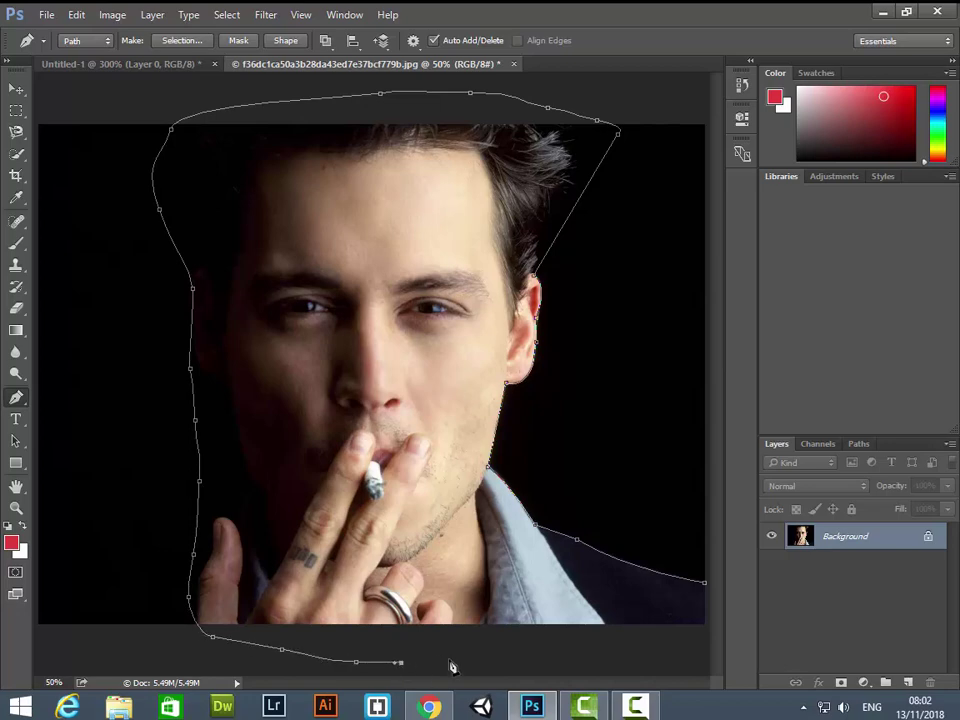
{"action": "left_click", "coordinate": [629, 651]}
Add a curved anchor below the shoulder and close the path at its starting anchor.
{"action": "scroll", "coordinate": [580, 443], "scroll_direction": "up", "scroll_amount": 1}
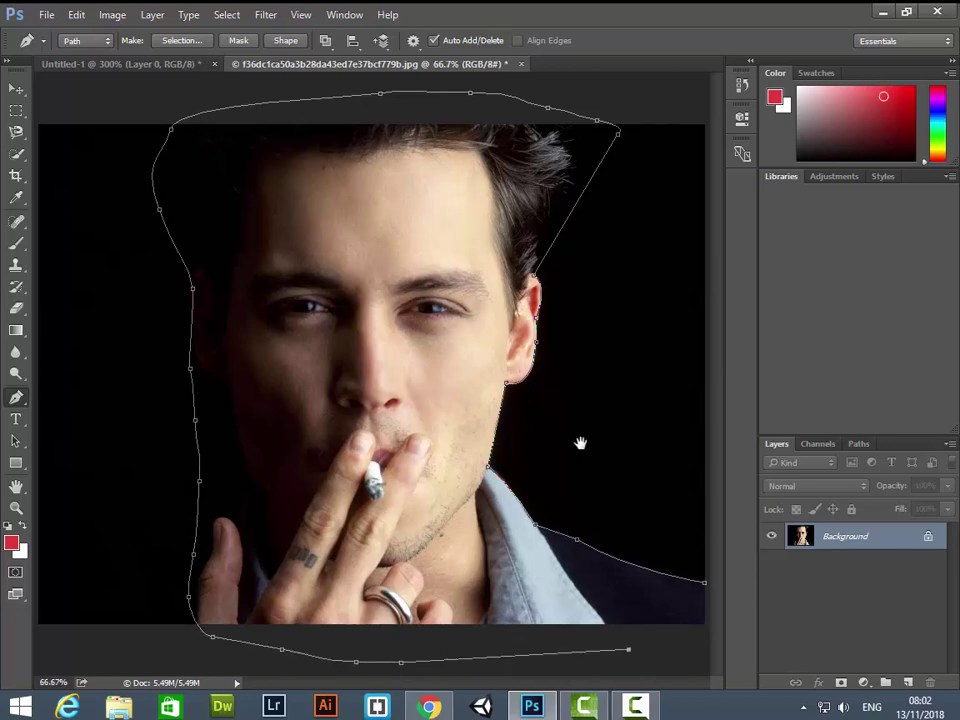
{"action": "mouse_move", "coordinate": [580, 443]}
{"action": "left_mouse_down"}
{"action": "mouse_move", "coordinate": [553, 420]}
{"action": "mouse_move", "coordinate": [400, 195]}
{"action": "mouse_move", "coordinate": [419, 248]}
{"action": "left_mouse_up"}
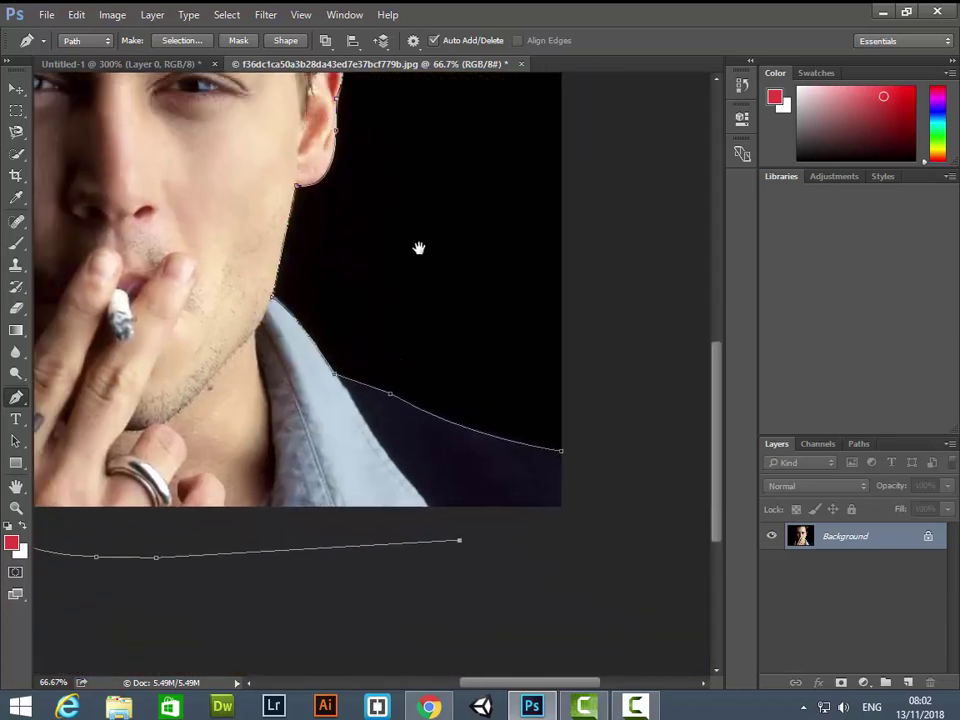
{"action": "left_click_drag", "start_coordinate": [562, 551], "coordinate": [569, 547]}
{"action": "key", "text": "ctrl+plus"}
{"action": "key", "text": "ctrl+plus"}
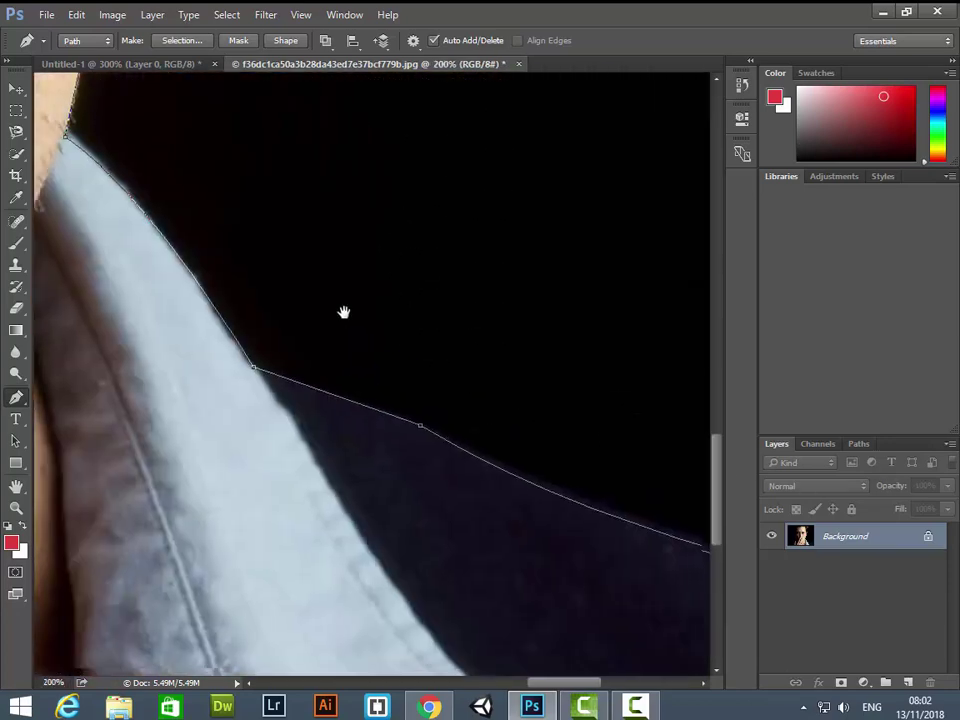
{"action": "left_click_drag", "start_coordinate": [343, 313], "coordinate": [167, 165]}
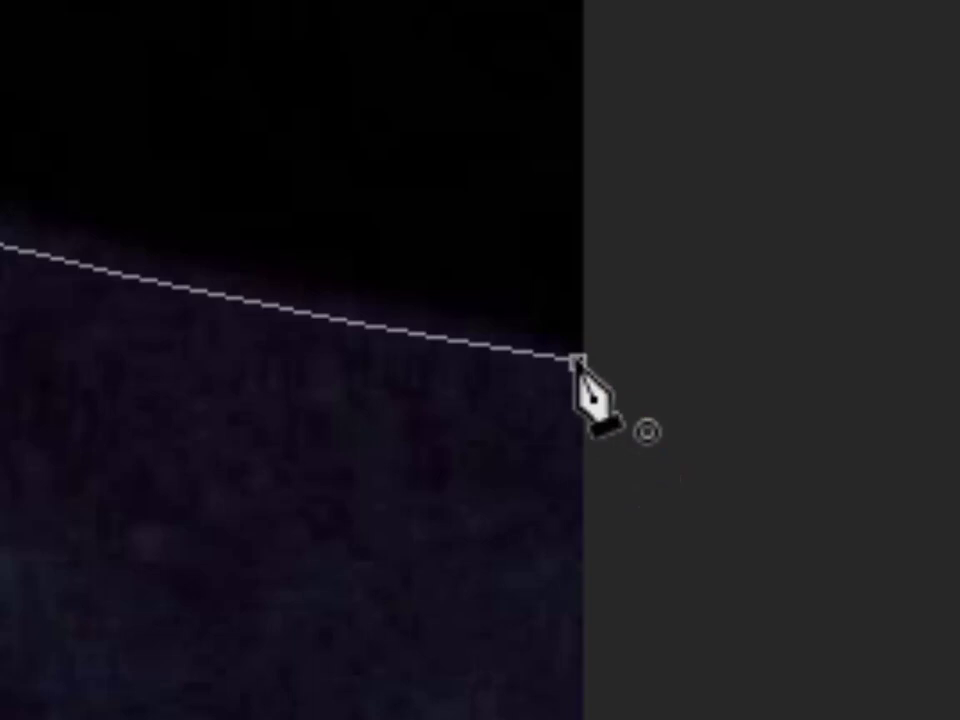
{"action": "left_click", "coordinate": [577, 359]}
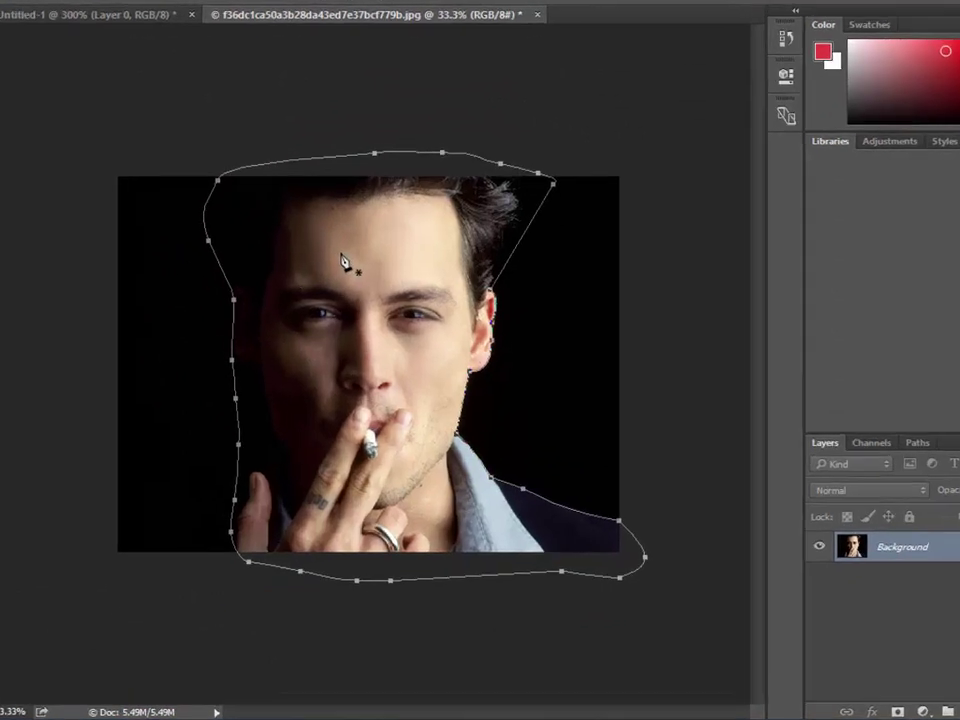
Make a selection from the path with no feathering.
{"action": "right_click", "coordinate": [349, 277]}
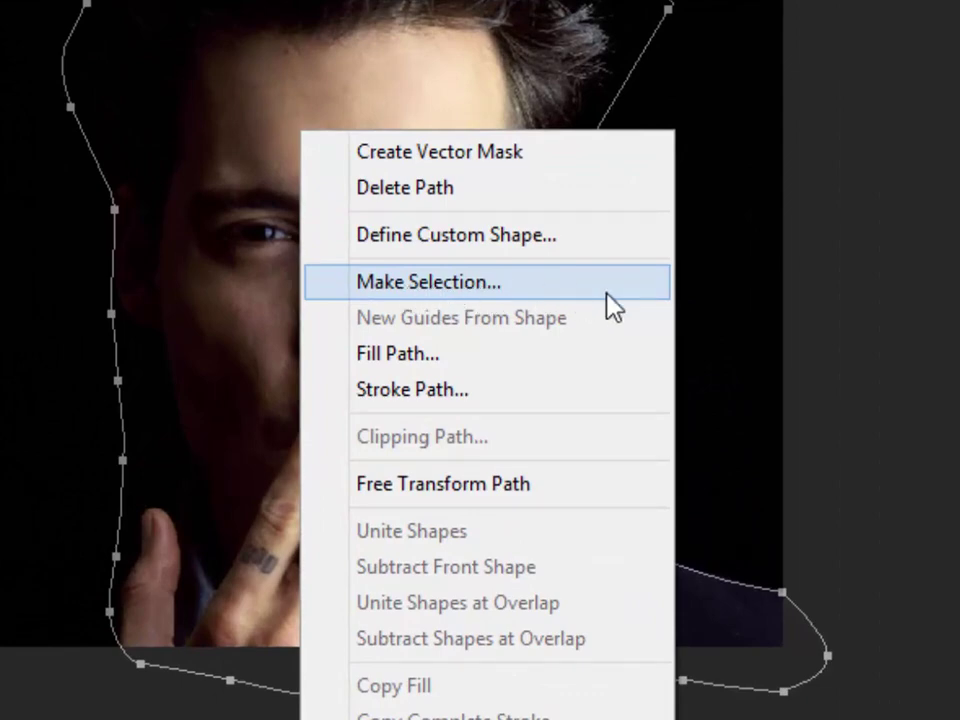
{"action": "left_click", "coordinate": [607, 294]}
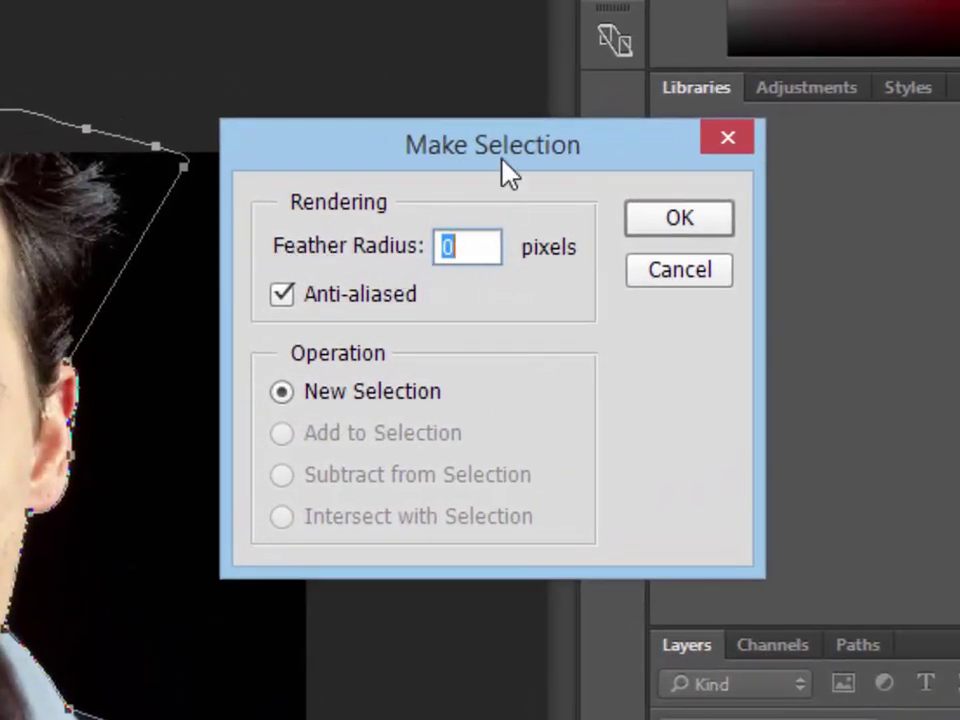
{"action": "left_click_drag", "start_coordinate": [503, 162], "coordinate": [496, 210]}
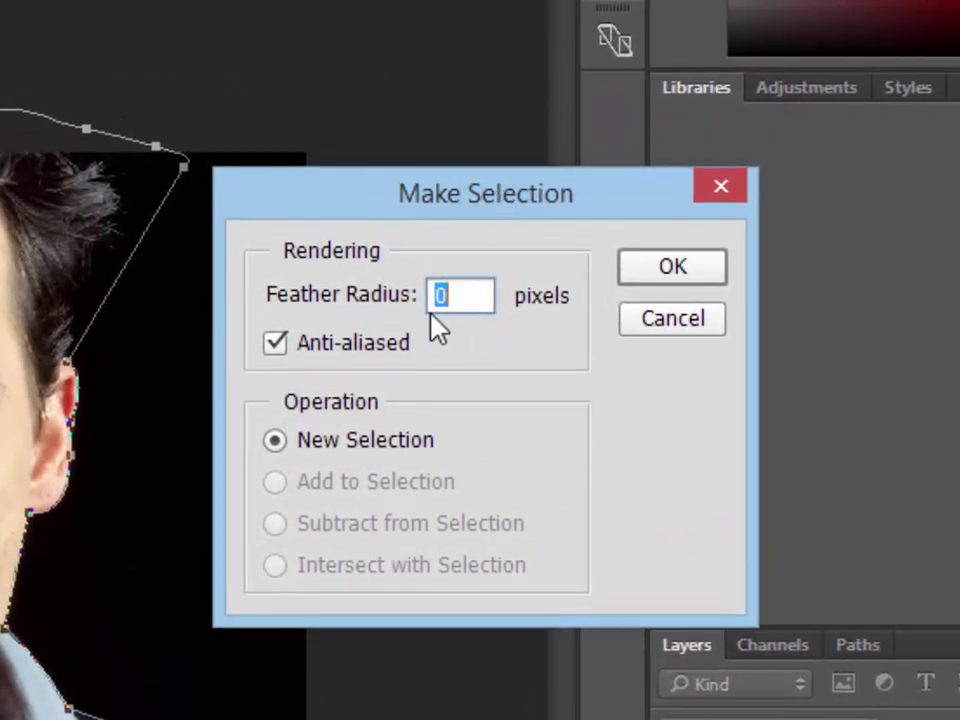
{"action": "left_click_drag", "start_coordinate": [364, 189], "coordinate": [388, 216]}
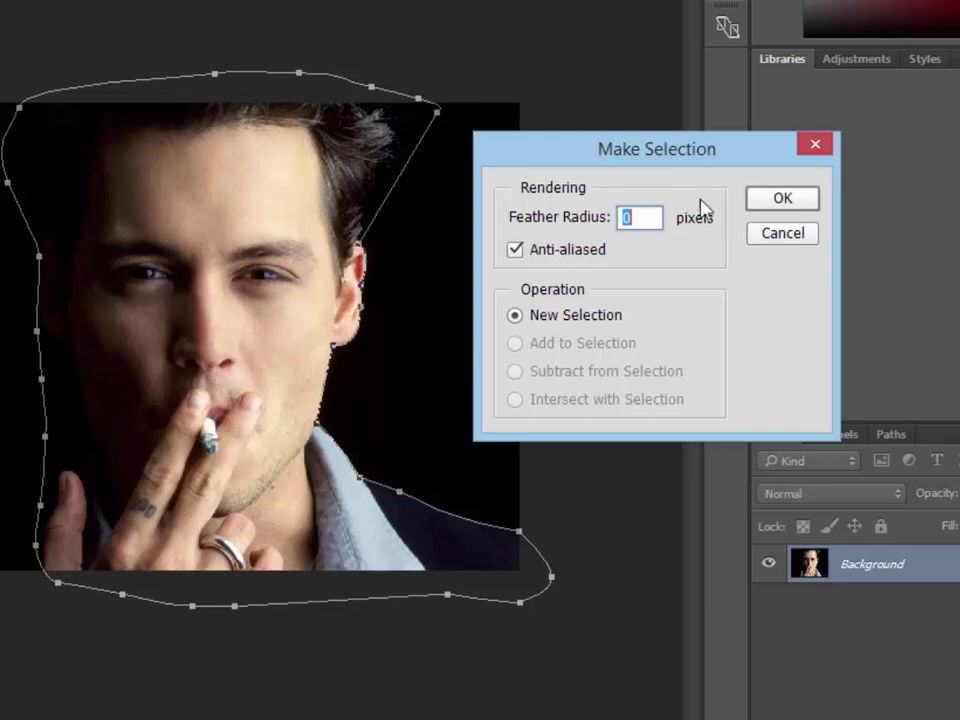
{"action": "left_click_drag", "start_coordinate": [728, 165], "coordinate": [743, 163]}
{"action": "left_click", "coordinate": [800, 203]}
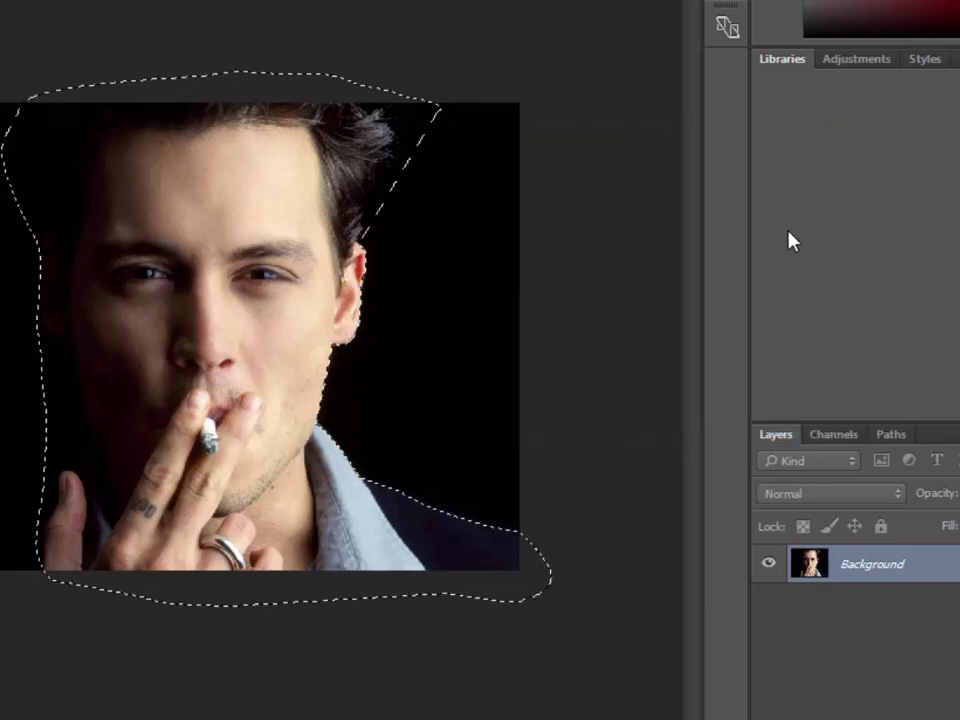
Unlock the Background, copy the selection onto a new layer, hide Layer 0, and inspect the edges.
{"action": "left_click", "coordinate": [920, 497]}
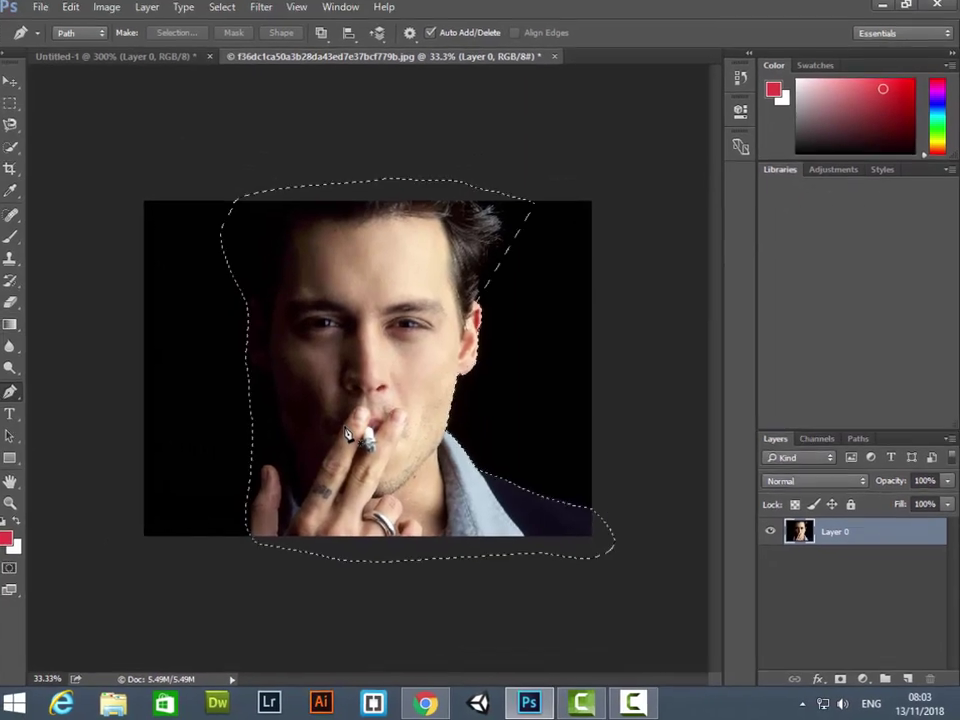
{"action": "key", "text": "ctrl+c"}
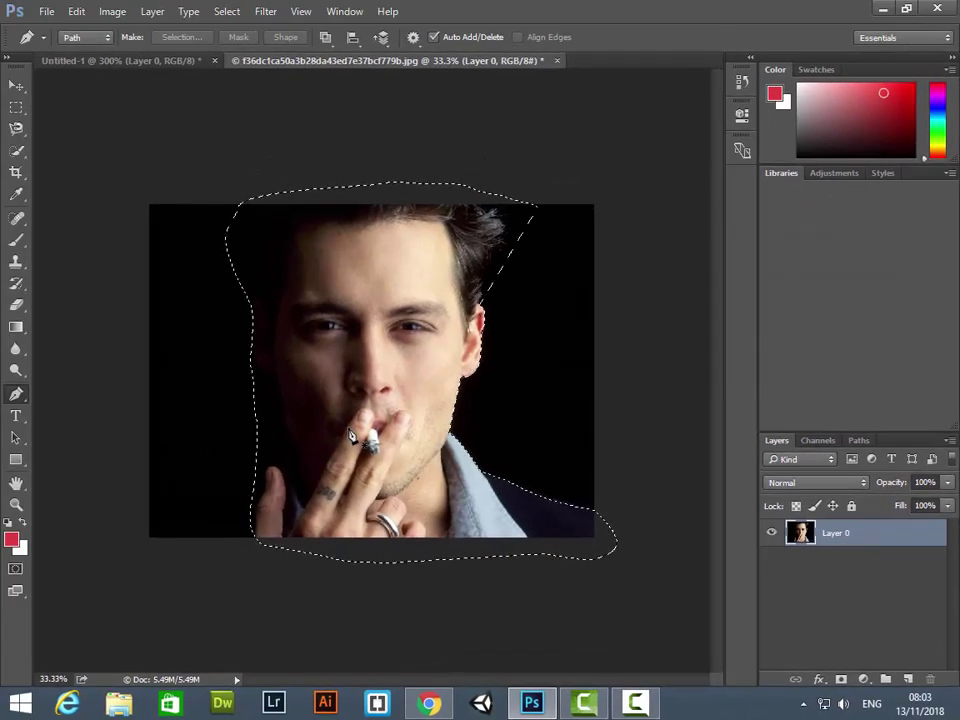
{"action": "key", "text": "ctrl+v"}
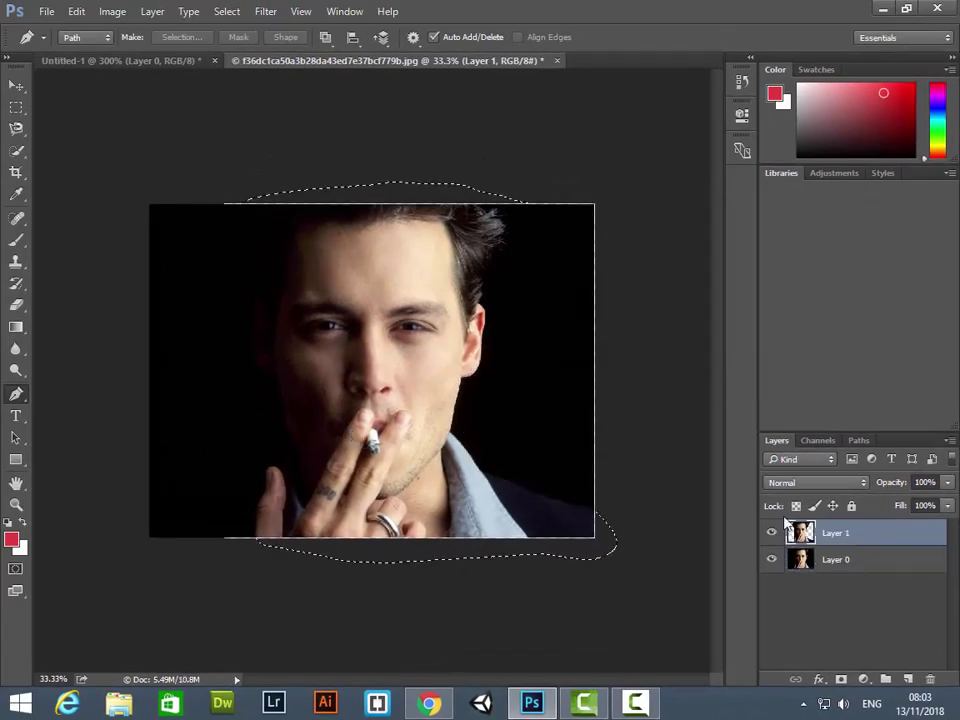
{"action": "left_click", "coordinate": [771, 560]}
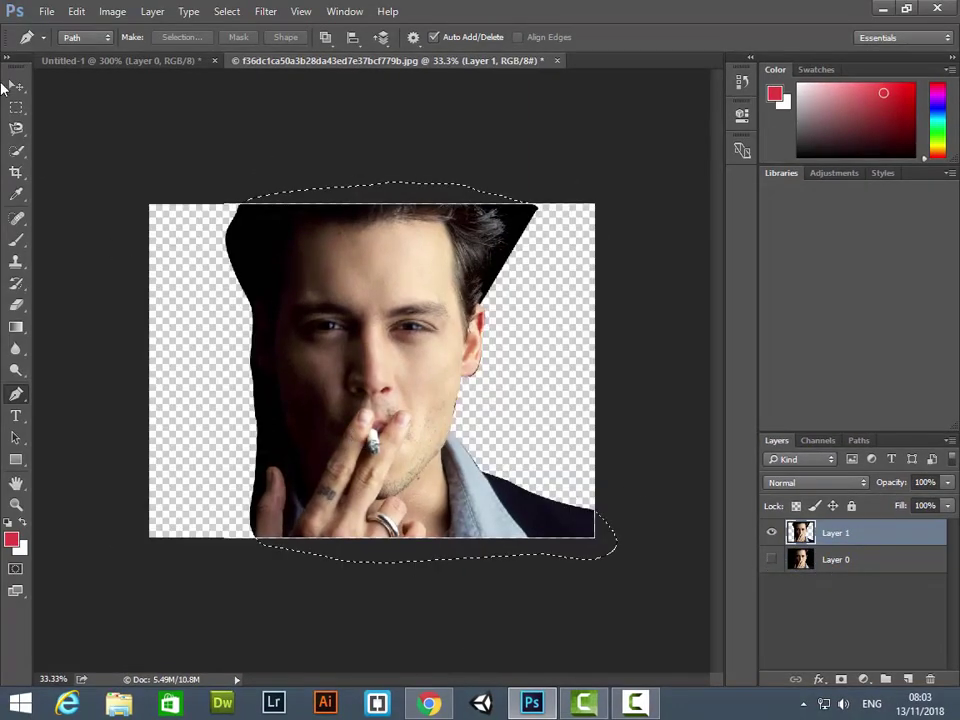
{"action": "key", "text": "ctrl+plus"}
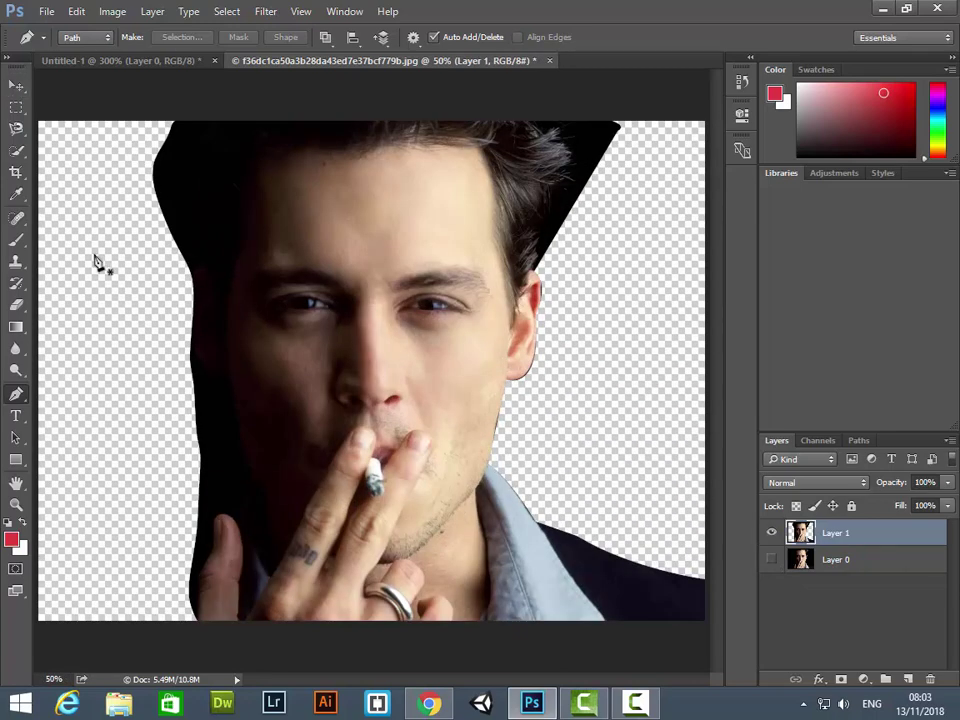
{"action": "key", "text": "ctrl+plus"}
{"action": "key", "text": "ctrl+plus"}
{"action": "left_click_drag", "start_coordinate": [97, 253], "coordinate": [367, 303]}
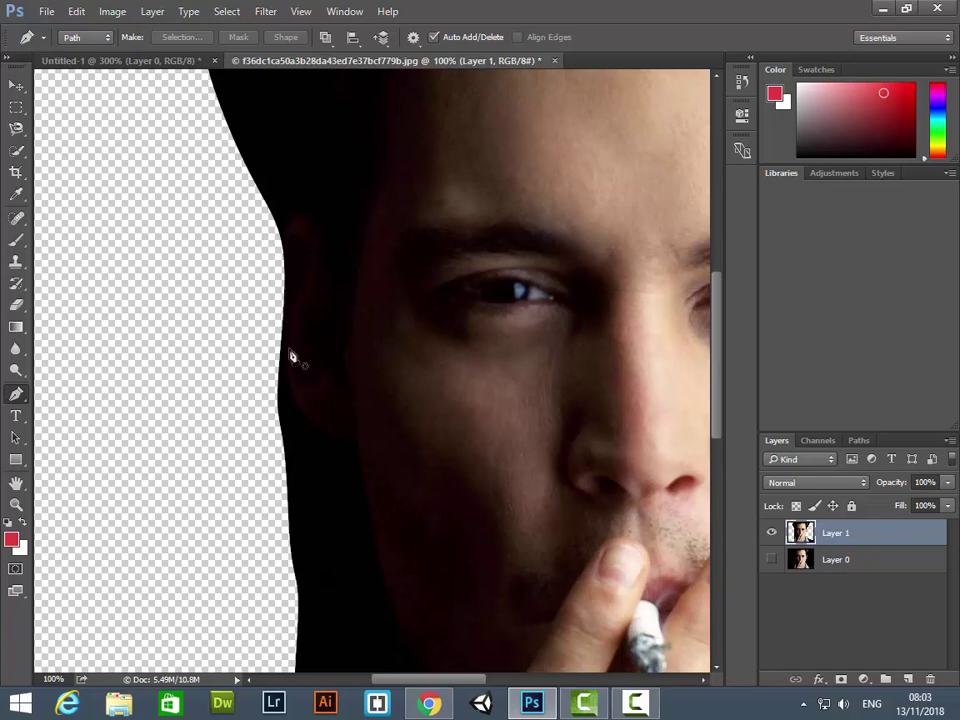
{"action": "scroll", "coordinate": [292, 356], "scroll_direction": "down", "scroll_amount": 1}
{"action": "scroll", "coordinate": [292, 356], "scroll_direction": "down", "scroll_amount": 2}
Undo back to the original Background layer and clear the selection.
{"action": "key", "text": "ctrl+alt+z"}
{"action": "key", "text": "ctrl+alt+z"}
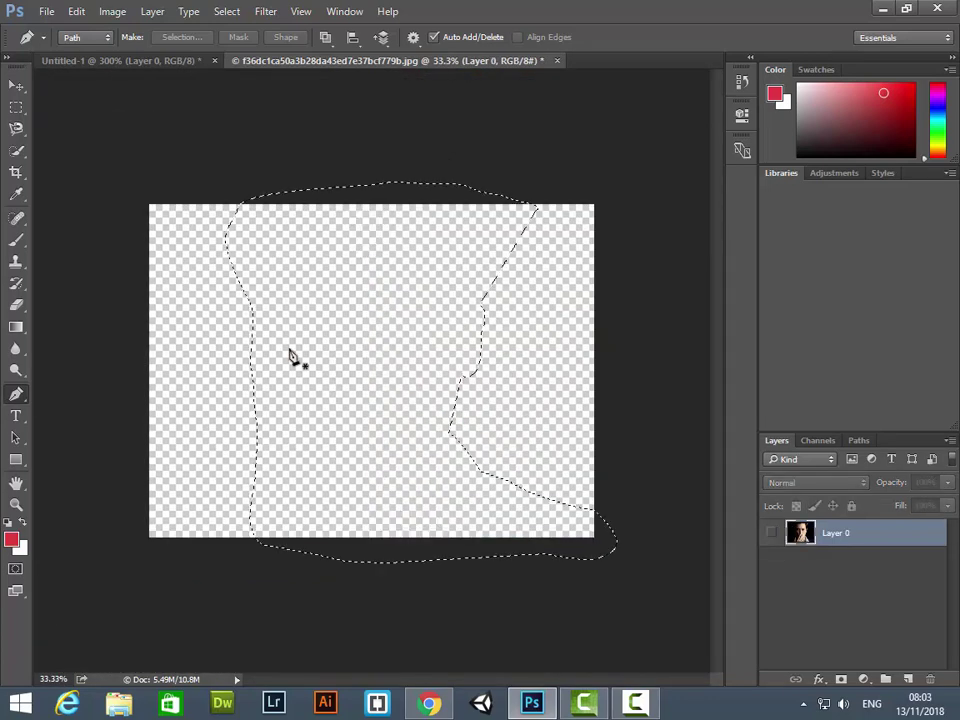
{"action": "key", "text": "ctrl+alt+z"}
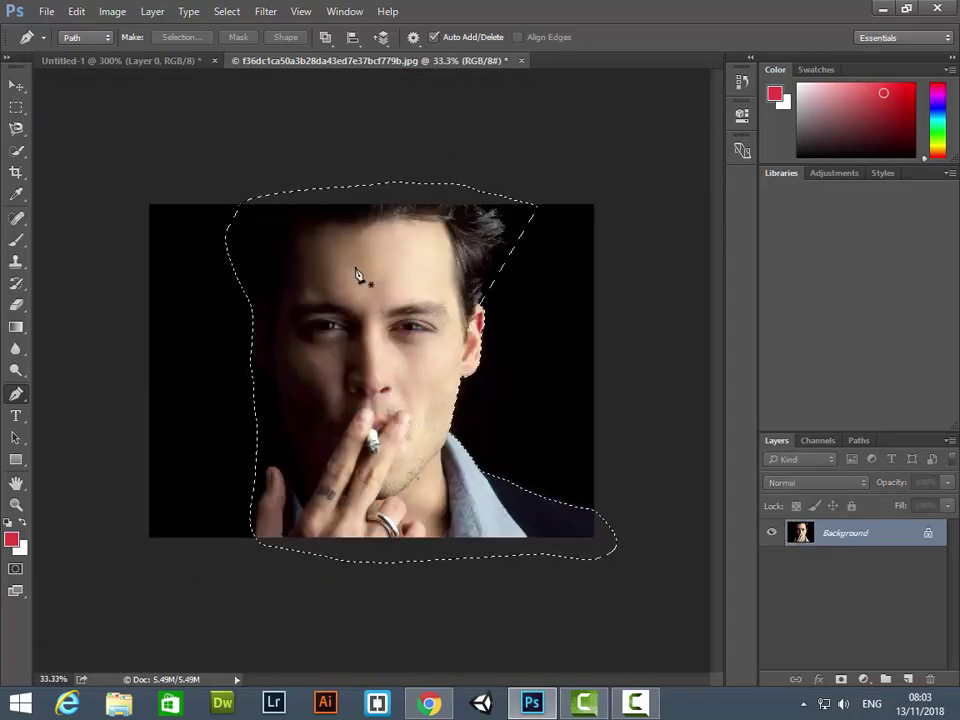
{"action": "right_click", "coordinate": [357, 266]}
{"action": "key", "text": "Escape"}
{"action": "key", "text": "ctrl+d"}
{"action": "key", "text": "ctrl+z"}
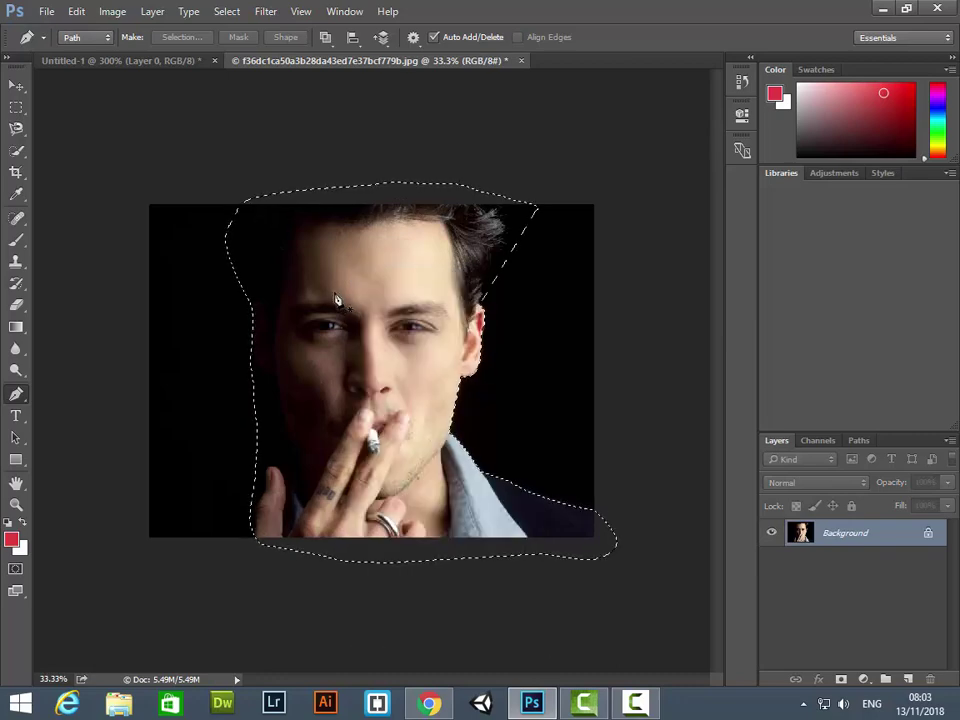
{"action": "key", "text": "ctrl+d"}
Make a 9 px feathered selection from the path, copy it to a new layer, and inspect it.
{"action": "right_click", "coordinate": [337, 288]}
{"action": "left_click", "coordinate": [401, 364]}
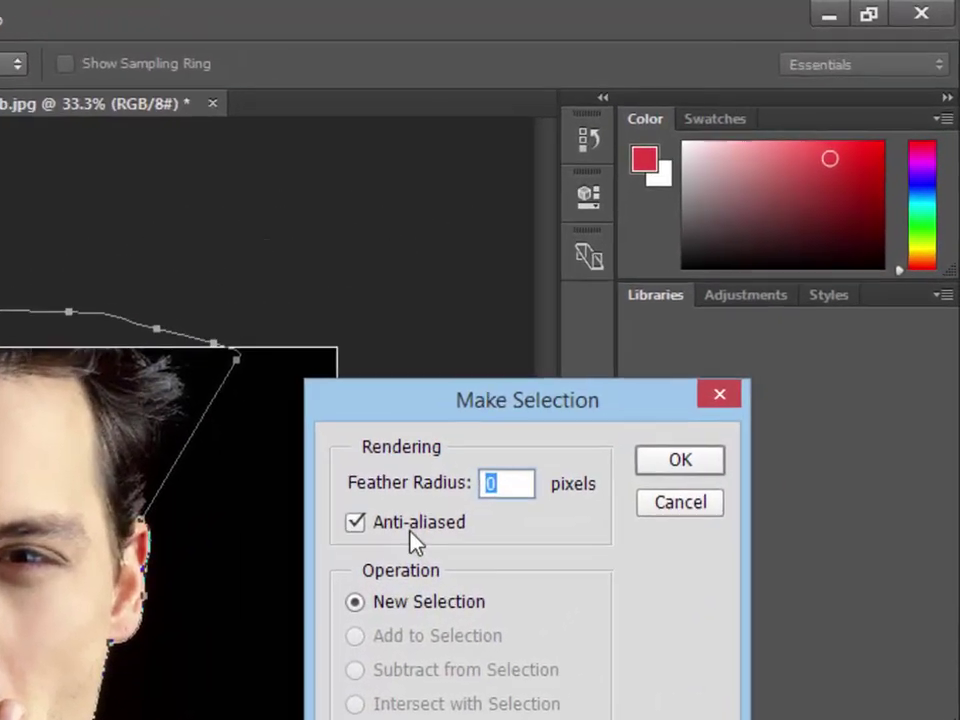
{"action": "type", "text": "9"}
{"action": "key", "text": "Return"}
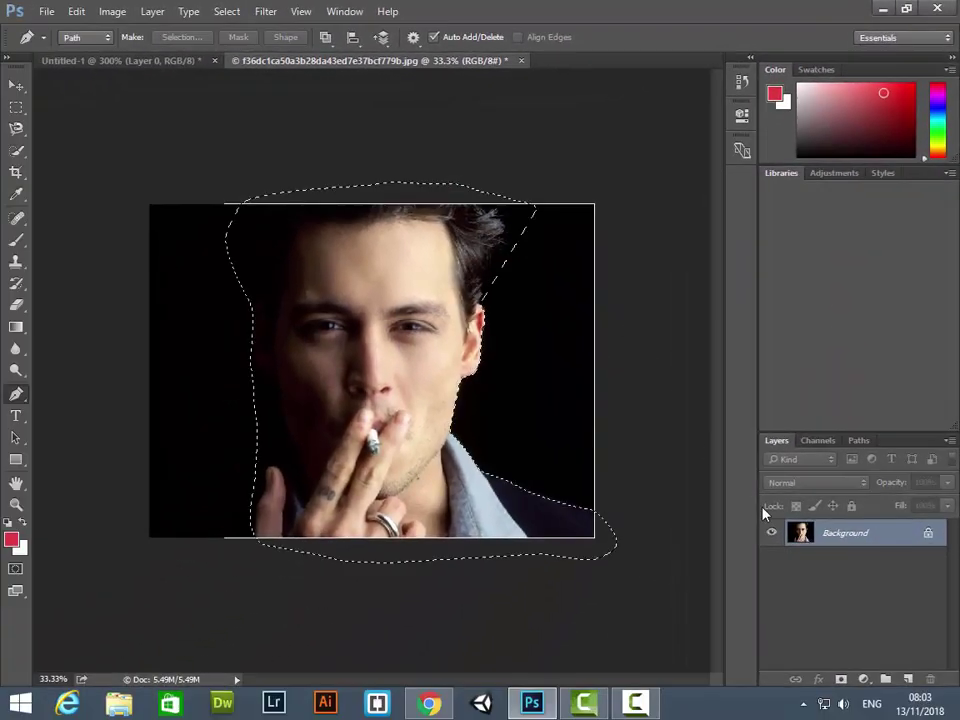
{"action": "key", "text": "ctrl+shift+alt+n"}
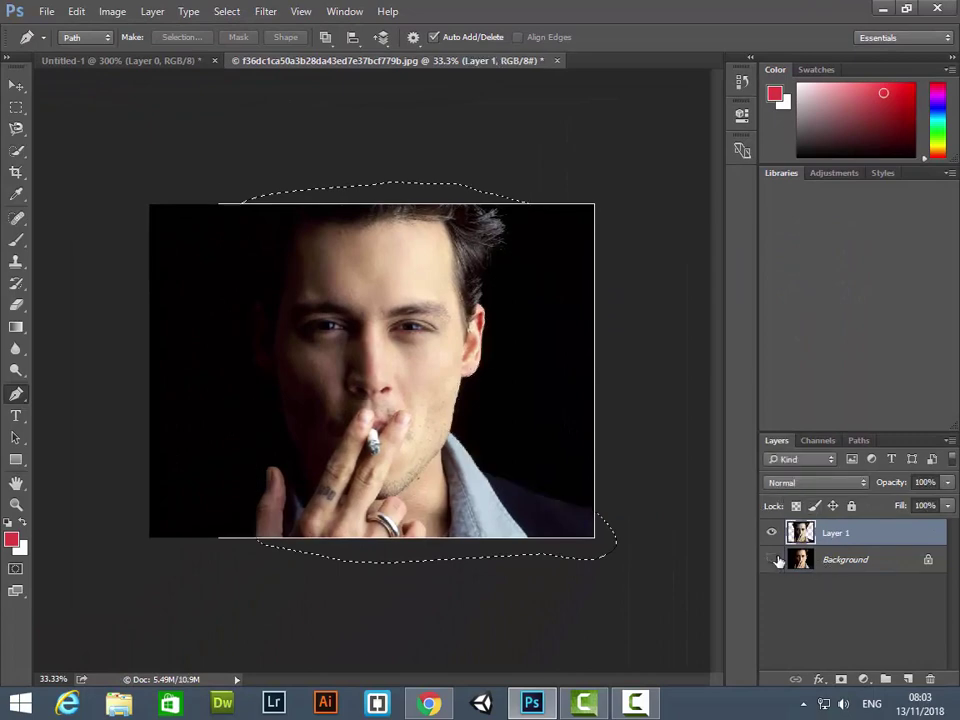
{"action": "left_click", "coordinate": [771, 559]}
{"action": "key", "text": "ctrl+1"}
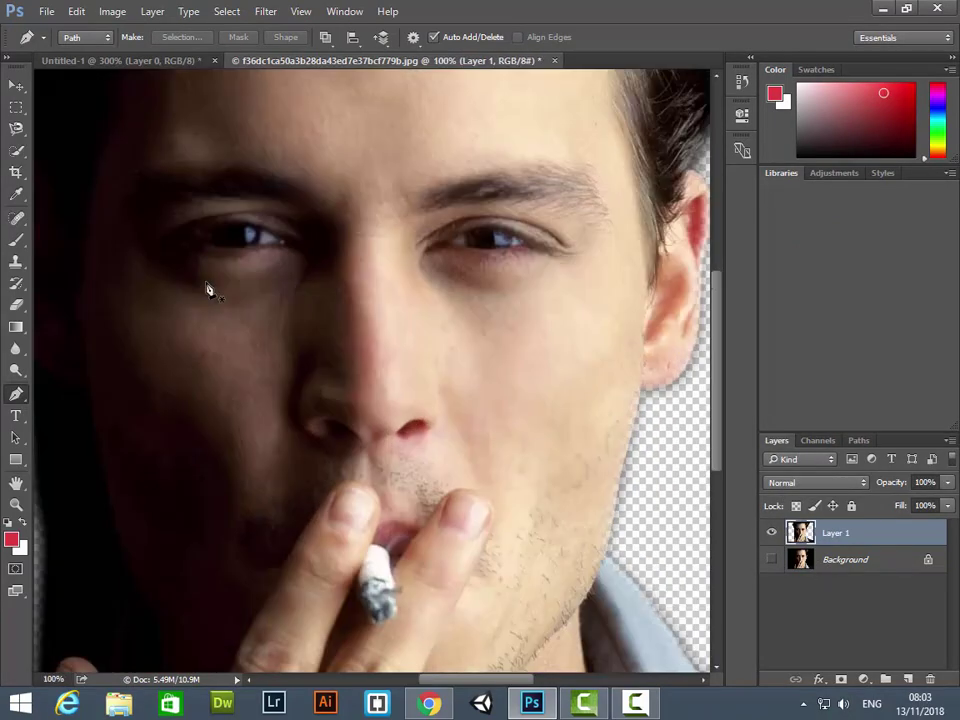
{"action": "left_click_drag", "start_coordinate": [248, 318], "coordinate": [505, 472]}
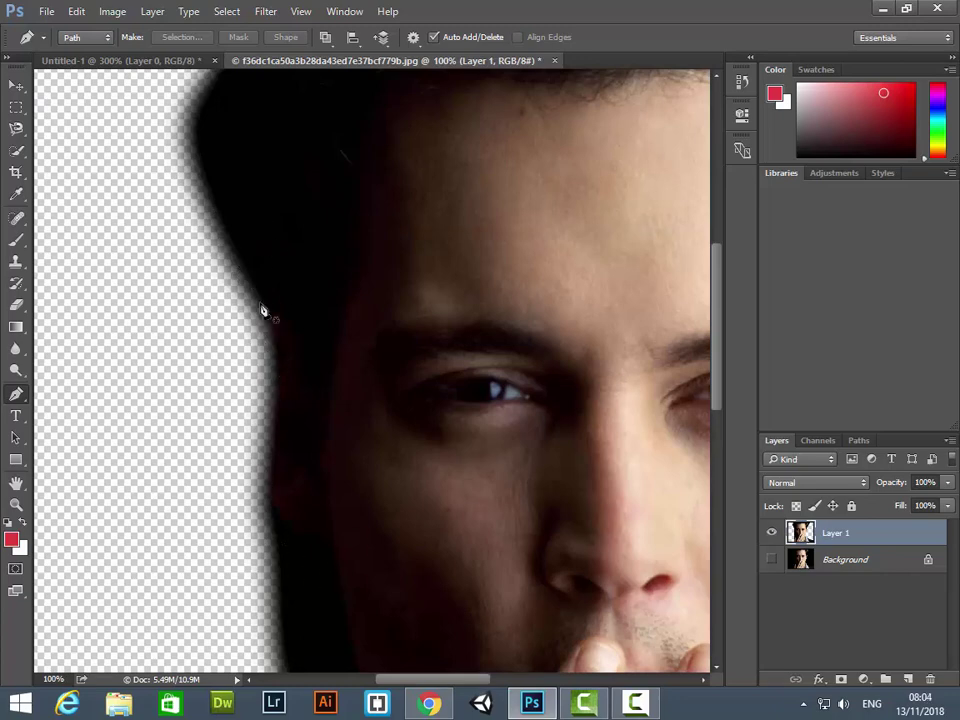
{"action": "key", "text": "ctrl+minus"}
{"action": "key", "text": "ctrl+minus"}
{"action": "key", "text": "ctrl+minus"}
{"action": "key", "text": "ctrl+minus"}
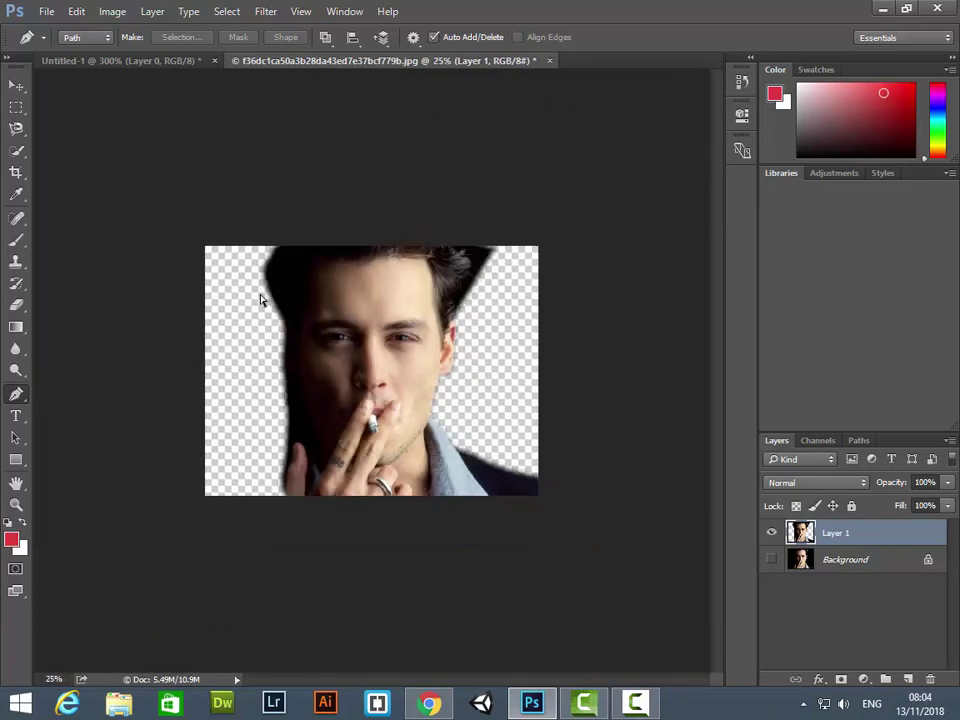
Undo the feathered cutout layer and return the portrait view to 50%.
{"action": "key", "text": "ctrl+alt+z"}
{"action": "key", "text": "ctrl+alt+z"}
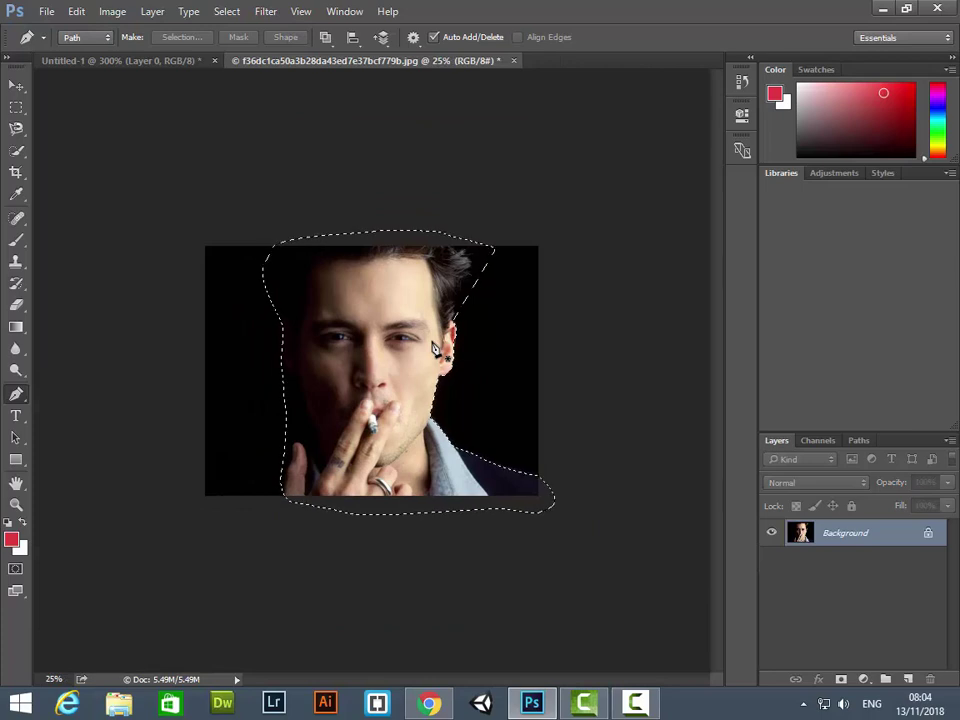
{"action": "key", "text": "ctrl+alt+z"}
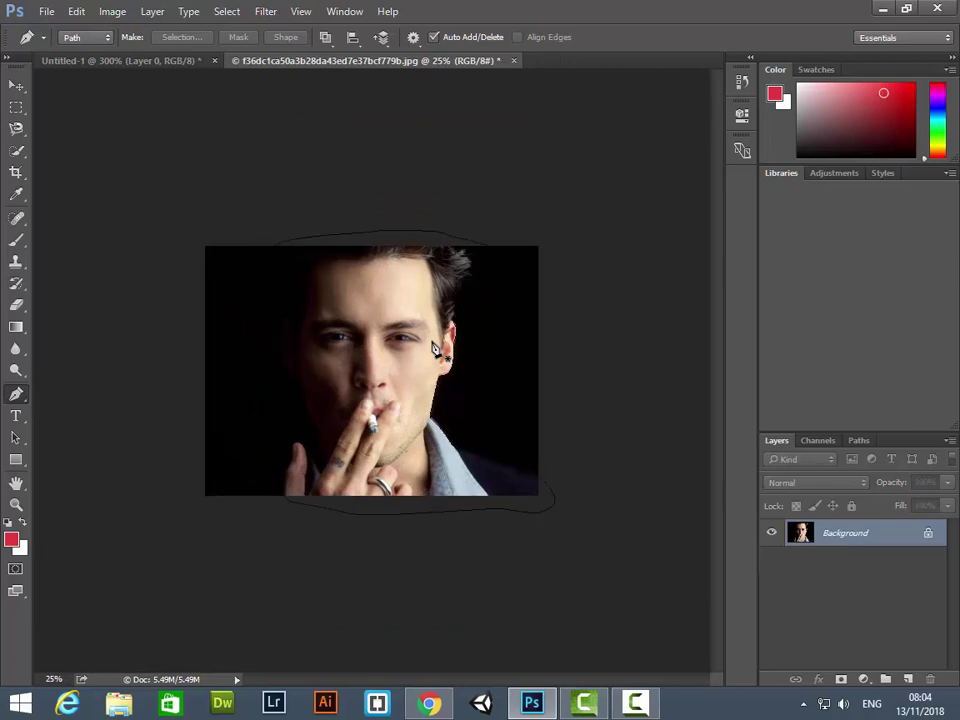
{"action": "key", "text": "ctrl+plus"}
{"action": "key", "text": "ctrl+plus"}
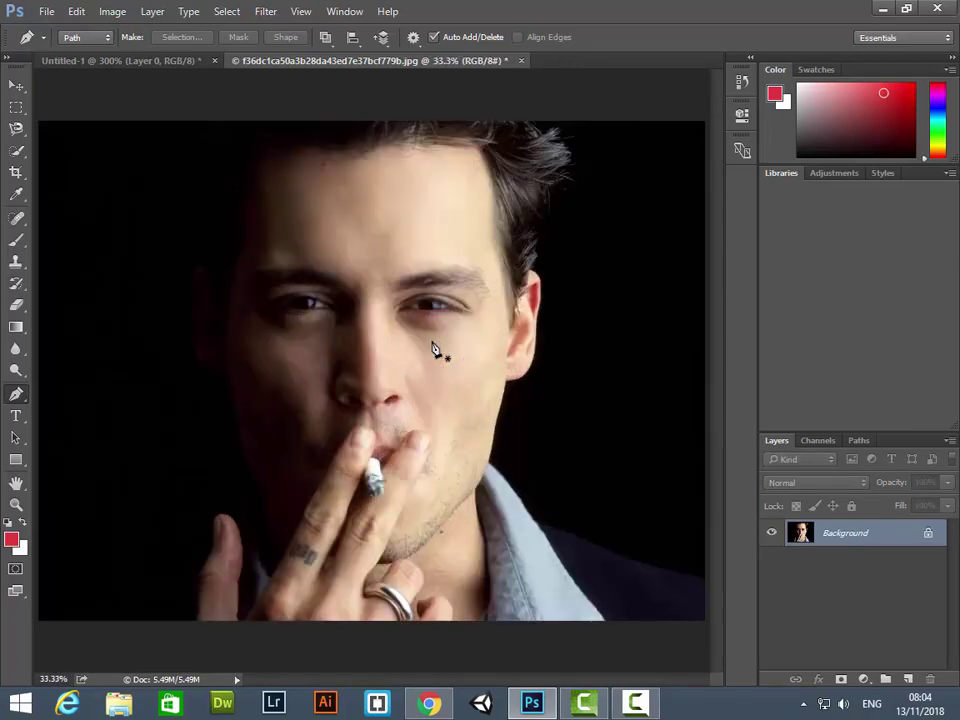
{"action": "key", "text": "ctrl+minus"}
{"action": "key", "text": "ctrl+minus"}
{"action": "key", "text": "ctrl+plus"}
{"action": "key", "text": "ctrl+plus"}
{"action": "key", "text": "ctrl+plus"}
{"action": "key", "text": "ctrl+minus"}
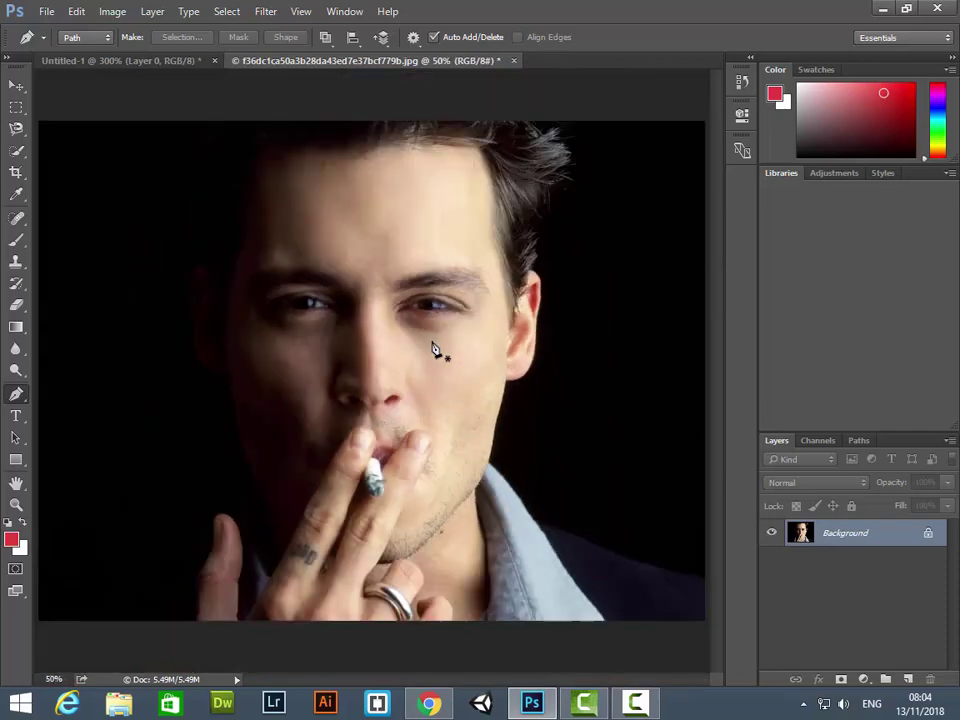
{"action": "key", "text": "ctrl+minus"}
{"action": "key", "text": "ctrl+minus"}
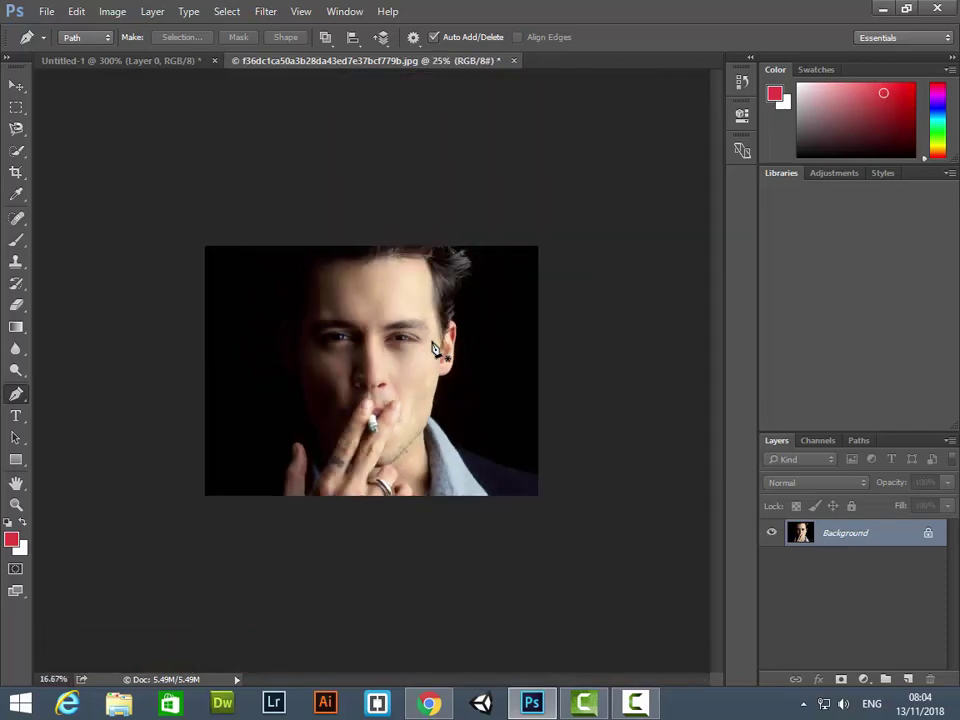
{"action": "key", "text": "ctrl+minus"}
{"action": "key", "text": "ctrl+plus"}
{"action": "key", "text": "ctrl+plus"}
{"action": "key", "text": "ctrl+plus"}
{"action": "key", "text": "ctrl+minus"}
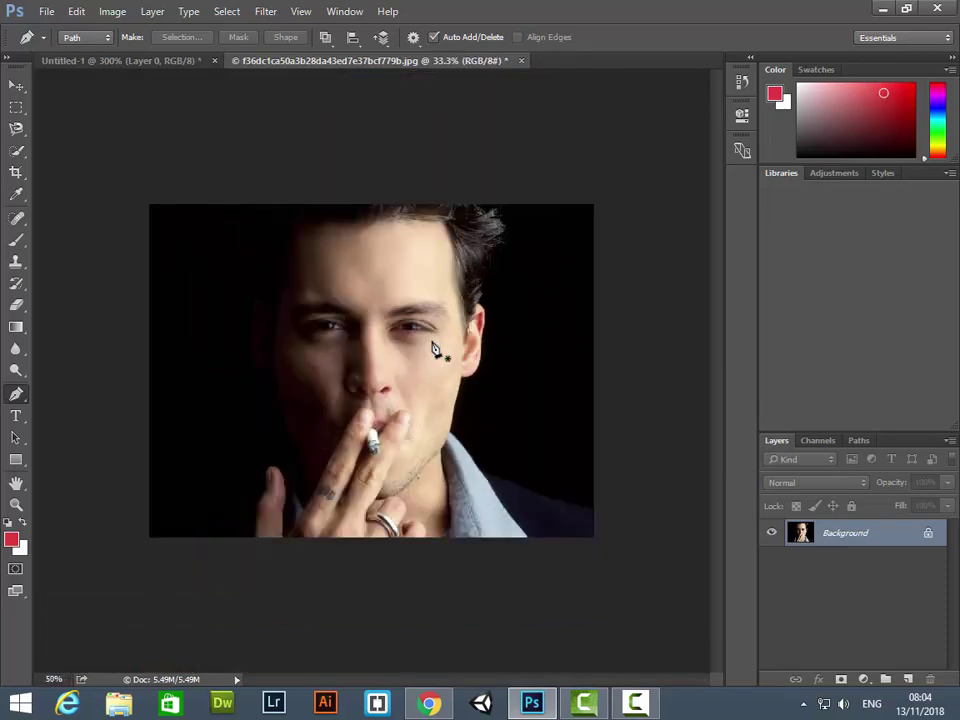
{"action": "key", "text": "ctrl+plus"}
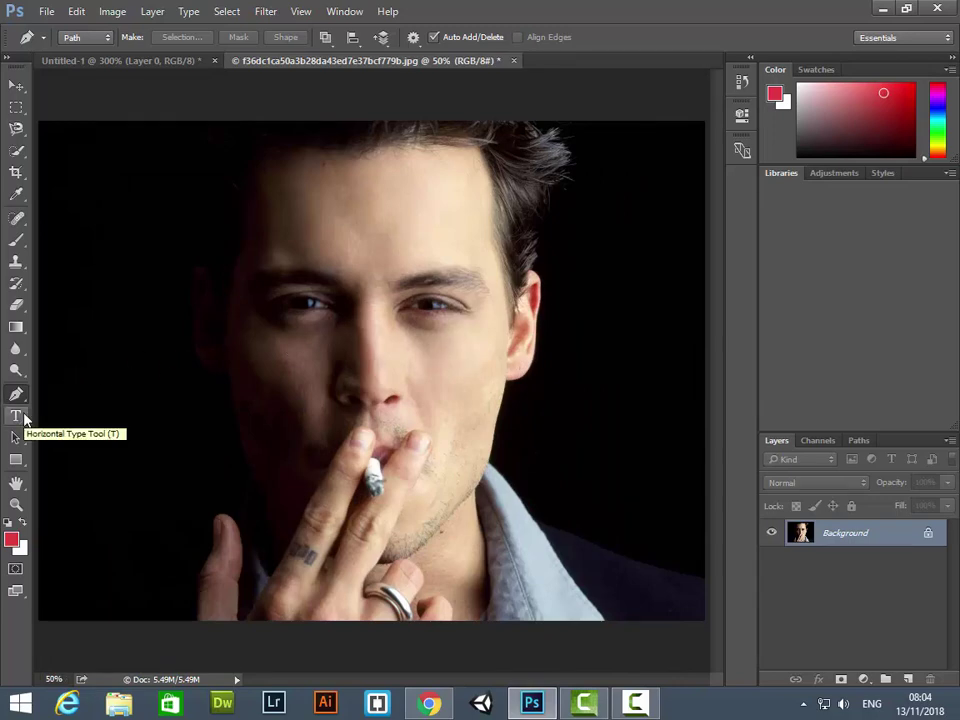
Type 'Smoking' left of the hand and color it white (ffffff).
{"action": "left_click", "coordinate": [24, 416]}
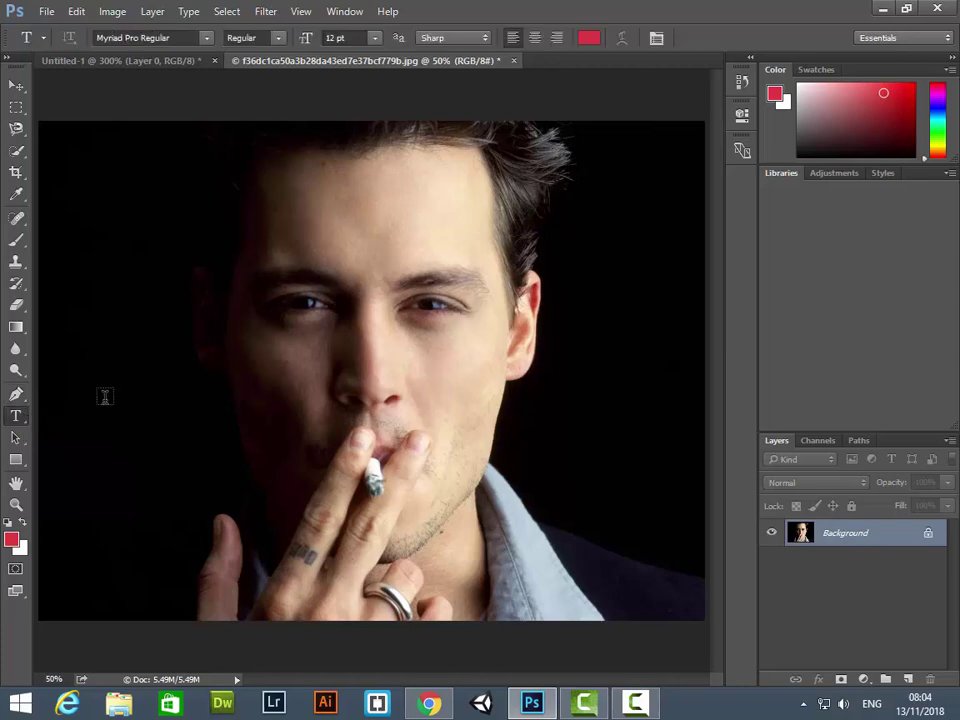
{"action": "left_click", "coordinate": [146, 453]}
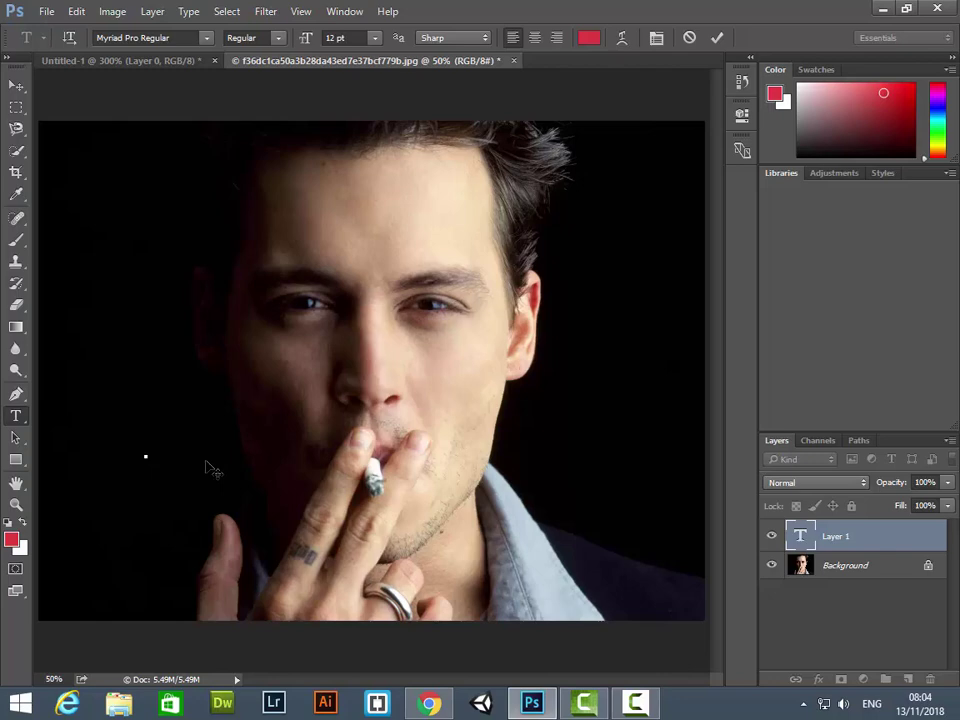
{"action": "type", "text": "Som"}
{"action": "type", "text": "oking"}
{"action": "key", "text": "ctrl+a"}
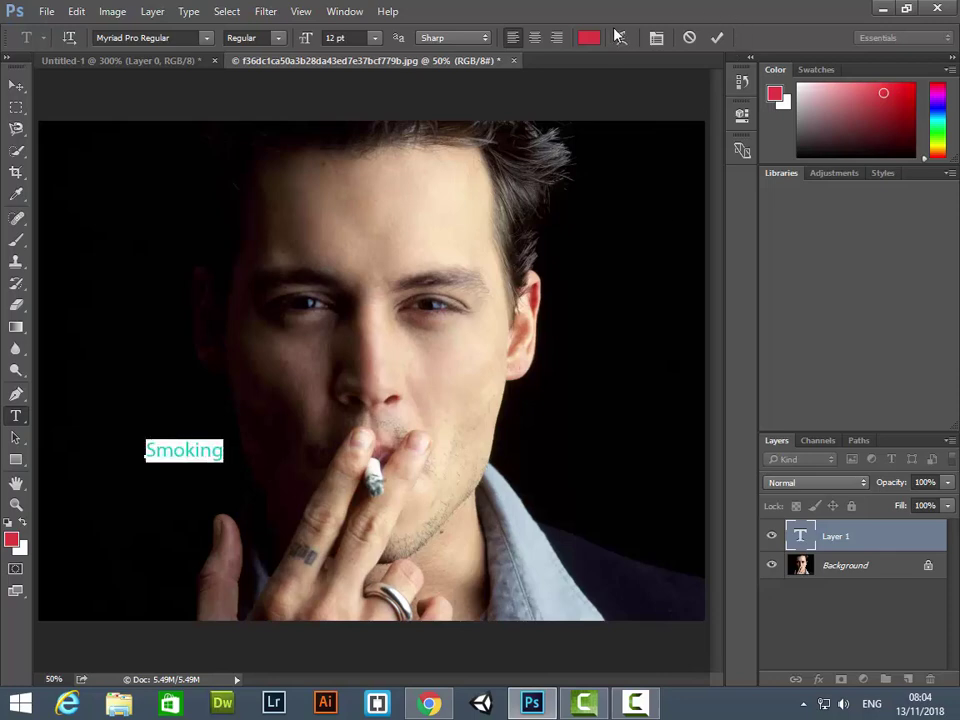
{"action": "left_click", "coordinate": [589, 37]}
{"action": "type", "text": "ffffff"}
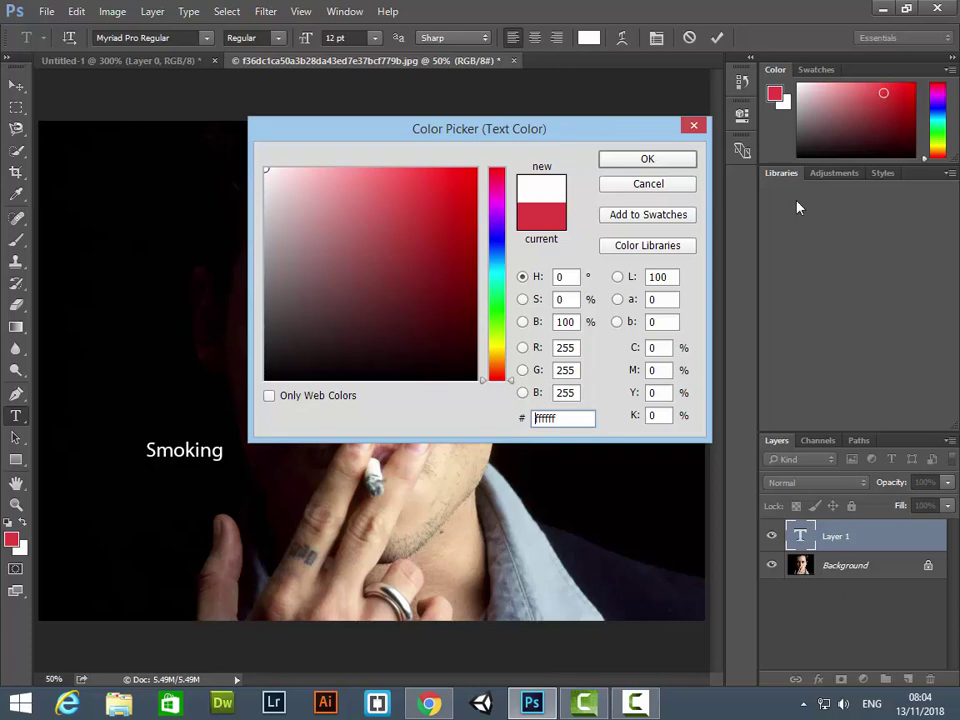
{"action": "left_click", "coordinate": [638, 160]}
{"action": "left_click", "coordinate": [15, 85]}
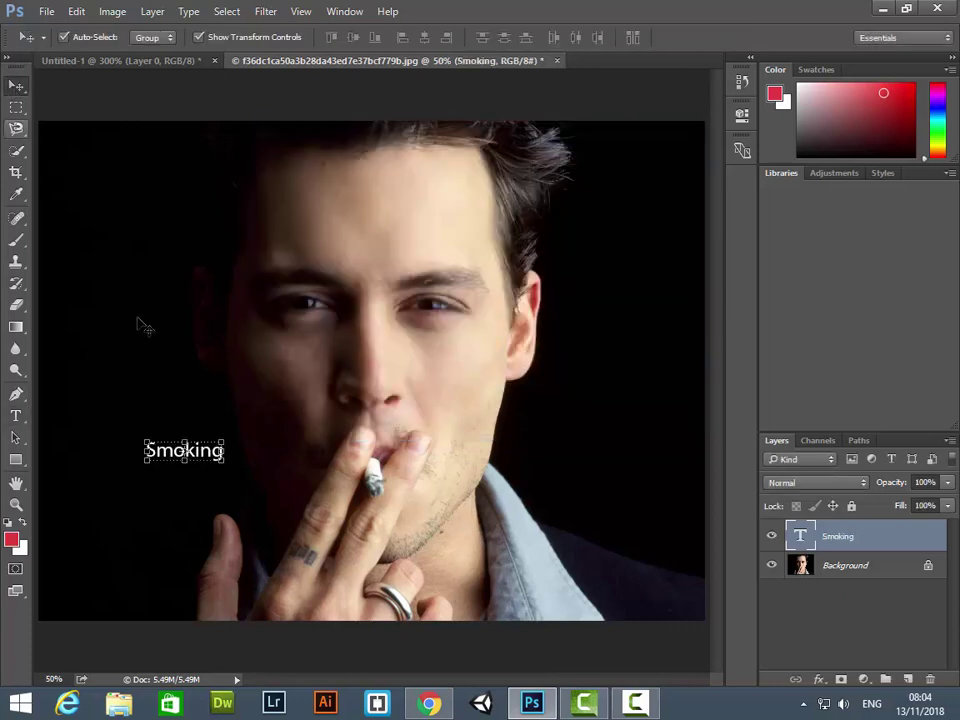
Scale the Smoking text up about three times.
{"action": "left_click_drag", "start_coordinate": [228, 438], "coordinate": [316, 411]}
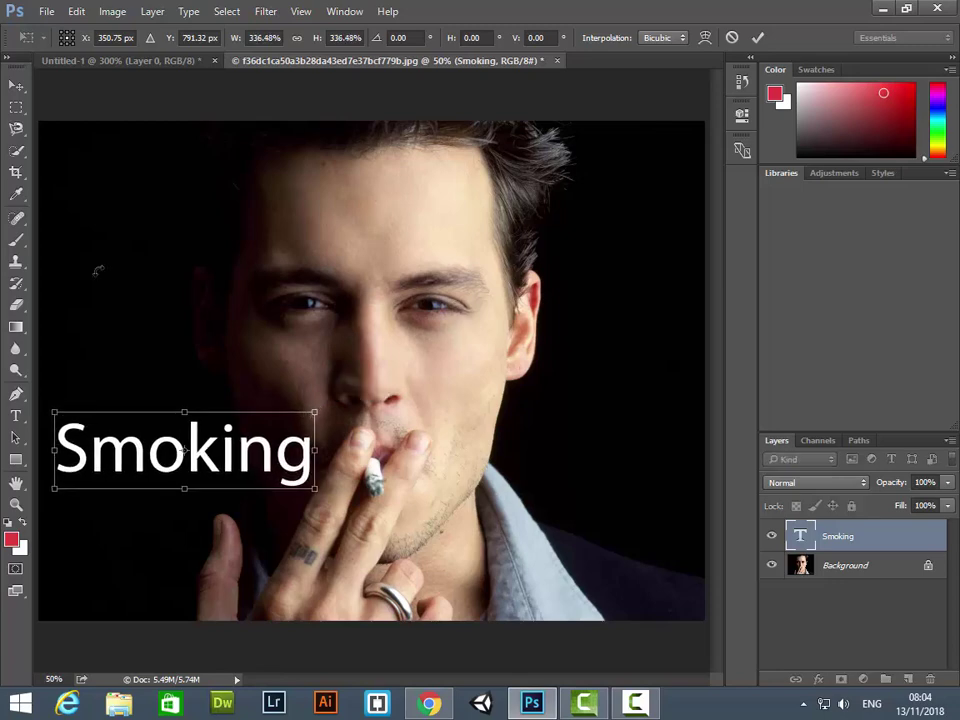
{"action": "key", "text": "Return"}
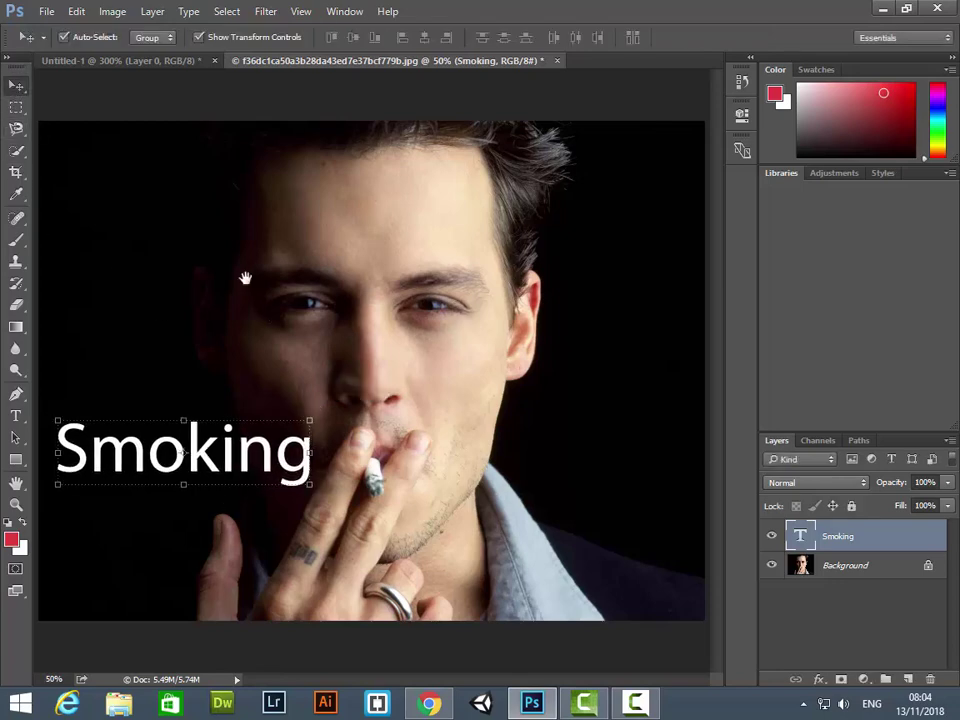
{"action": "key", "text": "t"}
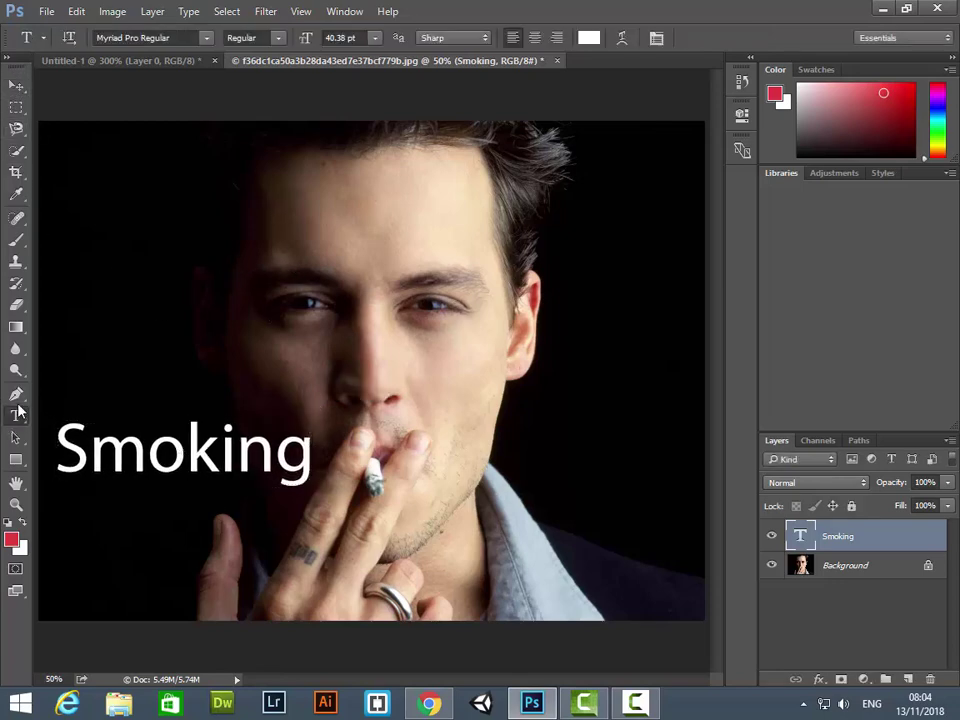
{"action": "key", "text": "p"}
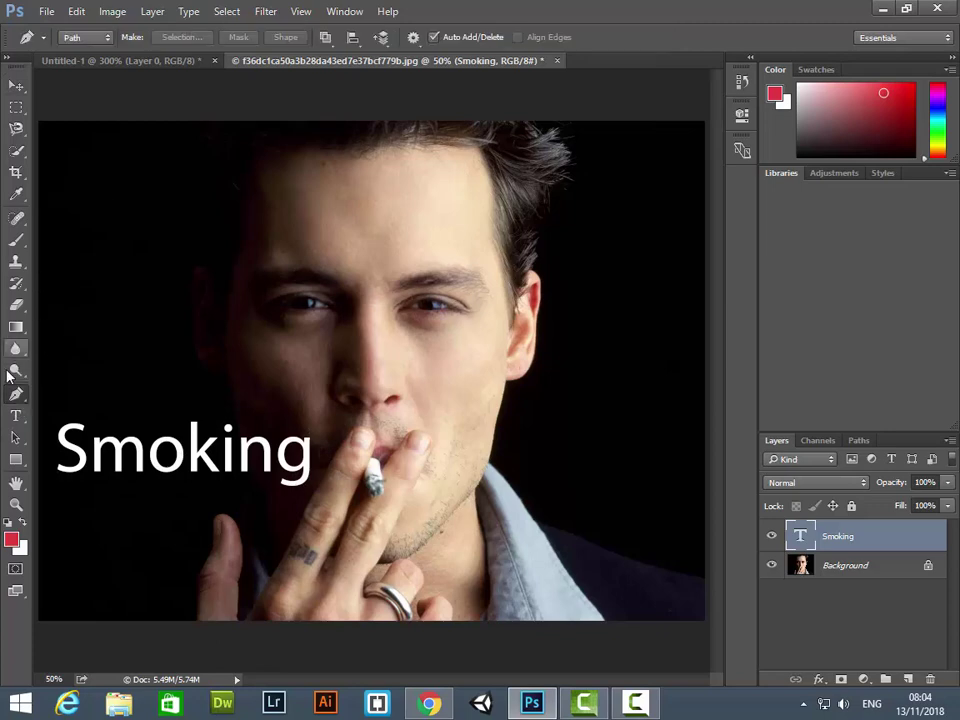
Change the Smoking text's font to Maestro Regular.
{"action": "key", "text": "t"}
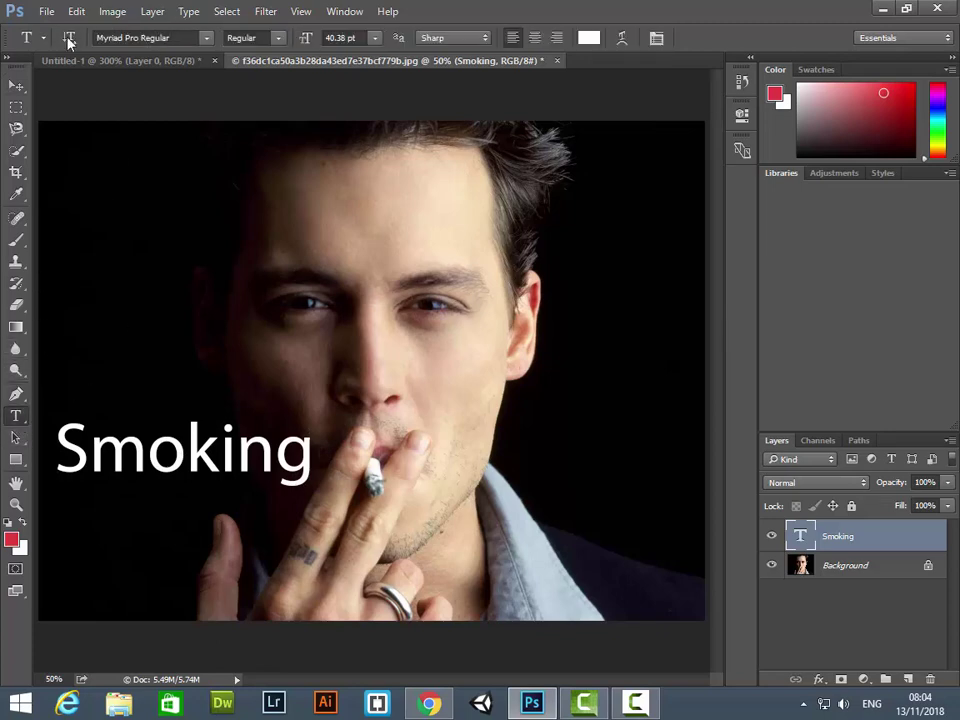
{"action": "left_click", "coordinate": [208, 38]}
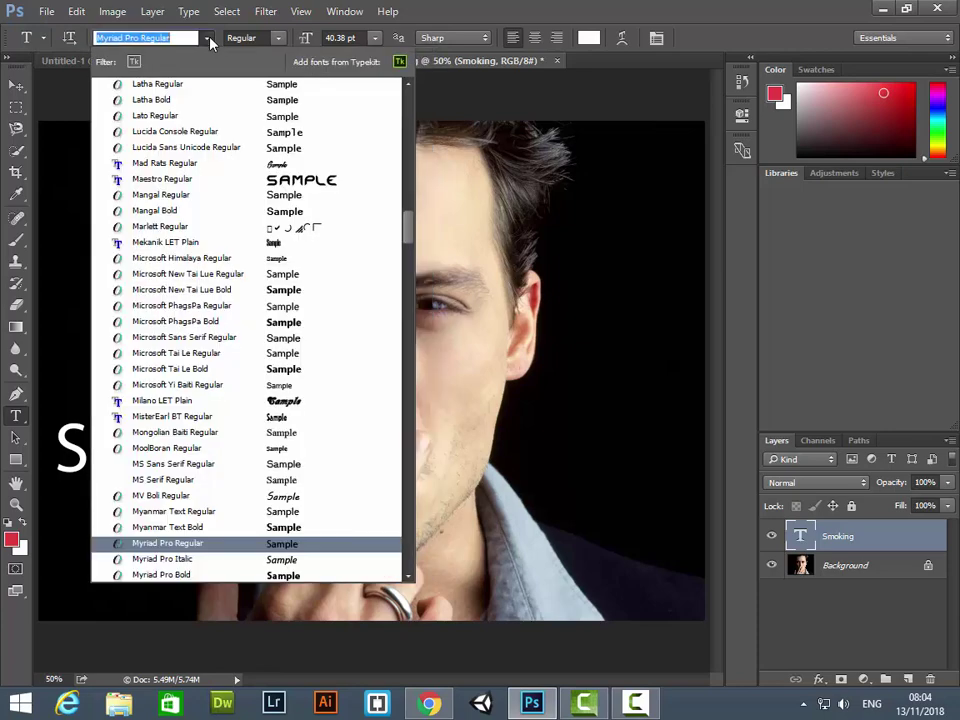
{"action": "left_click", "coordinate": [210, 42]}
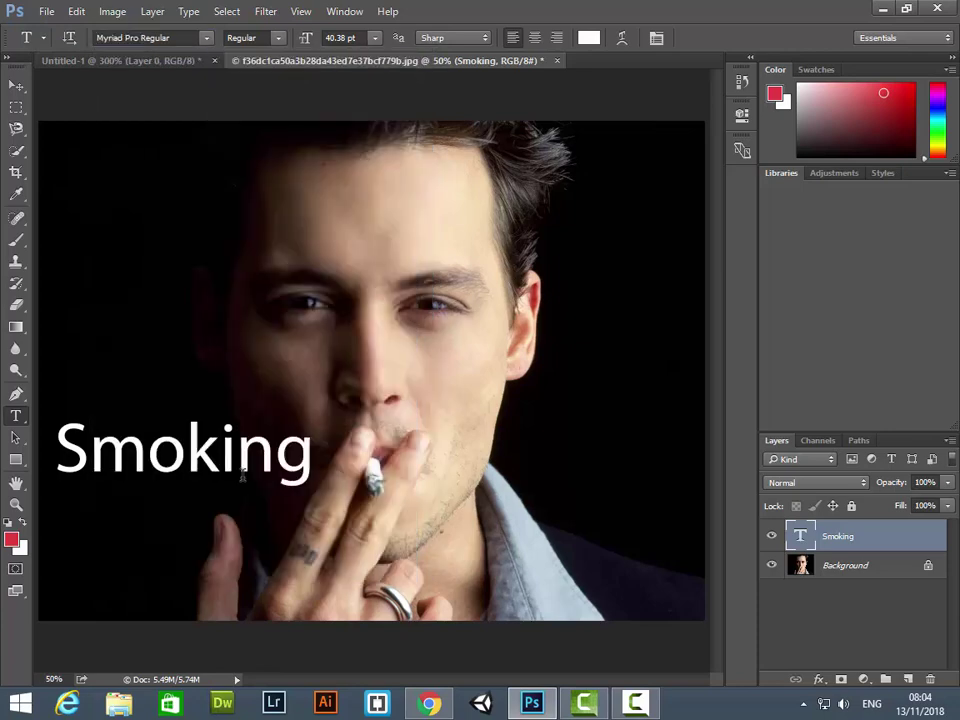
{"action": "mouse_move", "coordinate": [319, 472]}
{"action": "left_mouse_down"}
{"action": "mouse_move", "coordinate": [100, 432]}
{"action": "mouse_move", "coordinate": [52, 440]}
{"action": "left_mouse_up"}
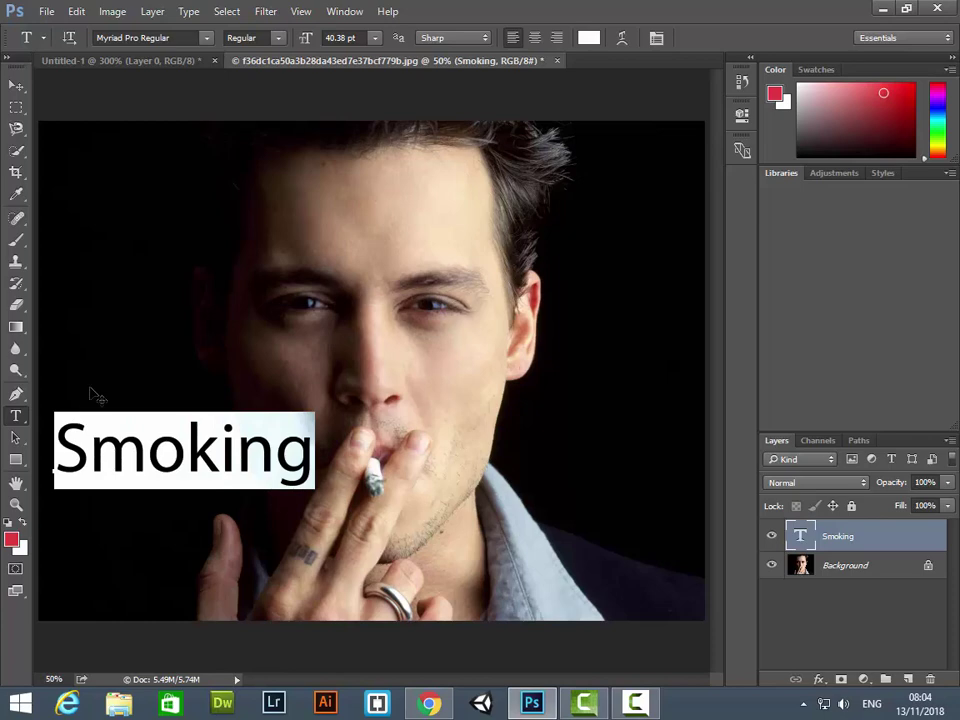
{"action": "left_click", "coordinate": [208, 39]}
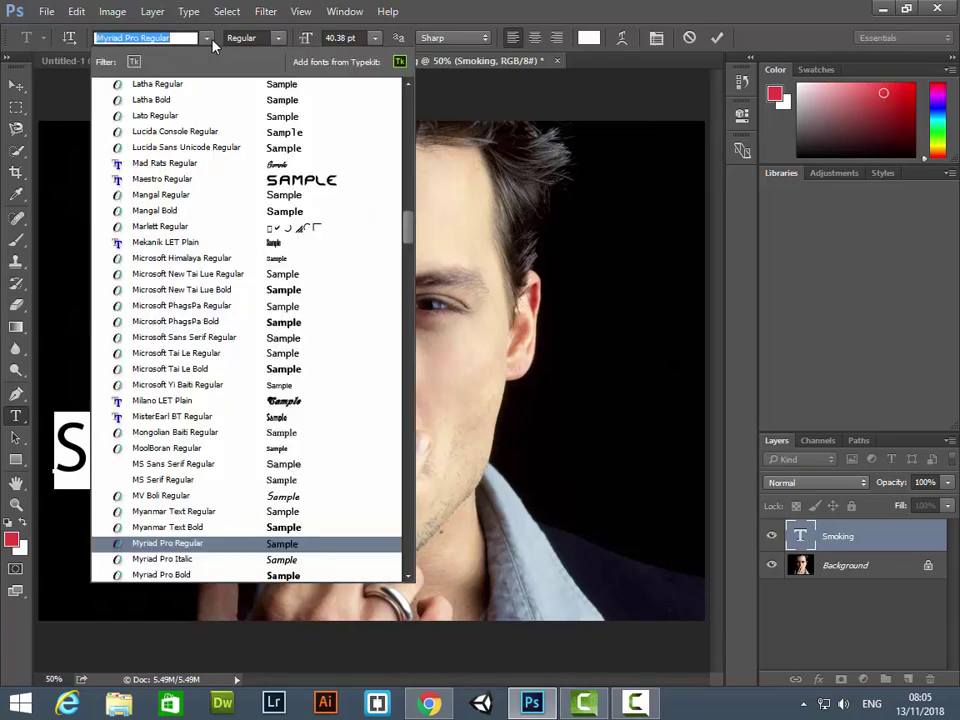
{"action": "left_click", "coordinate": [287, 186]}
{"action": "left_click", "coordinate": [16, 86]}
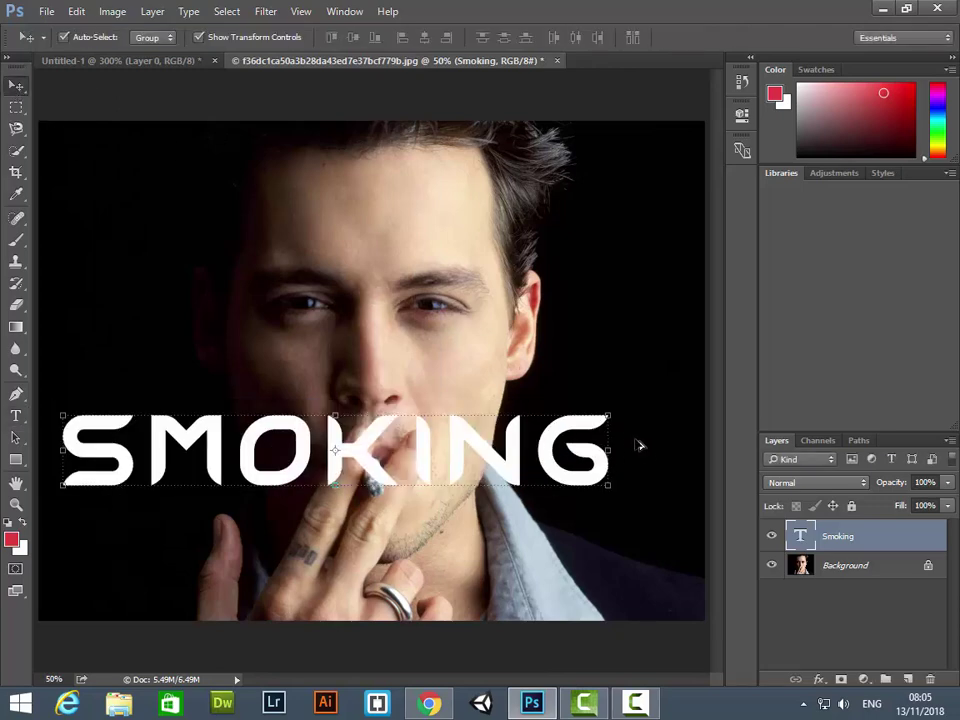
Scale the SMOKING text down so it sits across the mouth.
{"action": "key", "text": "ctrl+t"}
{"action": "mouse_move", "coordinate": [612, 400]}
{"action": "left_mouse_down"}
{"action": "mouse_move", "coordinate": [578, 421]}
{"action": "mouse_move", "coordinate": [620, 411]}
{"action": "mouse_move", "coordinate": [370, 440]}
{"action": "left_mouse_up"}
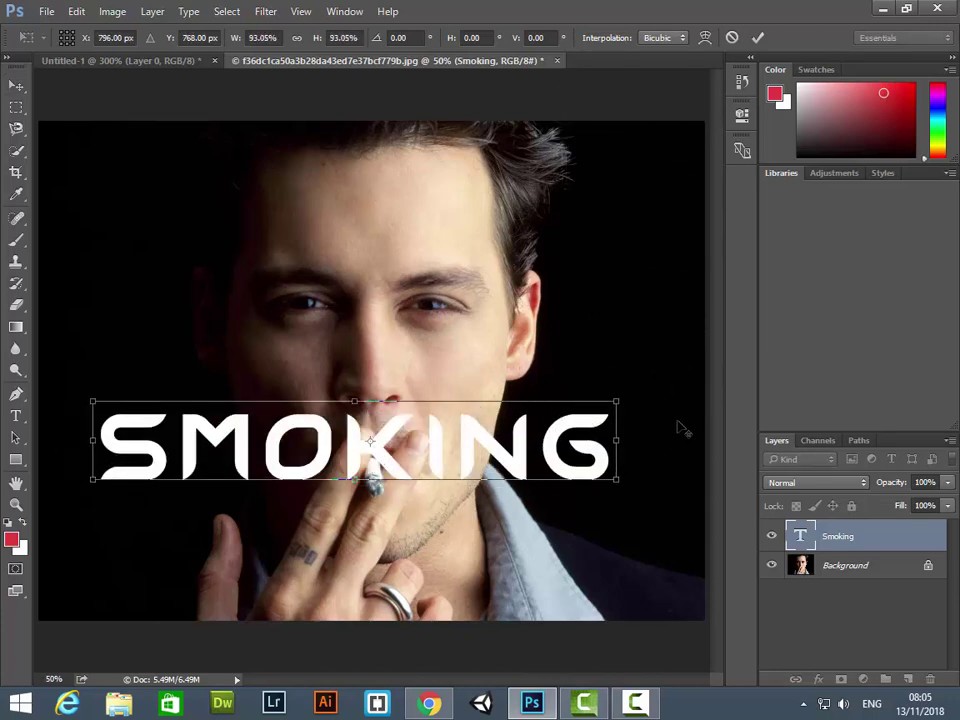
{"action": "left_click_drag", "start_coordinate": [634, 408], "coordinate": [498, 425]}
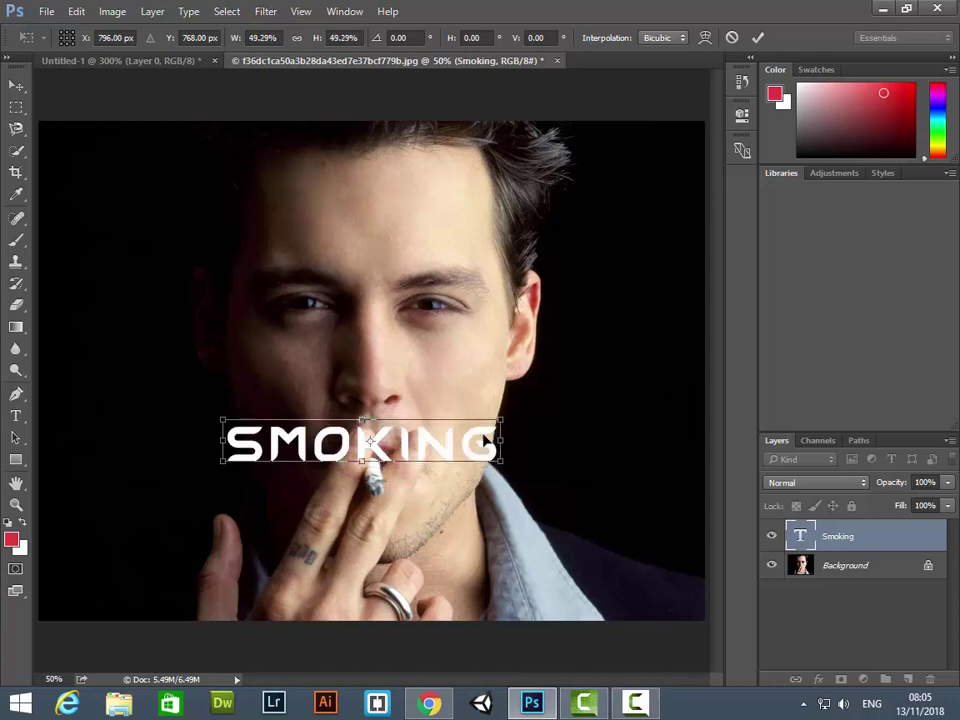
{"action": "key", "text": "Return"}
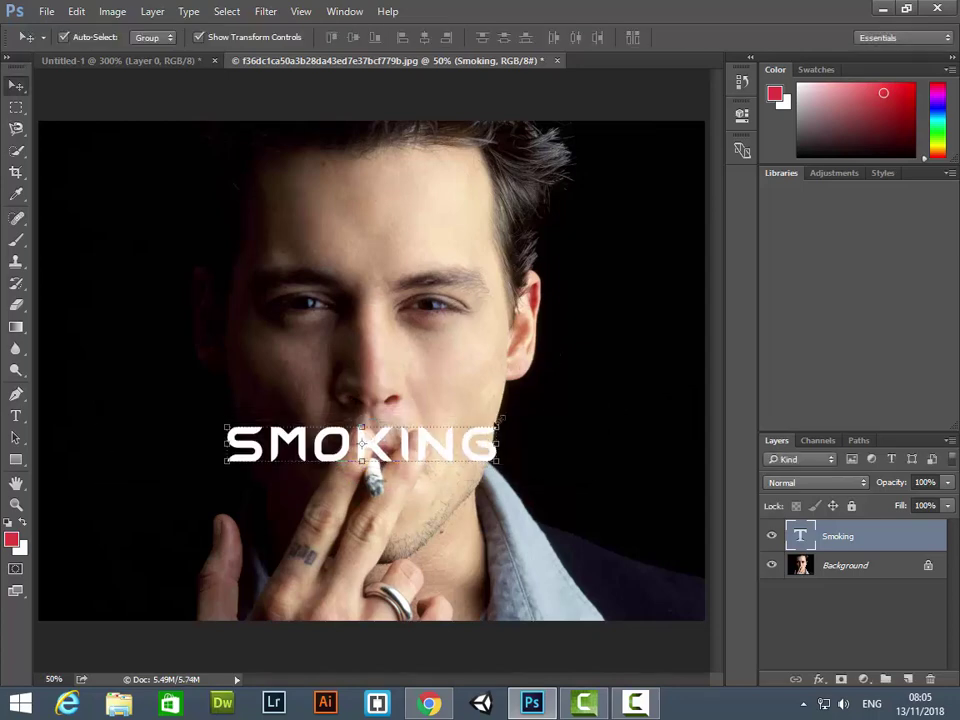
{"action": "key", "text": "ctrl+plus"}
{"action": "left_click_drag", "start_coordinate": [489, 407], "coordinate": [662, 358]}
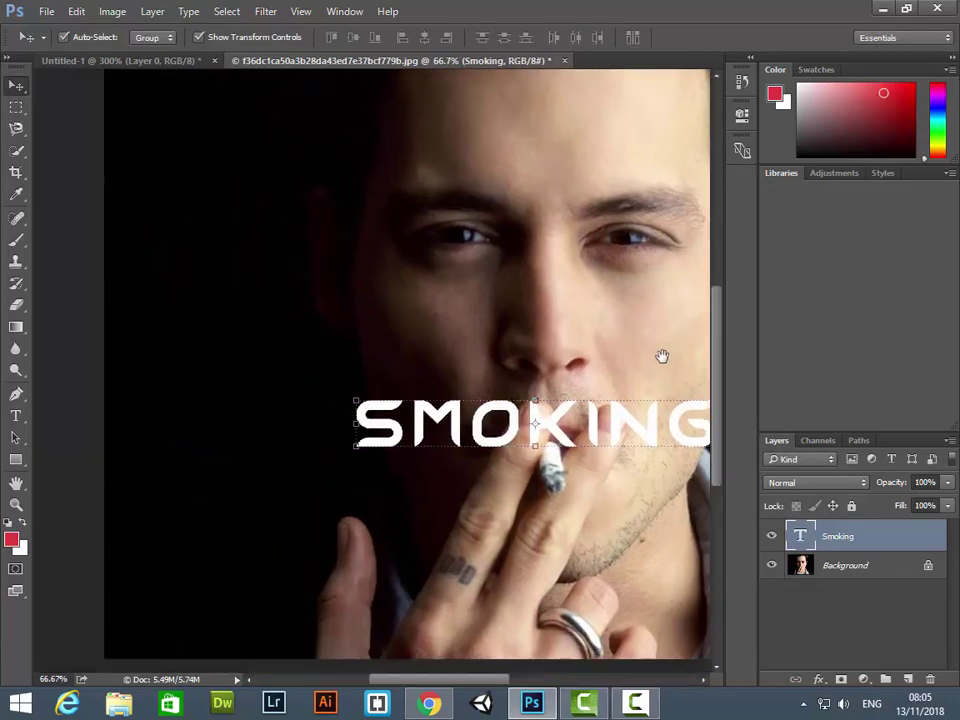
Move SMOKING to the dark lower-left beside the hand and shrink it to about 74%.
{"action": "left_click_drag", "start_coordinate": [501, 420], "coordinate": [293, 483]}
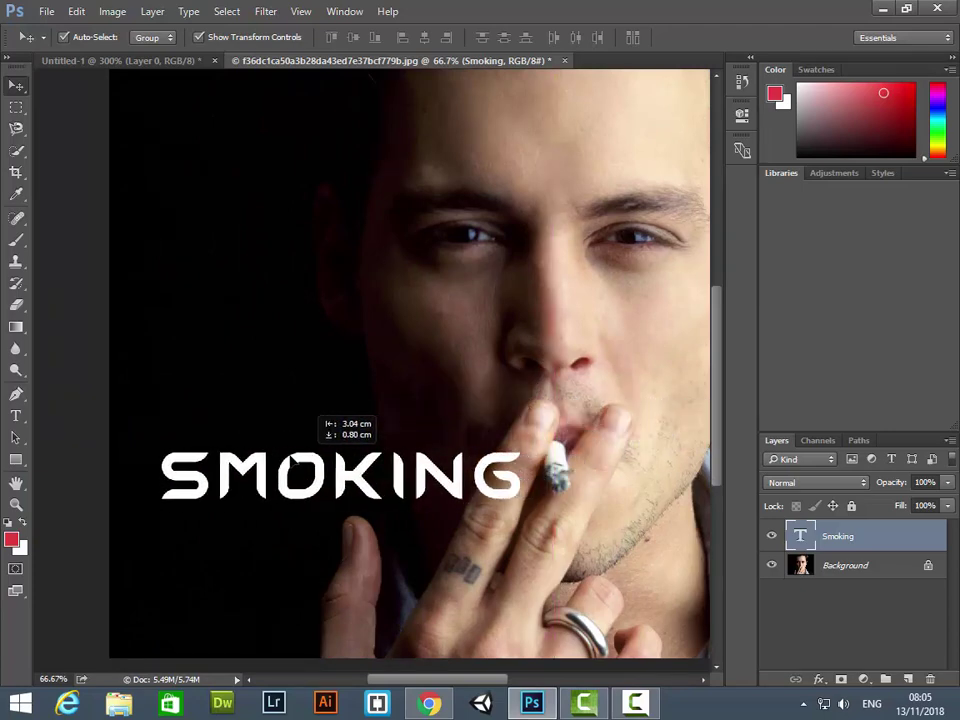
{"action": "mouse_move", "coordinate": [512, 458]}
{"action": "left_mouse_down"}
{"action": "mouse_move", "coordinate": [476, 441]}
{"action": "mouse_move", "coordinate": [422, 440]}
{"action": "mouse_move", "coordinate": [405, 452]}
{"action": "left_mouse_up"}
{"action": "key", "text": "Return"}
{"action": "left_click", "coordinate": [390, 362]}
{"action": "key", "text": "ctrl+minus"}
{"action": "key", "text": "ctrl+minus"}
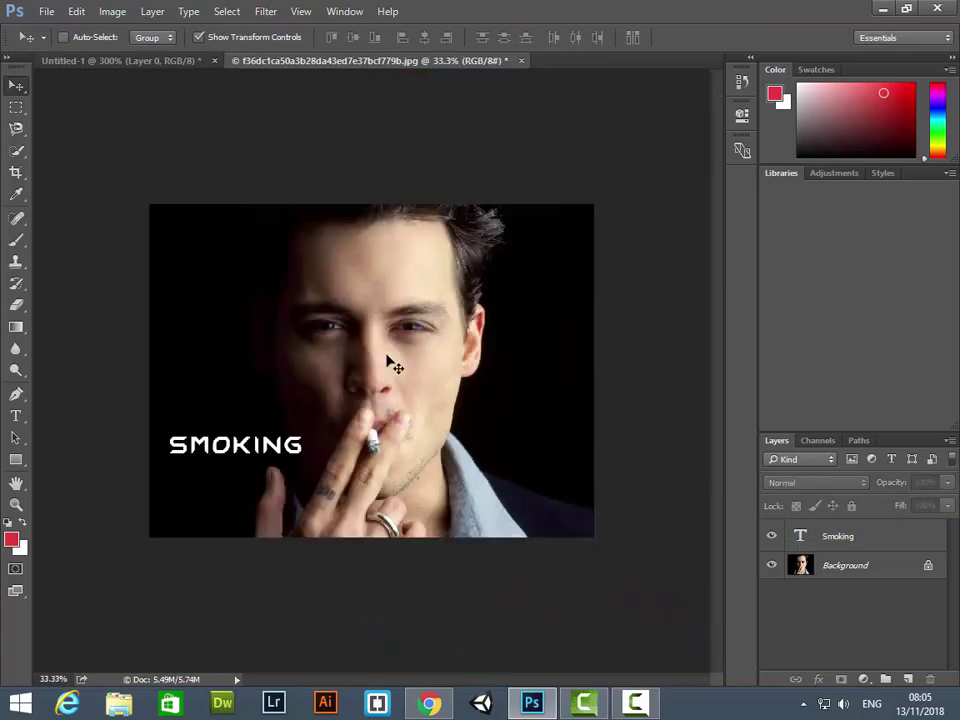
{"action": "key", "text": "ctrl+minus"}
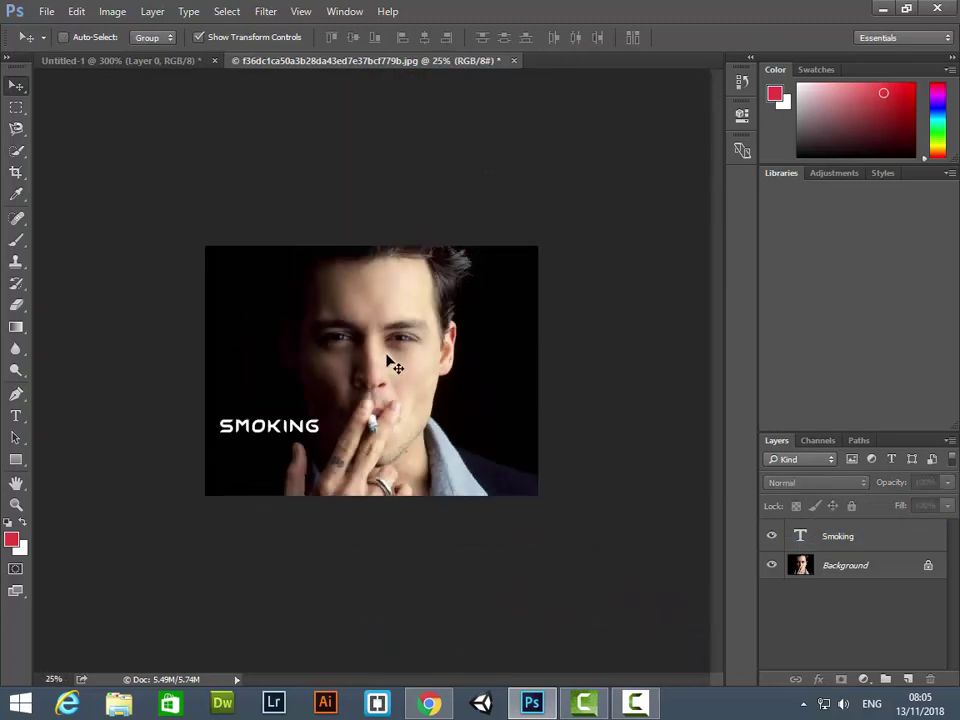
{"action": "key", "text": "ctrl+plus"}
{"action": "key", "text": "ctrl+plus"}
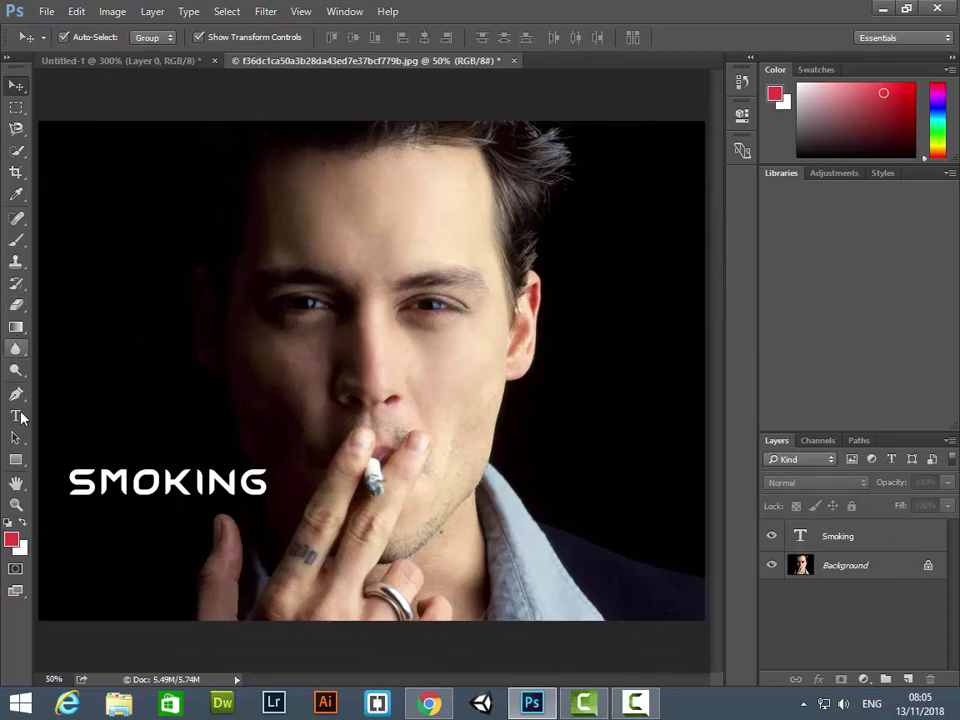
{"action": "key", "text": "t"}
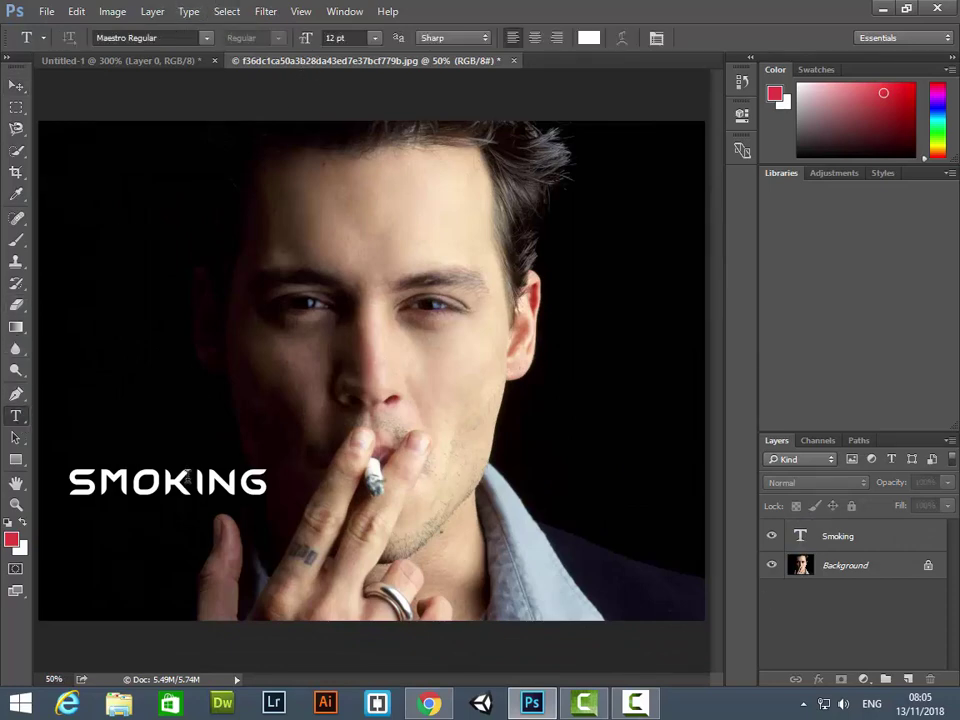
Select the SMOKING letters, scrub the font size smaller, and commit the edit.
{"action": "left_click_drag", "start_coordinate": [232, 482], "coordinate": [66, 482]}
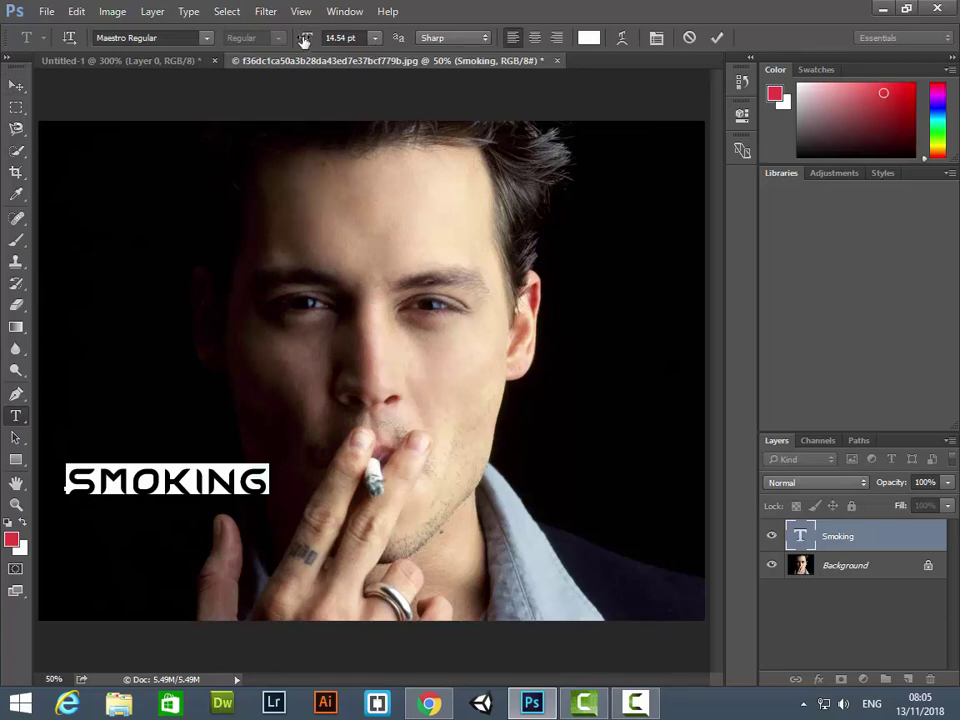
{"action": "left_click_drag", "start_coordinate": [305, 40], "coordinate": [330, 40]}
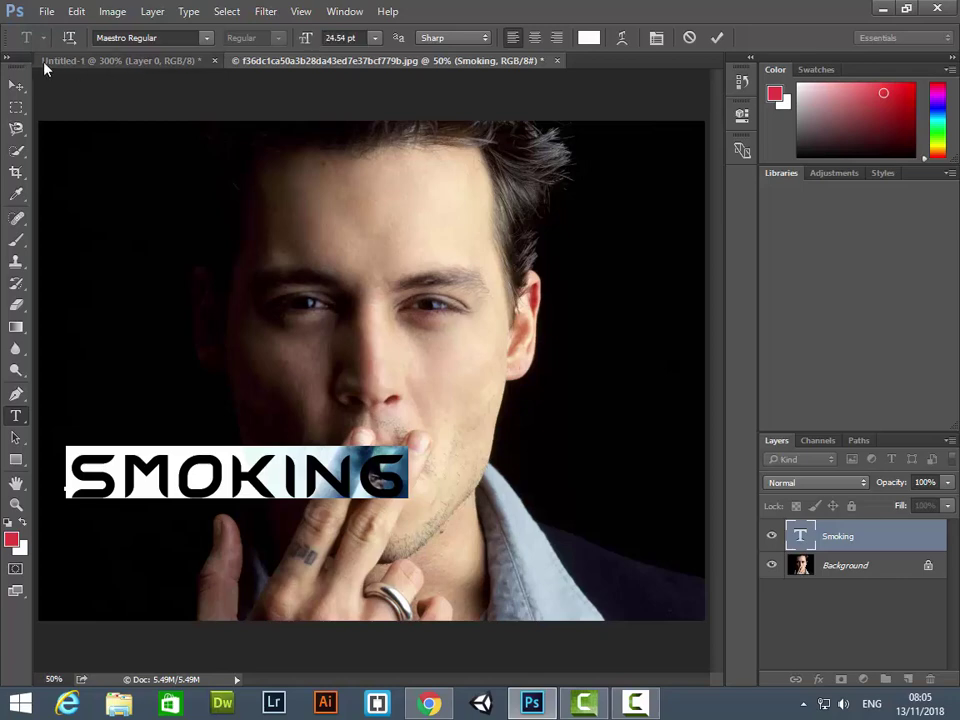
{"action": "left_click", "coordinate": [16, 85]}
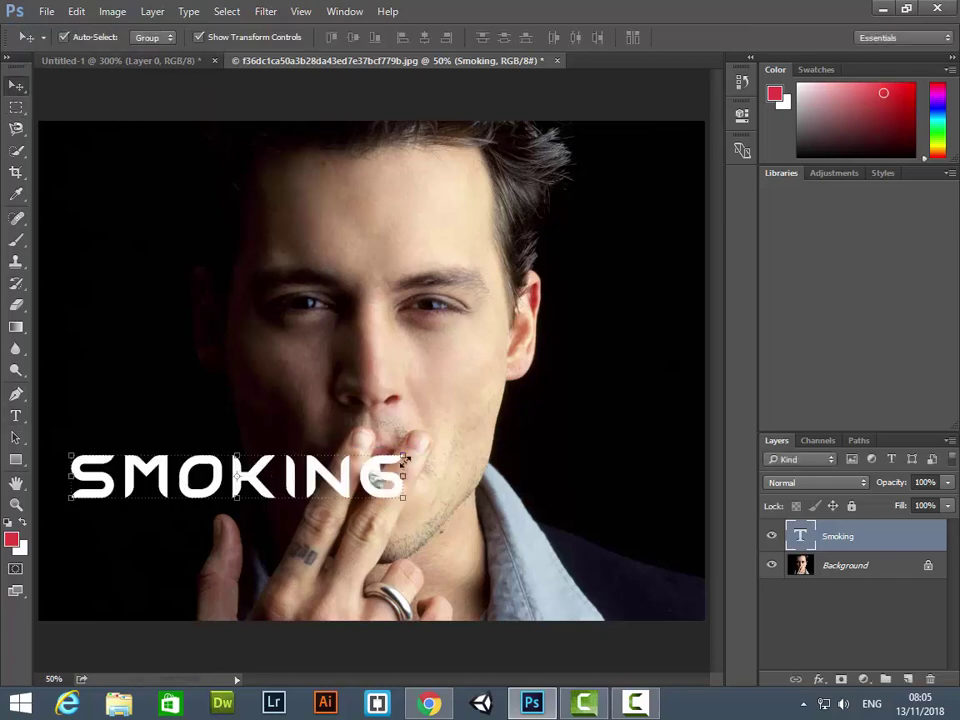
Try Free Transform stretches that make SMOKING larger and taller, applying the stretch.
{"action": "key", "text": "ctrl+t"}
{"action": "left_click_drag", "start_coordinate": [415, 455], "coordinate": [495, 396]}
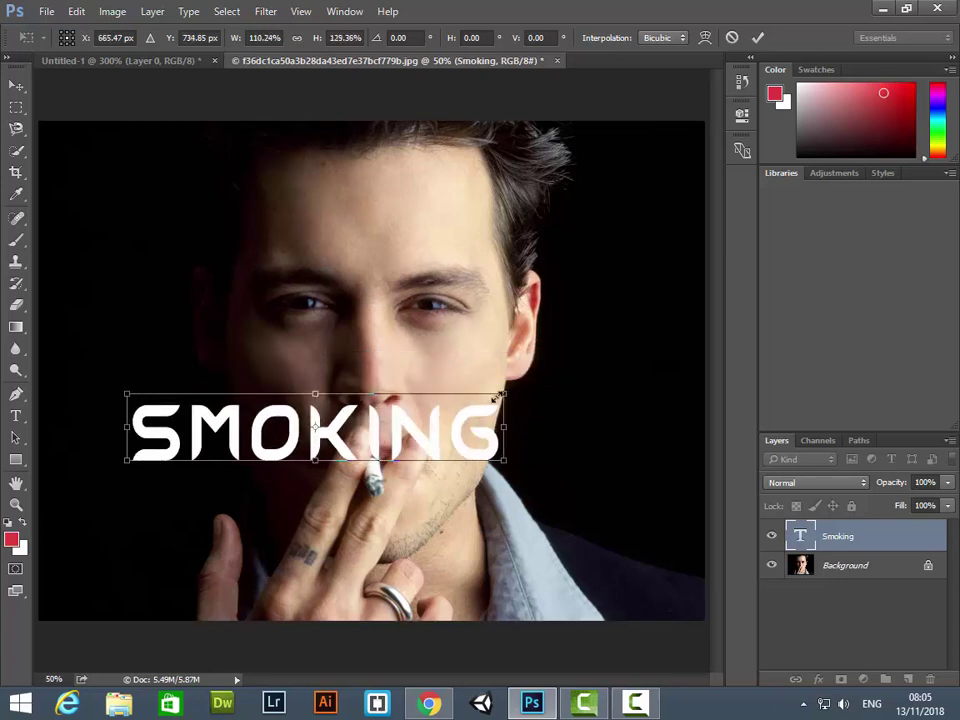
{"action": "key", "text": "Escape"}
{"action": "key", "text": "ctrl+t"}
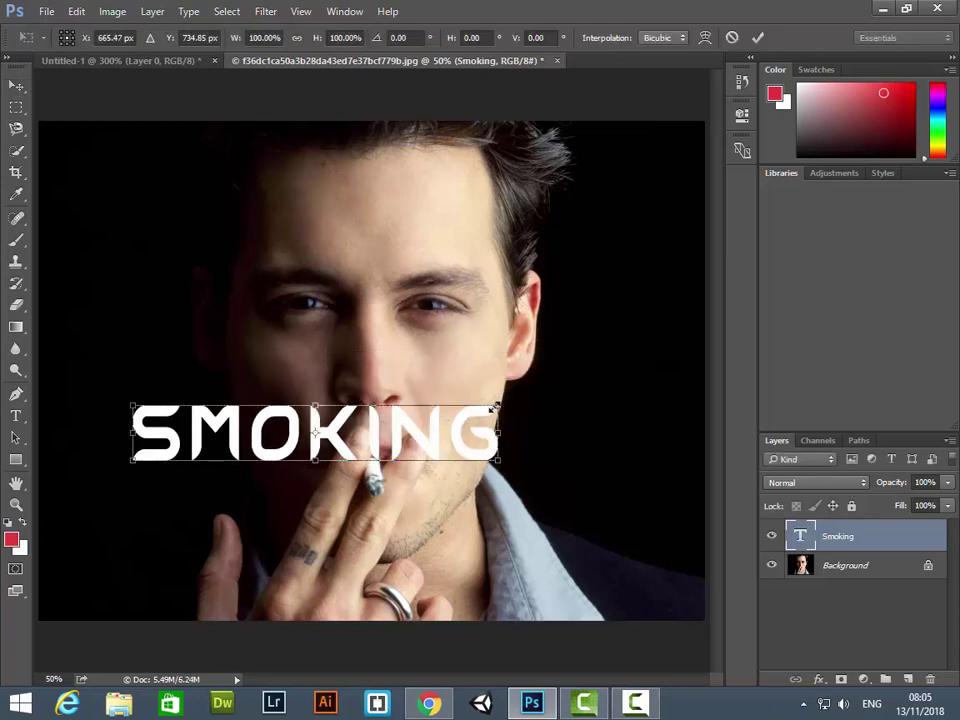
{"action": "left_click_drag", "start_coordinate": [494, 407], "coordinate": [505, 409]}
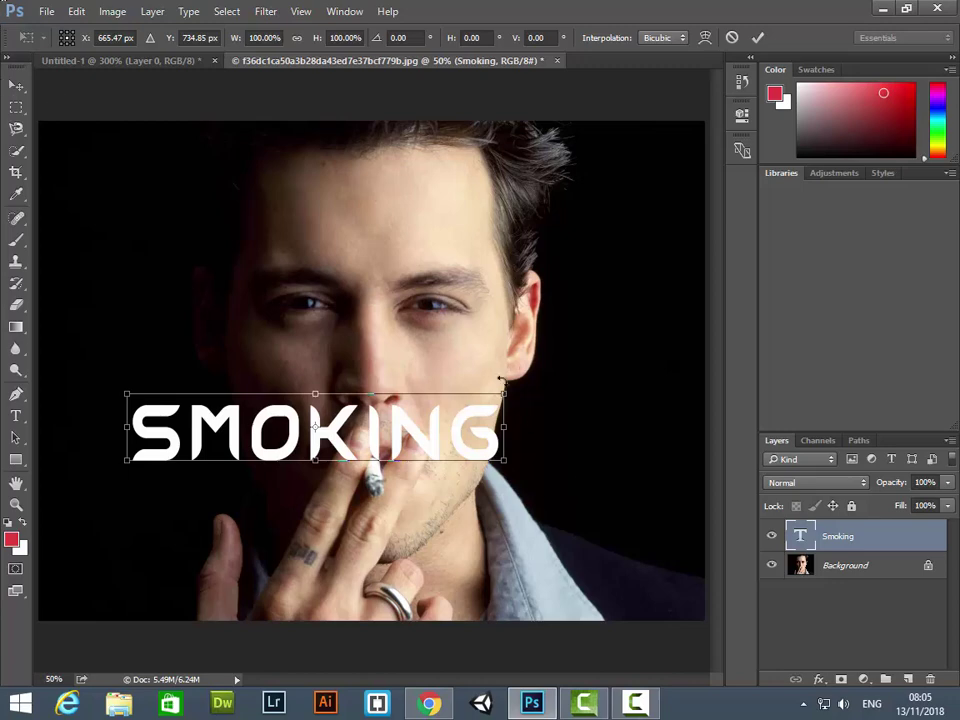
{"action": "mouse_move", "coordinate": [508, 389]}
{"action": "left_mouse_down"}
{"action": "mouse_move", "coordinate": [559, 217]}
{"action": "mouse_move", "coordinate": [480, 340]}
{"action": "mouse_move", "coordinate": [473, 380]}
{"action": "left_mouse_up"}
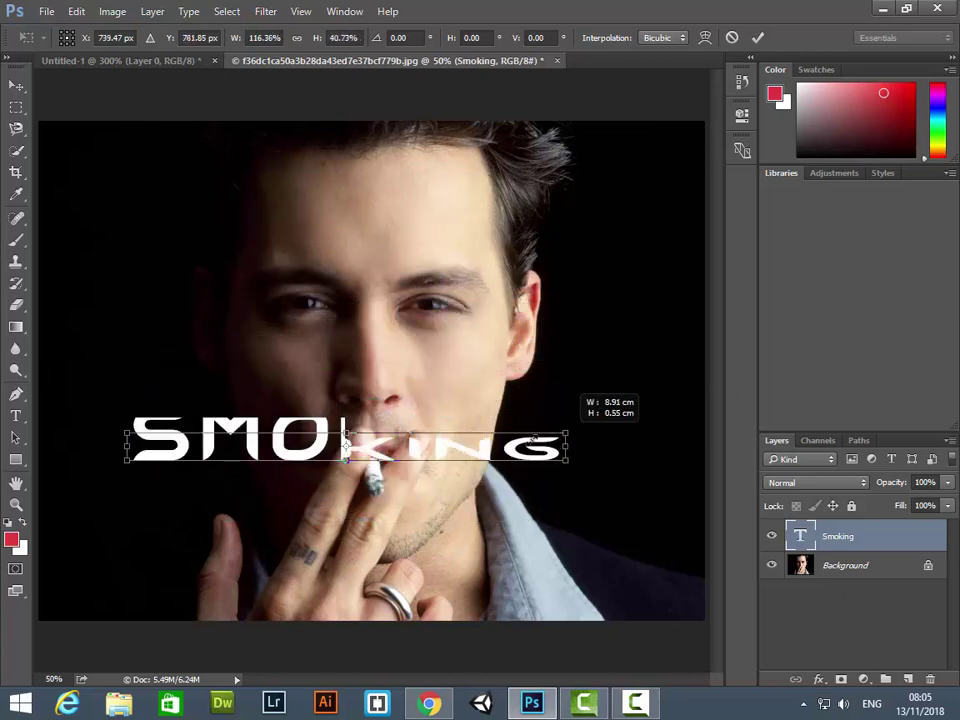
{"action": "key", "text": "Return"}
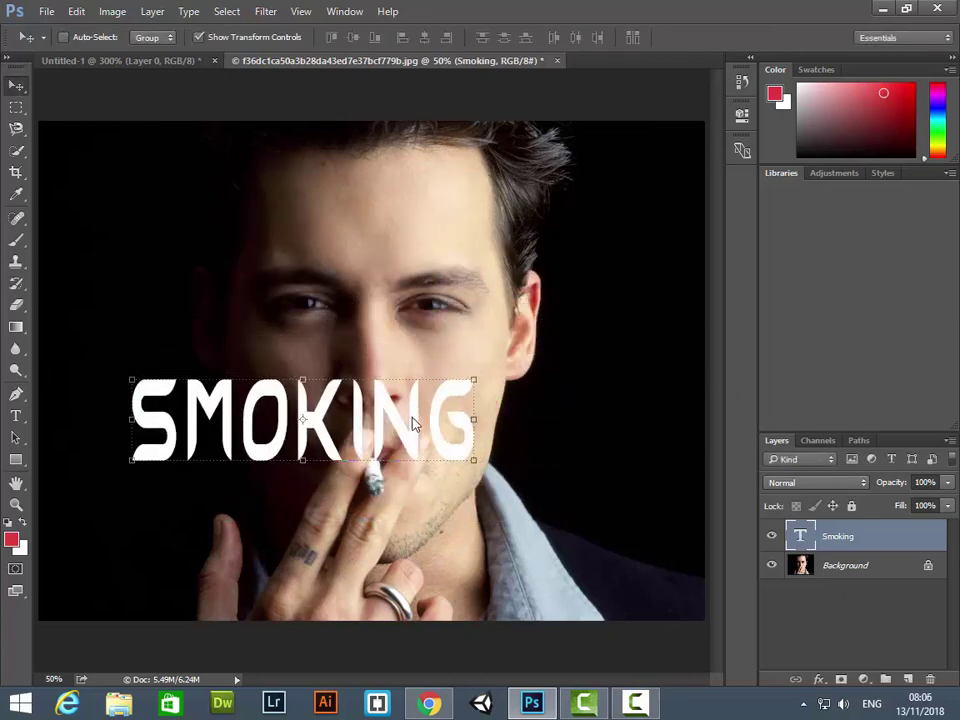
Undo the stretch and rescale SMOKING to about 82%, left of the hand.
{"action": "key", "text": "ctrl+alt+z"}
{"action": "key", "text": "ctrl+alt+z"}
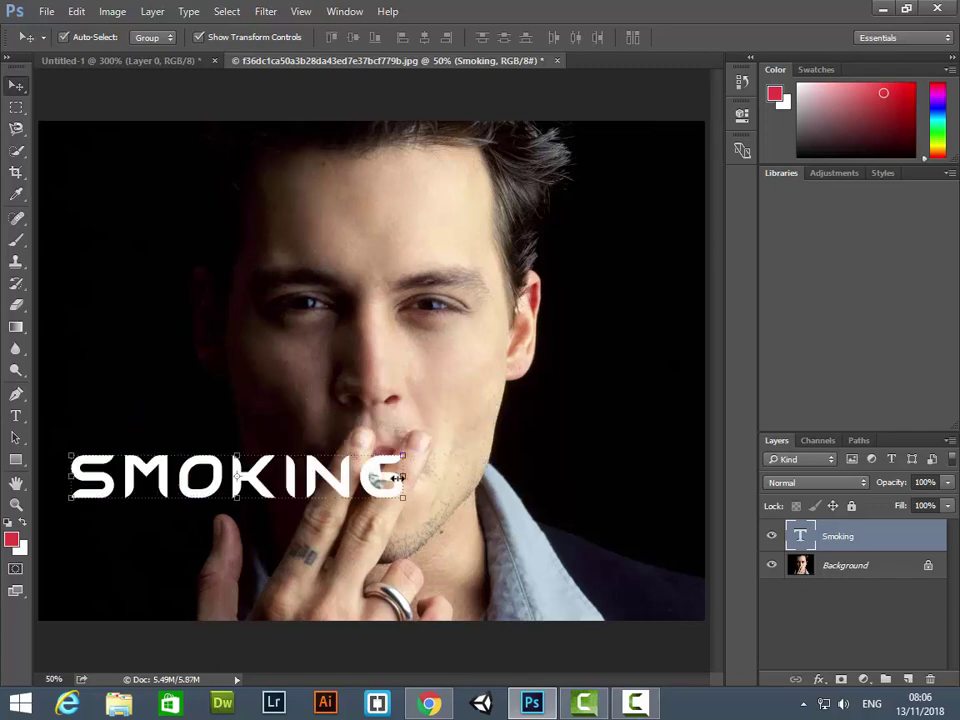
{"action": "key", "text": "ctrl+alt+z"}
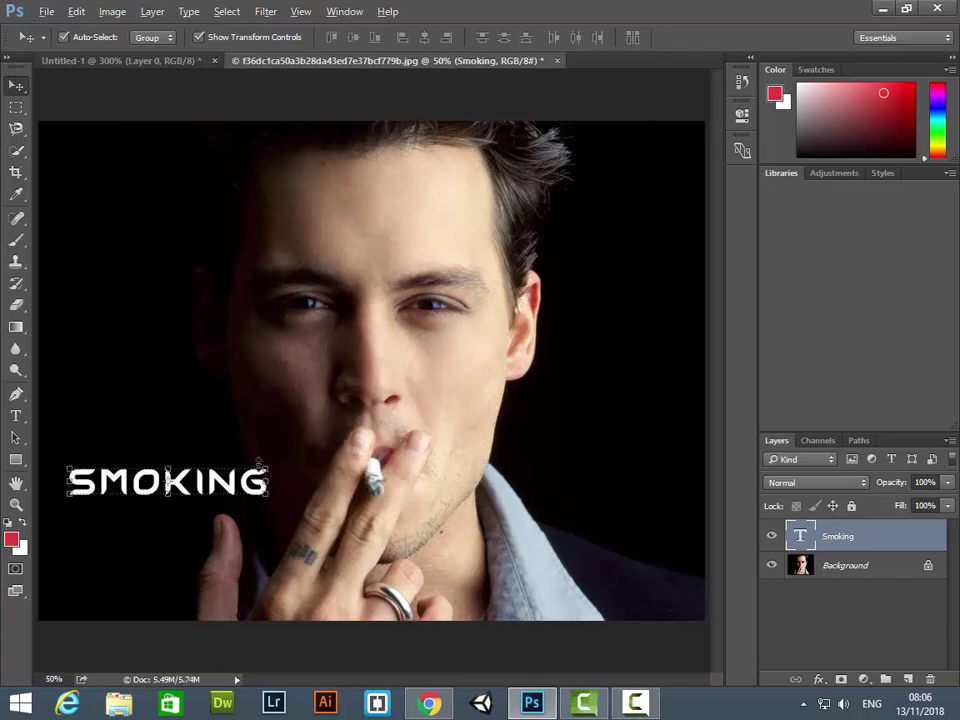
{"action": "mouse_move", "coordinate": [268, 466]}
{"action": "left_mouse_down"}
{"action": "mouse_move", "coordinate": [476, 440]}
{"action": "mouse_move", "coordinate": [422, 450]}
{"action": "left_mouse_up"}
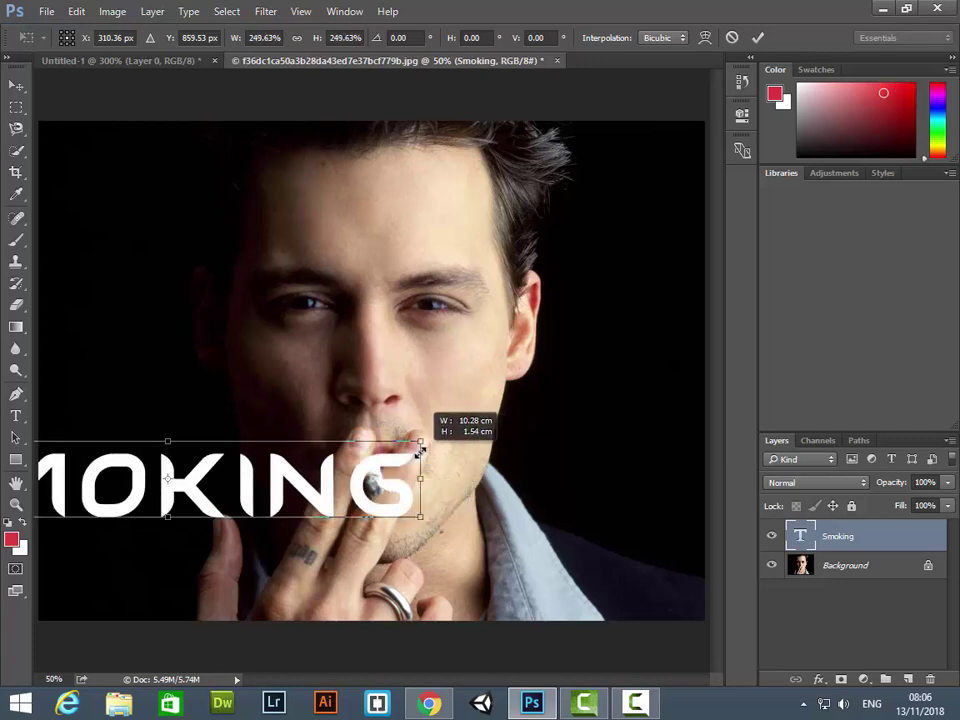
{"action": "mouse_move", "coordinate": [420, 450]}
{"action": "left_mouse_down"}
{"action": "mouse_move", "coordinate": [236, 481]}
{"action": "mouse_move", "coordinate": [251, 466]}
{"action": "left_mouse_up"}
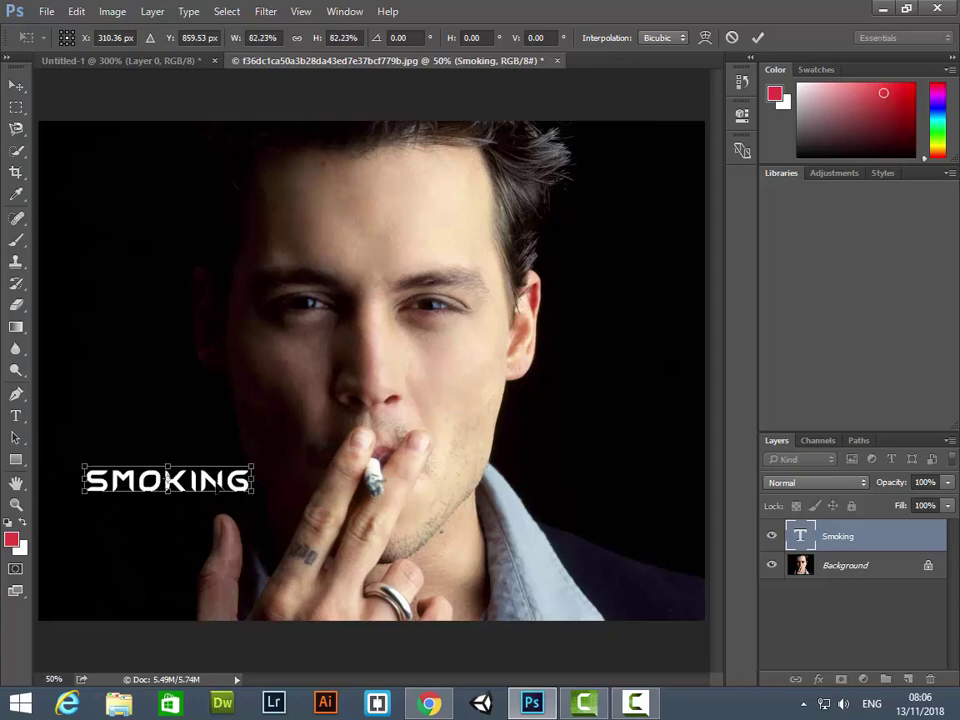
{"action": "key", "text": "Return"}
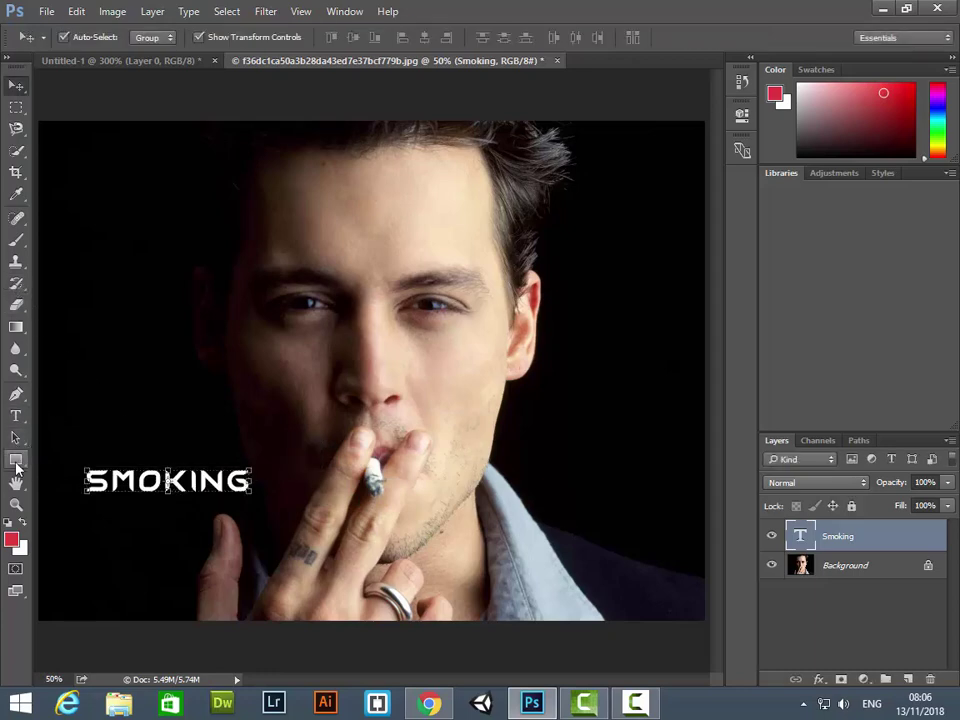
{"action": "left_click", "coordinate": [17, 461]}
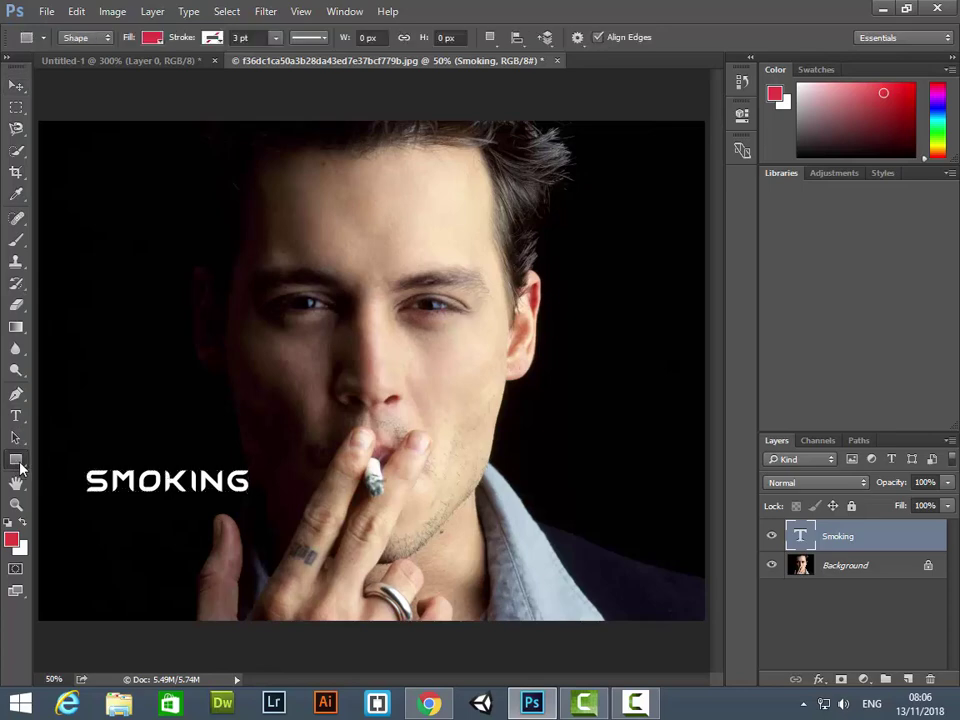
{"action": "right_click", "coordinate": [19, 464]}
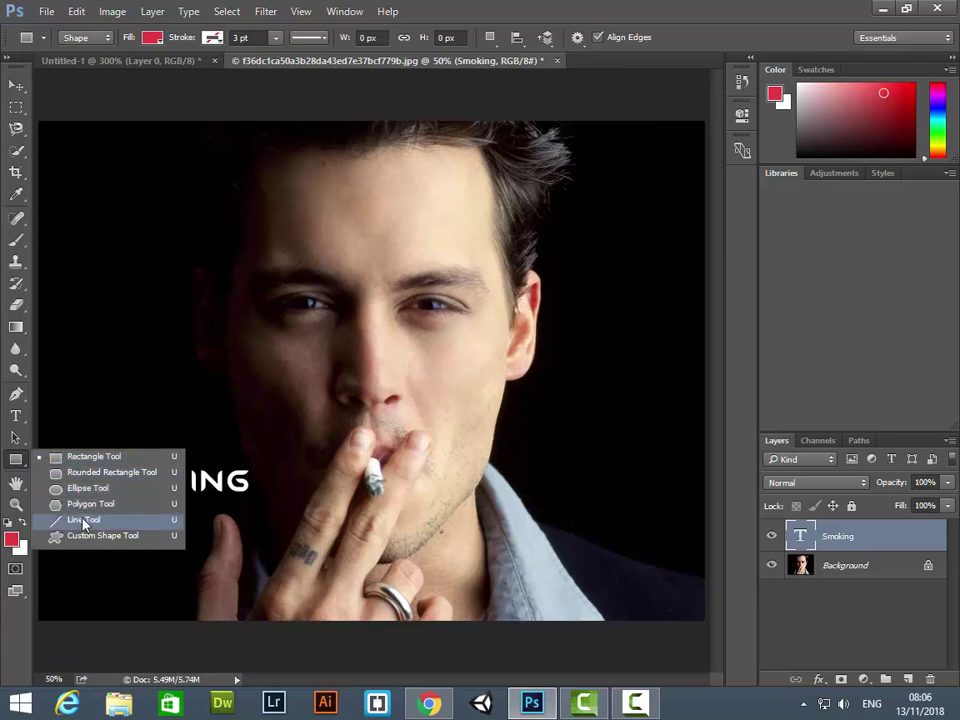
{"action": "left_click", "coordinate": [105, 472]}
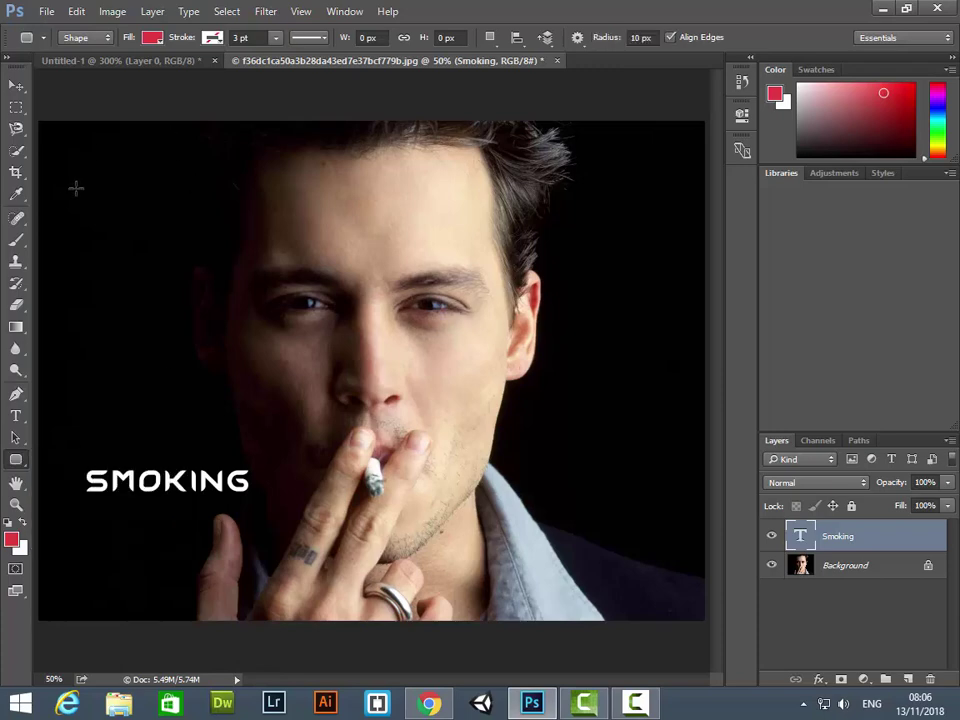
{"action": "left_click_drag", "start_coordinate": [65, 189], "coordinate": [266, 314]}
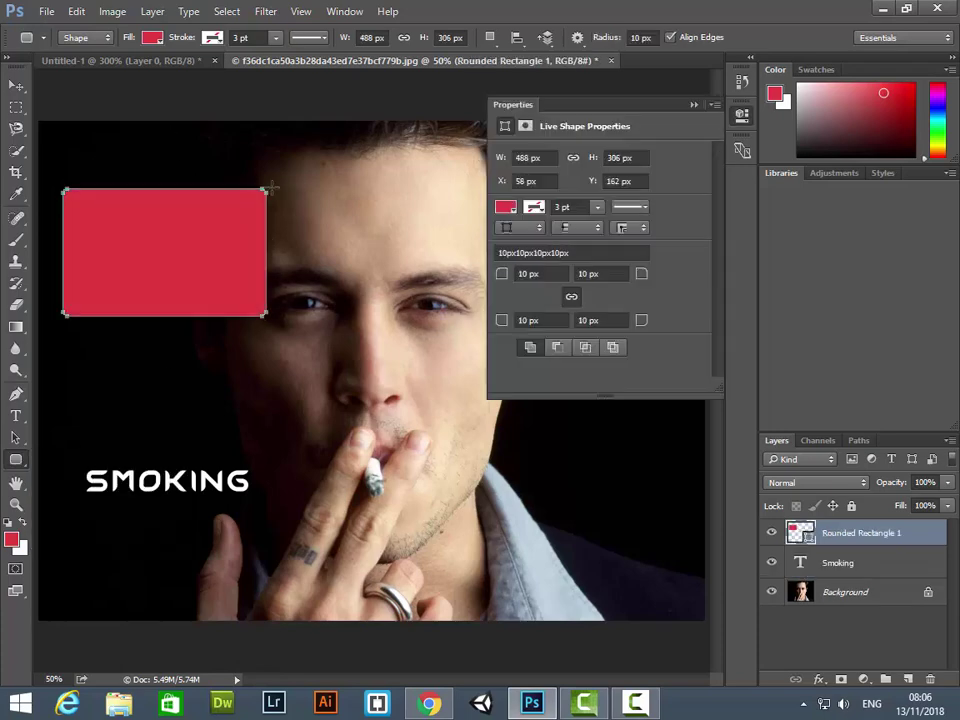
{"action": "left_click", "coordinate": [9, 89]}
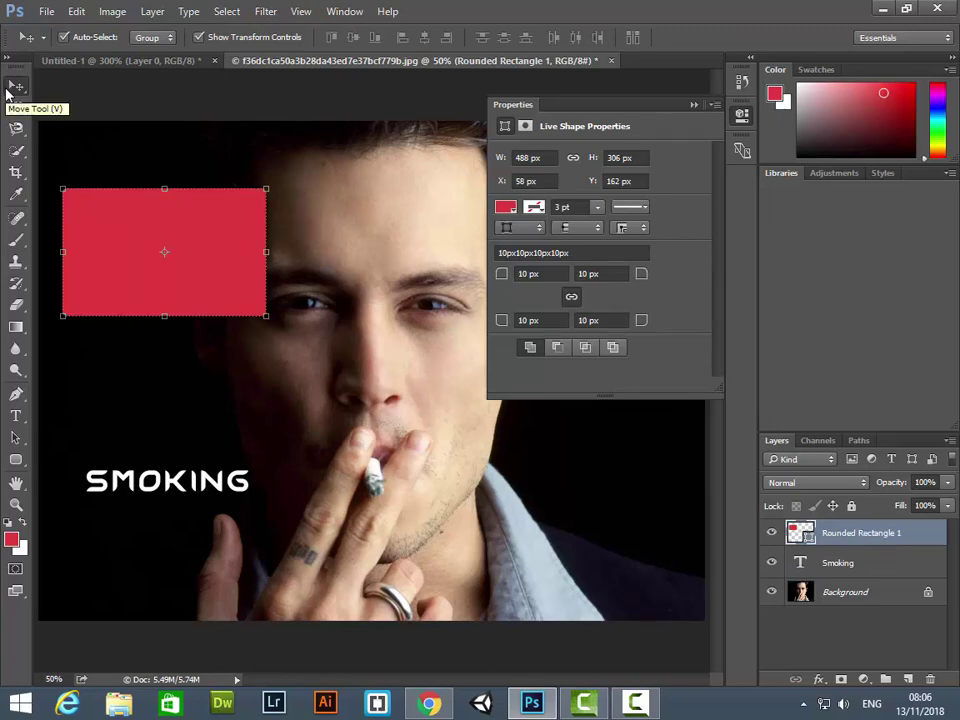
{"action": "key", "text": "ctrl+plus"}
{"action": "key", "text": "ctrl+plus"}
{"action": "key", "text": "ctrl+plus"}
{"action": "key", "text": "ctrl+plus"}
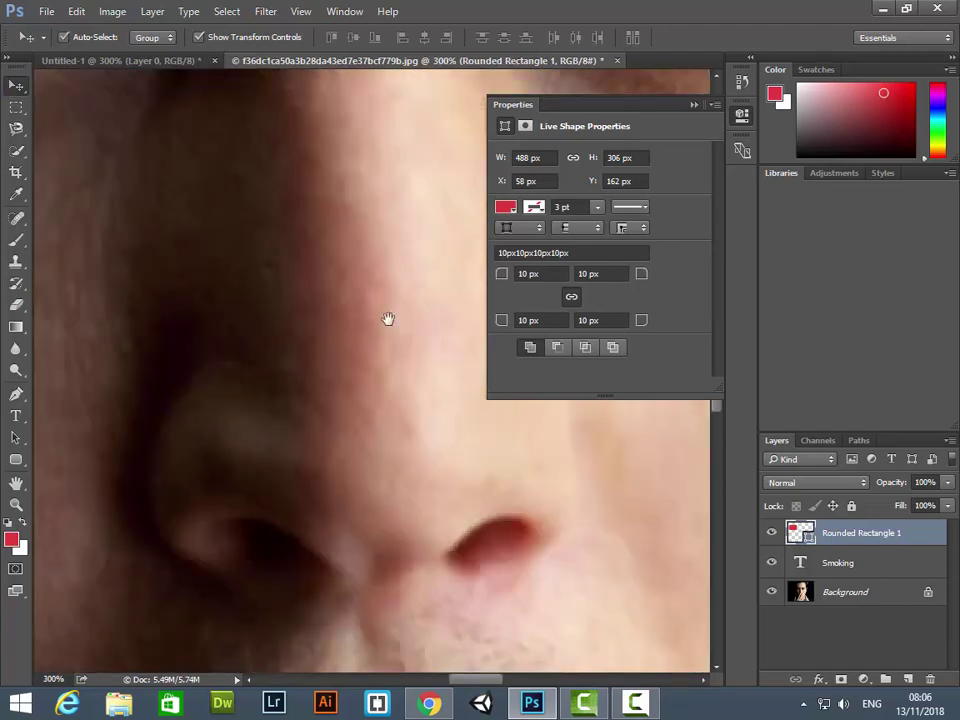
{"action": "left_click_drag", "start_coordinate": [388, 318], "coordinate": [485, 517]}
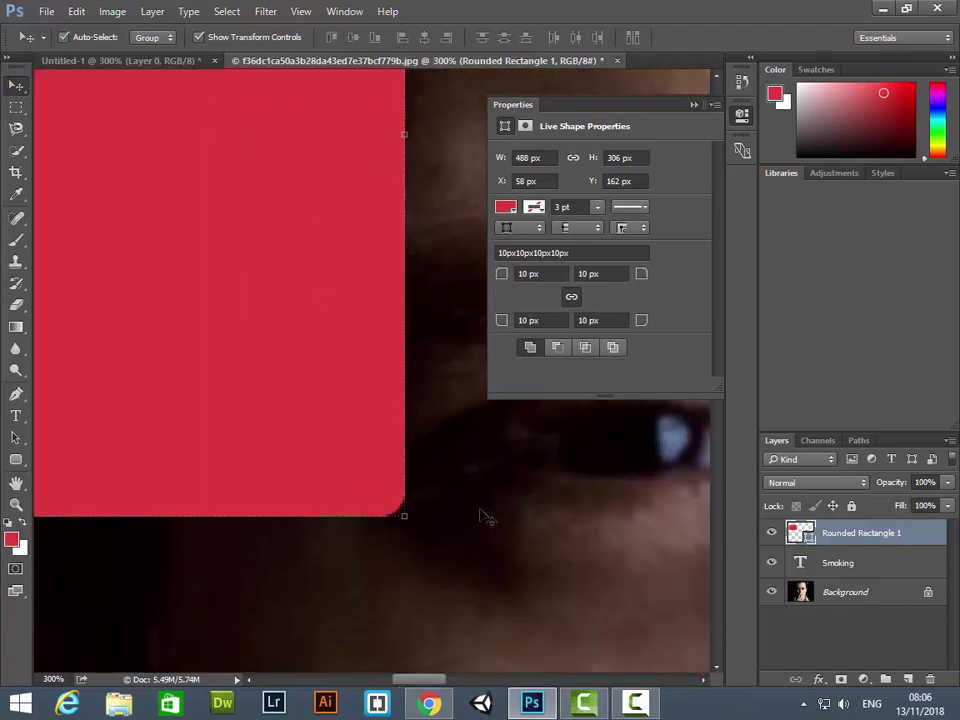
{"action": "left_click", "coordinate": [424, 428]}
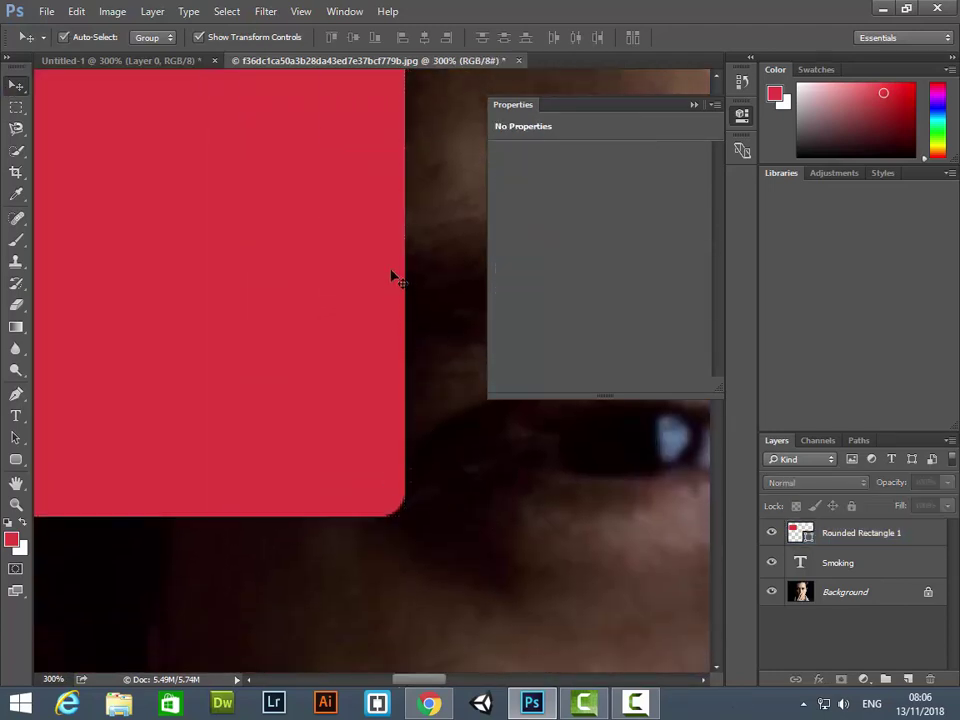
{"action": "right_click", "coordinate": [15, 459]}
{"action": "left_click", "coordinate": [77, 461]}
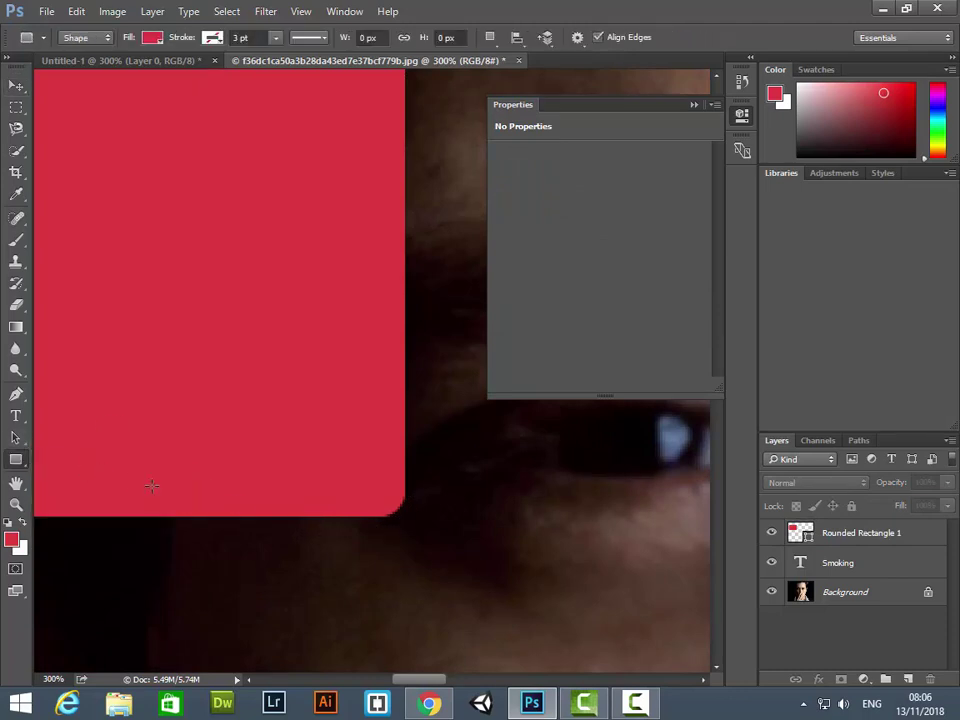
{"action": "left_click_drag", "start_coordinate": [122, 477], "coordinate": [403, 602]}
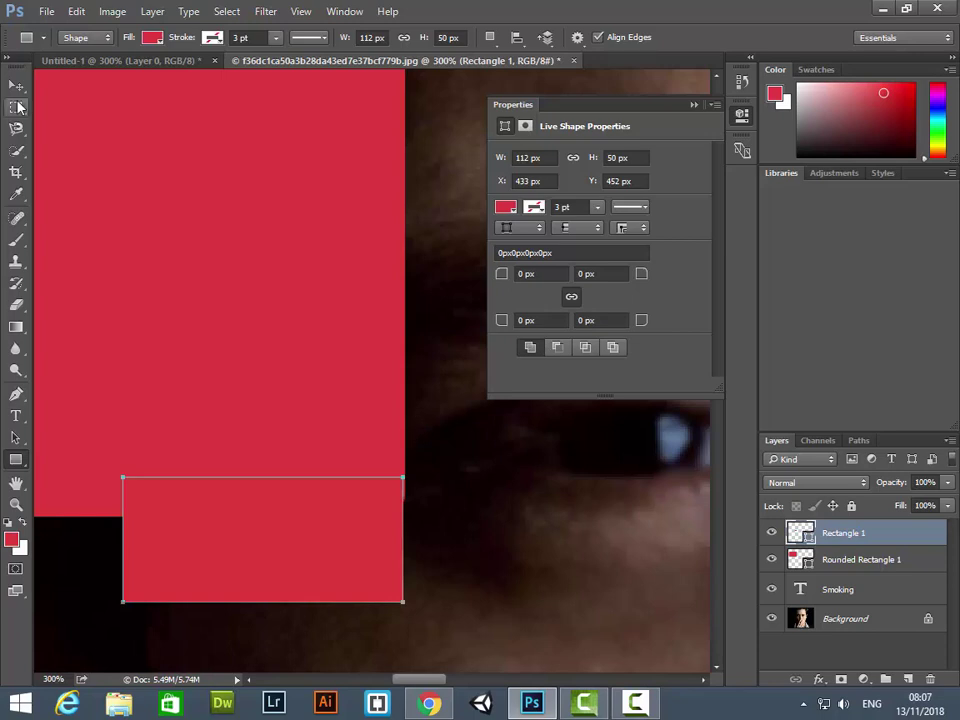
{"action": "left_click", "coordinate": [15, 85]}
{"action": "mouse_move", "coordinate": [337, 541]}
{"action": "left_mouse_down"}
{"action": "mouse_move", "coordinate": [654, 561]}
{"action": "mouse_move", "coordinate": [658, 571]}
{"action": "left_mouse_up"}
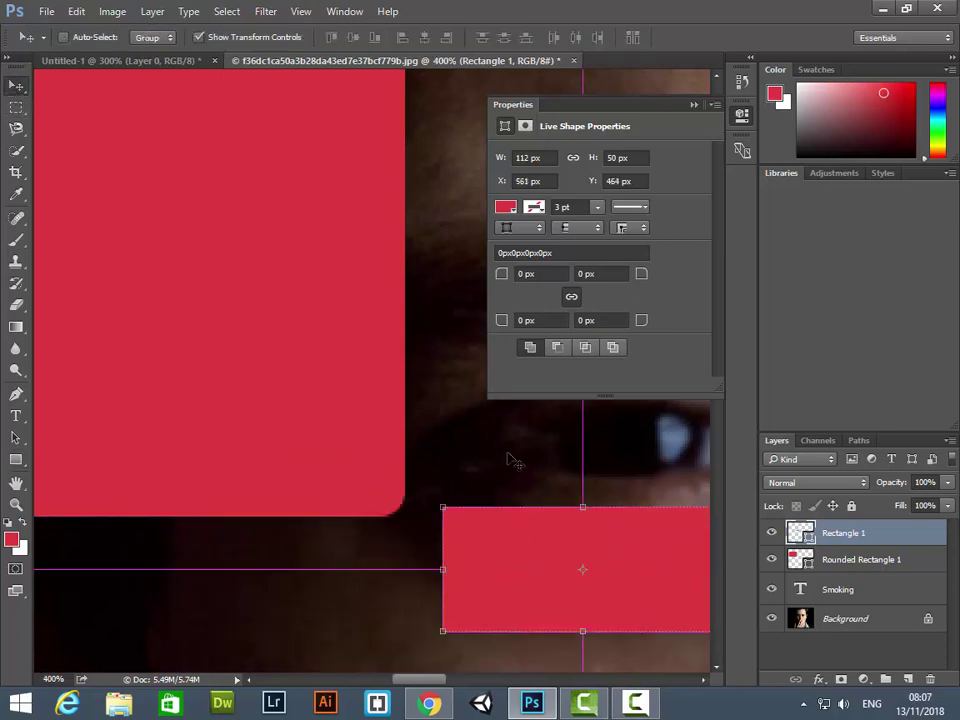
{"action": "key", "text": "ctrl+plus"}
{"action": "key", "text": "ctrl+plus"}
{"action": "mouse_move", "coordinate": [492, 482]}
{"action": "left_mouse_down"}
{"action": "mouse_move", "coordinate": [288, 263]}
{"action": "mouse_move", "coordinate": [282, 223]}
{"action": "left_mouse_up"}
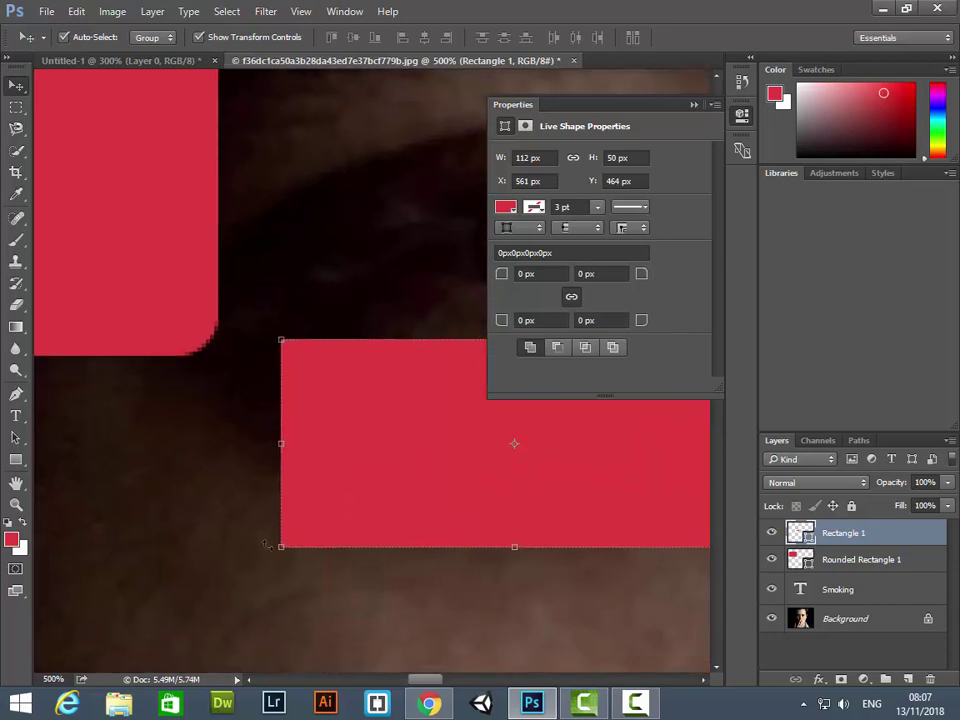
{"action": "left_click_drag", "start_coordinate": [15, 459], "coordinate": [105, 489]}
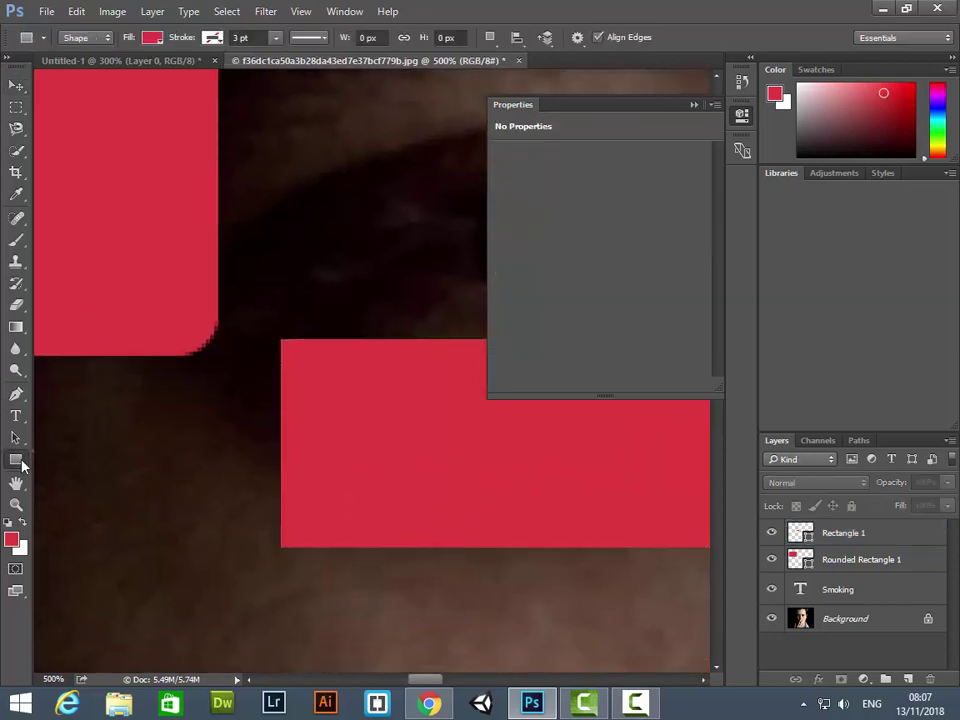
{"action": "left_click_drag", "start_coordinate": [76, 419], "coordinate": [331, 650]}
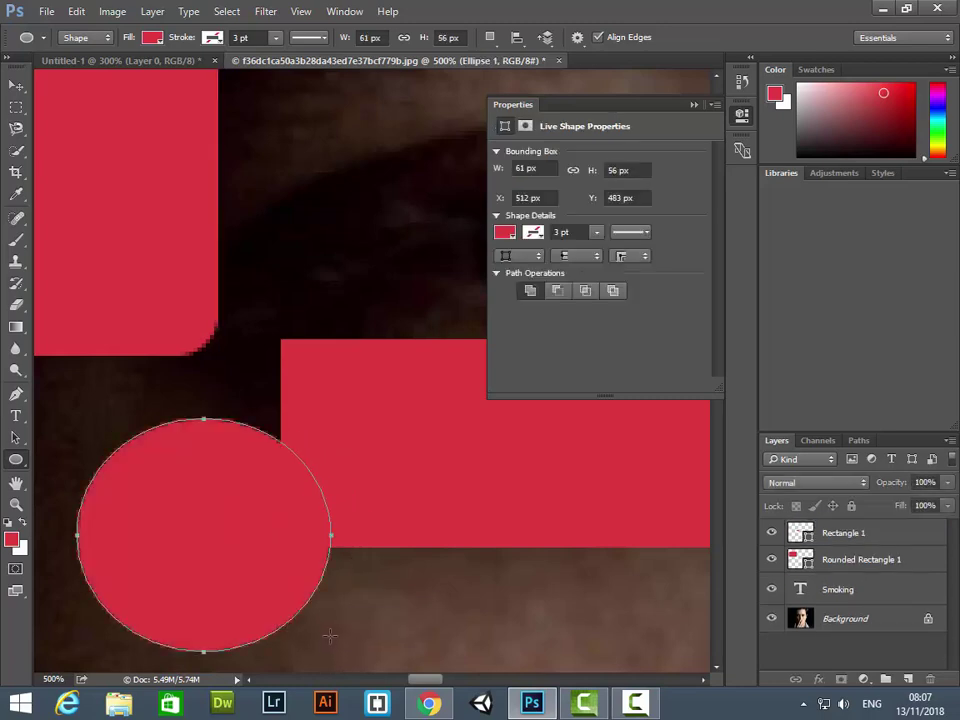
{"action": "key", "text": "ctrl+z"}
{"action": "key", "text": "ctrl+z"}
{"action": "key", "text": "ctrl+z"}
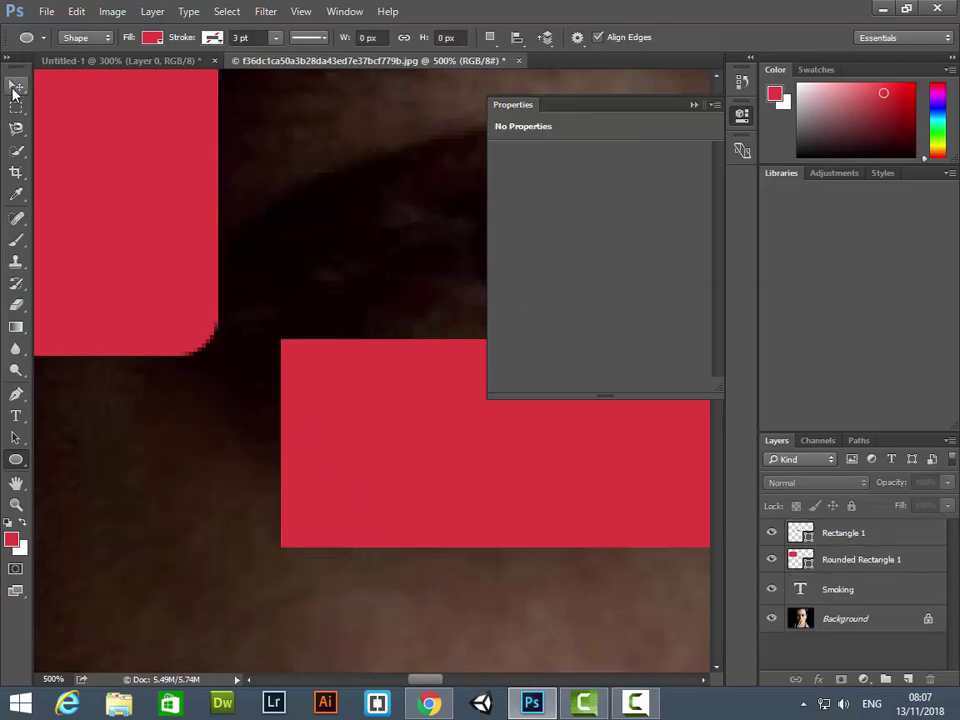
Delete the plain and rounded red rectangle layers, then zoom out.
{"action": "key", "text": "v"}
{"action": "left_click", "coordinate": [320, 384]}
{"action": "key", "text": "Delete"}
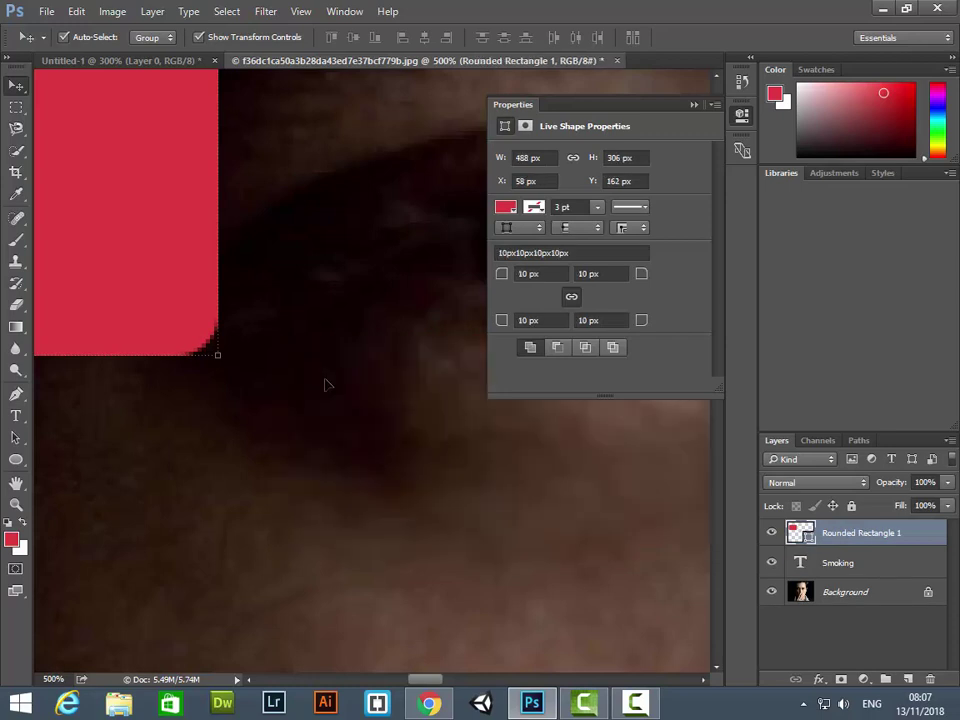
{"action": "key", "text": "Delete"}
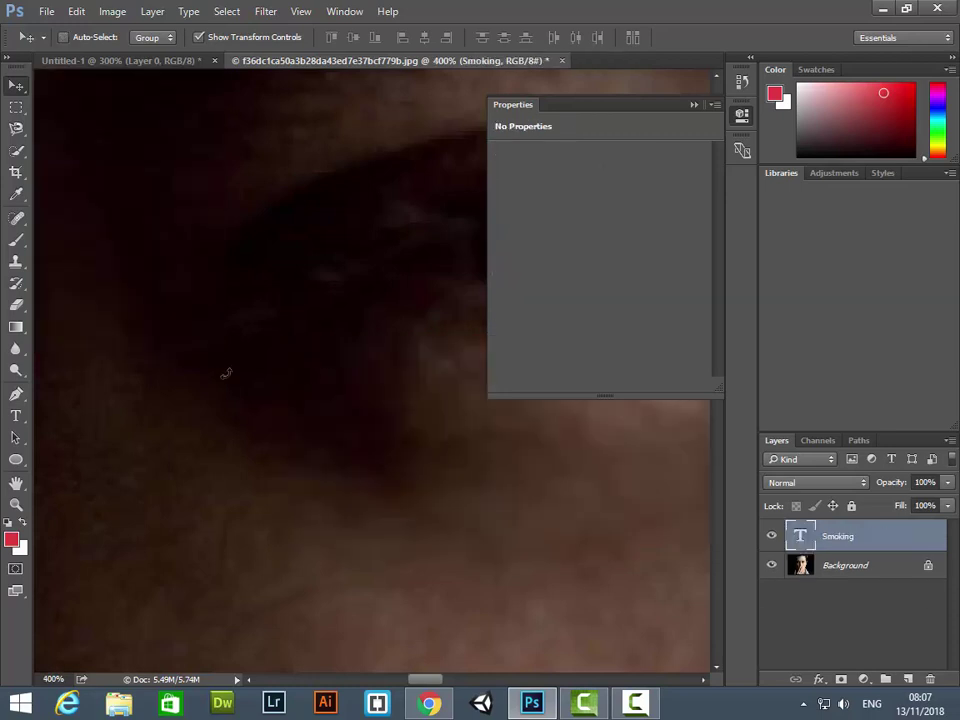
{"action": "key", "text": "ctrl+minus"}
{"action": "key", "text": "ctrl+minus"}
{"action": "key", "text": "ctrl+minus"}
{"action": "key", "text": "ctrl+minus"}
{"action": "key", "text": "ctrl+minus"}
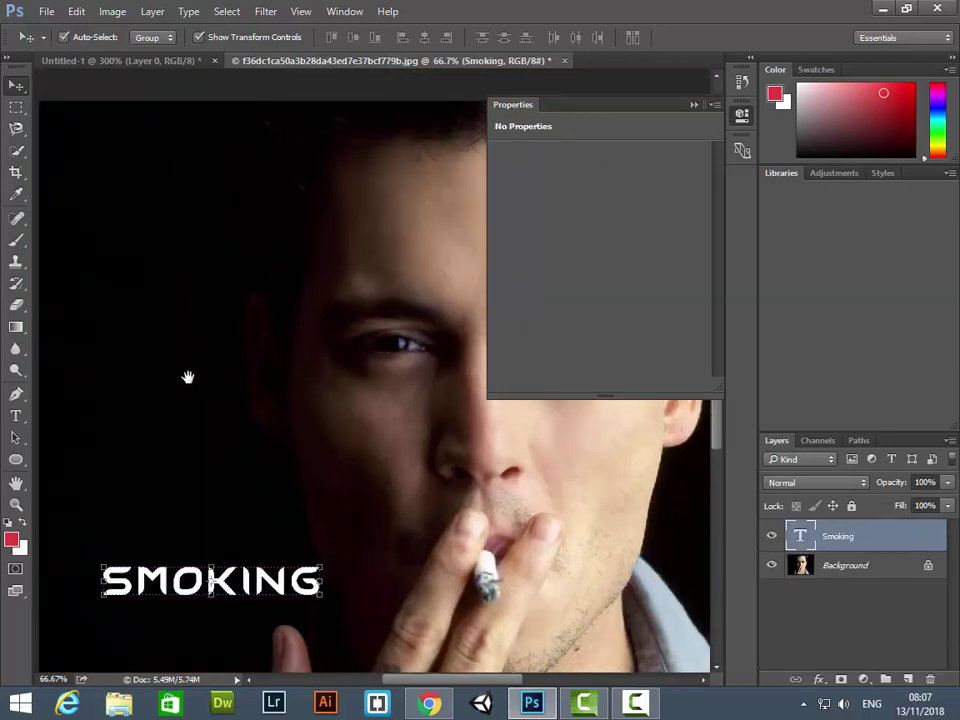
Draw a red 413×416 px circle left of the man's eye and begin resizing it.
{"action": "left_click", "coordinate": [16, 460]}
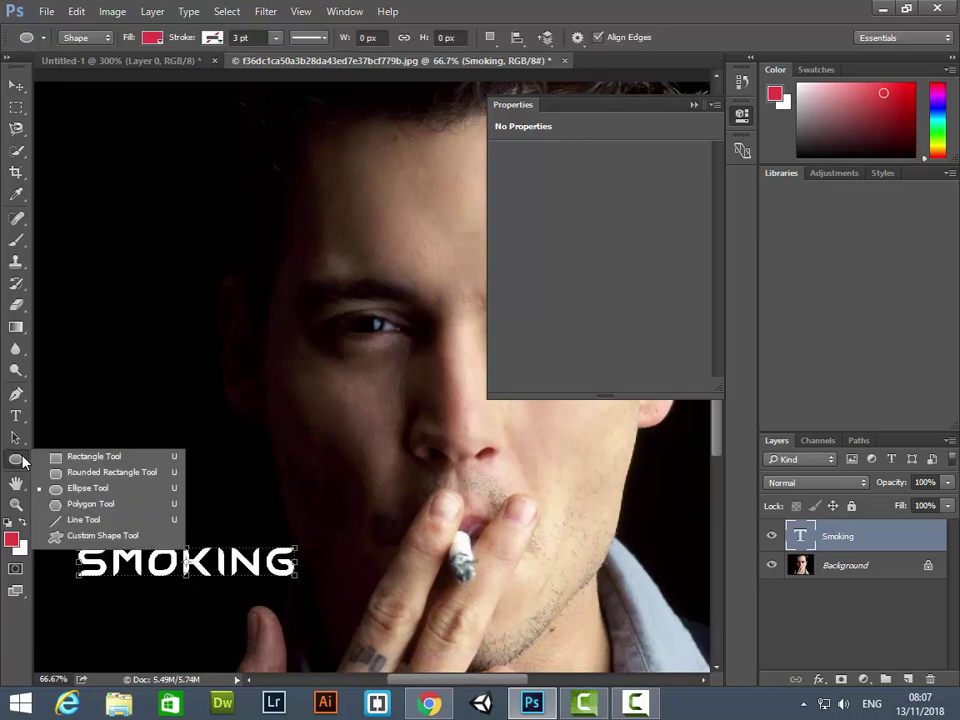
{"action": "left_click", "coordinate": [82, 488]}
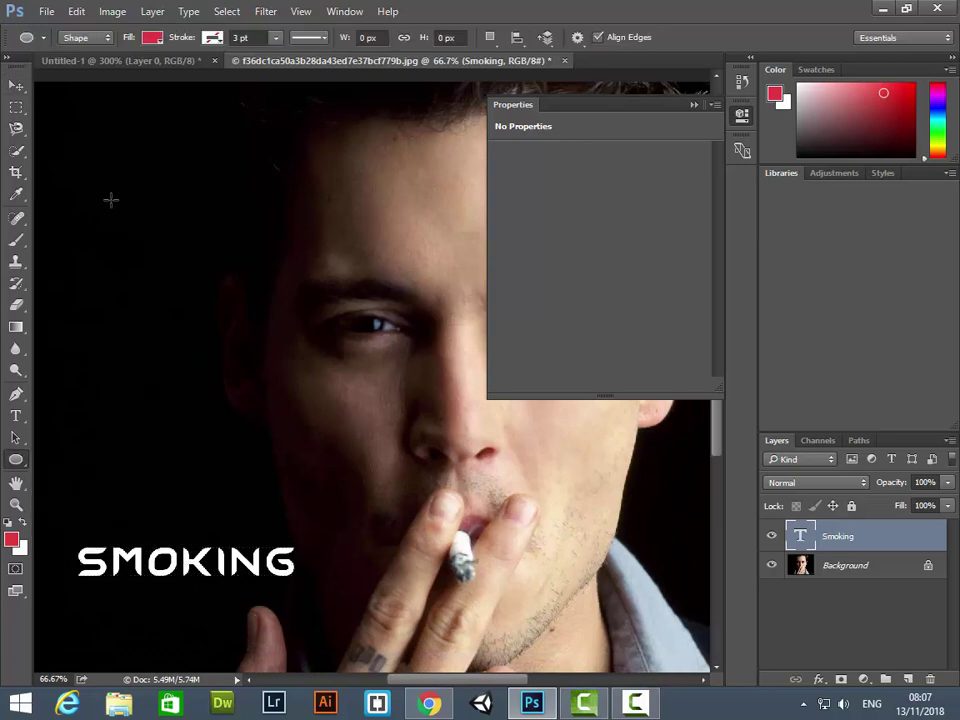
{"action": "left_click", "coordinate": [16, 460]}
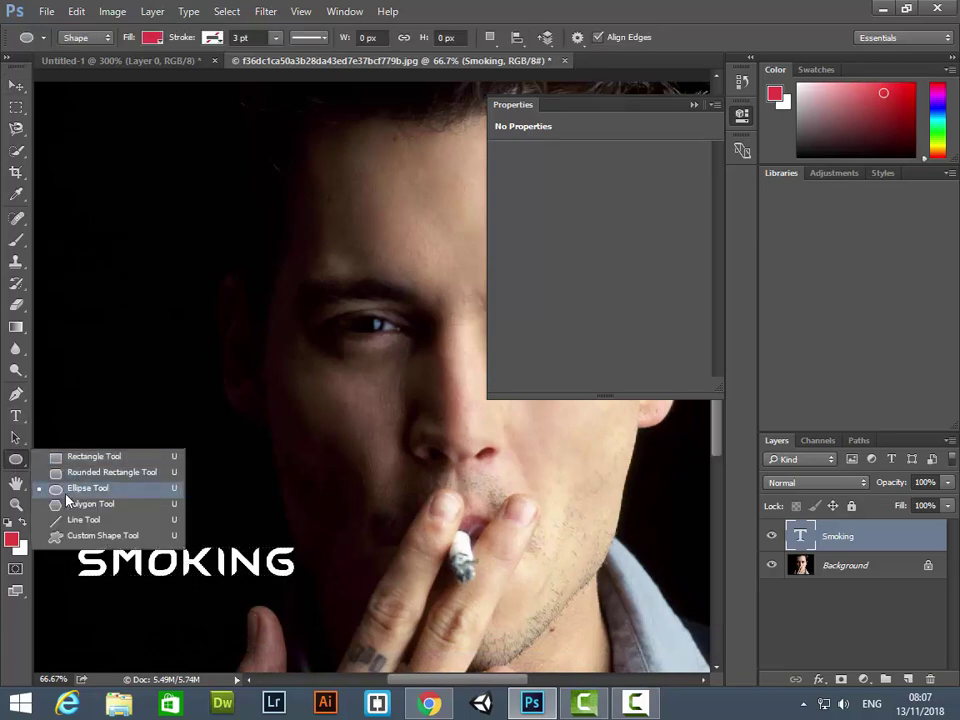
{"action": "left_click", "coordinate": [82, 488]}
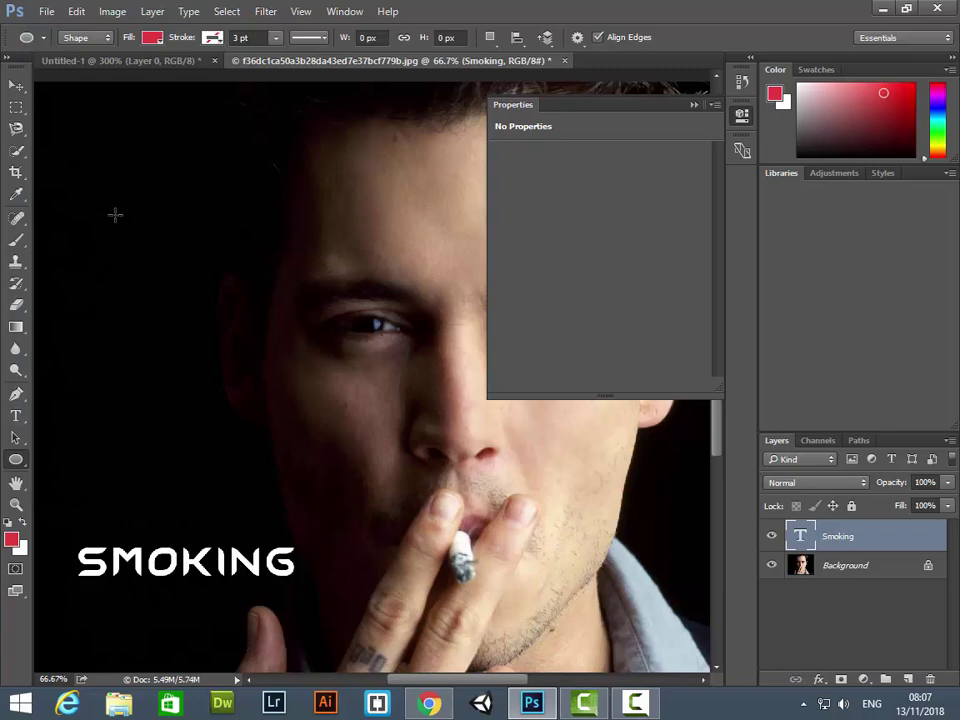
{"action": "left_click_drag", "start_coordinate": [118, 217], "coordinate": [250, 352]}
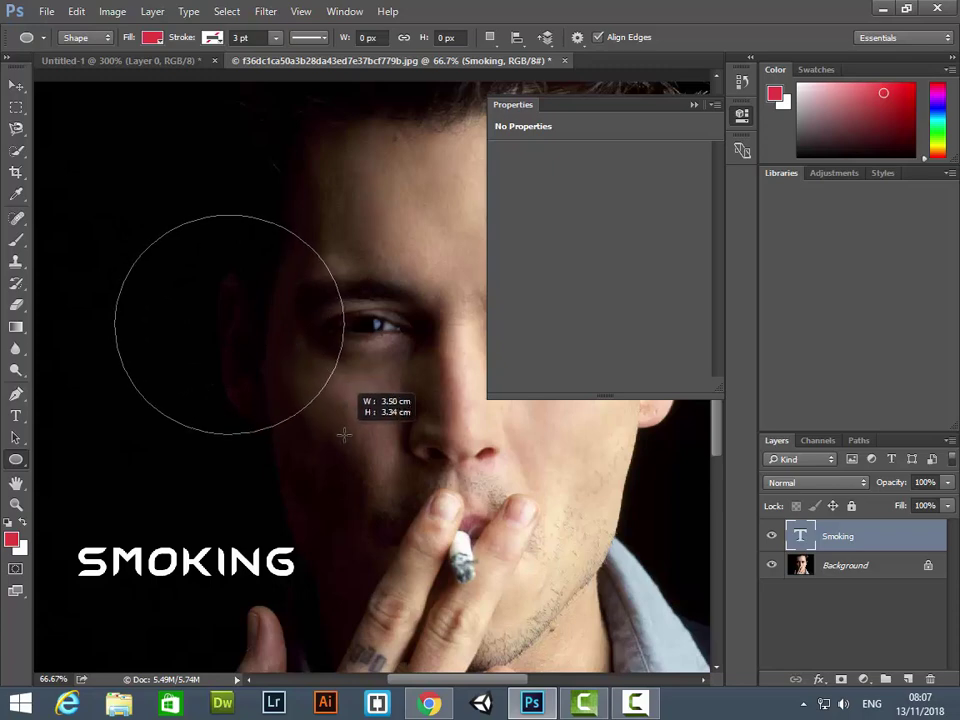
{"action": "left_click_drag", "start_coordinate": [250, 352], "coordinate": [343, 445]}
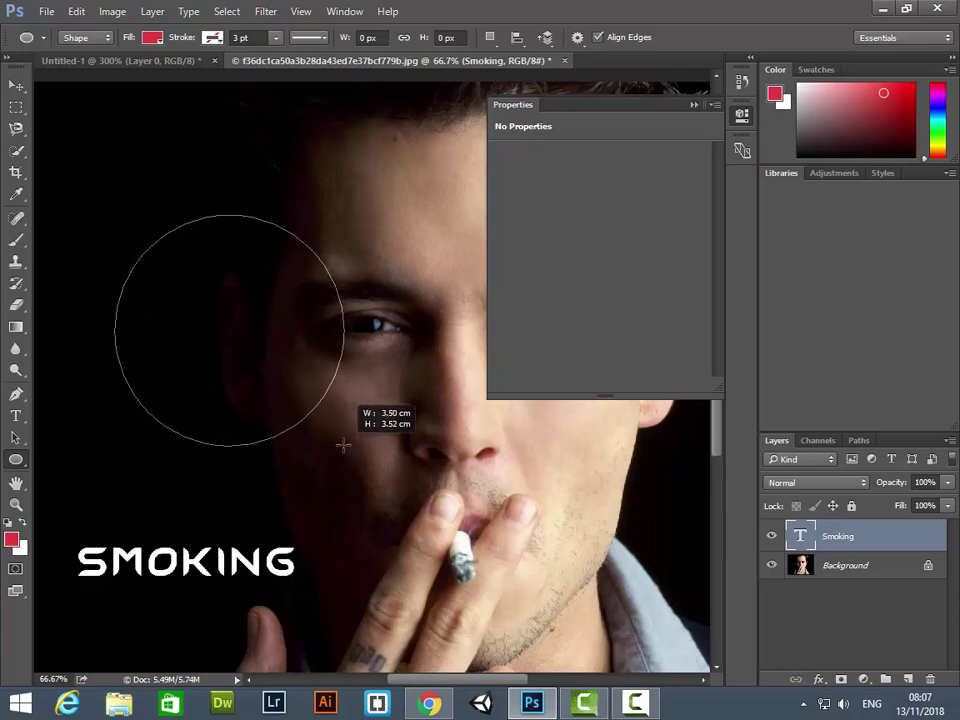
{"action": "left_click_drag", "start_coordinate": [343, 445], "coordinate": [343, 445]}
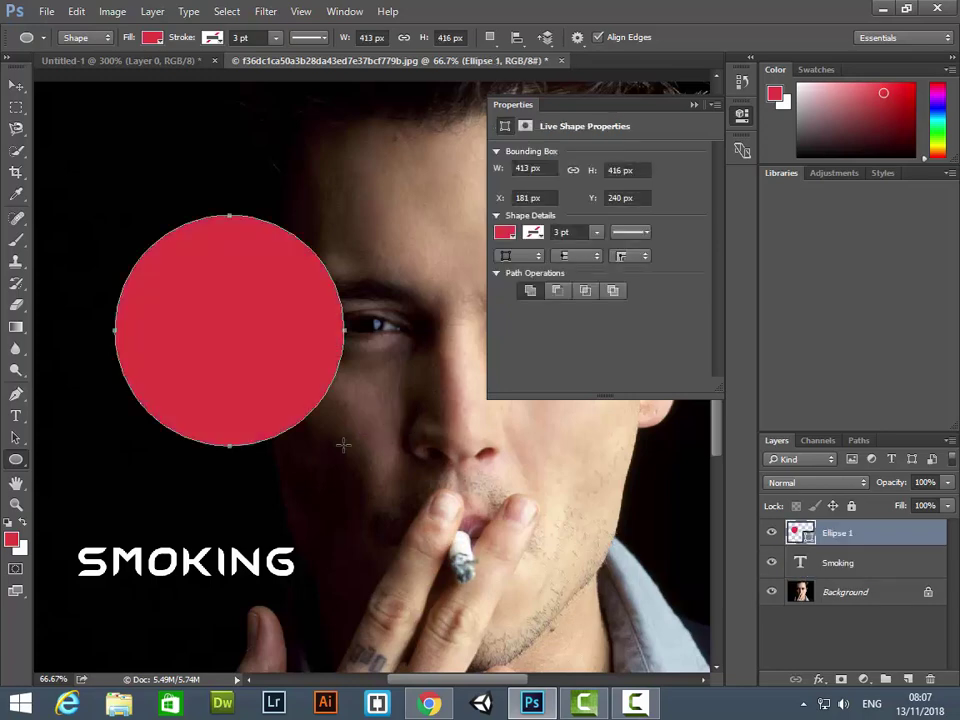
{"action": "left_click", "coordinate": [17, 86]}
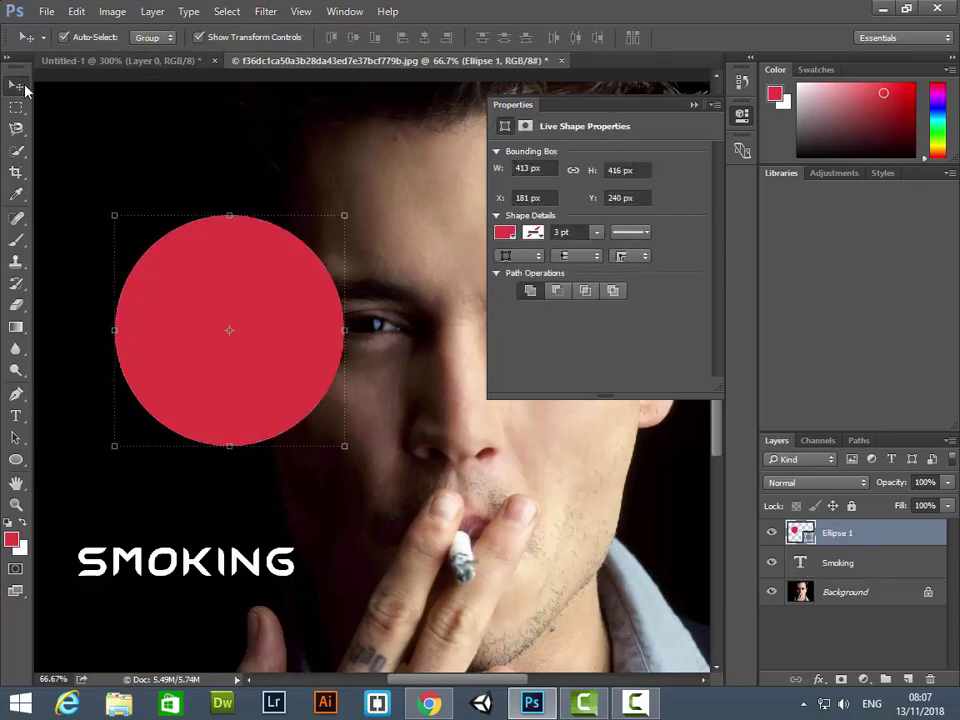
{"action": "left_click", "coordinate": [345, 214]}
Scale the red circle to about 110% and apply it.
{"action": "mouse_move", "coordinate": [345, 214]}
{"action": "left_mouse_down"}
{"action": "mouse_move", "coordinate": [339, 275]}
{"action": "mouse_move", "coordinate": [421, 213]}
{"action": "mouse_move", "coordinate": [395, 240]}
{"action": "left_mouse_up"}
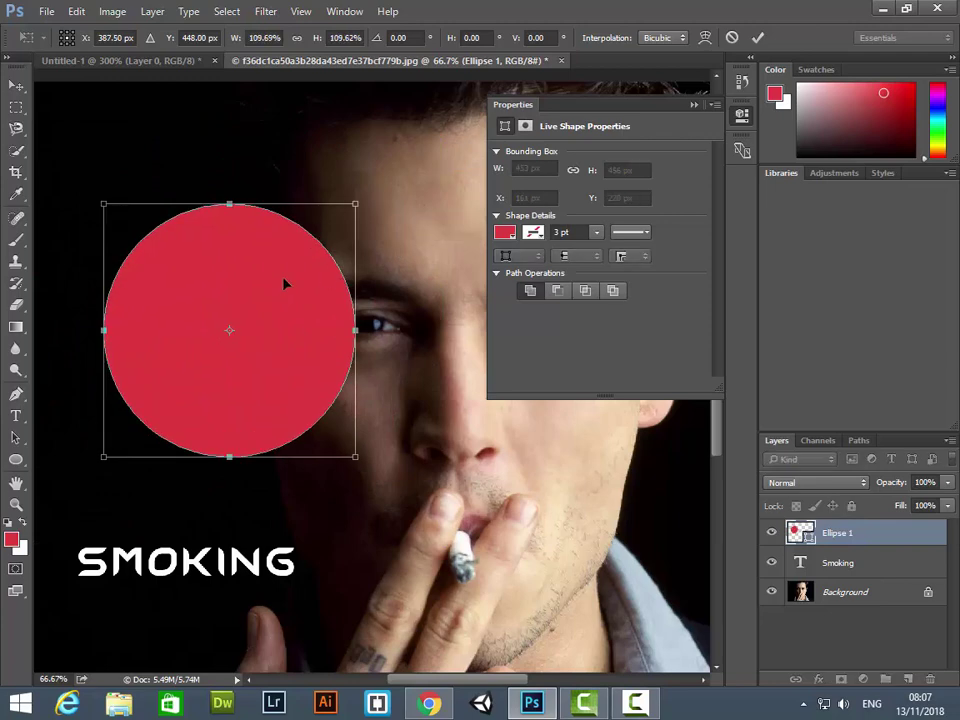
{"action": "key", "text": "Return"}
{"action": "key", "text": "ctrl+minus"}
{"action": "key", "text": "ctrl+minus"}
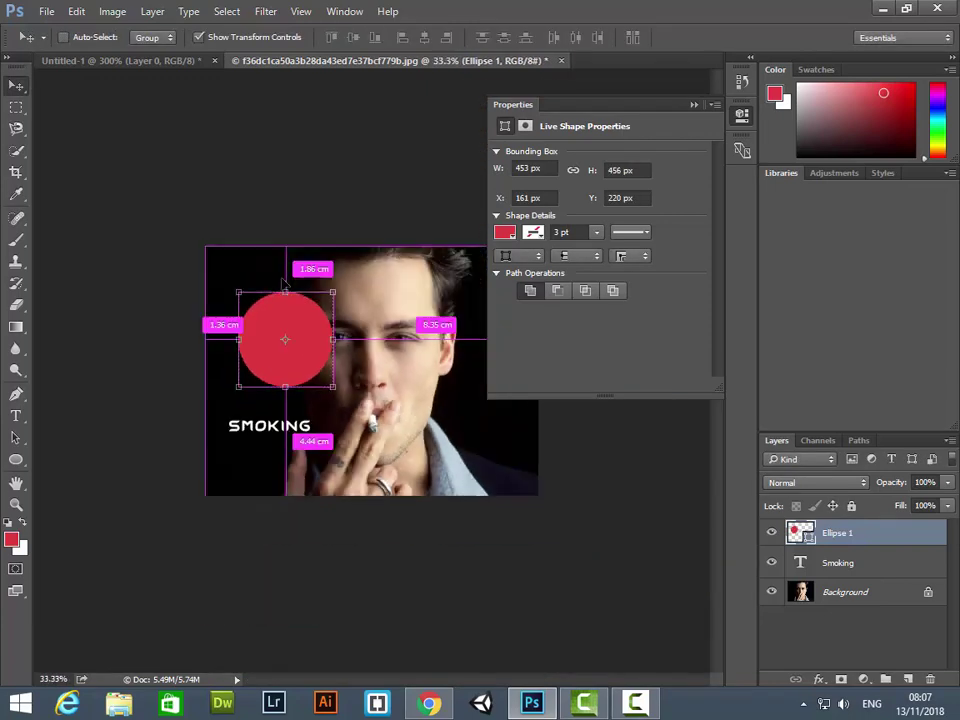
{"action": "key", "text": "ctrl+plus"}
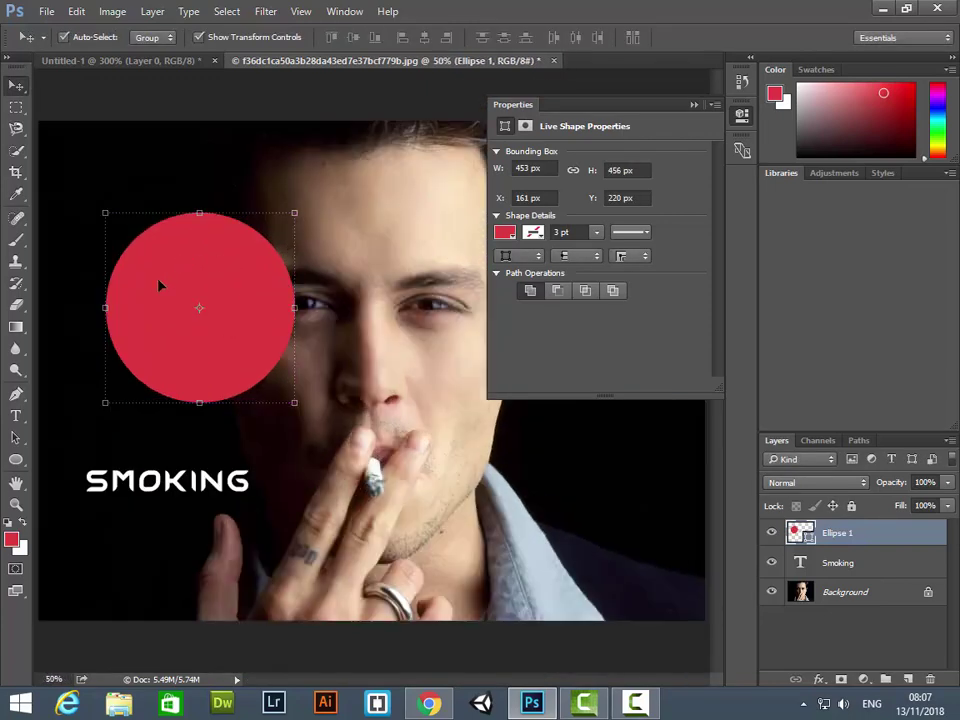
Rasterize the circle, erase part of it with a larger brush, then undo.
{"action": "left_click", "coordinate": [16, 305]}
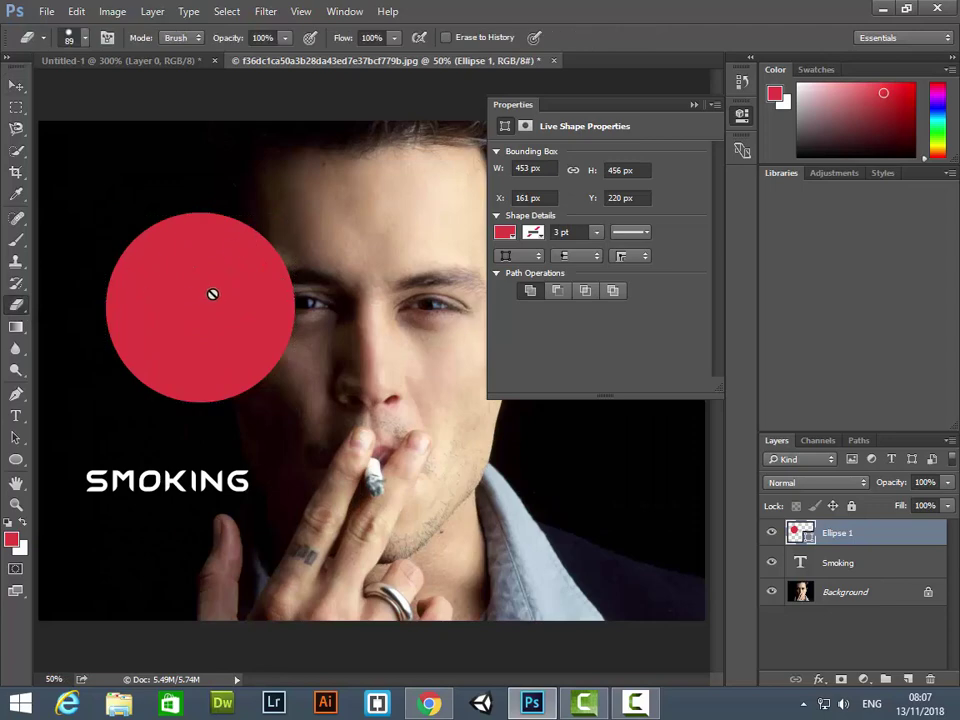
{"action": "left_click", "coordinate": [212, 294]}
{"action": "left_click", "coordinate": [457, 266]}
{"action": "right_click", "coordinate": [280, 252]}
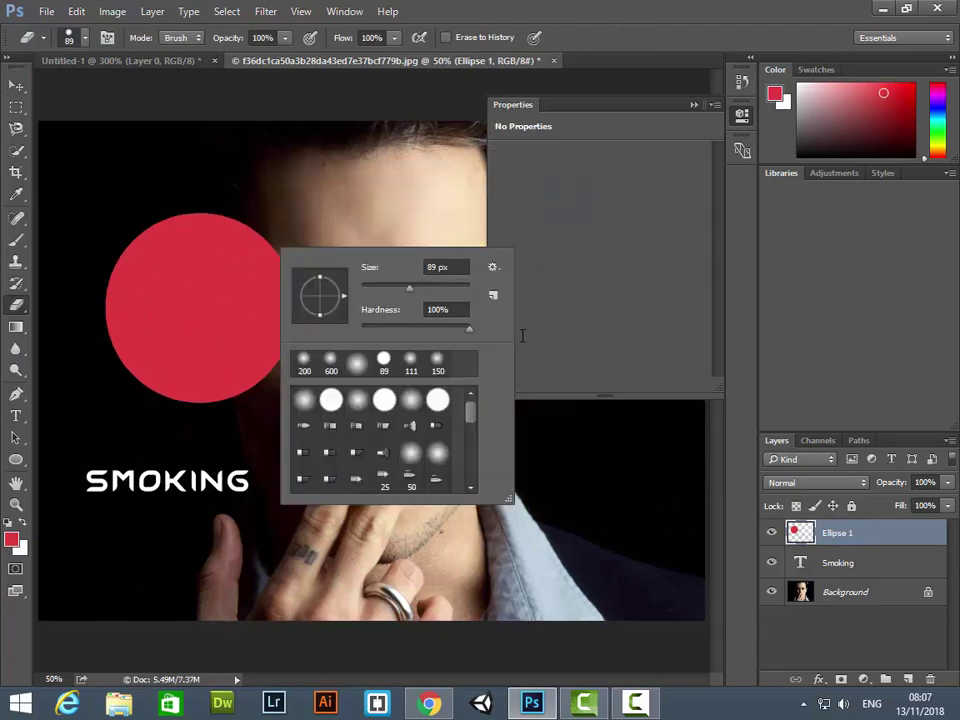
{"action": "left_click", "coordinate": [437, 289]}
{"action": "key", "text": "Return"}
{"action": "mouse_move", "coordinate": [311, 204]}
{"action": "left_mouse_down"}
{"action": "mouse_move", "coordinate": [242, 440]}
{"action": "mouse_move", "coordinate": [242, 122]}
{"action": "mouse_move", "coordinate": [304, 364]}
{"action": "left_mouse_up"}
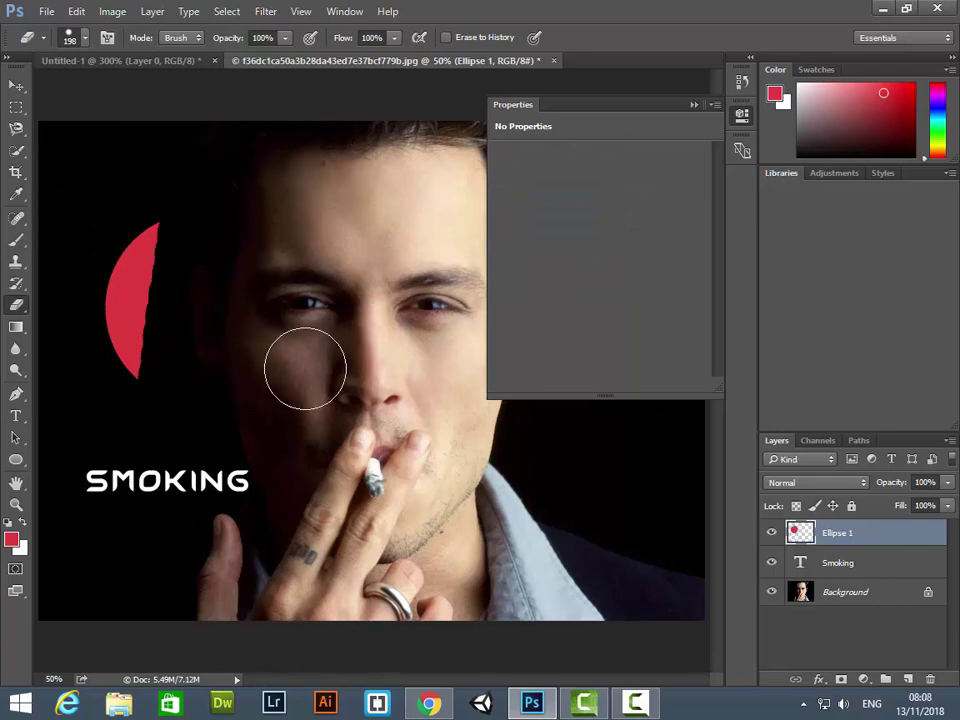
{"action": "key", "text": "ctrl+alt+z"}
{"action": "key", "text": "ctrl+alt+z"}
Delete the Ellipse 1 layer and confirm the deletion.
{"action": "left_click", "coordinate": [16, 85]}
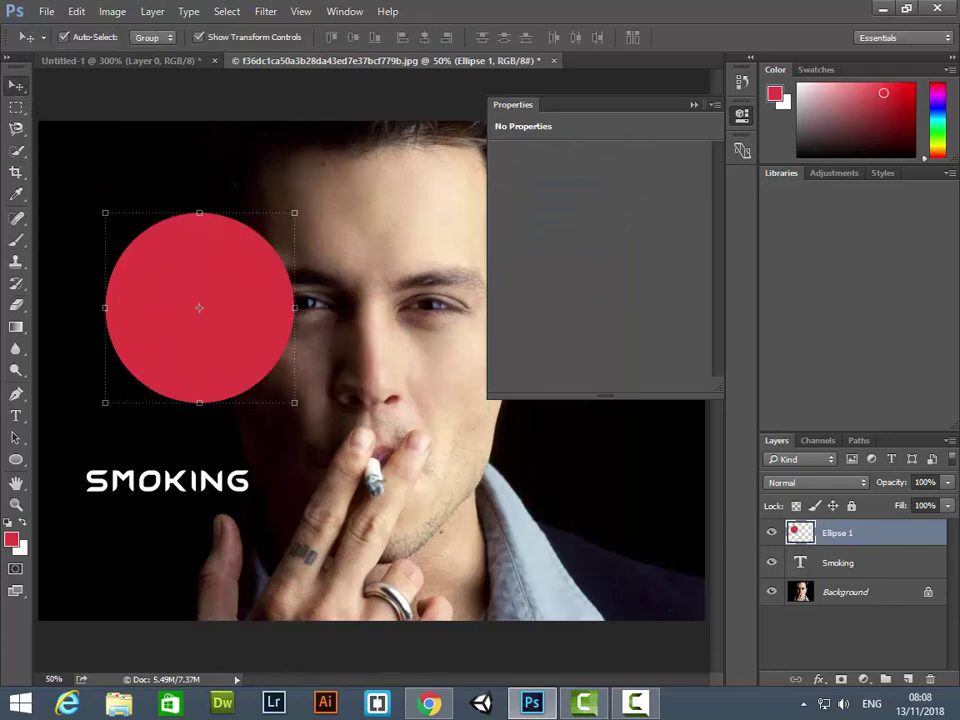
{"action": "left_click", "coordinate": [931, 680]}
{"action": "left_click", "coordinate": [446, 265]}
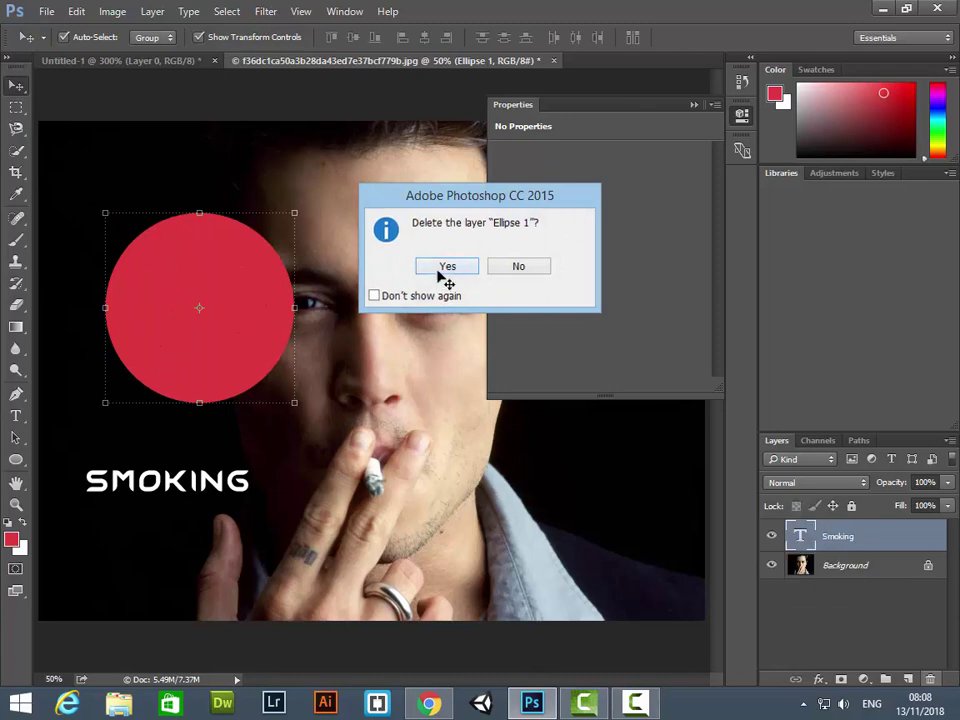
Switch to full-screen view, pan the portrait into place, and hide the Smoking text layer.
{"action": "left_click", "coordinate": [15, 484]}
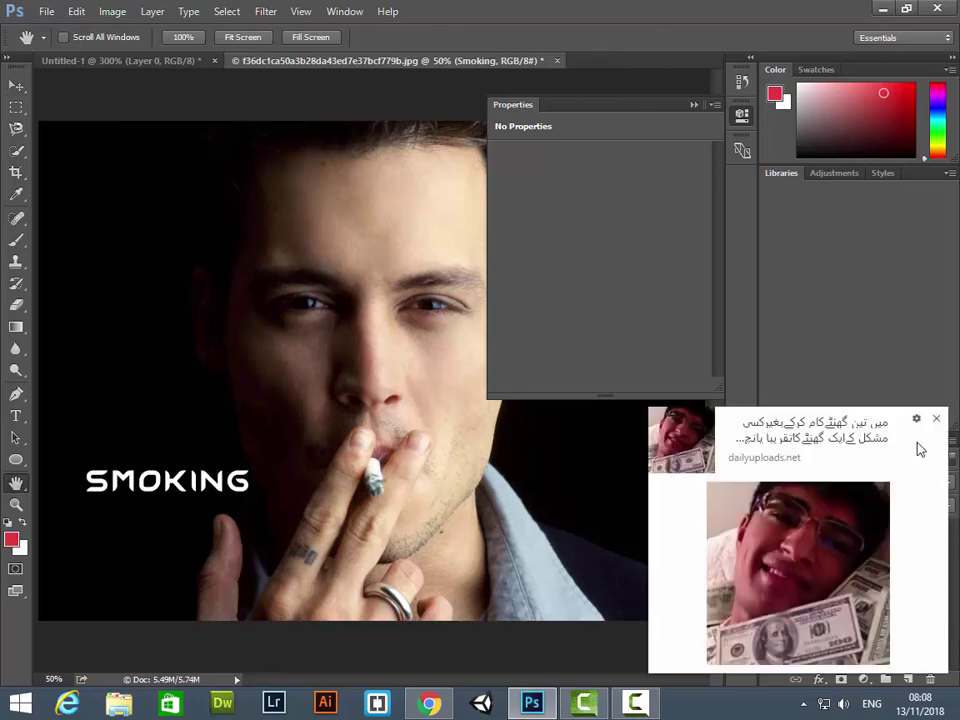
{"action": "left_click", "coordinate": [938, 418]}
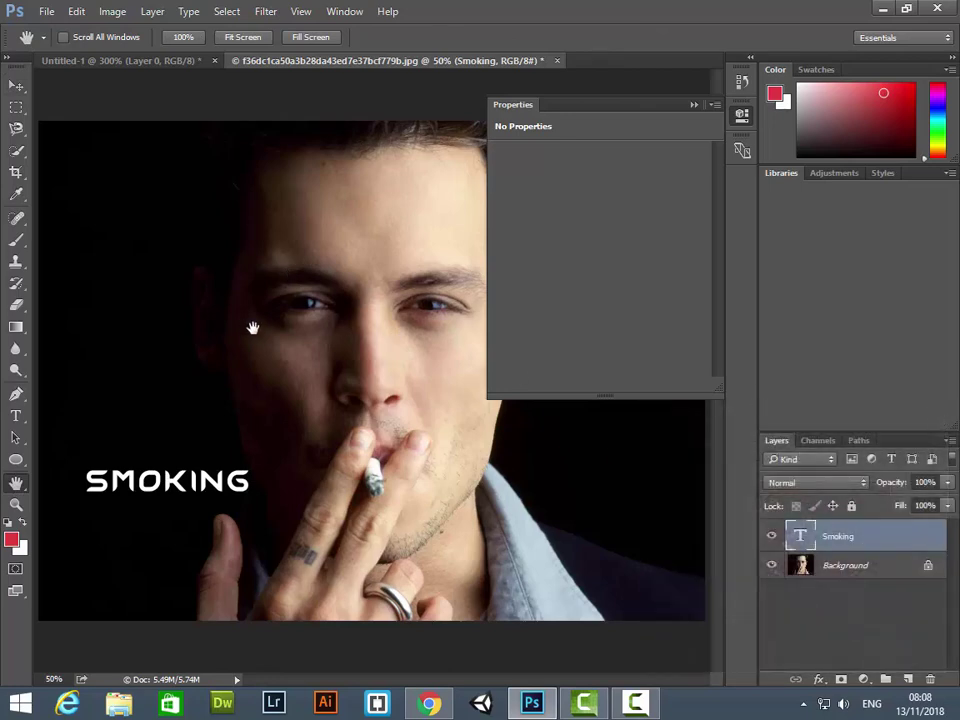
{"action": "key", "text": "f"}
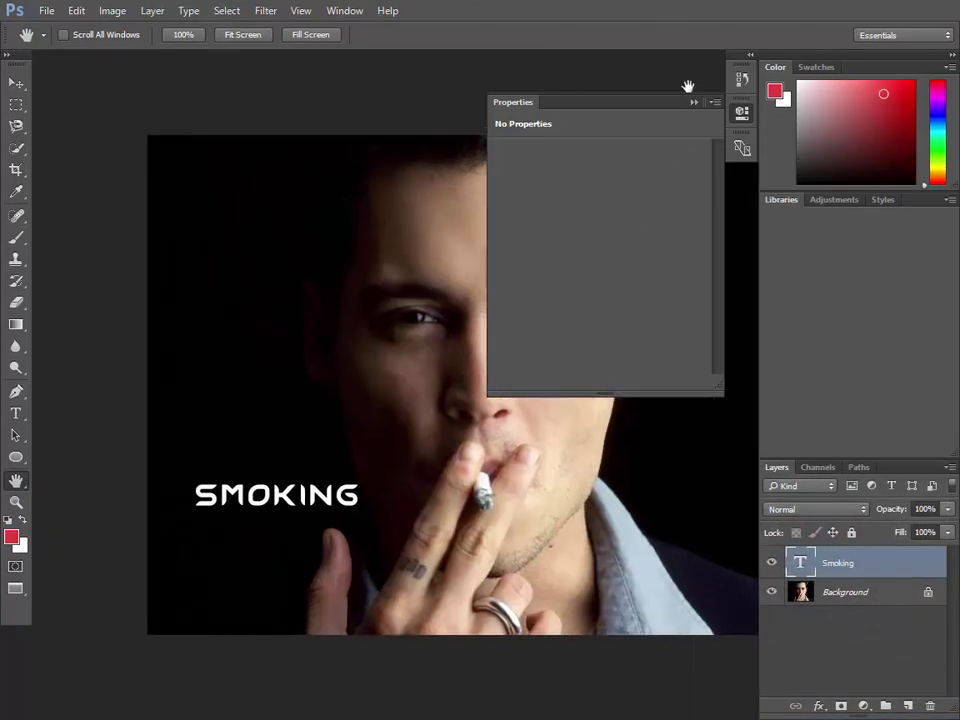
{"action": "left_click", "coordinate": [693, 102]}
{"action": "mouse_move", "coordinate": [476, 274]}
{"action": "left_mouse_down"}
{"action": "mouse_move", "coordinate": [375, 216]}
{"action": "mouse_move", "coordinate": [323, 257]}
{"action": "mouse_move", "coordinate": [362, 246]}
{"action": "mouse_move", "coordinate": [135, 199]}
{"action": "mouse_move", "coordinate": [458, 576]}
{"action": "mouse_move", "coordinate": [182, 243]}
{"action": "mouse_move", "coordinate": [583, 624]}
{"action": "mouse_move", "coordinate": [313, 210]}
{"action": "left_mouse_up"}
{"action": "mouse_move", "coordinate": [442, 224]}
{"action": "left_mouse_down"}
{"action": "mouse_move", "coordinate": [426, 315]}
{"action": "mouse_move", "coordinate": [467, 482]}
{"action": "mouse_move", "coordinate": [397, 567]}
{"action": "mouse_move", "coordinate": [435, 523]}
{"action": "mouse_move", "coordinate": [436, 548]}
{"action": "left_mouse_up"}
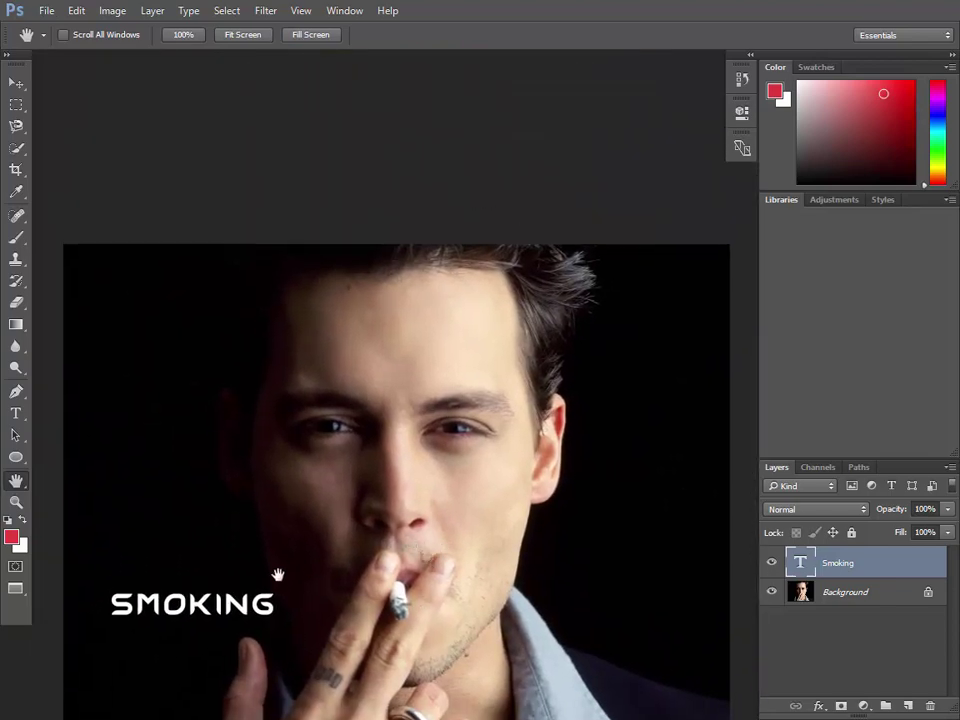
{"action": "left_click", "coordinate": [15, 84]}
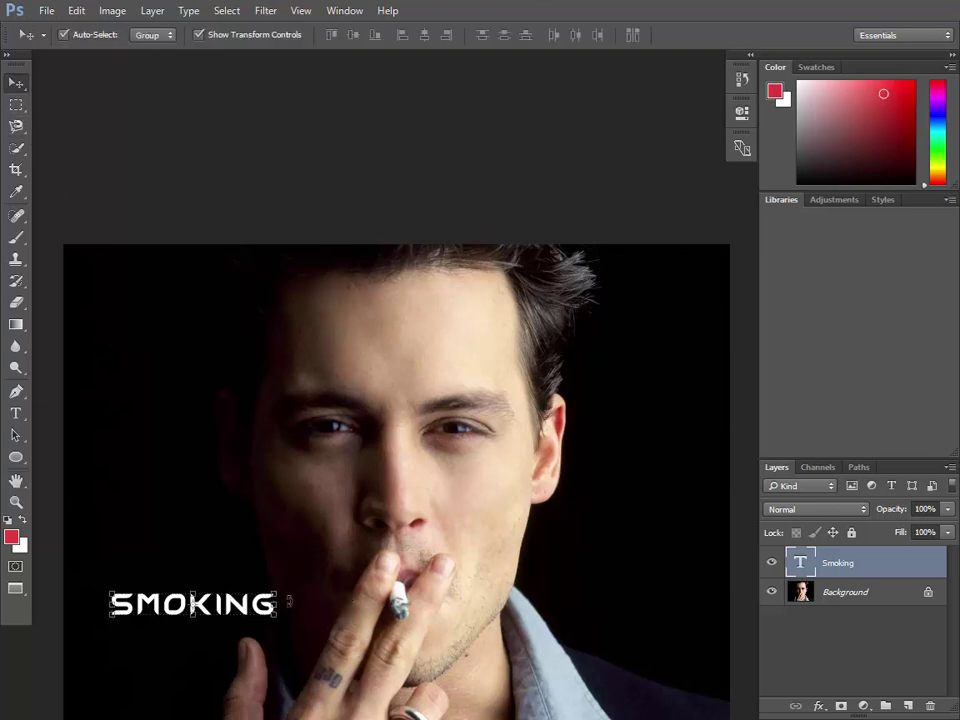
{"action": "left_click", "coordinate": [770, 562]}
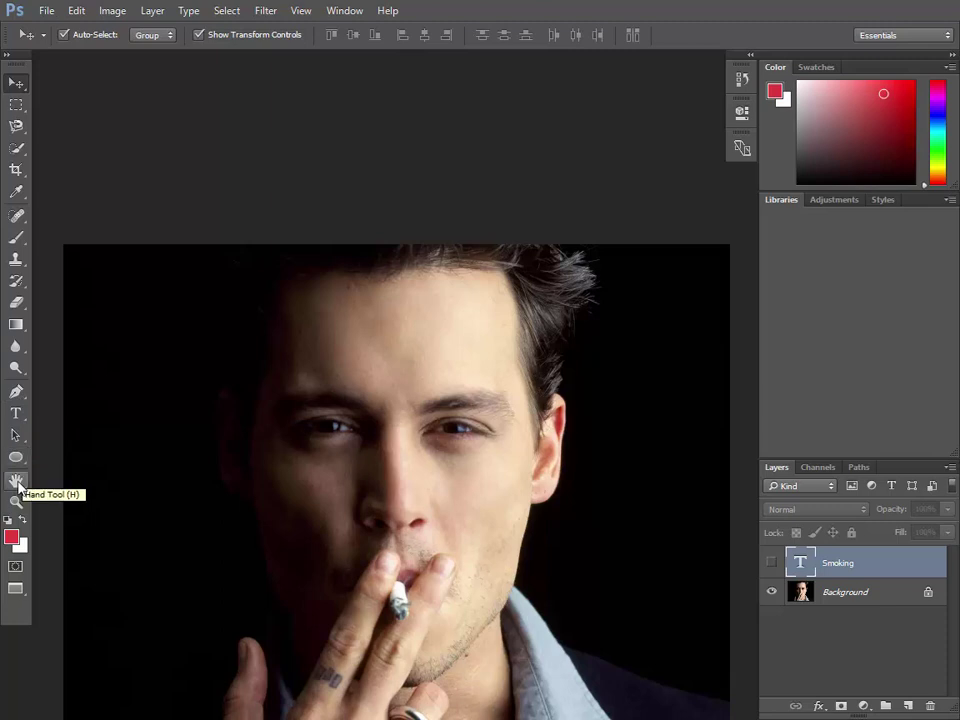
Trace a Pen path from the hair down the face's left edge toward the hand.
{"action": "left_click", "coordinate": [16, 392]}
{"action": "left_click", "coordinate": [262, 246]}
{"action": "left_click", "coordinate": [245, 262]}
{"action": "left_click", "coordinate": [237, 299]}
{"action": "left_click", "coordinate": [235, 338]}
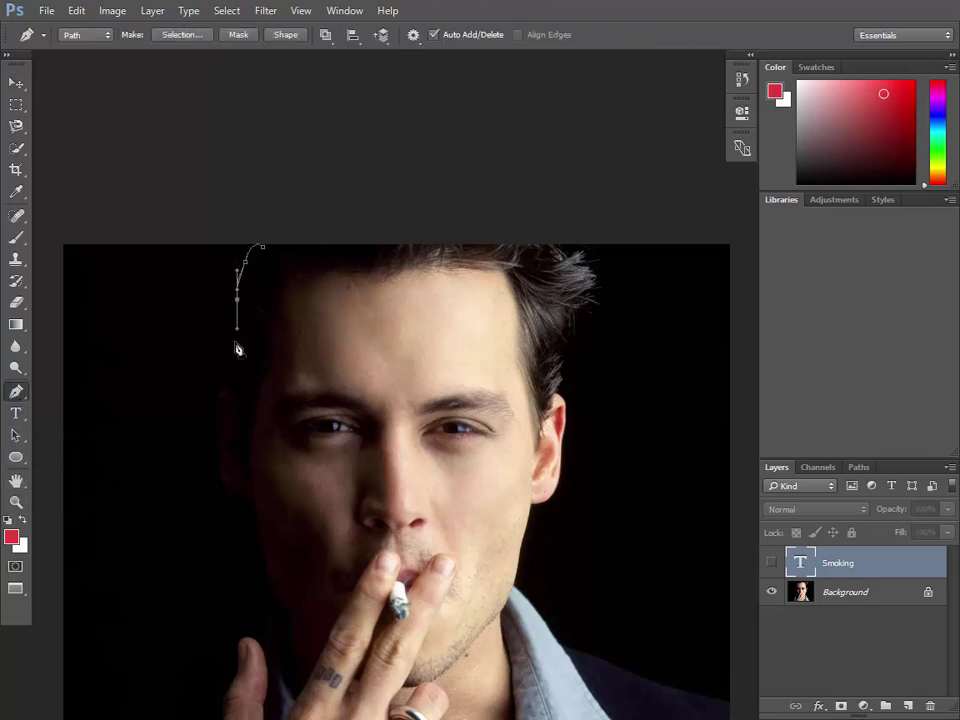
{"action": "left_click", "coordinate": [220, 397]}
{"action": "left_click", "coordinate": [217, 422]}
{"action": "left_click", "coordinate": [216, 453]}
{"action": "left_click", "coordinate": [222, 510]}
{"action": "left_click", "coordinate": [231, 557]}
{"action": "left_click", "coordinate": [237, 610]}
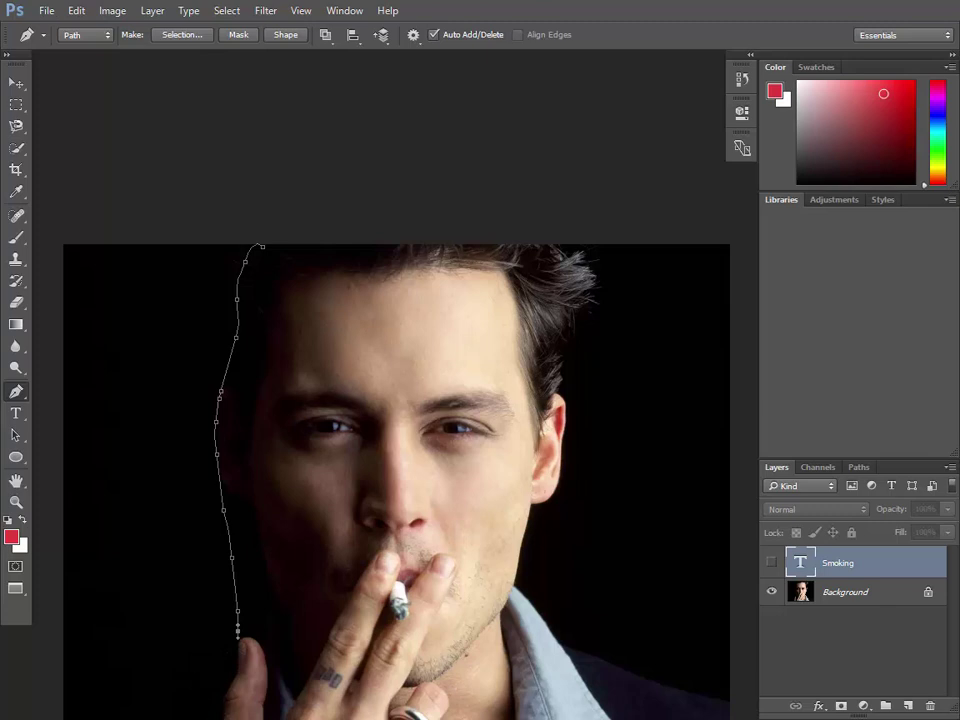
Pan and zoom around the portrait, ending zoomed out to fit the whole image.
{"action": "left_click", "coordinate": [15, 482]}
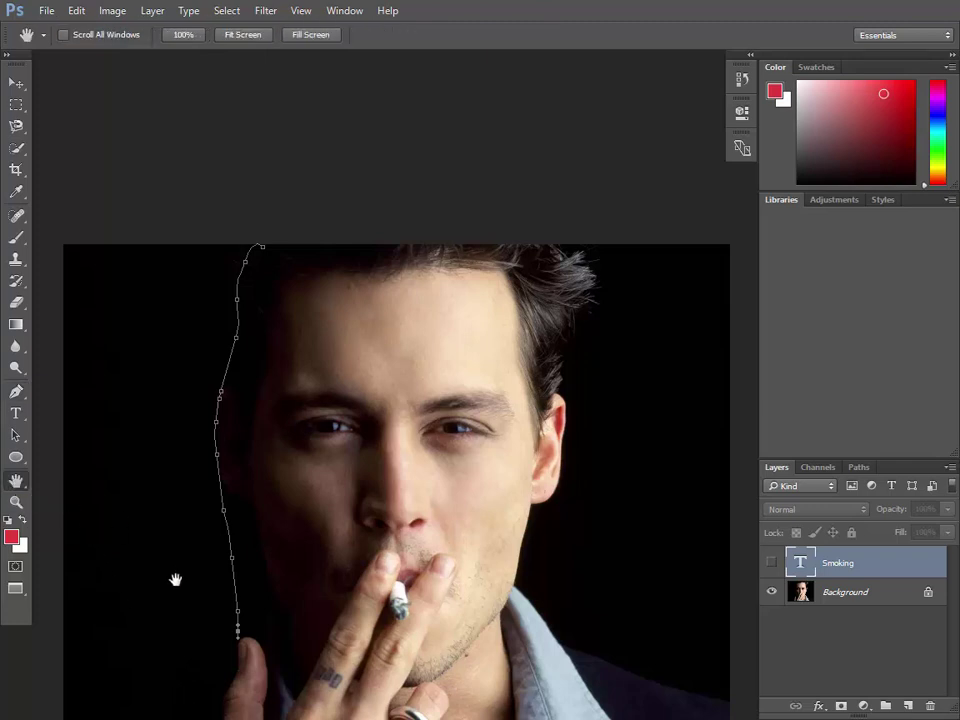
{"action": "left_click_drag", "start_coordinate": [189, 685], "coordinate": [201, 501]}
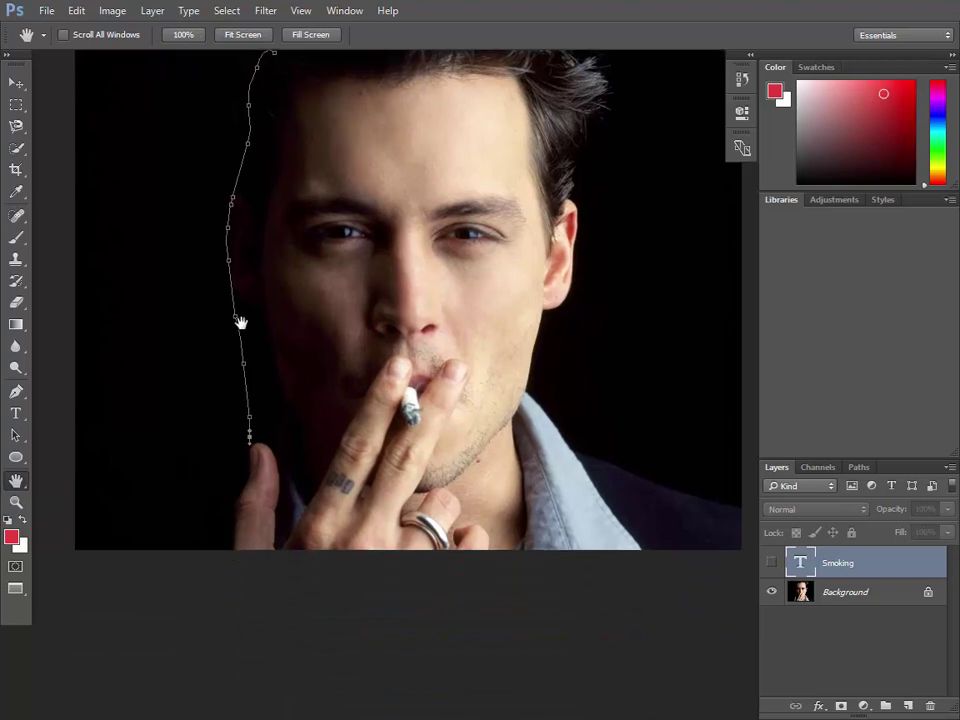
{"action": "left_click_drag", "start_coordinate": [213, 321], "coordinate": [202, 556]}
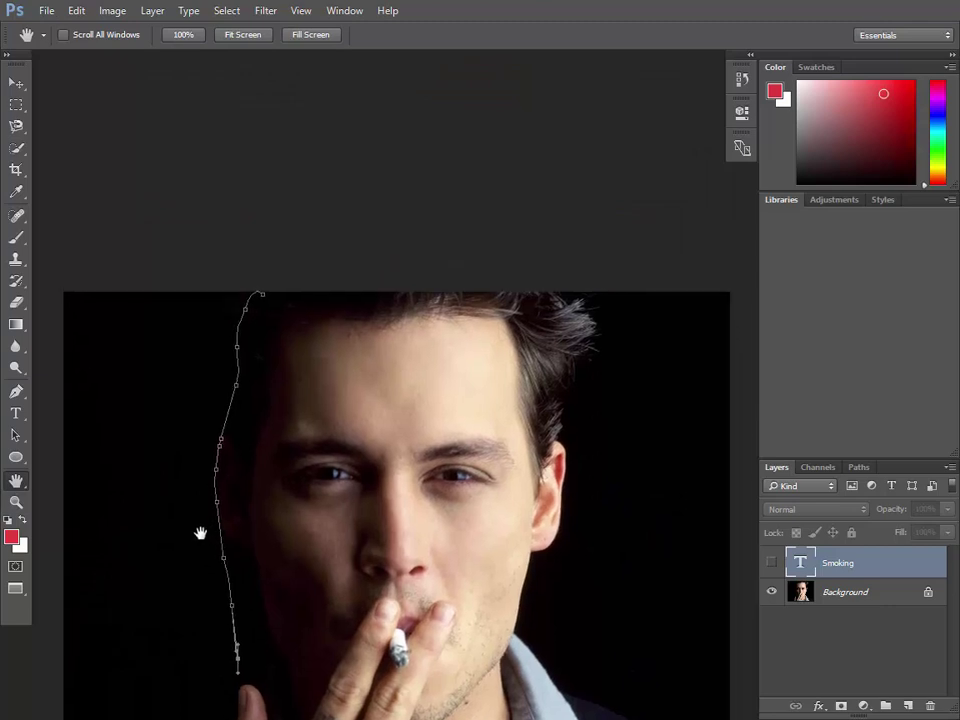
{"action": "left_click", "coordinate": [17, 392]}
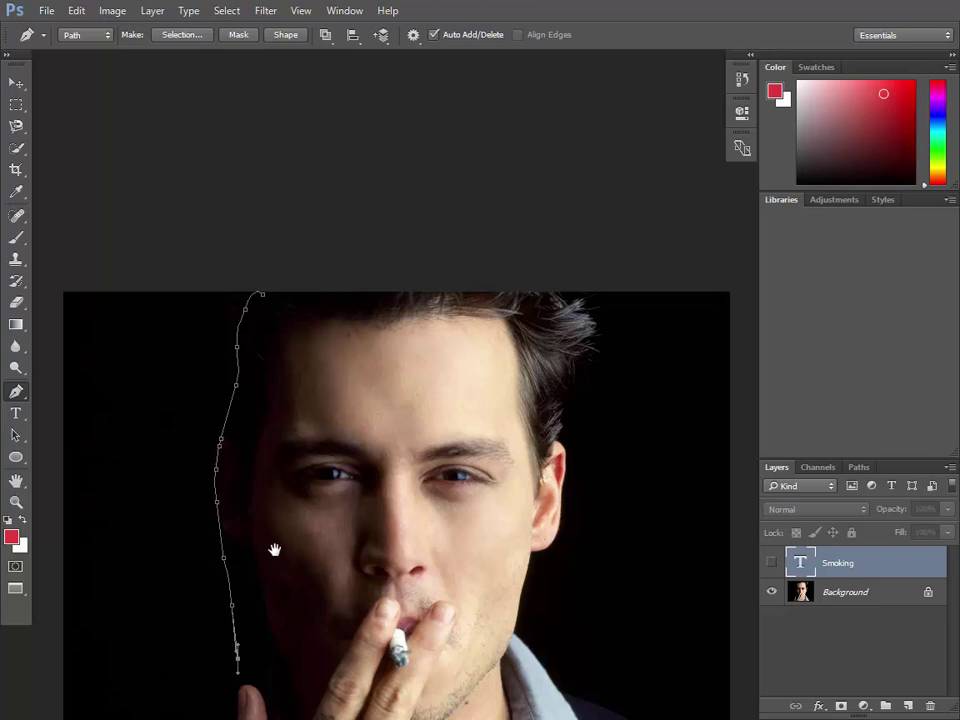
{"action": "mouse_move", "coordinate": [274, 553]}
{"action": "left_mouse_down"}
{"action": "mouse_move", "coordinate": [297, 261]}
{"action": "mouse_move", "coordinate": [304, 628]}
{"action": "mouse_move", "coordinate": [334, 355]}
{"action": "left_mouse_up"}
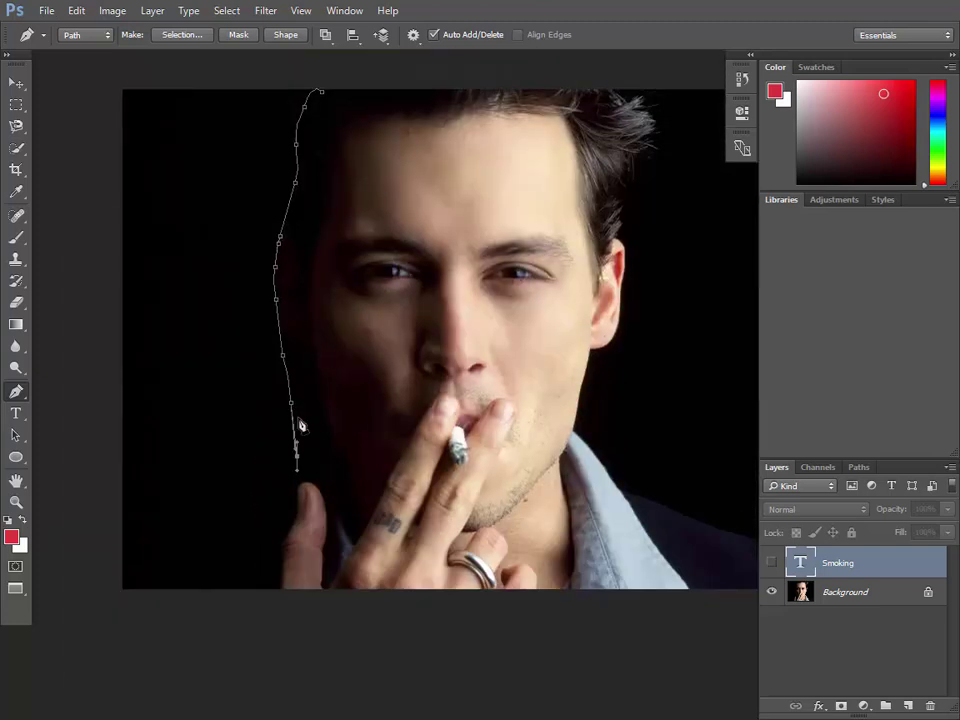
{"action": "left_click", "coordinate": [234, 543], "text": "ctrl"}
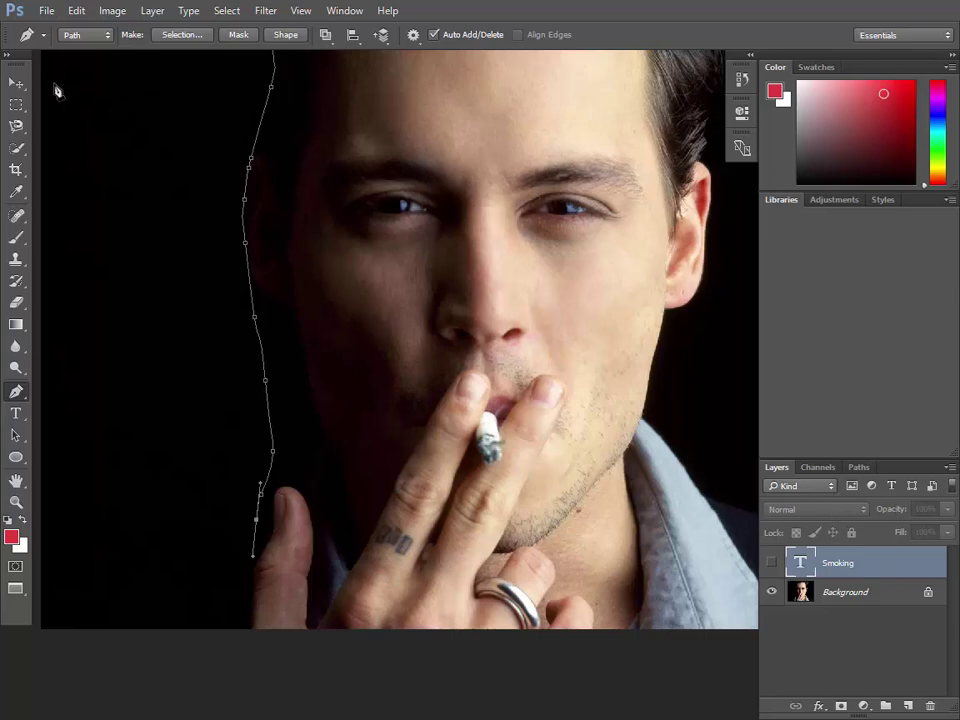
{"action": "left_click", "coordinate": [18, 84]}
{"action": "key", "text": "ctrl+minus"}
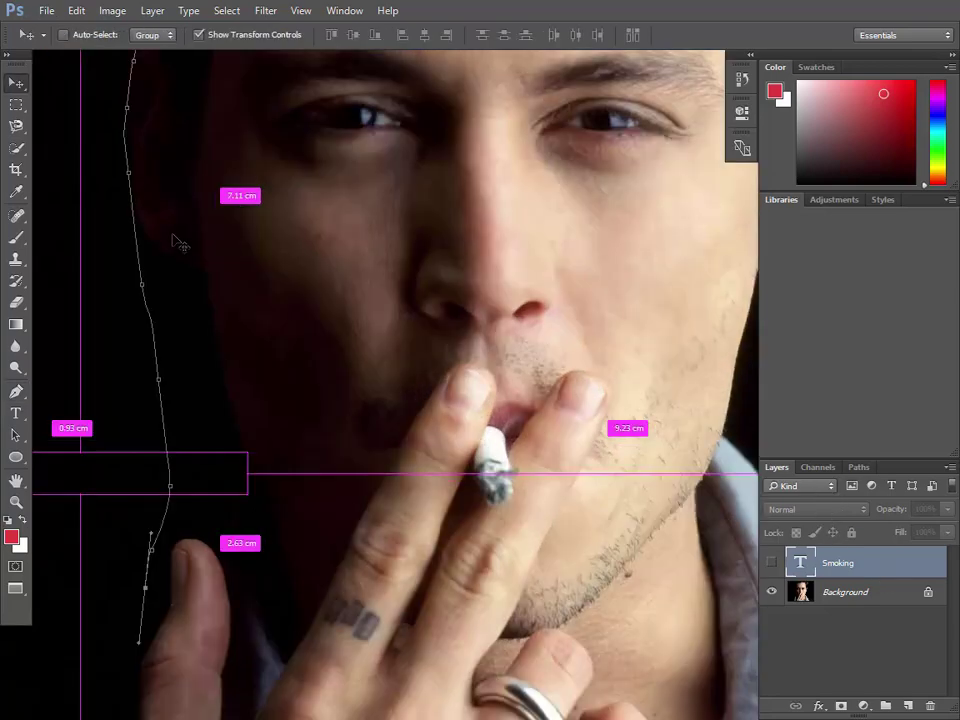
{"action": "key", "text": "ctrl+minus"}
{"action": "key", "text": "ctrl+minus"}
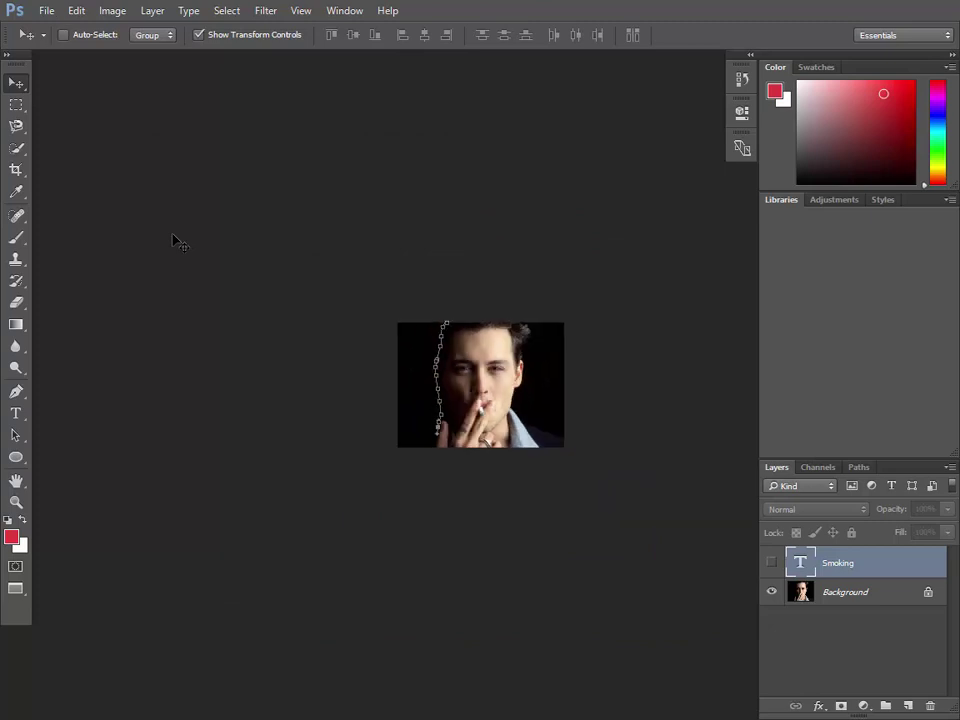
{"action": "key", "text": "ctrl+plus"}
{"action": "key", "text": "ctrl+plus"}
{"action": "key", "text": "ctrl+plus"}
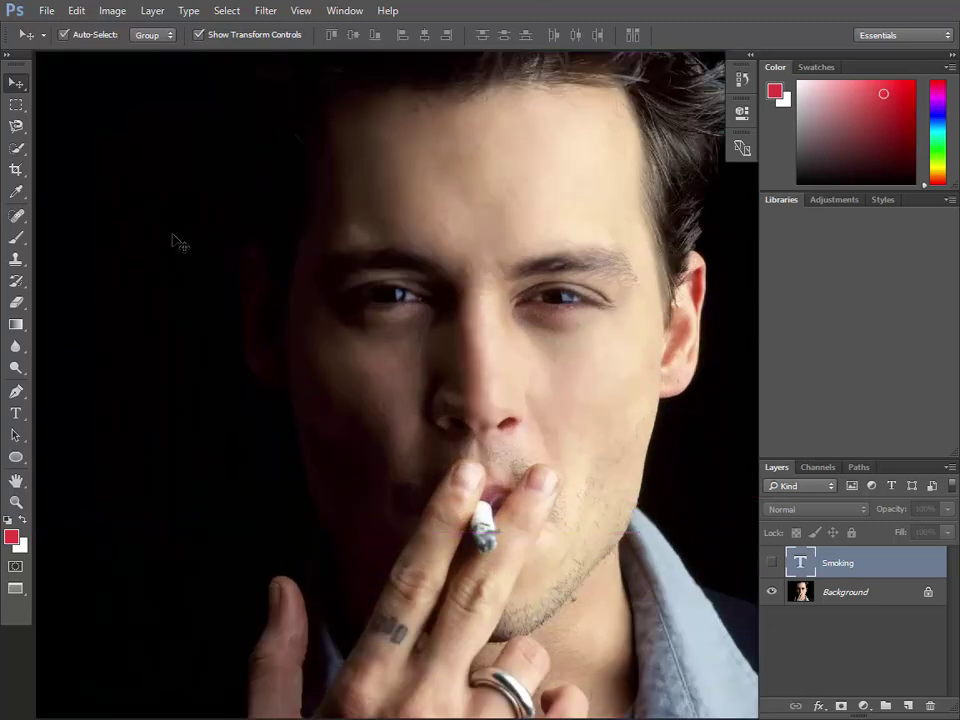
{"action": "key", "text": "ctrl+minus"}
{"action": "key", "text": "ctrl+minus"}
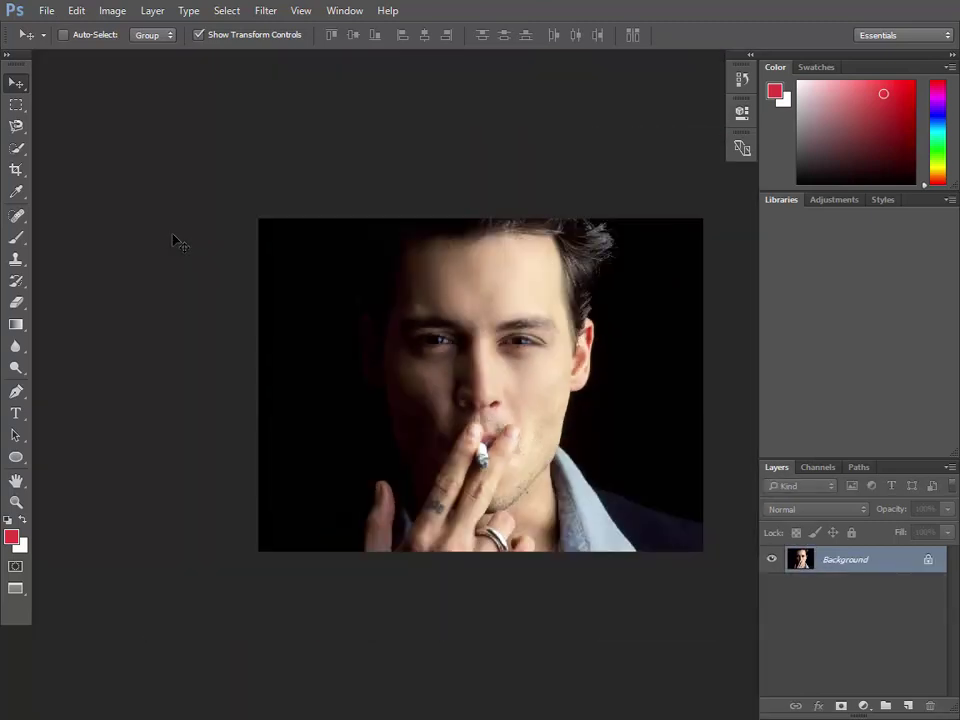
Add a trial Group 1, undo it, and show the fill and adjustment layer list.
{"action": "key", "text": "ctrl+plus"}
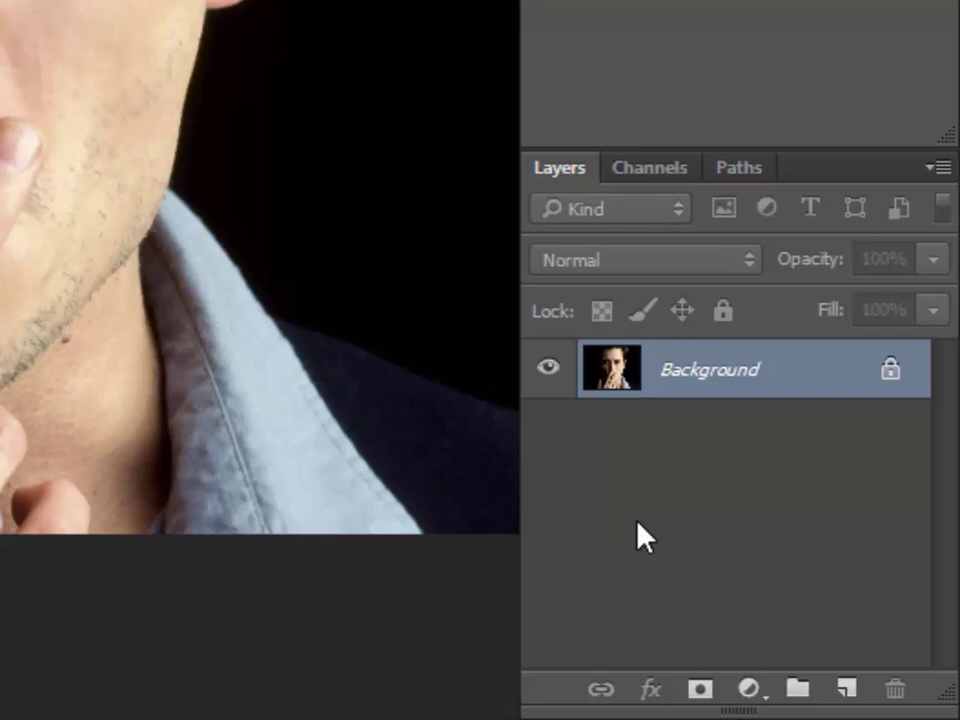
{"action": "left_click", "coordinate": [799, 690]}
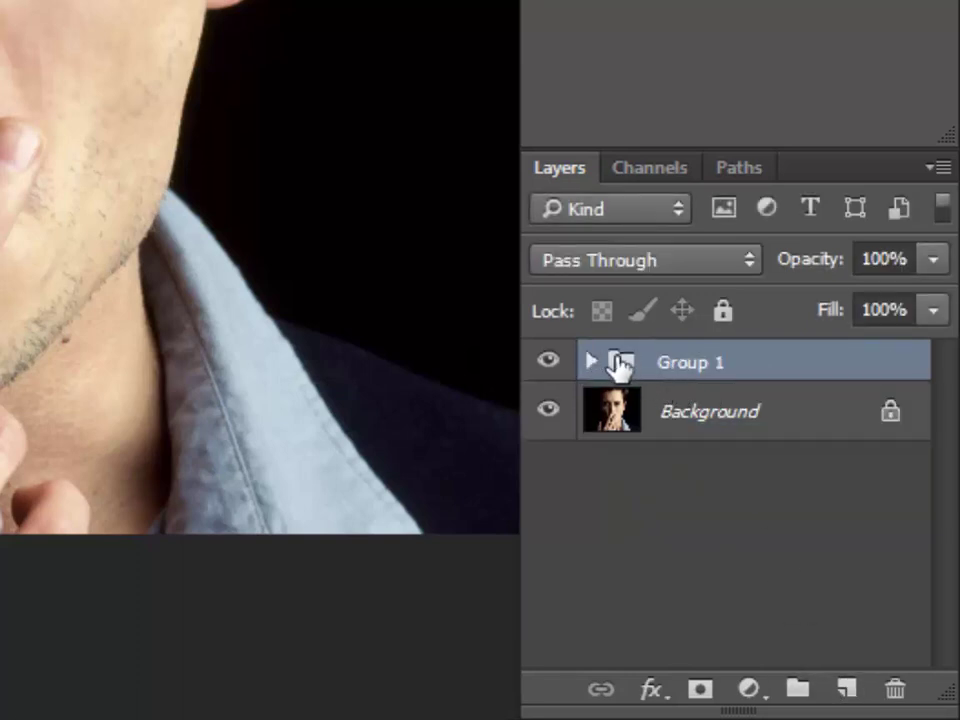
{"action": "key", "text": "ctrl+z"}
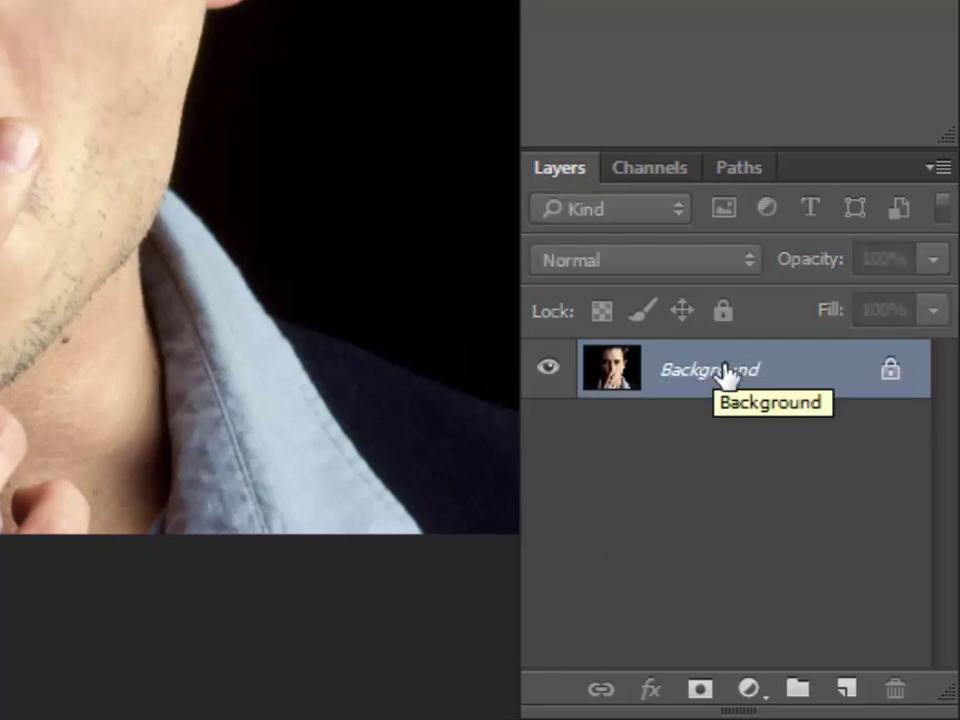
{"action": "left_click", "coordinate": [748, 700]}
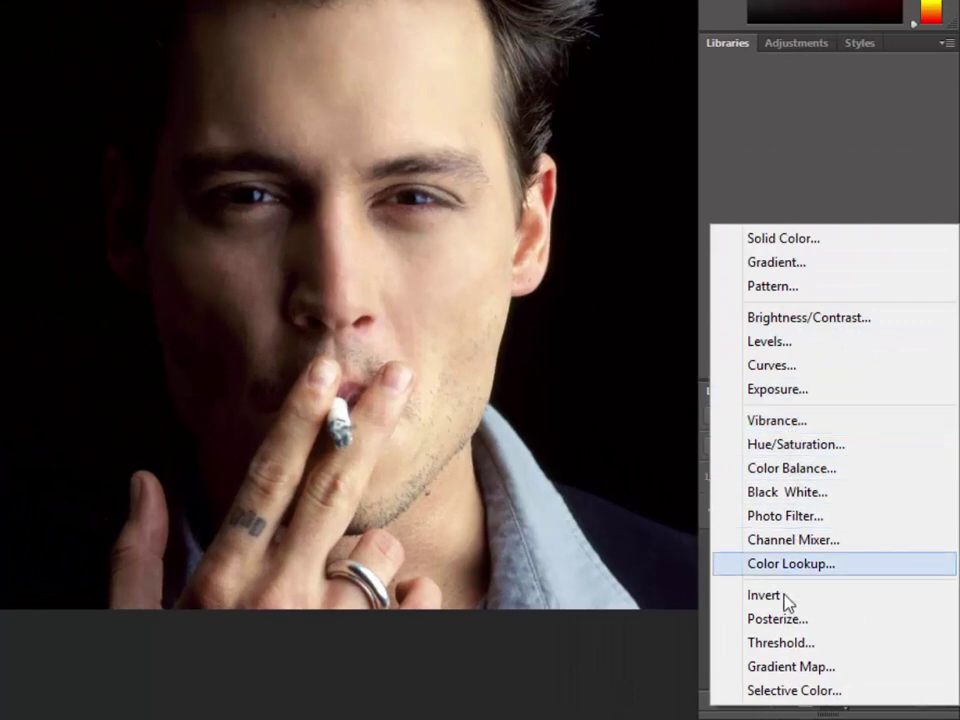
Try a Solid Color fill layer with dark colours, then cancel it.
{"action": "left_click", "coordinate": [765, 240]}
{"action": "mouse_move", "coordinate": [205, 98]}
{"action": "left_mouse_down"}
{"action": "mouse_move", "coordinate": [265, 128]}
{"action": "mouse_move", "coordinate": [64, 178]}
{"action": "mouse_move", "coordinate": [55, 278]}
{"action": "left_mouse_up"}
{"action": "left_click", "coordinate": [91, 70]}
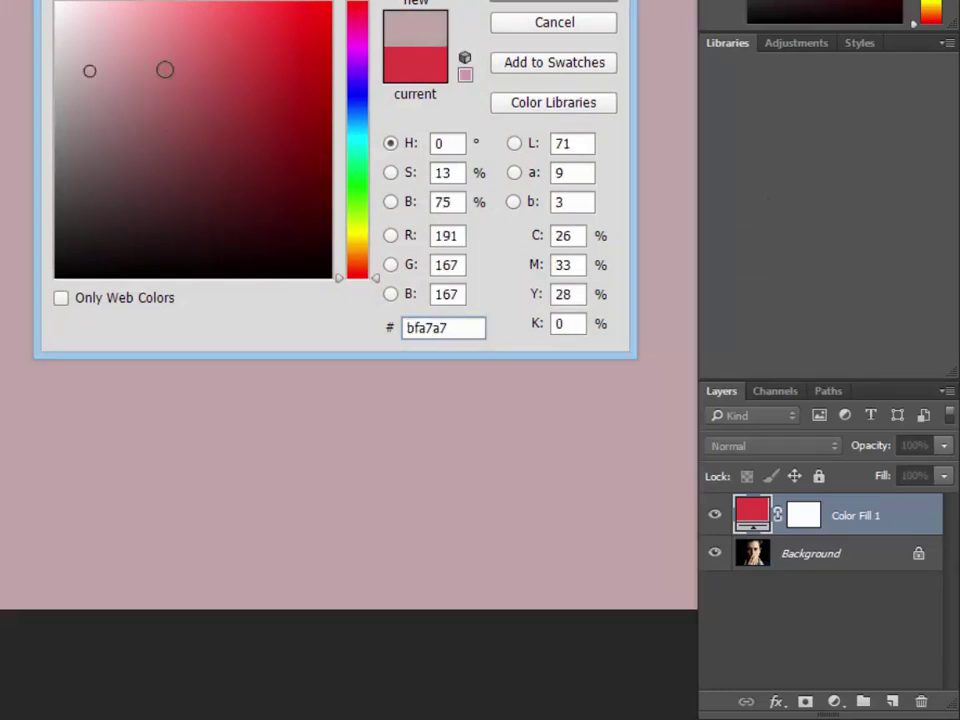
{"action": "left_click", "coordinate": [330, 100]}
{"action": "left_click", "coordinate": [598, 30]}
Add a Gradient Map adjustment layer using the Black, White preset.
{"action": "left_click", "coordinate": [834, 701]}
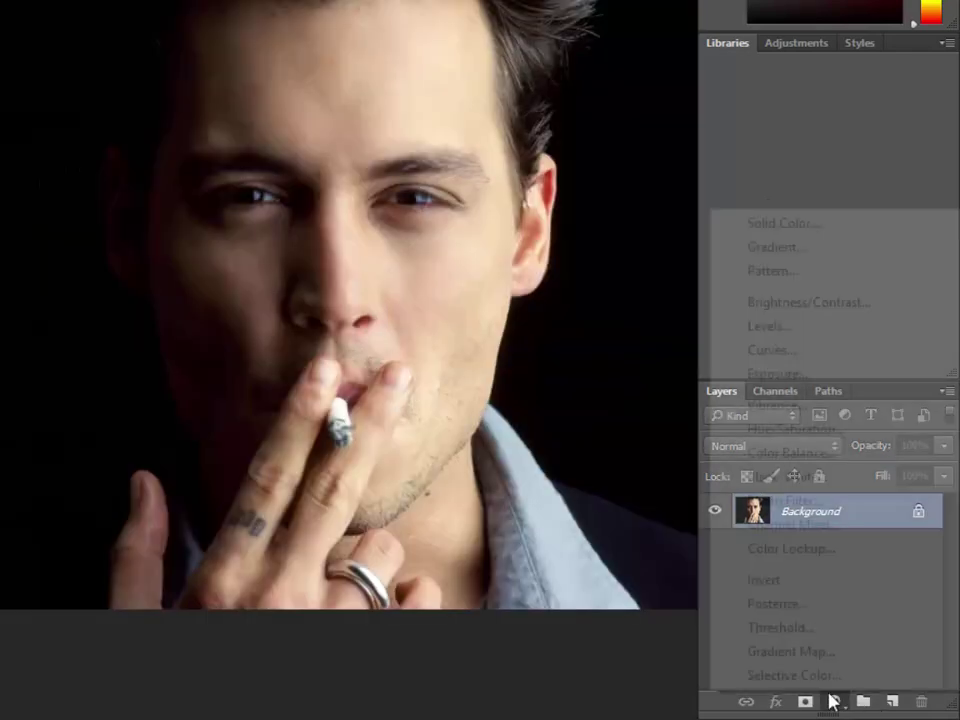
{"action": "left_click", "coordinate": [780, 655]}
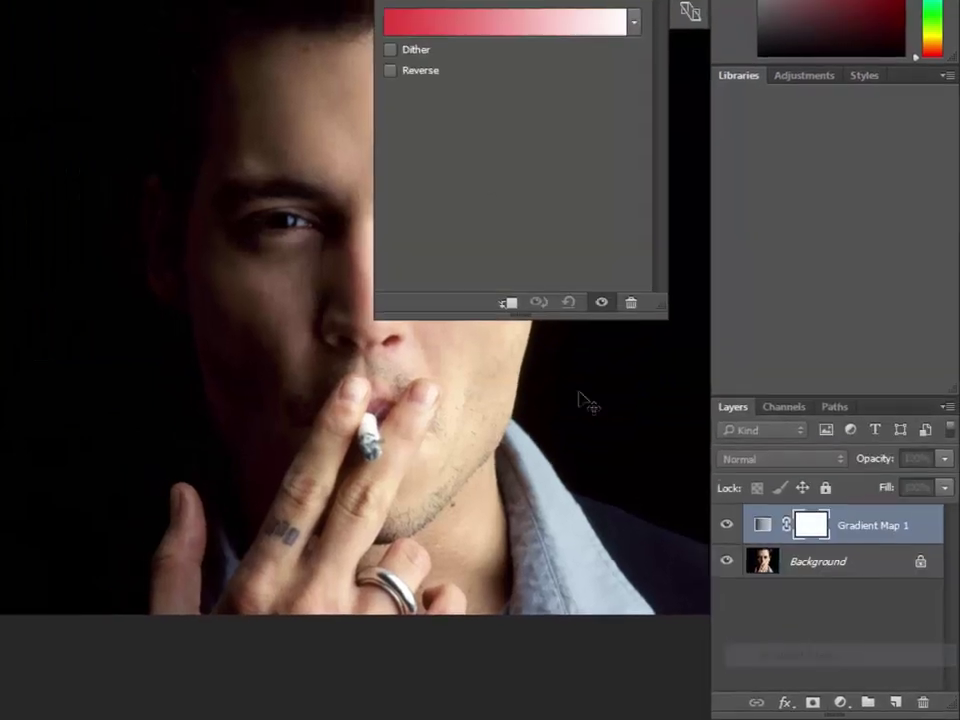
{"action": "left_click", "coordinate": [553, 54]}
{"action": "left_click", "coordinate": [295, 72]}
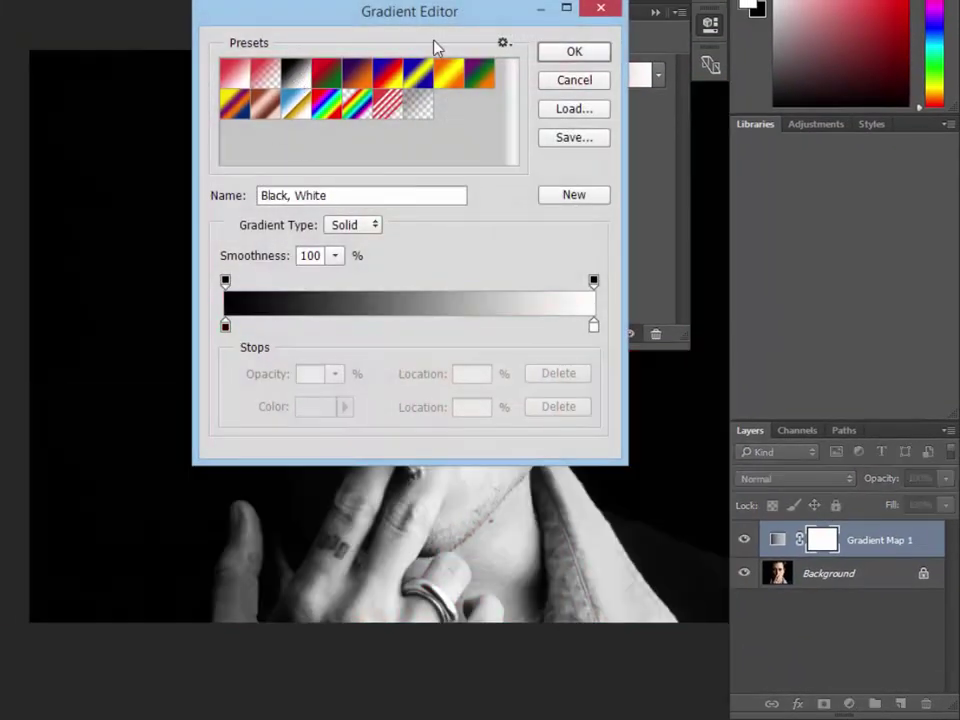
{"action": "left_click_drag", "start_coordinate": [435, 12], "coordinate": [728, 319]}
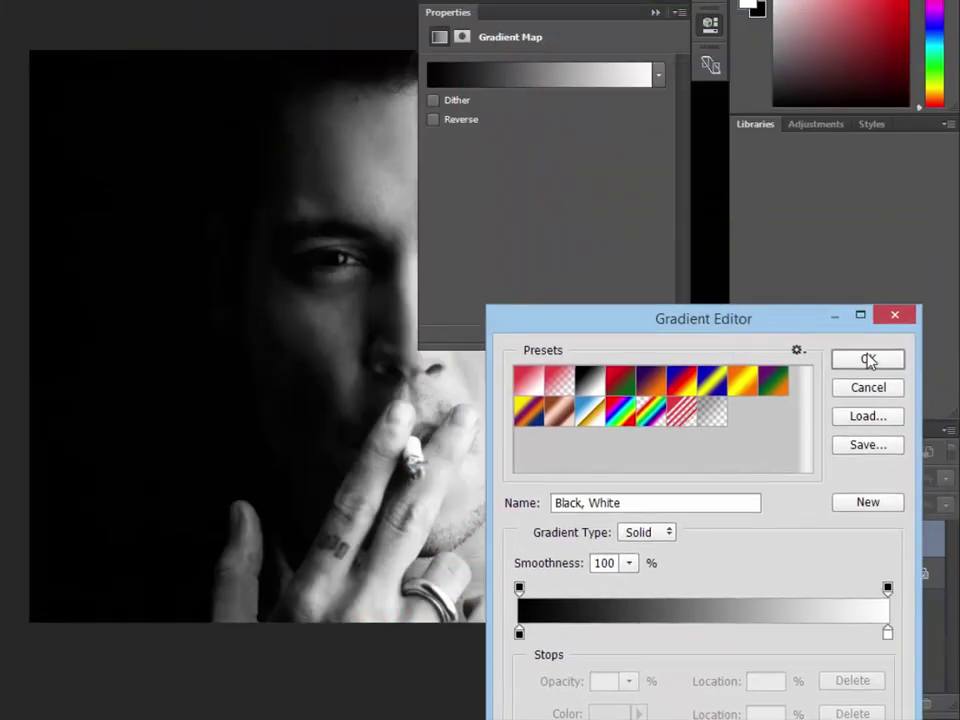
{"action": "left_click", "coordinate": [864, 359]}
Delete the Gradient Map layer's mask.
{"action": "left_click", "coordinate": [655, 12]}
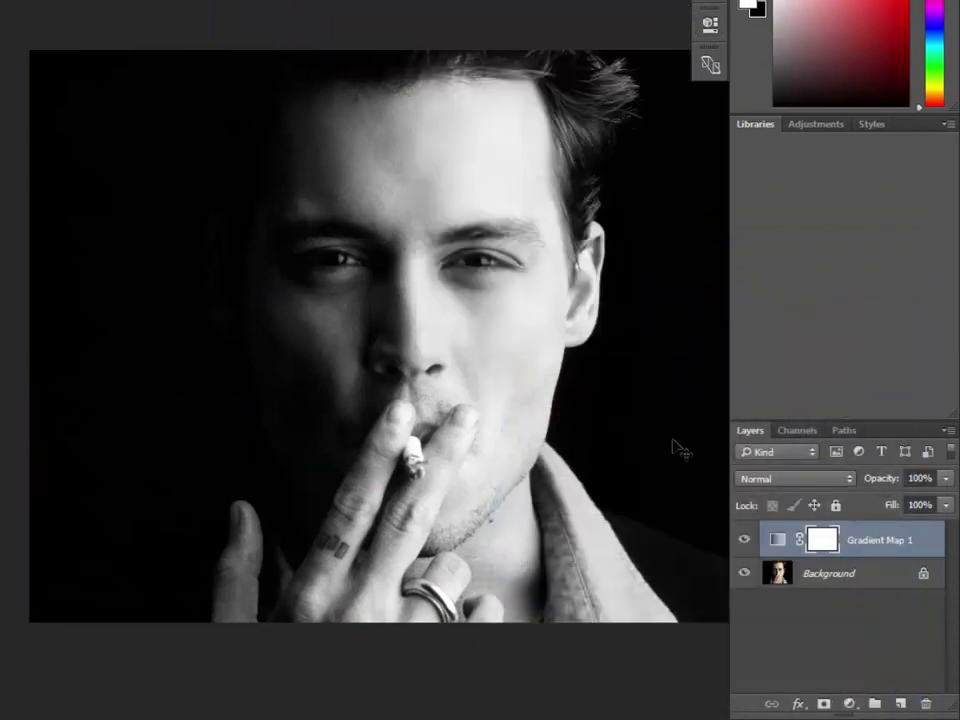
{"action": "key", "text": "Delete"}
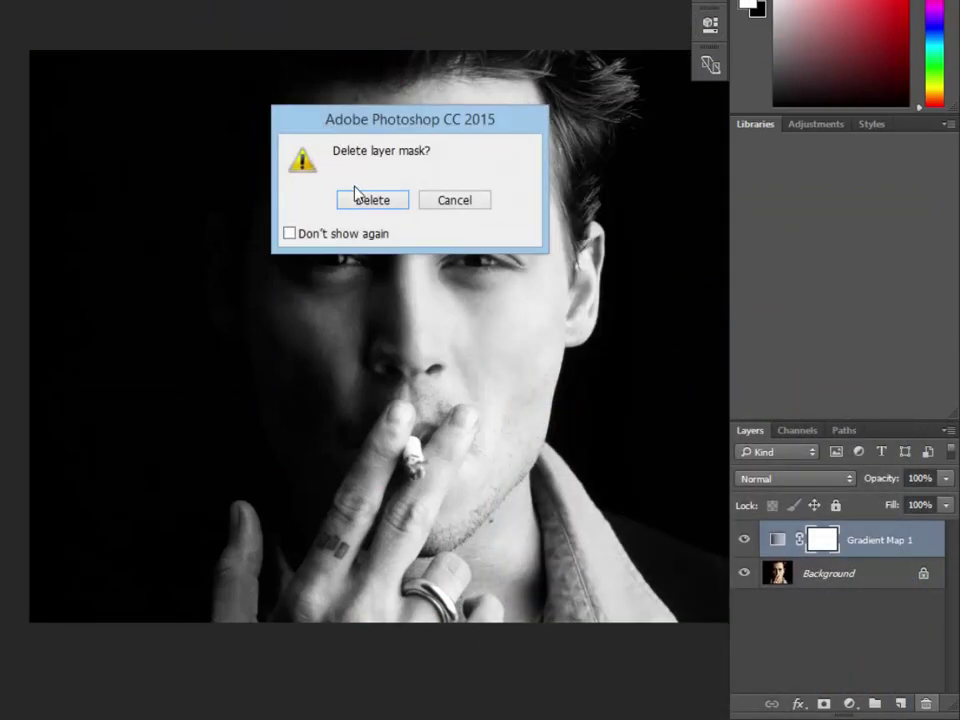
{"action": "left_click", "coordinate": [374, 198]}
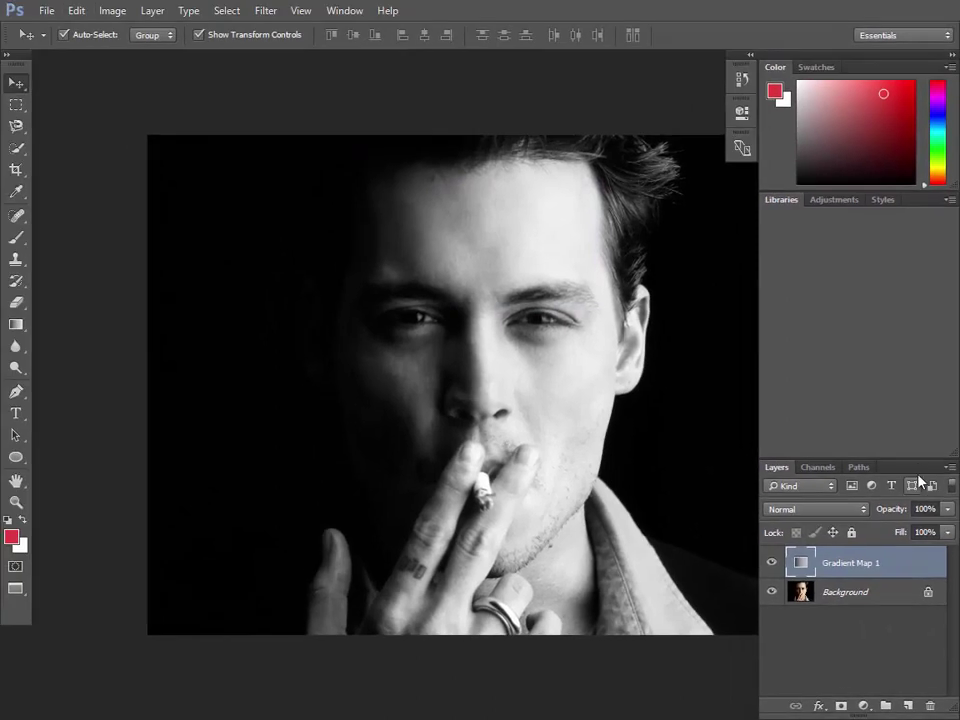